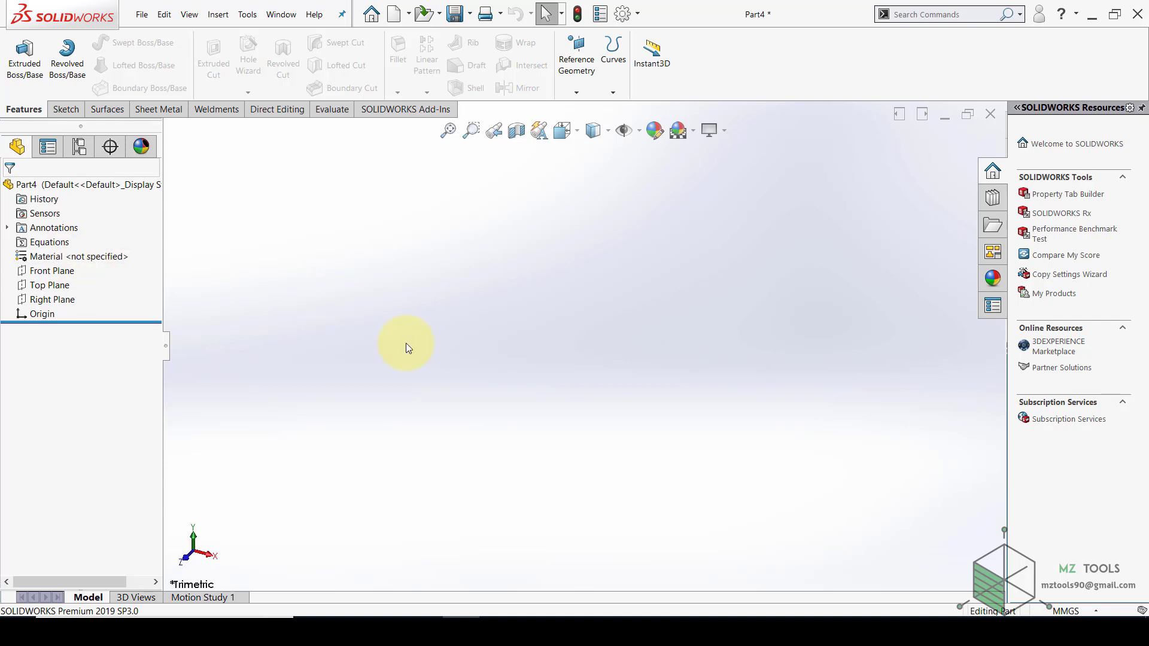
# Set the Equations folder to Show in the FeatureManager tree item options
pyautogui.click(531, 331)
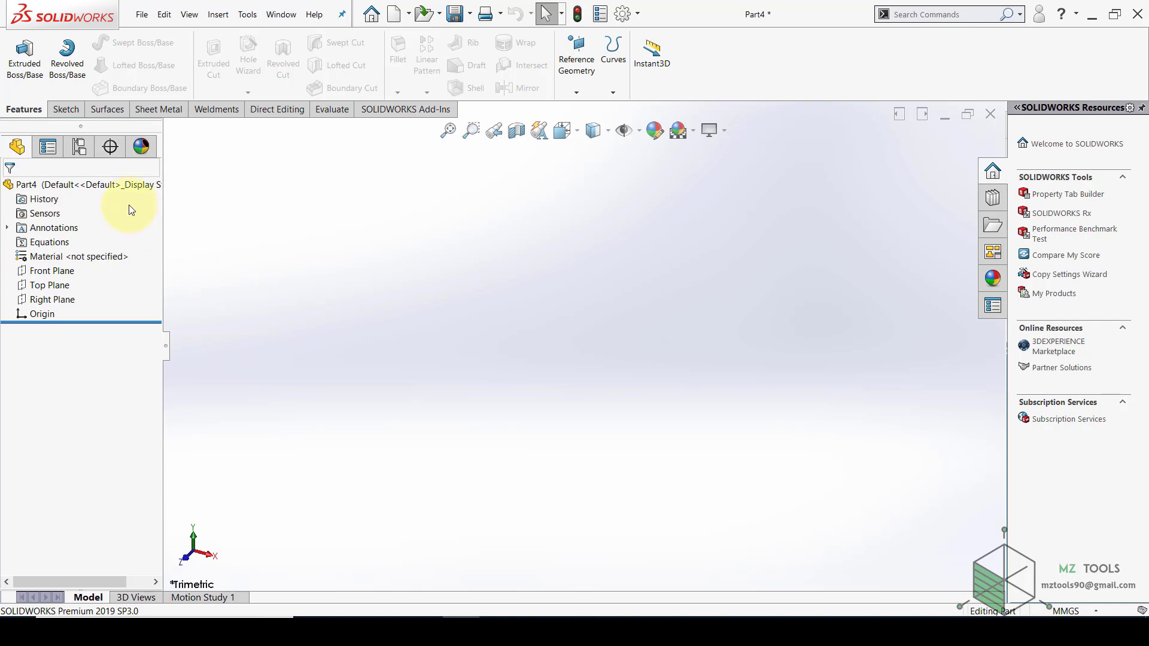
pyautogui.rightClick(119, 219)
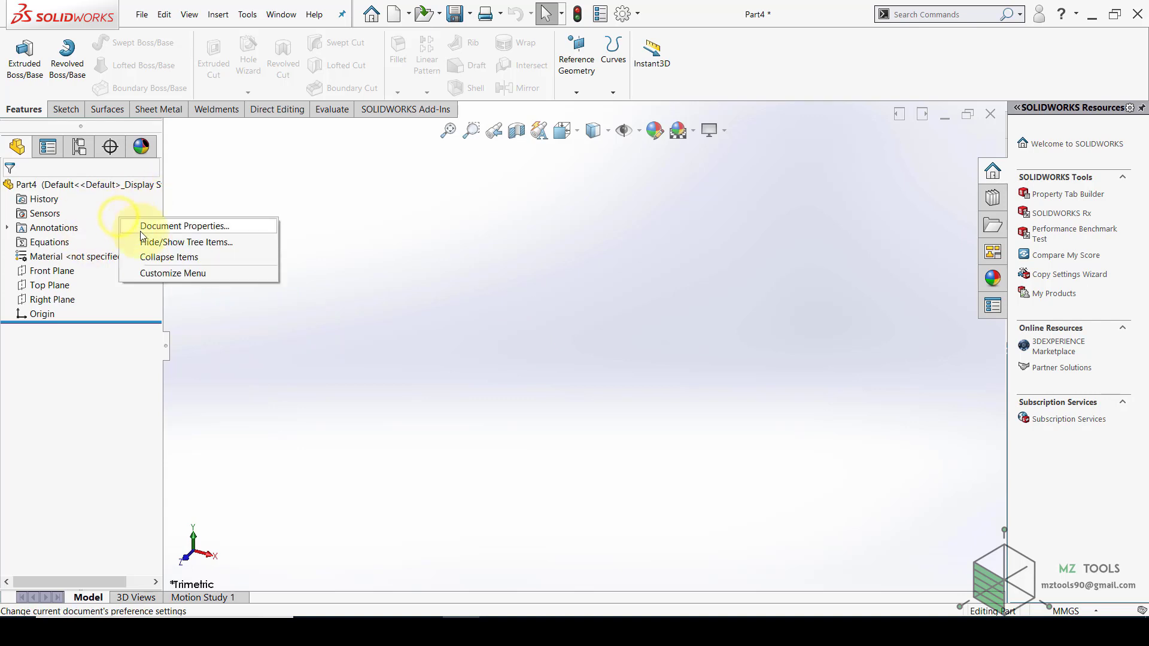
pyautogui.click(161, 243)
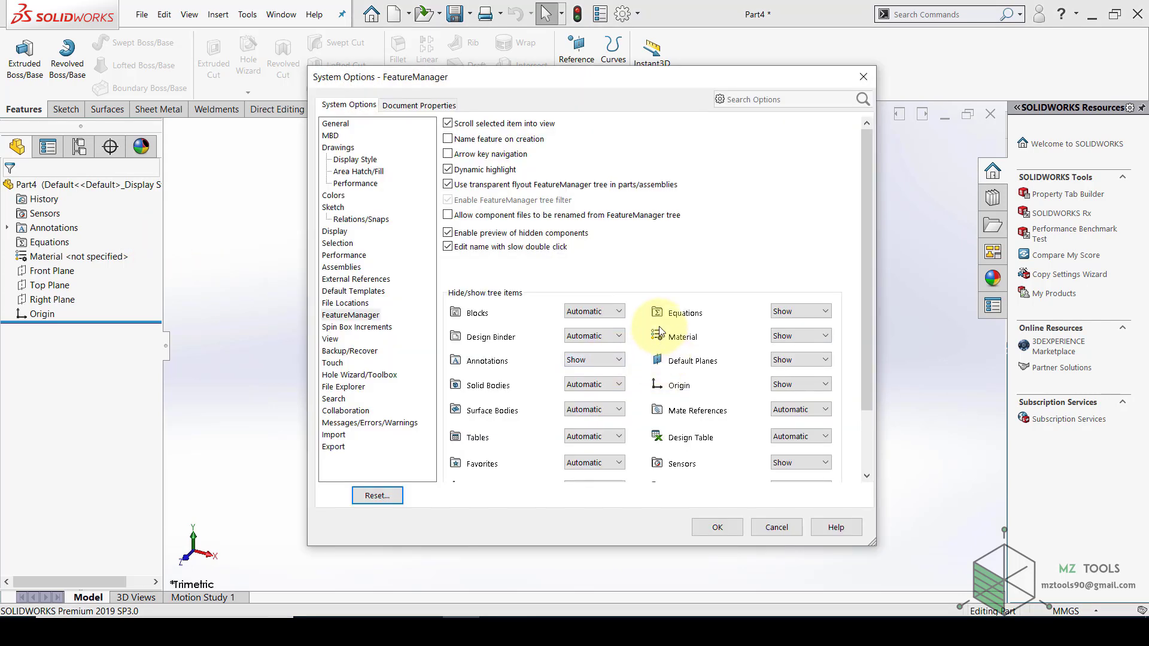
pyautogui.click(783, 313)
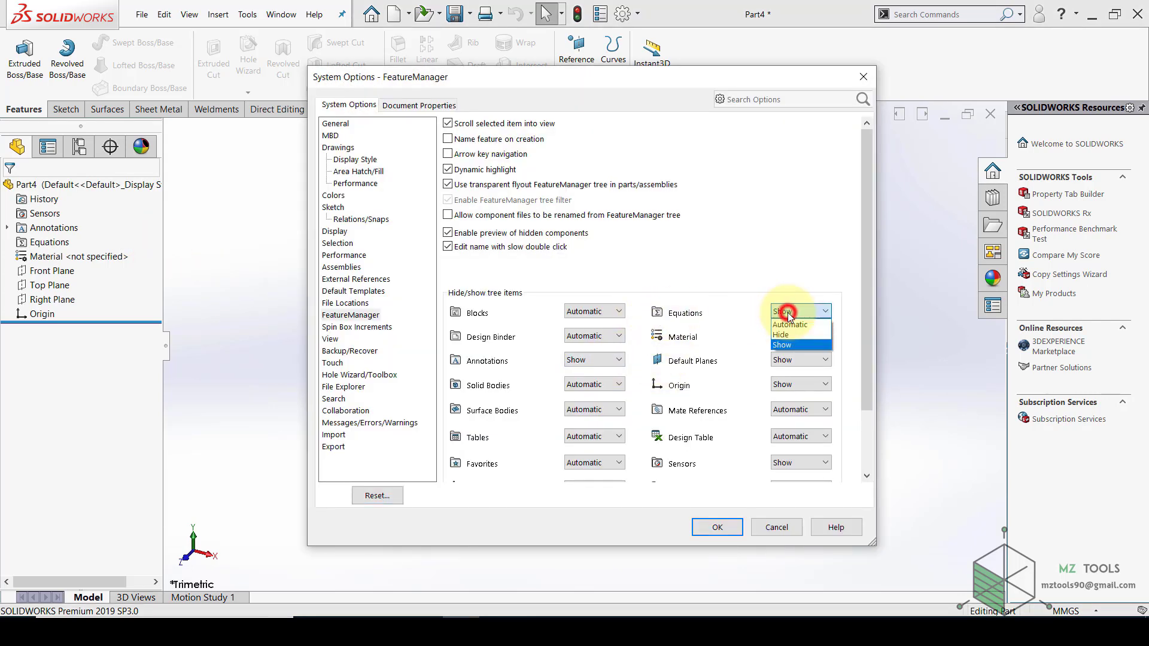
pyautogui.click(799, 346)
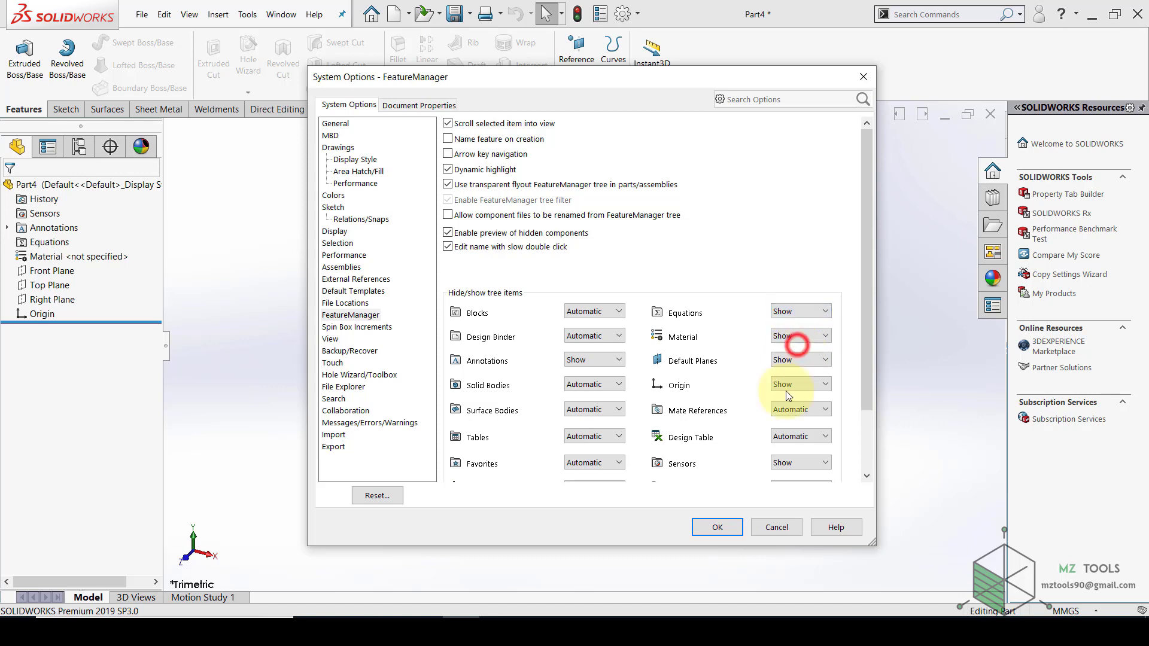
pyautogui.click(721, 528)
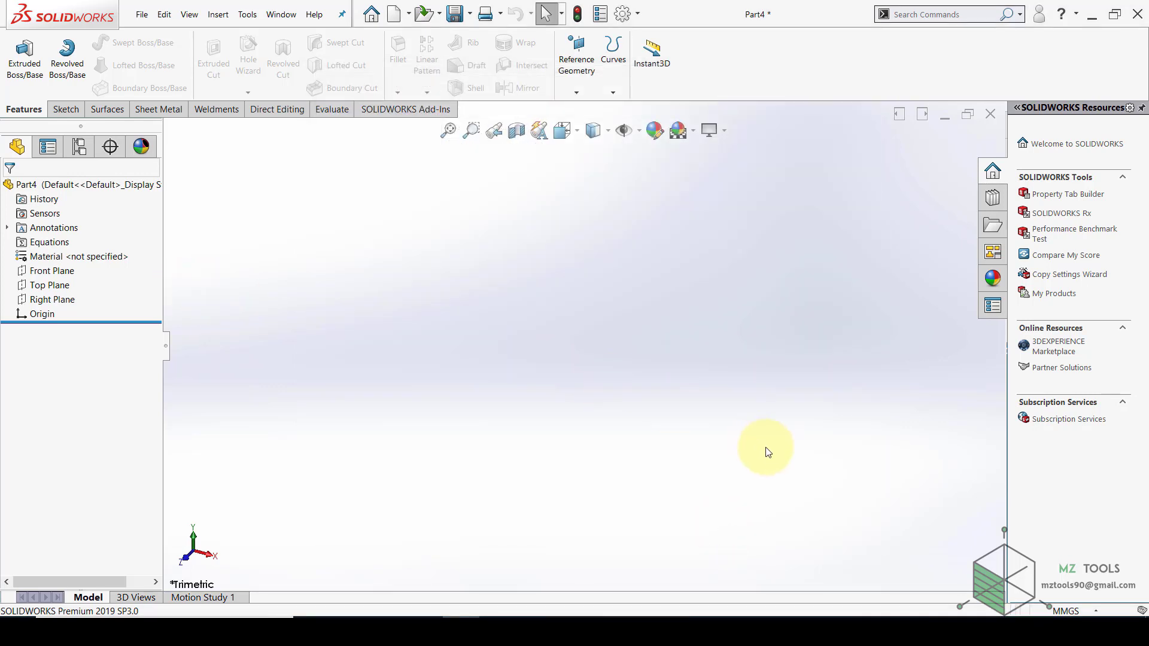
# Set the document units to MMGS (millimeter, gram, second)
pyautogui.click(1063, 610)
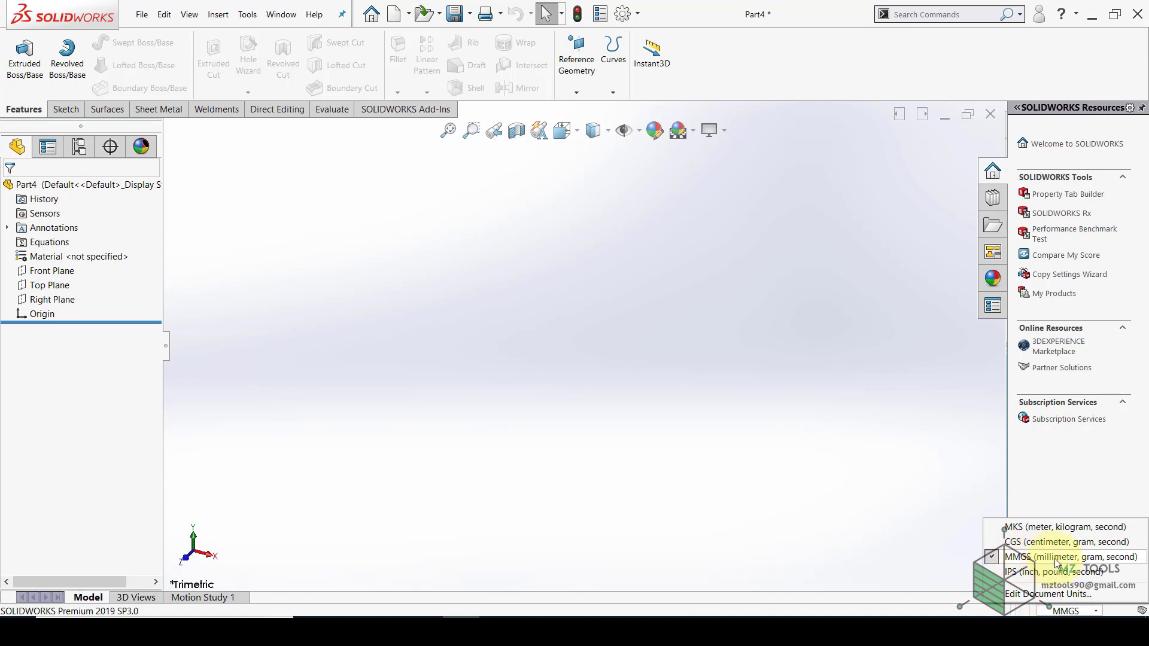
pyautogui.click(1063, 563)
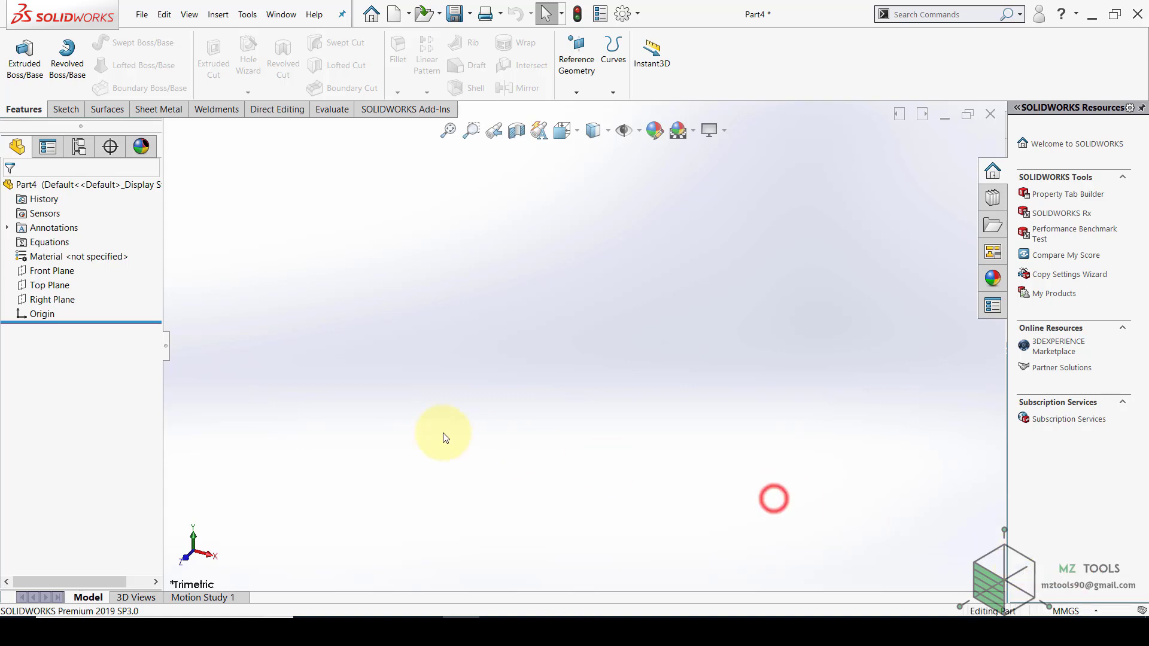
# Open the equation manager and add a global variable named Height with the value 4845mm
pyautogui.rightClick(41, 246)
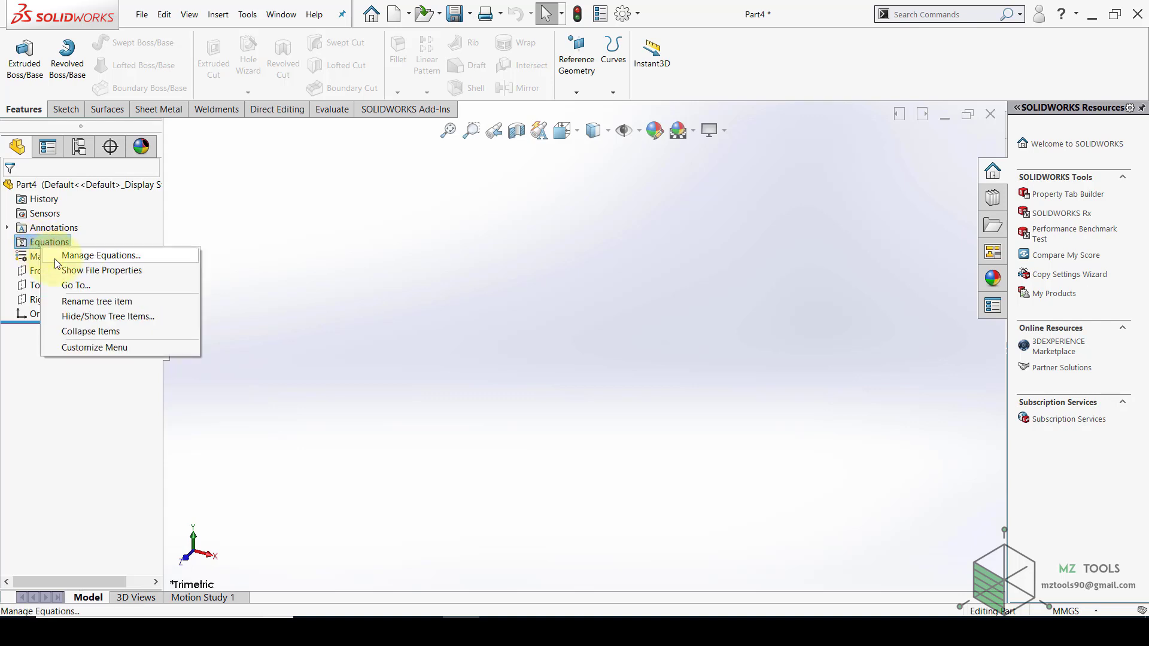
pyautogui.click(55, 258)
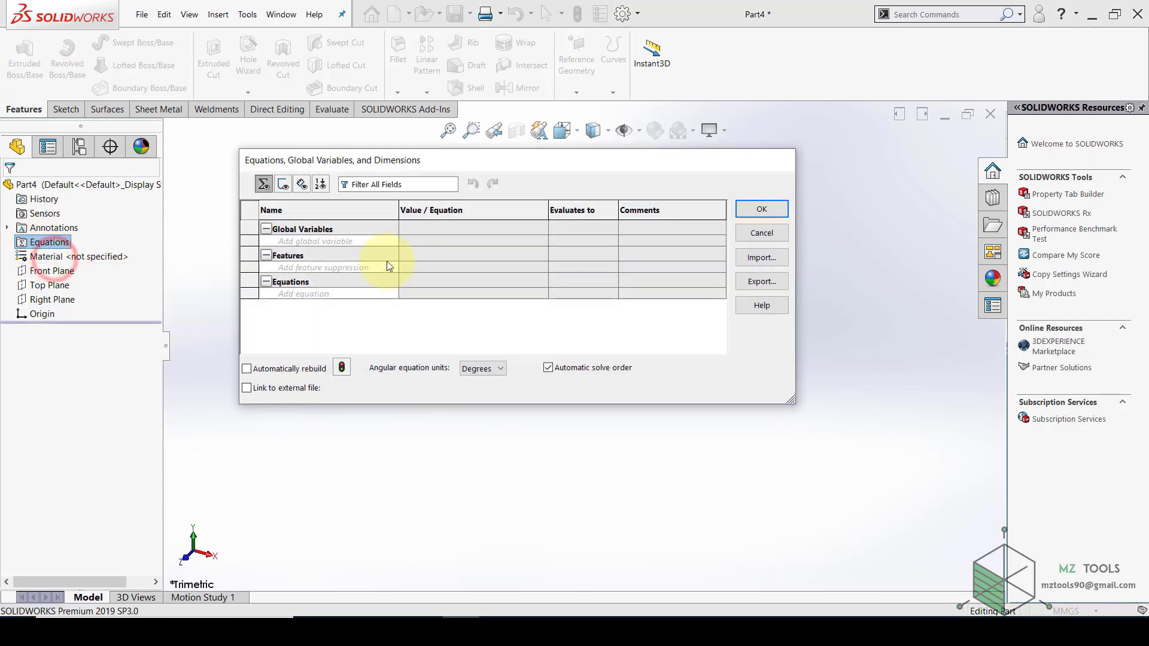
pyautogui.click(286, 240)
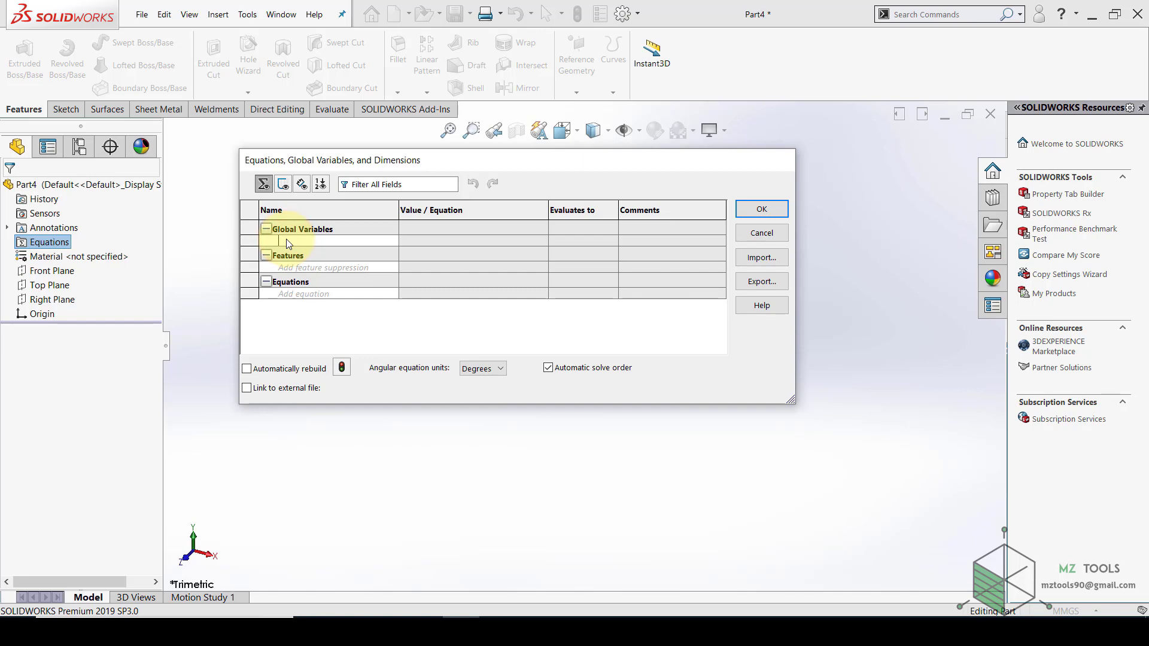
pyautogui.write('Height')
pyautogui.click(420, 241)
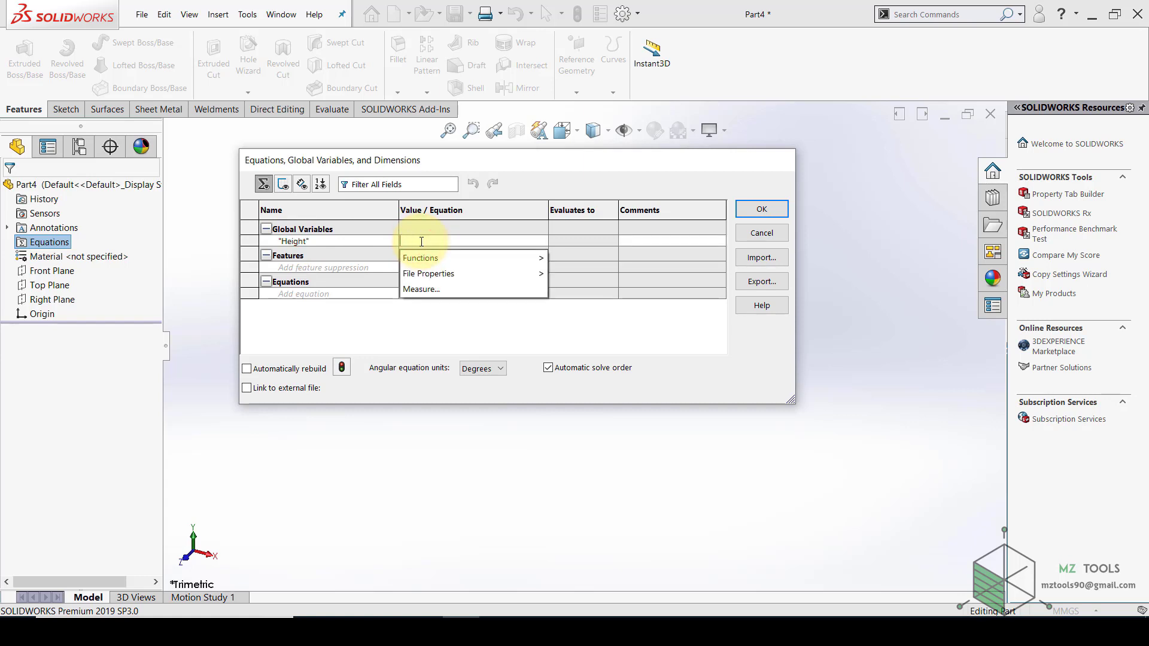
pyautogui.write('=4')
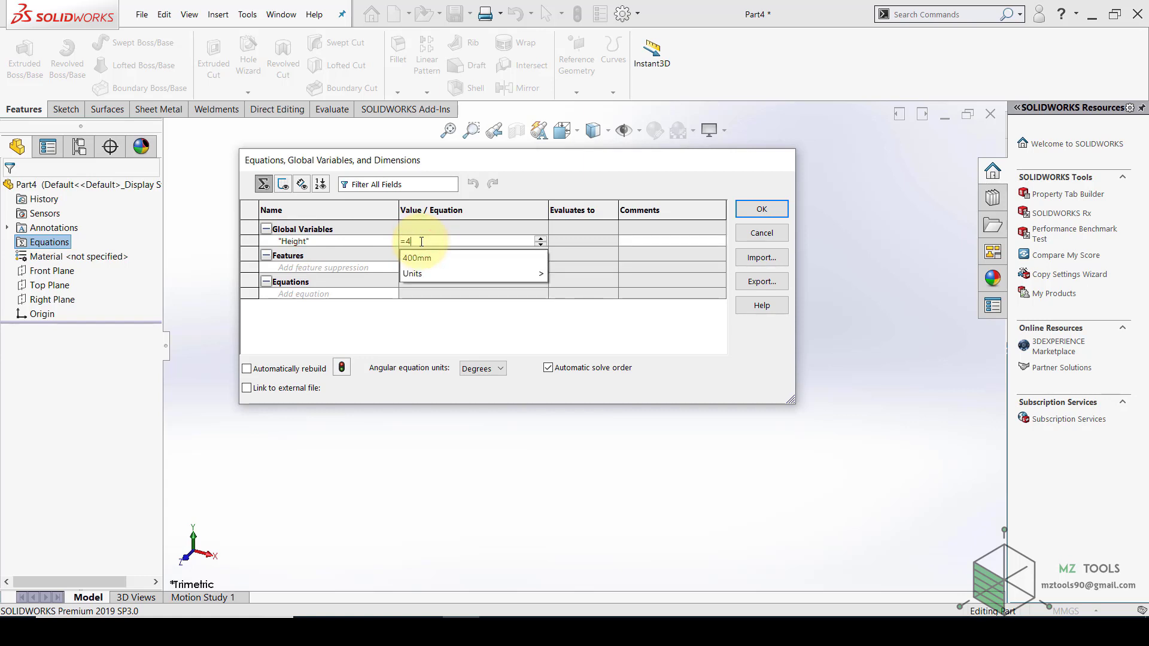
pyautogui.write('845')
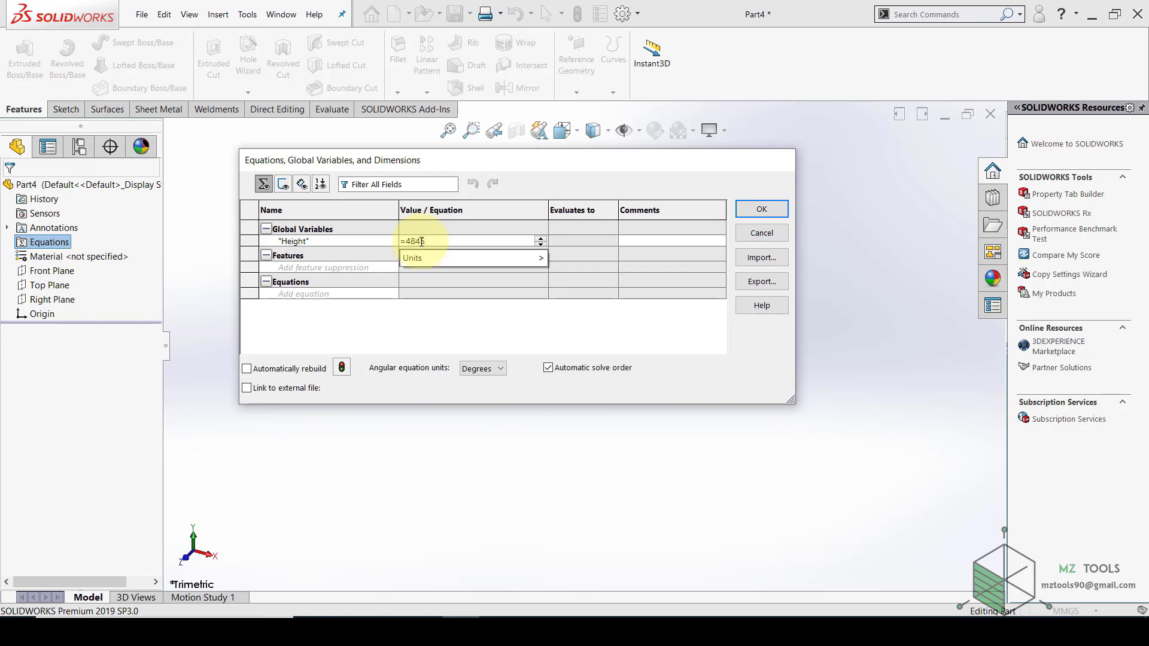
pyautogui.moveTo(456, 257)
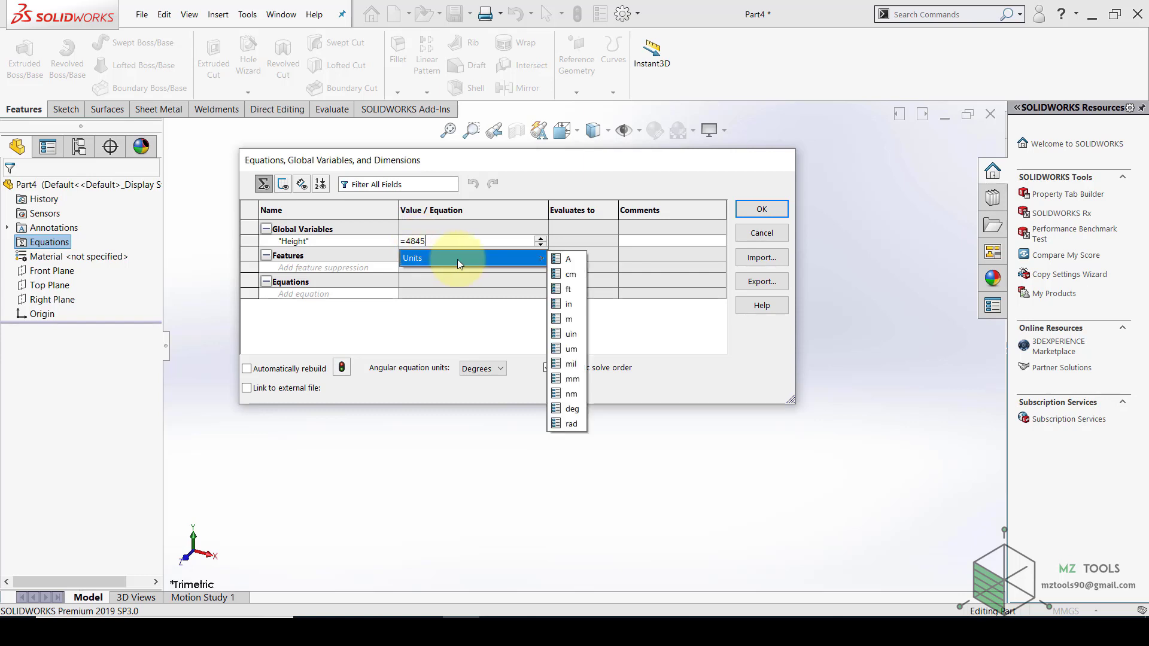
pyautogui.click(571, 381)
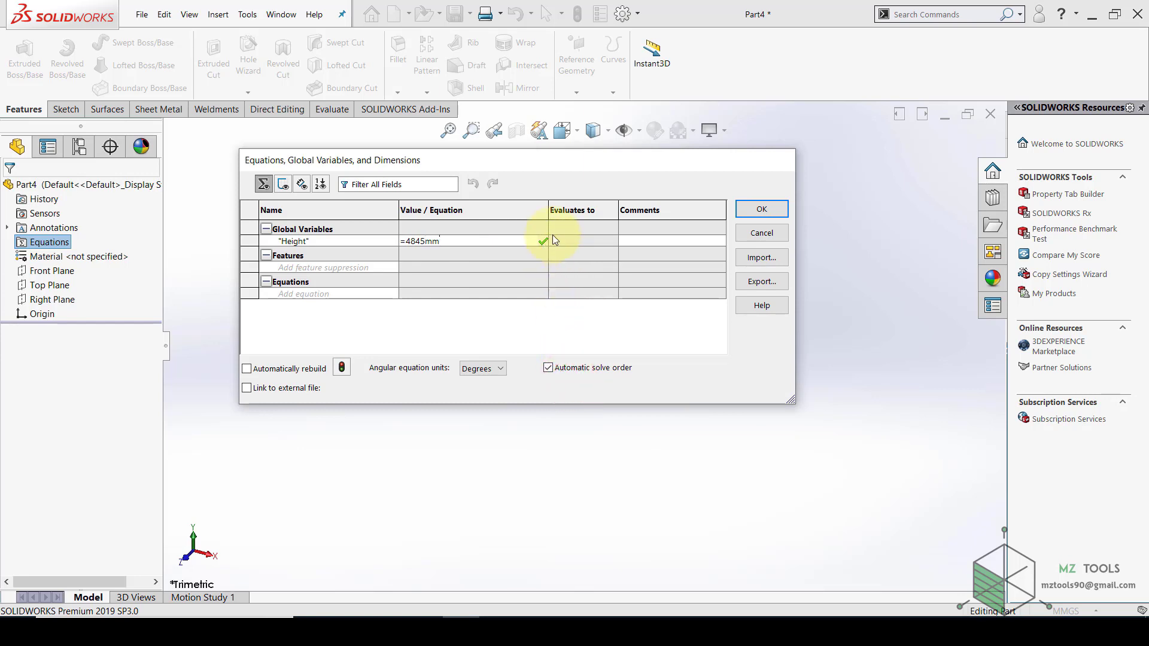
pyautogui.click(263, 242)
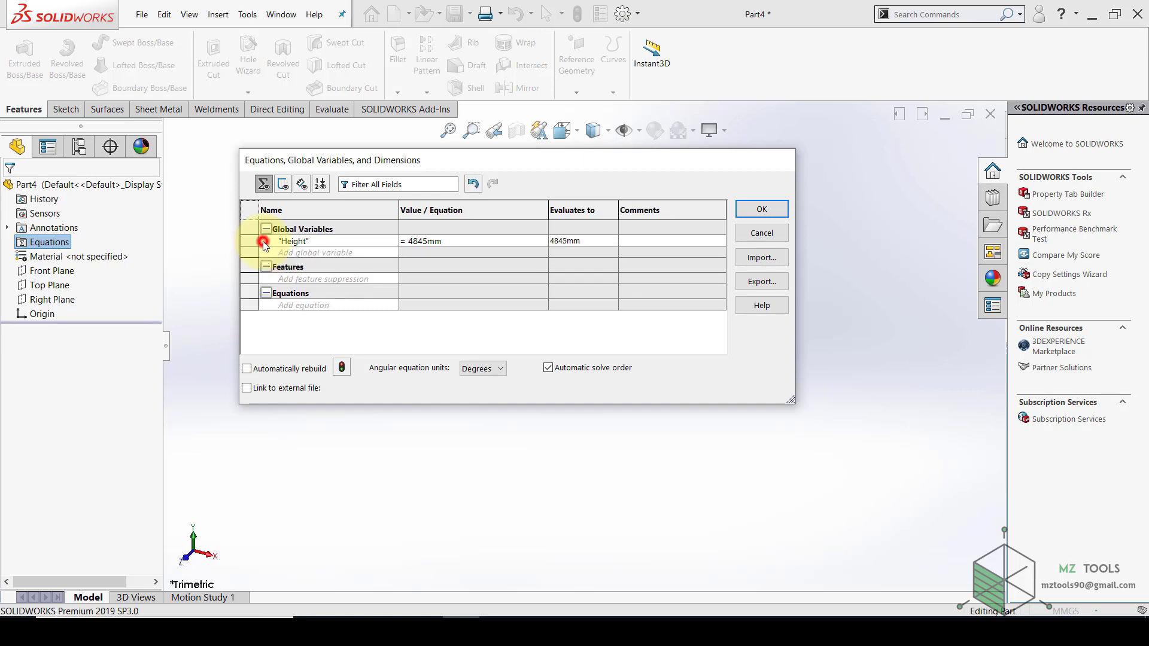
# Add a global variable named Length with the value 6000
pyautogui.click(292, 256)
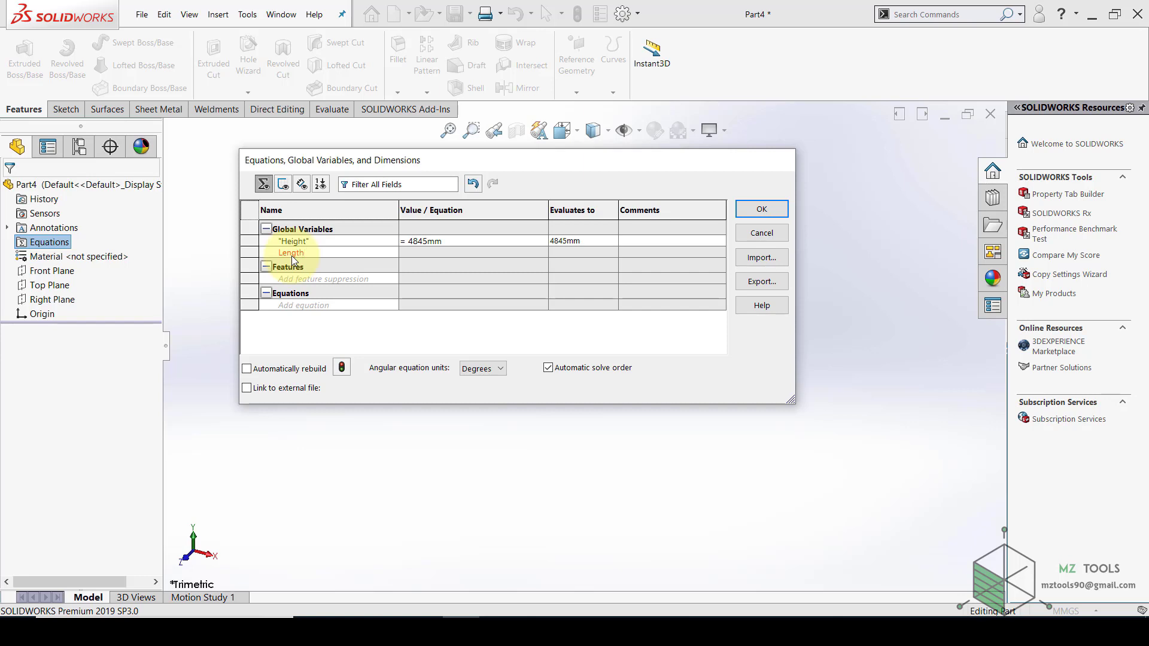
pyautogui.click(415, 251)
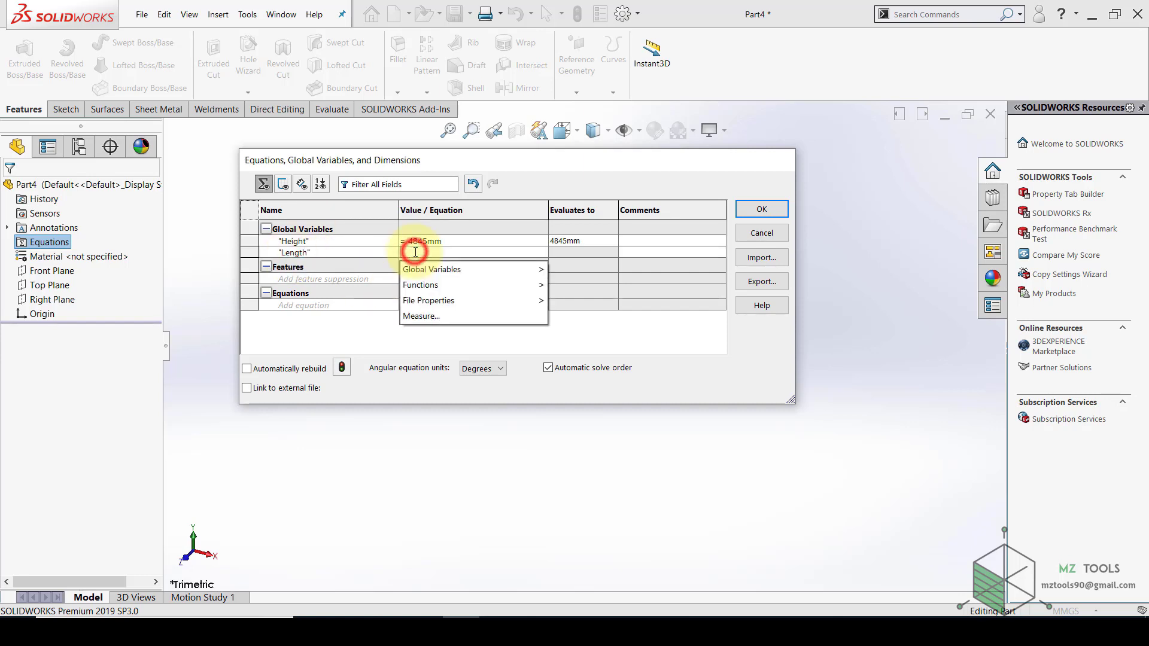
pyautogui.write('6000')
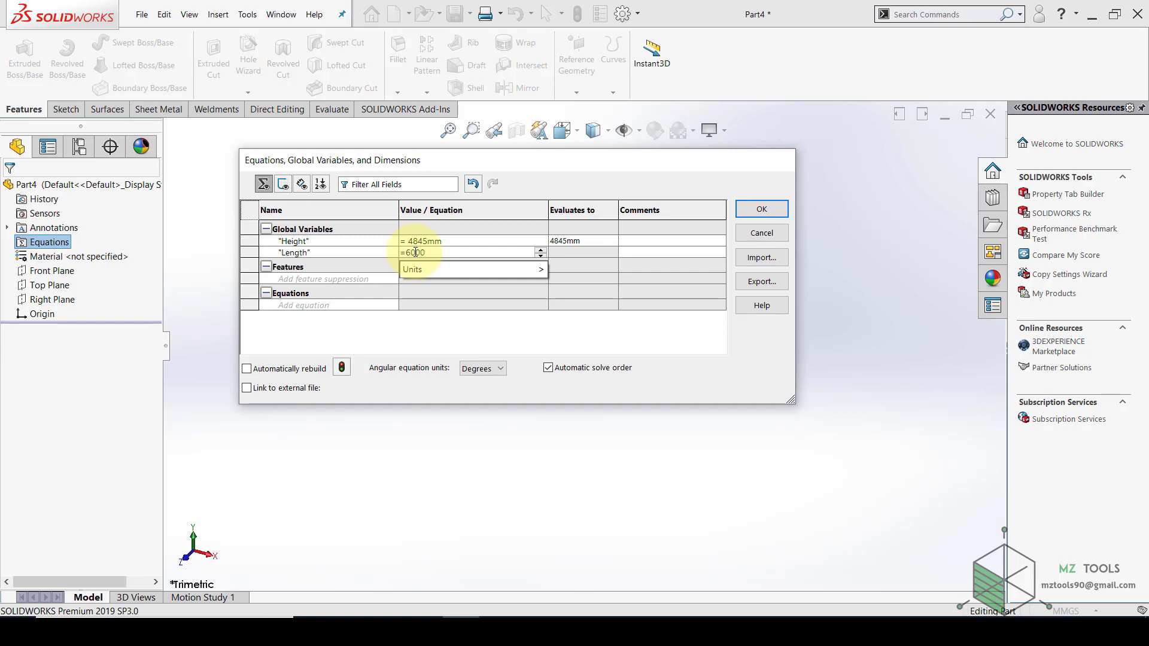
pyautogui.press('Return')
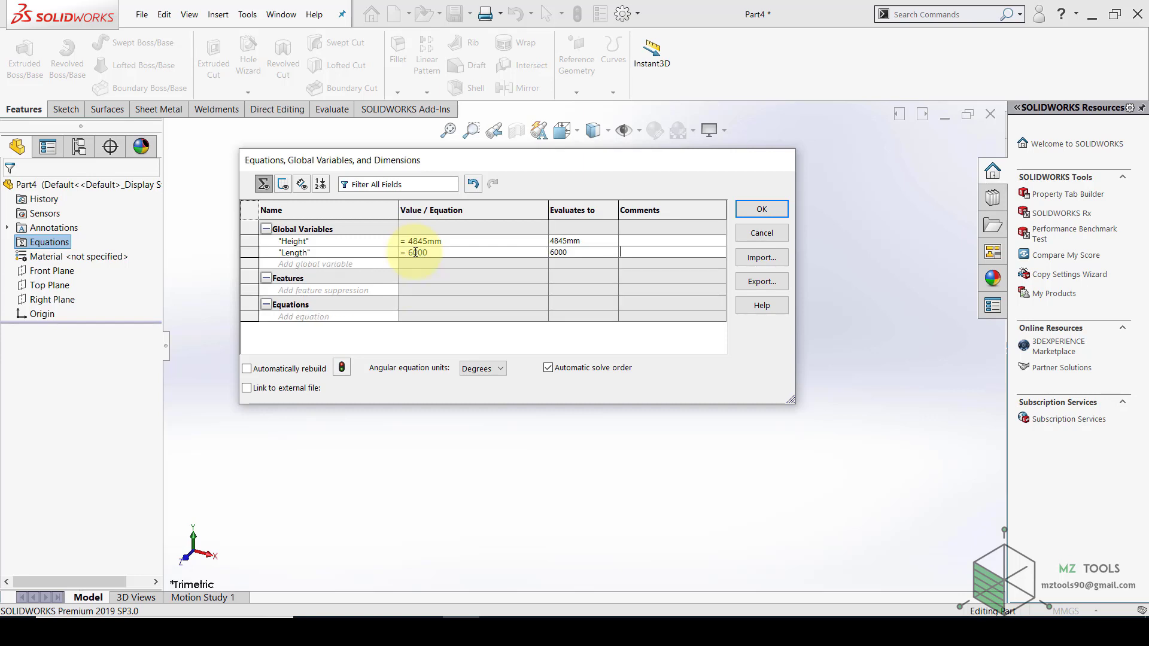
# Append the mm unit to the Length variable's value
pyautogui.click(411, 252)
pyautogui.click(573, 257)
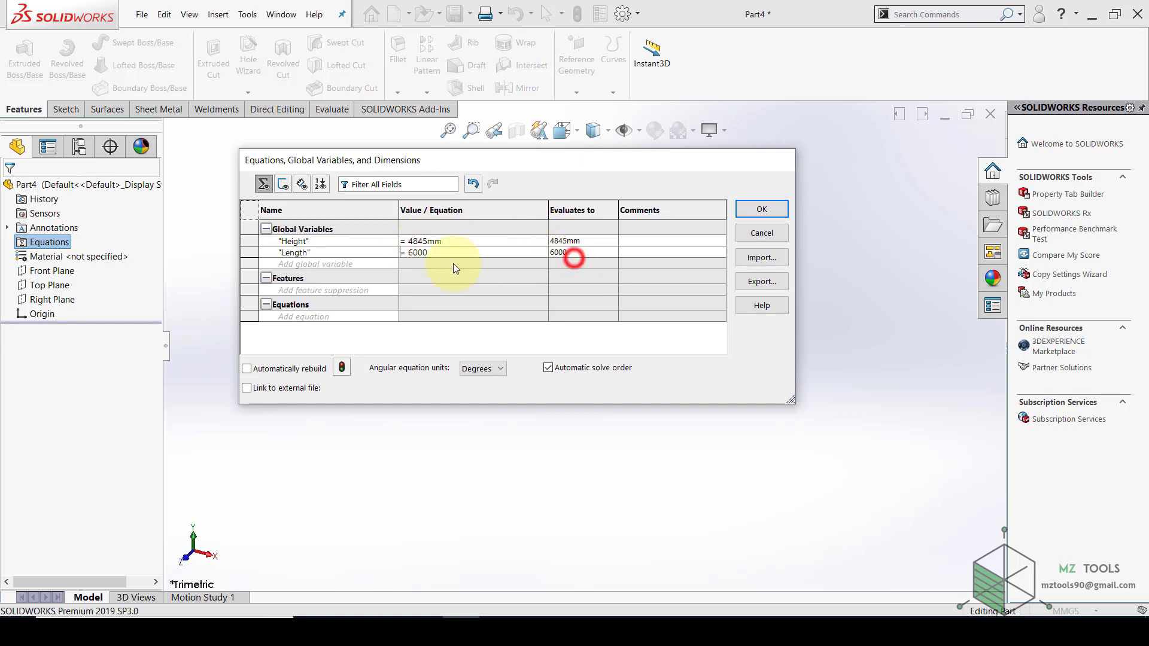
pyautogui.click(438, 254)
pyautogui.click(483, 269)
pyautogui.click(429, 253)
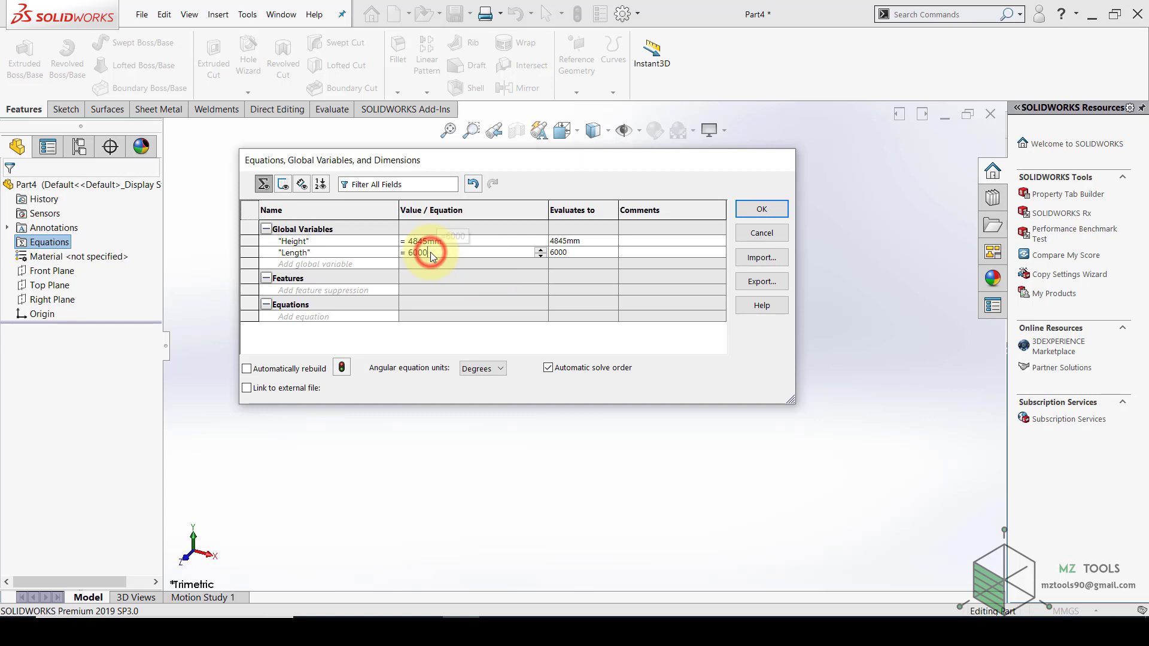
pyautogui.click(431, 253)
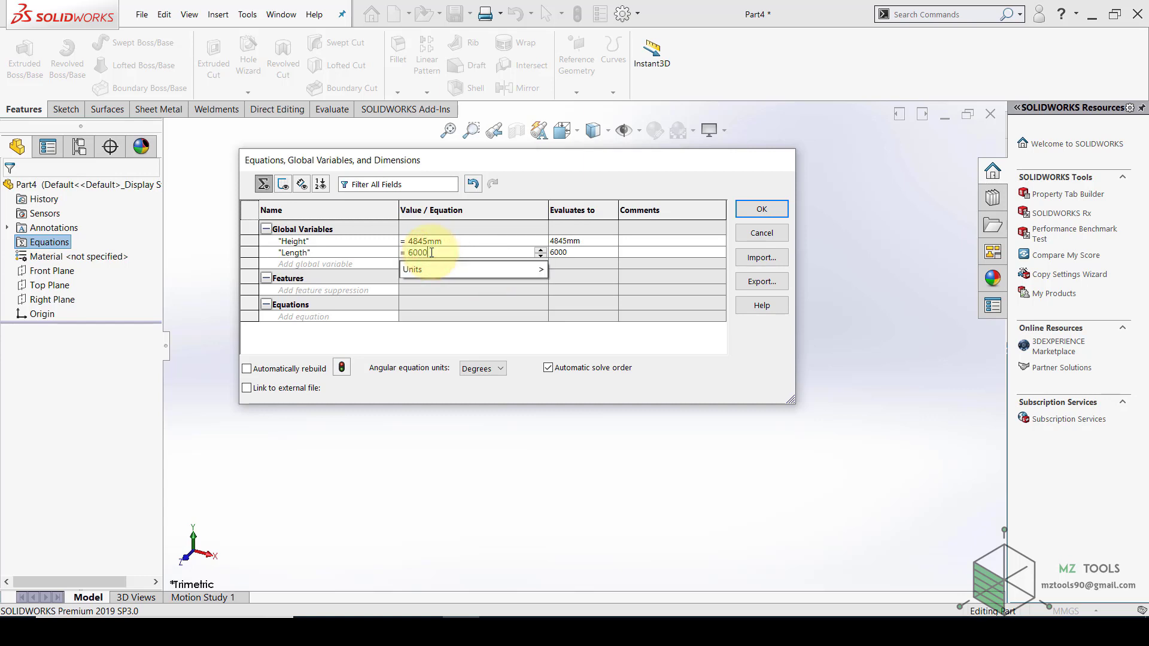
pyautogui.moveTo(423, 269)
pyautogui.click(573, 390)
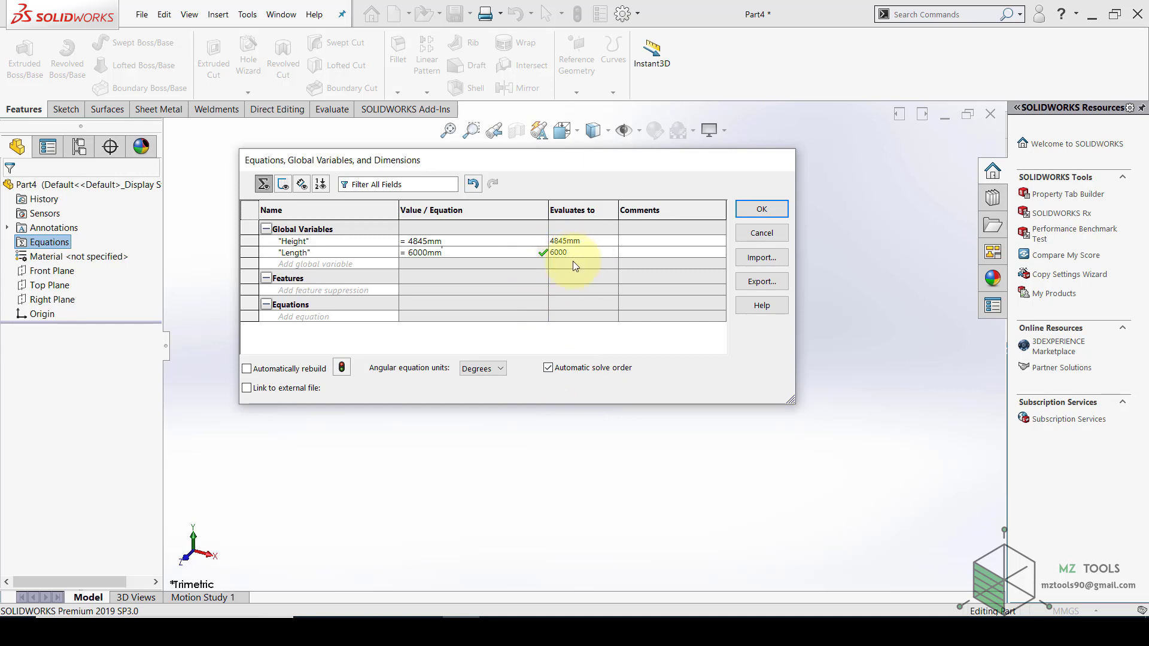
# Add a global variable named Angle with the value 5deg
pyautogui.click(291, 264)
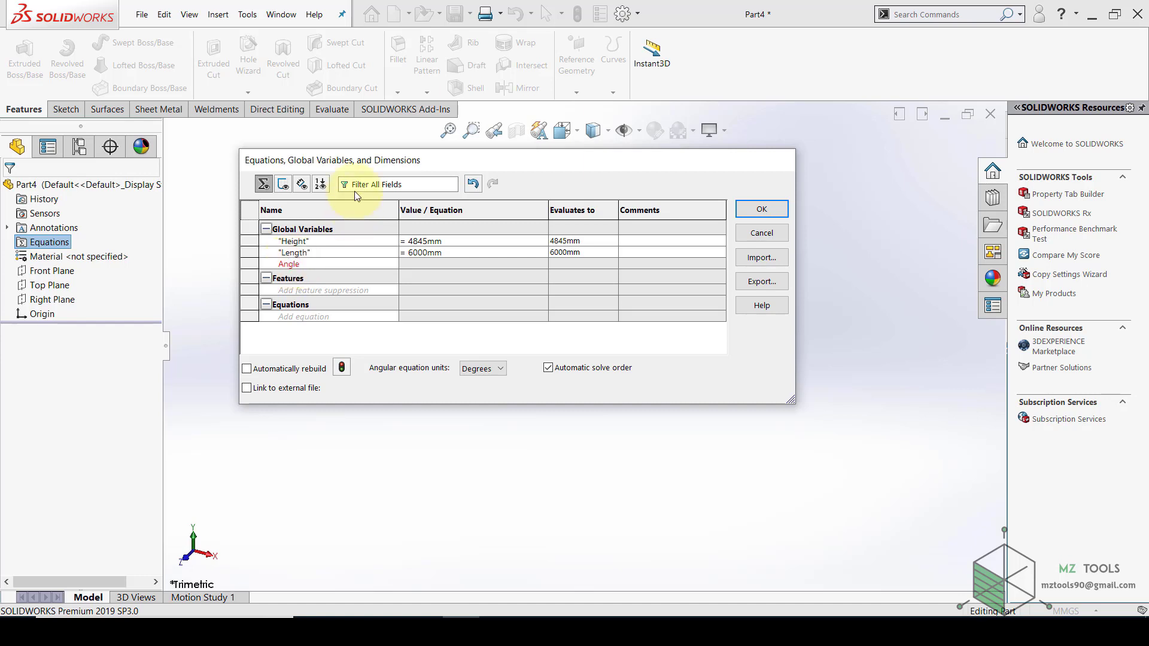
pyautogui.click(432, 263)
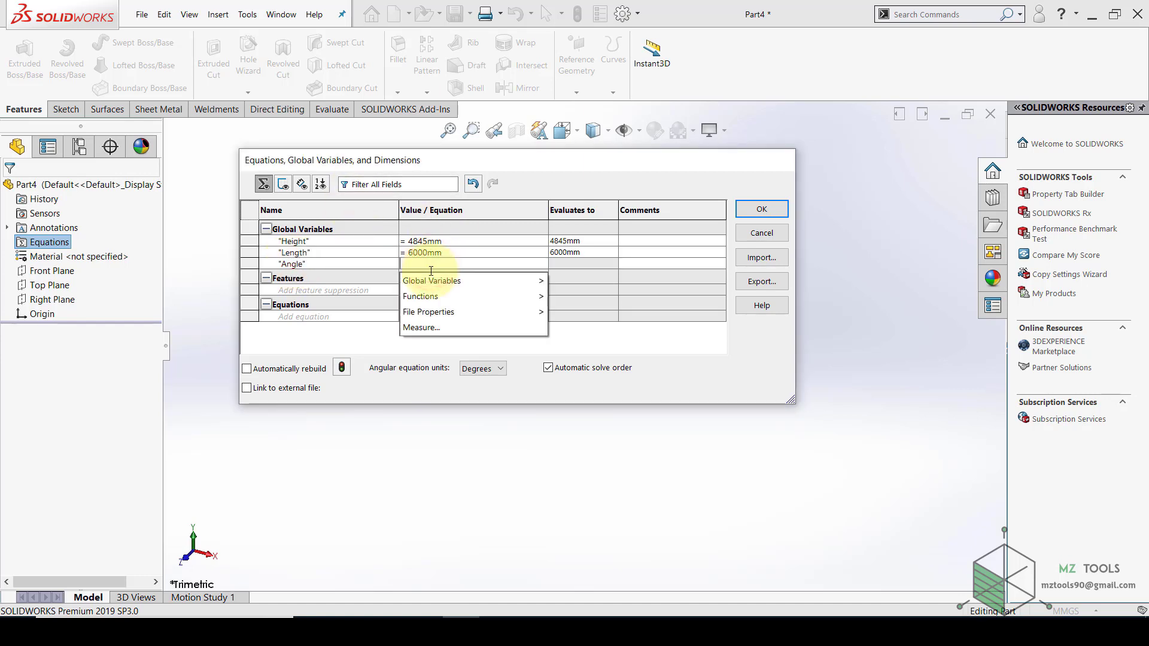
pyautogui.write('=5')
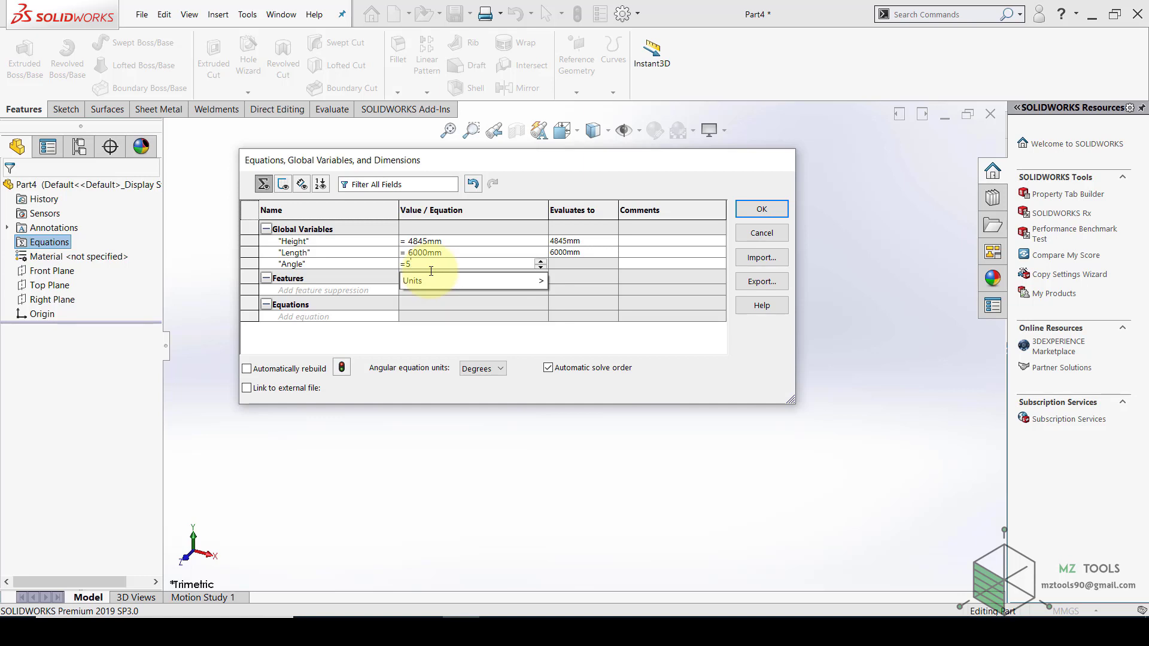
pyautogui.moveTo(479, 282)
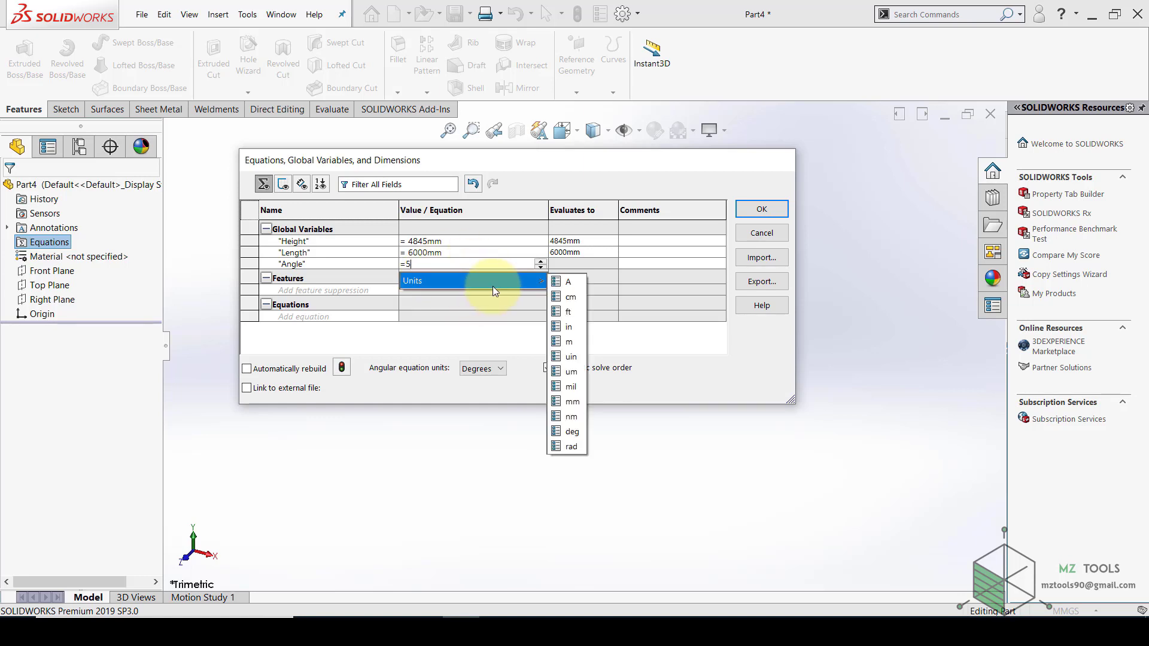
pyautogui.click(578, 432)
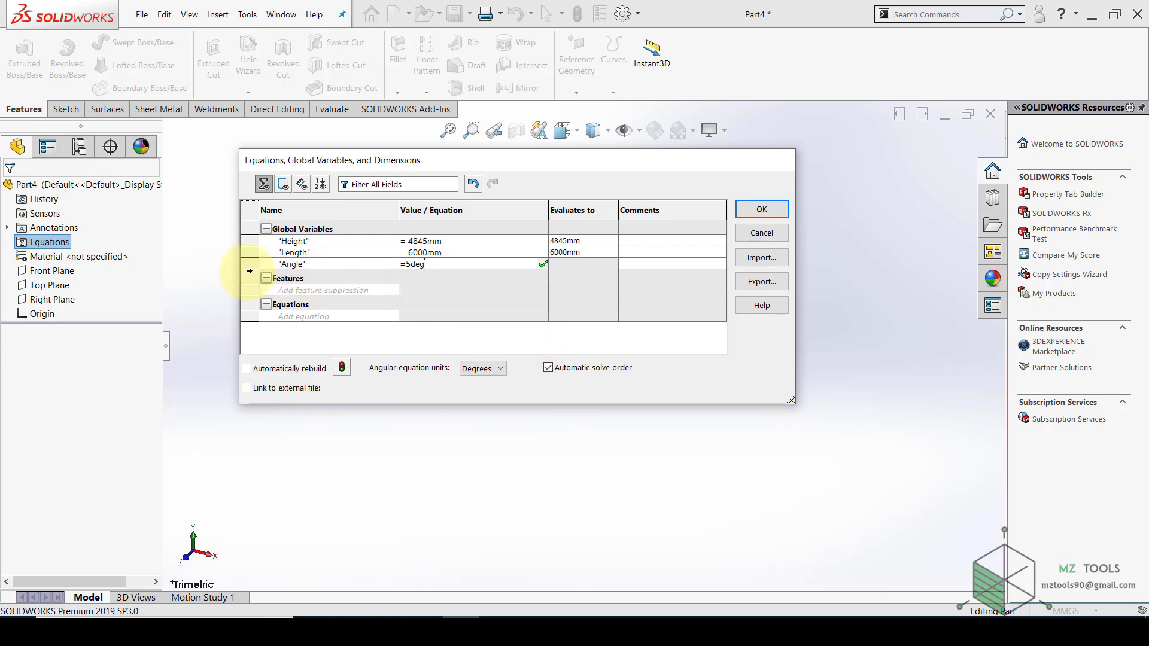
pyautogui.click(270, 272)
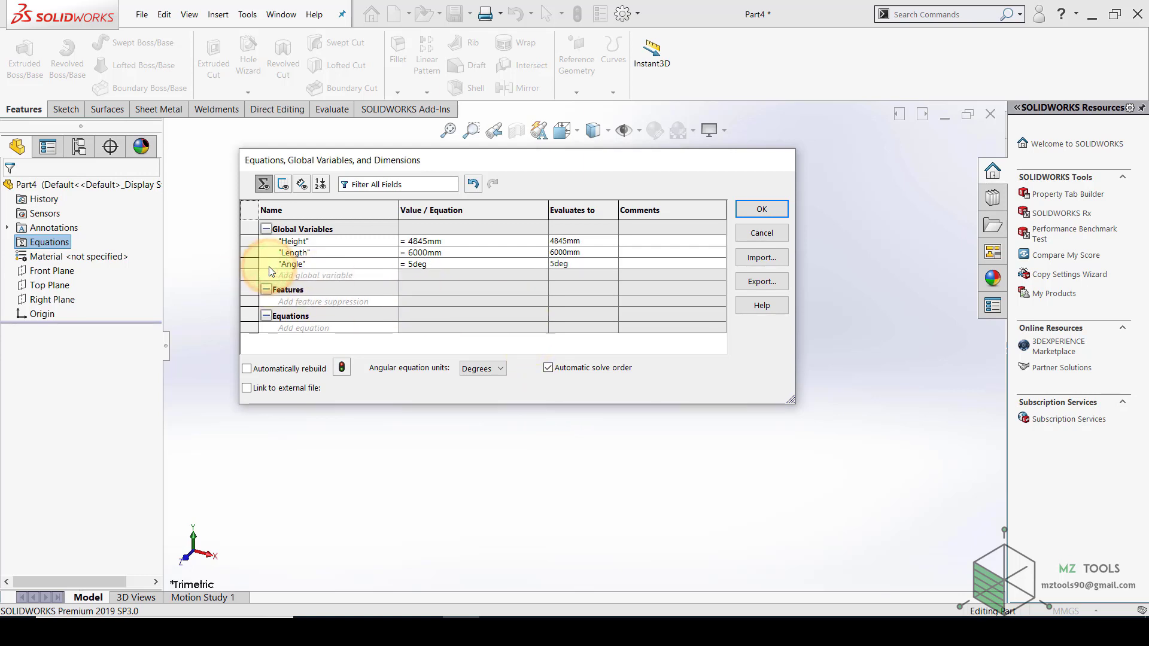
# Add a global variable named C to C with the value 5000mm
pyautogui.click(283, 277)
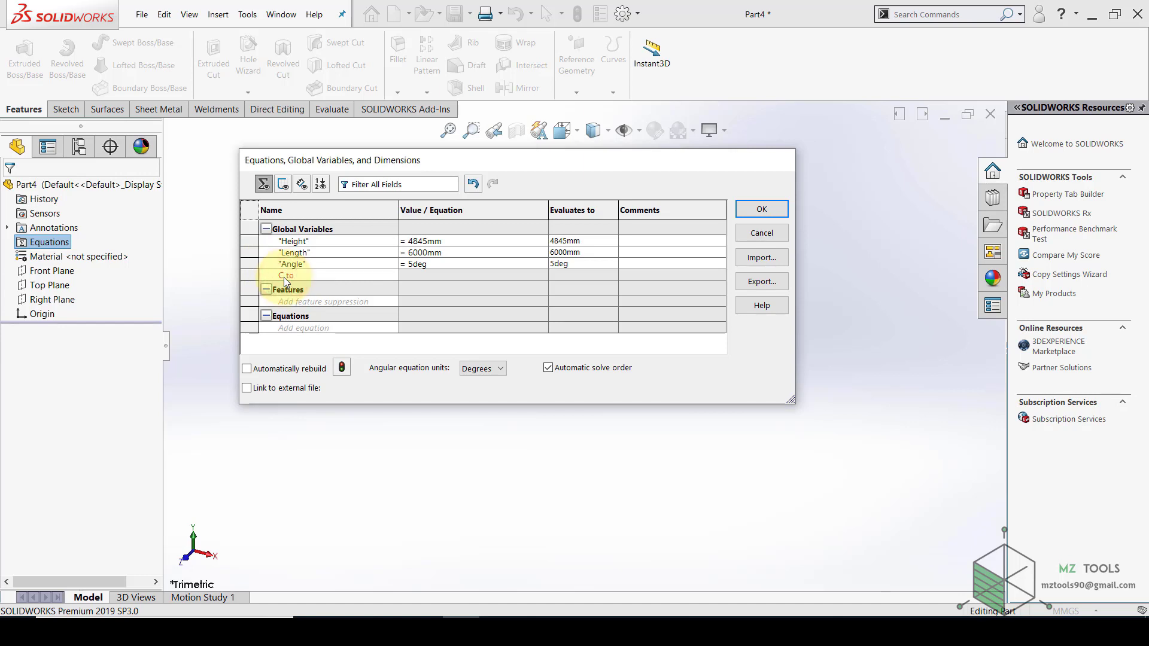
pyautogui.click(416, 274)
pyautogui.write('5000')
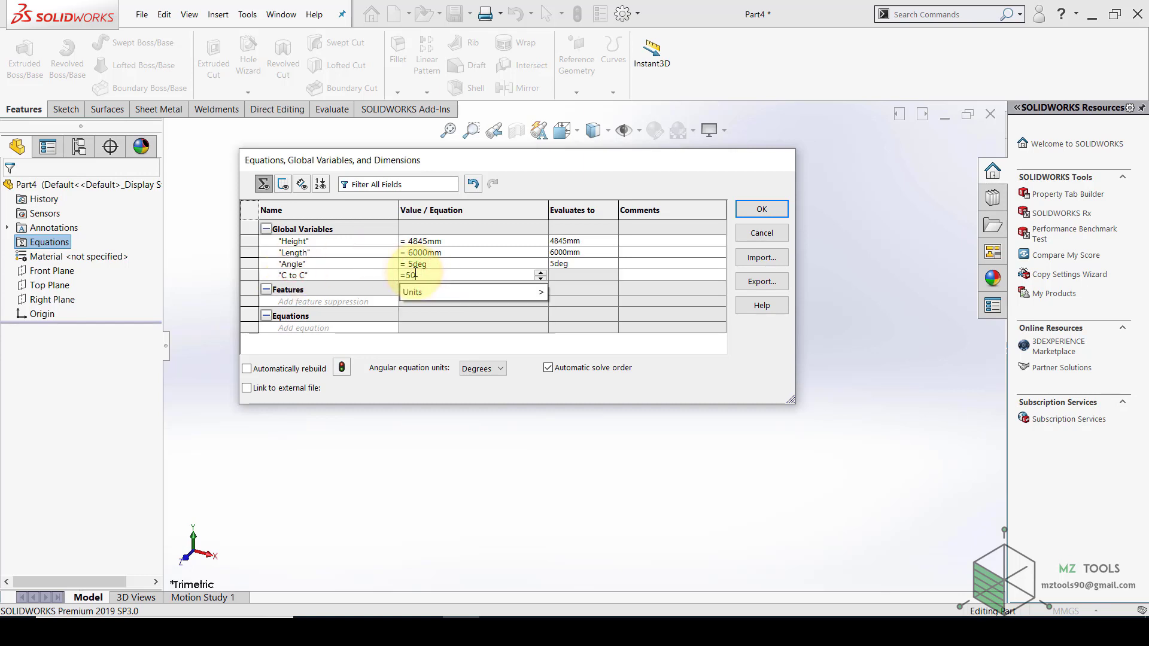
pyautogui.moveTo(494, 295)
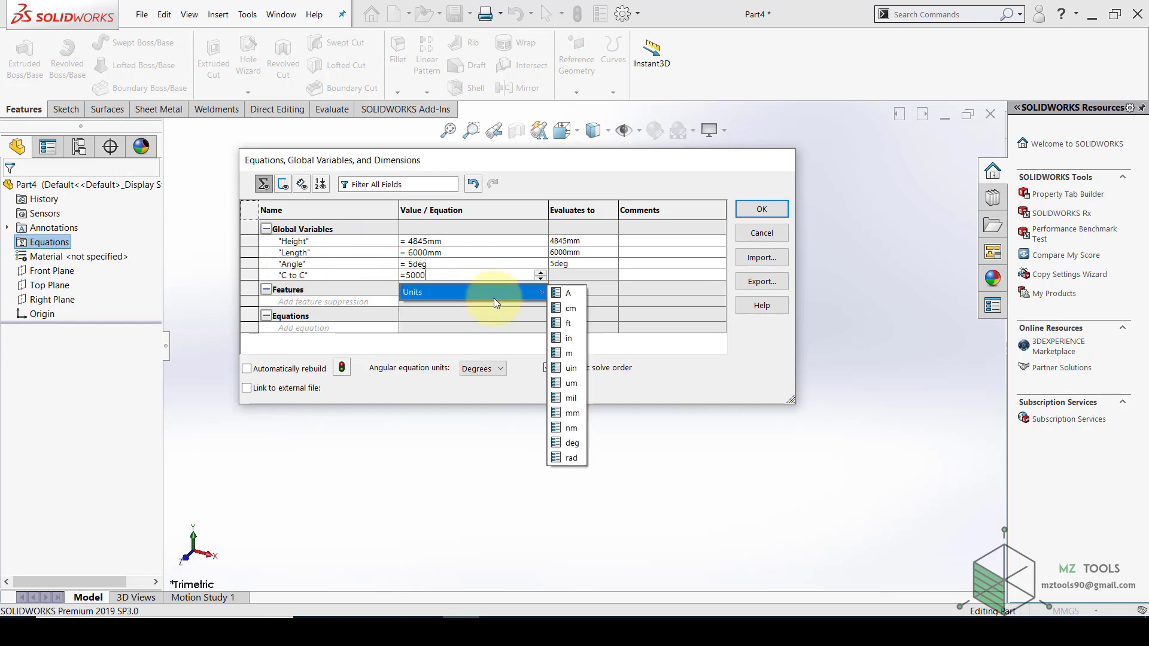
pyautogui.click(568, 412)
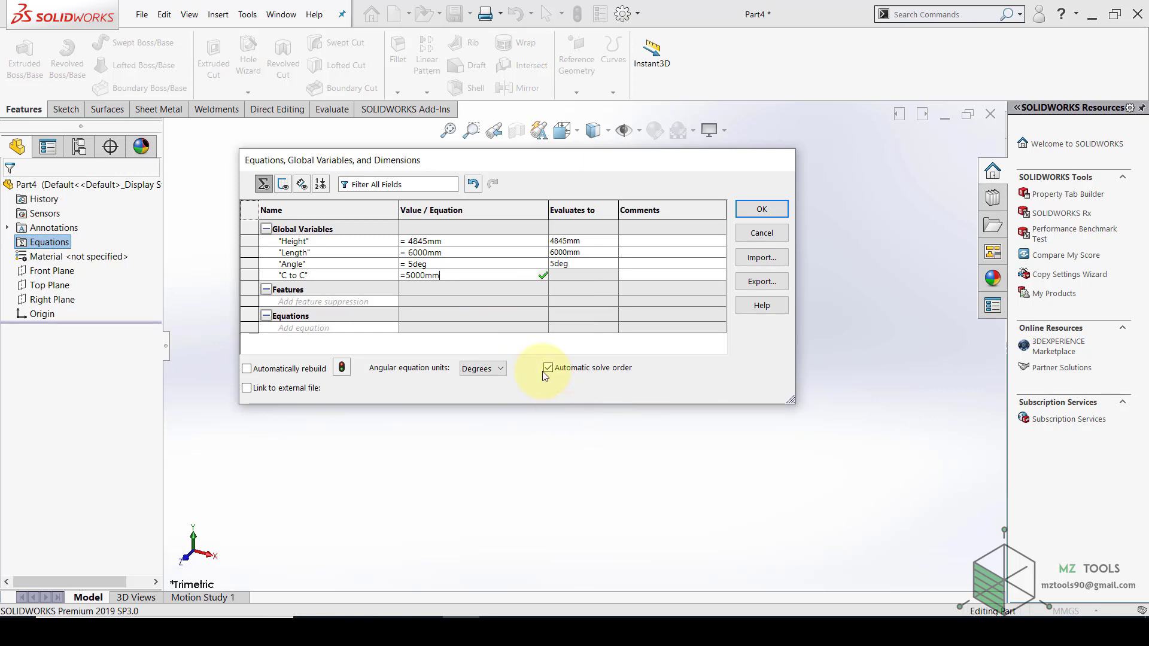
# Commit the C to C value and accept the four global variables, closing the equations manager
pyautogui.click(266, 272)
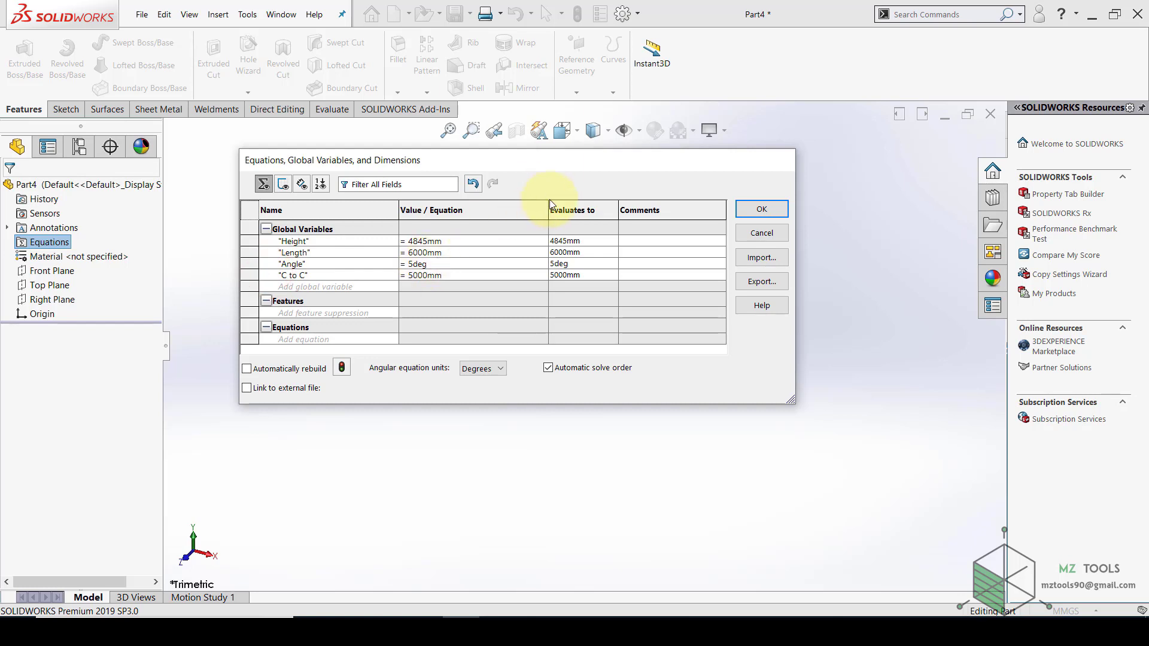
pyautogui.click(772, 211)
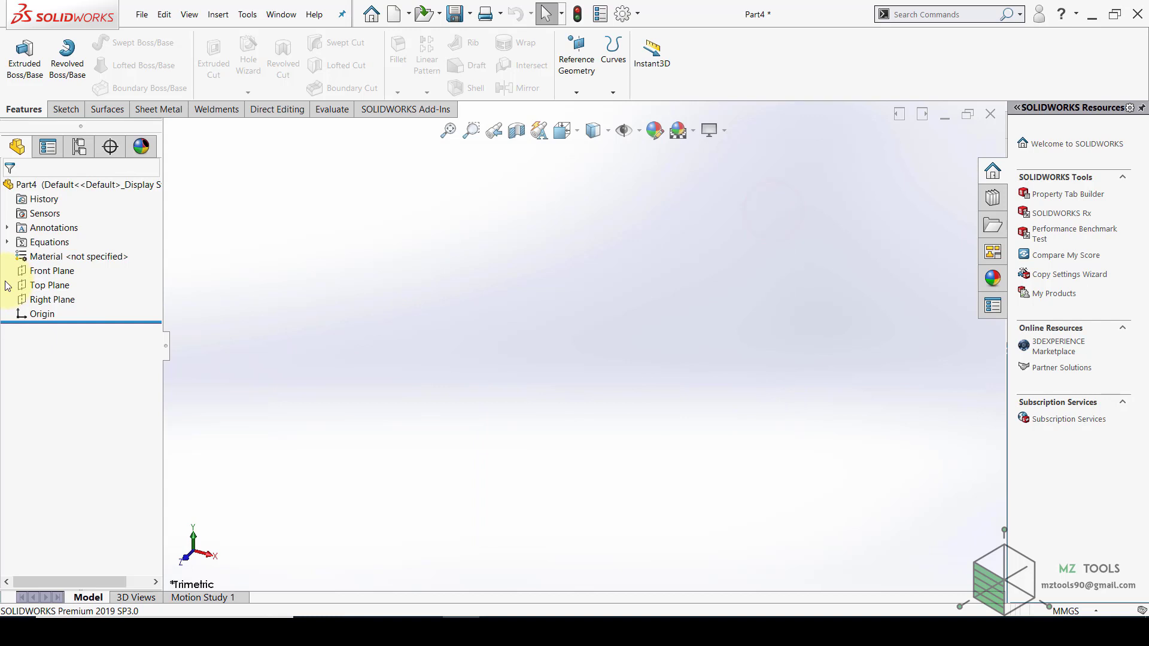
# Review the global variables in the feature tree and in the equations manager
pyautogui.click(7, 242)
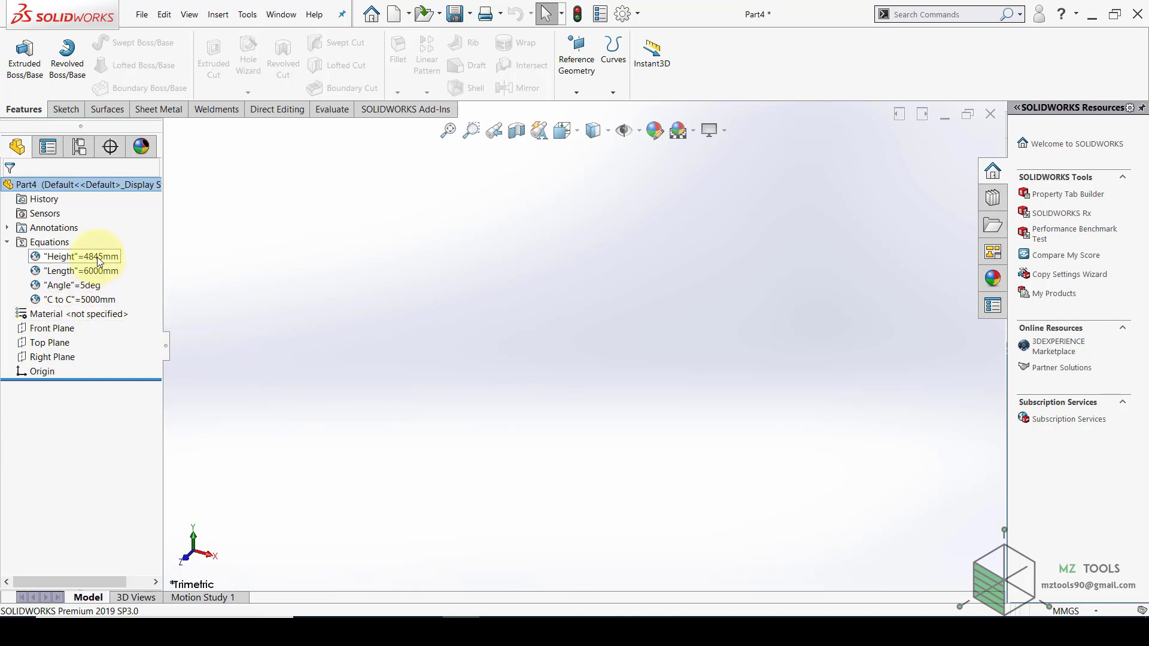
pyautogui.doubleClick(31, 242)
pyautogui.rightClick(31, 240)
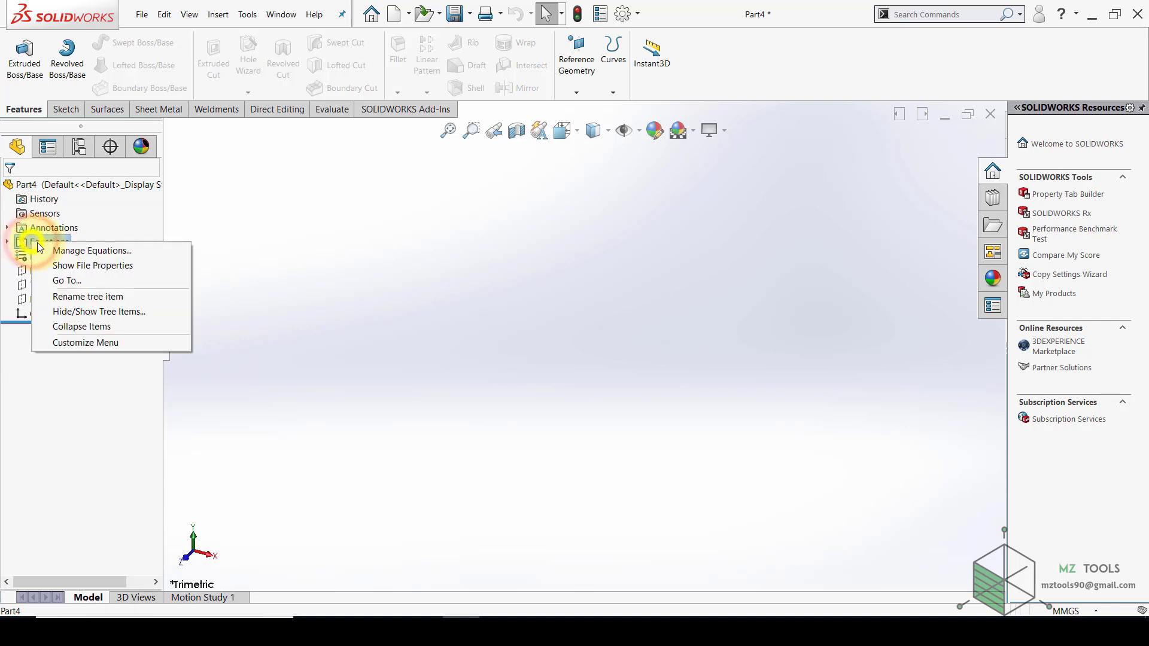
pyautogui.click(49, 249)
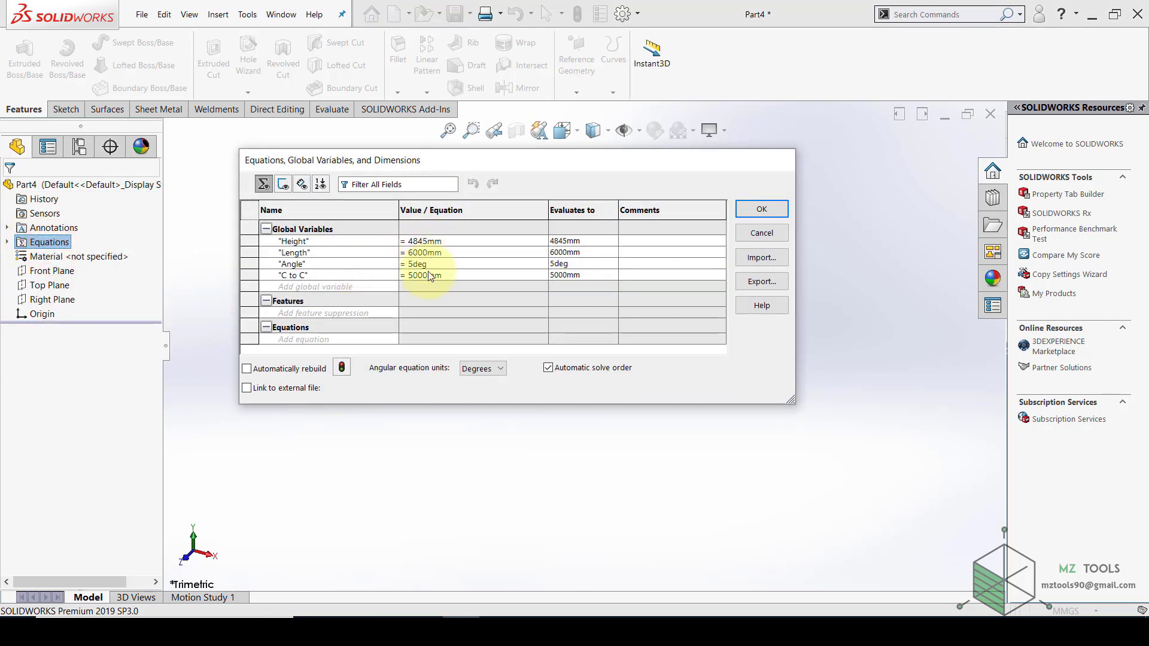
pyautogui.click(761, 209)
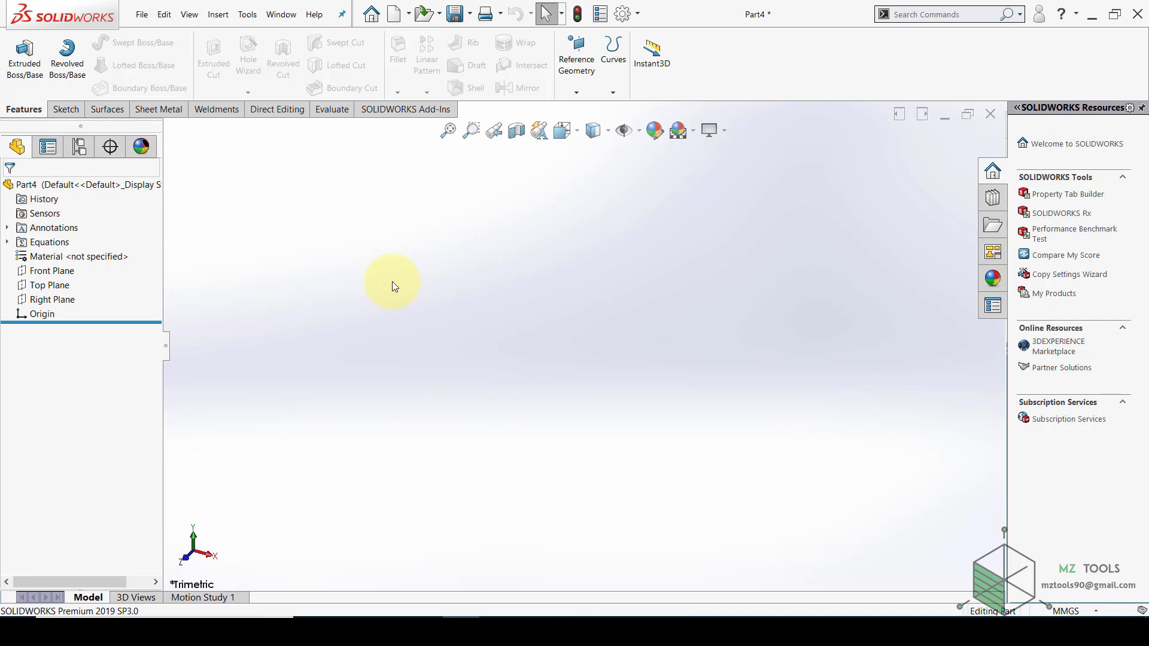
# Start a sketch on the Right Plane and draw a vertical line about 80 mm long upward from the origin
pyautogui.click(57, 304)
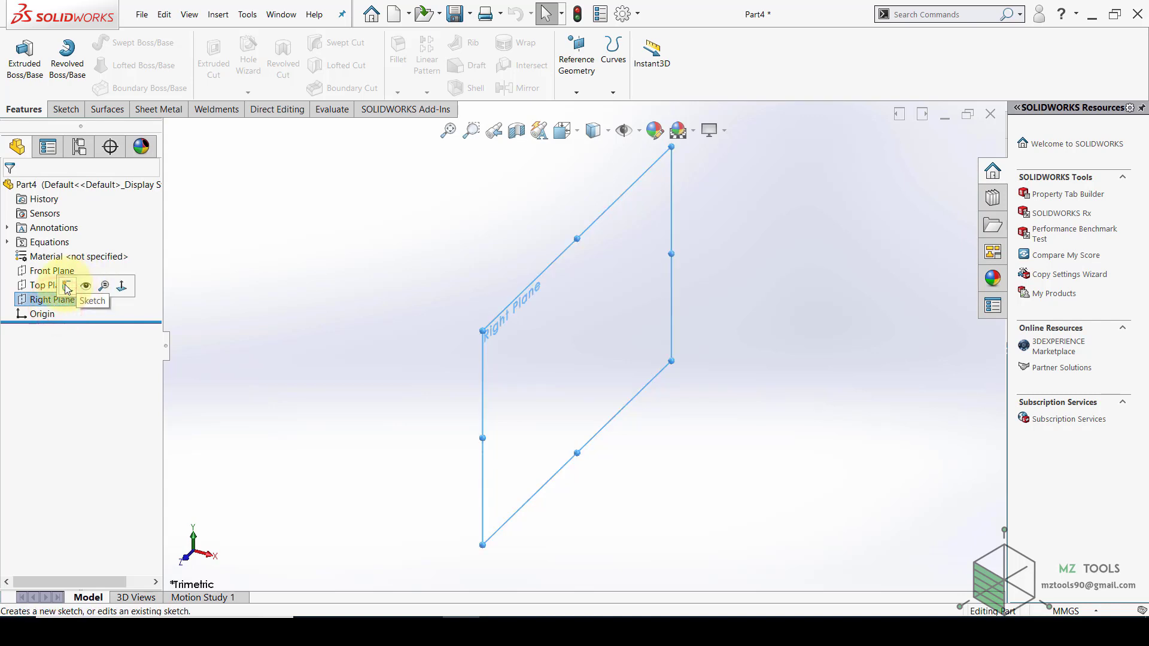
pyautogui.click(67, 290)
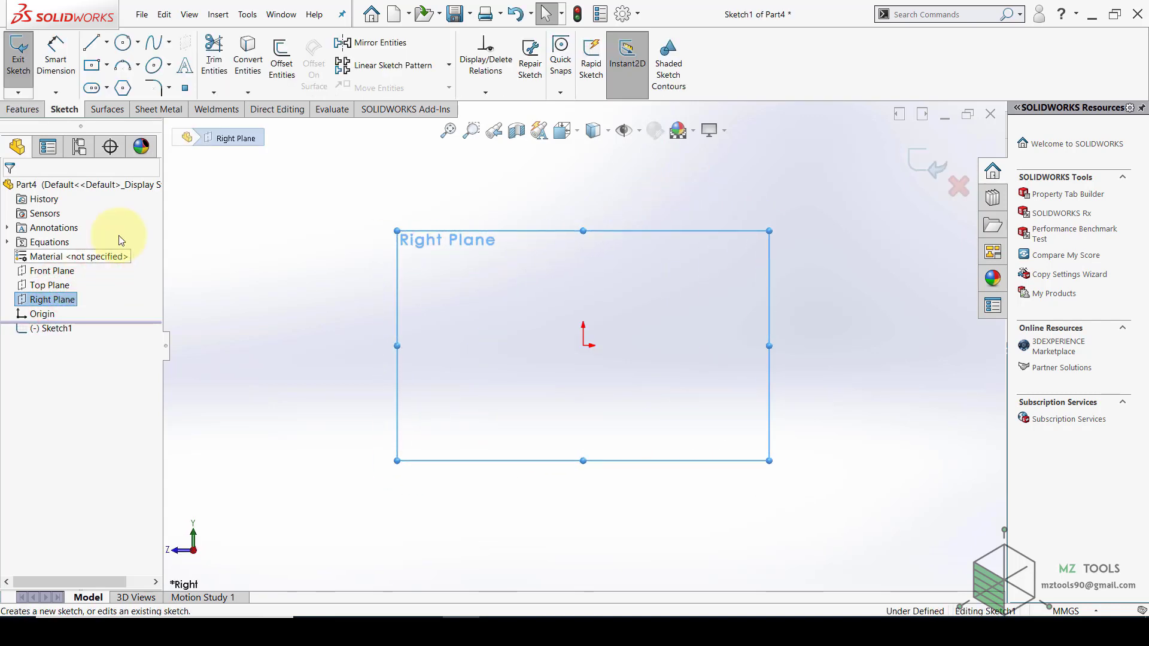
pyautogui.click(92, 42)
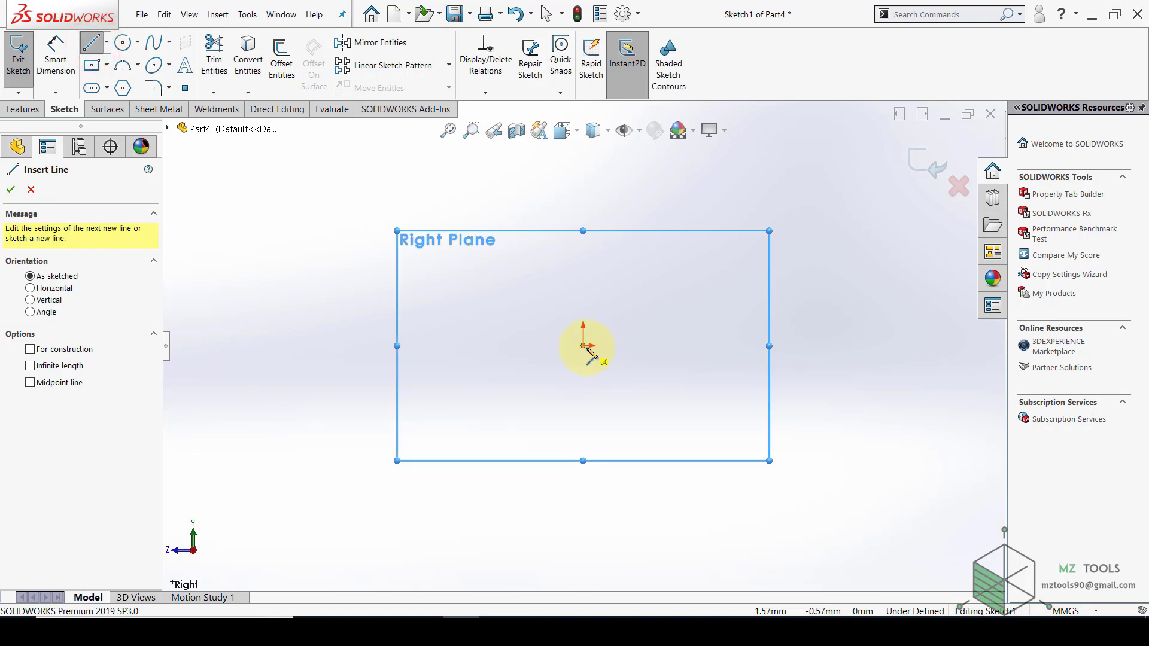
pyautogui.click(584, 346)
pyautogui.click(584, 180)
pyautogui.press('Escape')
# Dimension the vertical line's length, link it to the global variable Height, and place the dimension well clear of the line
pyautogui.click(55, 48)
pyautogui.press('Escape')
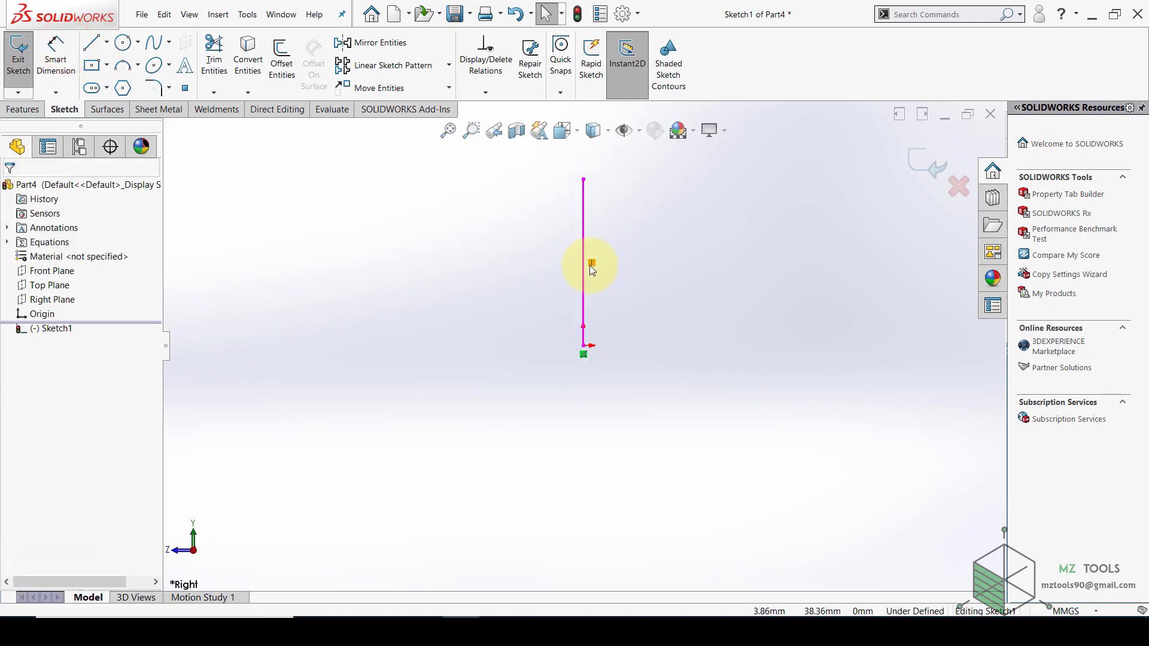
pyautogui.click(72, 52)
pyautogui.click(584, 241)
pyautogui.click(616, 245)
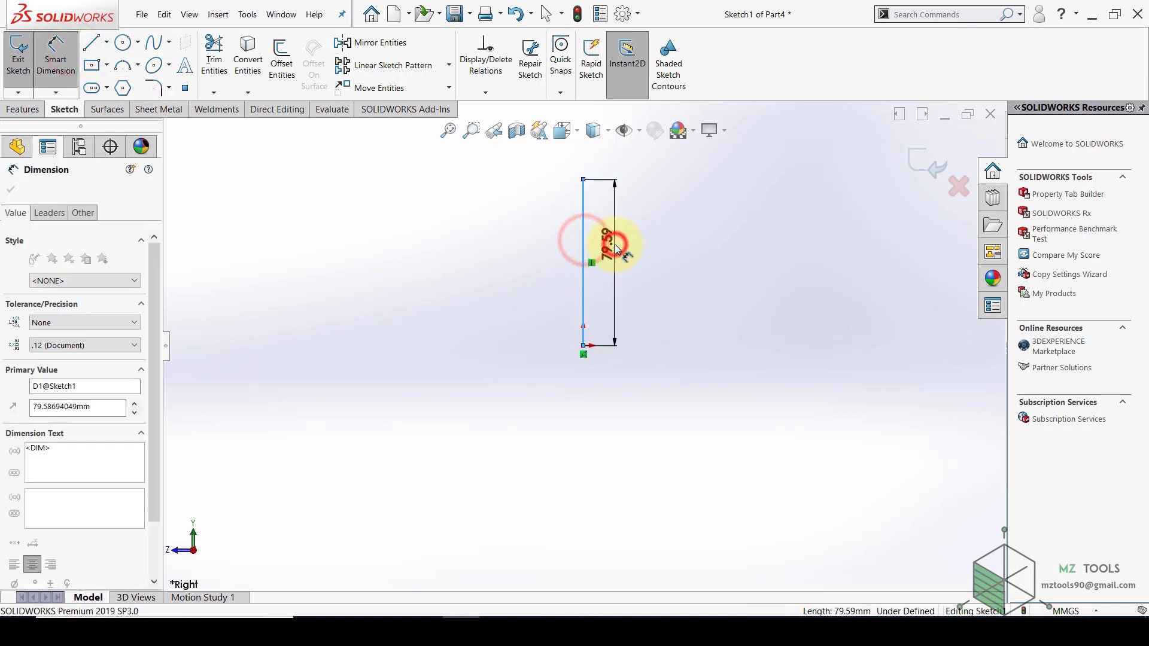
pyautogui.write('=')
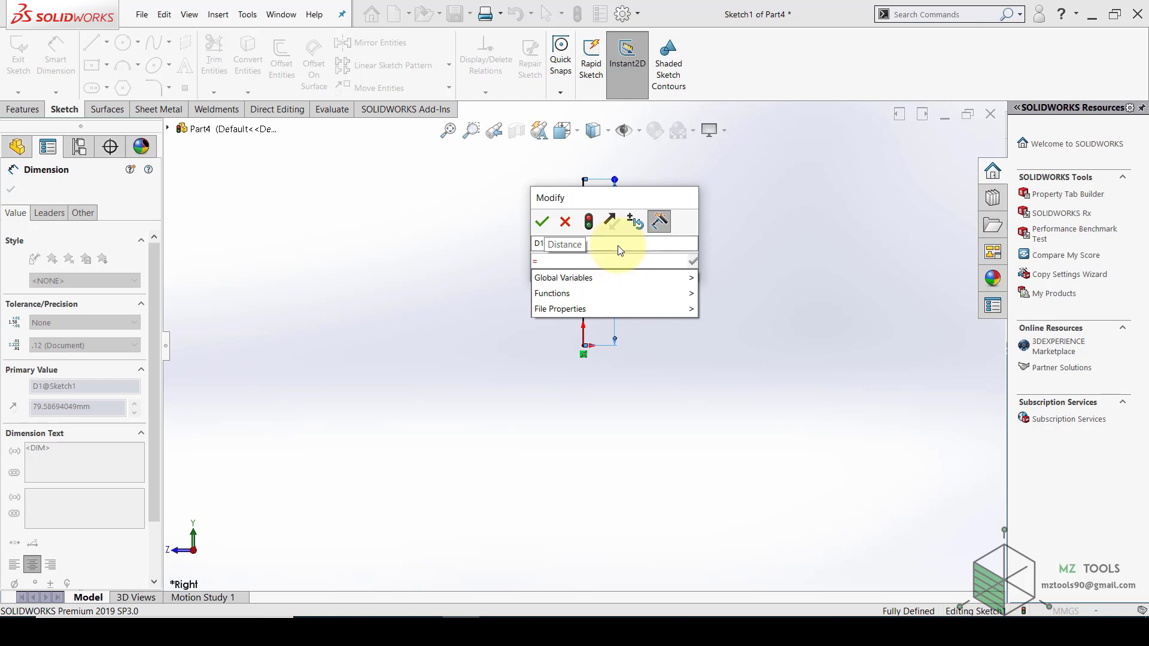
pyautogui.moveTo(578, 278)
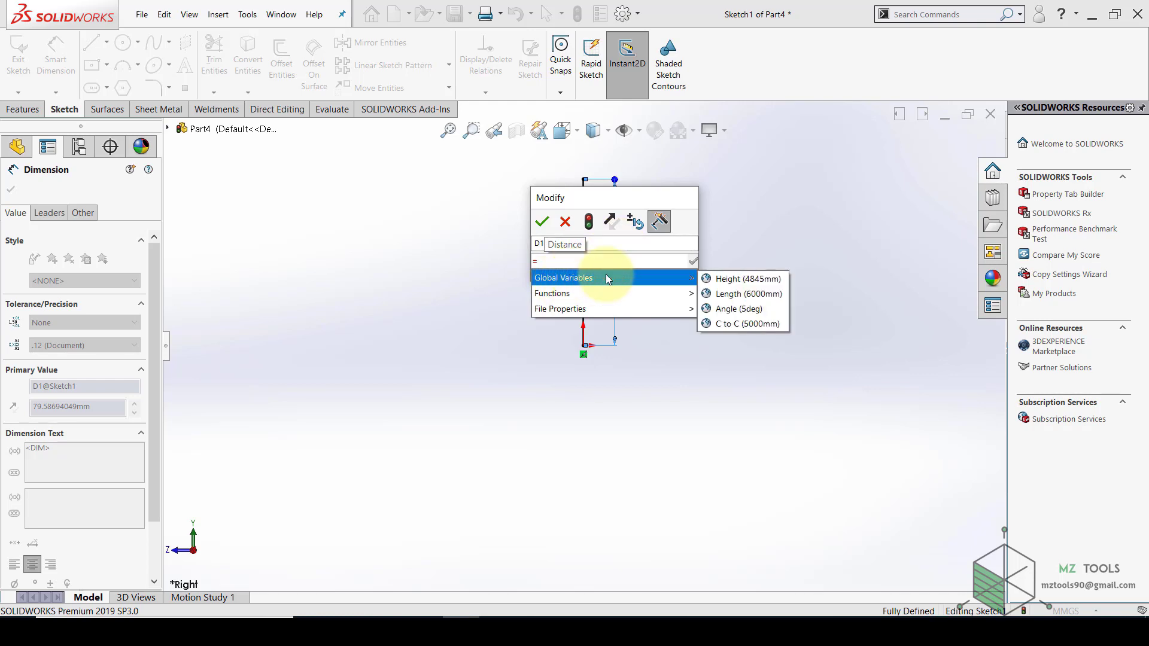
pyautogui.click(713, 278)
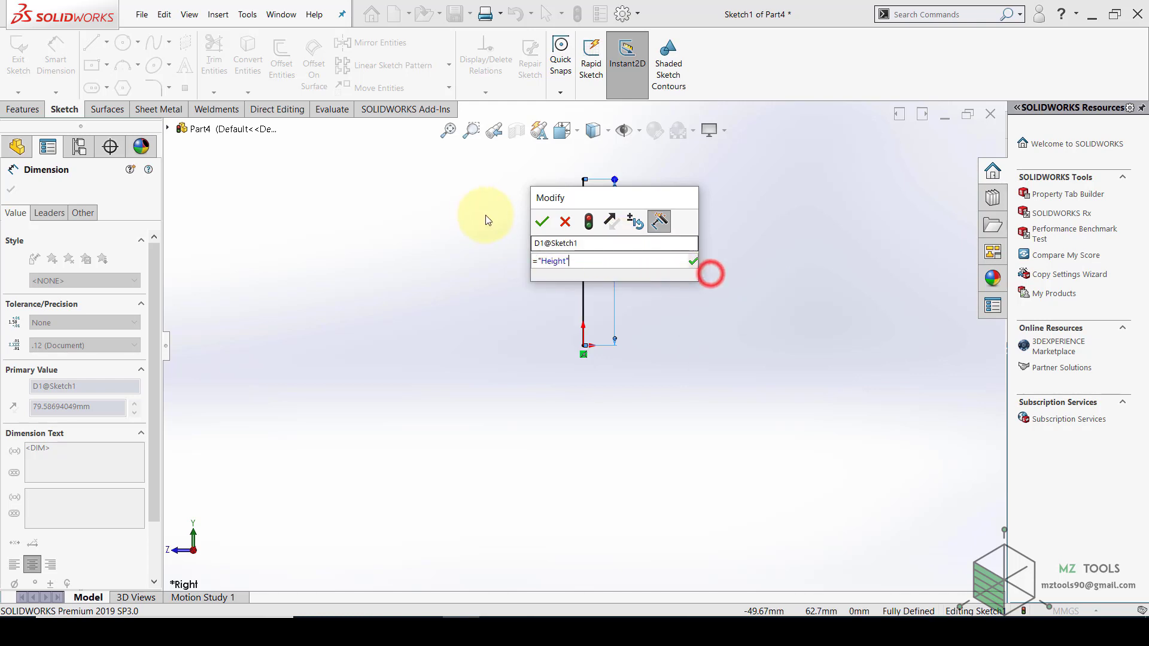
pyautogui.click(543, 222)
pyautogui.click(449, 265)
pyautogui.moveTo(610, 249); pyautogui.dragTo(743, 309)
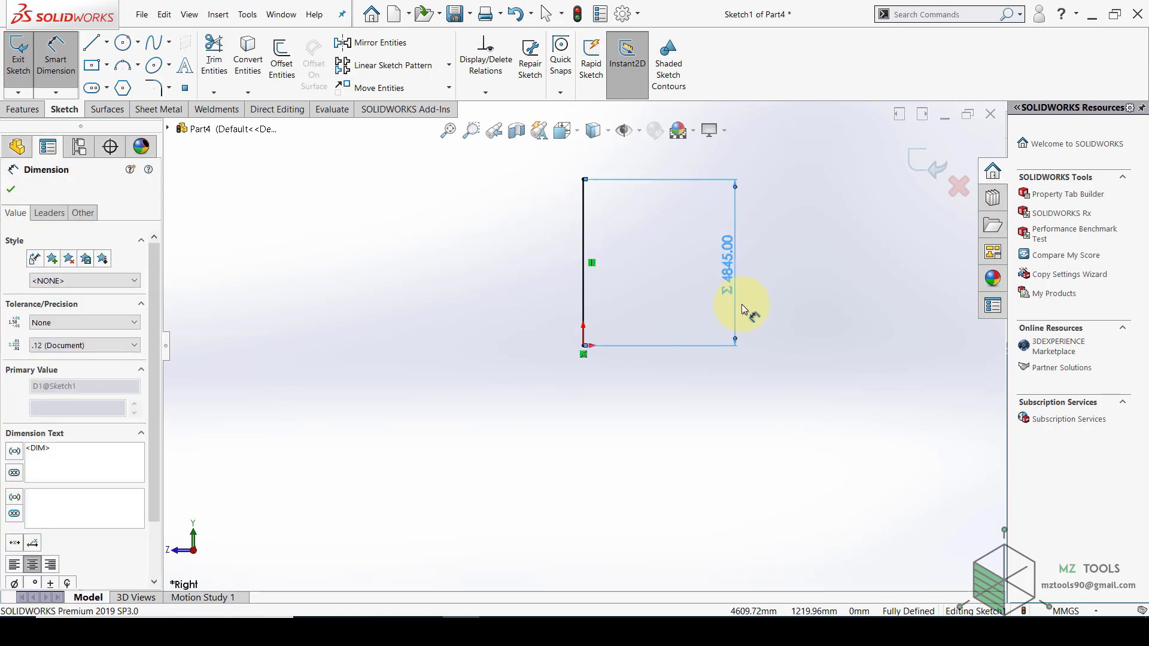
pyautogui.click(706, 295)
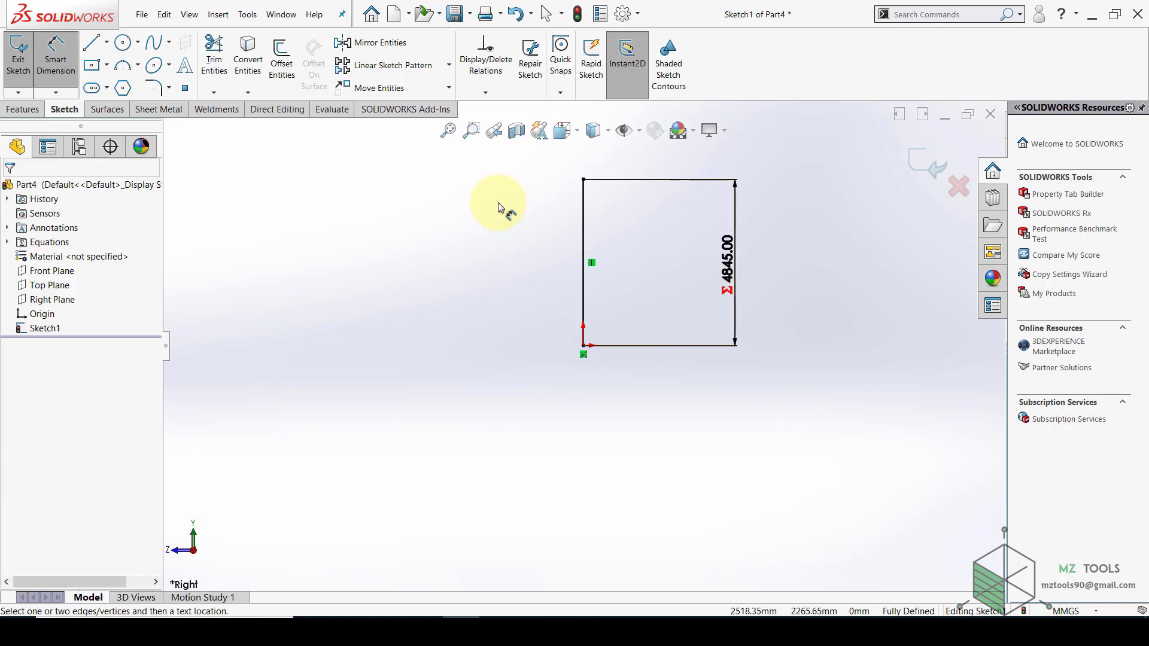
# Sketch a slightly sloping midpoint line about 10840 mm long, centred on the vertical line near its upper end
pyautogui.click(106, 42)
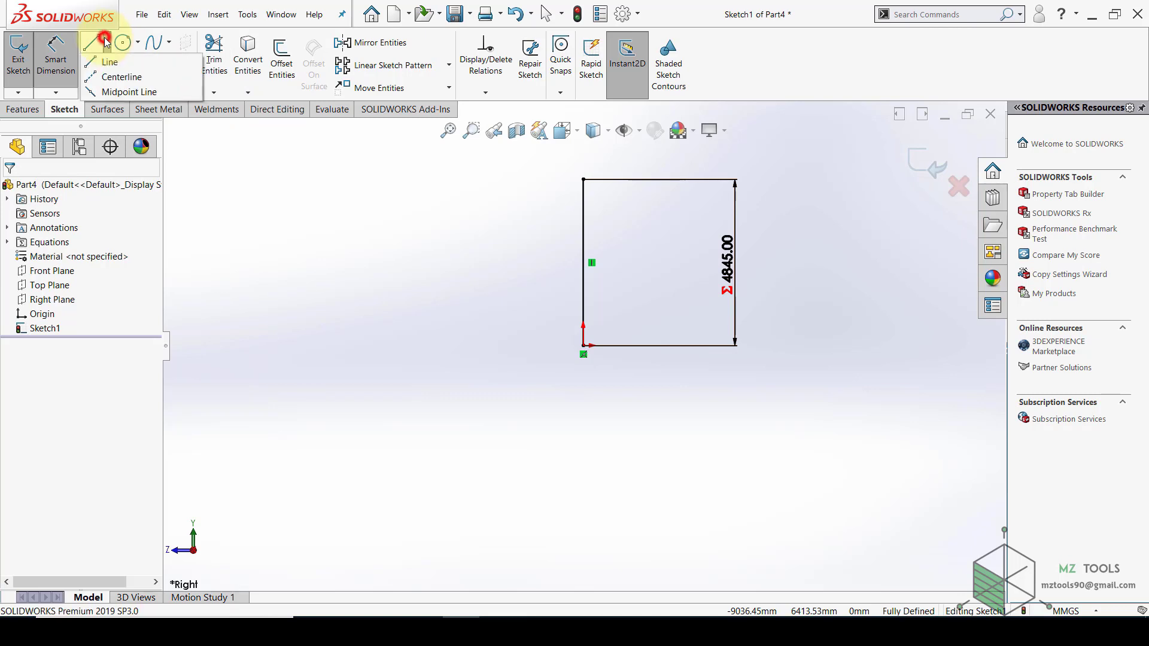
pyautogui.click(106, 93)
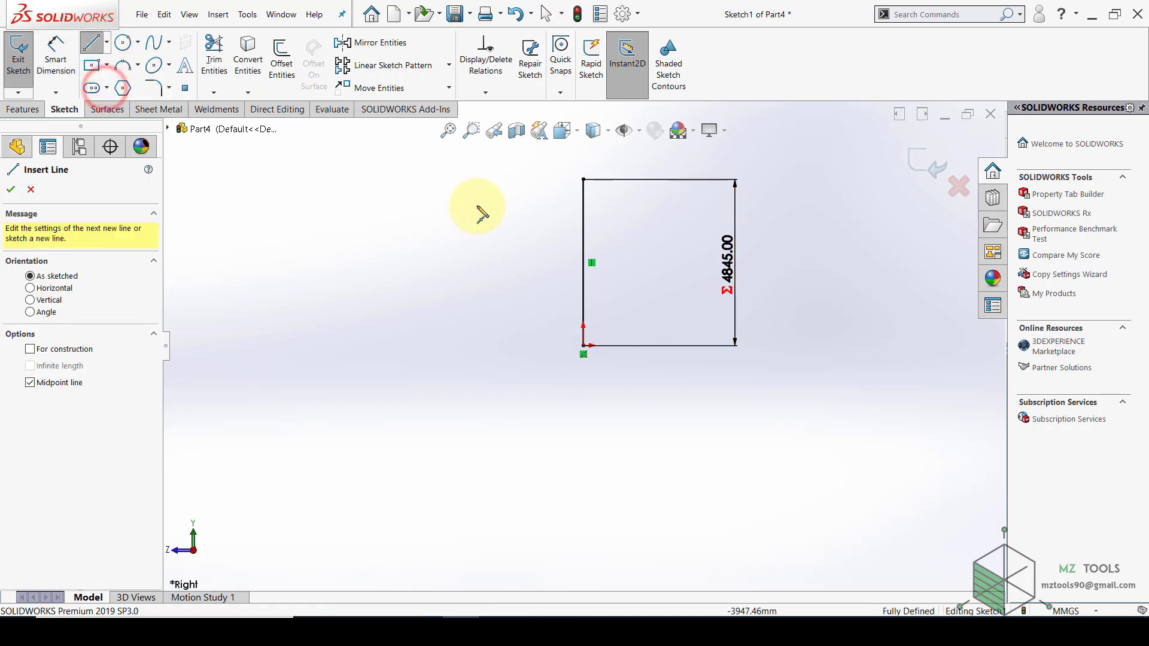
pyautogui.click(581, 204)
pyautogui.click(768, 186)
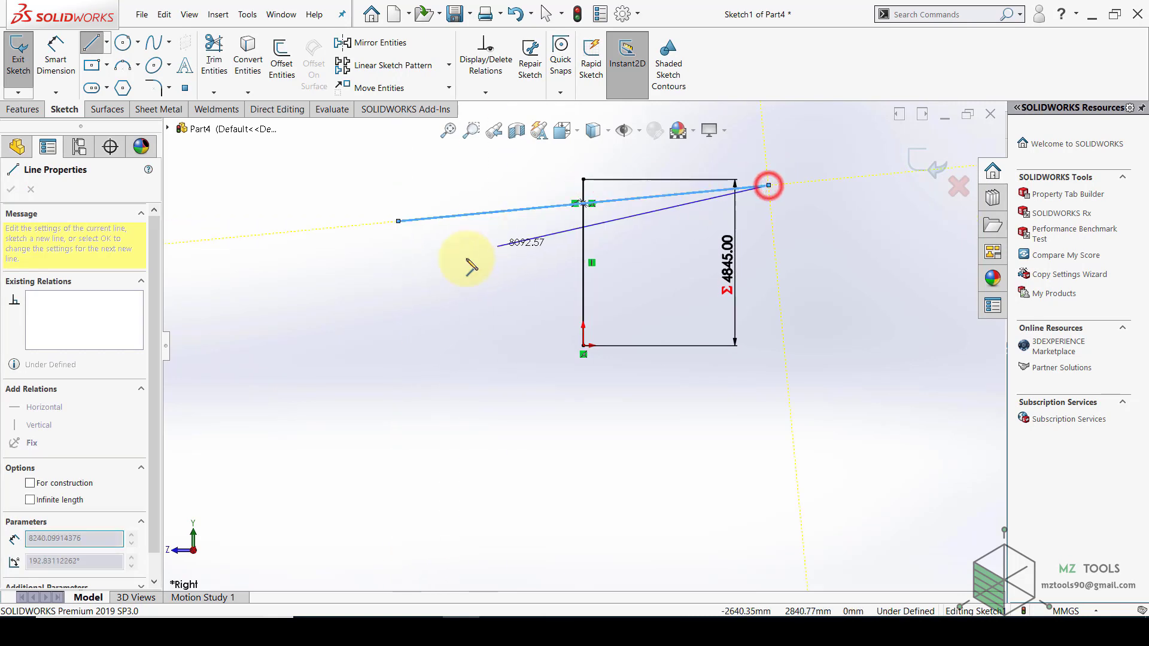
pyautogui.press('Escape')
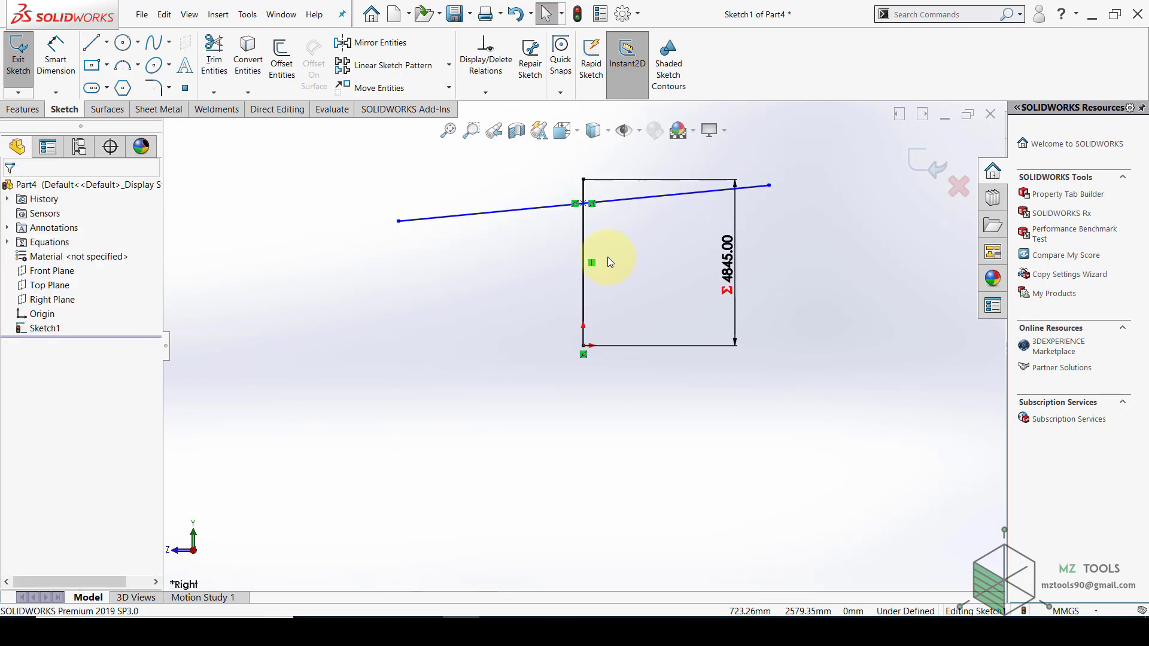
# Add an aligned length dimension to the sloping line and link it to the global variable Length
pyautogui.click(68, 60)
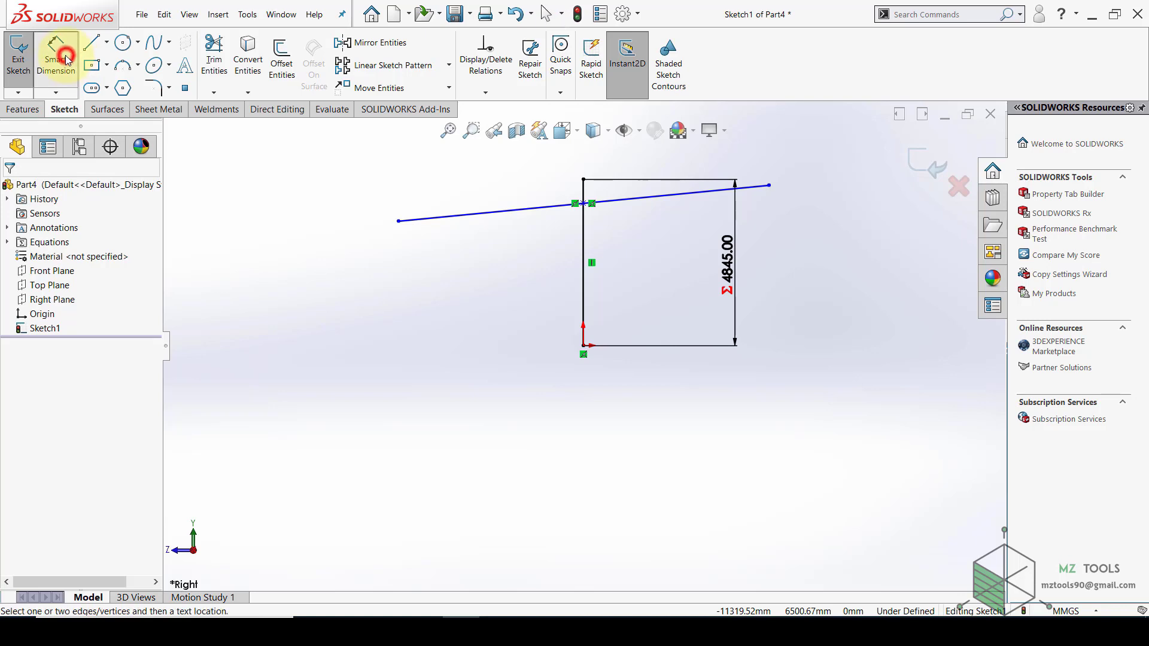
pyautogui.click(527, 214)
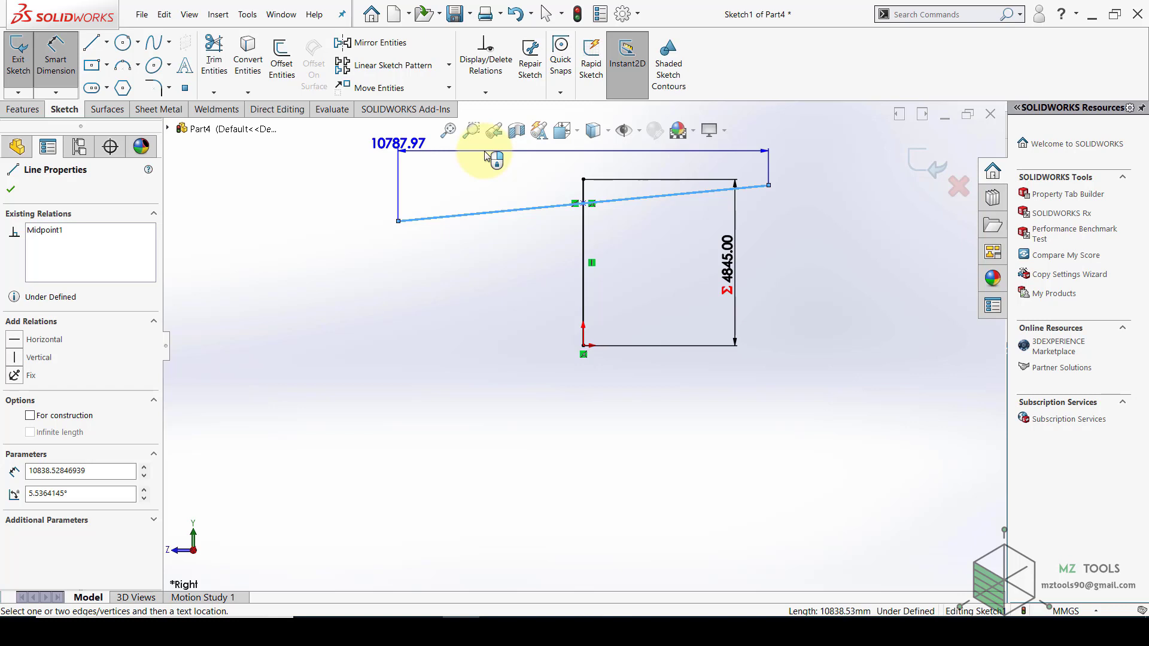
pyautogui.scroll(-3, 486, 157)
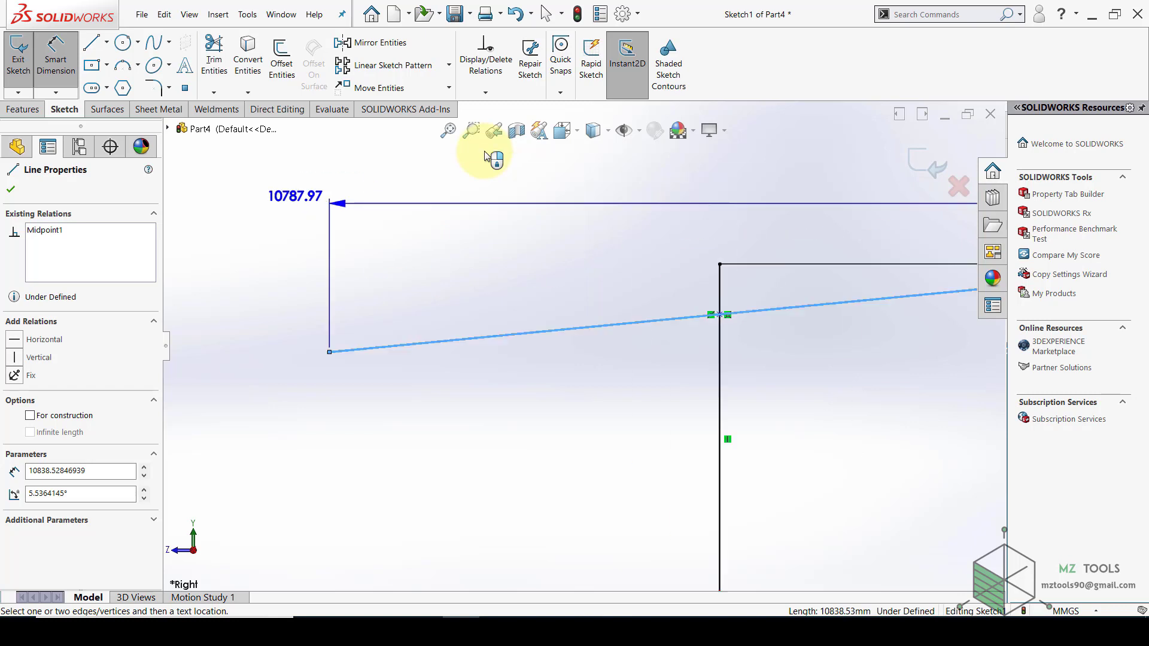
pyautogui.click(625, 321)
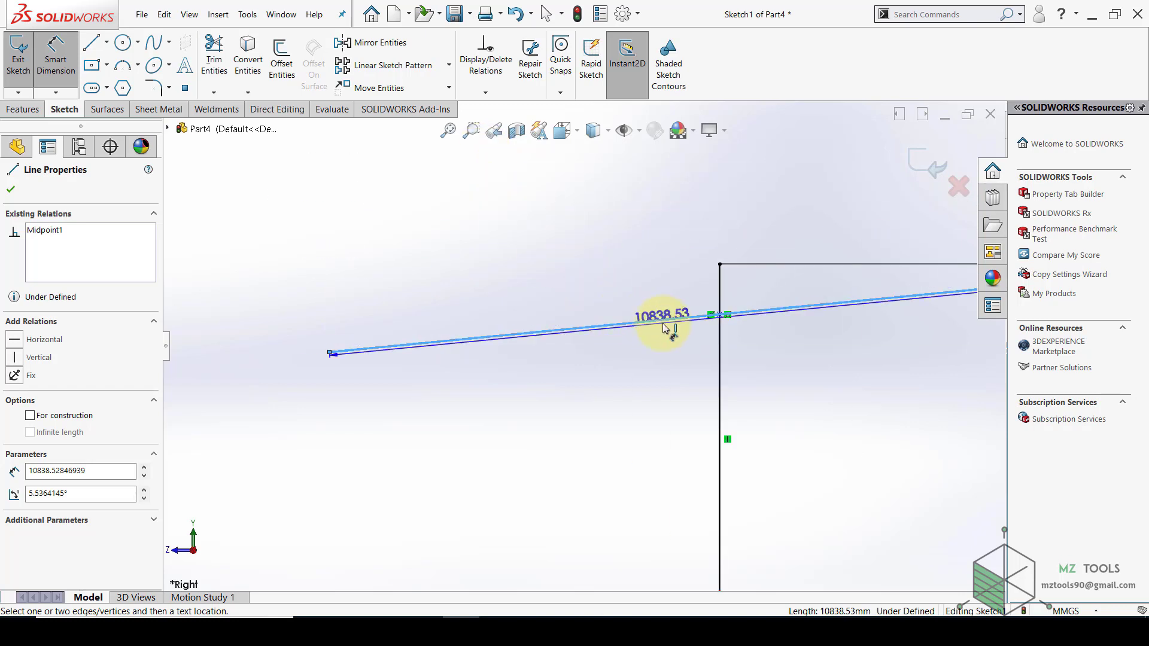
pyautogui.click(666, 311)
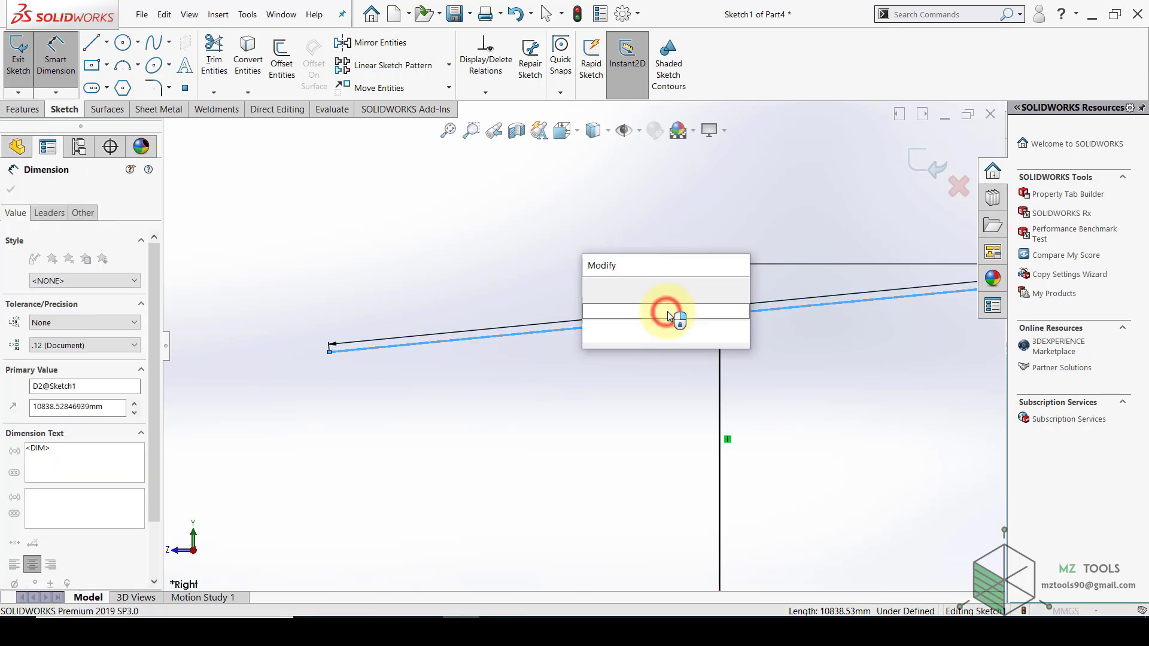
pyautogui.write('=')
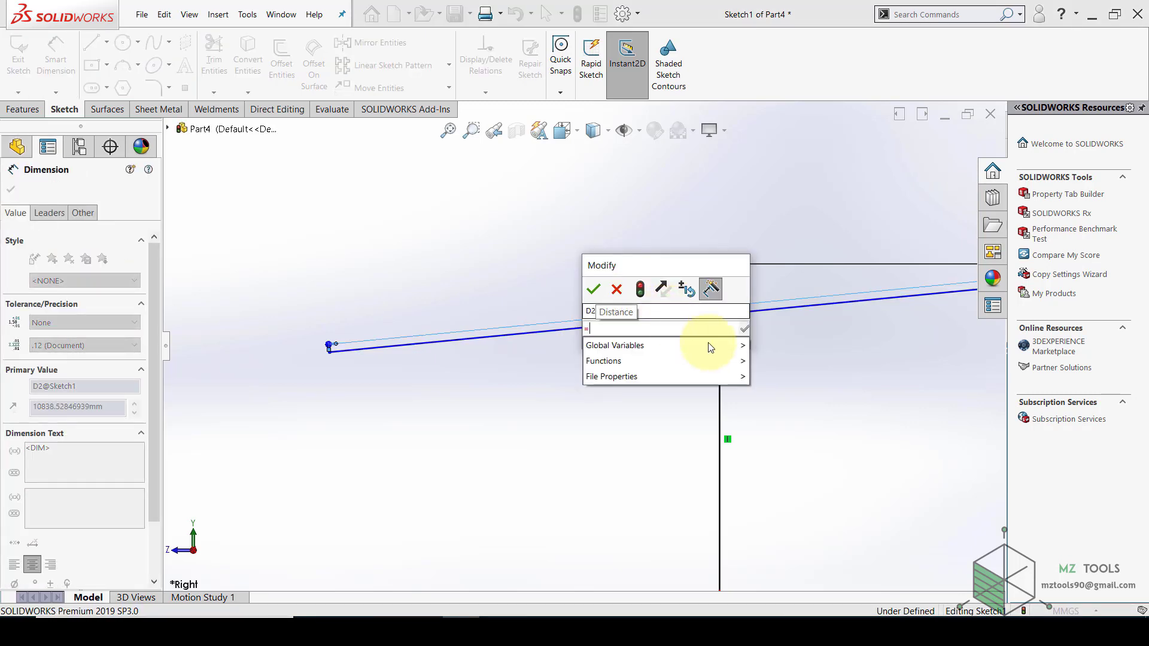
pyautogui.click(759, 361)
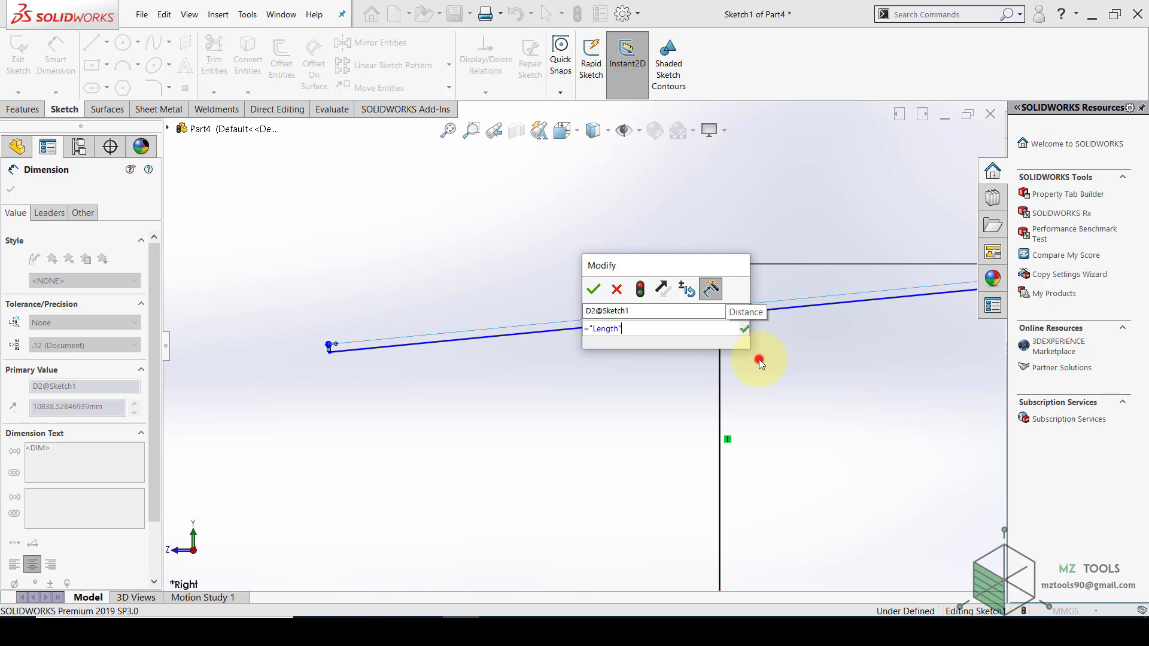
pyautogui.click(593, 290)
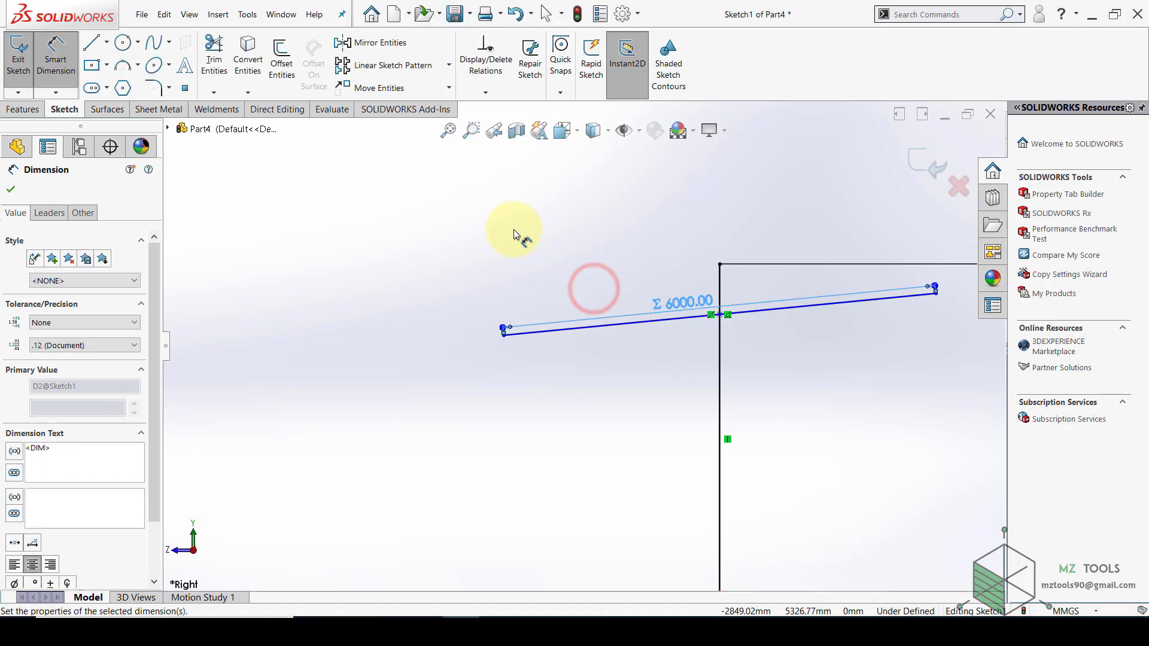
# Sketch a horizontal centerline about 2420 mm long from the origin toward the lower end of the sloping line
pyautogui.scroll(2, 612, 301)
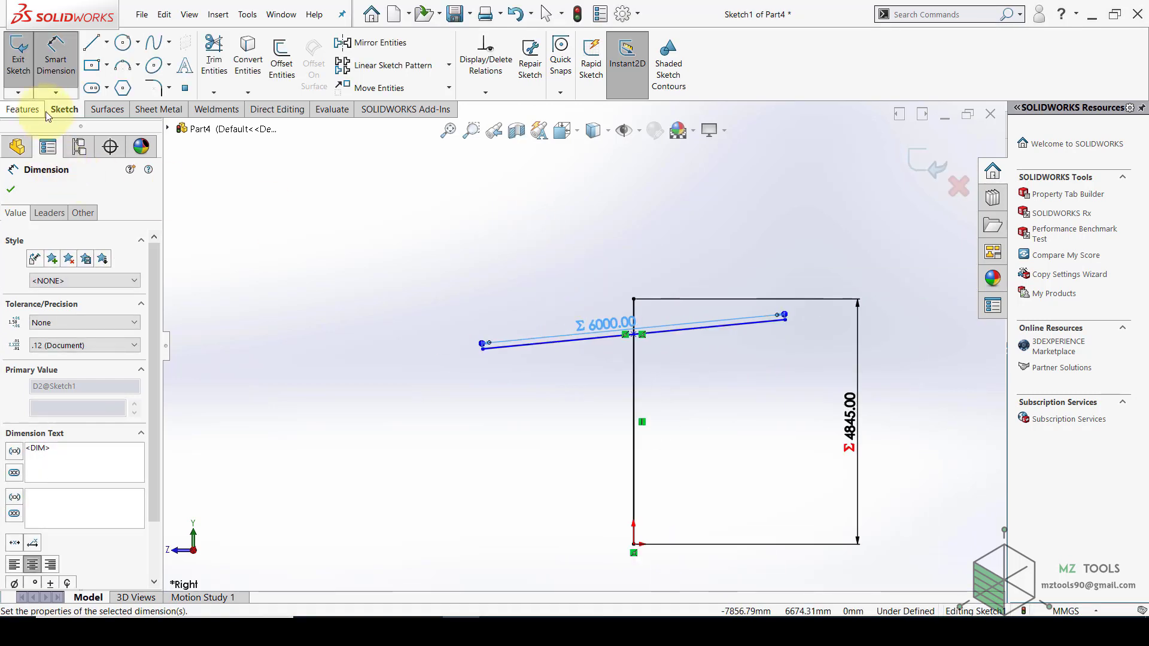
pyautogui.click(55, 54)
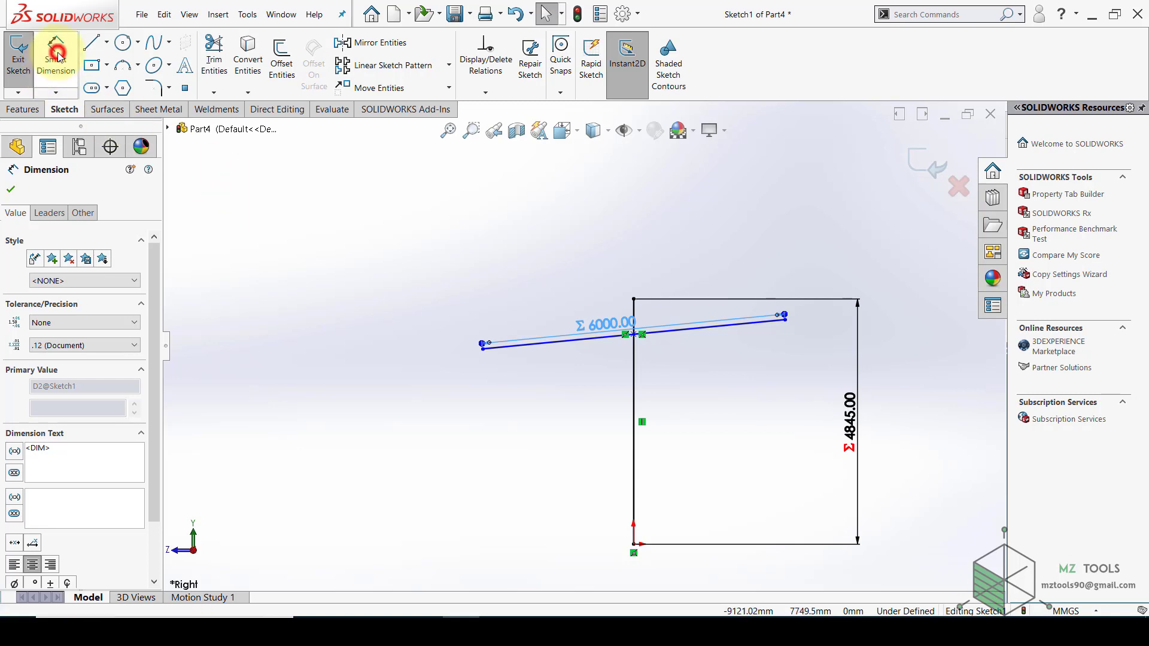
pyautogui.click(107, 43)
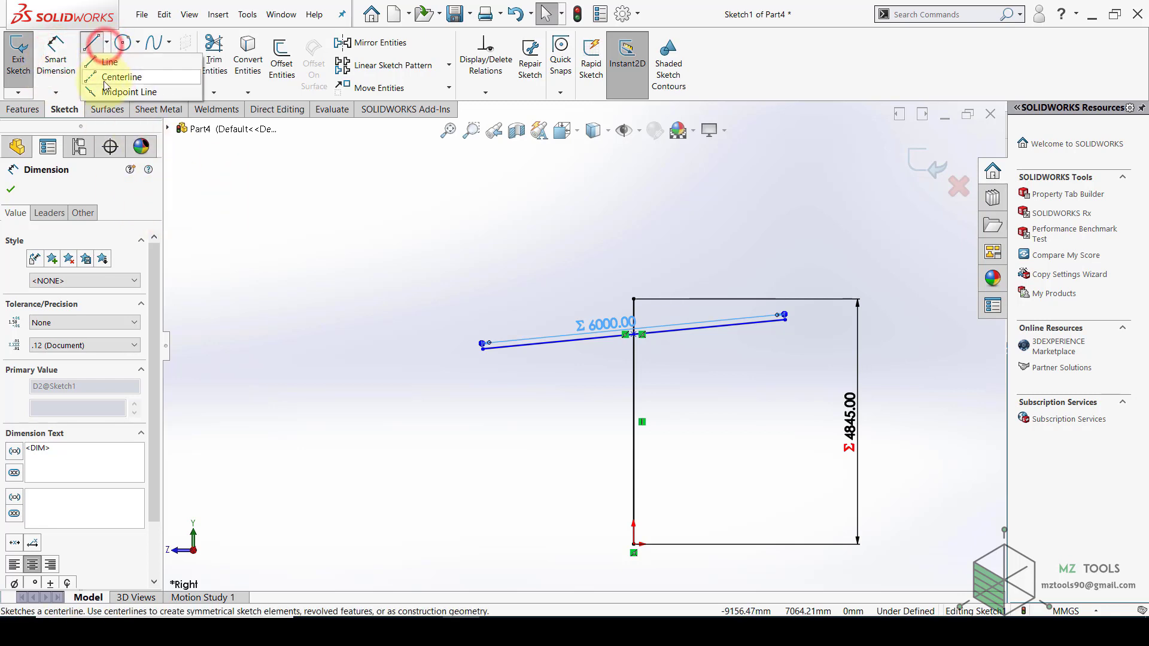
pyautogui.click(103, 77)
pyautogui.scroll(2, 661, 498)
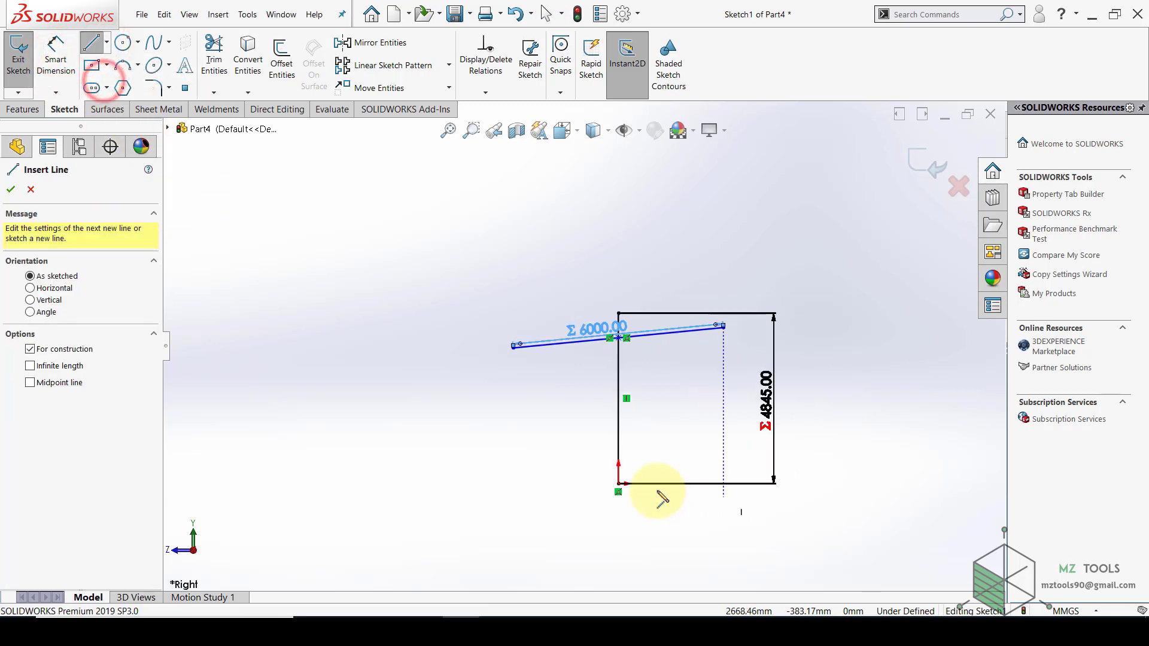
pyautogui.click(619, 485)
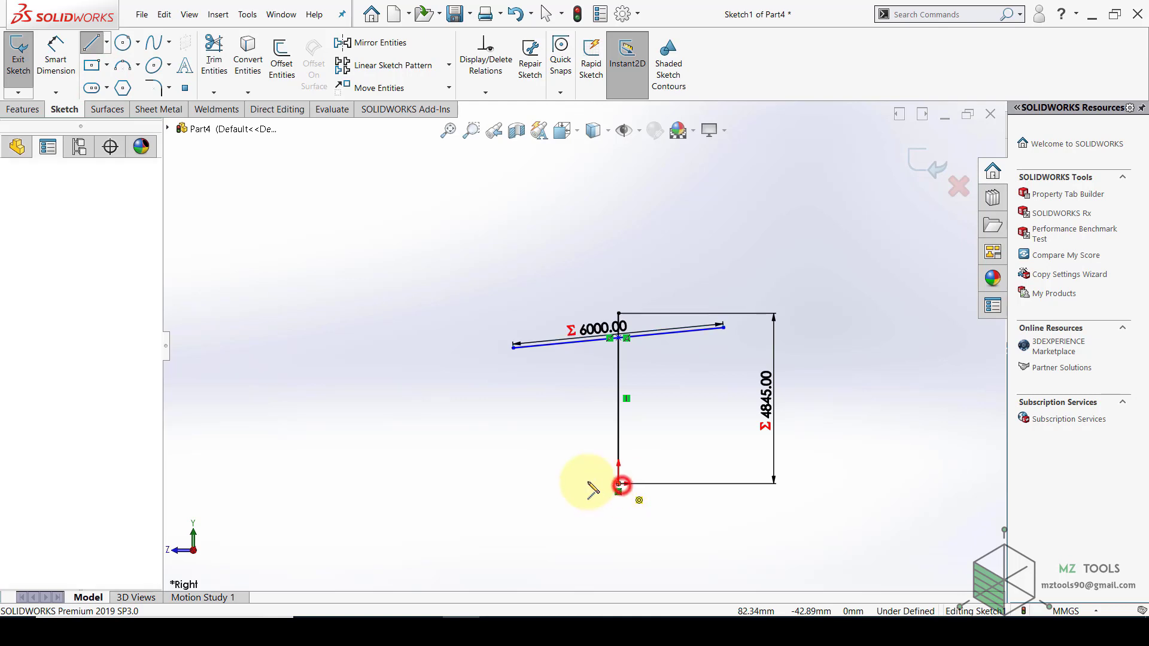
pyautogui.click(533, 484)
pyautogui.press('Escape')
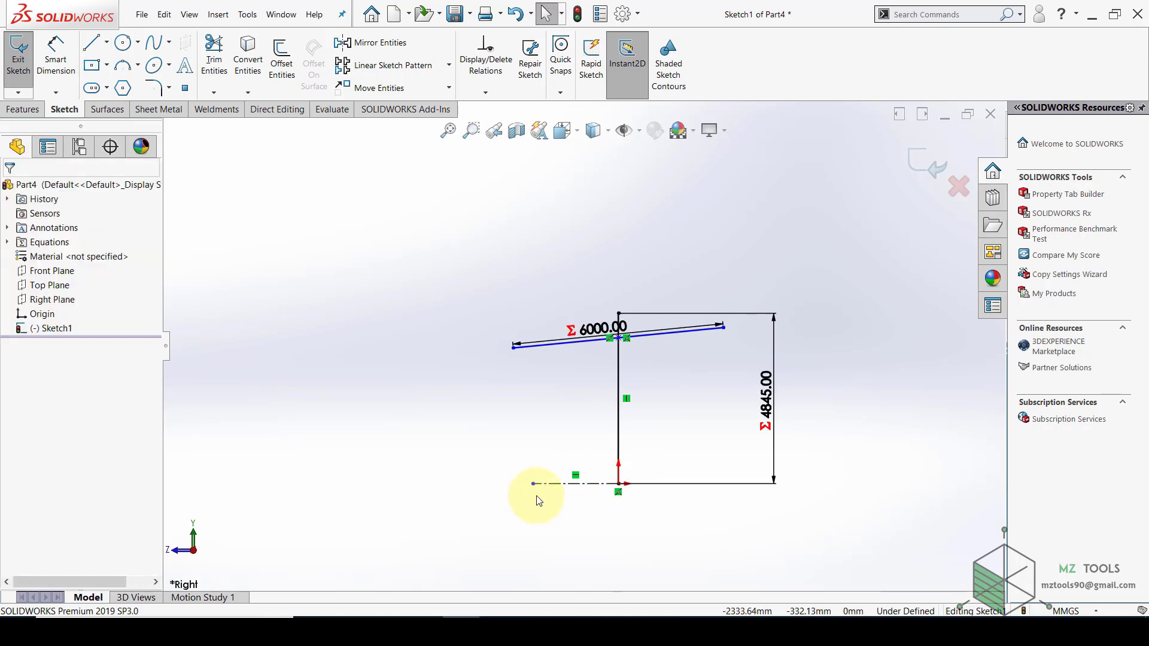
# Add a vertical relation between the centerline's free end and the lower end of the sloping line
pyautogui.click(532, 485)
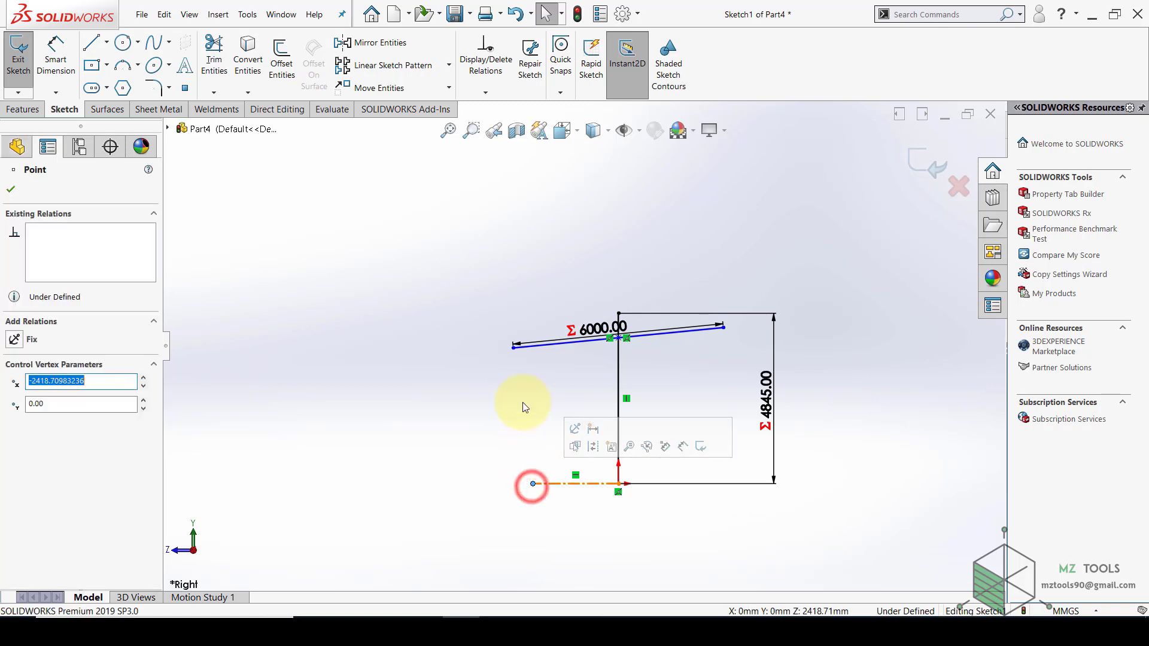
pyautogui.keyDown('ctrl'); pyautogui.click(514, 348); pyautogui.keyUp('ctrl')
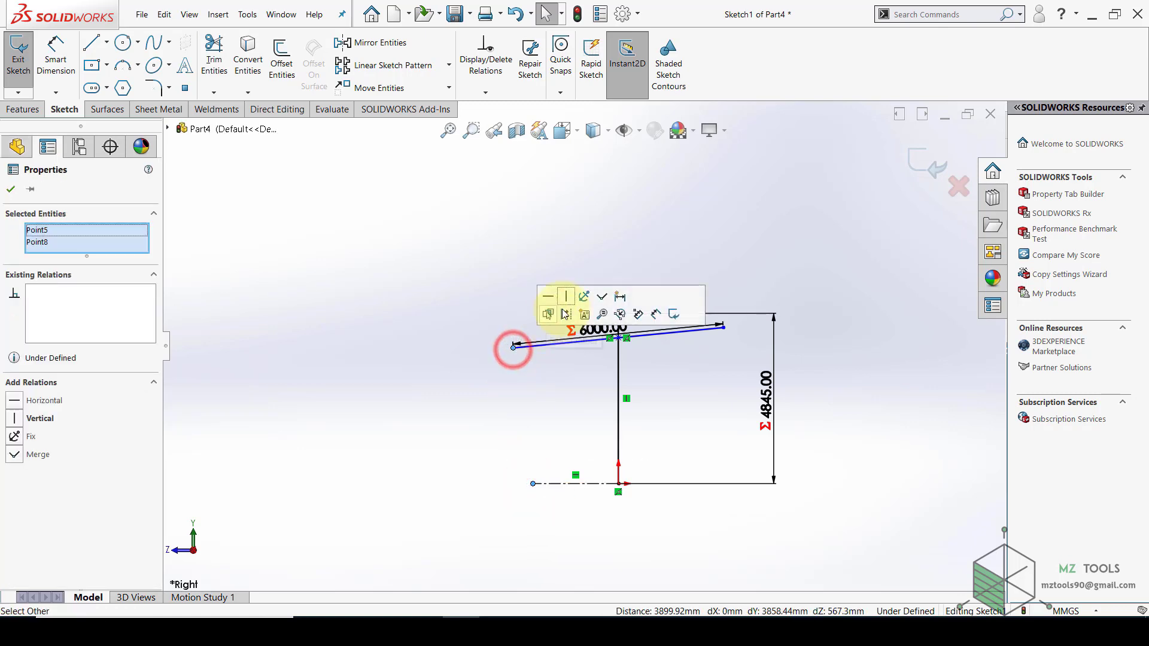
pyautogui.click(568, 297)
pyautogui.click(450, 290)
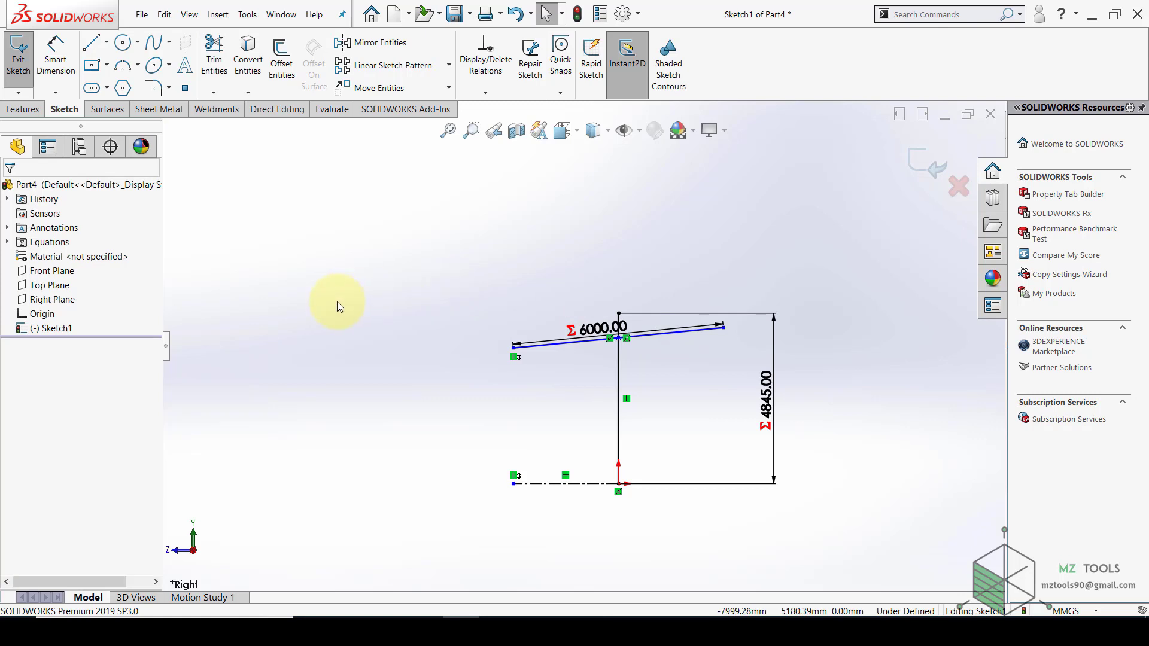
# Dimension the angle between the sloping line and the horizontal centerline and link it to the global variable Angle
pyautogui.click(52, 49)
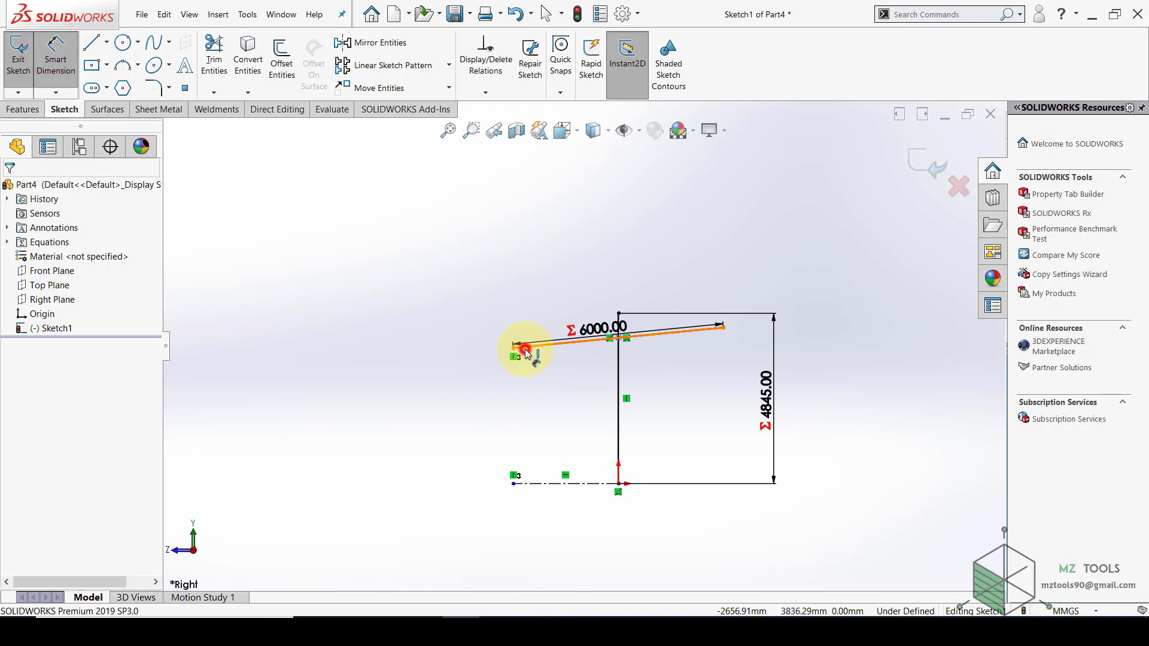
pyautogui.click(525, 350)
pyautogui.click(543, 483)
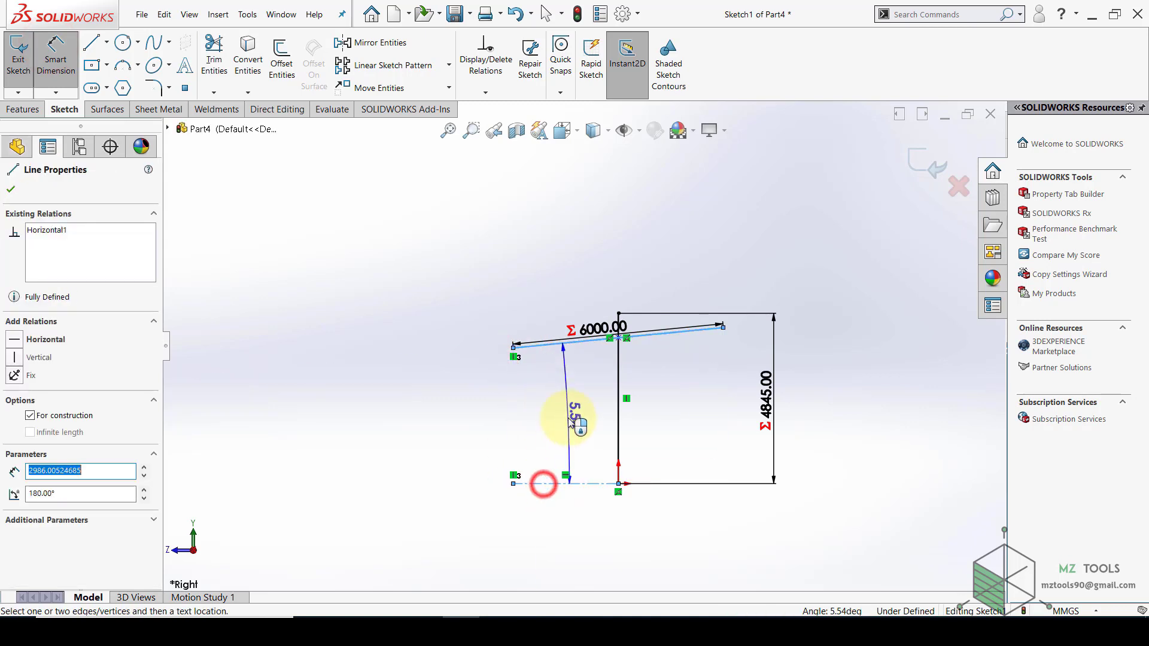
pyautogui.click(569, 418)
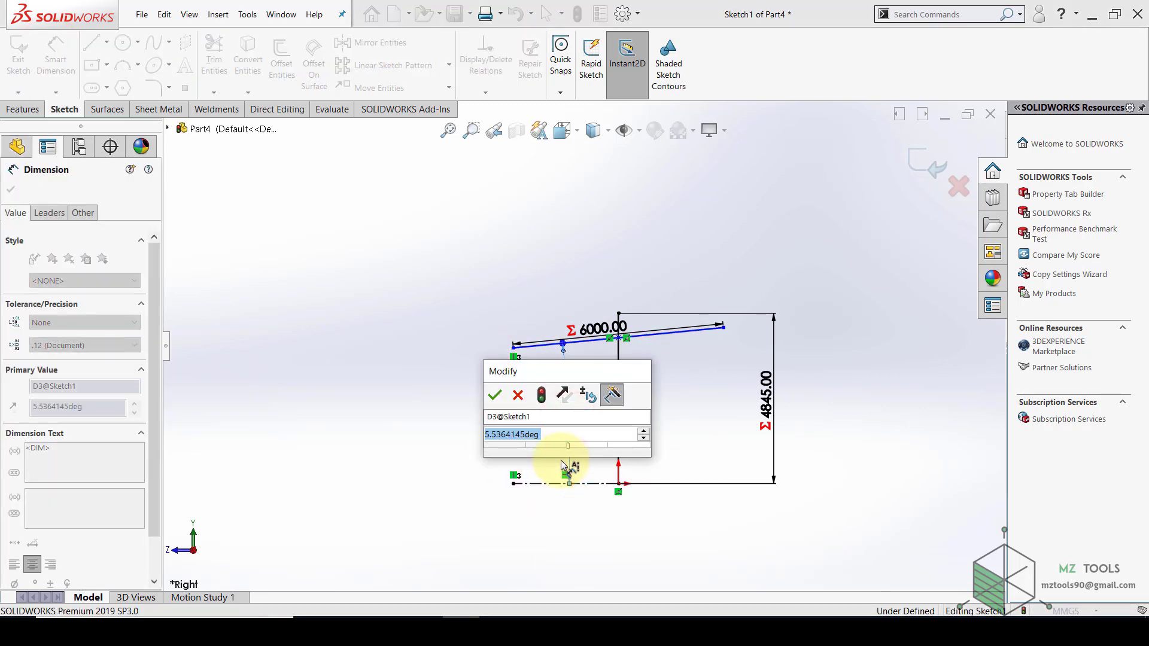
pyautogui.write('=')
pyautogui.moveTo(629, 451)
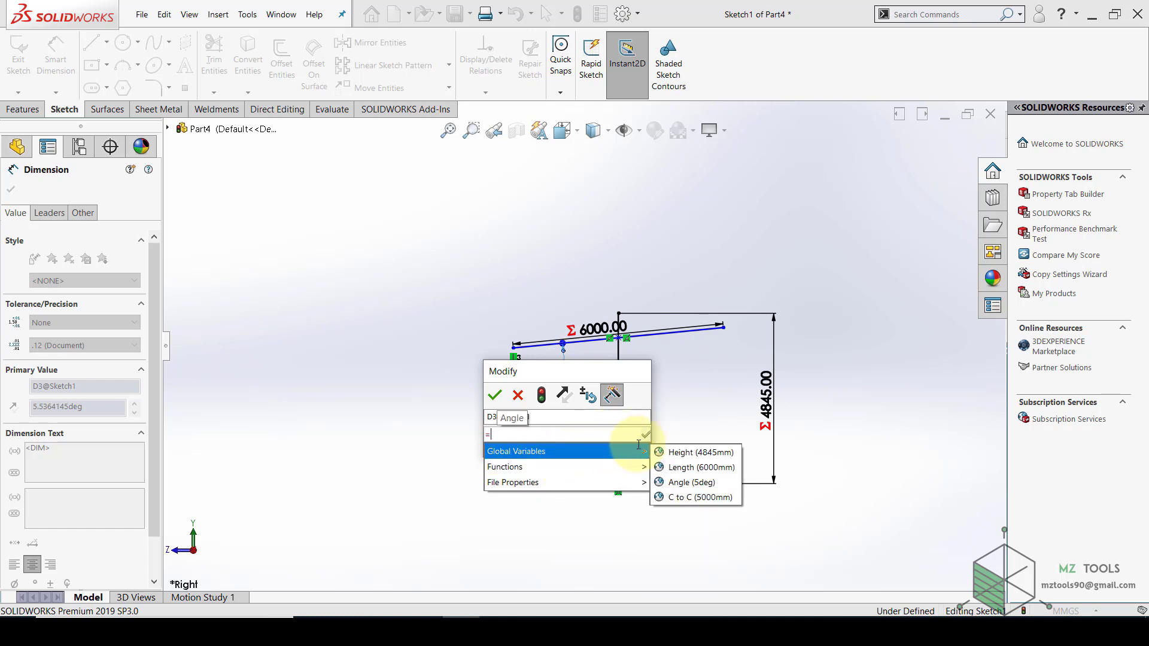
pyautogui.click(688, 482)
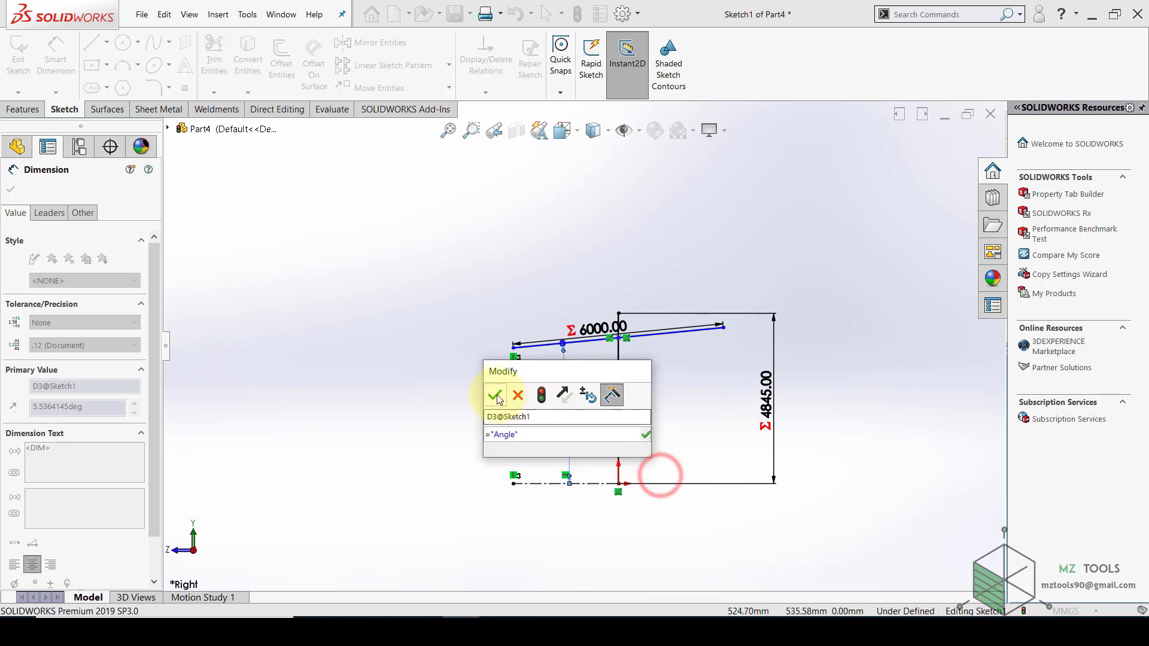
pyautogui.click(495, 395)
# Reposition the angle dimension and move the sloping line's length dimension well above the line
pyautogui.click(346, 350)
pyautogui.moveTo(412, 416); pyautogui.dragTo(553, 415)
pyautogui.click(442, 388)
pyautogui.scroll(-4, 648, 325)
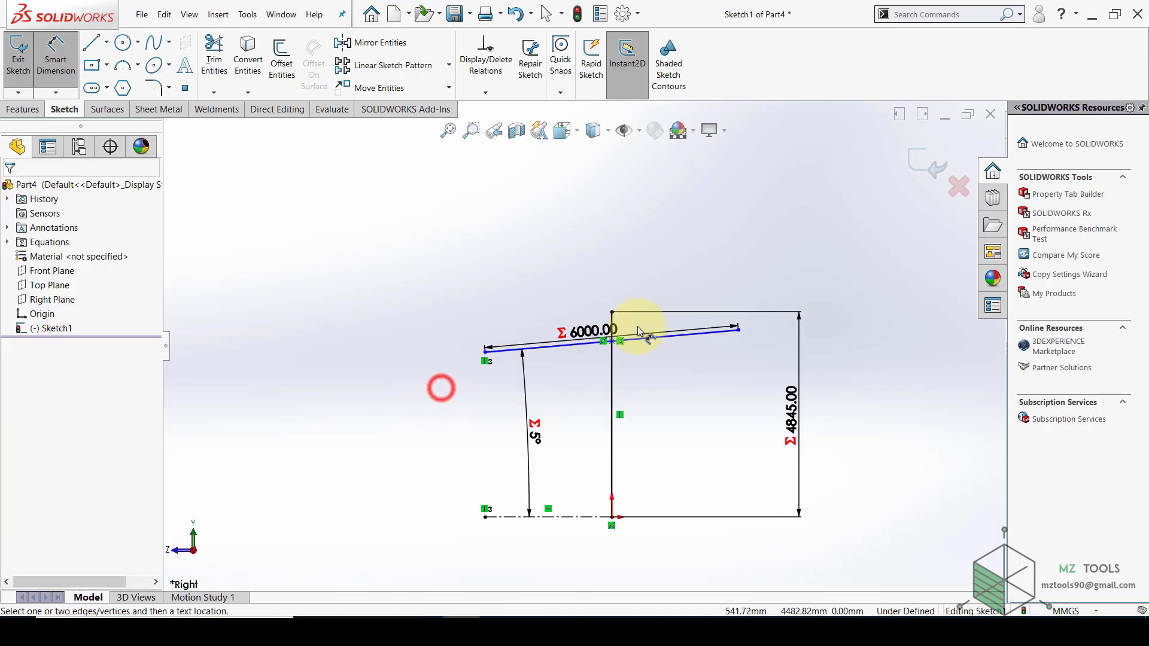
pyautogui.moveTo(560, 346); pyautogui.dragTo(464, 240)
pyautogui.scroll(3, 582, 343)
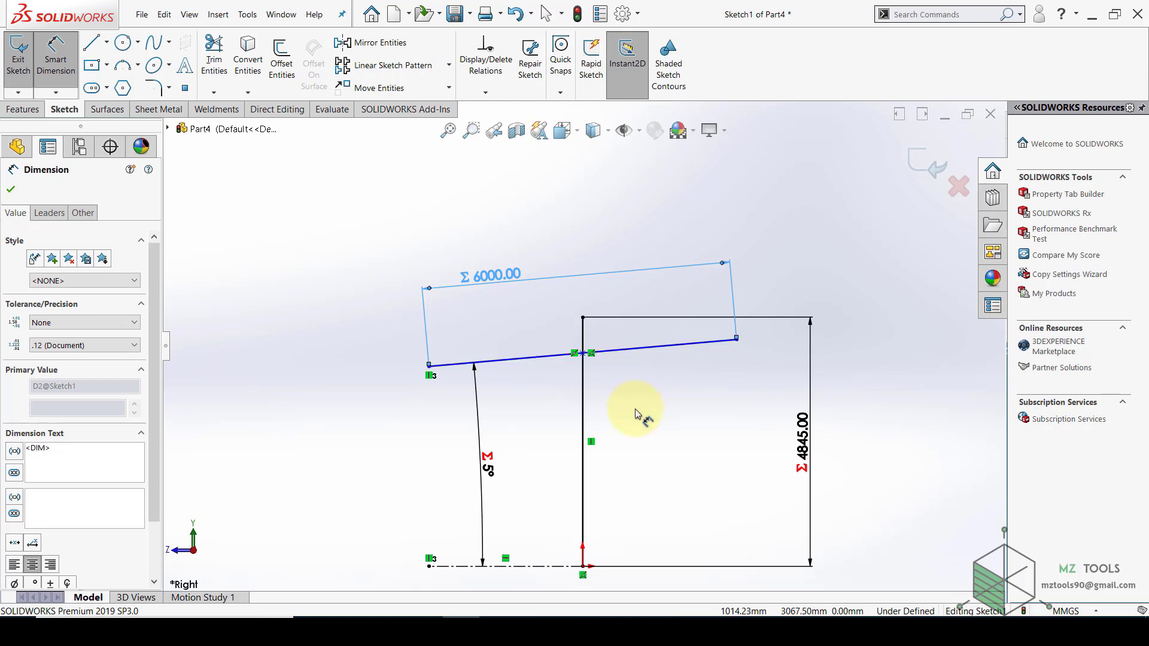
pyautogui.scroll(-2, 591, 332)
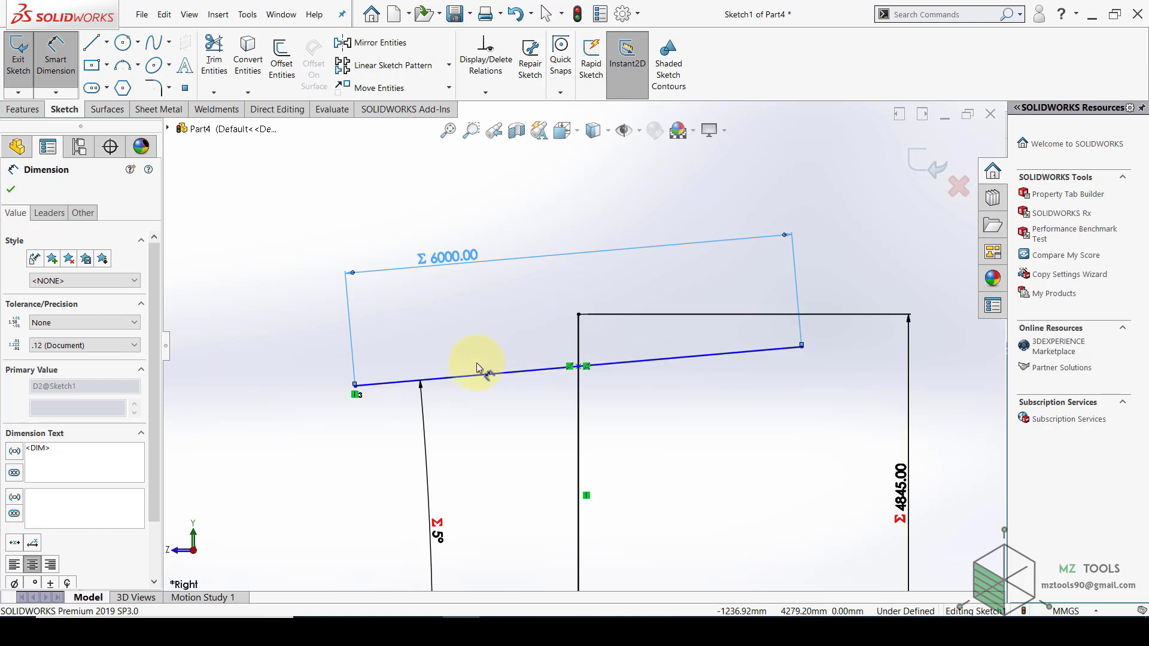
# Dimension the vertical line's top end to the sloping line's midpoint at 120 mm, and shift the angle dimension closer to the sketch
pyautogui.click(579, 316)
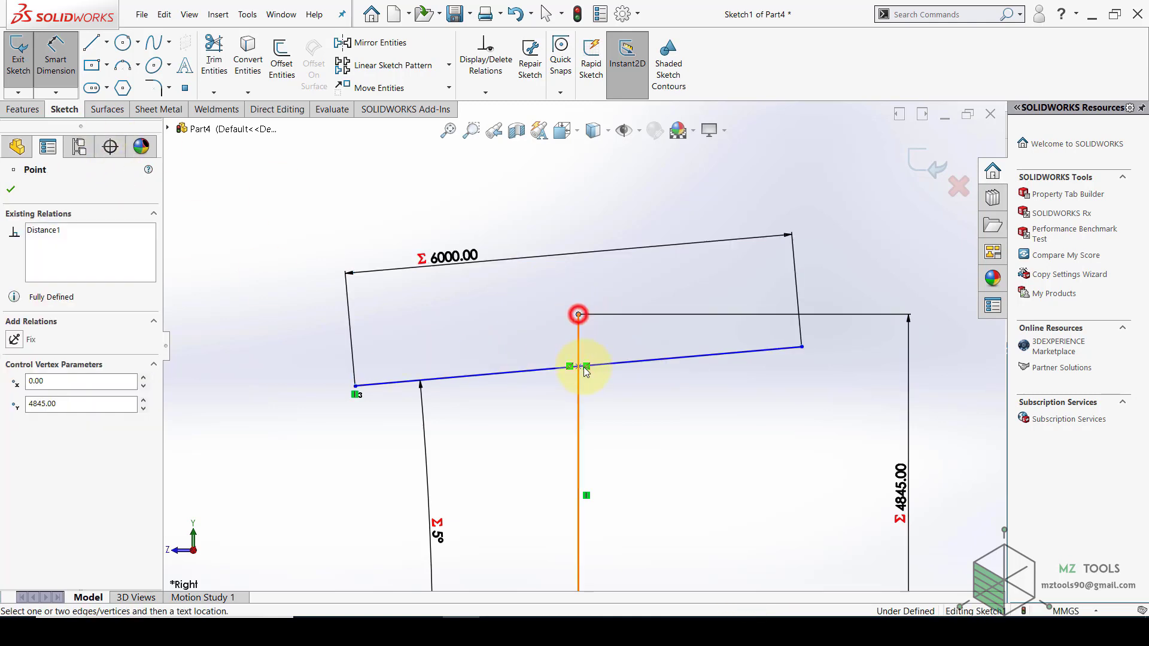
pyautogui.scroll(-3, 624, 351)
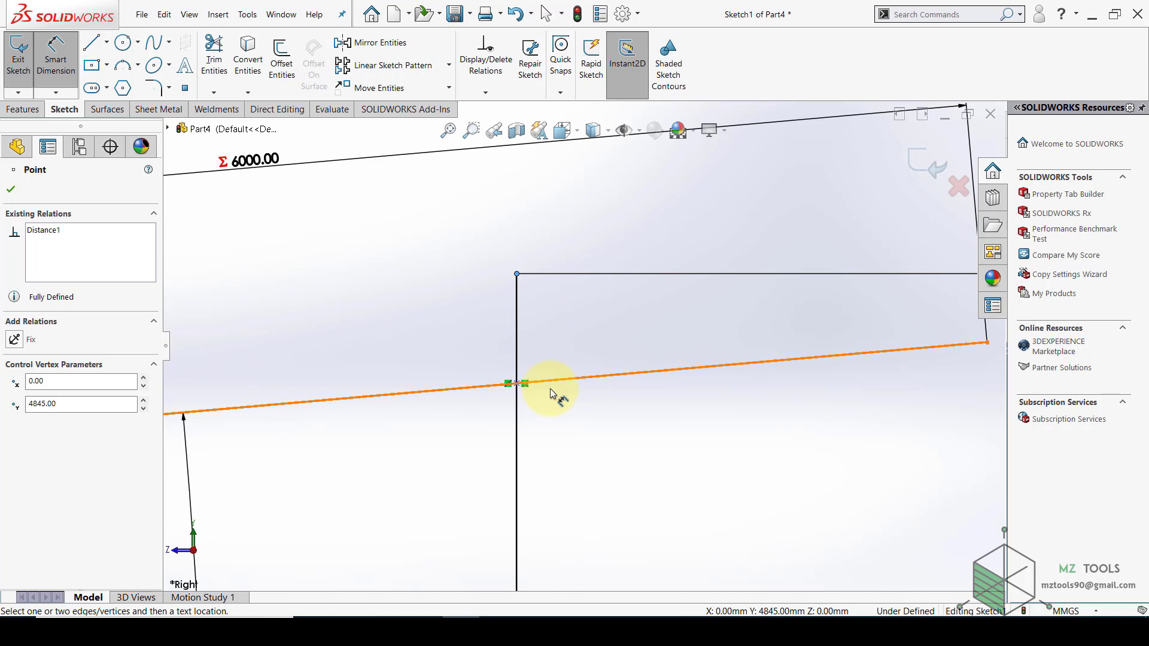
pyautogui.click(518, 384)
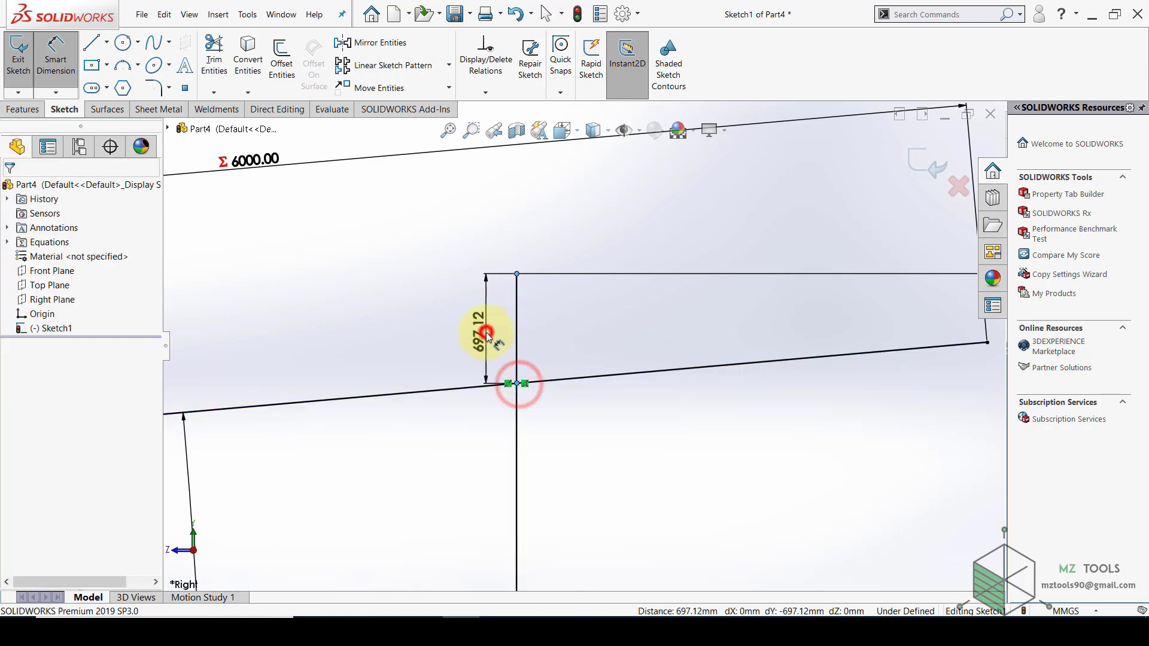
pyautogui.click(486, 336)
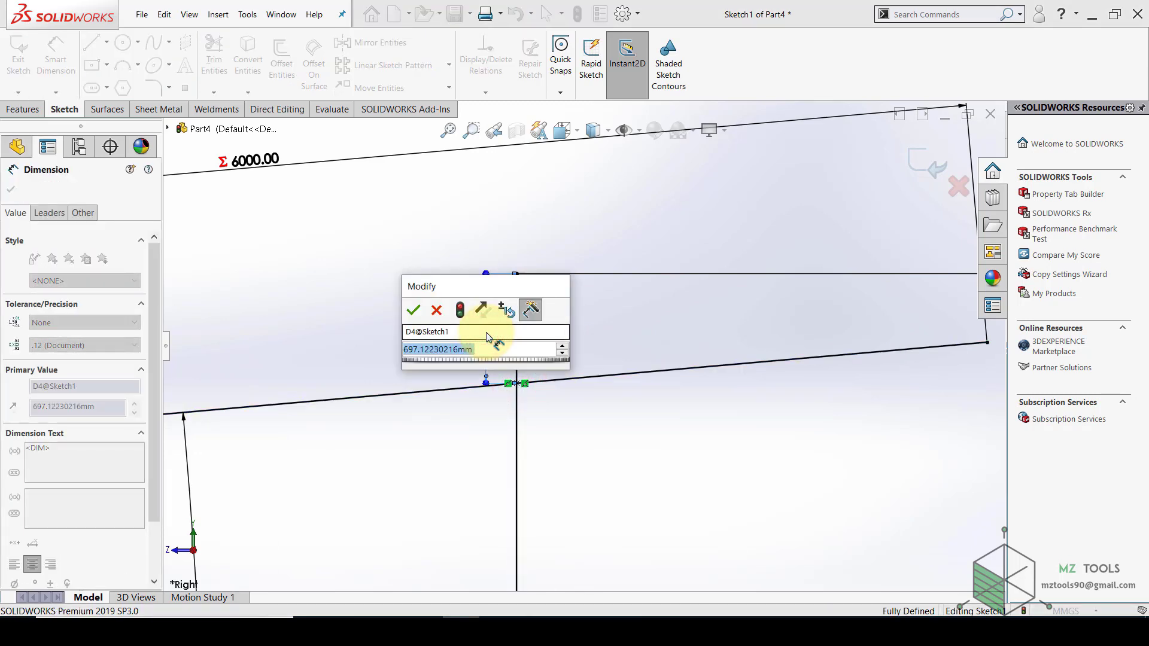
pyautogui.write('120')
pyautogui.press('Return')
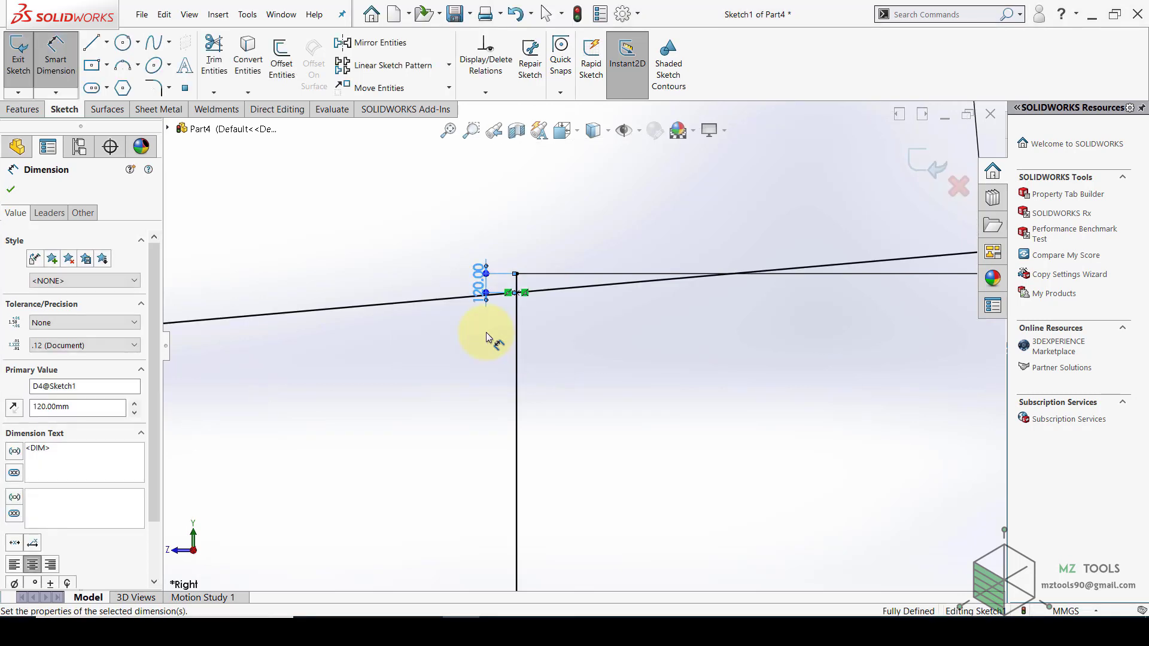
pyautogui.scroll(3, 610, 299)
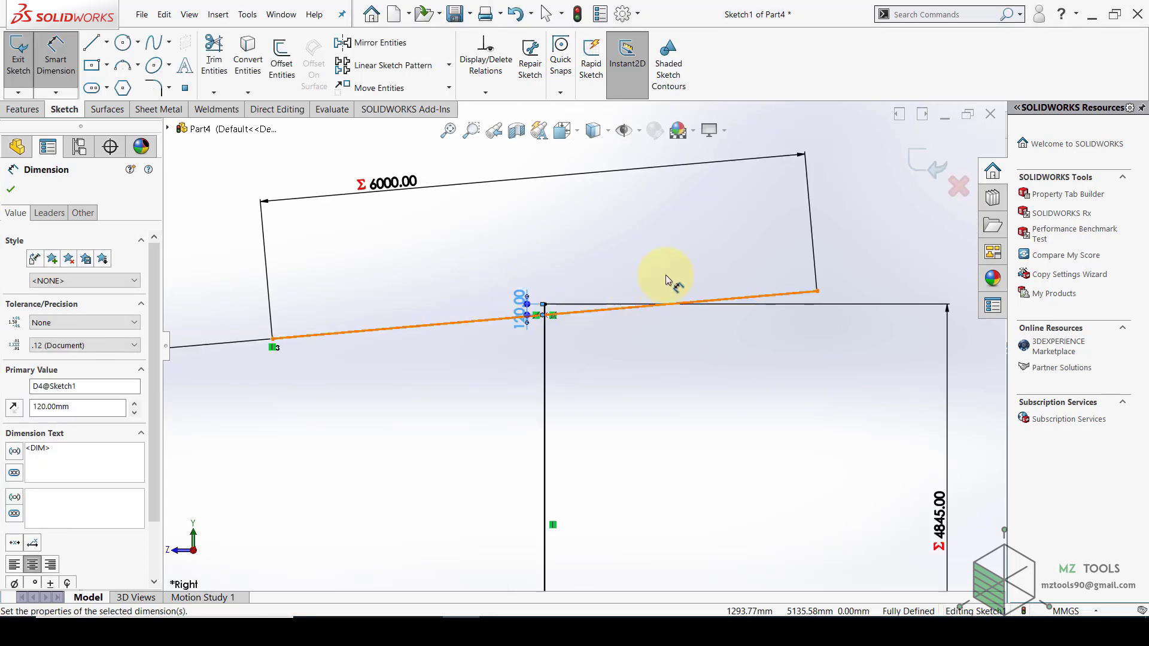
pyautogui.moveTo(200, 449); pyautogui.dragTo(303, 448)
pyautogui.click(301, 264)
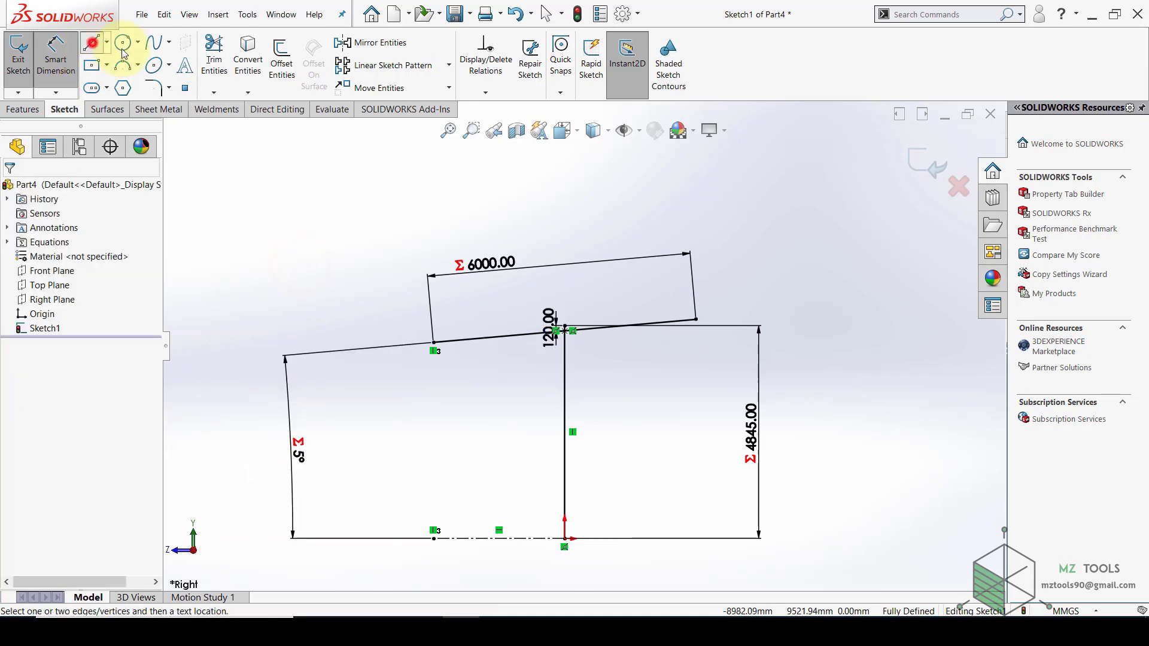
# Sketch a diagonal brace line from the upper part of the vertical line to the sloping line near its higher end
pyautogui.click(92, 42)
pyautogui.scroll(-2, 598, 380)
pyautogui.click(550, 411)
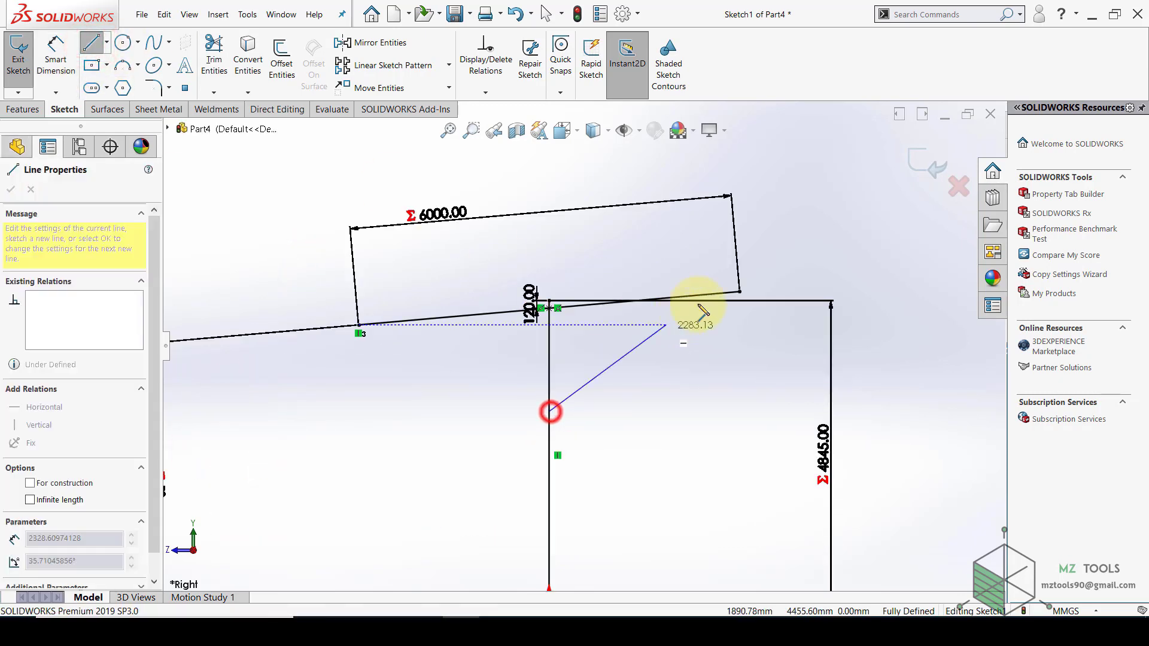
pyautogui.click(717, 294)
pyautogui.press('Escape')
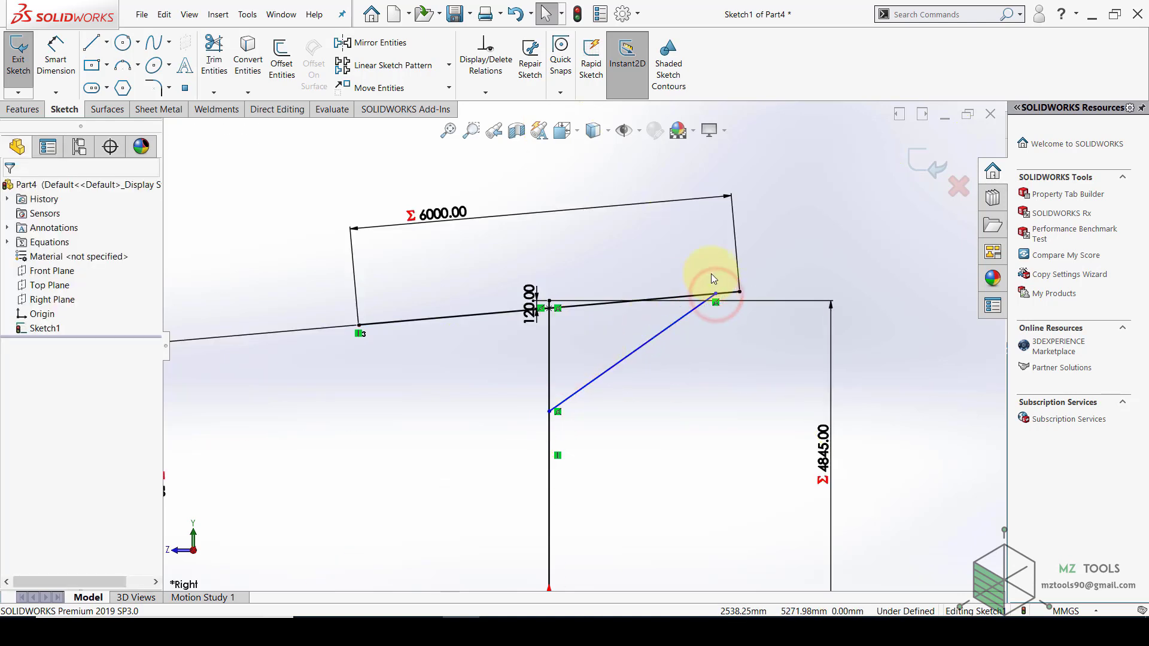
# Dimension the distance between the brace's upper end and the sloping line's higher end at 400 mm, aligned with the slope
pyautogui.click(56, 59)
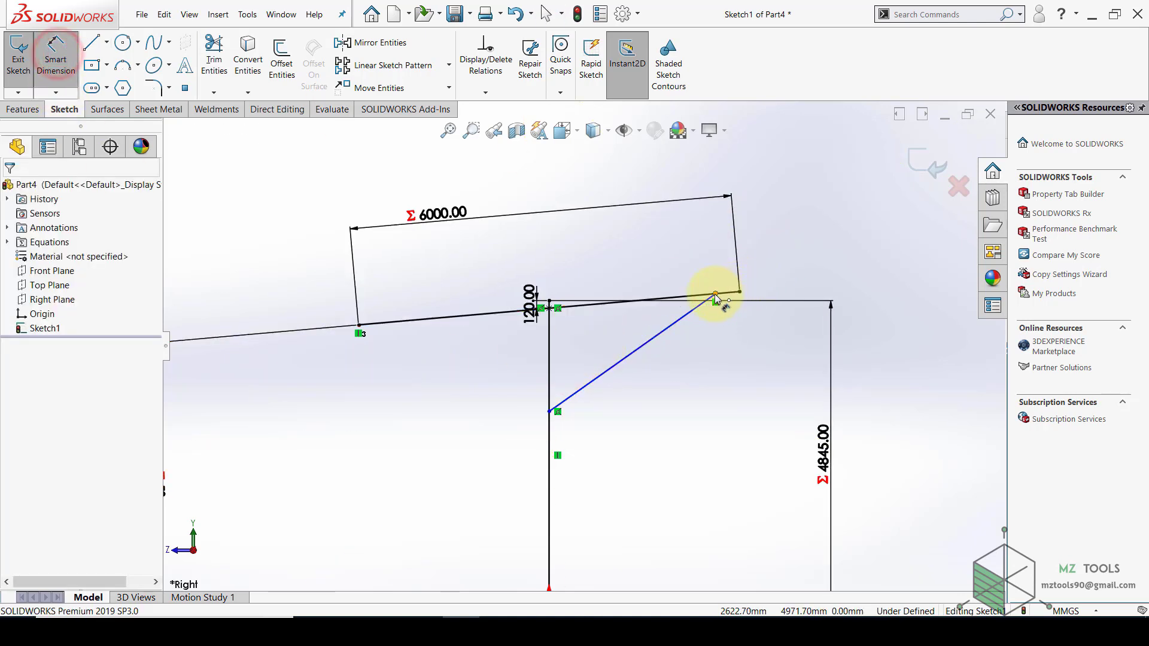
pyautogui.click(715, 294)
pyautogui.click(740, 291)
pyautogui.scroll(-6, 737, 293)
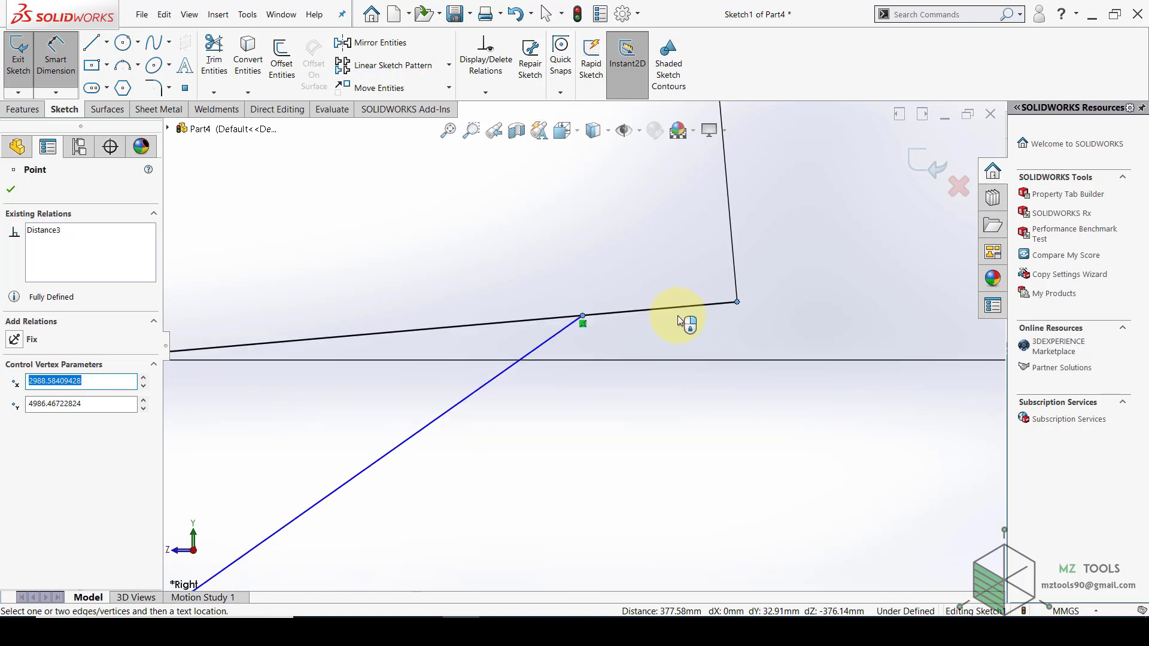
pyautogui.scroll(-5, 678, 314)
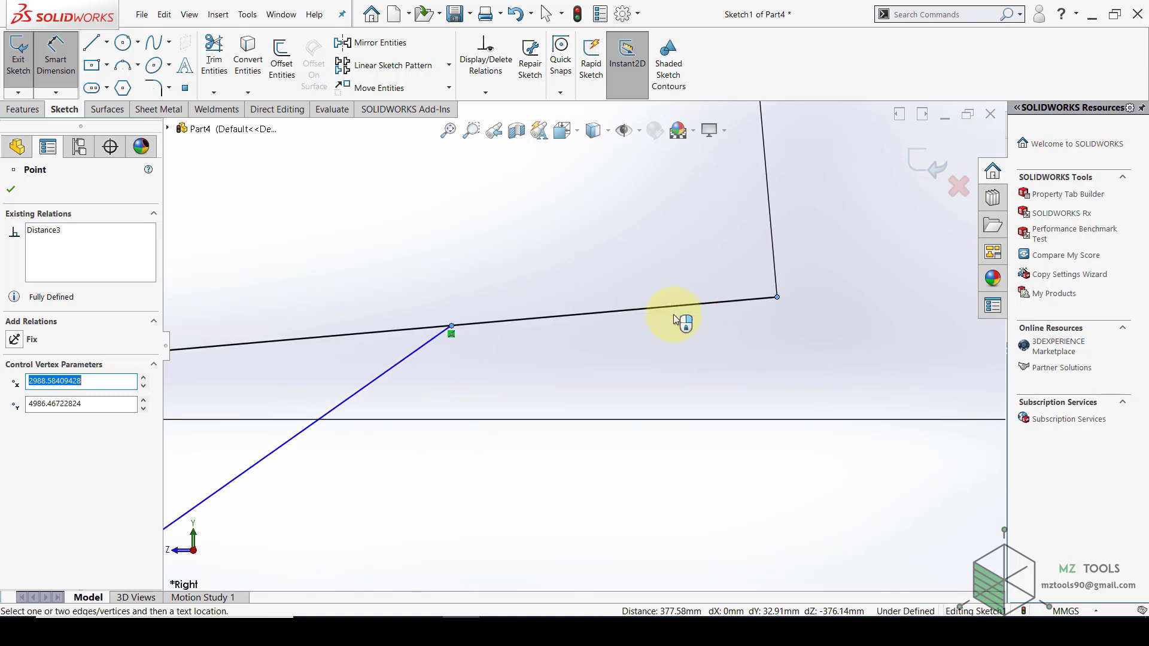
pyautogui.click(645, 328)
pyautogui.write('400')
pyautogui.press('Return')
pyautogui.scroll(10, 644, 327)
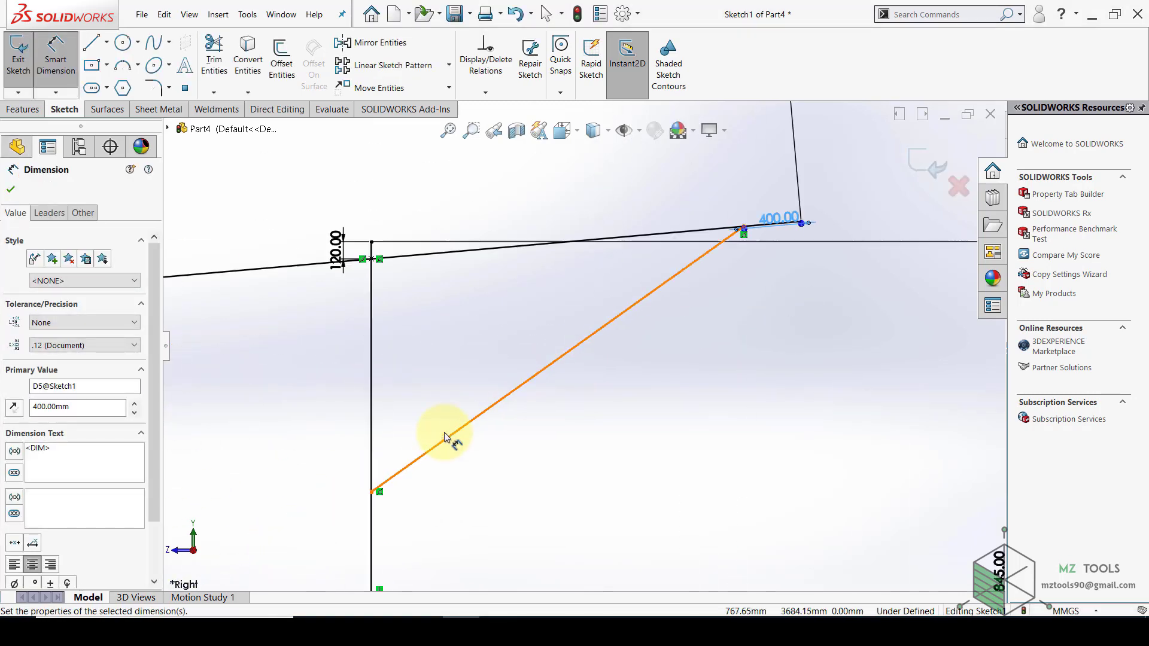
# Dimension the vertical distance from the vertical line's top end to the brace's lower end at 800 mm
pyautogui.click(372, 492)
pyautogui.click(371, 241)
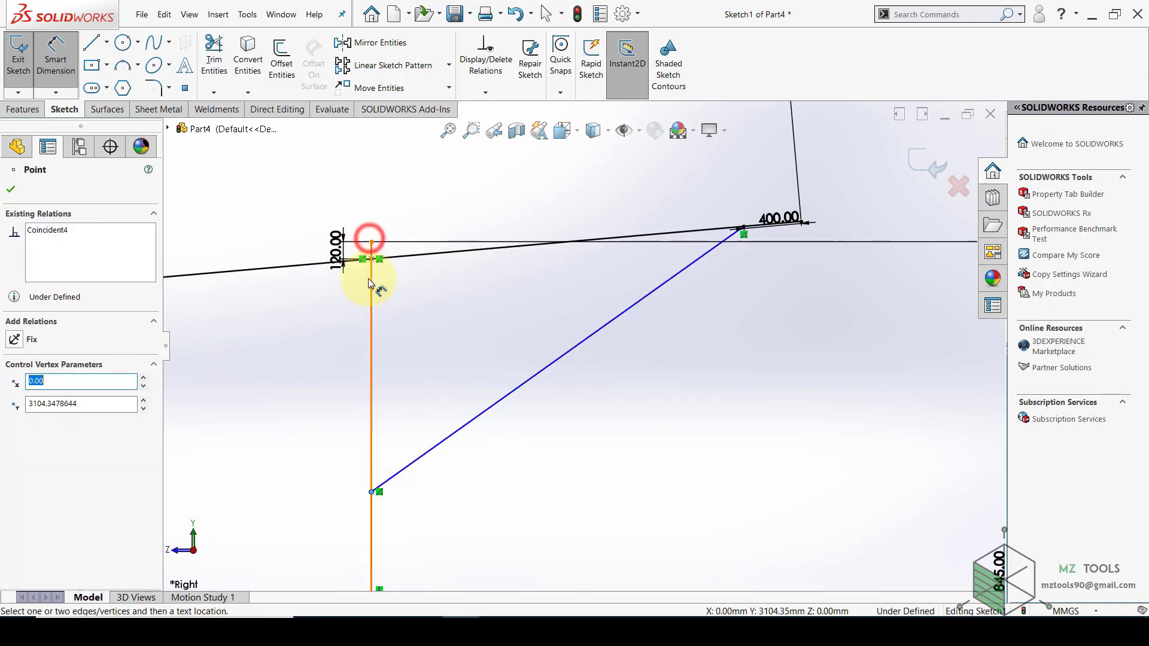
pyautogui.click(373, 241)
pyautogui.click(356, 359)
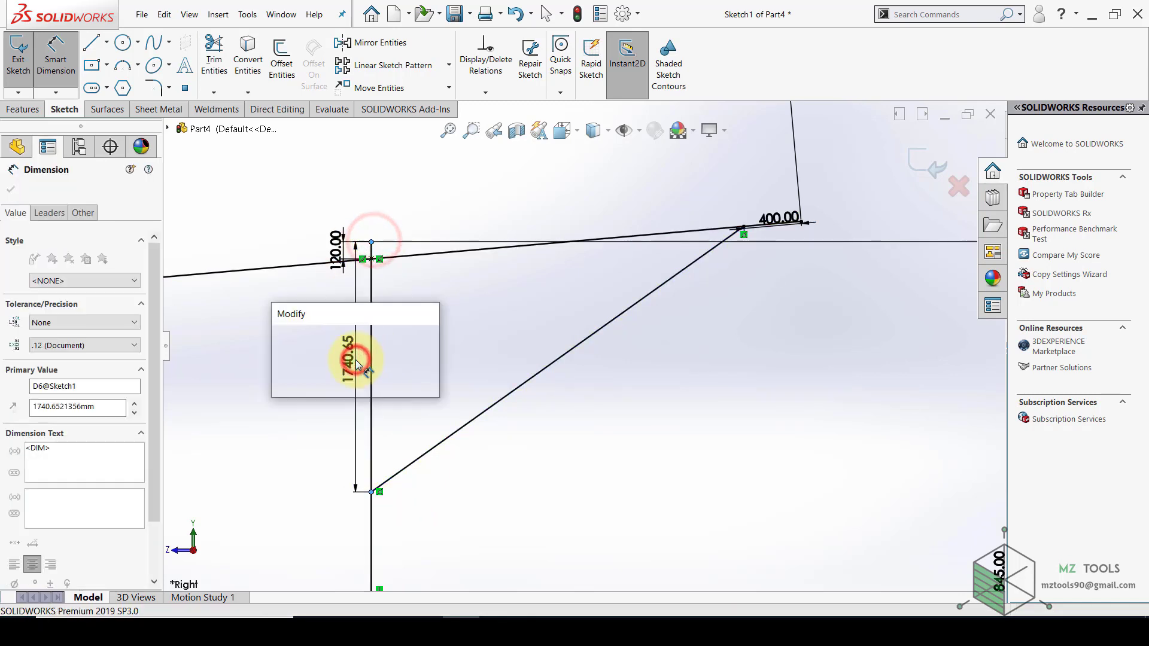
pyautogui.write('800')
pyautogui.press('Return')
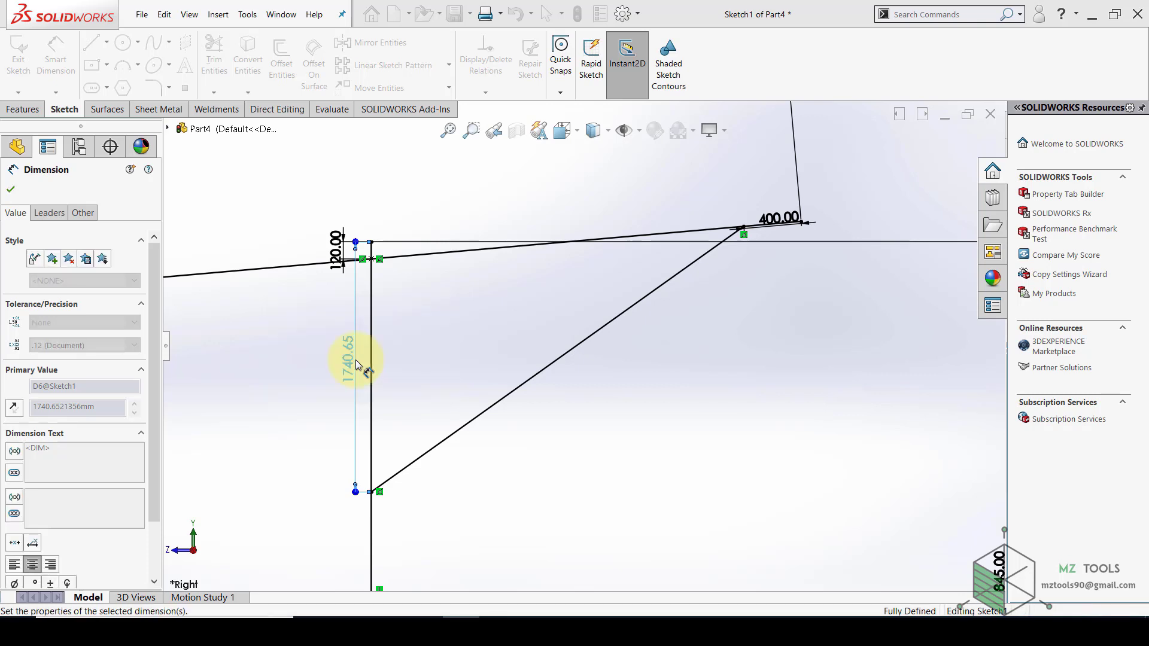
# Move the 800 mm dimension to the brace's side of the vertical line and the 120 mm dimension above the sloping line
pyautogui.scroll(4, 471, 398)
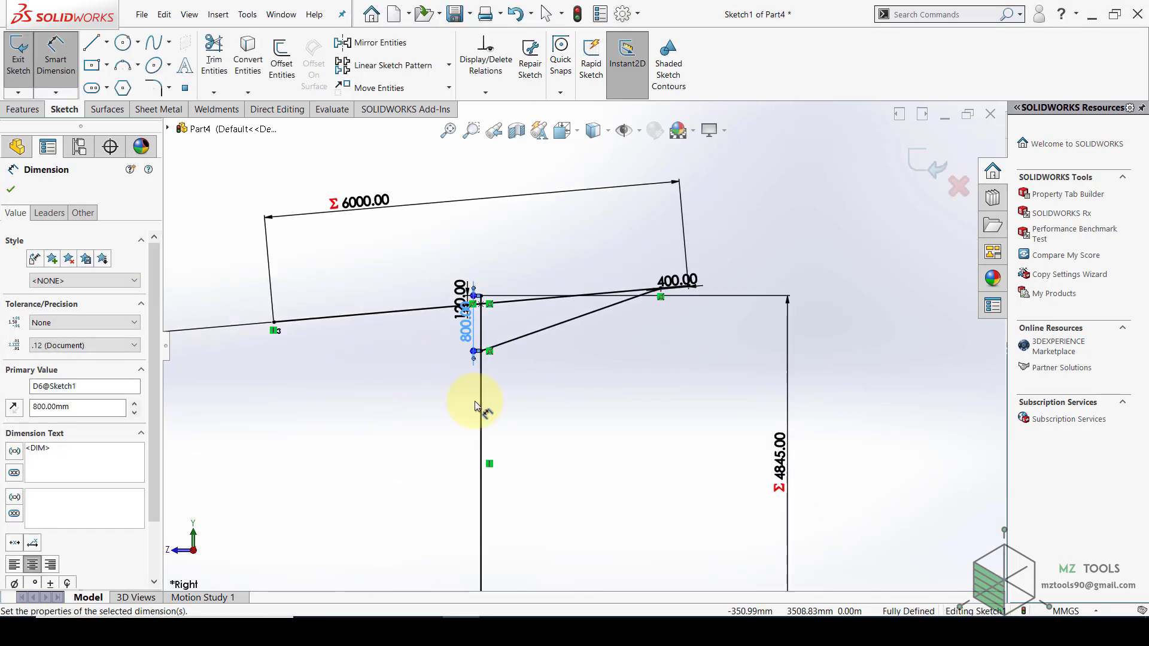
pyautogui.click(537, 408)
pyautogui.moveTo(458, 334); pyautogui.dragTo(713, 329)
pyautogui.moveTo(458, 285); pyautogui.dragTo(492, 187)
# Sketch a second brace line about 2440 mm long from the first brace's lower end to the sloping line near its lower end
pyautogui.click(85, 40)
pyautogui.click(490, 352)
pyautogui.scroll(5, 335, 368)
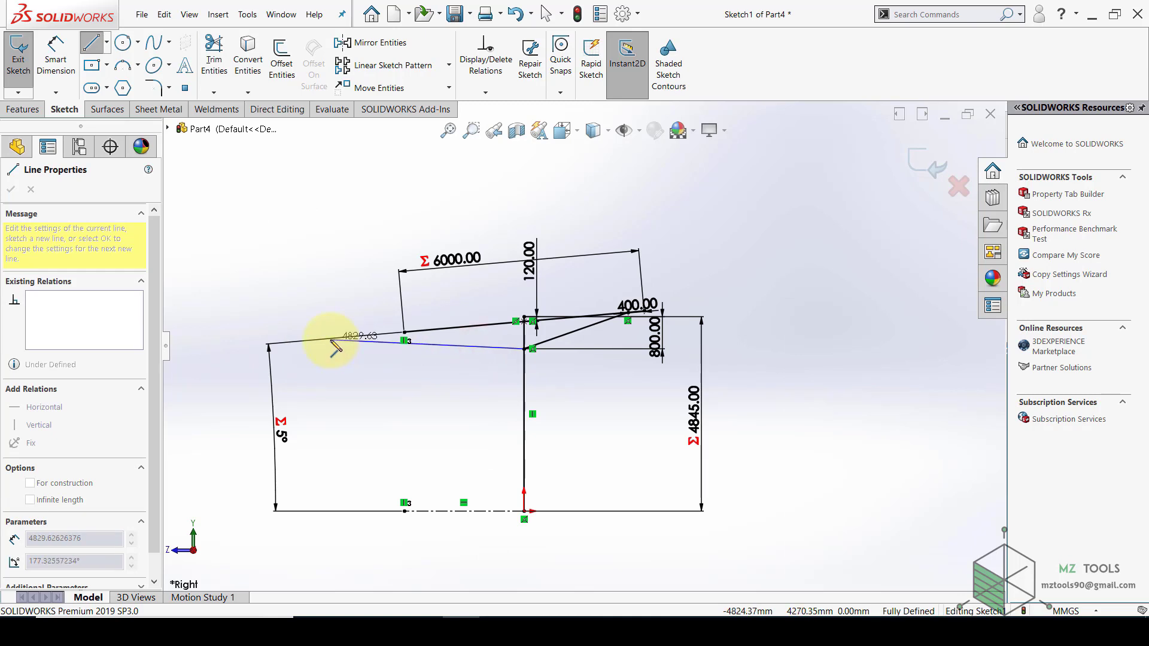
pyautogui.scroll(-2, 413, 330)
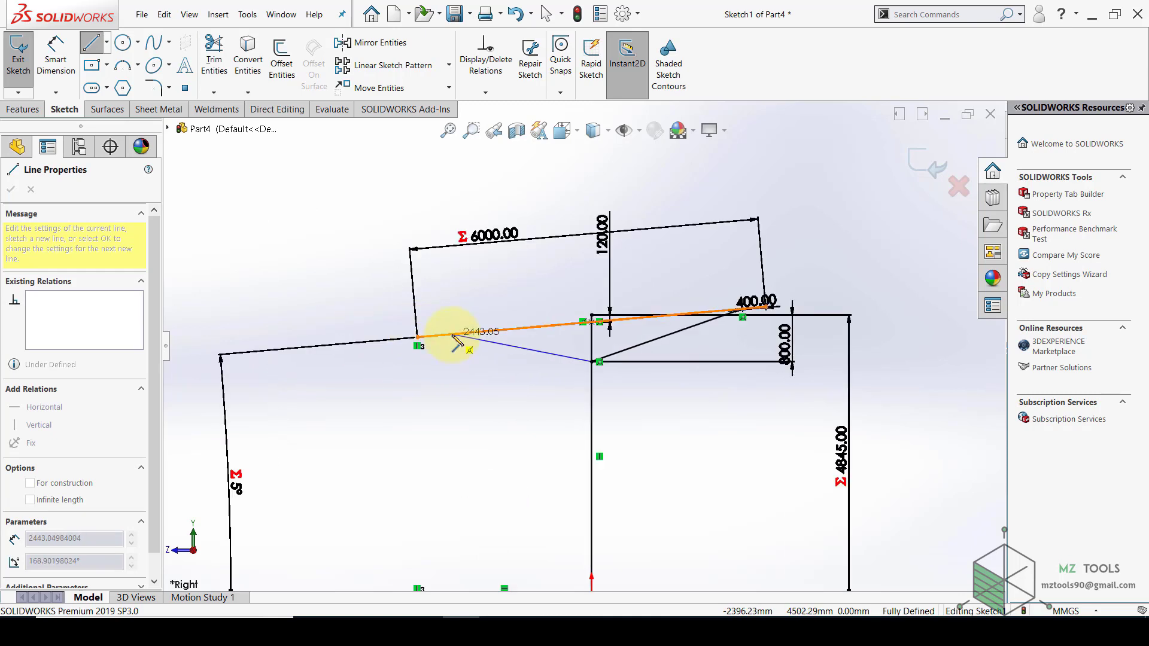
pyautogui.click(452, 333)
pyautogui.press('Escape')
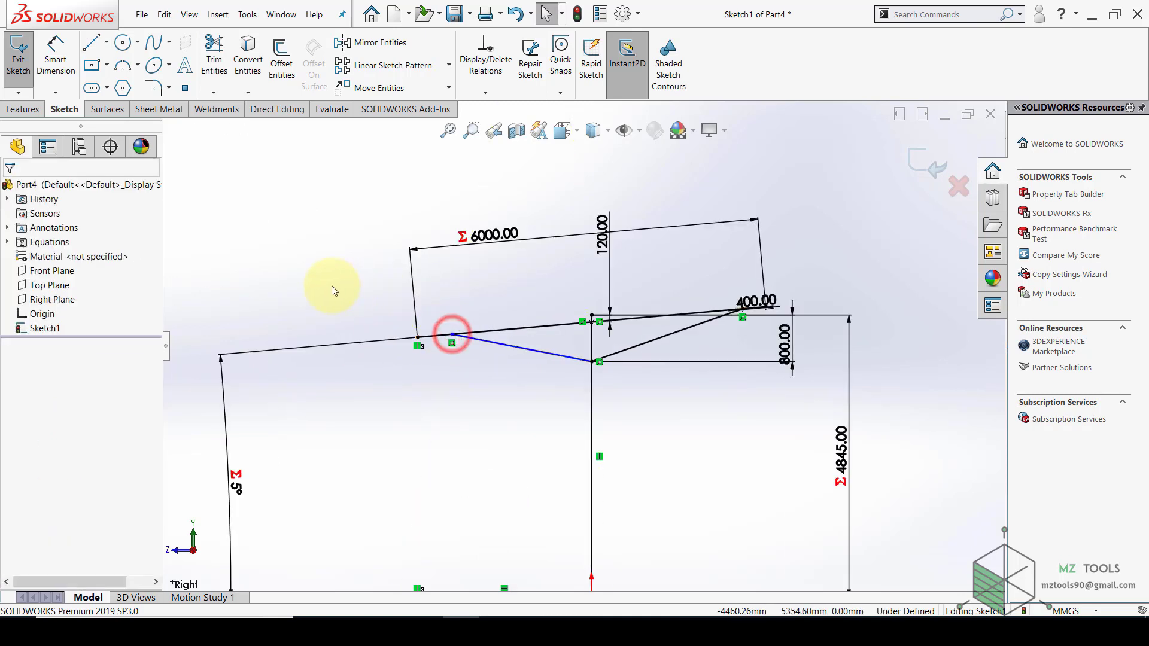
# Dimension the distance between the second brace's upper end and the sloping line's lower end, linking it by equation to the 400 mm higher-end dimension
pyautogui.click(62, 61)
pyautogui.click(452, 333)
pyautogui.click(417, 337)
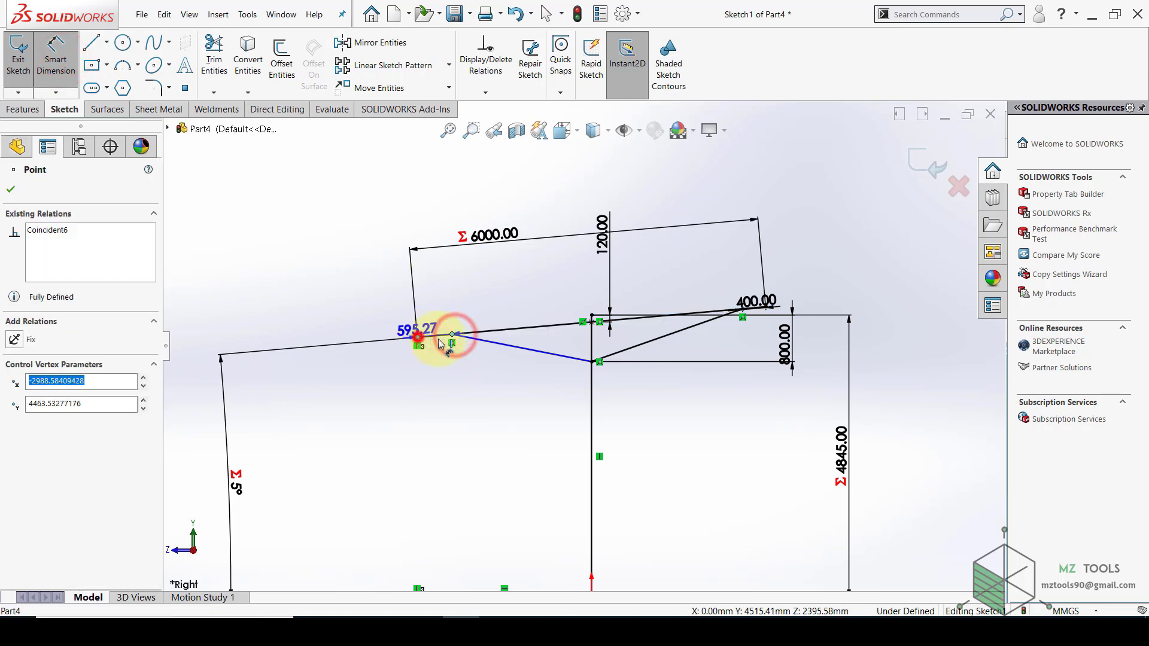
pyautogui.scroll(-5, 438, 339)
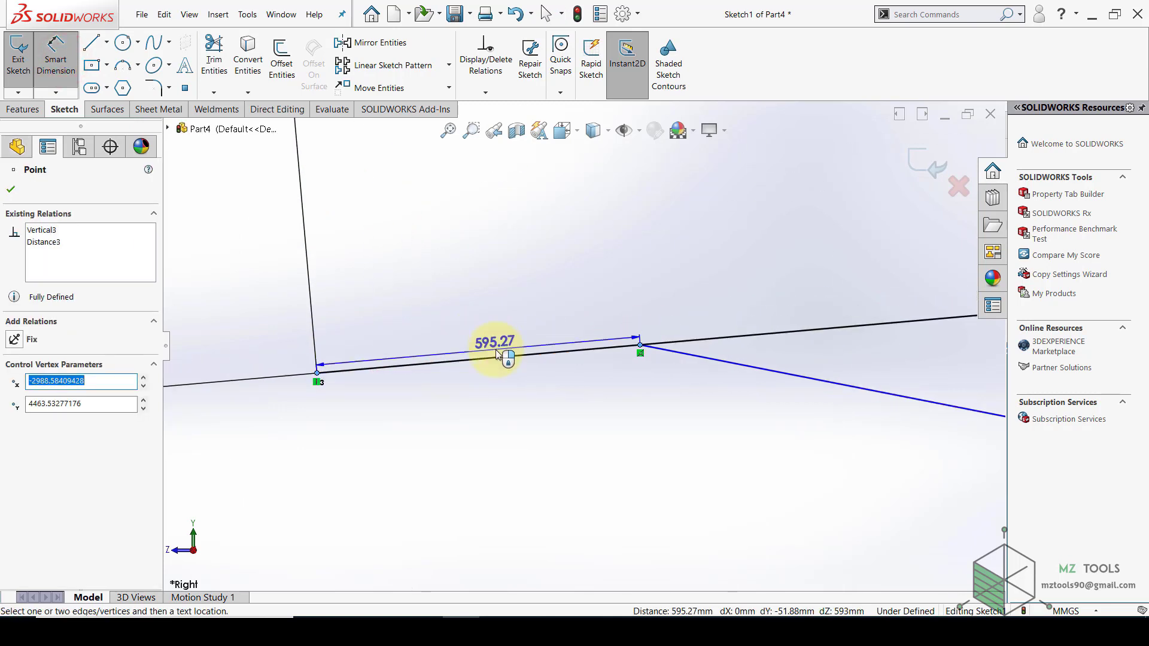
pyautogui.click(496, 353)
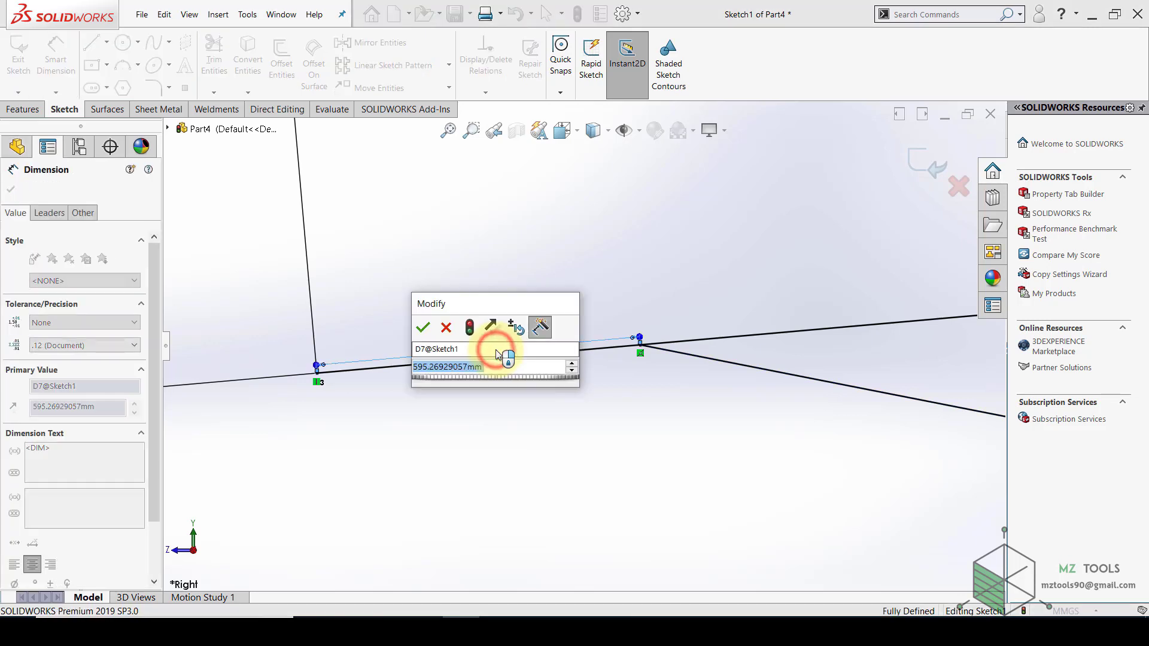
pyautogui.write('=')
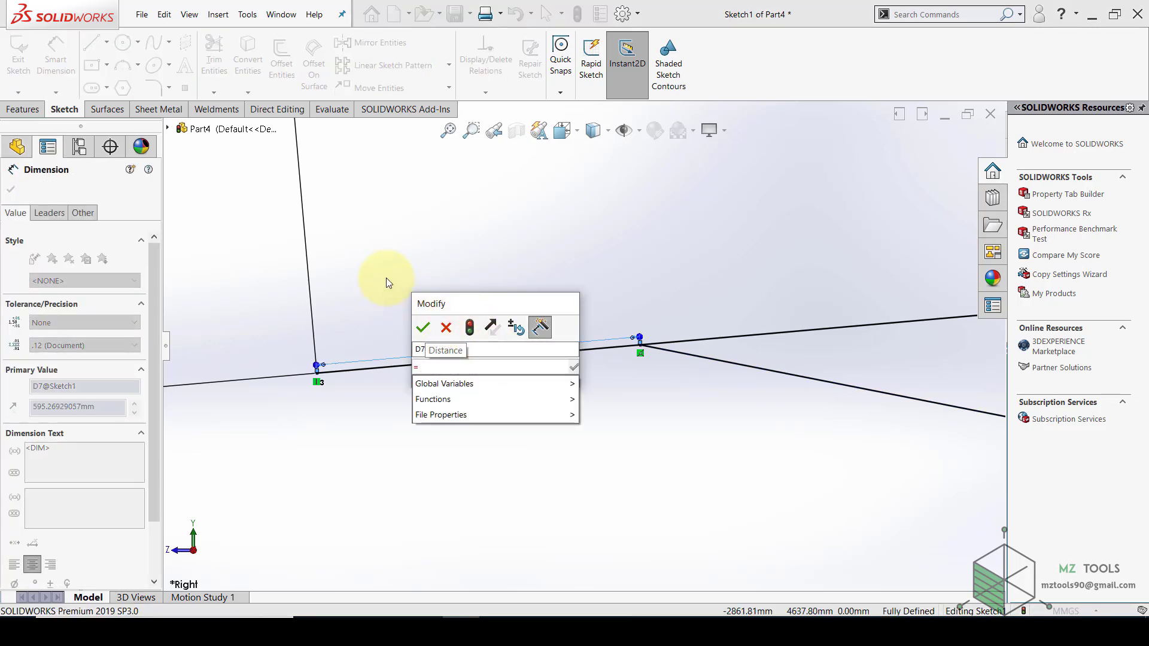
pyautogui.scroll(5, 685, 294)
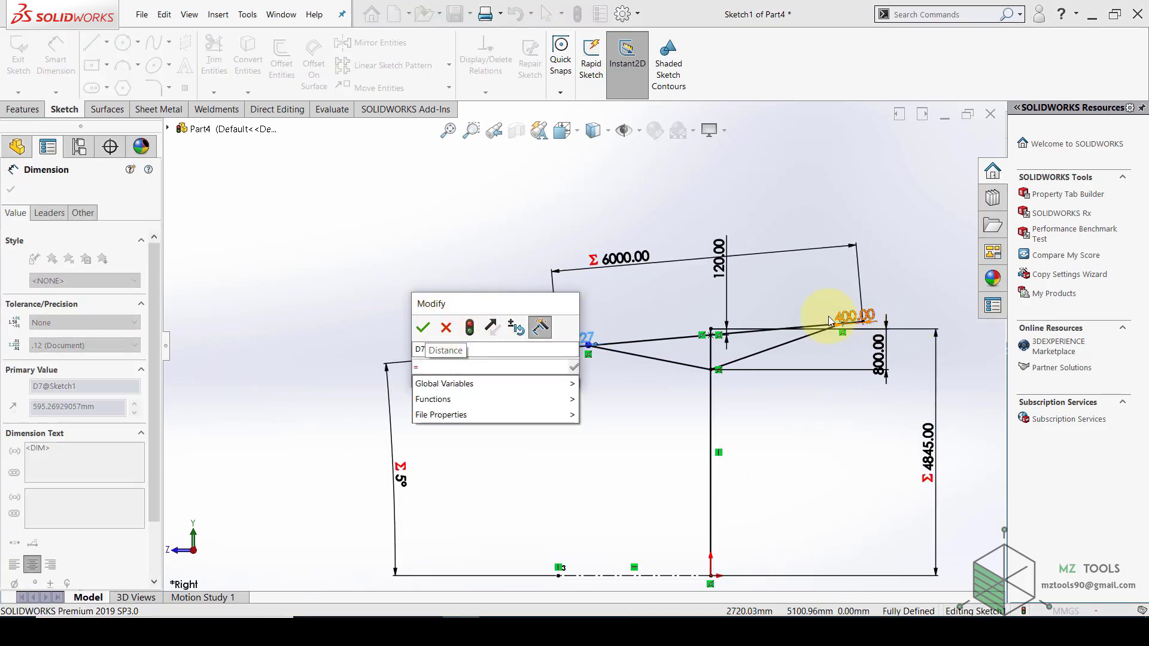
pyautogui.click(860, 328)
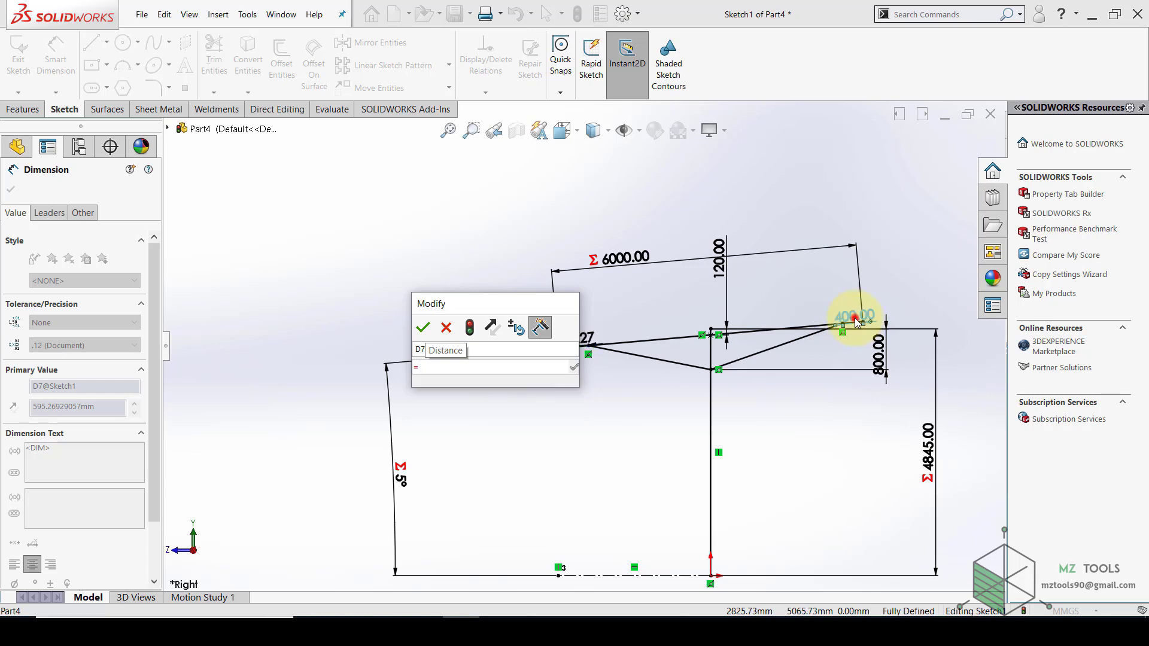
pyautogui.click(423, 327)
pyautogui.click(408, 307)
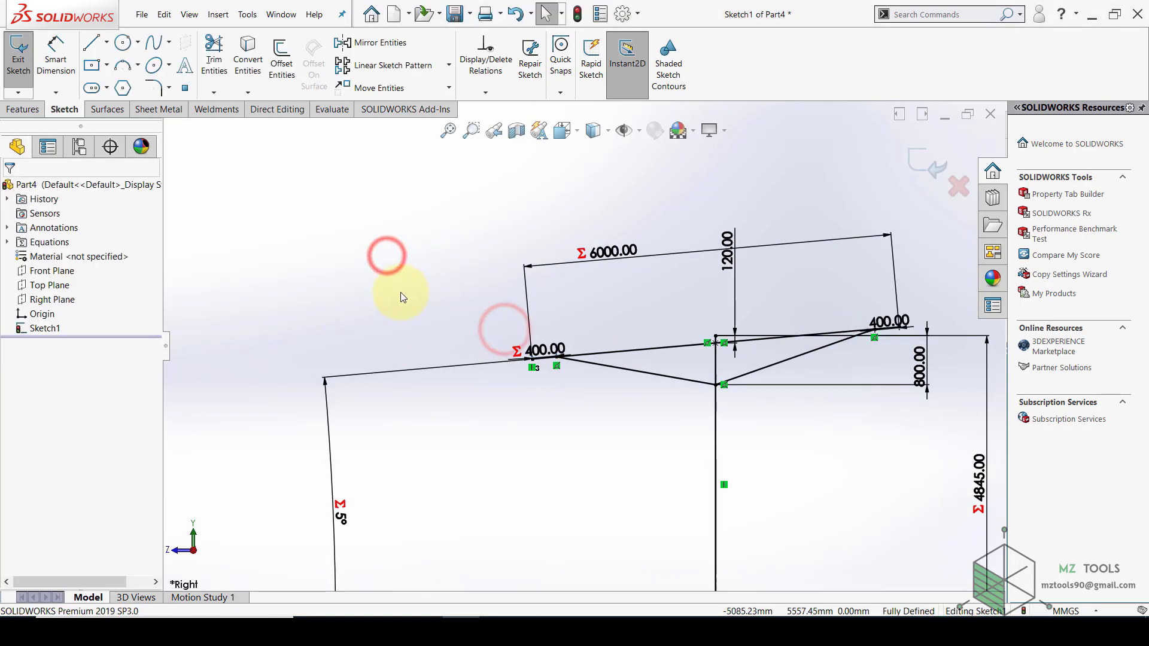
# Move both 400 mm brace offset dimensions clear above the sloping line
pyautogui.moveTo(889, 322); pyautogui.dragTo(888, 299)
pyautogui.moveTo(554, 349); pyautogui.dragTo(471, 327)
pyautogui.click(439, 285)
# Set the brace offset at the sloping line's higher end to 500 mm, and return it to 400 mm
pyautogui.click(884, 302)
pyautogui.write('50')
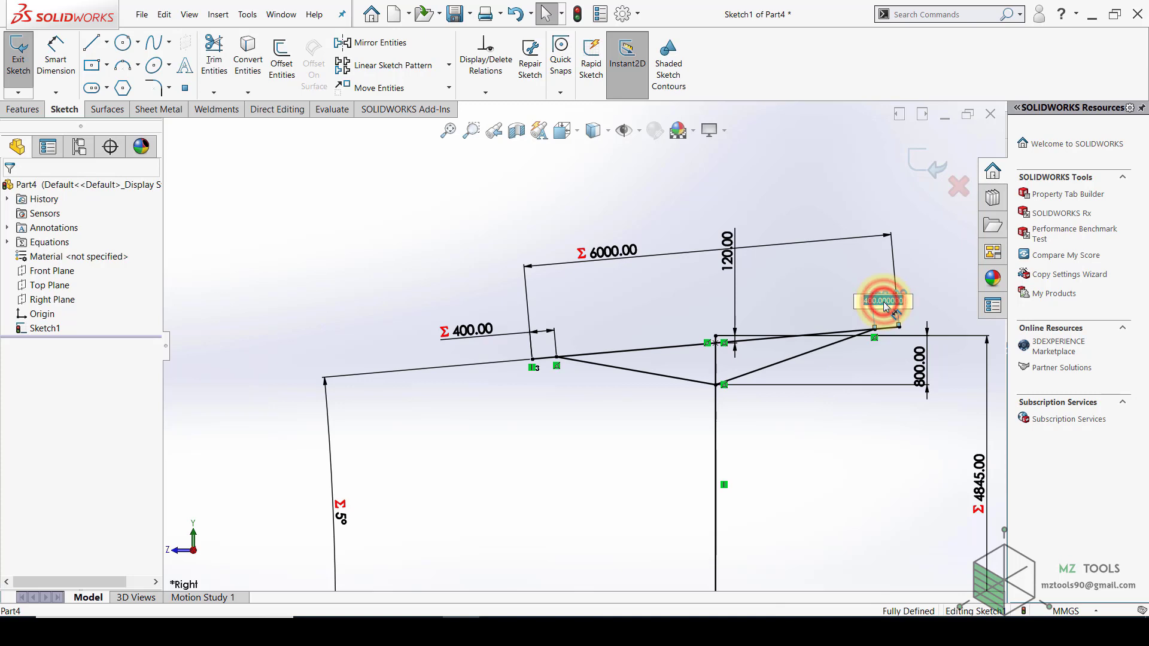
pyautogui.write('0')
pyautogui.press('Return')
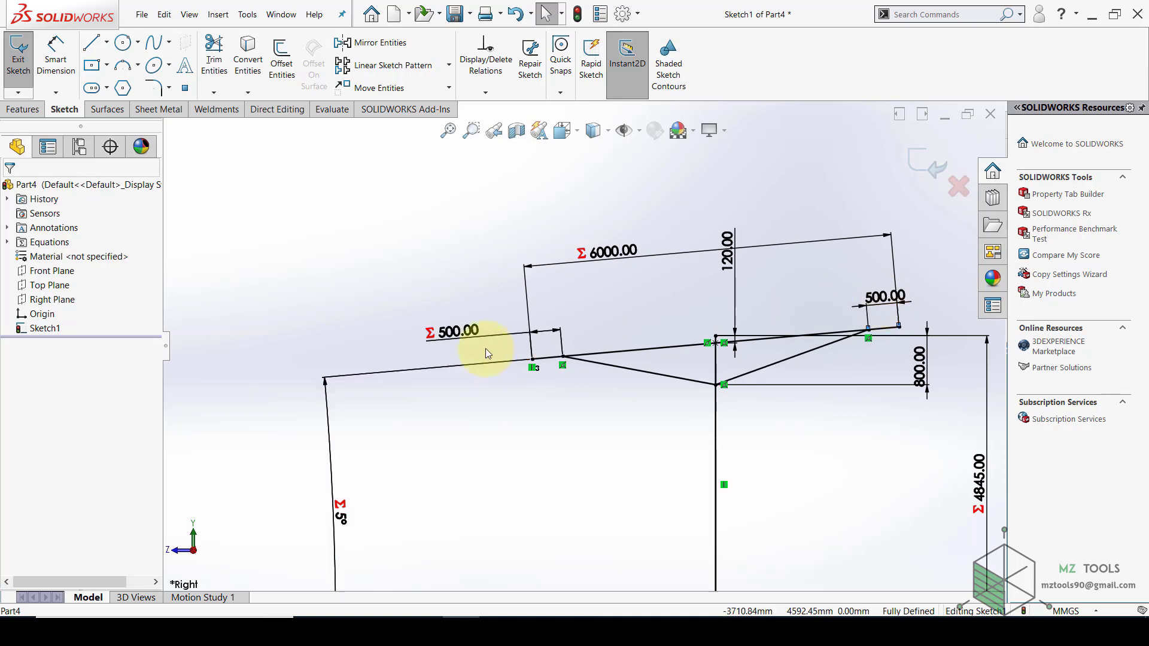
pyautogui.click(879, 301)
pyautogui.write('400')
pyautogui.press('Return')
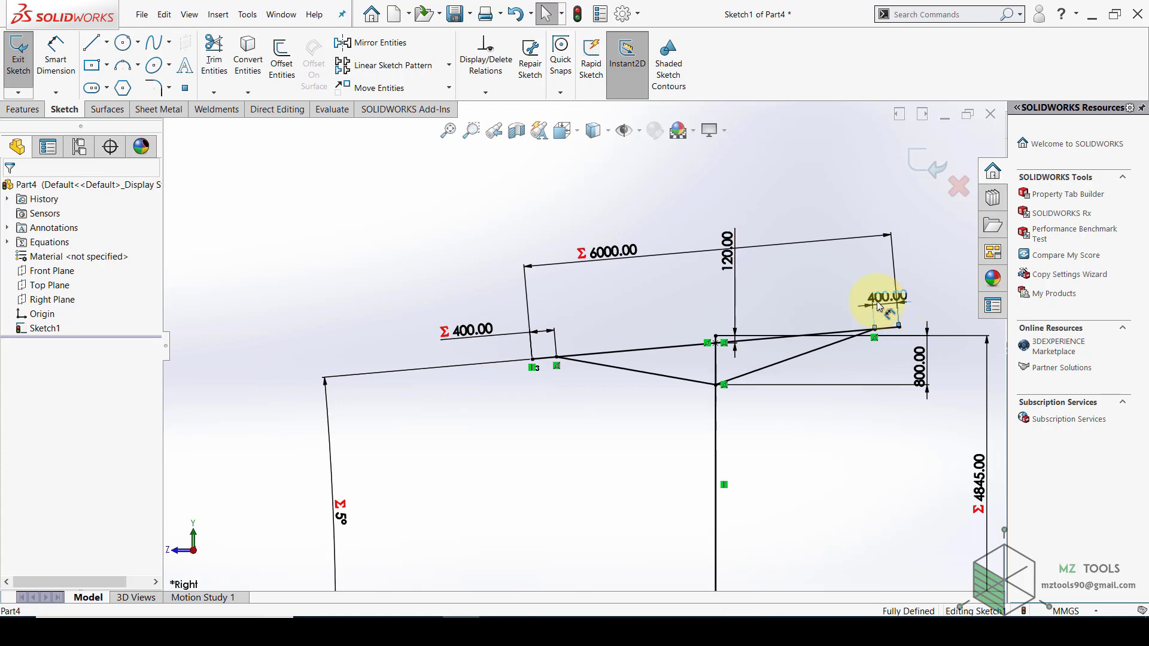
pyautogui.click(488, 240)
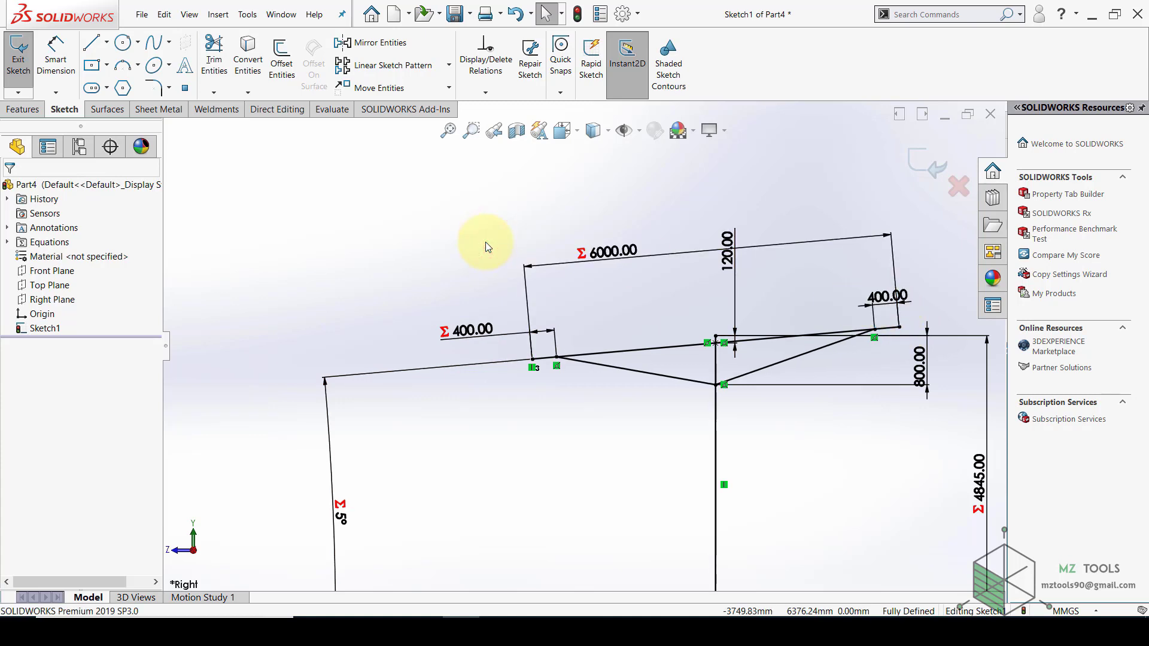
# Exit the sketch and set up a structural member with the iso standard, Circular Tube type and size 273 x 8.0
pyautogui.click(923, 163)
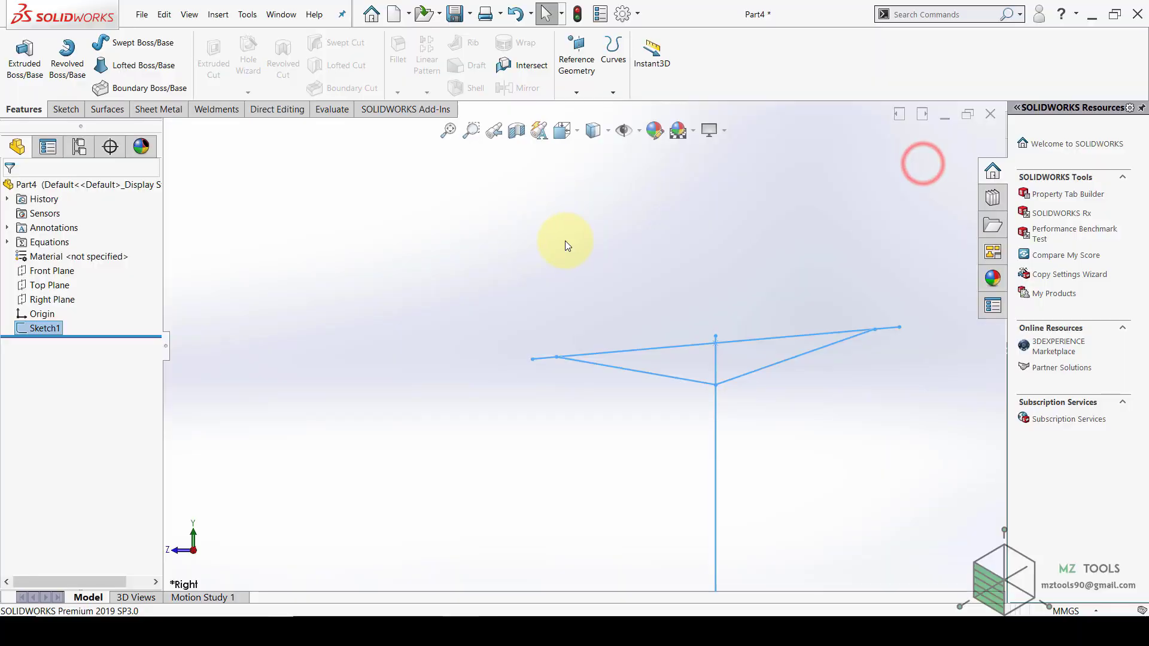
pyautogui.scroll(3, 565, 240)
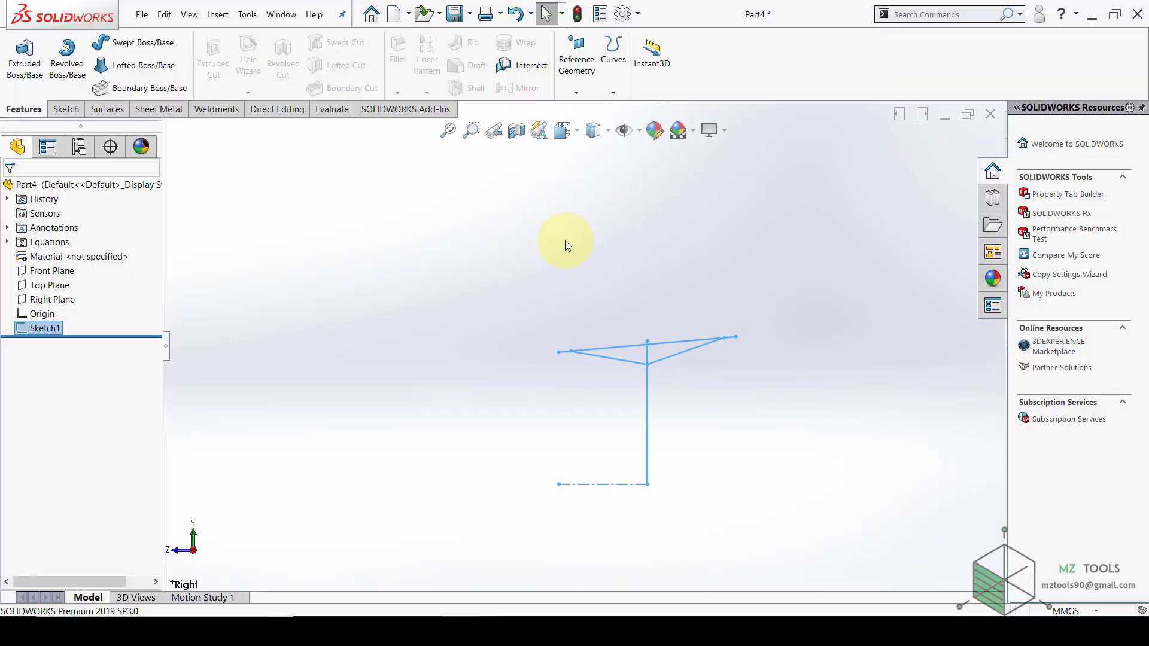
pyautogui.click(220, 116)
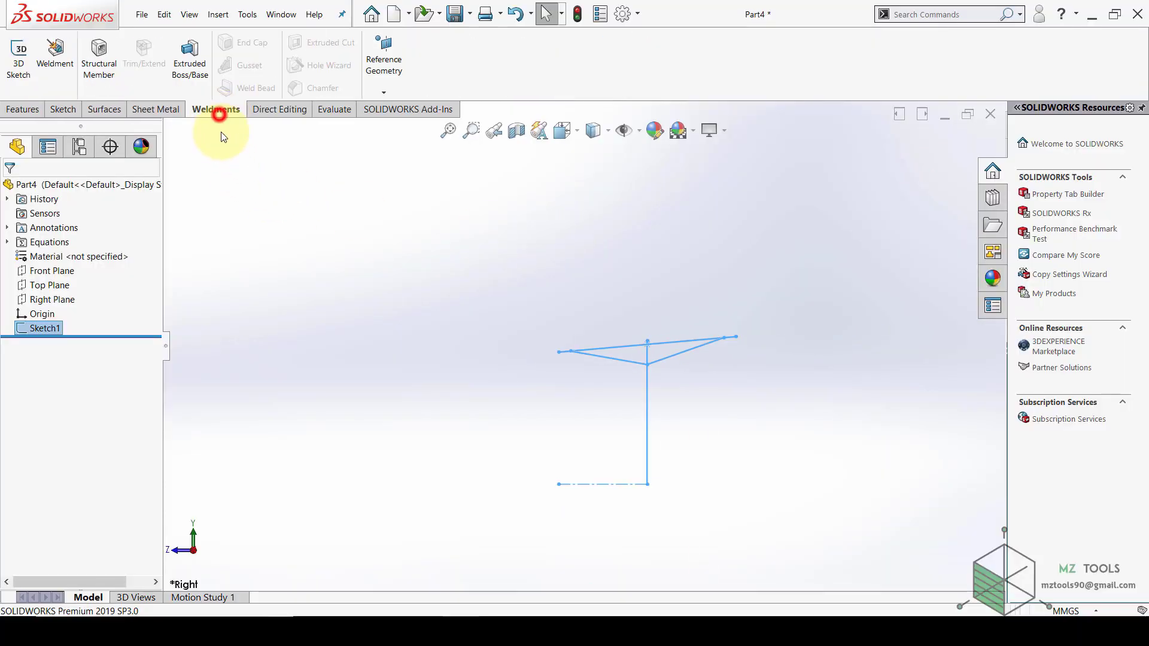
pyautogui.click(99, 73)
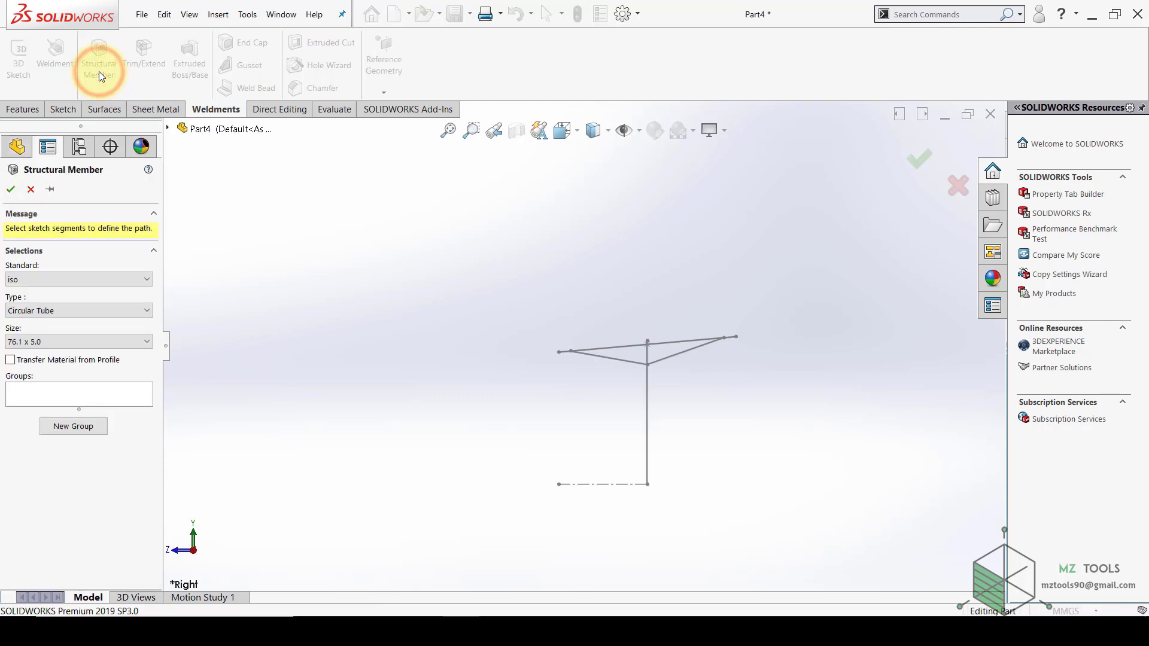
pyautogui.click(82, 274)
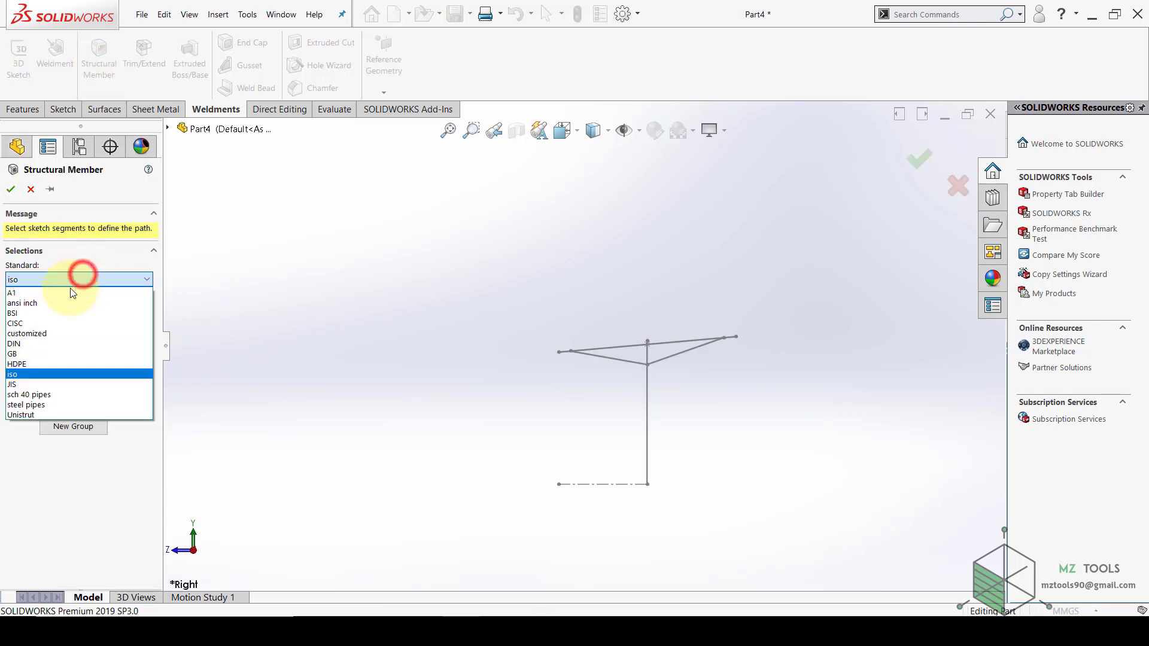
pyautogui.click(49, 371)
pyautogui.click(51, 312)
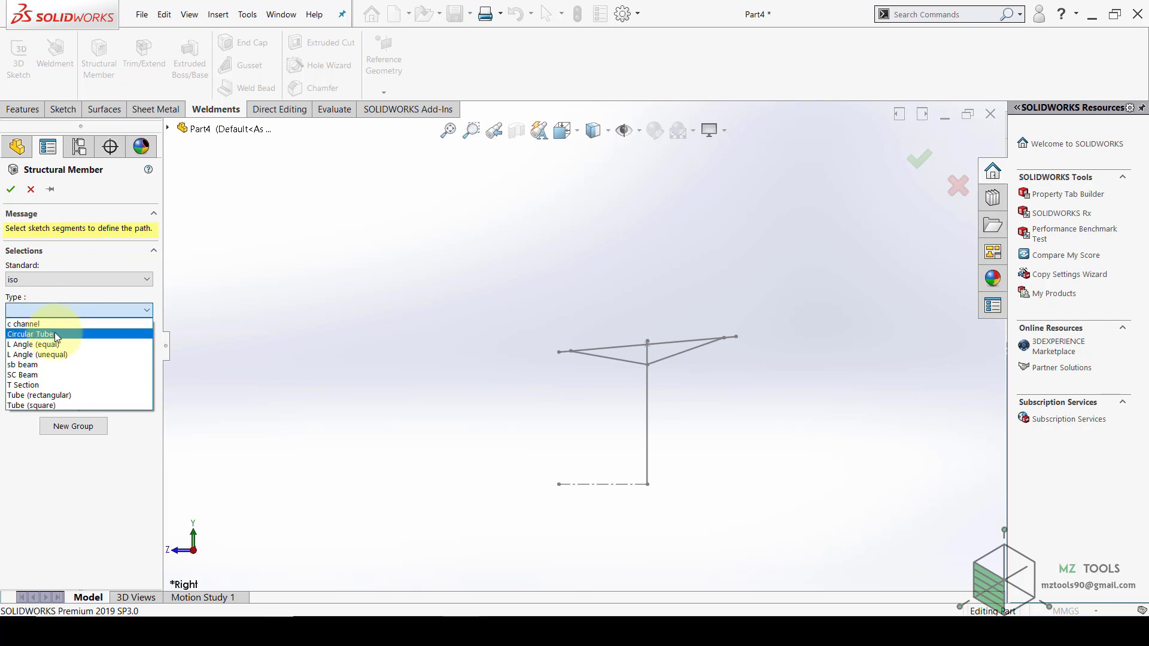
pyautogui.click(54, 333)
pyautogui.click(55, 339)
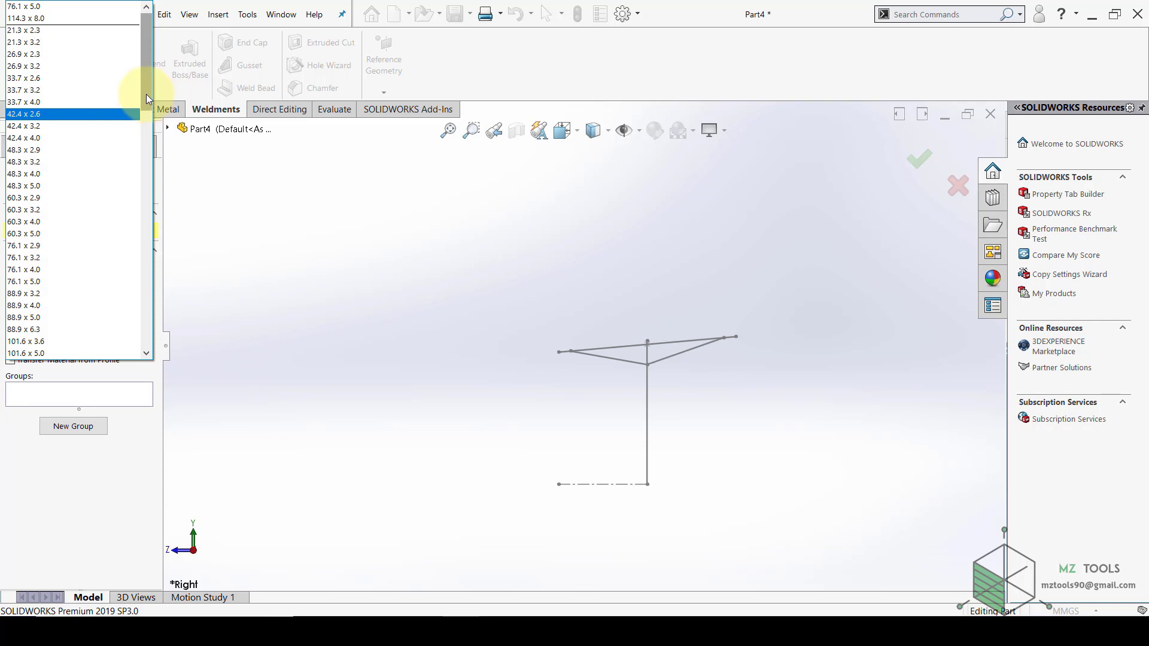
pyautogui.moveTo(146, 94); pyautogui.dragTo(120, 242)
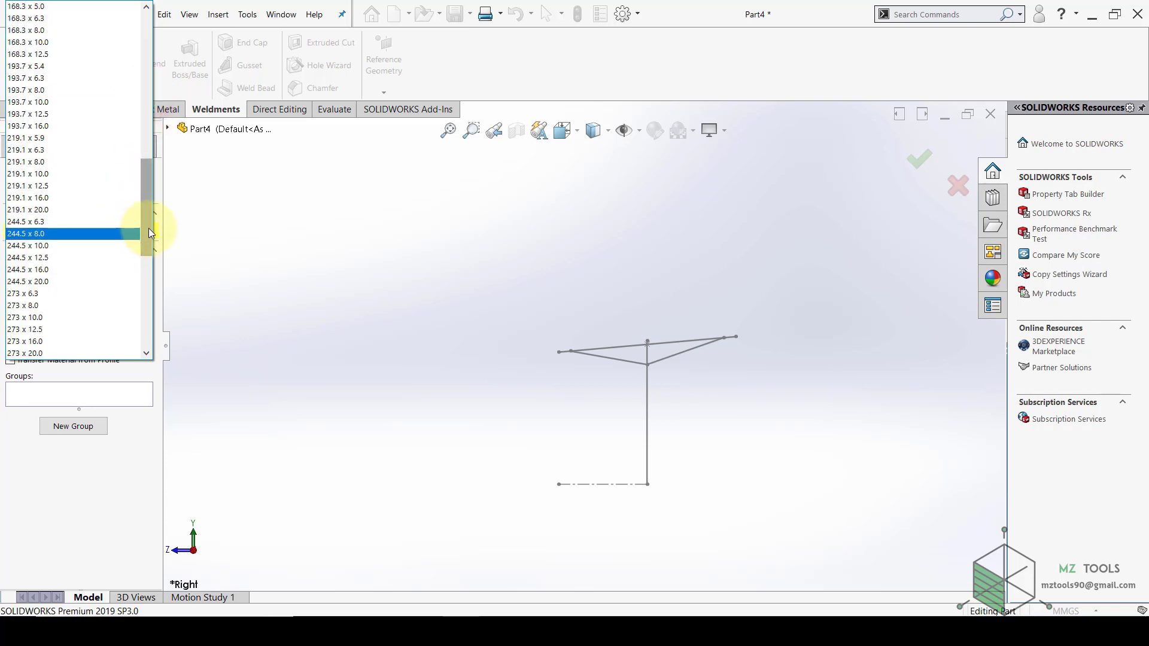
pyautogui.click(46, 305)
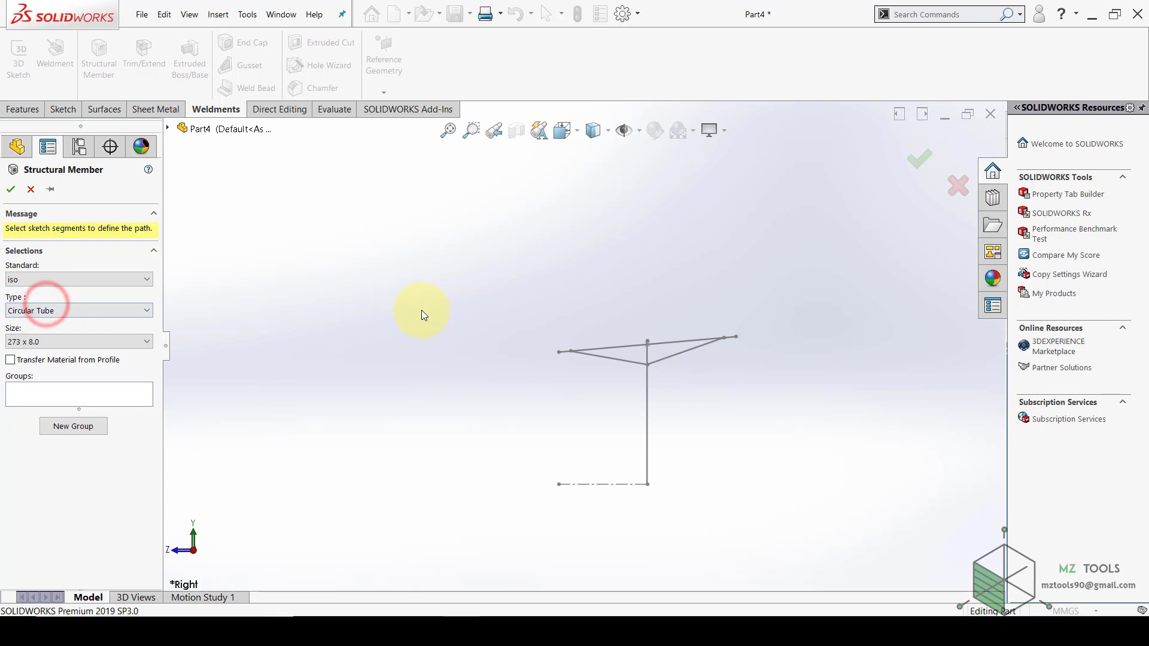
# Create the 273 x 8.0 tube along the sketch's vertical line as the post
pyautogui.click(648, 397)
pyautogui.scroll(-1, 648, 397)
pyautogui.scroll(-4, 647, 387)
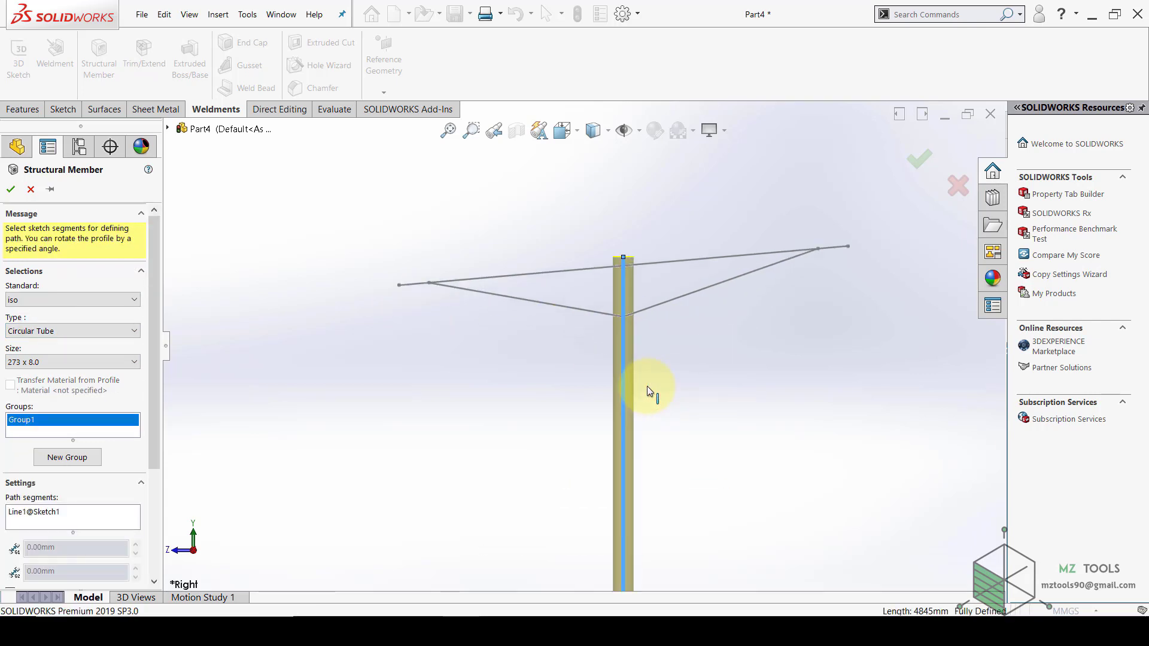
pyautogui.scroll(4, 512, 393)
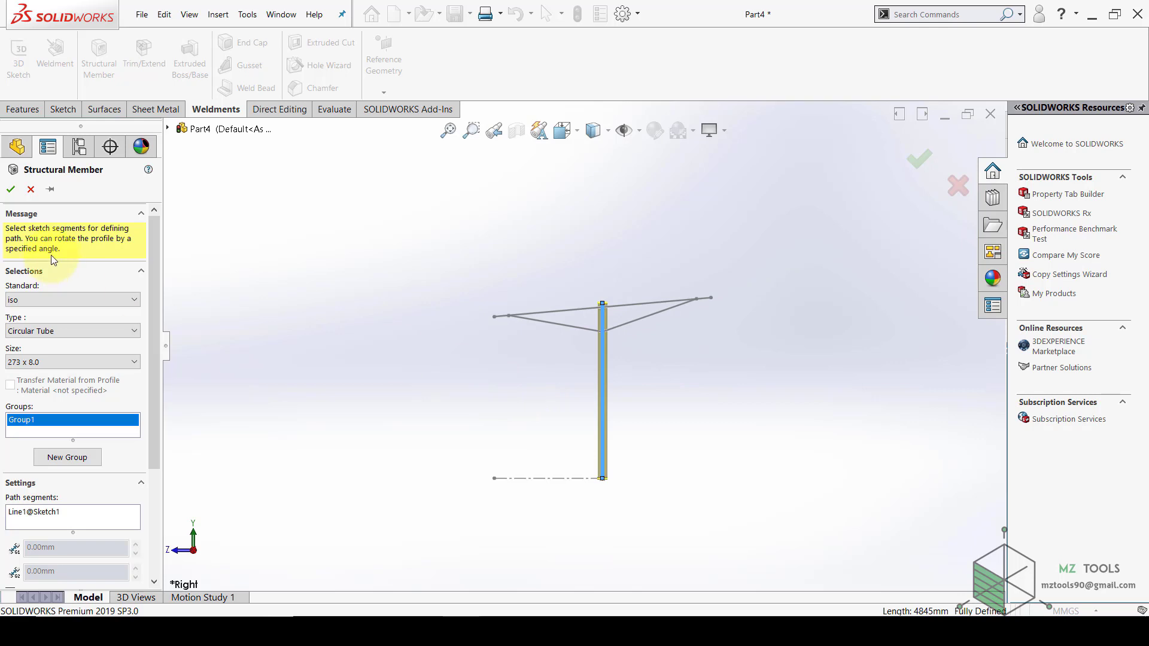
pyautogui.click(11, 191)
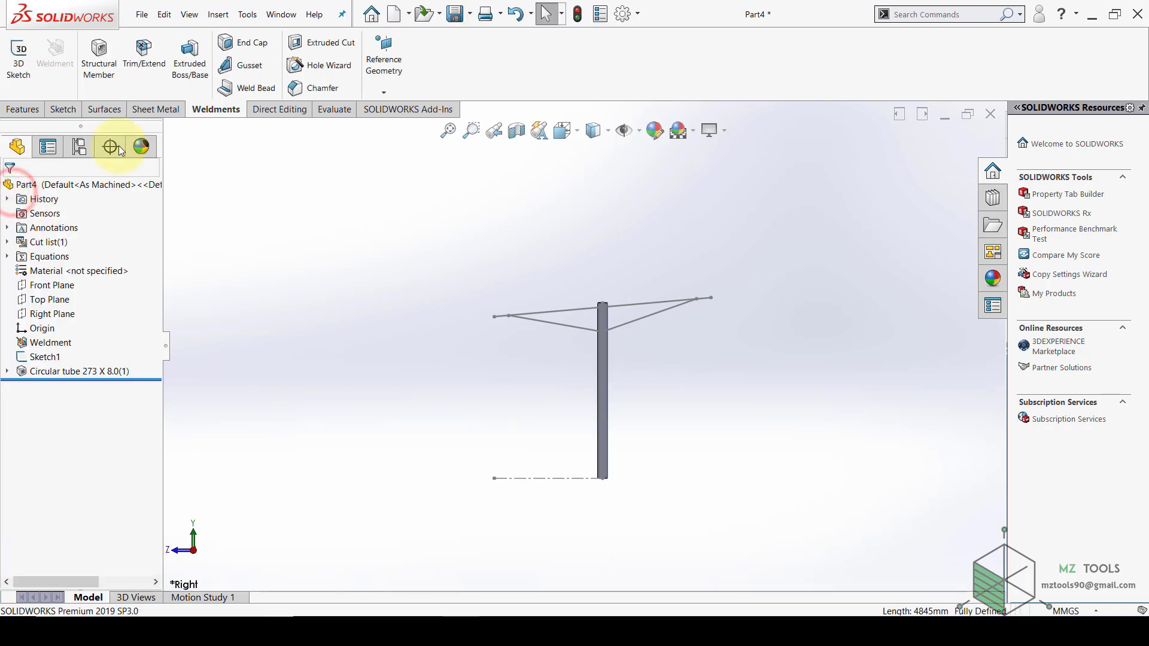
# Create an iso Circular Tube structural member of size 114.3 x 8.0 along the full sloping line as the beam
pyautogui.click(102, 71)
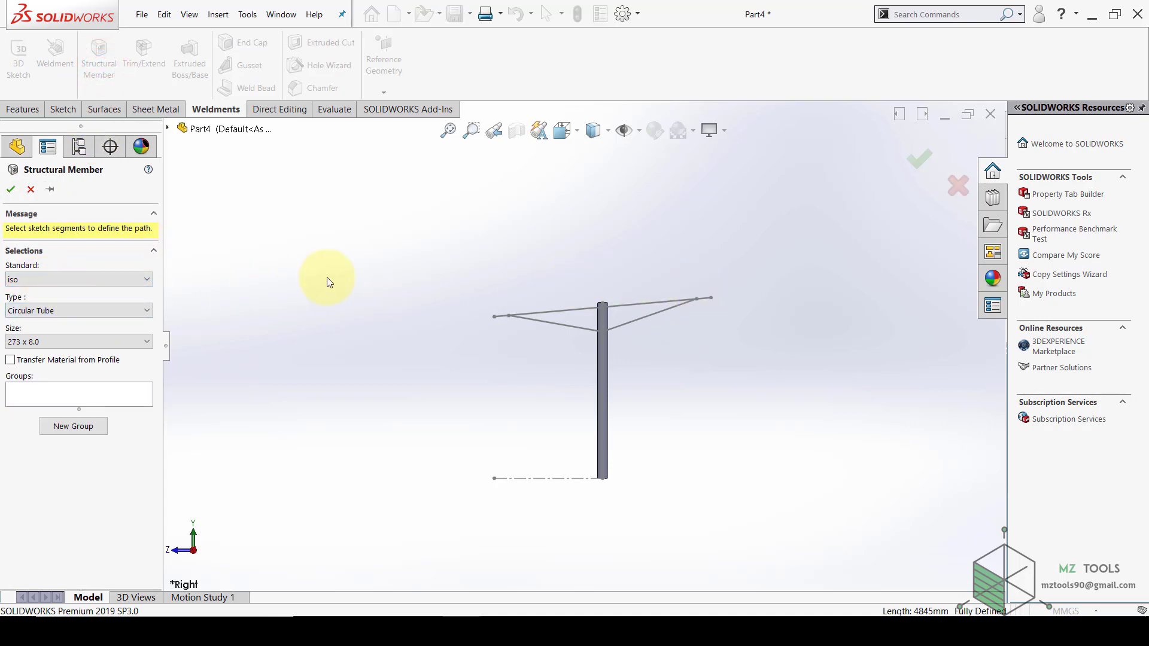
pyautogui.click(61, 311)
pyautogui.click(61, 311)
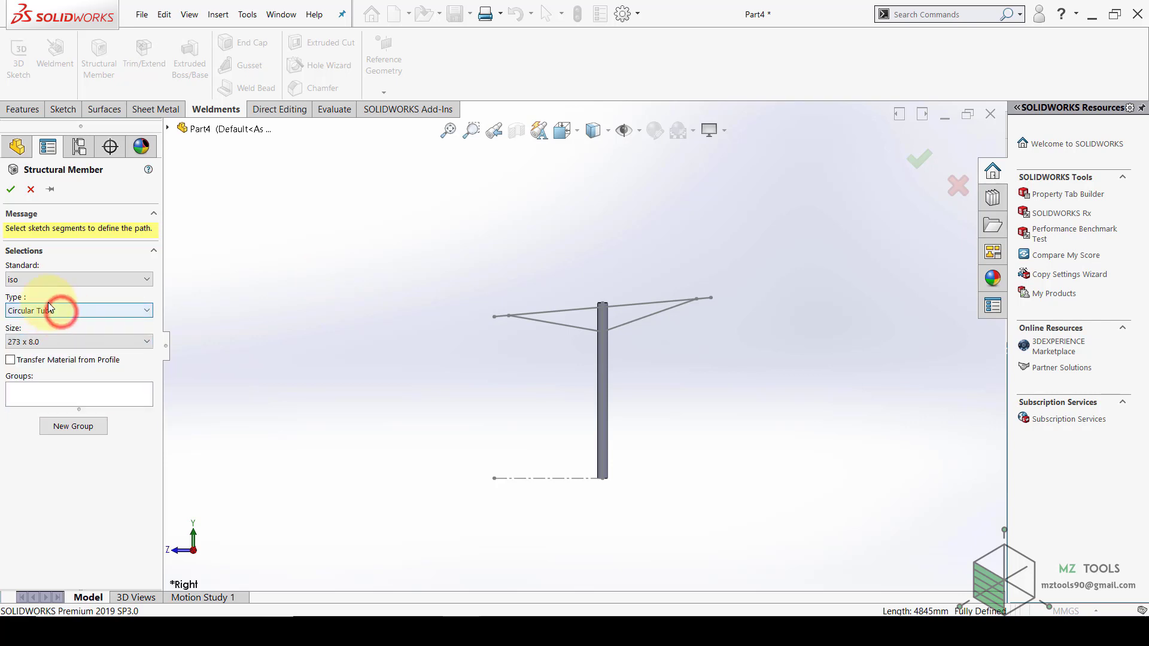
pyautogui.click(65, 316)
pyautogui.click(64, 313)
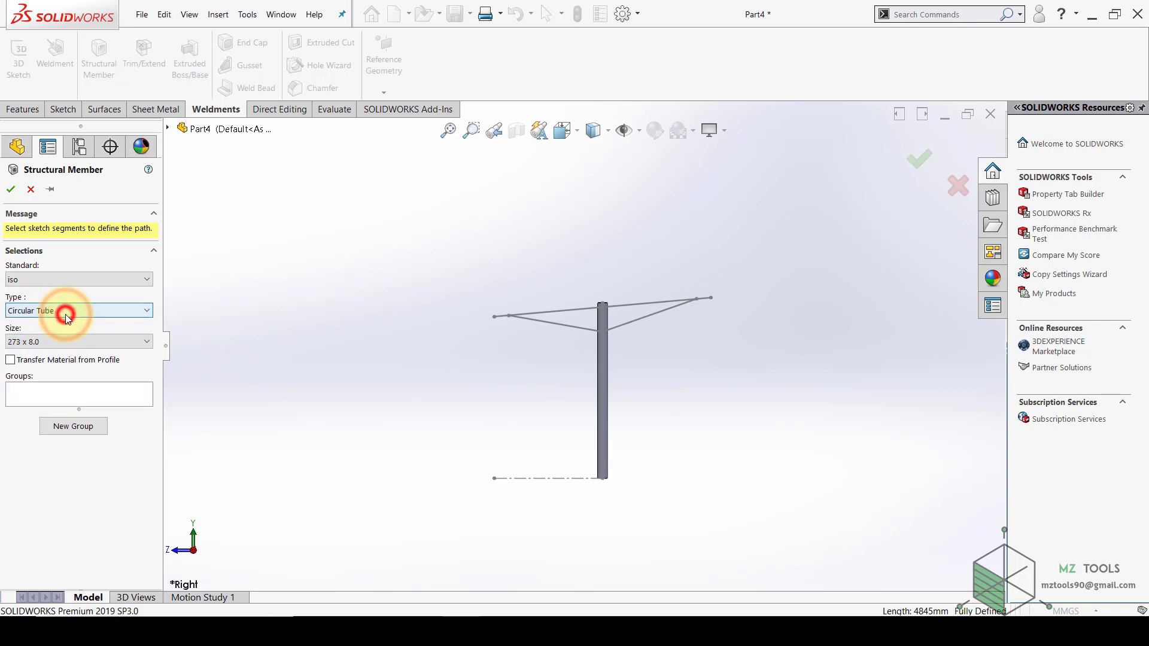
pyautogui.click(52, 343)
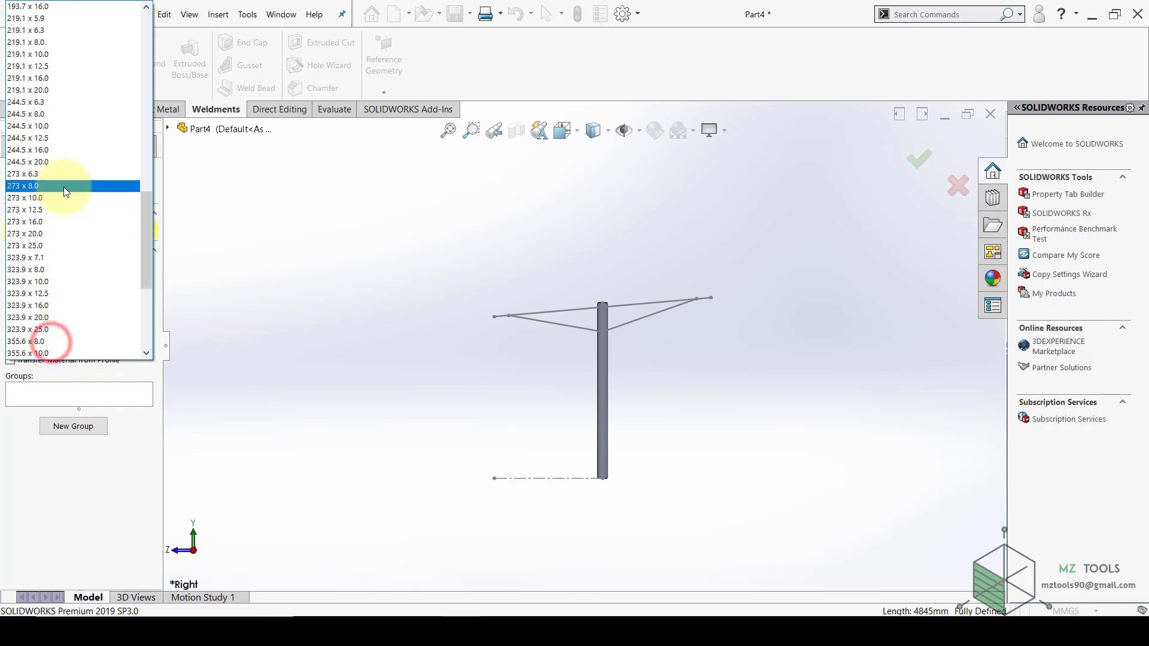
pyautogui.scroll(13, 66, 190)
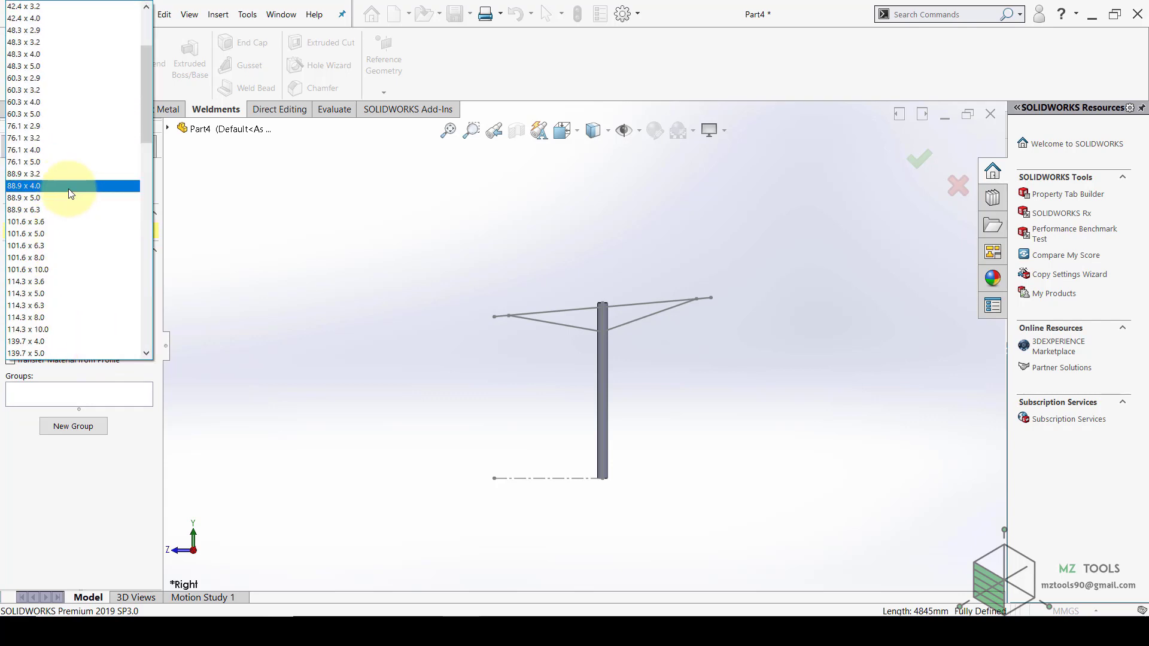
pyautogui.scroll(-3, 70, 194)
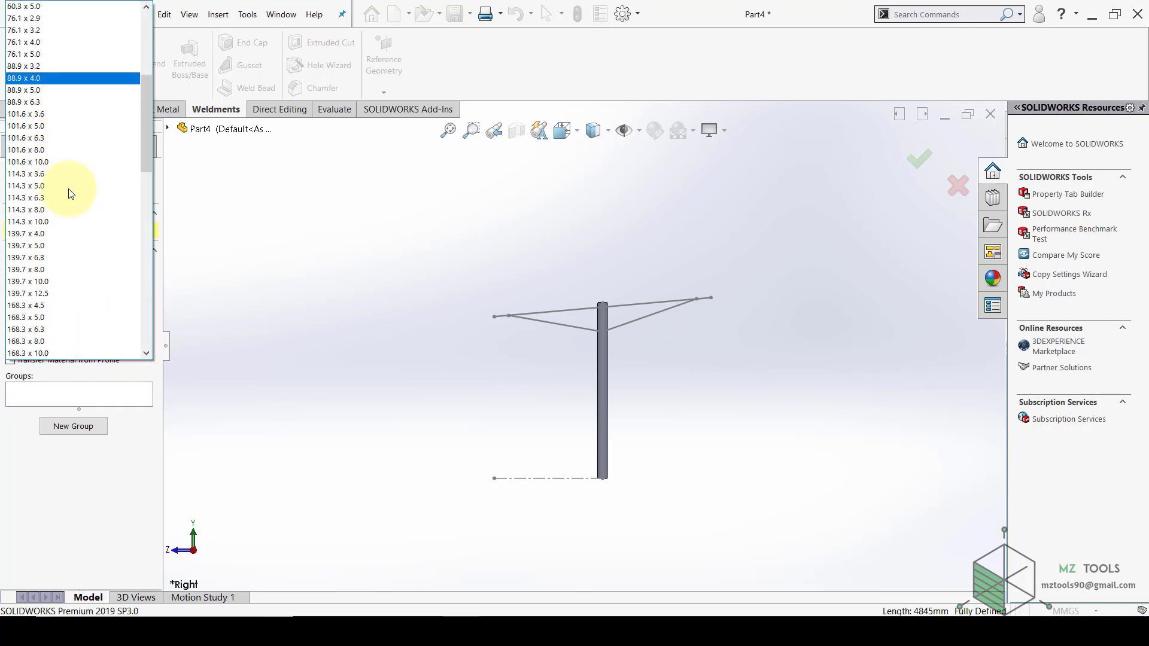
pyautogui.click(31, 211)
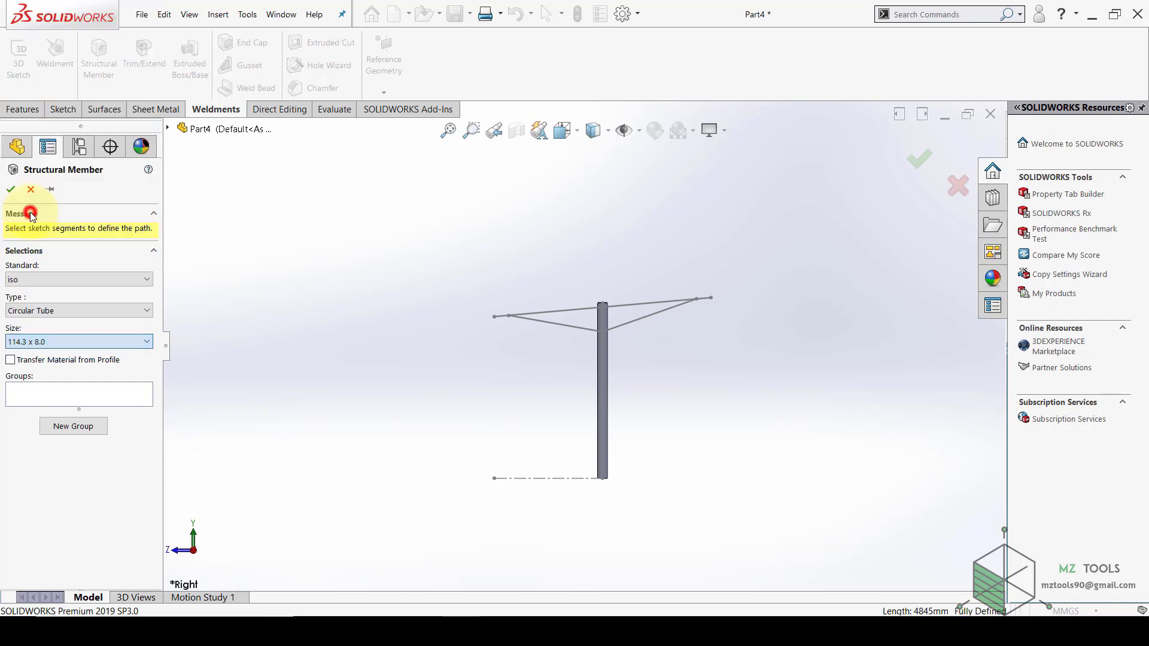
pyautogui.click(567, 311)
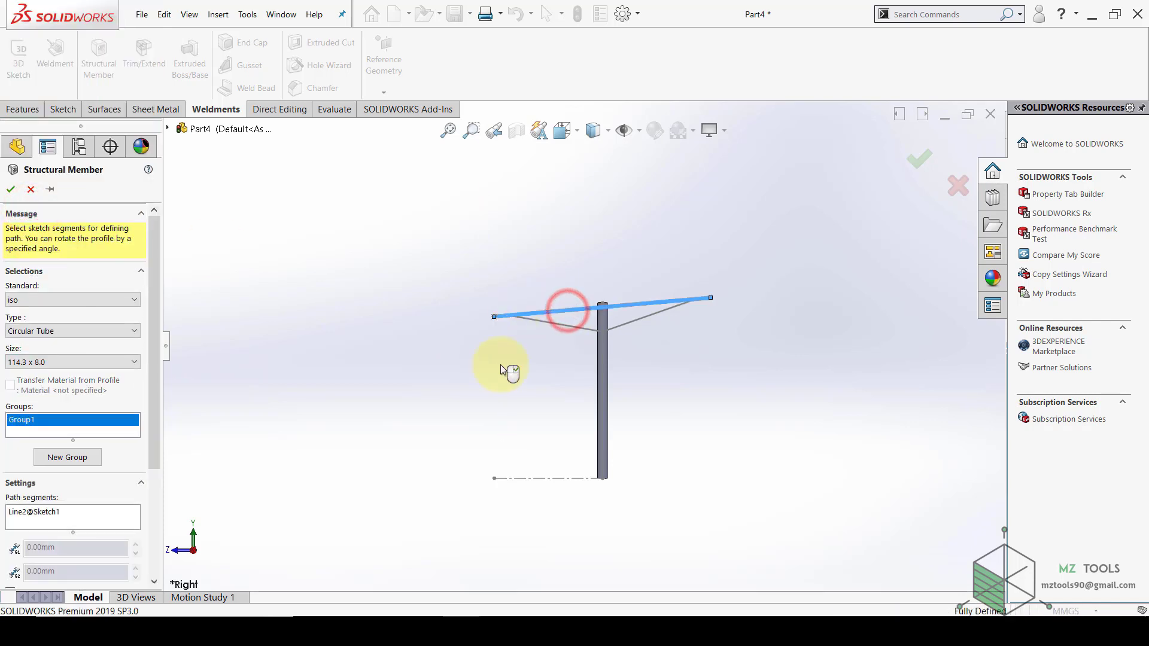
pyautogui.click(12, 189)
pyautogui.click(270, 256)
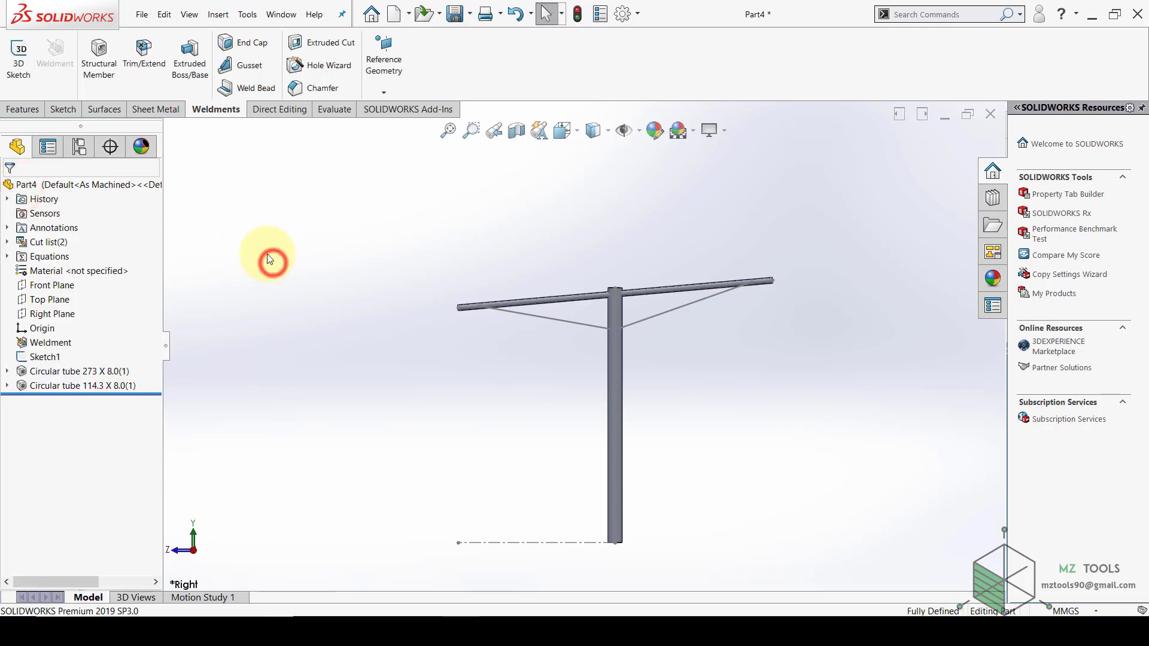
# Create an iso Circular Tube structural member of size 76.1 x 5.0 along the two brace lines
pyautogui.click(100, 79)
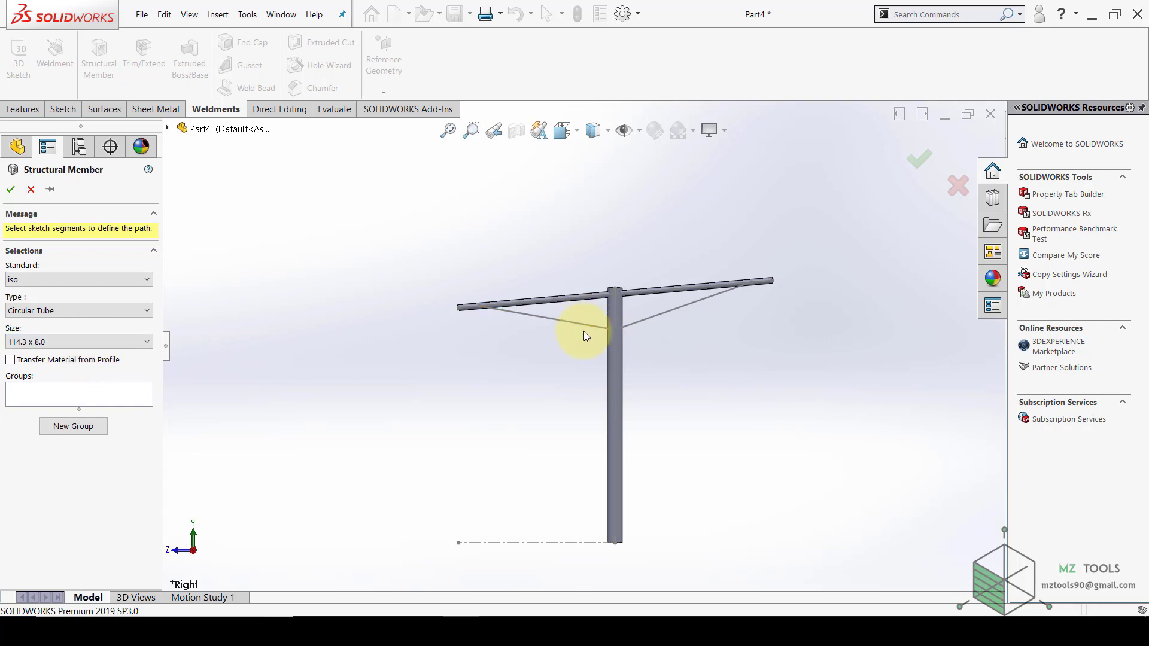
pyautogui.click(81, 341)
pyautogui.moveTo(144, 213); pyautogui.dragTo(146, 123)
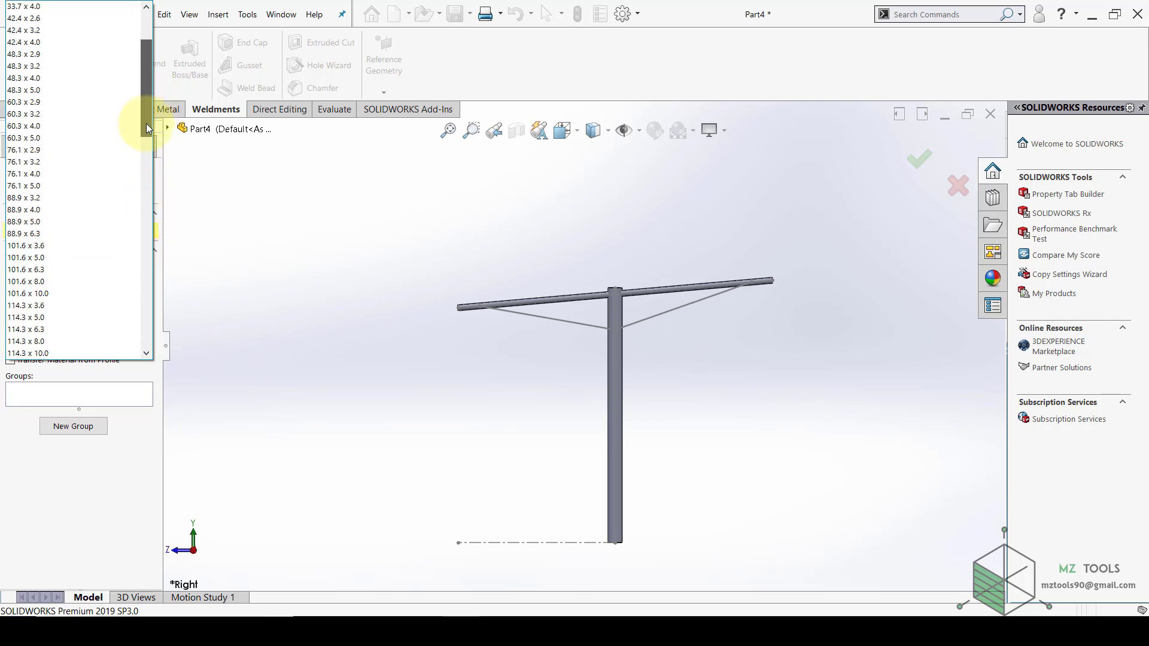
pyautogui.click(44, 186)
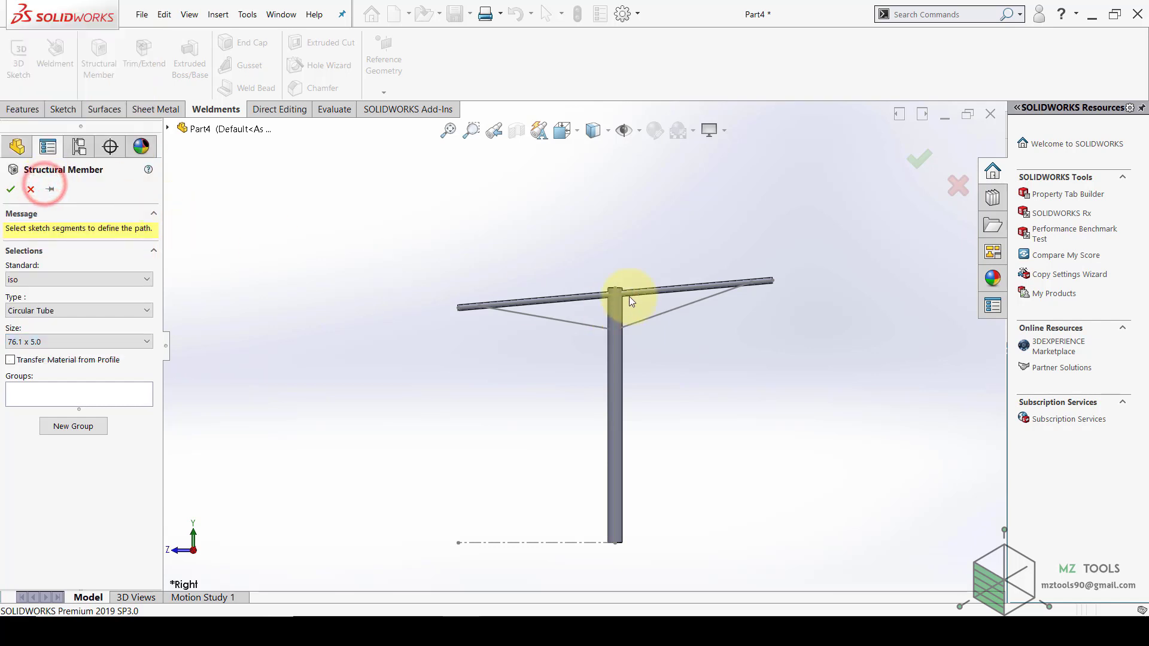
pyautogui.scroll(-3, 630, 296)
pyautogui.click(520, 352)
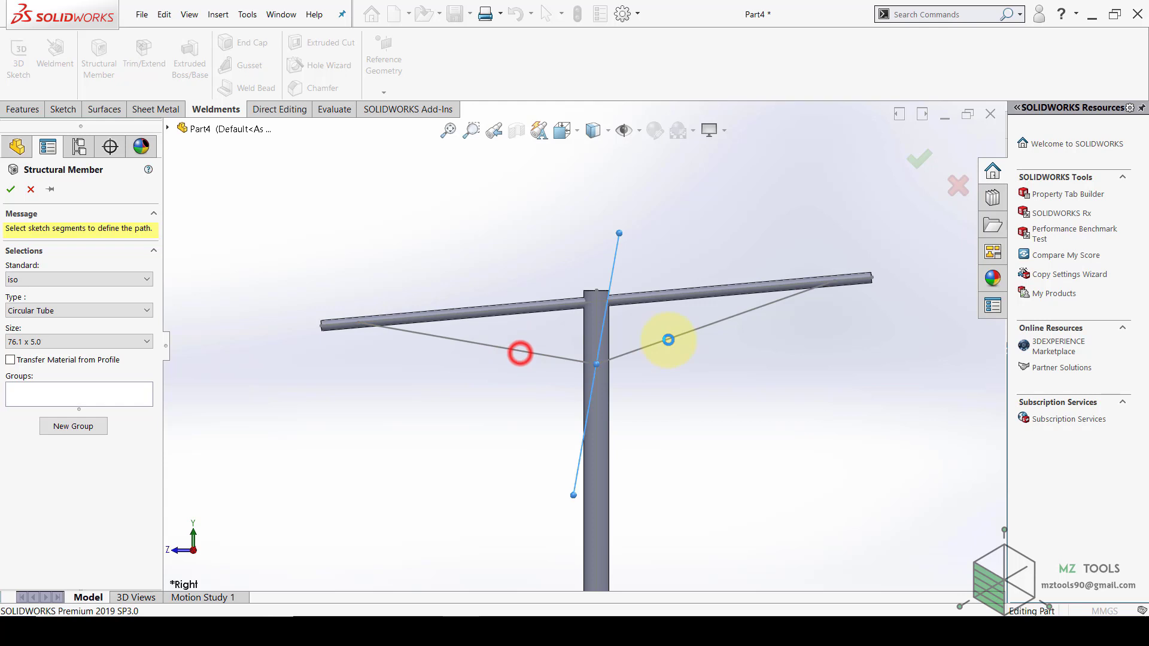
pyautogui.click(673, 339)
pyautogui.click(11, 189)
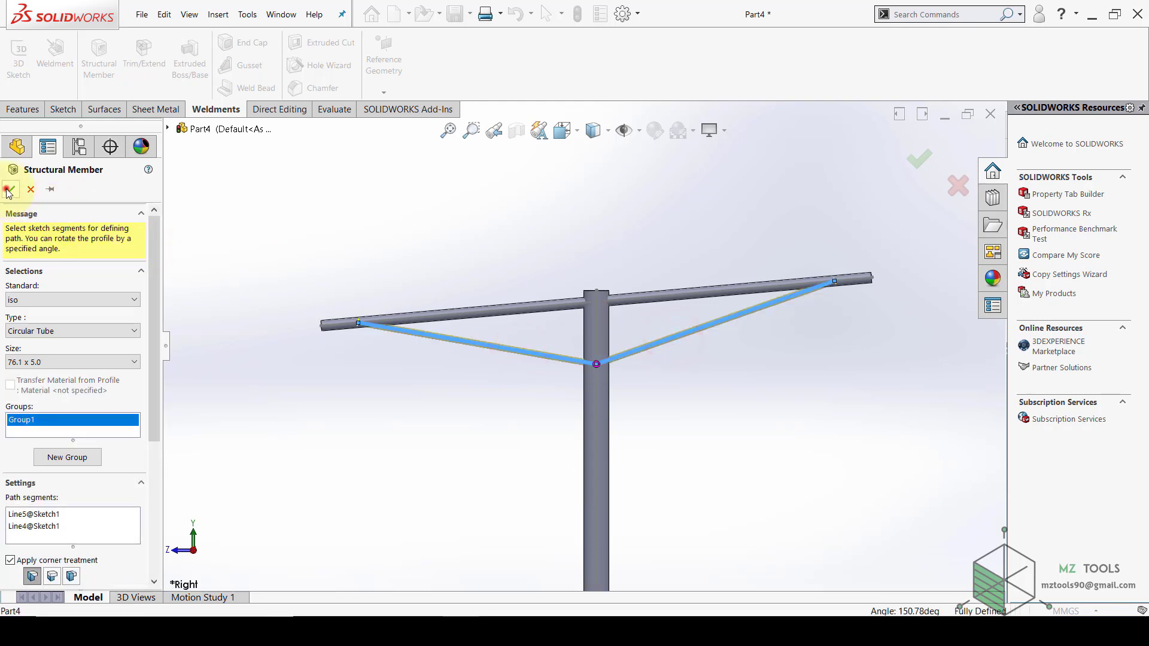
pyautogui.click(298, 193)
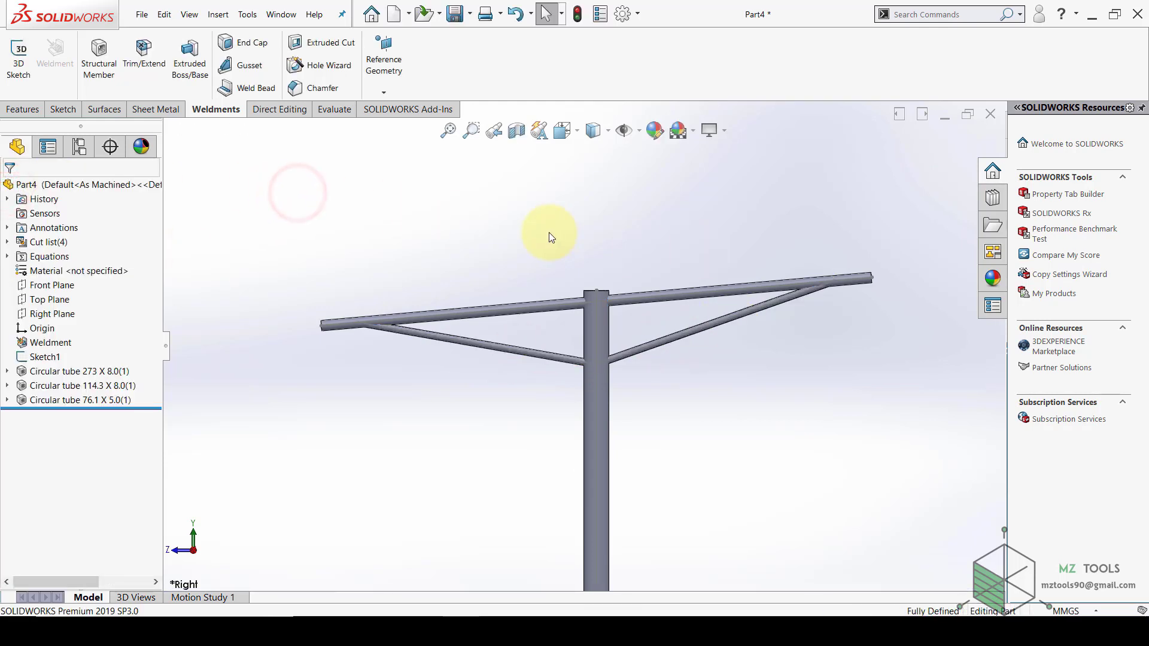
# Set up a Trim/Extend with the 114.3 x 8.0 beam as the body to trim and the 273 x 8.0 post as the trimming boundary
pyautogui.scroll(2, 551, 237)
pyautogui.moveTo(549, 235); pyautogui.dragTo(508, 414, button='middle')
pyautogui.scroll(-6, 602, 338)
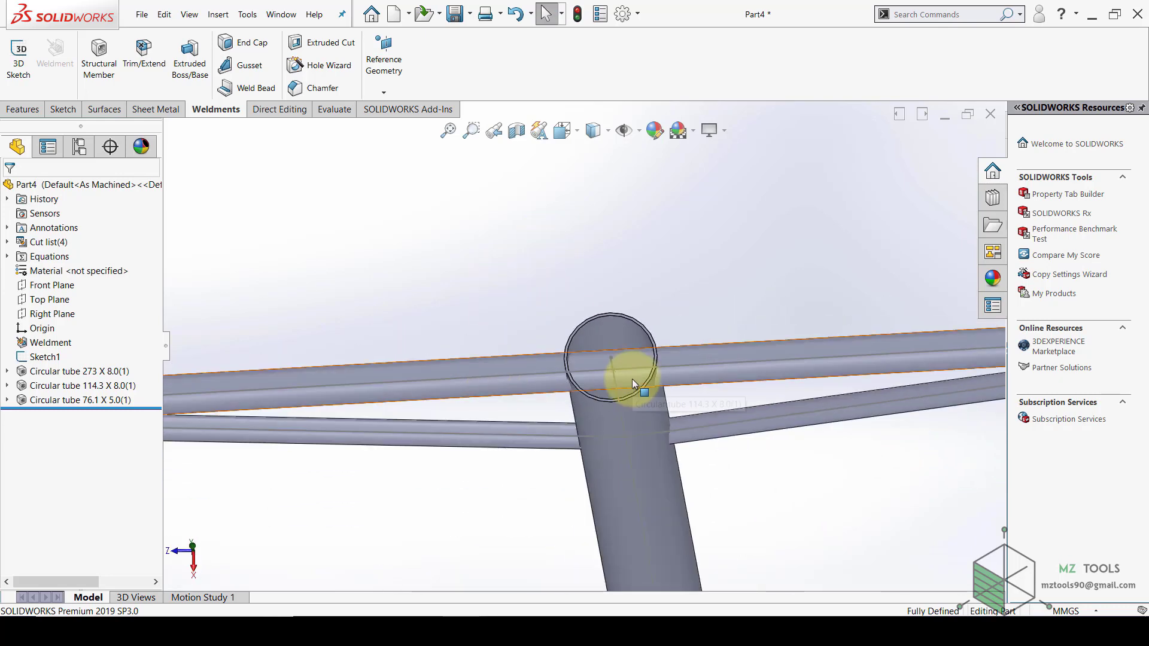
pyautogui.scroll(3, 631, 379)
pyautogui.moveTo(629, 379); pyautogui.dragTo(627, 326, button='middle')
pyautogui.scroll(3, 627, 326)
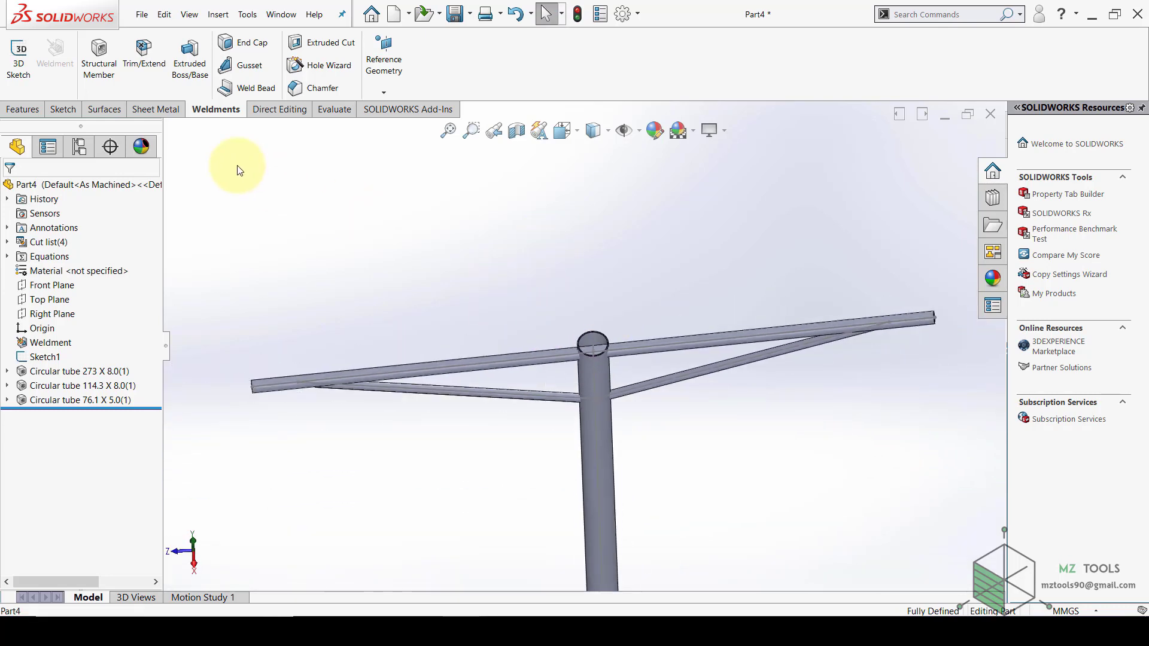
pyautogui.click(150, 59)
pyautogui.scroll(1, 409, 268)
pyautogui.moveTo(433, 269); pyautogui.dragTo(431, 256, button='middle')
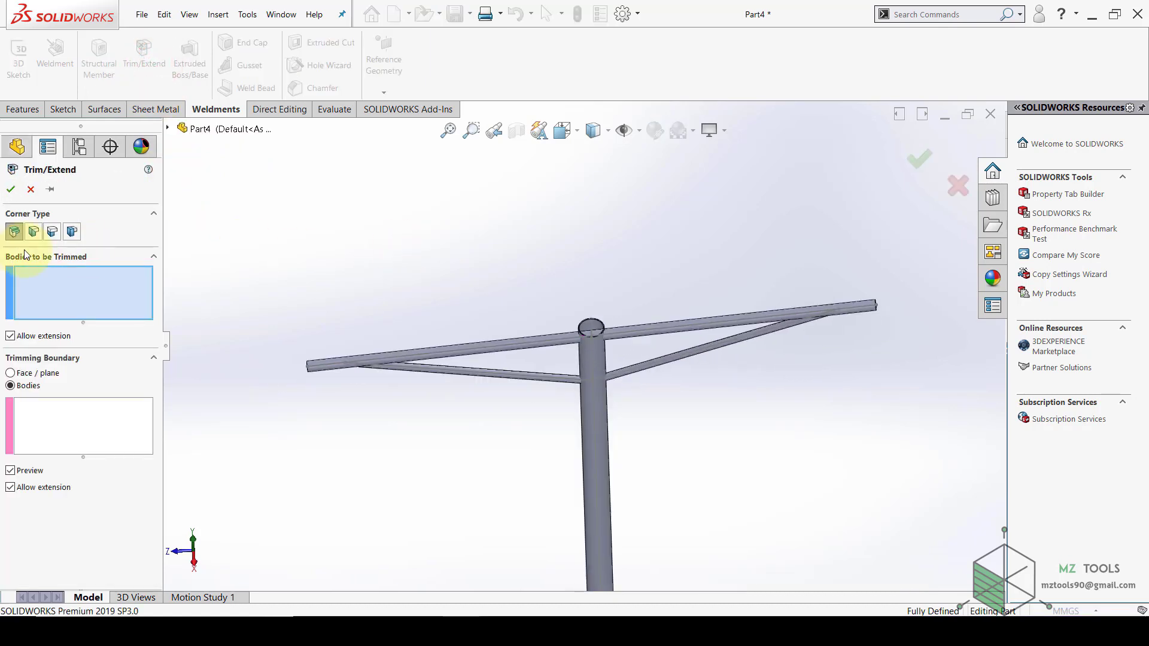
pyautogui.click(648, 330)
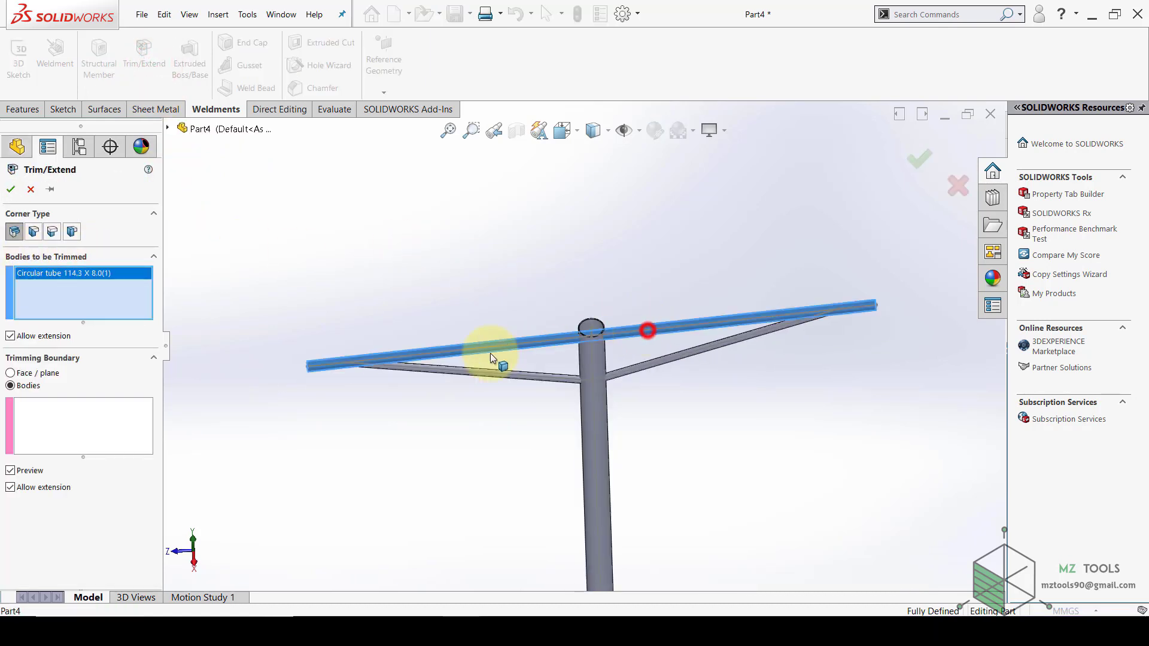
pyautogui.click(33, 411)
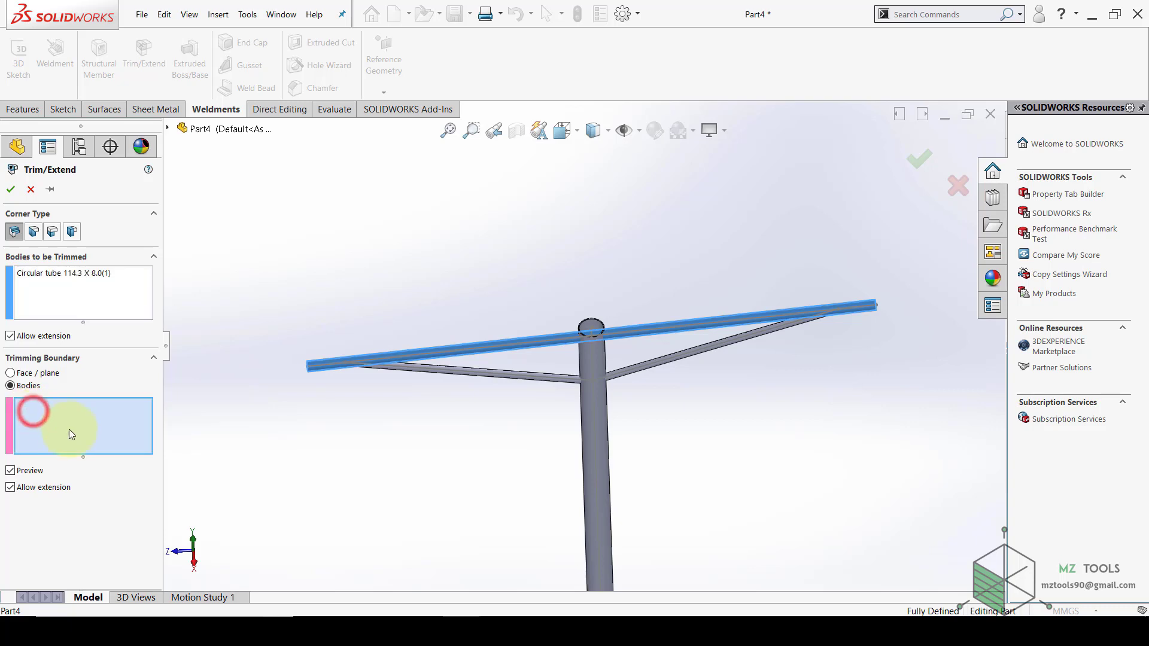
pyautogui.click(601, 436)
# Keep both beam segments on either side of the post and apply the trim
pyautogui.scroll(-3, 590, 321)
pyautogui.moveTo(590, 321); pyautogui.dragTo(576, 362, button='middle')
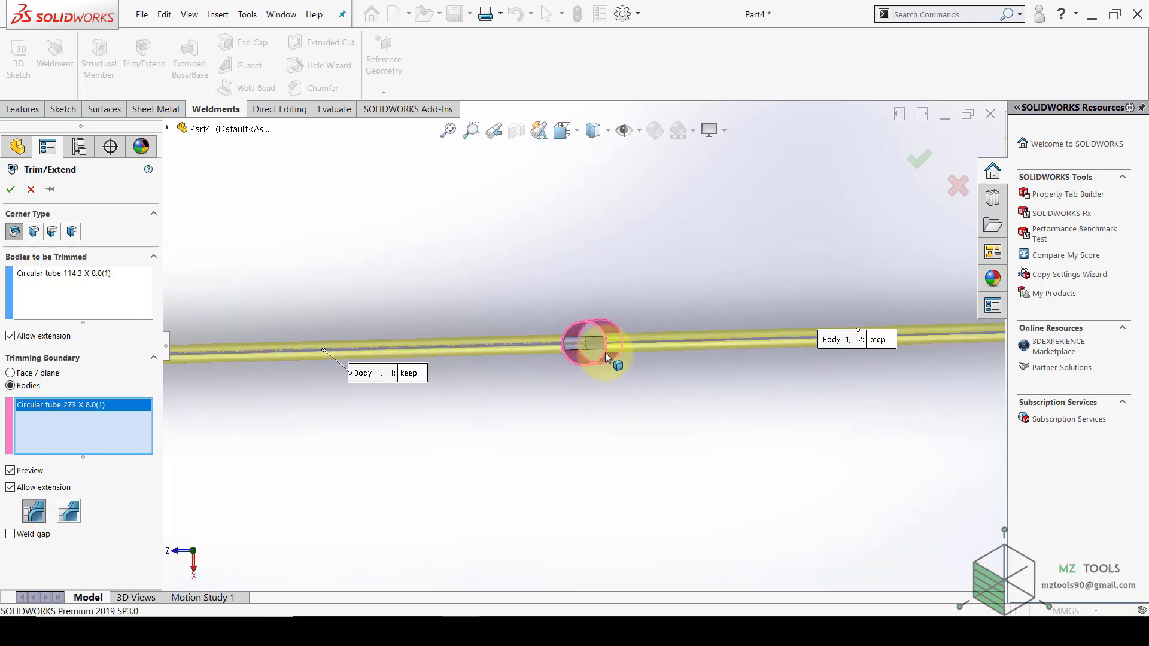
pyautogui.moveTo(566, 358); pyautogui.dragTo(593, 224, button='middle')
pyautogui.scroll(3, 561, 285)
pyautogui.scroll(1, 504, 347)
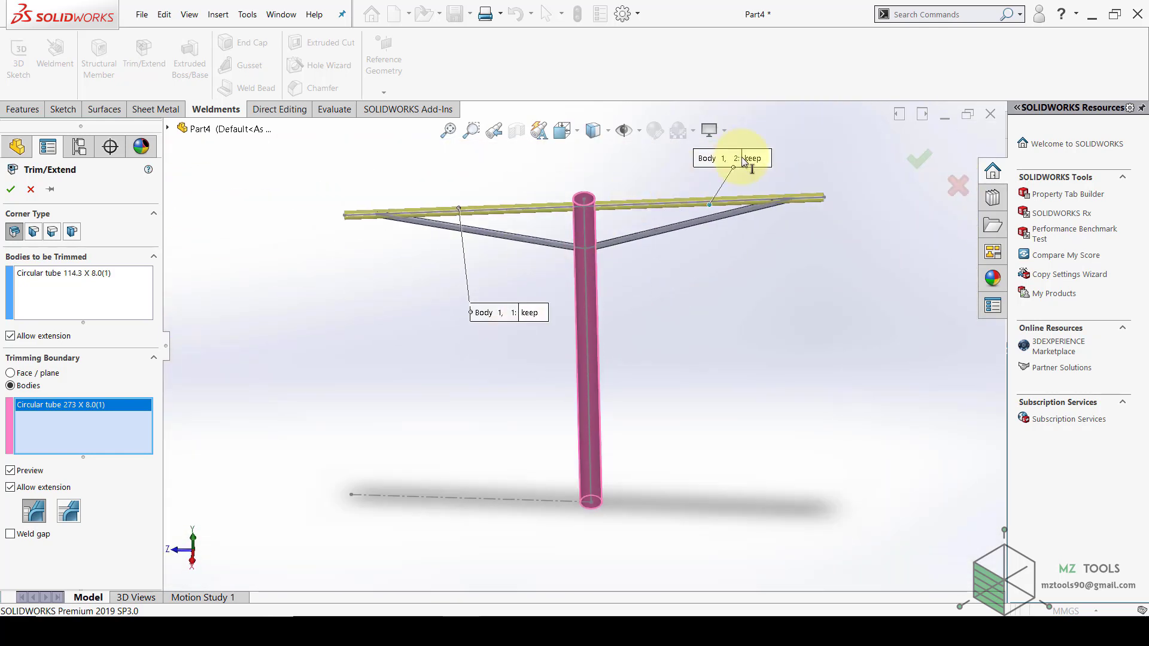
pyautogui.moveTo(742, 157); pyautogui.dragTo(766, 230)
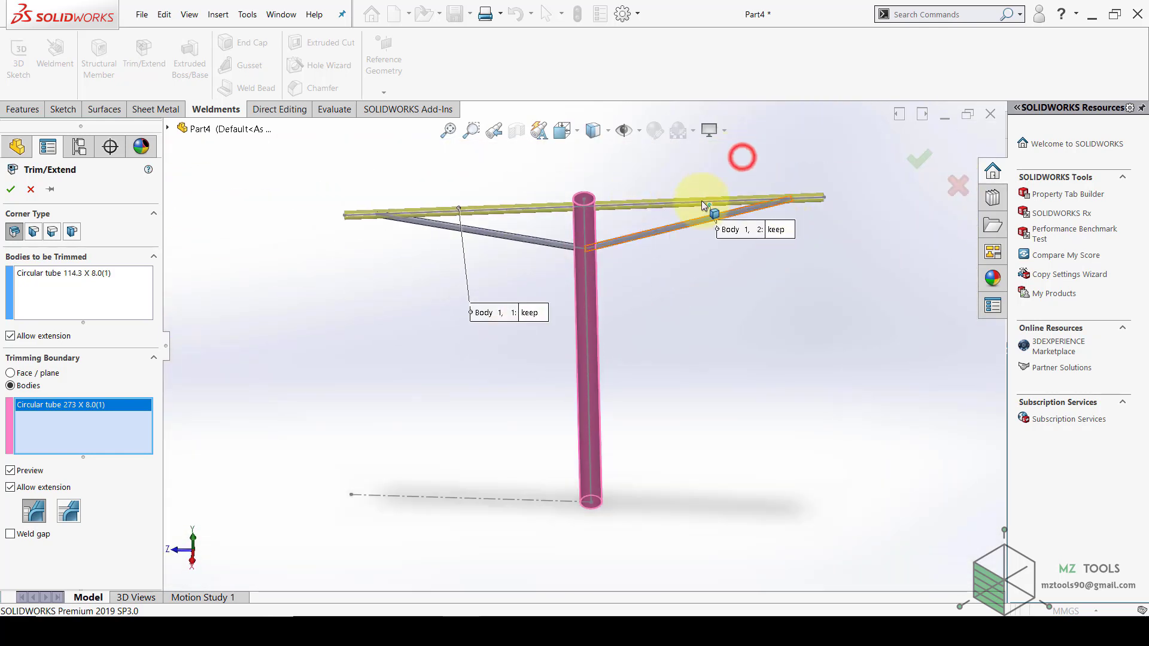
pyautogui.click(540, 313)
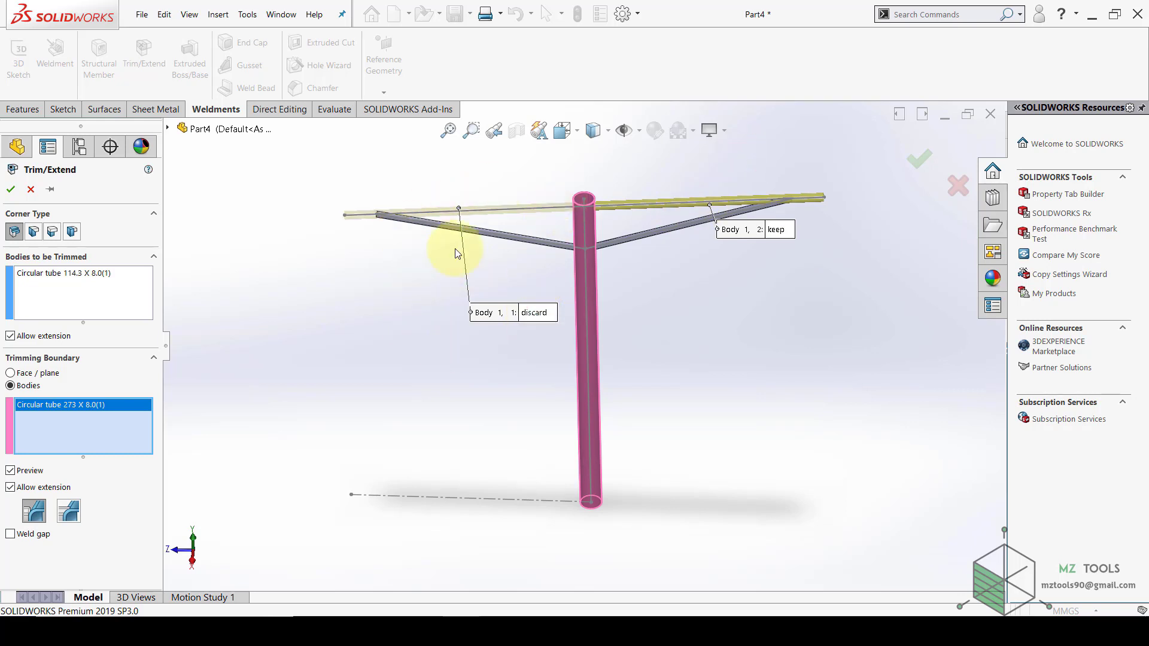
pyautogui.click(534, 313)
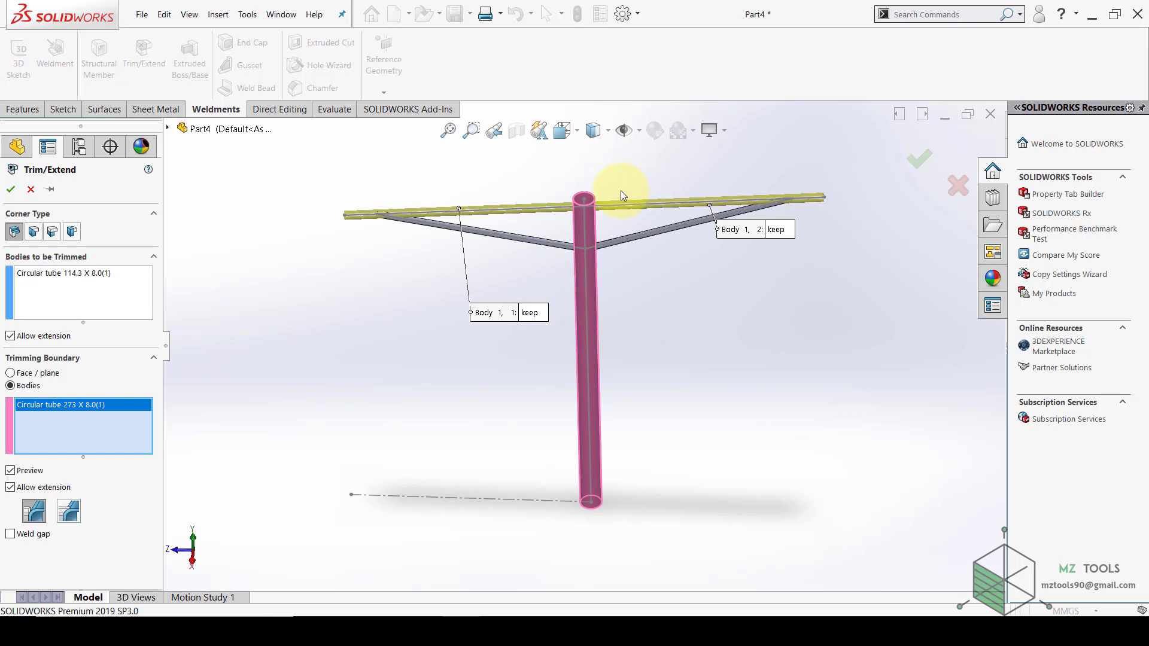
pyautogui.click(14, 189)
# Trim both 76.1 x 5.0 braces against the 273 x 8.0 post with Trim/Extend
pyautogui.moveTo(379, 303); pyautogui.dragTo(605, 311, button='middle')
pyautogui.scroll(2, 483, 341)
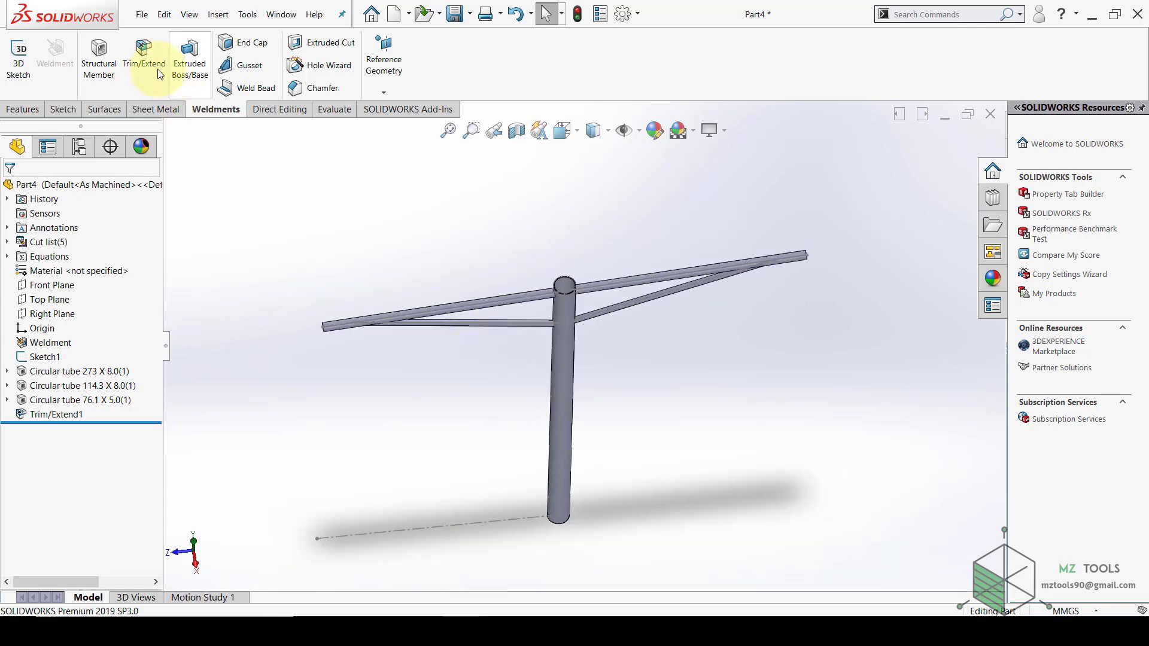
pyautogui.click(145, 54)
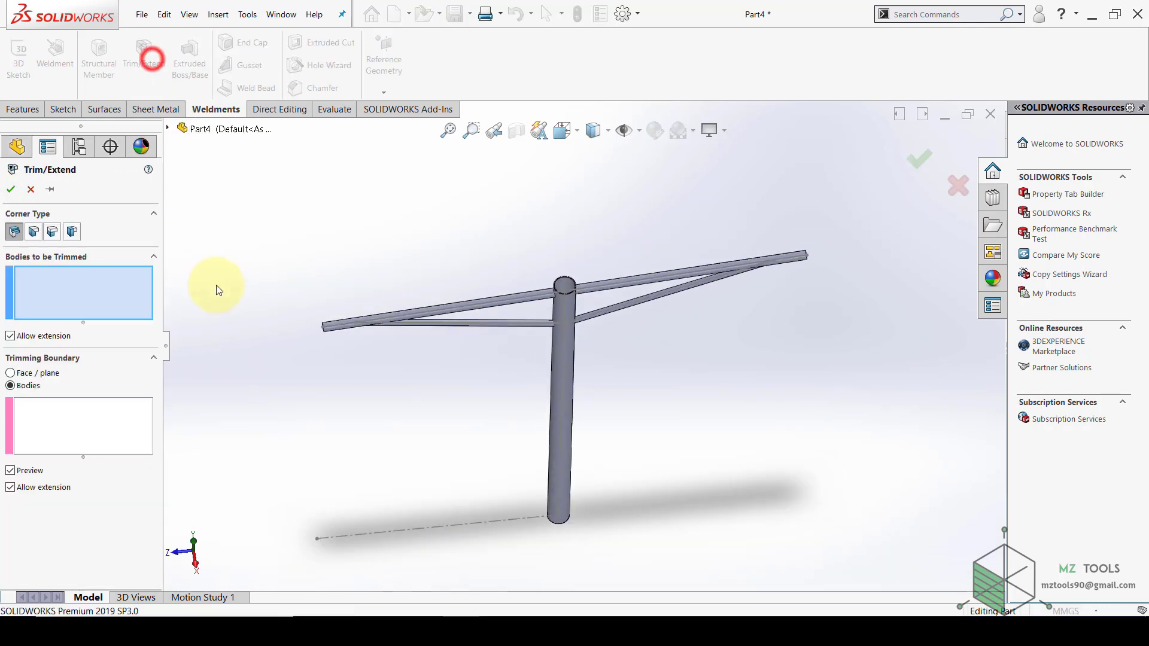
pyautogui.click(533, 325)
pyautogui.click(595, 311)
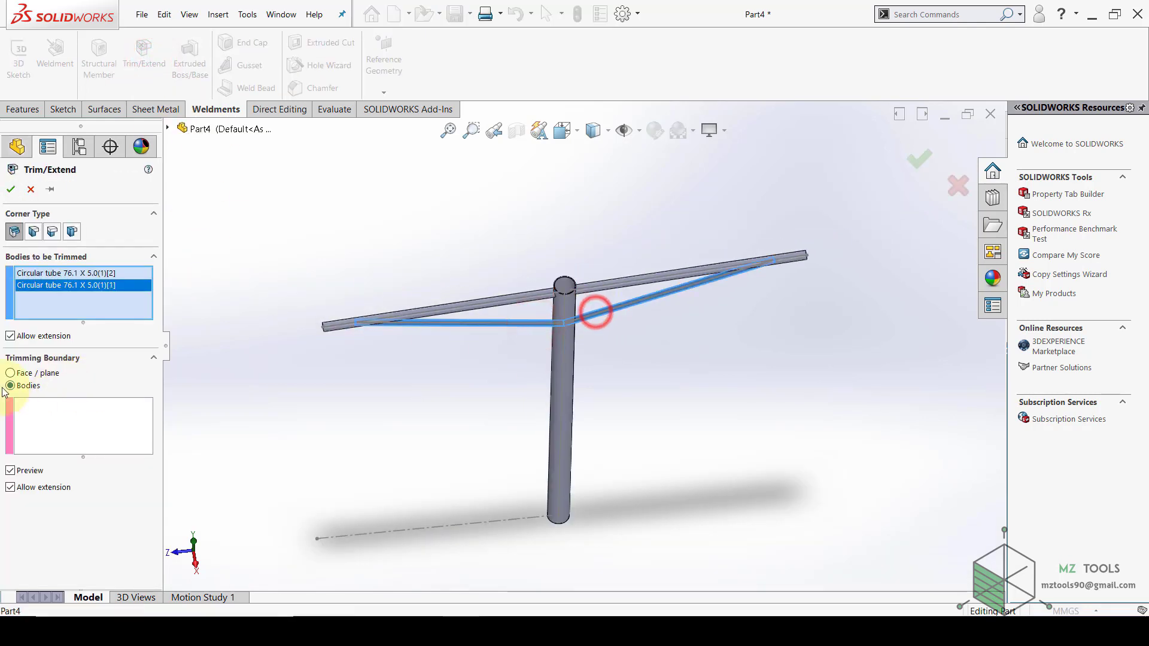
pyautogui.click(23, 410)
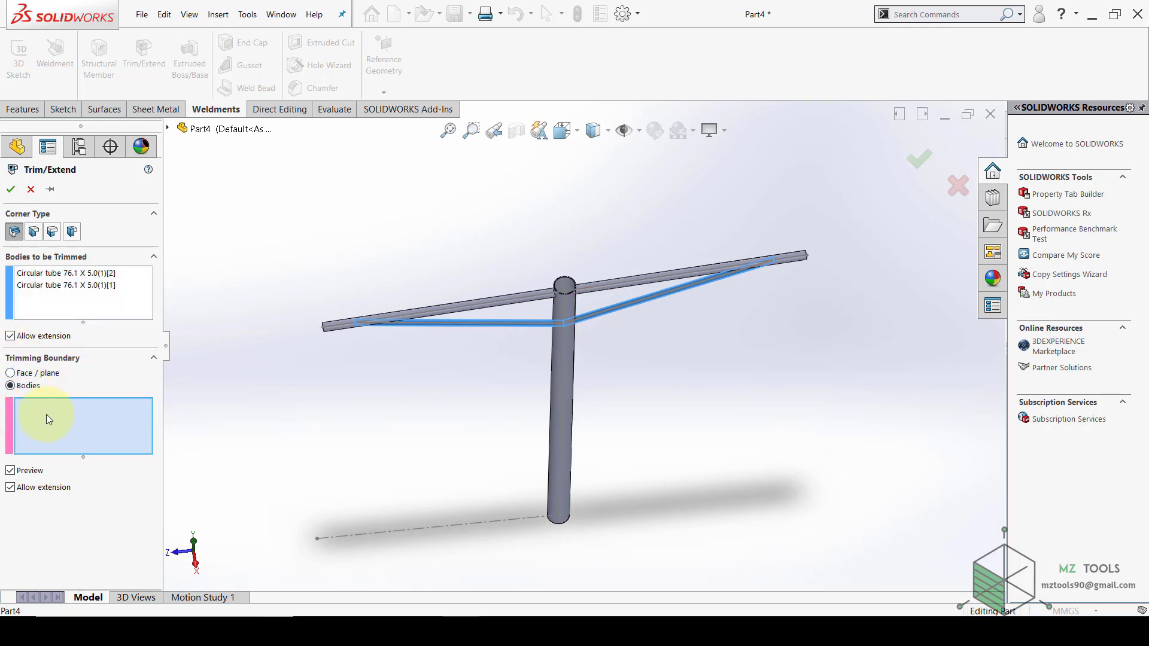
pyautogui.click(560, 362)
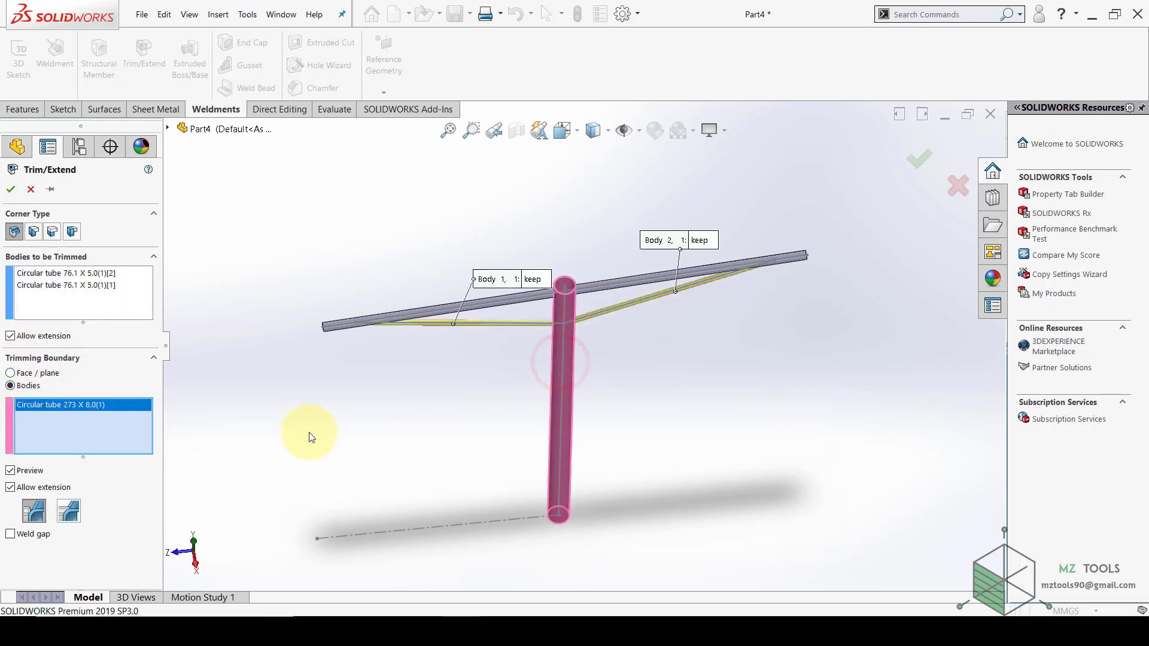
pyautogui.click(11, 190)
# Start a Linear Pattern with the Right Plane as the Direction 1 reference
pyautogui.press('space')
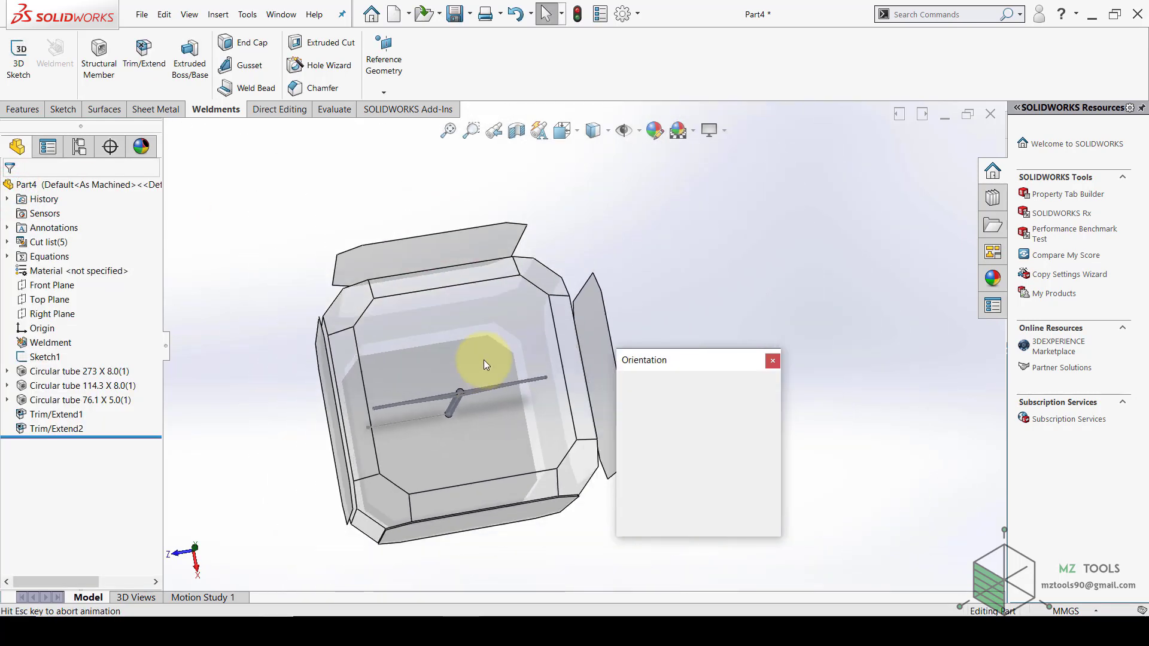
pyautogui.click(483, 360)
pyautogui.scroll(-5, 561, 338)
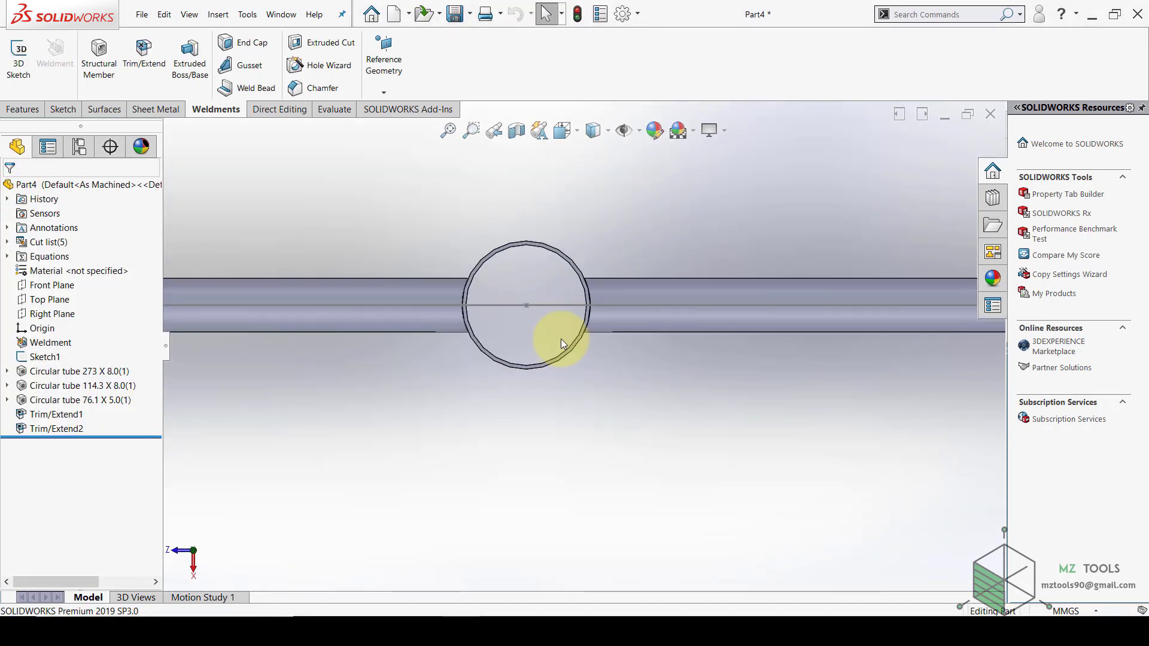
pyautogui.scroll(5, 561, 339)
pyautogui.moveTo(649, 385); pyautogui.dragTo(621, 315, button='middle')
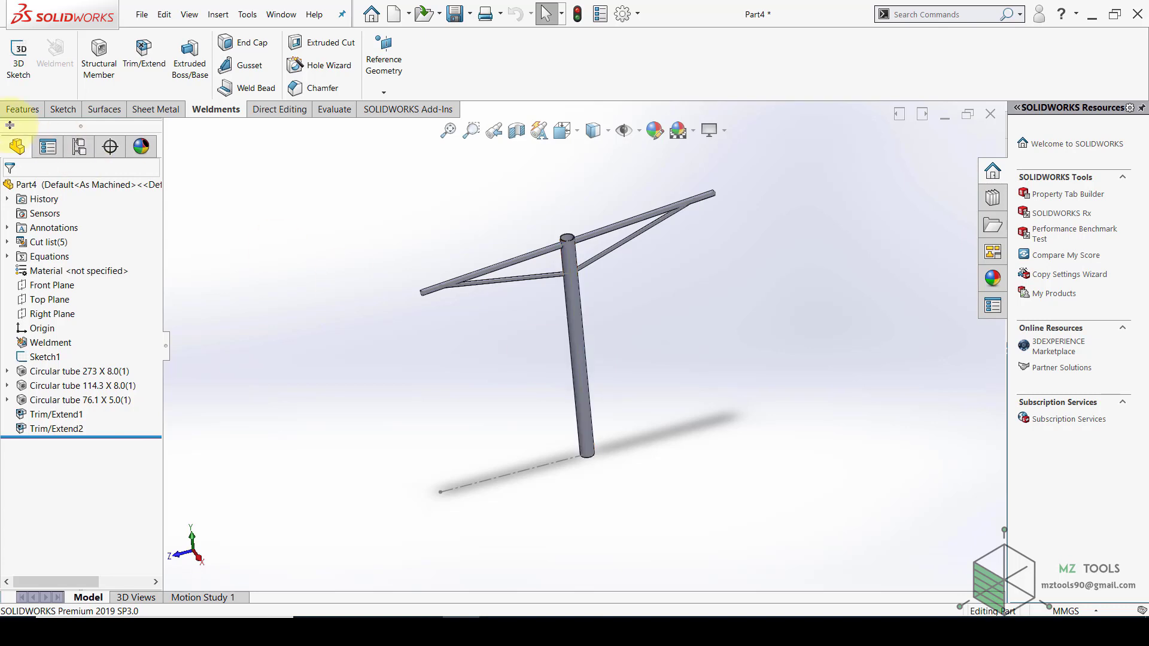
pyautogui.click(23, 109)
pyautogui.click(425, 46)
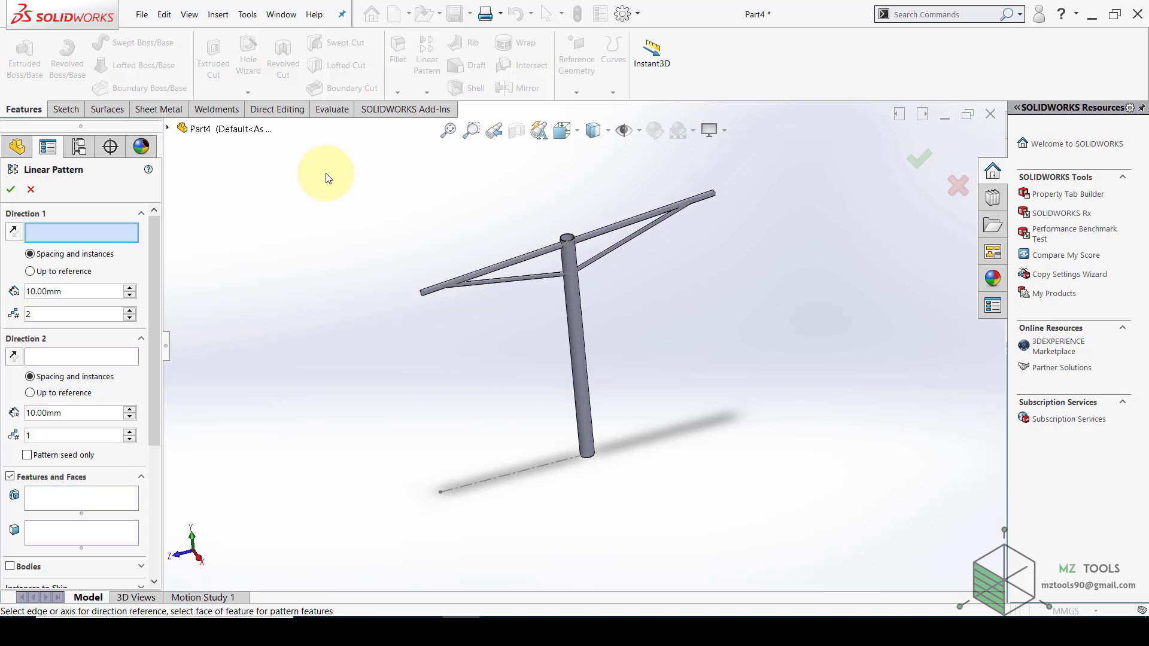
pyautogui.click(168, 128)
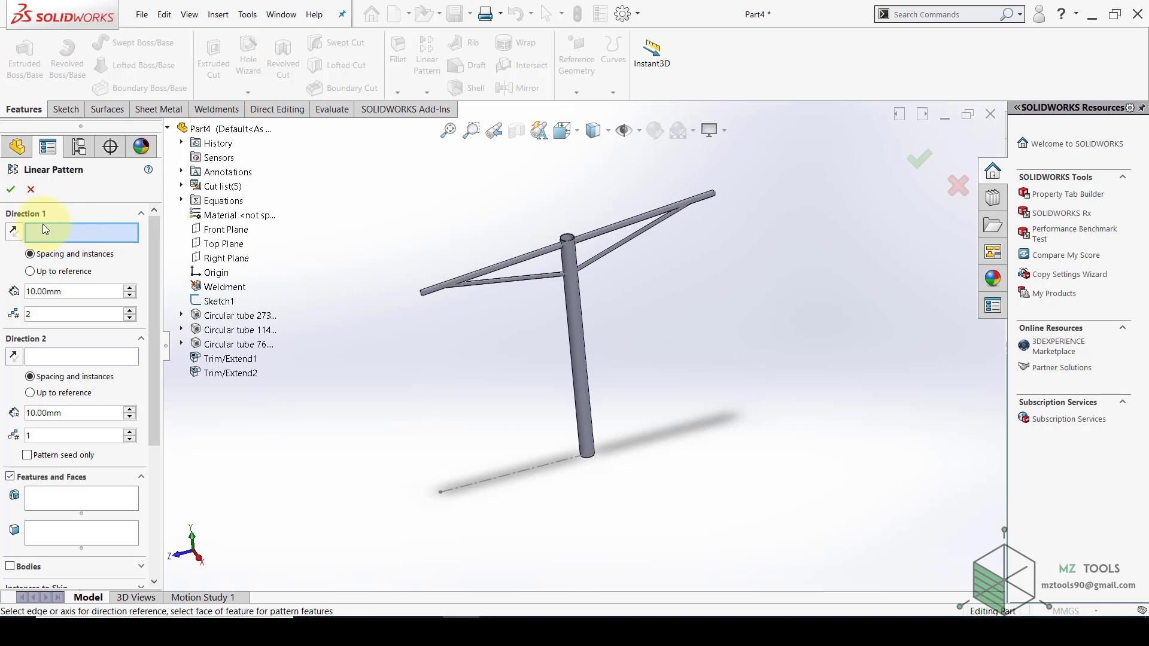
pyautogui.click(216, 260)
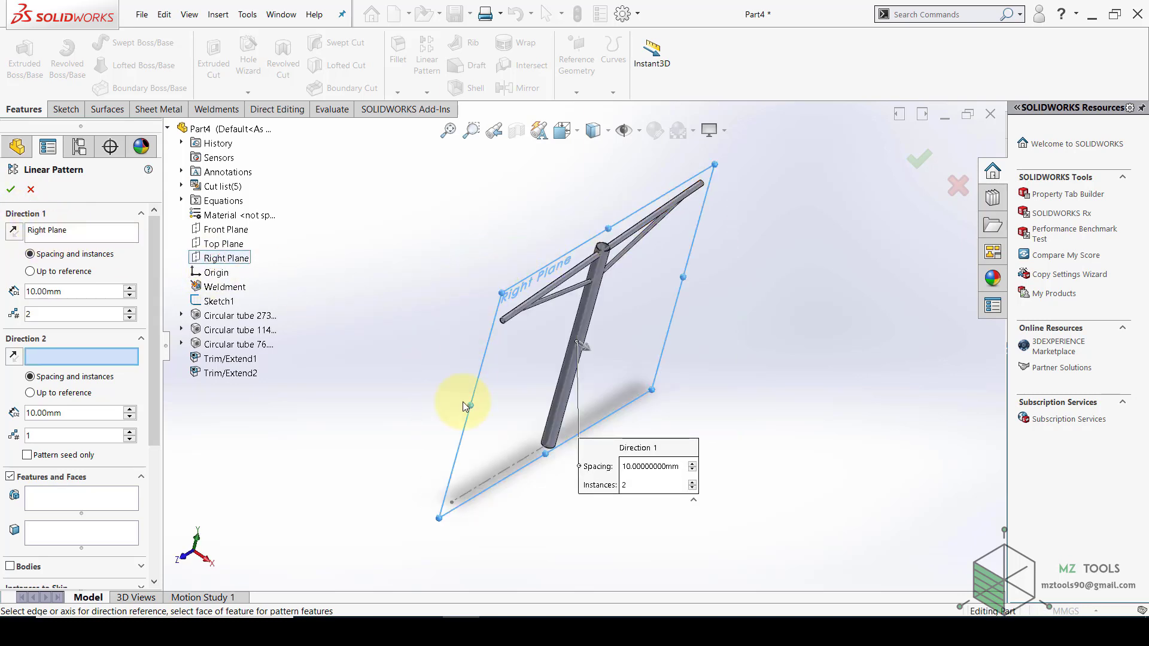
# Switch the linear pattern to bodies and include the post, both beam segments and both braces
pyautogui.scroll(-1, 608, 372)
pyautogui.scroll(-2, 580, 341)
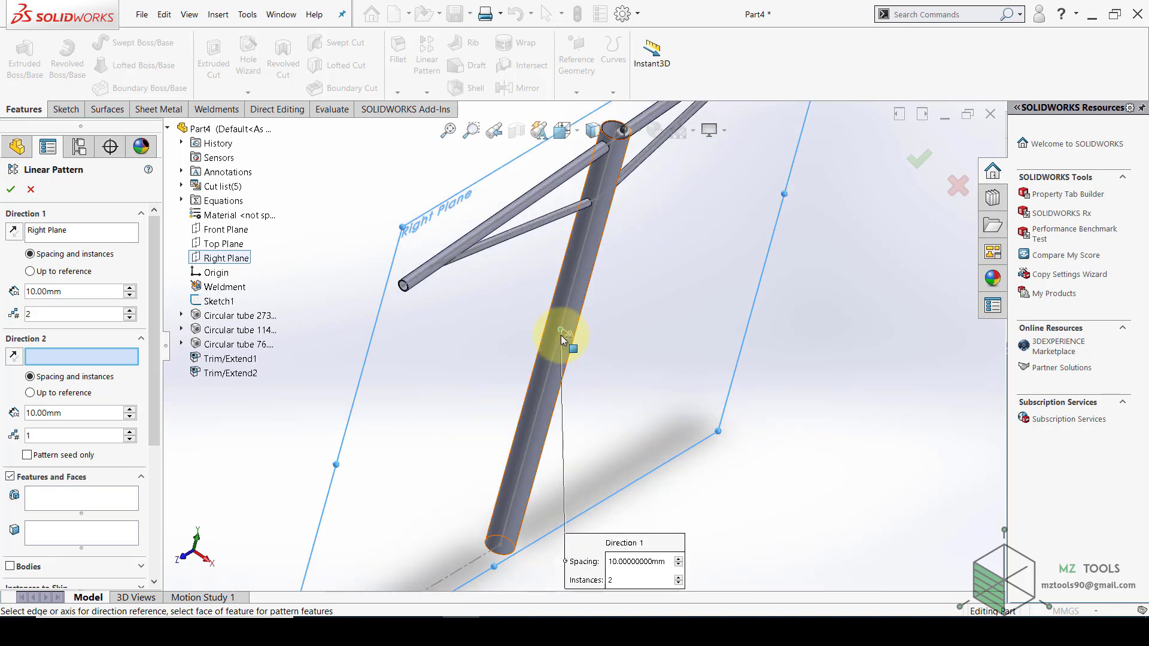
pyautogui.scroll(4, 563, 340)
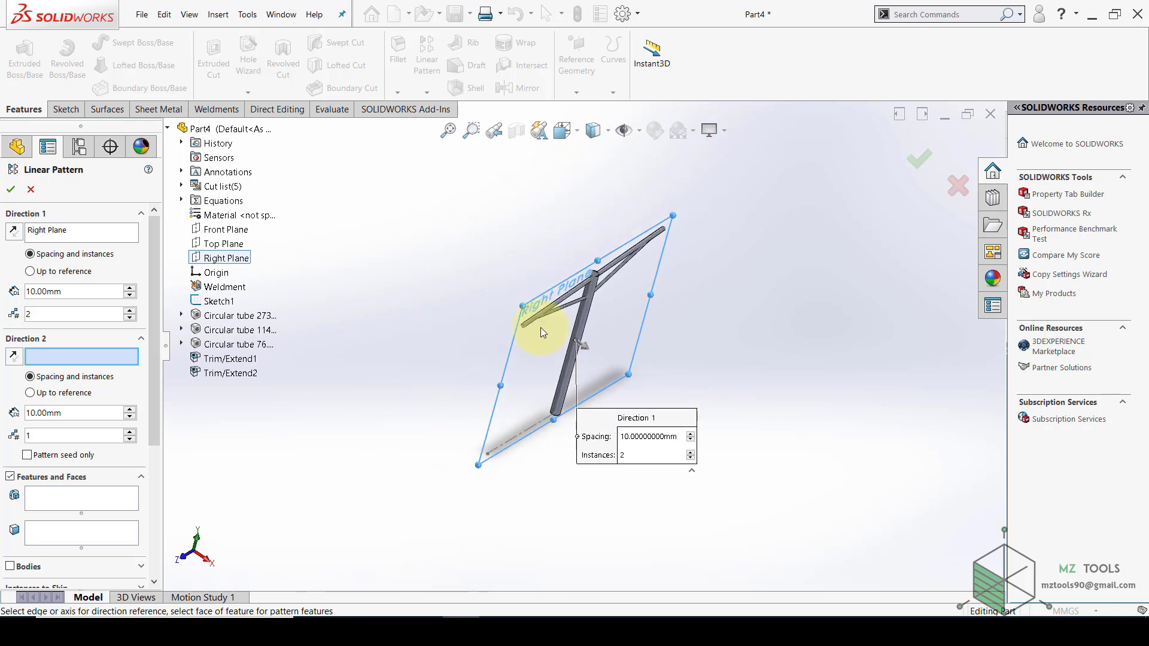
pyautogui.doubleClick(56, 313)
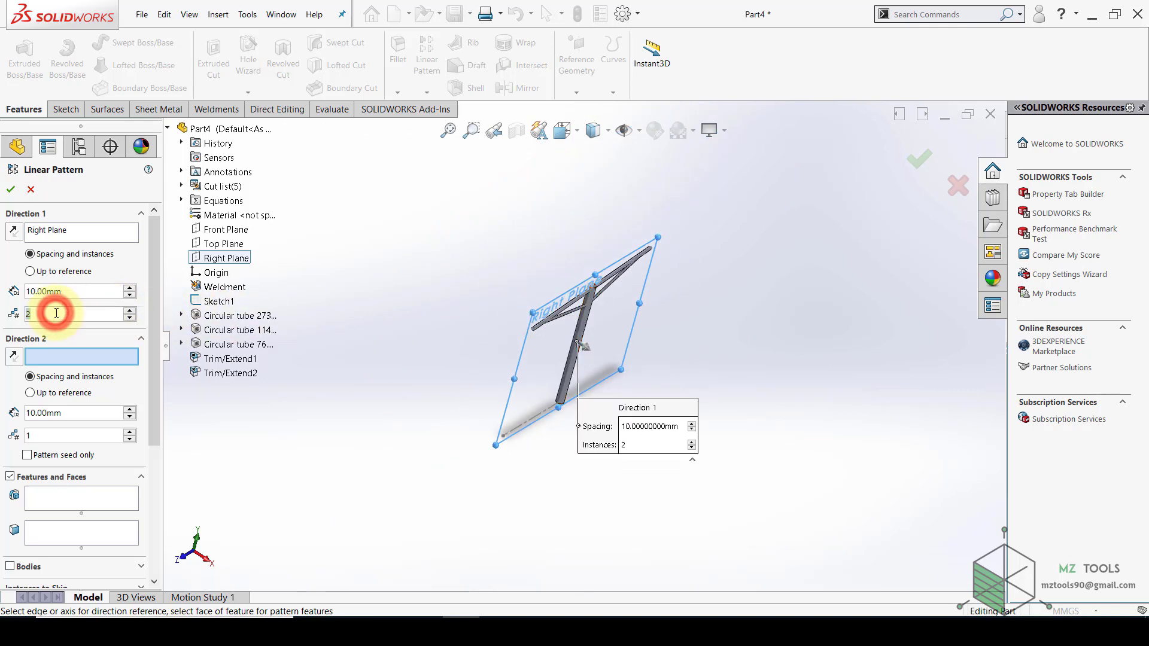
pyautogui.moveTo(159, 339); pyautogui.dragTo(150, 438)
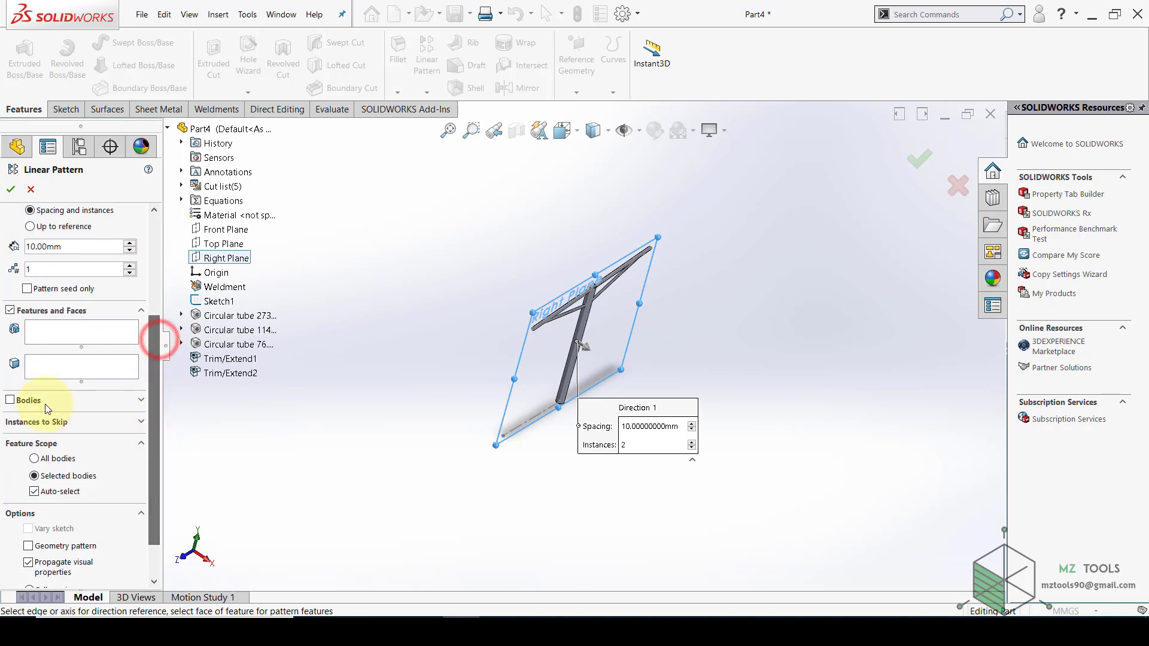
pyautogui.click(9, 401)
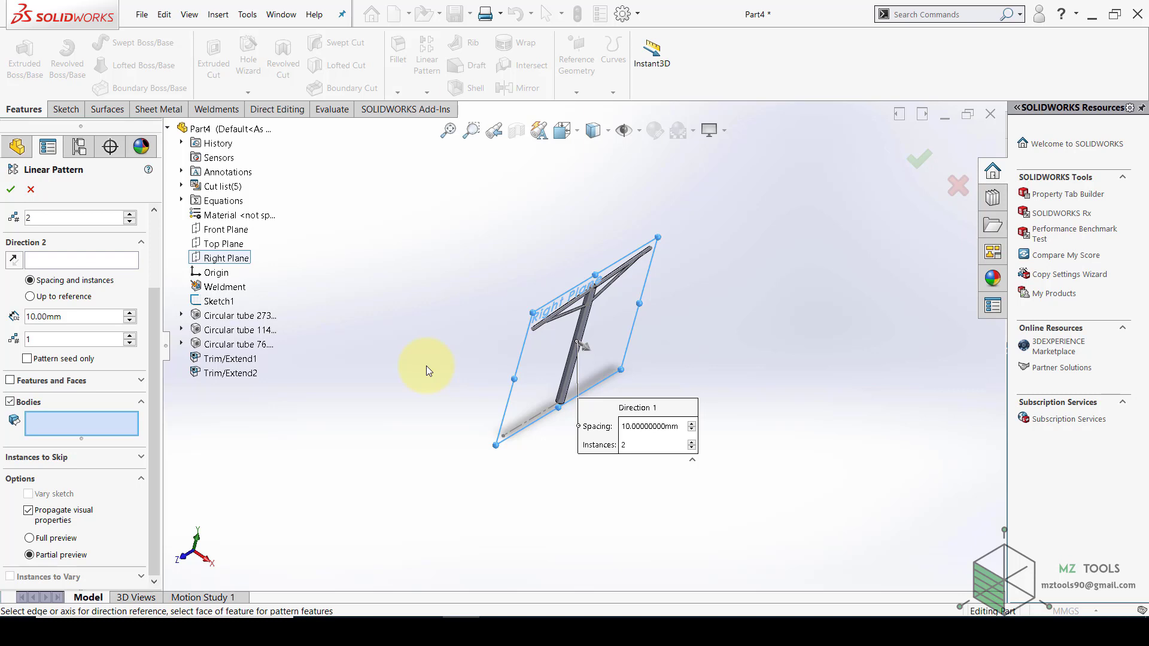
pyautogui.moveTo(378, 353); pyautogui.dragTo(363, 334, button='middle')
pyautogui.click(768, 189)
pyautogui.moveTo(768, 188); pyautogui.dragTo(407, 431)
pyautogui.moveTo(407, 429); pyautogui.dragTo(408, 429)
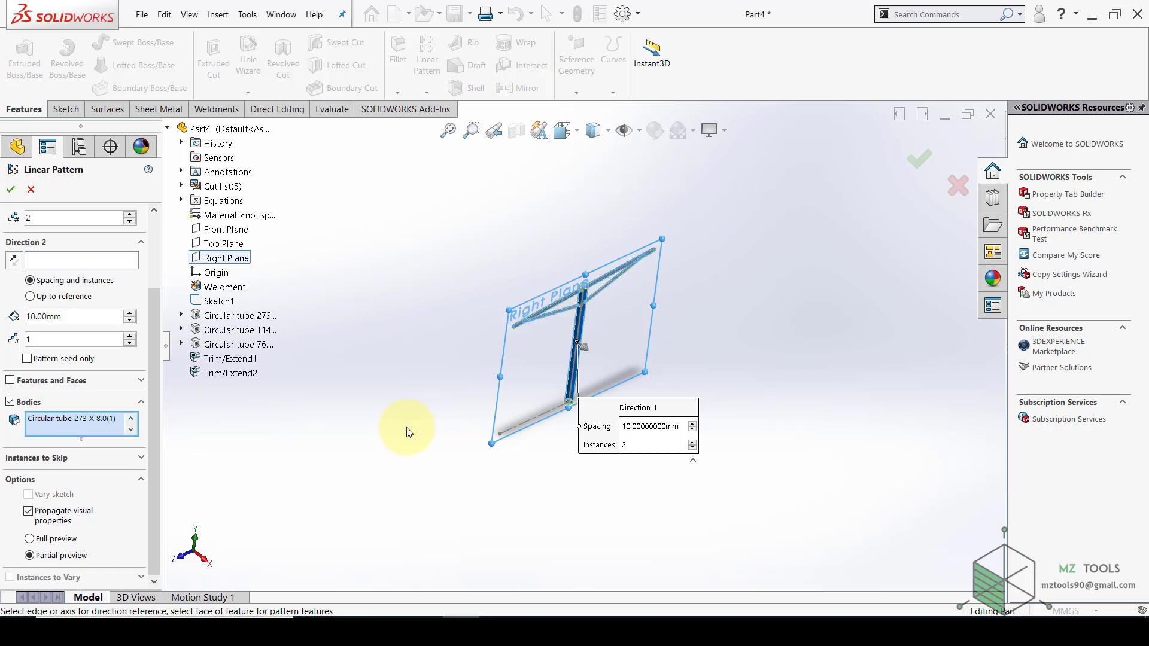
# Link the pattern's Direction 1 spacing to the "C to C" global variable
pyautogui.moveTo(153, 405); pyautogui.dragTo(152, 334)
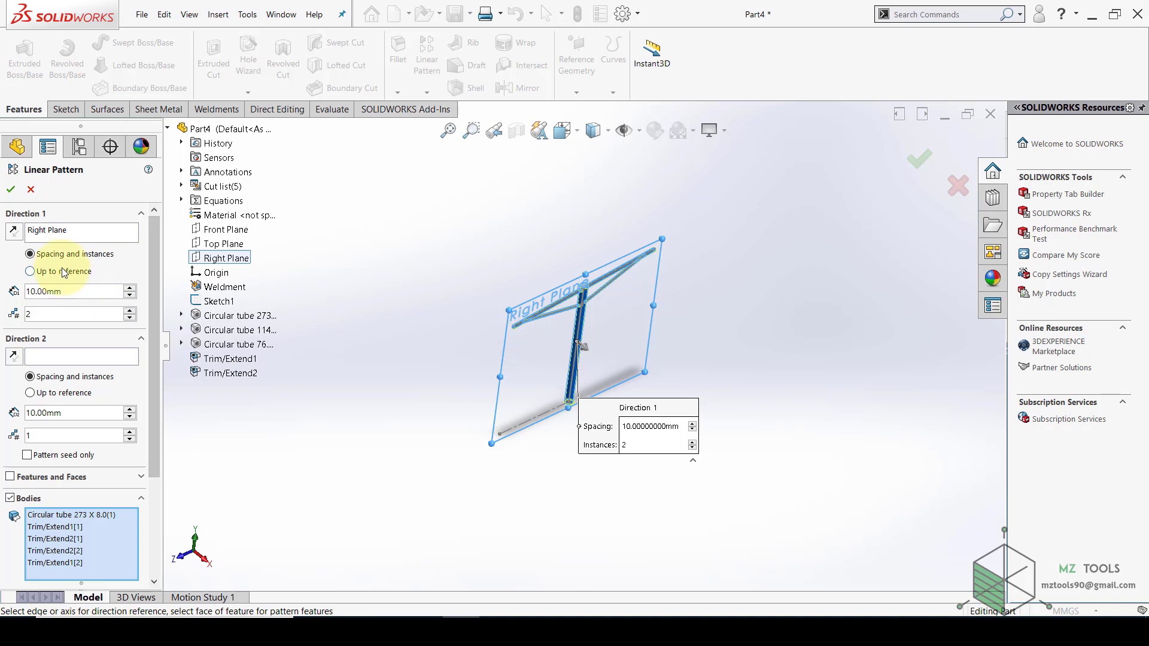
pyautogui.click(88, 291)
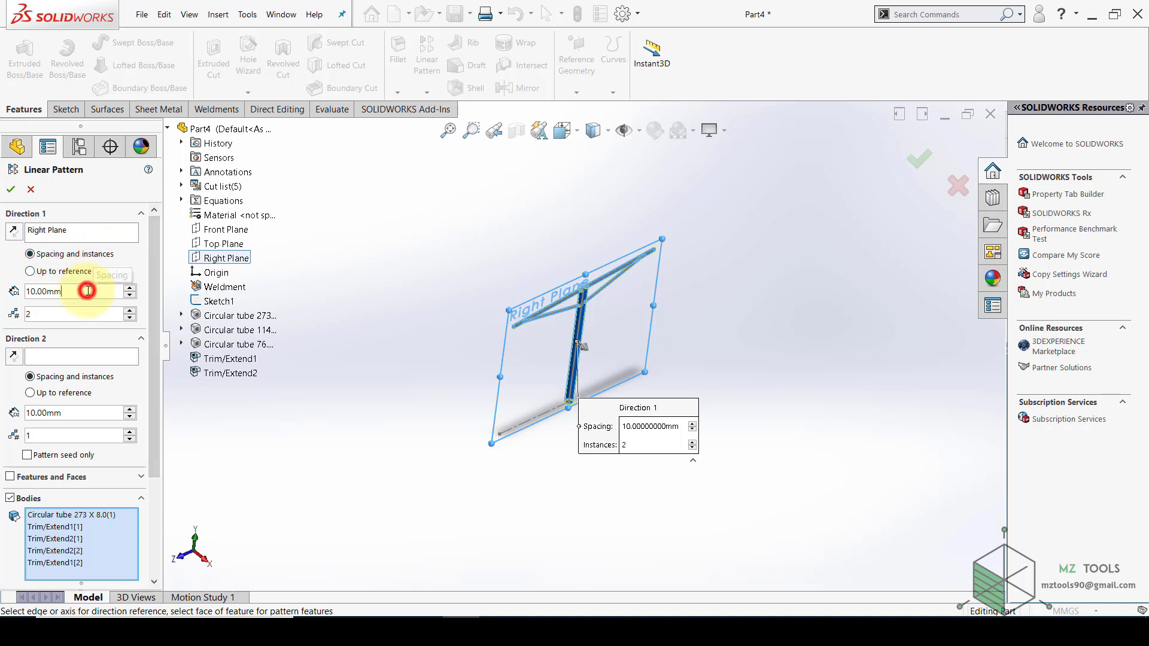
pyautogui.doubleClick(88, 291)
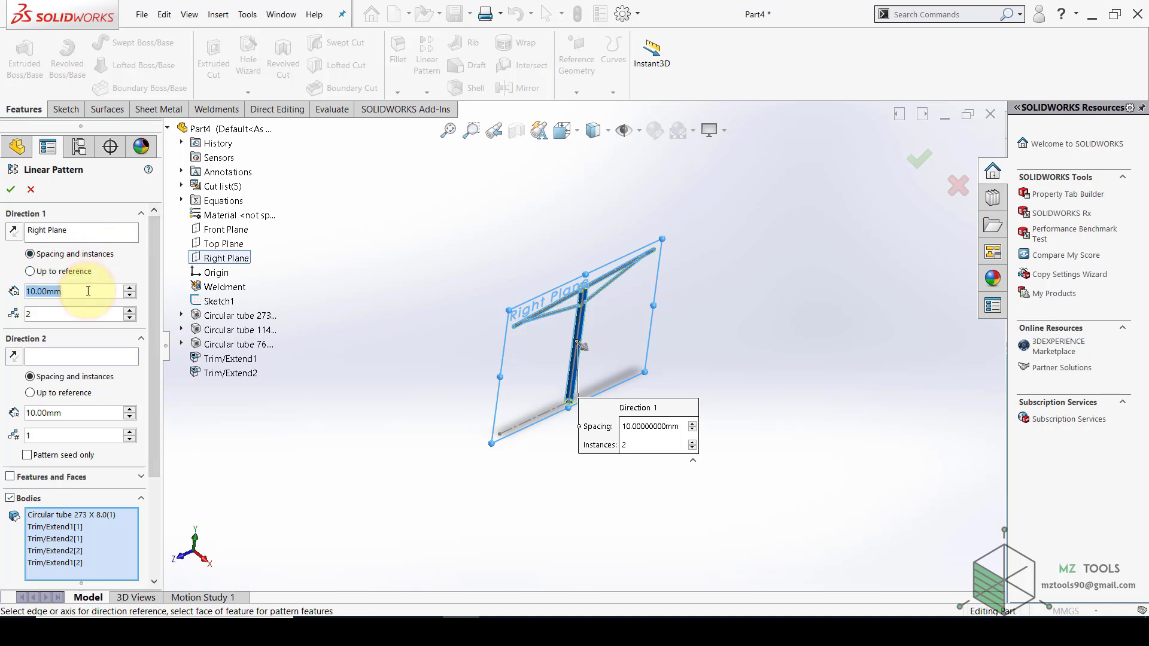
pyautogui.write('=')
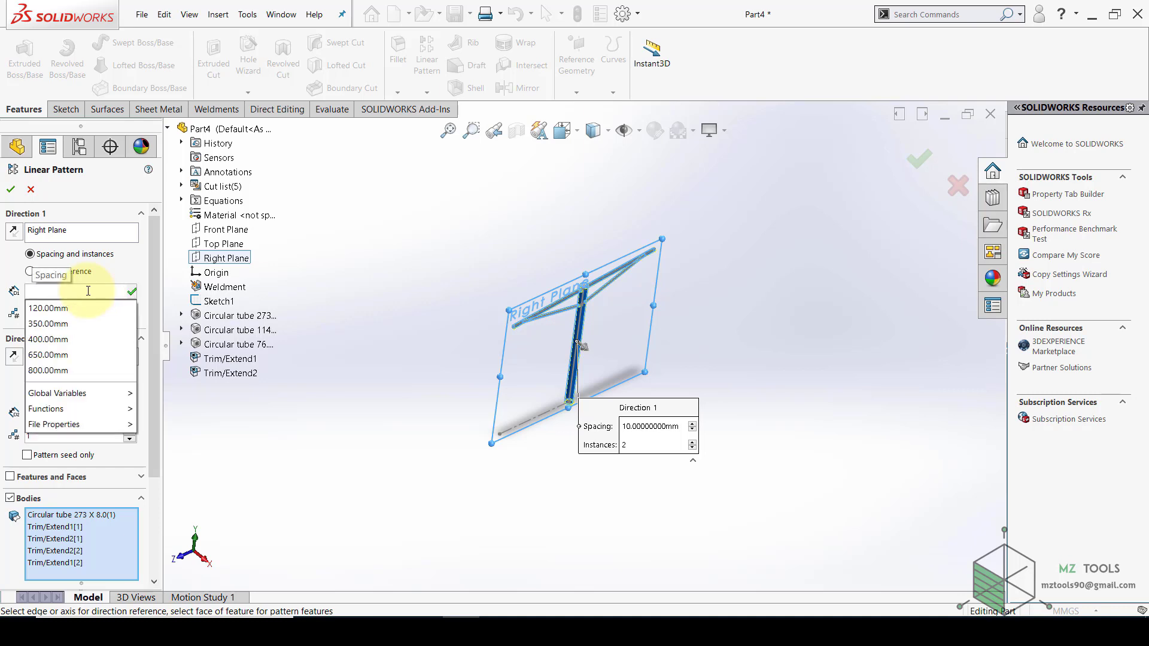
pyautogui.moveTo(93, 309)
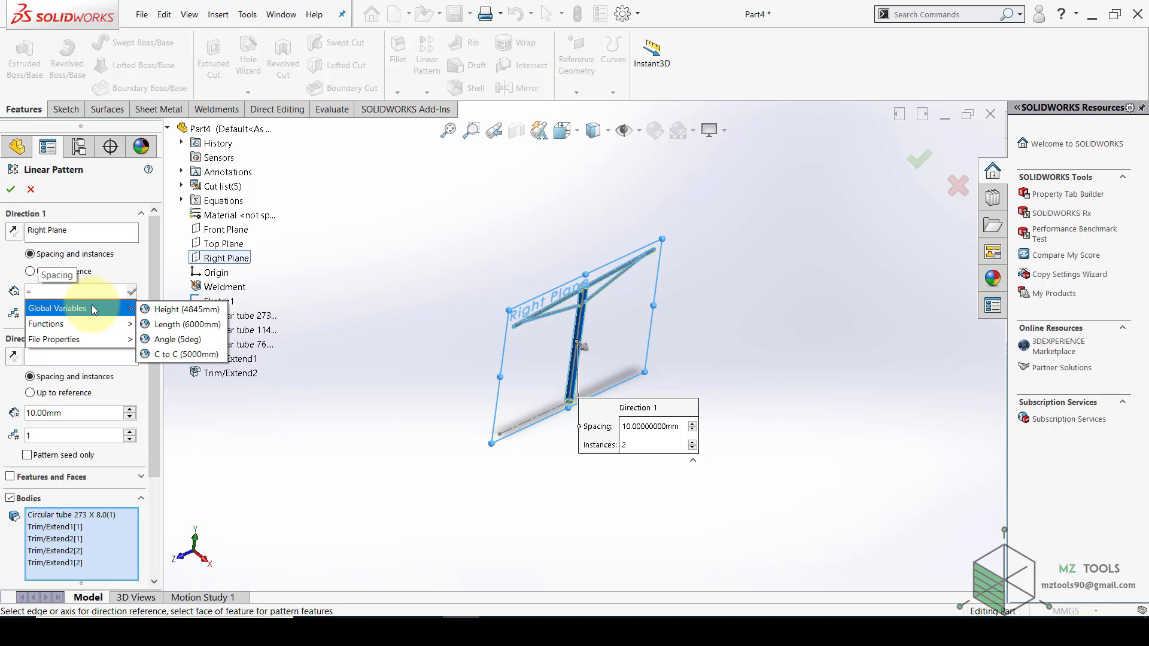
pyautogui.click(166, 354)
pyautogui.click(162, 357)
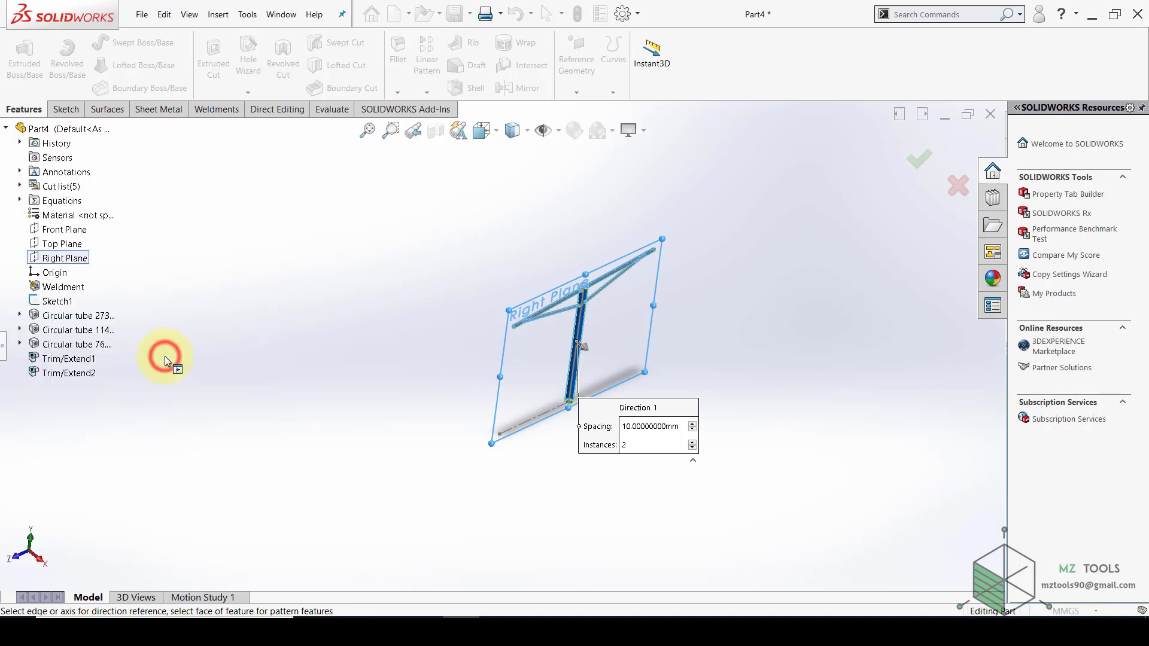
pyautogui.click(4, 353)
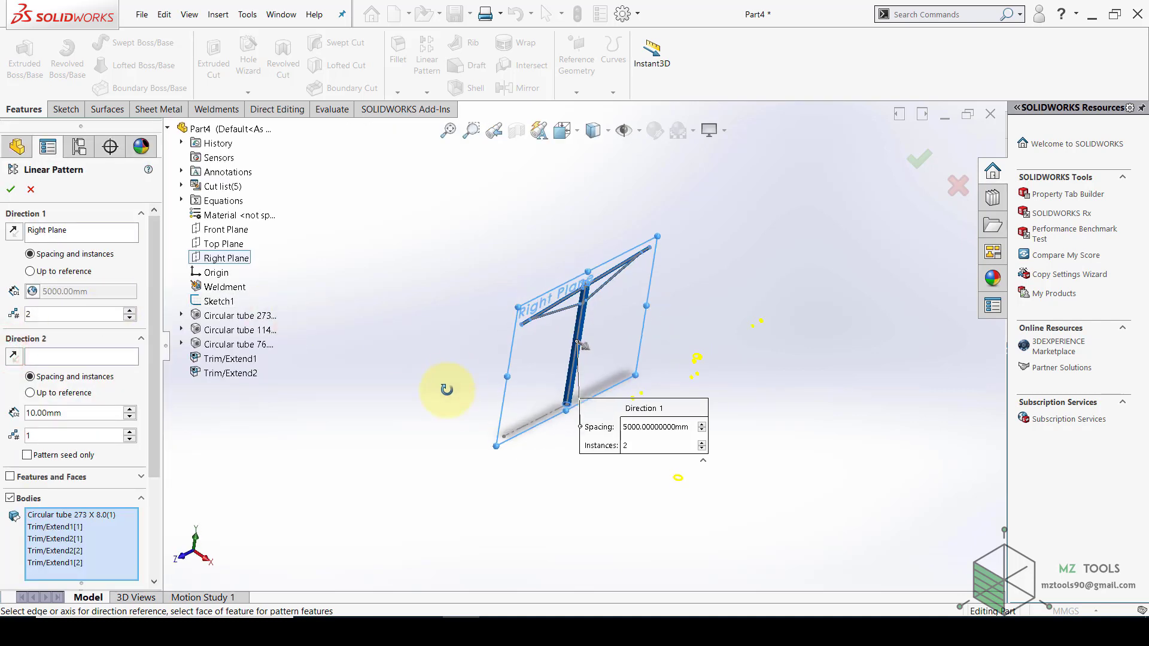
# Apply the linear pattern with 2 instances and show both frames in isometric view
pyautogui.click(12, 190)
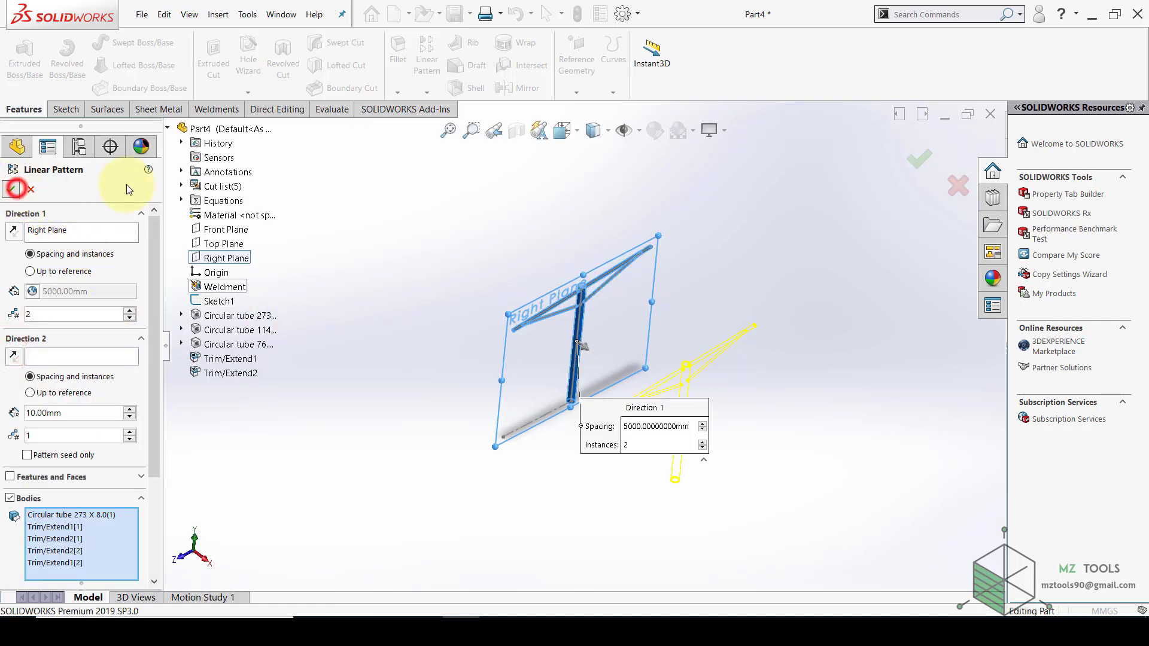
pyautogui.click(449, 130)
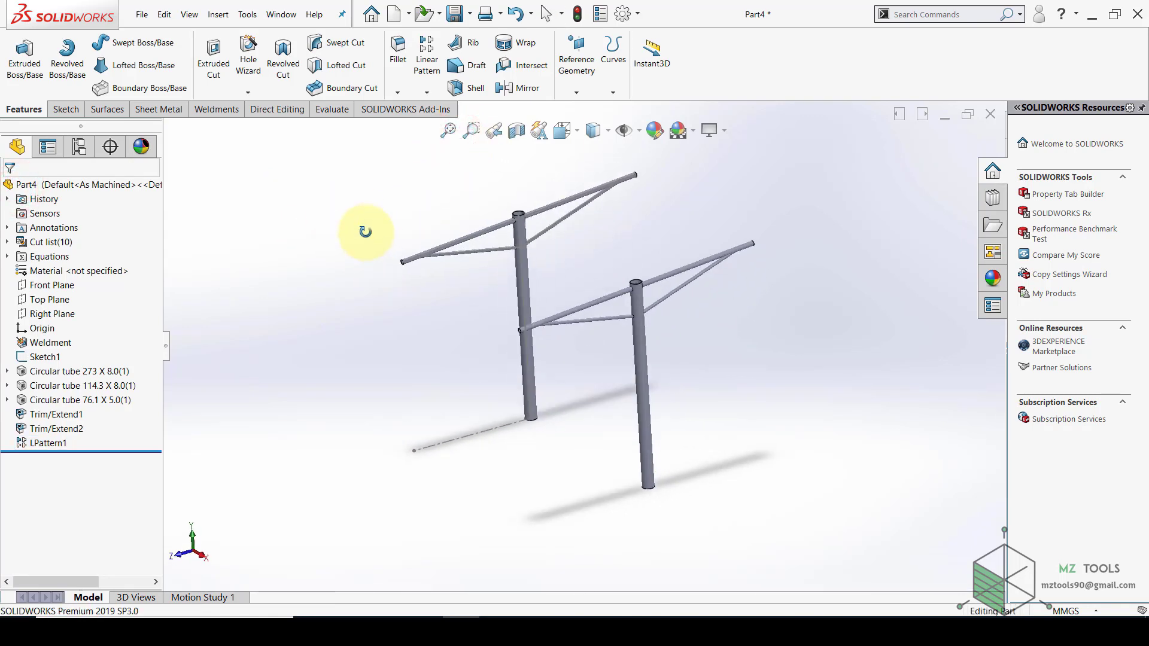
pyautogui.press('space')
pyautogui.click(425, 364)
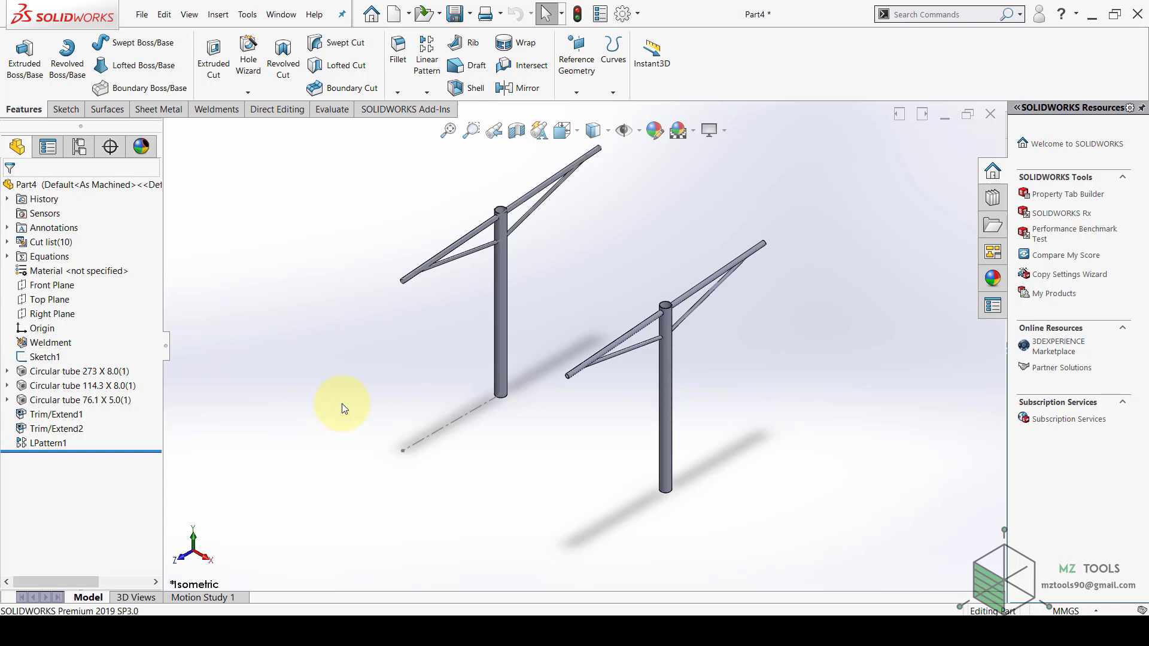
# Create a new part and set its units to MMGS (millimeter, gram, second)
pyautogui.click(394, 13)
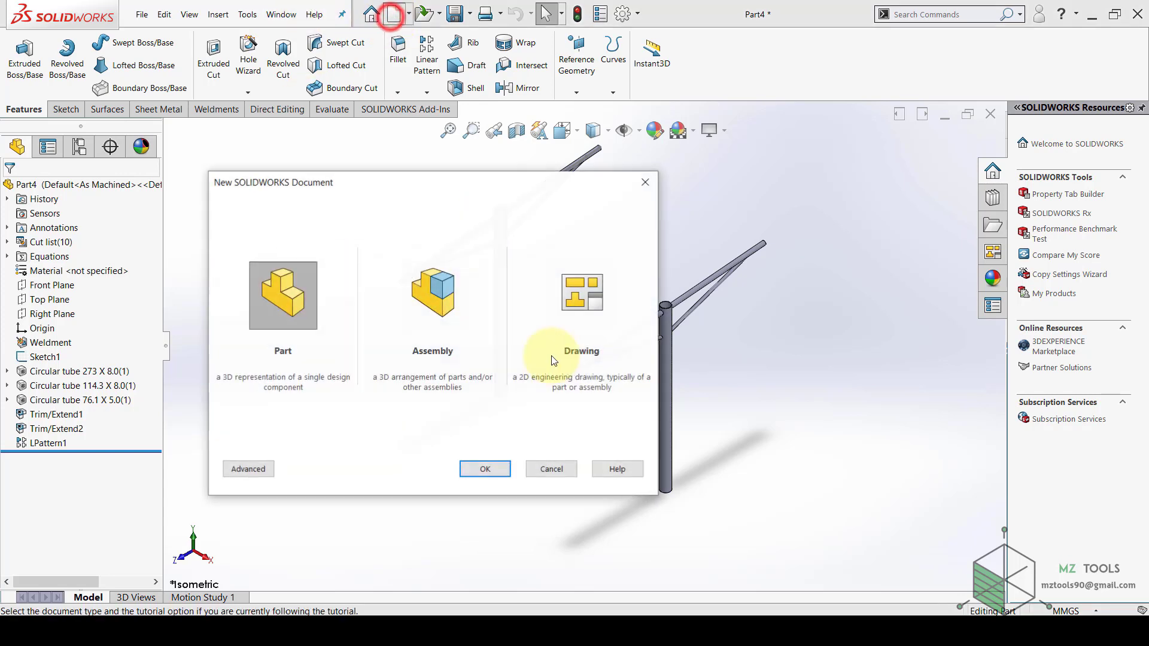
pyautogui.click(485, 471)
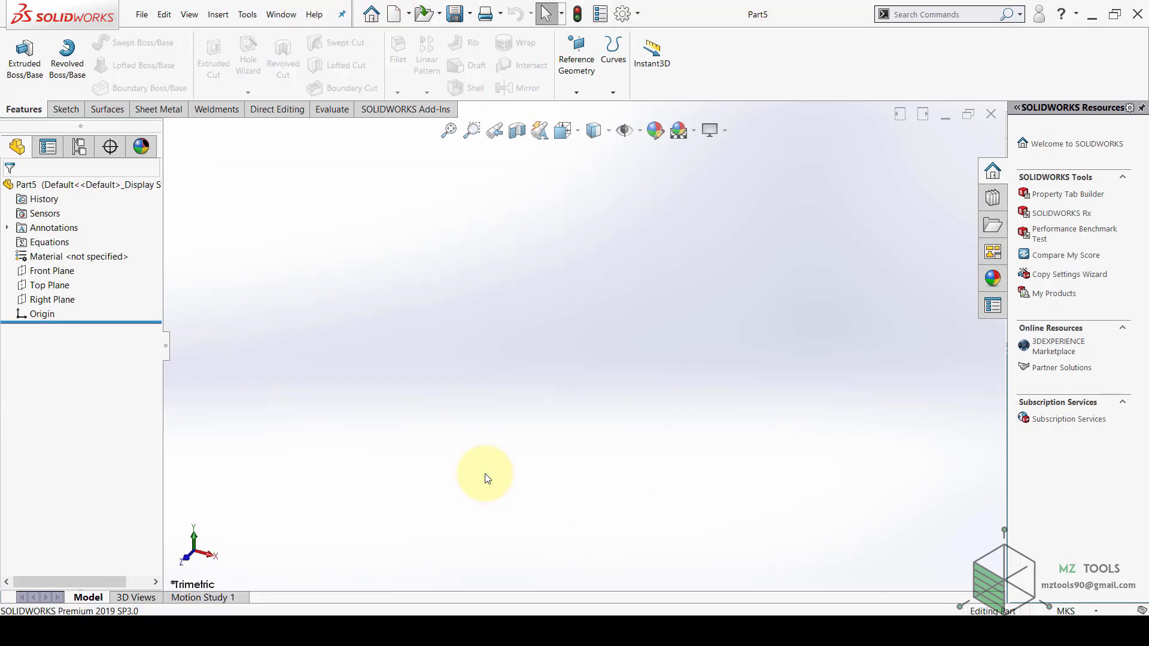
pyautogui.click(1064, 610)
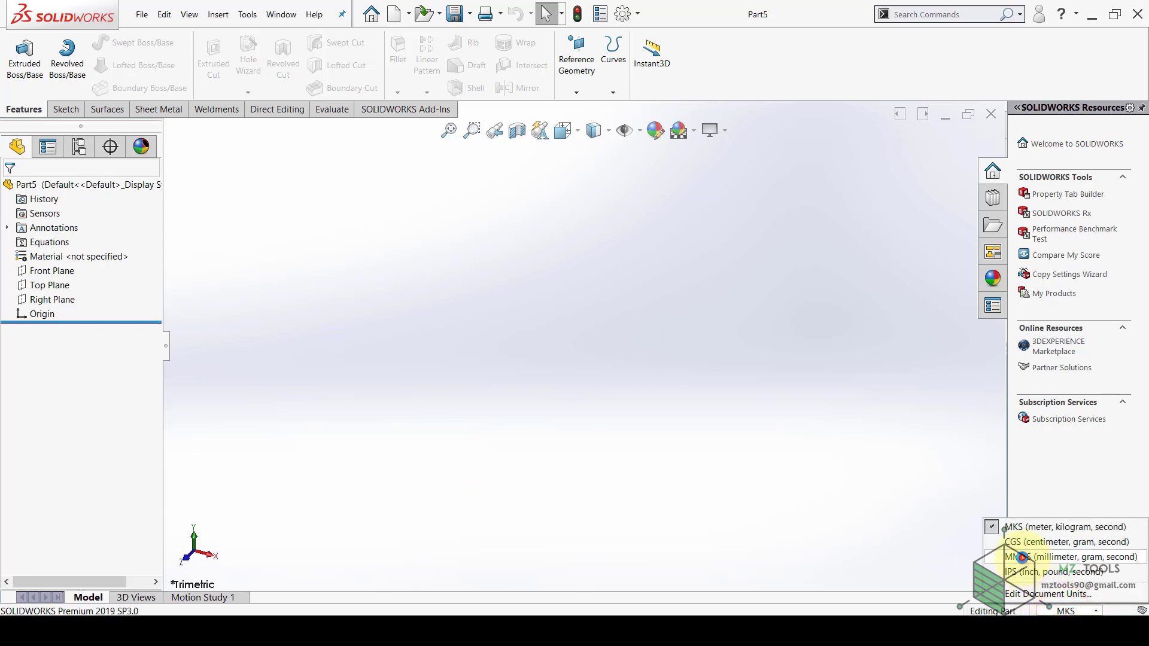
pyautogui.click(1020, 557)
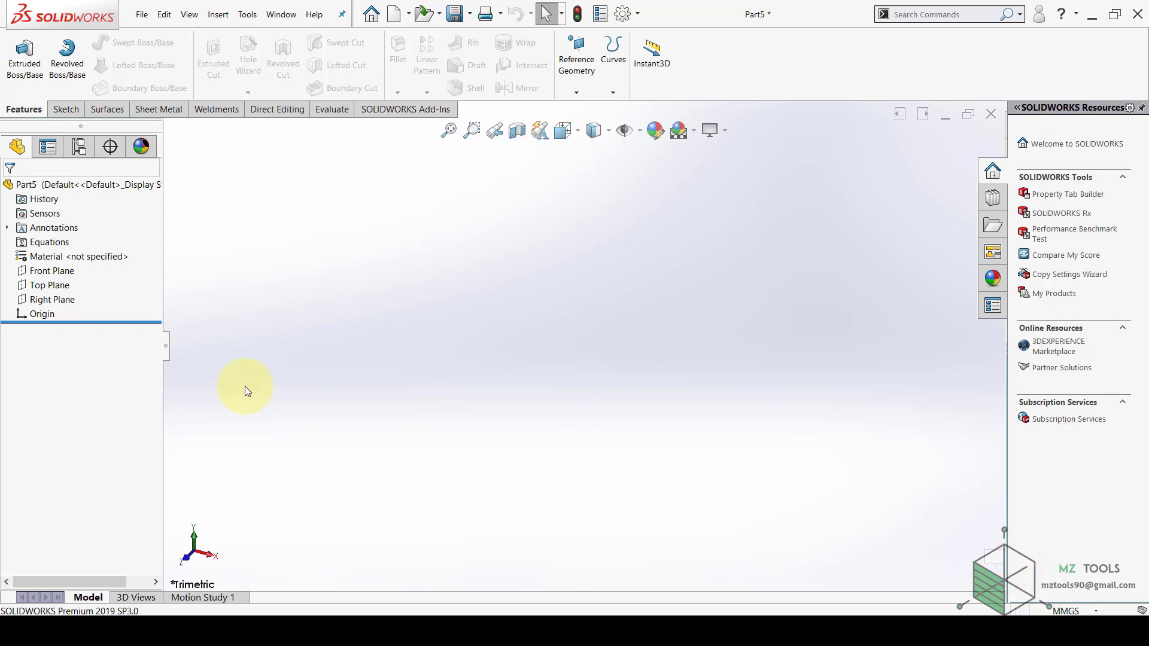
# Sketch a vertical line about 99 mm long centred on the Front Plane's origin, with a top flange about 53 mm and downward lip about 22 mm
pyautogui.click(62, 271)
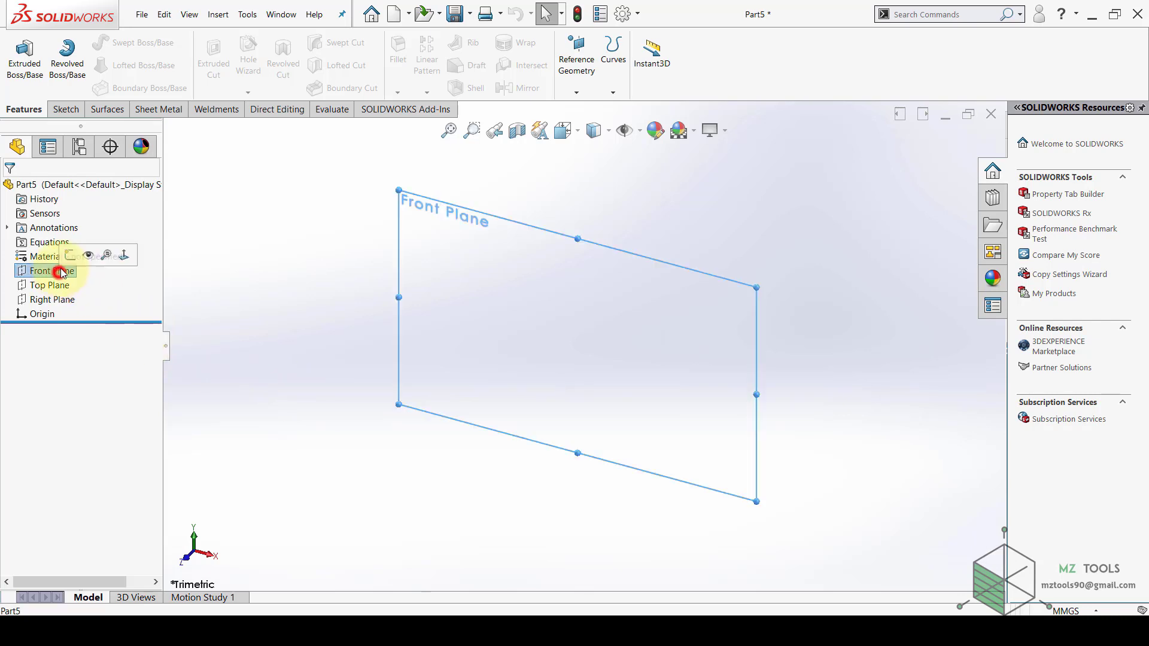
pyautogui.click(68, 258)
pyautogui.click(107, 41)
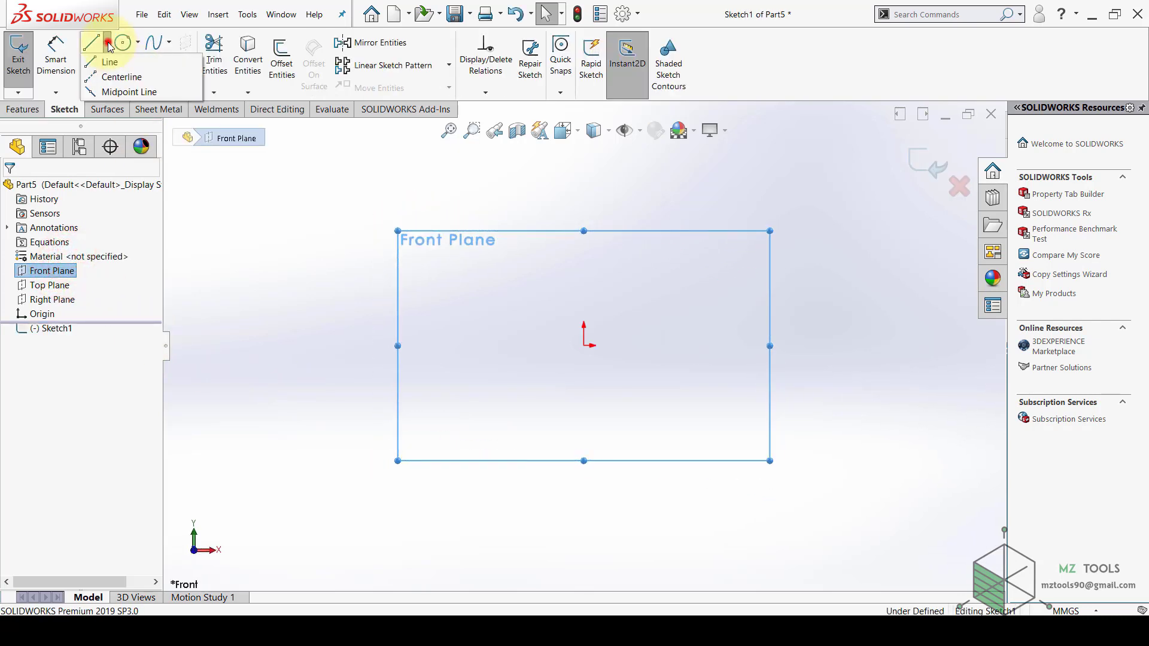
pyautogui.click(107, 91)
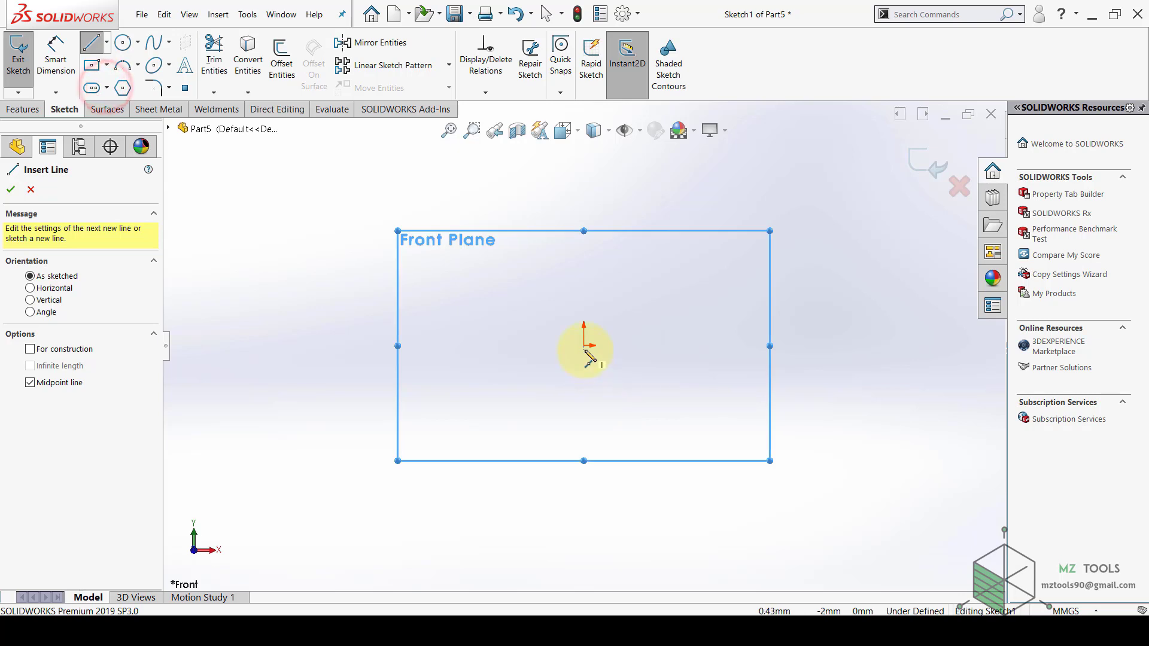
pyautogui.click(584, 346)
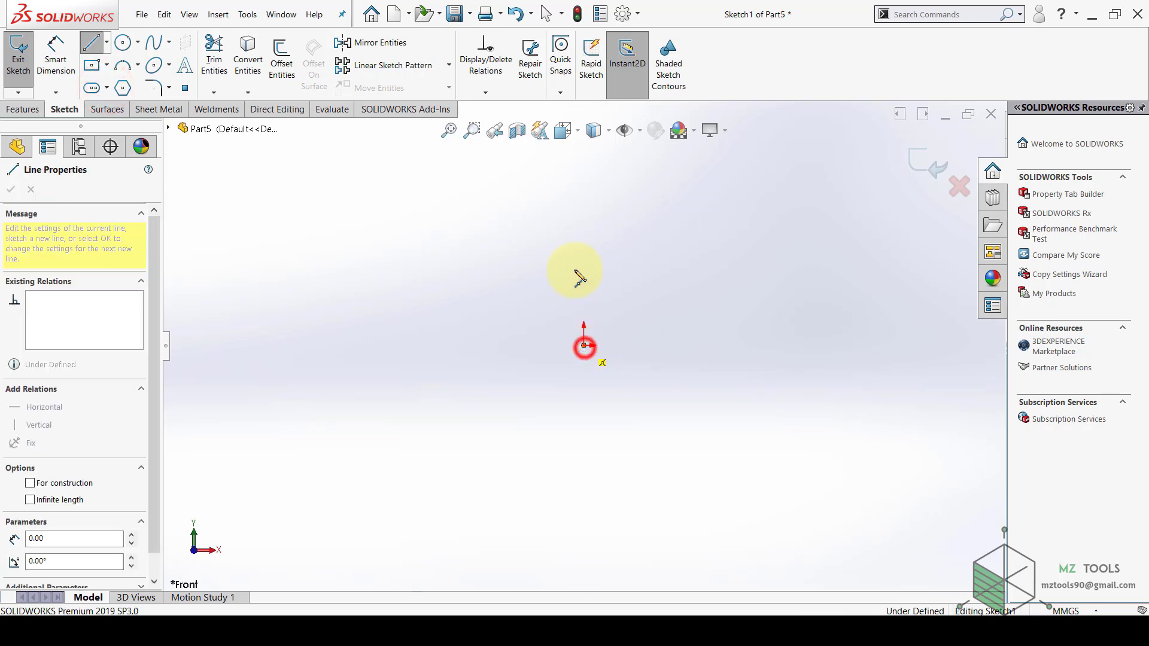
pyautogui.click(584, 242)
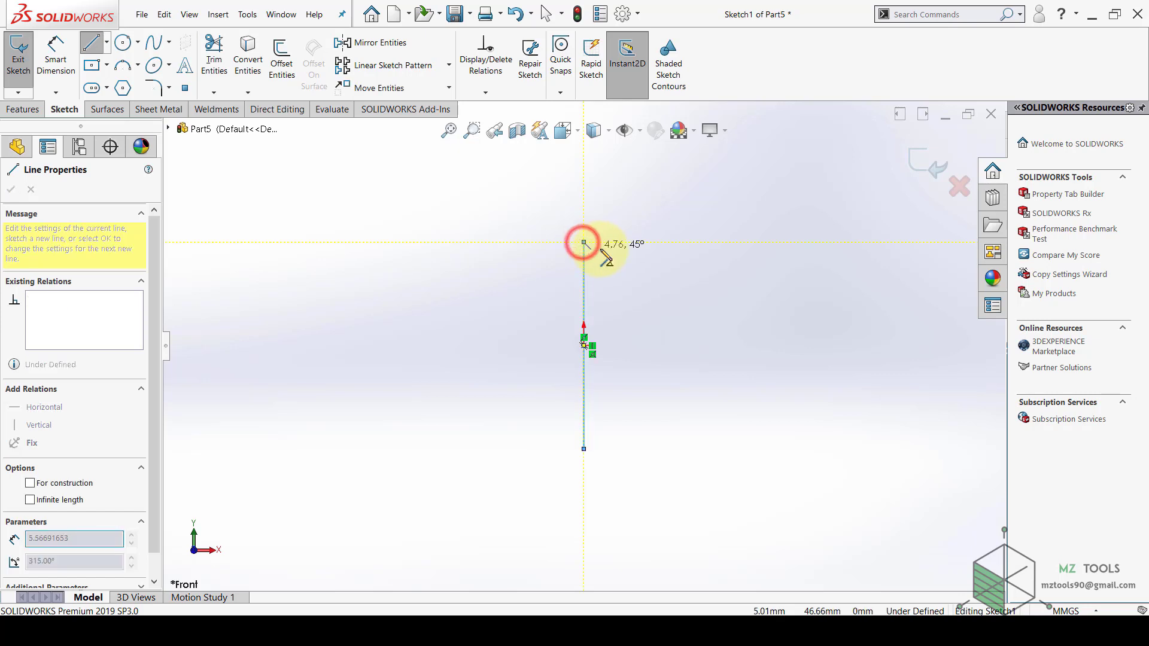
pyautogui.click(653, 242)
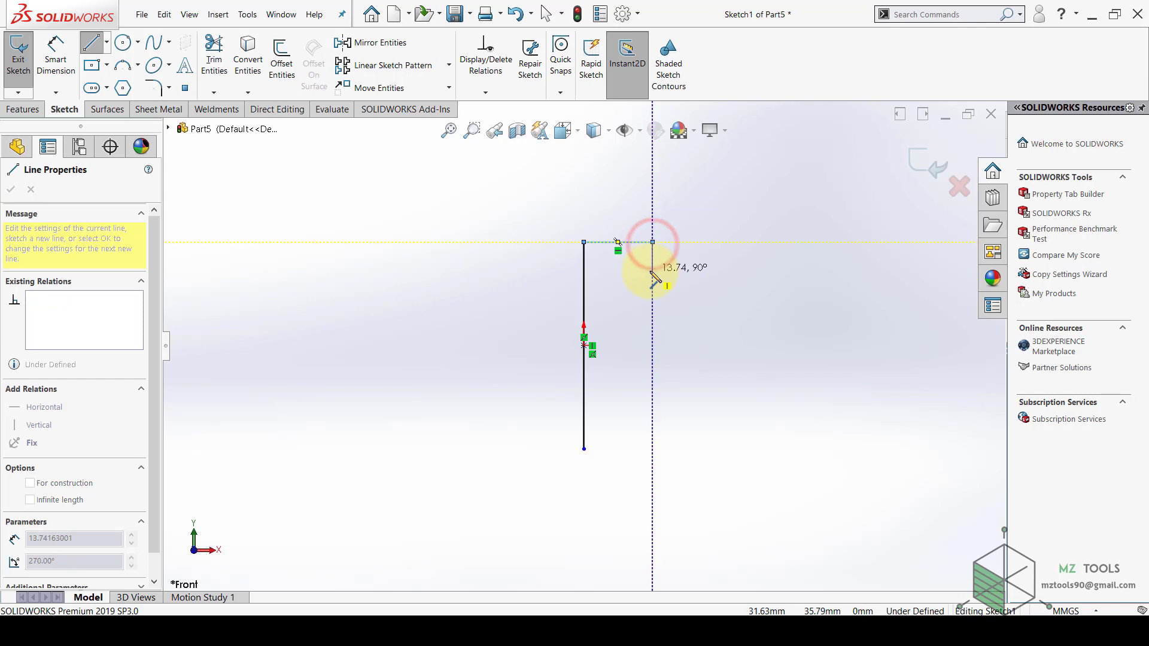
pyautogui.click(653, 272)
pyautogui.press('Escape')
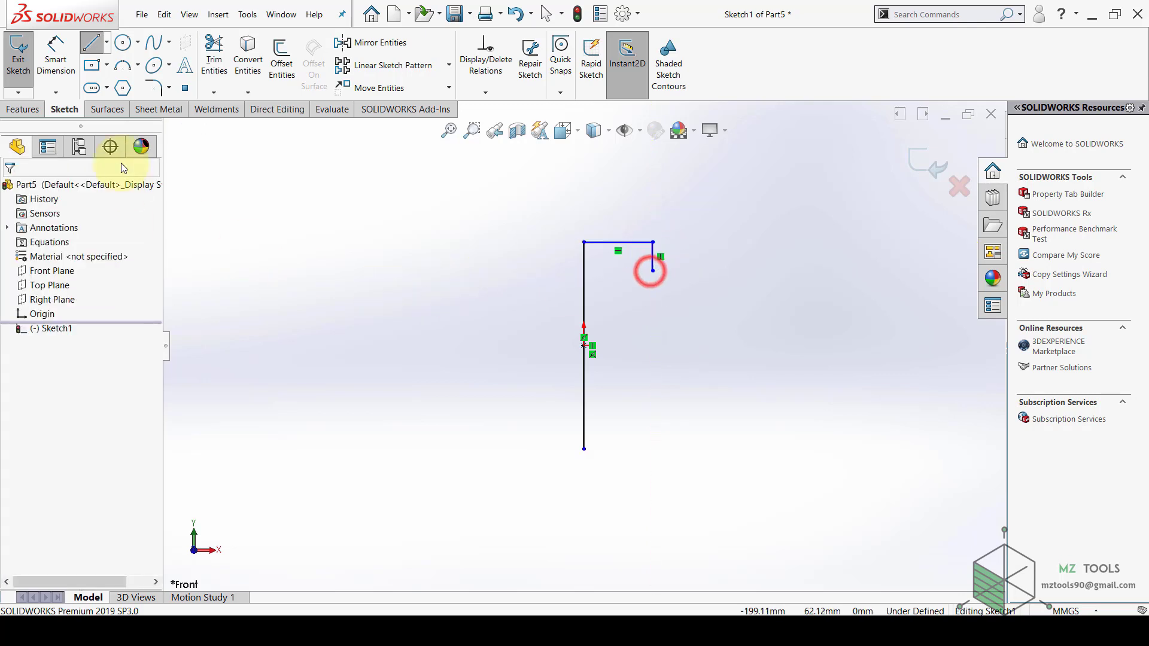
# Dimension the long vertical web line to 160 mm
pyautogui.click(46, 45)
pyautogui.click(582, 275)
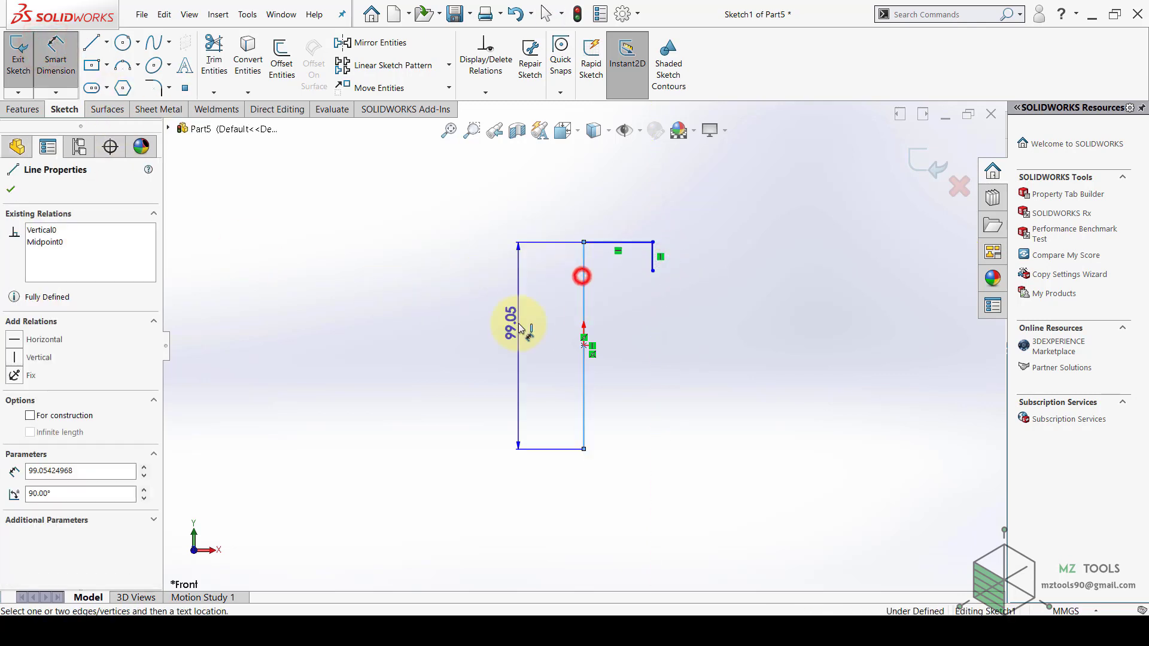
pyautogui.click(518, 323)
pyautogui.write('160')
pyautogui.press('Return')
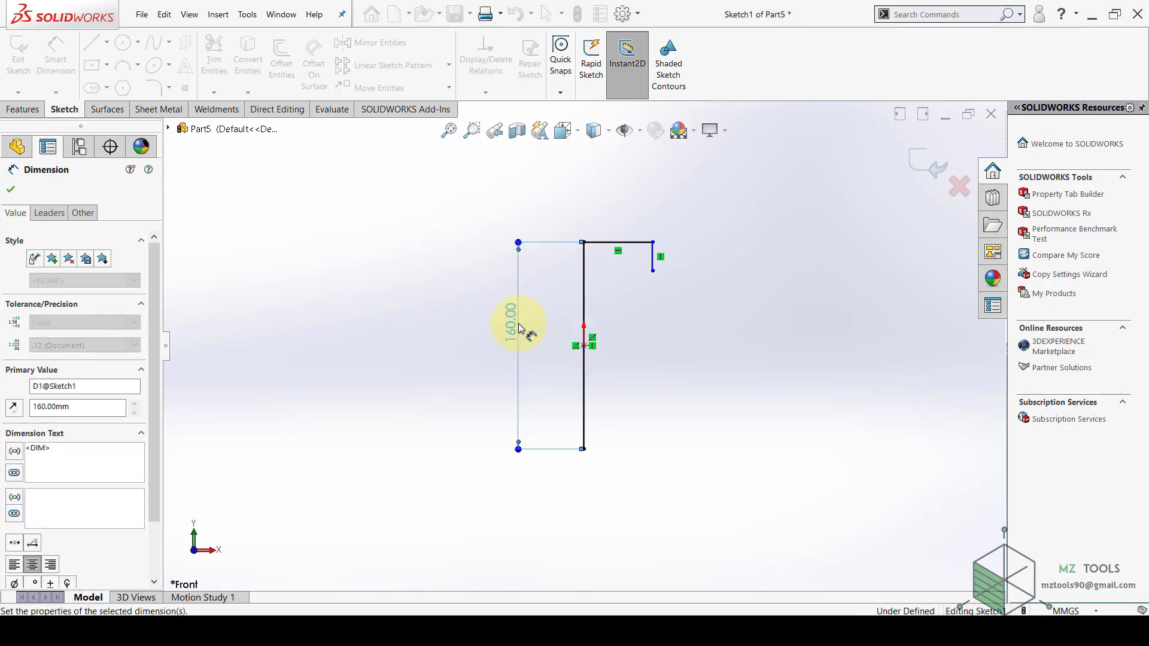
# Dimension the top flange to 70 mm and its downward lip to 40 mm
pyautogui.click(614, 242)
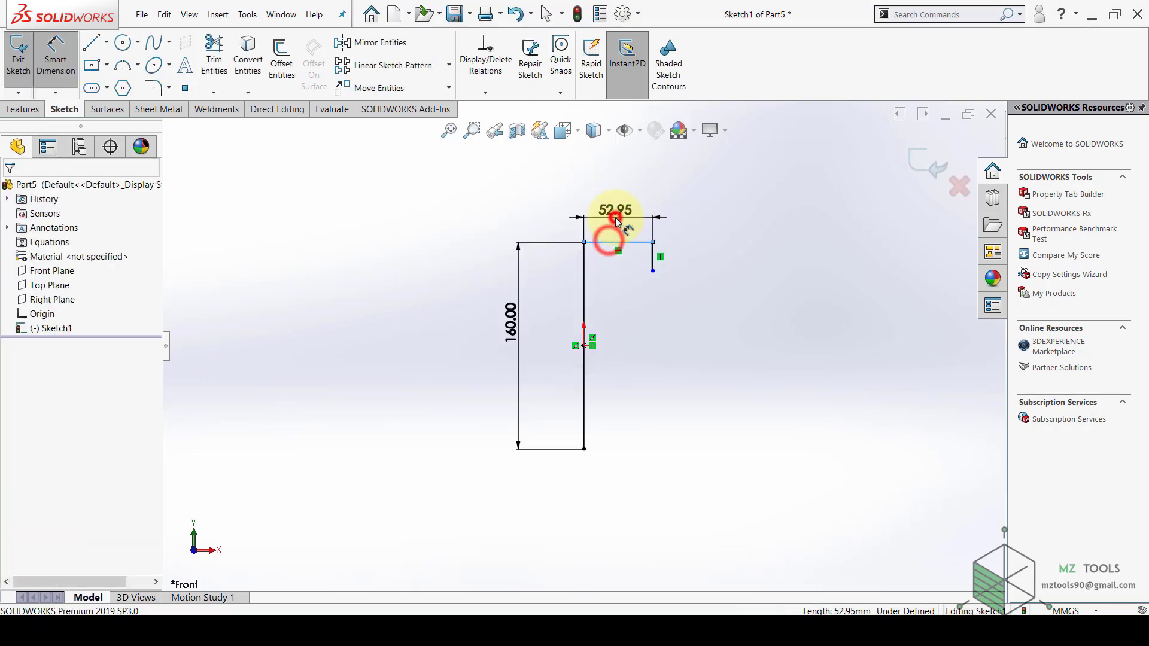
pyautogui.click(616, 220)
pyautogui.write('70')
pyautogui.press('Return')
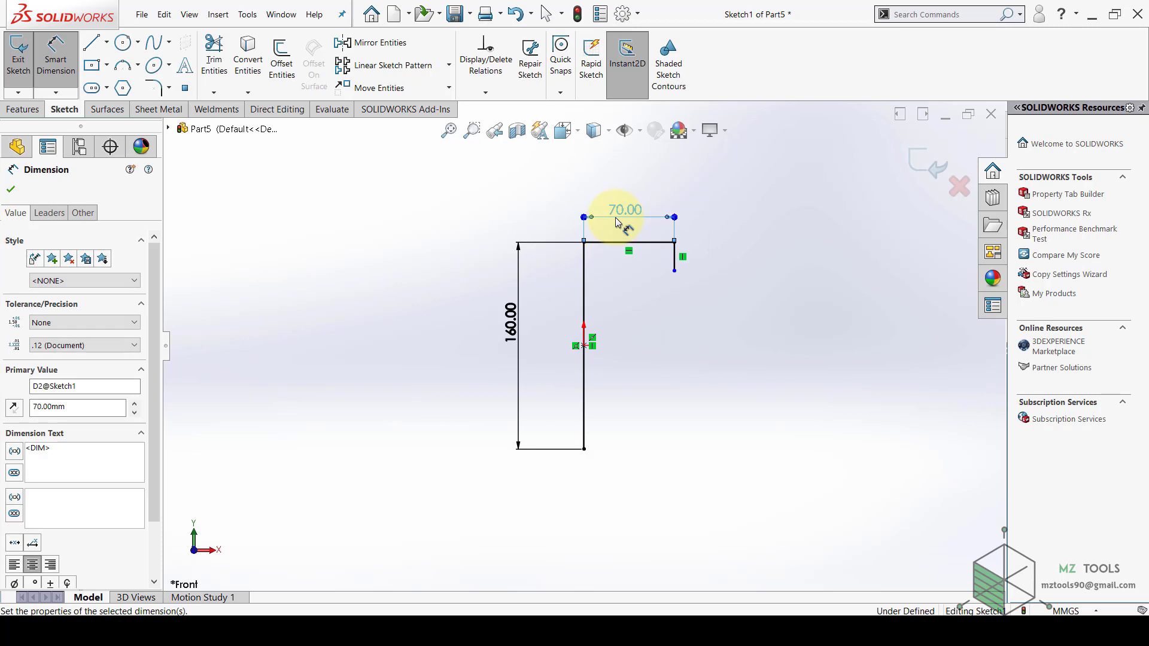
pyautogui.click(675, 259)
pyautogui.click(740, 263)
pyautogui.write('40')
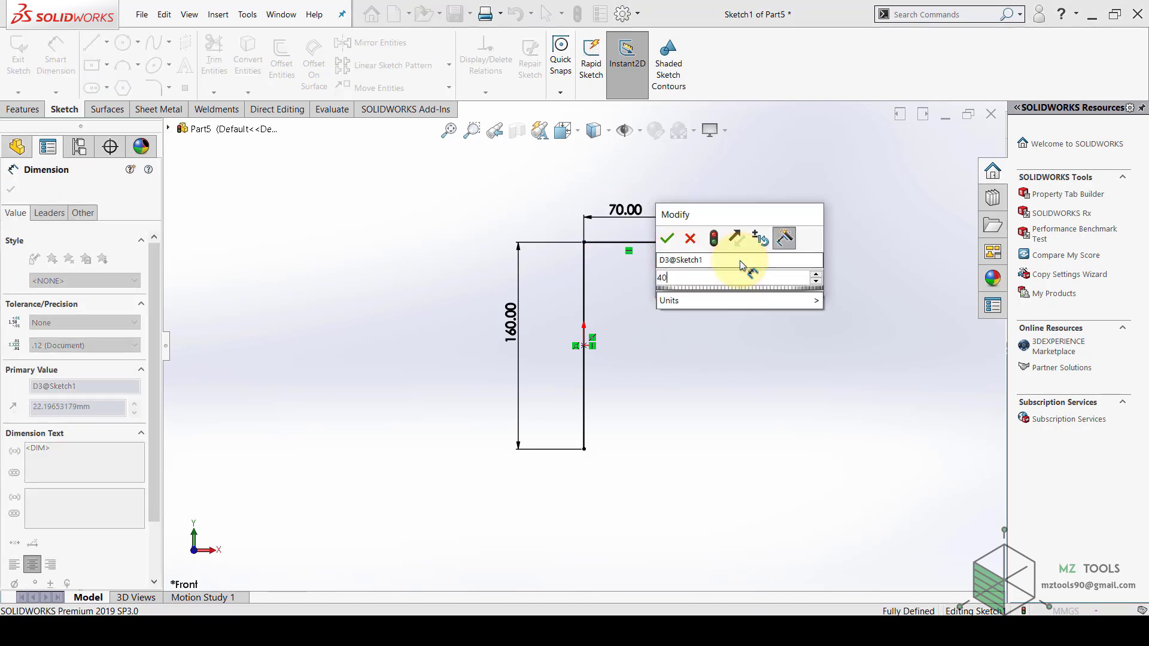
pyautogui.press('Return')
pyautogui.click(55, 51)
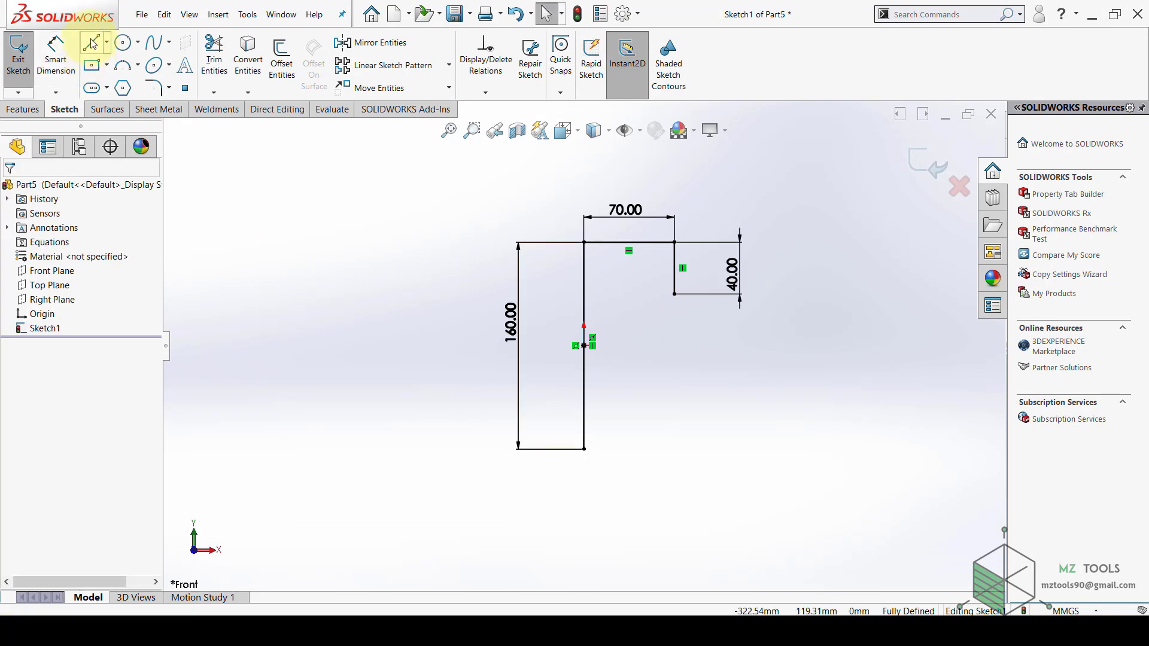
# Sketch a bottom flange about 67 mm long from the web's lower end, with an upward lip about 36 mm long
pyautogui.click(90, 42)
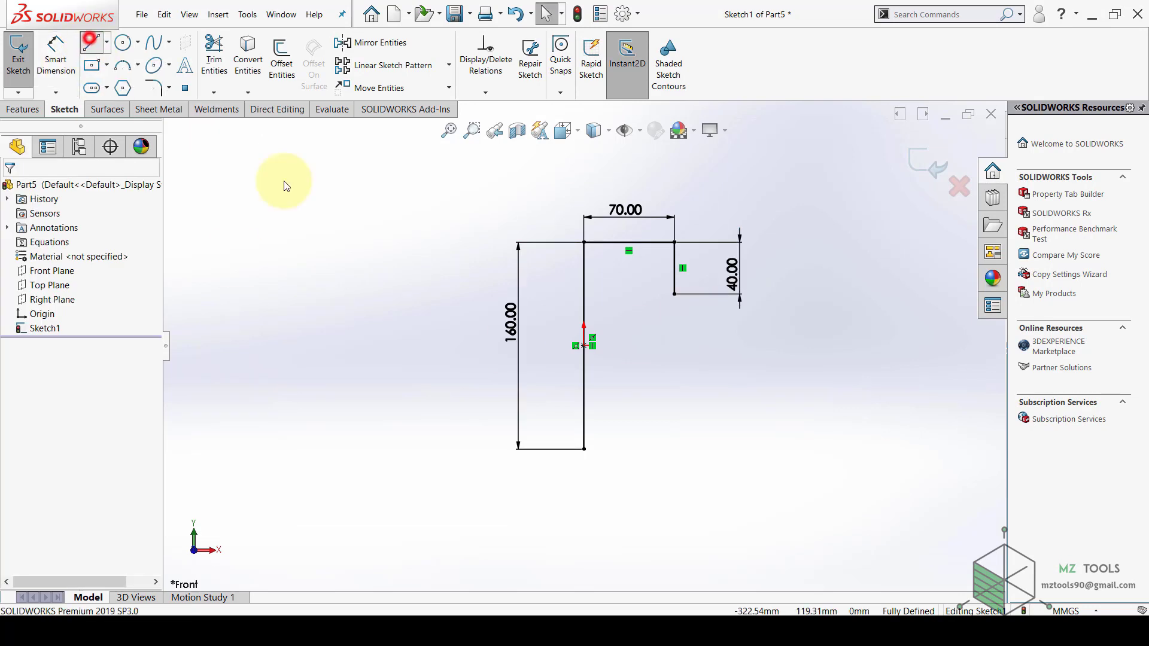
pyautogui.click(584, 449)
pyautogui.click(671, 448)
pyautogui.click(671, 403)
pyautogui.press('Escape')
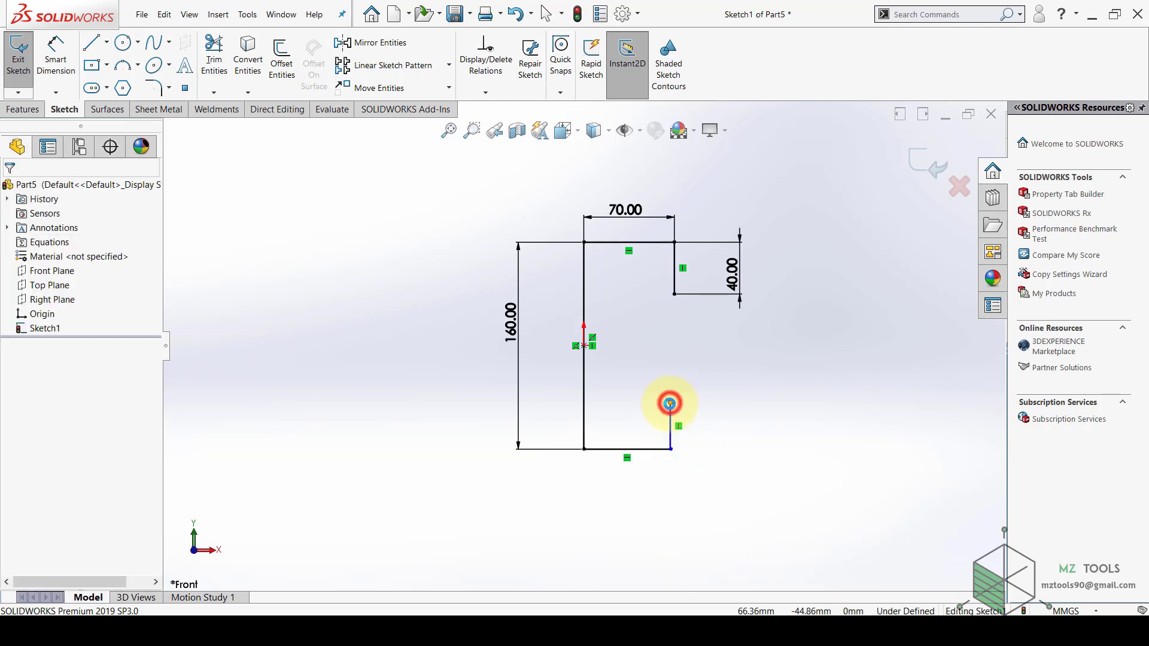
# Add an Equal relation between the bottom and top flange lines
pyautogui.click(654, 448)
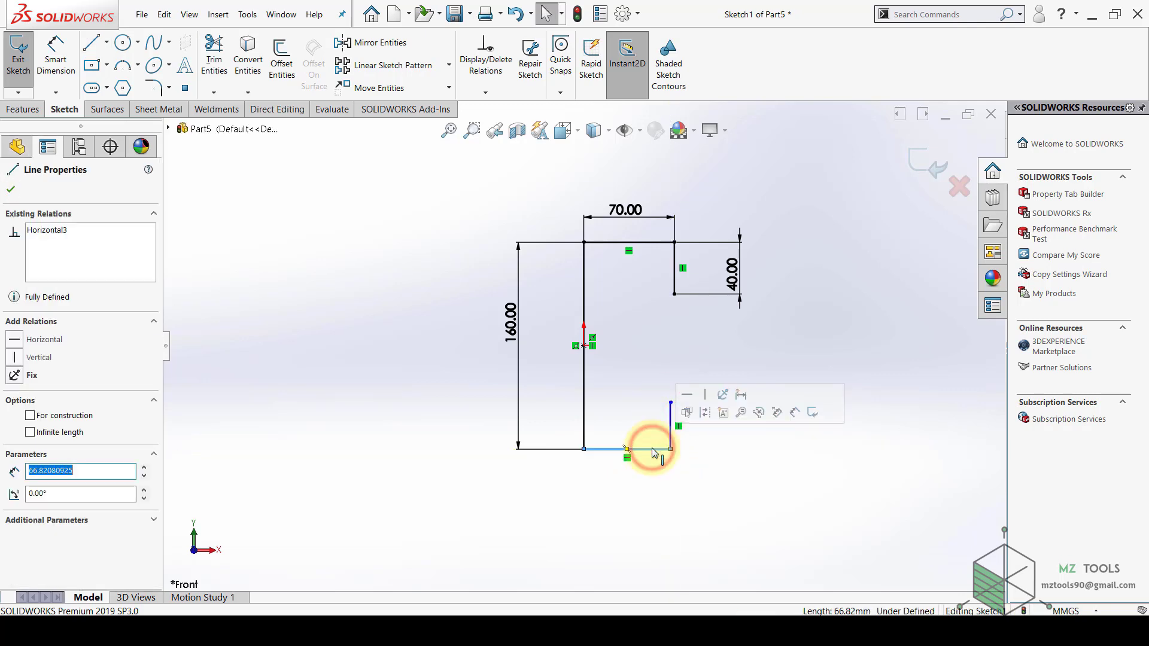
pyautogui.keyDown('ctrl'); pyautogui.click(656, 244); pyautogui.keyUp('ctrl')
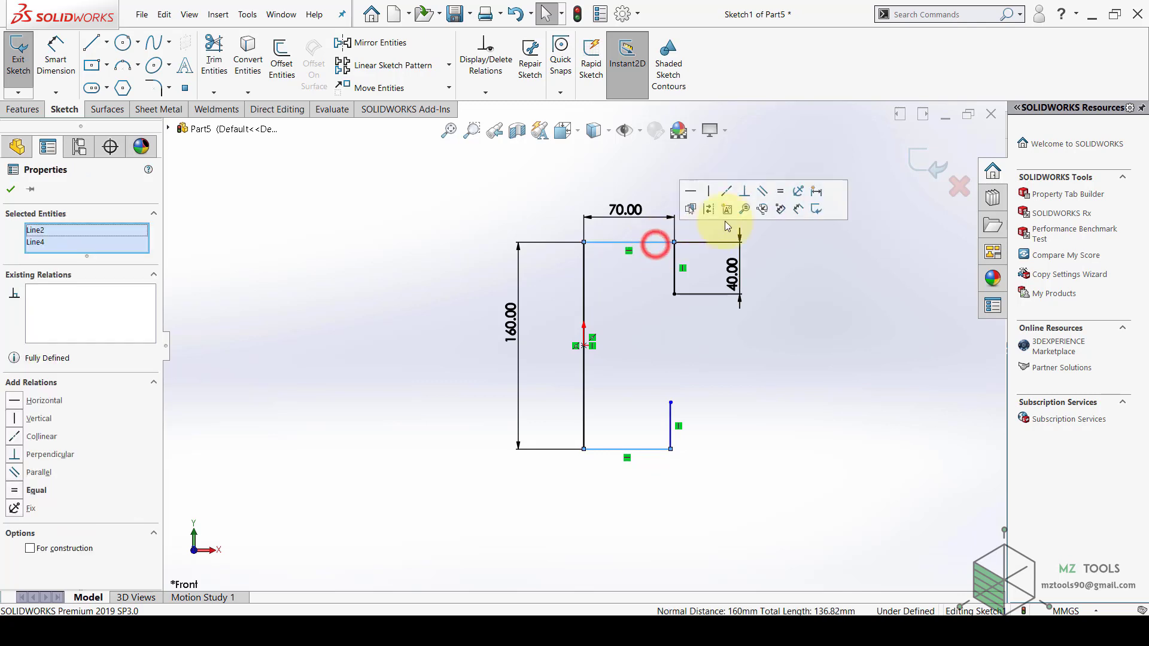
pyautogui.click(779, 195)
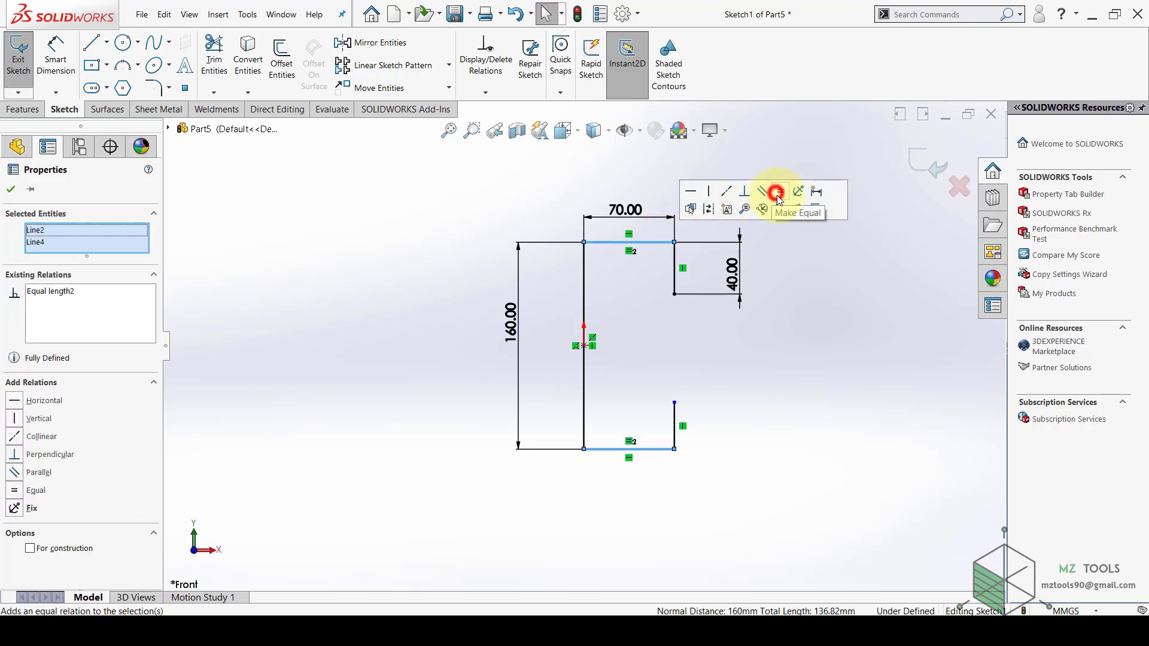
pyautogui.click(682, 326)
# Add an Equal relation between the lower and upper lip lines
pyautogui.click(675, 416)
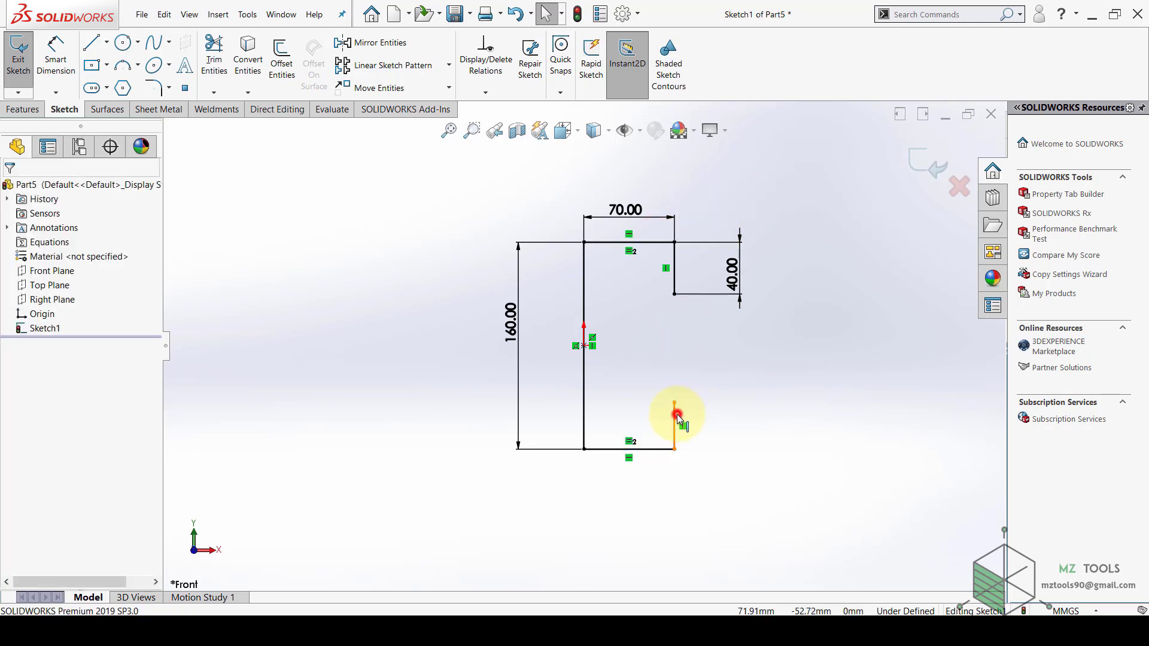
pyautogui.keyDown('ctrl'); pyautogui.click(674, 288); pyautogui.keyUp('ctrl')
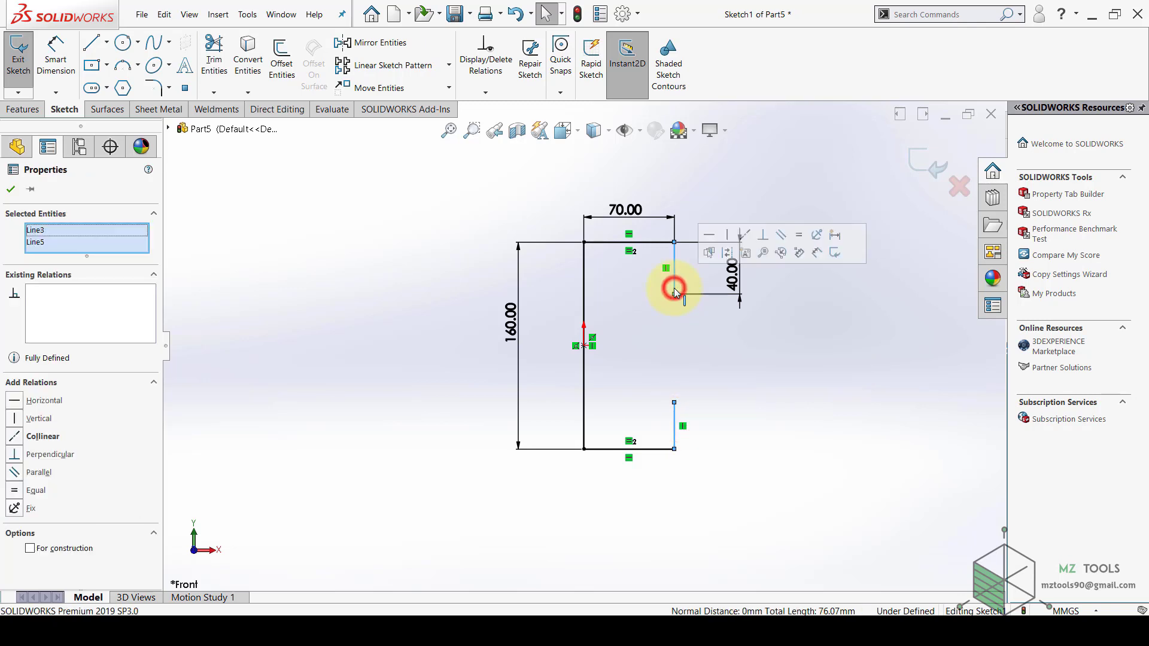
pyautogui.click(795, 238)
pyautogui.click(778, 379)
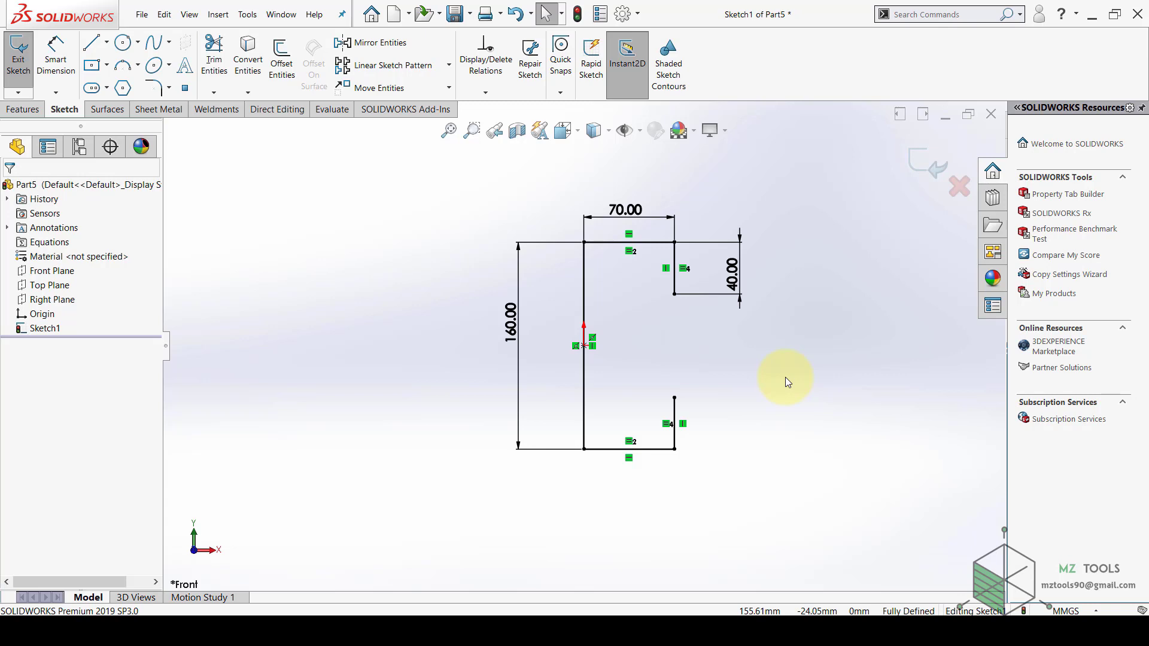
# Fillet the four corners of the C-channel outline with an 8 mm radius
pyautogui.click(154, 91)
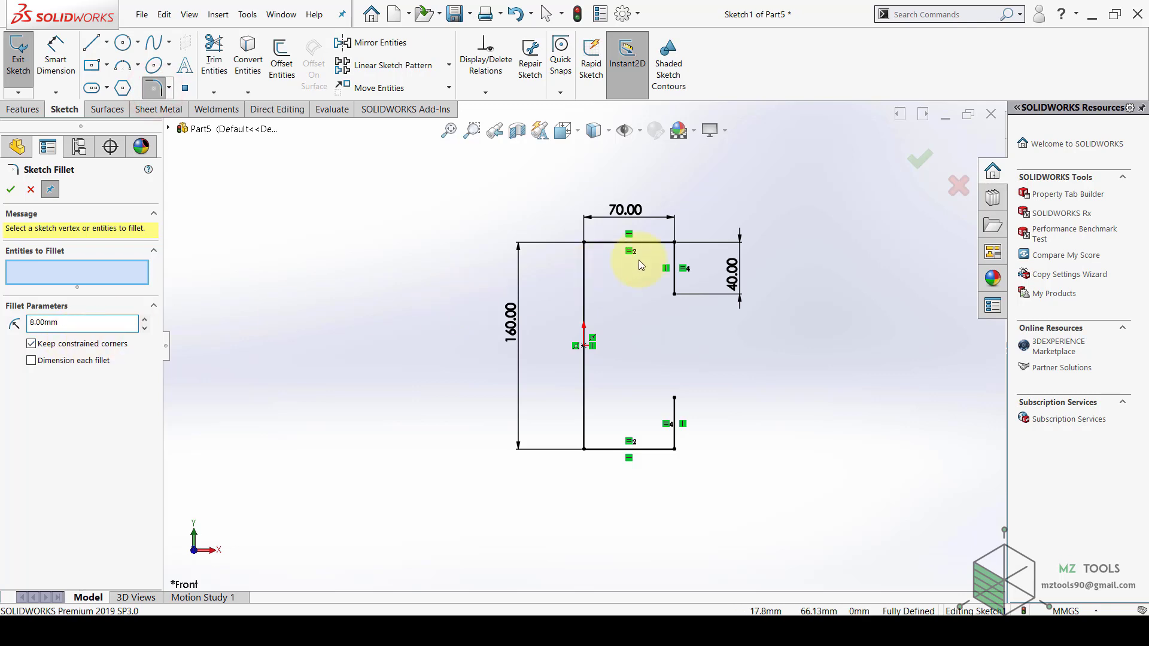
pyautogui.click(675, 244)
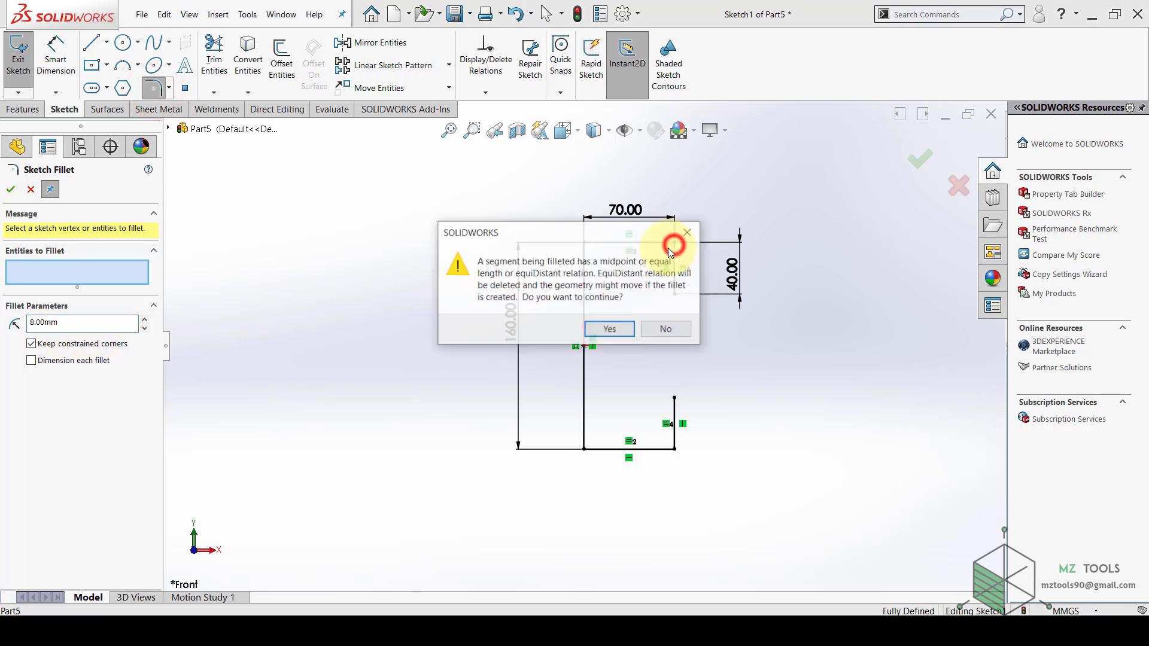
pyautogui.click(598, 327)
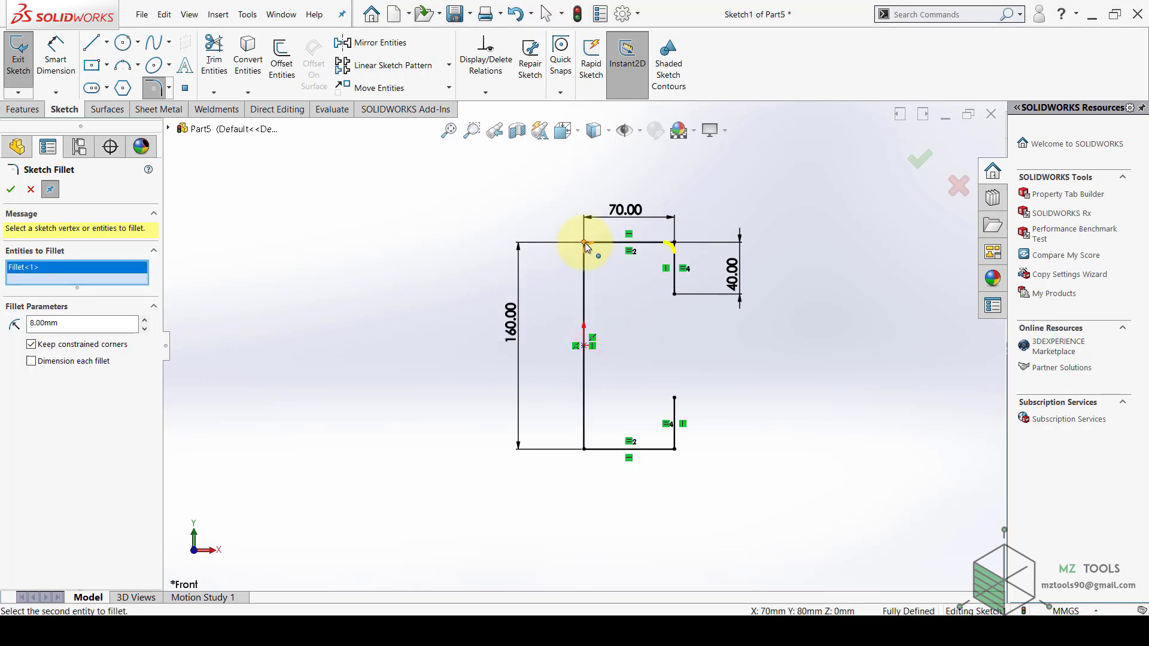
pyautogui.click(585, 243)
pyautogui.click(610, 329)
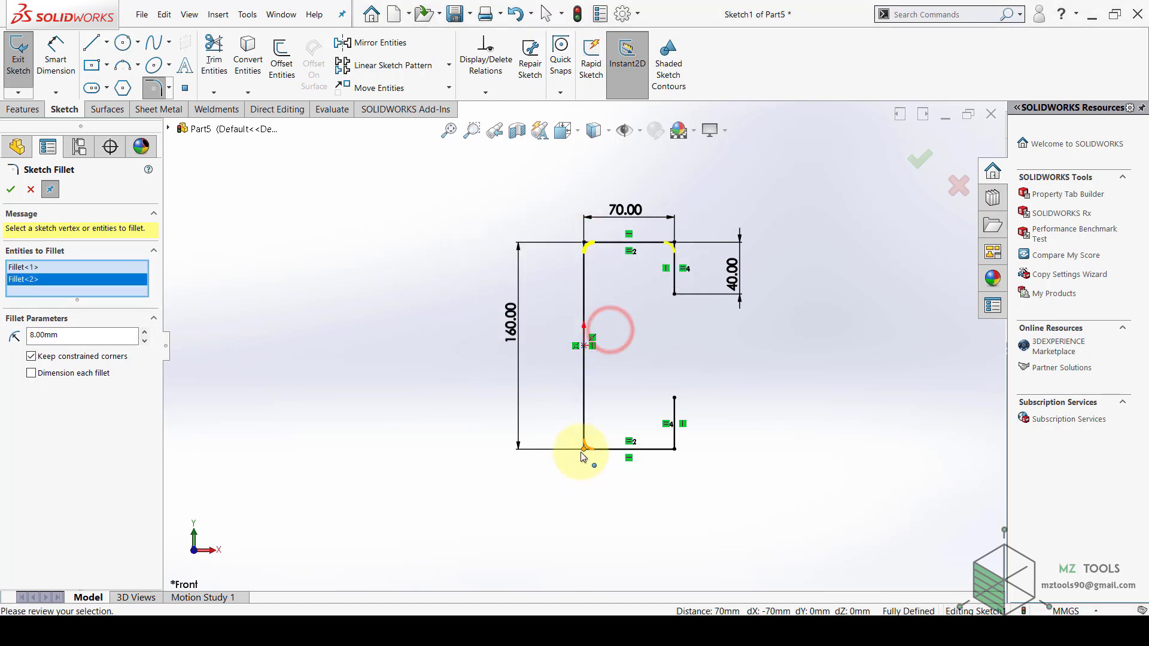
pyautogui.click(584, 449)
pyautogui.click(609, 329)
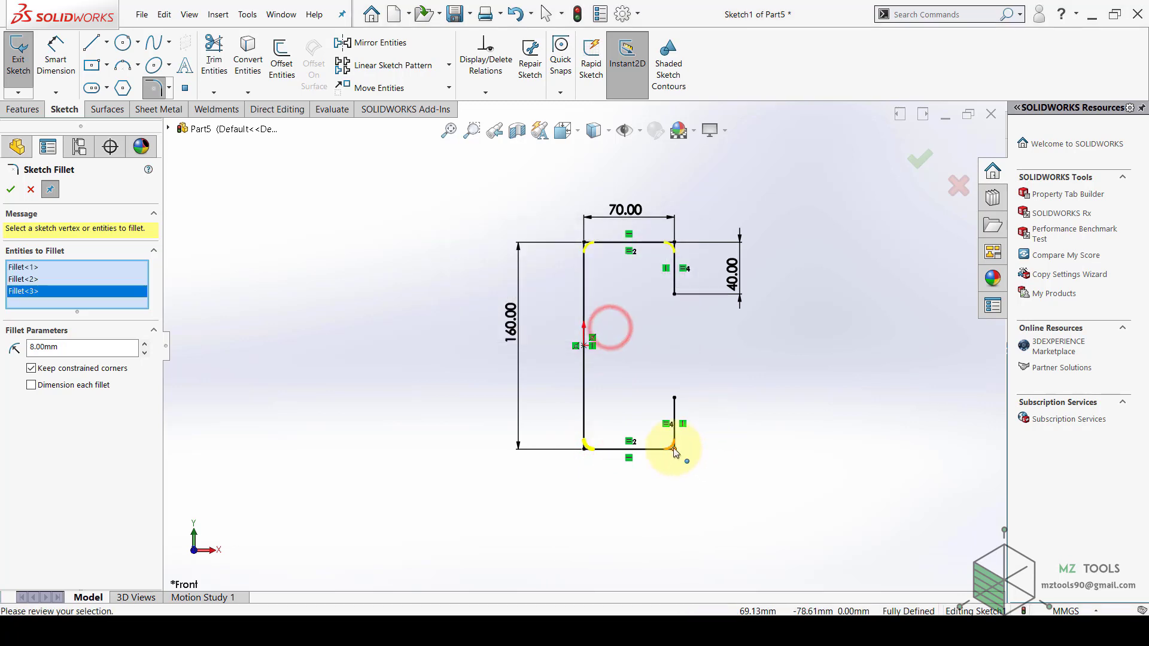
pyautogui.click(674, 450)
pyautogui.click(606, 328)
pyautogui.click(12, 189)
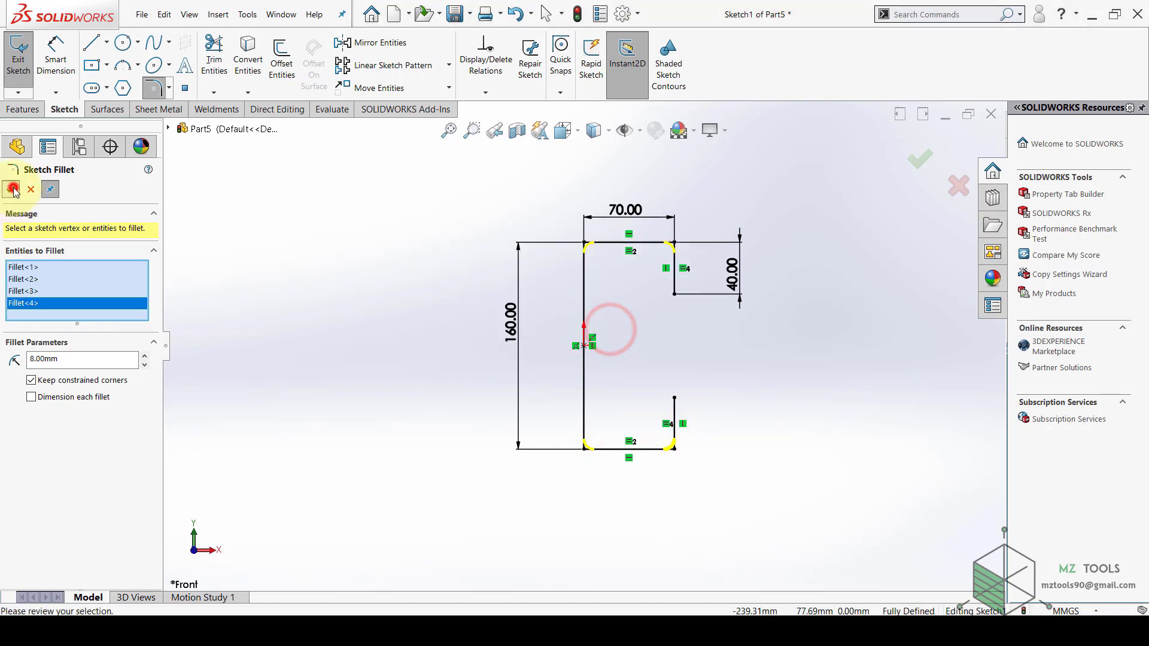
pyautogui.click(12, 189)
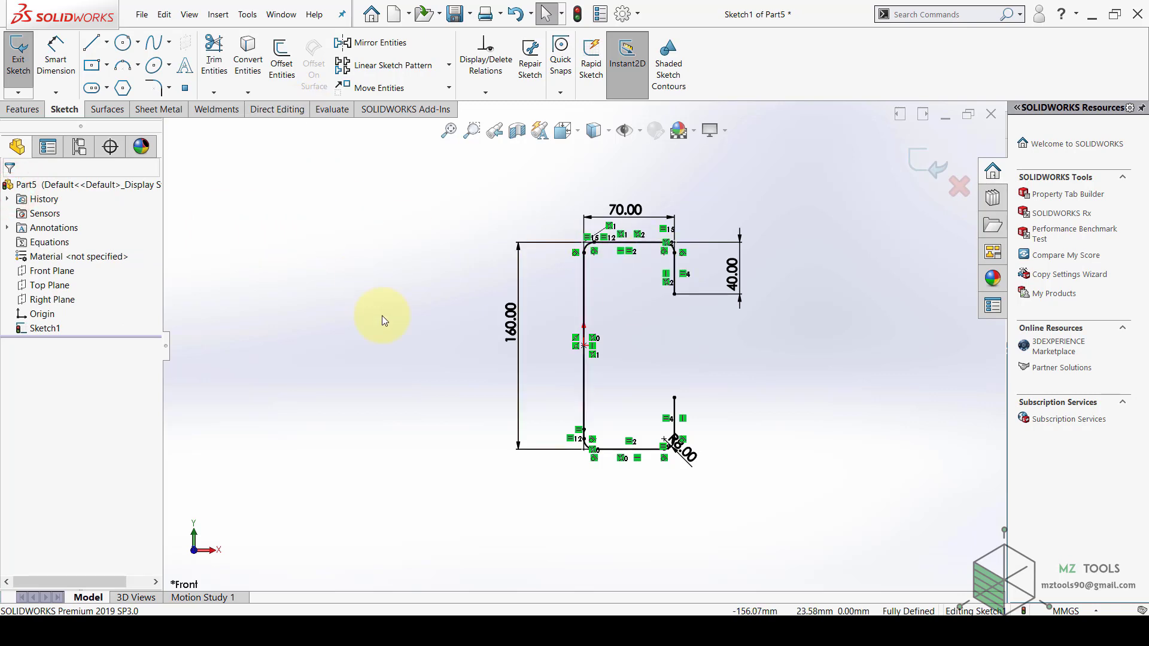
# Set up a 3 mm inward offset of the entire C-channel outline chain
pyautogui.click(281, 71)
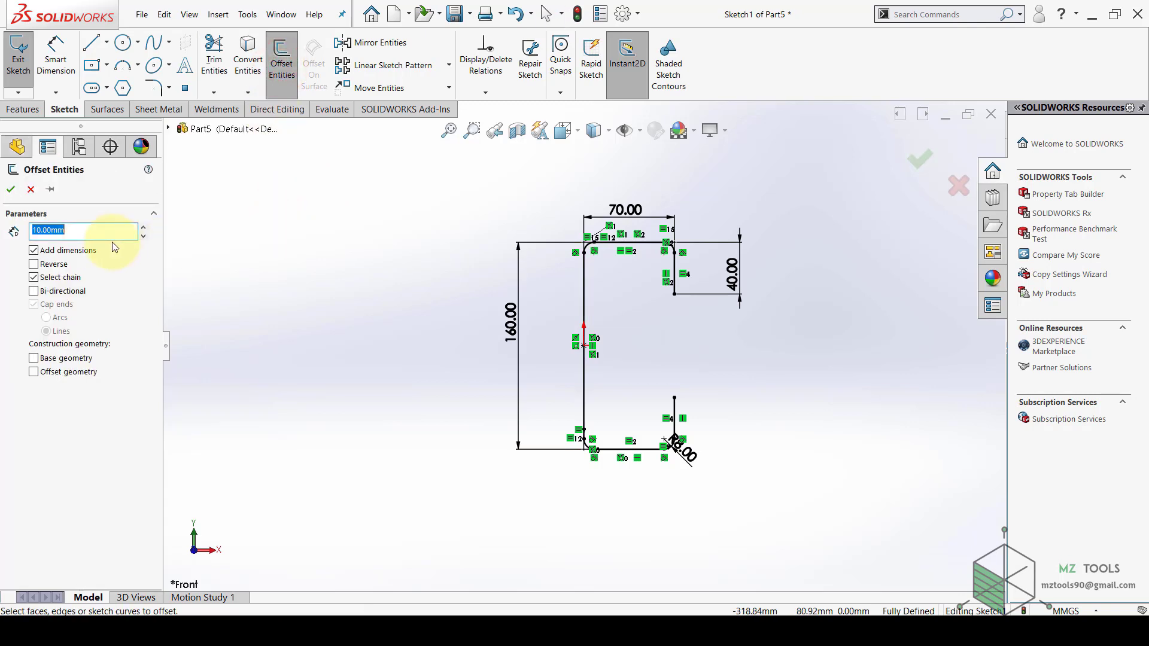
pyautogui.write('3')
pyautogui.click(39, 228)
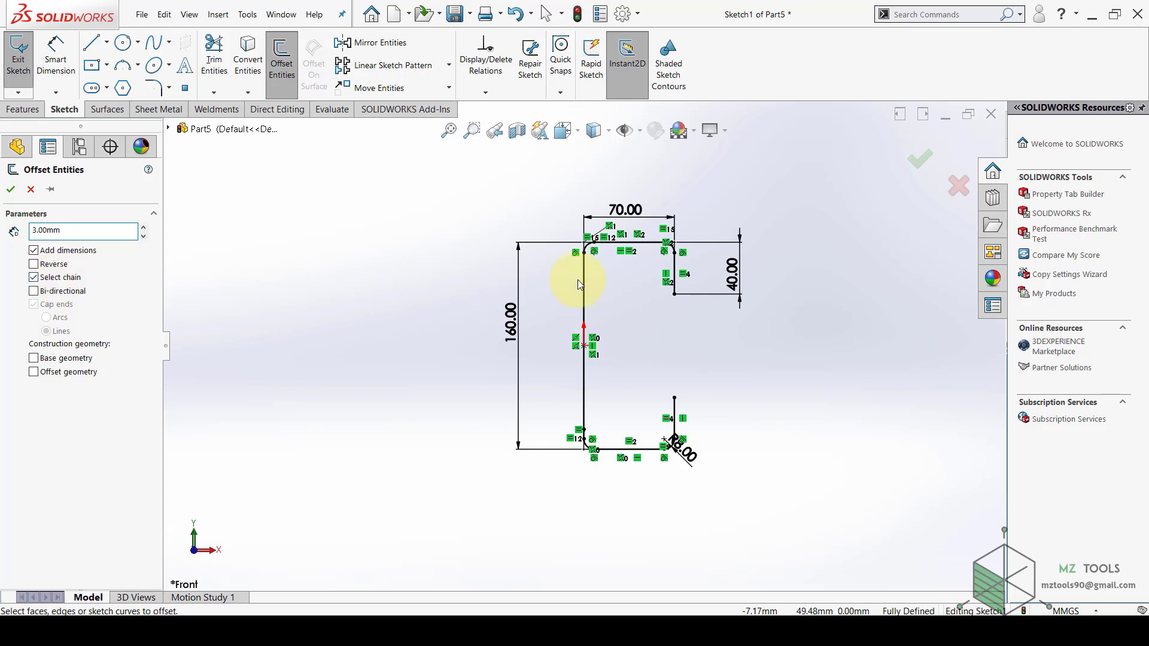
pyautogui.click(587, 302)
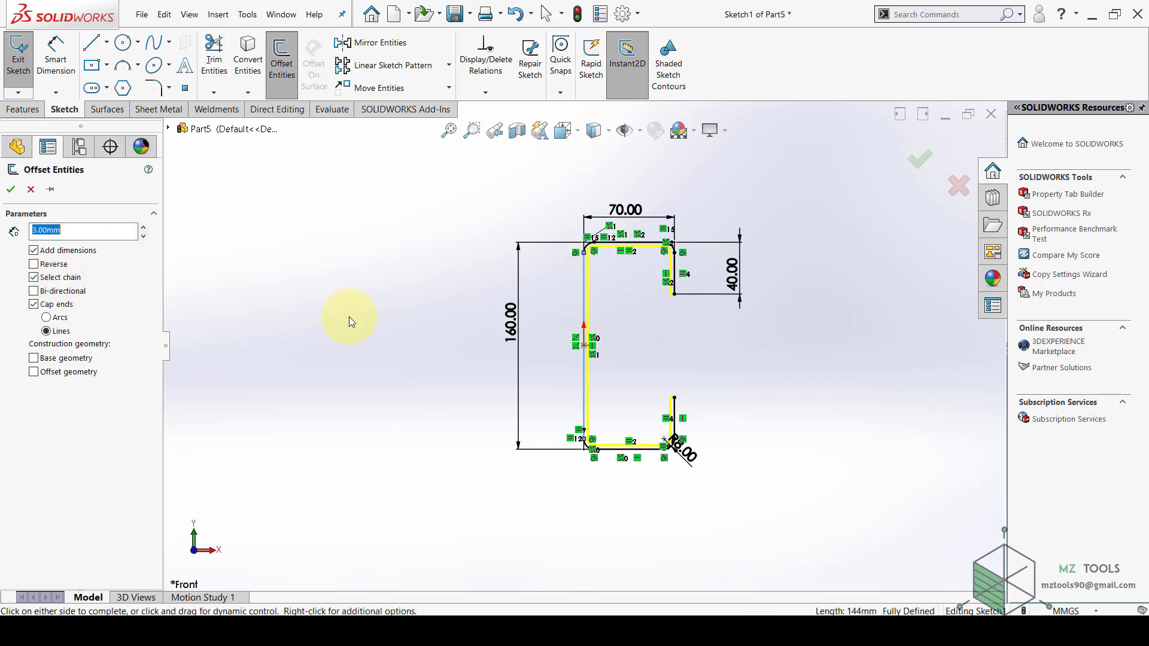
pyautogui.click(34, 264)
pyautogui.click(34, 264)
# Cap the offset's open lip ends with straight lines, accept the offset and exit the sketch
pyautogui.click(34, 304)
pyautogui.scroll(-5, 702, 308)
pyautogui.scroll(-3, 569, 281)
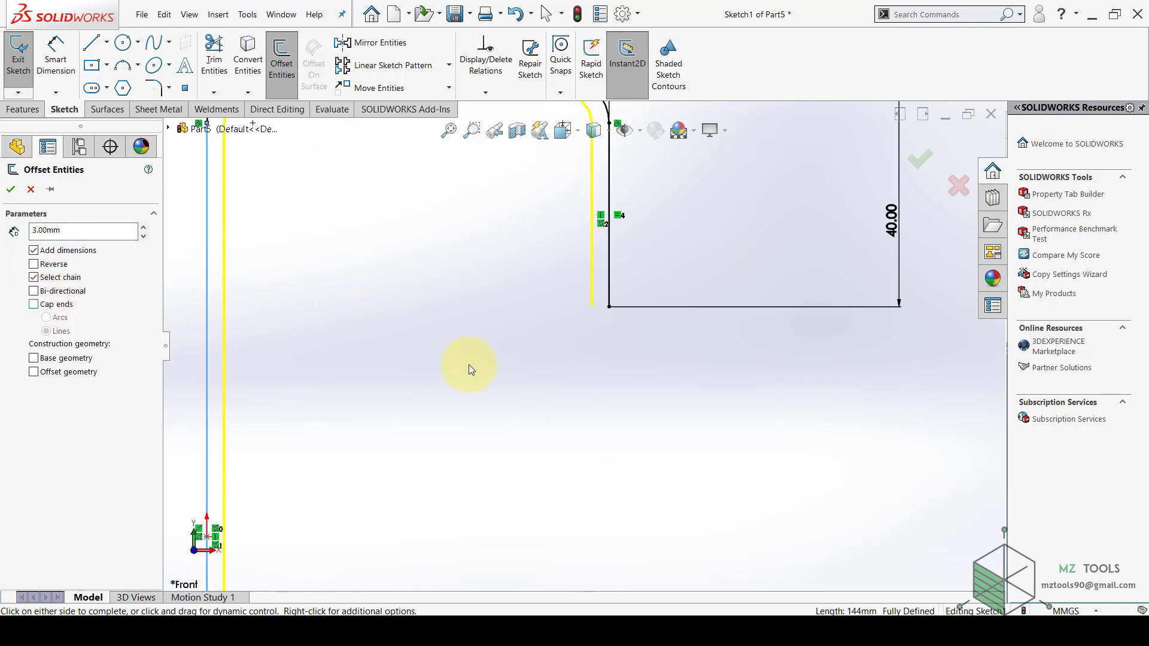
pyautogui.click(34, 304)
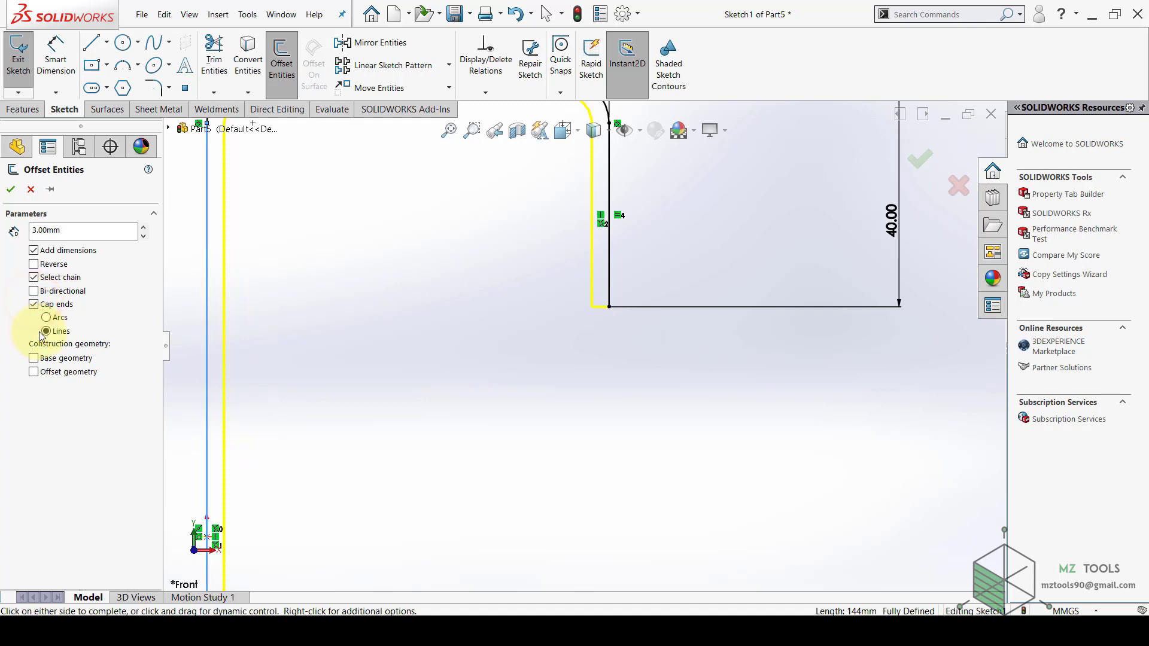
pyautogui.click(47, 317)
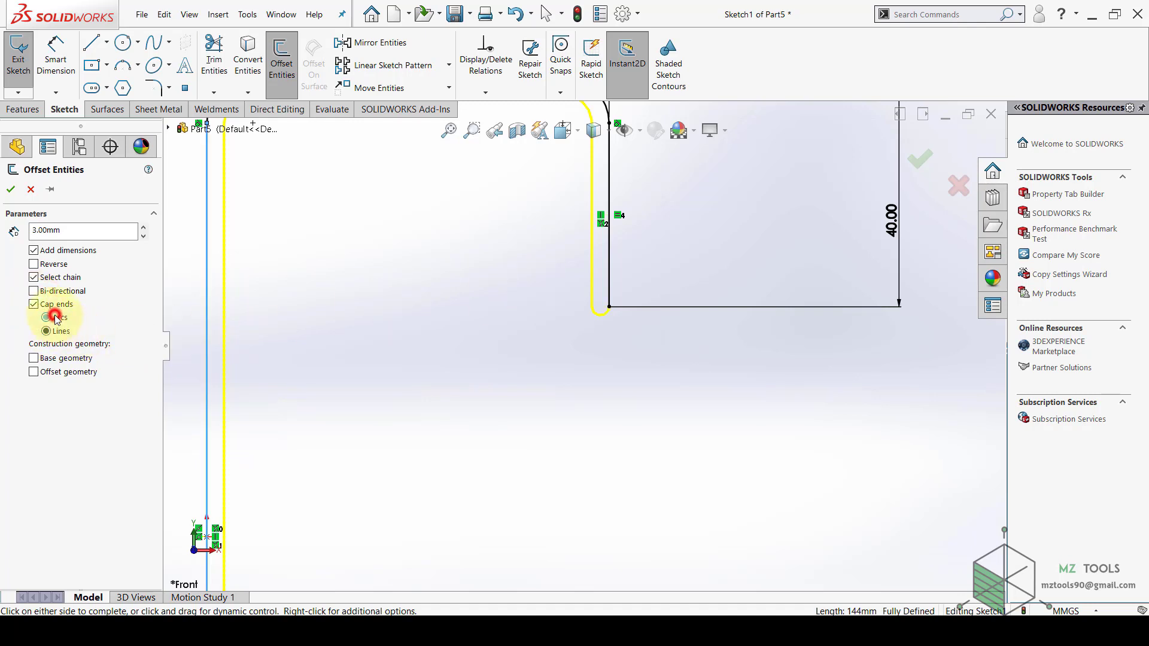
pyautogui.click(48, 332)
pyautogui.click(10, 189)
pyautogui.click(448, 130)
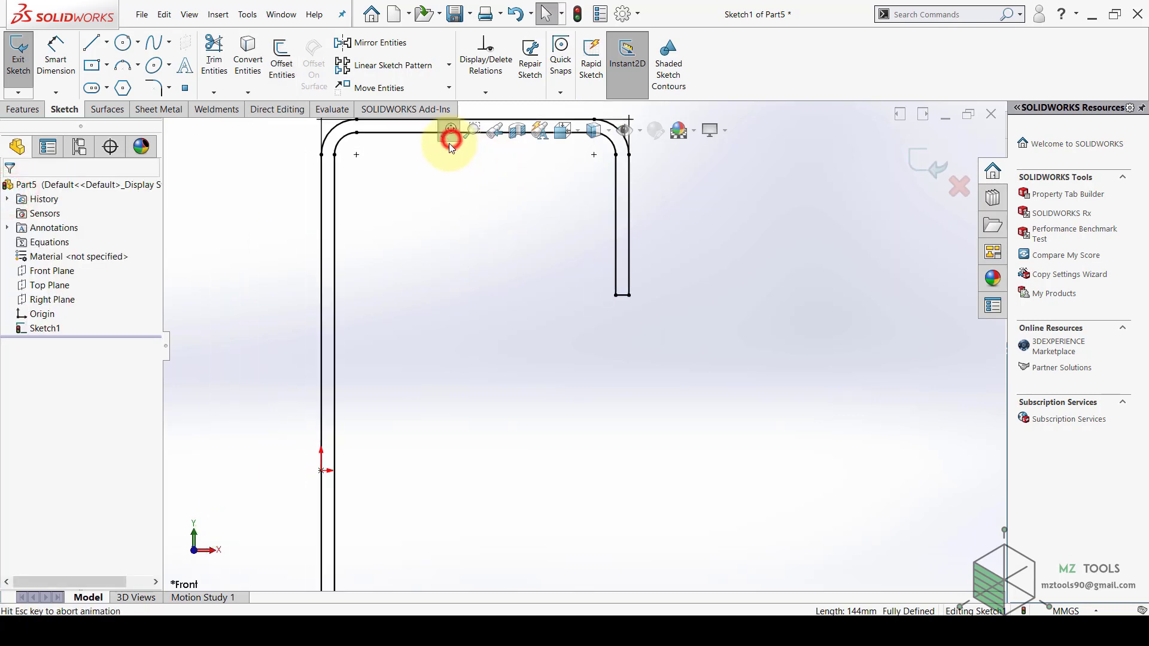
pyautogui.click(247, 319)
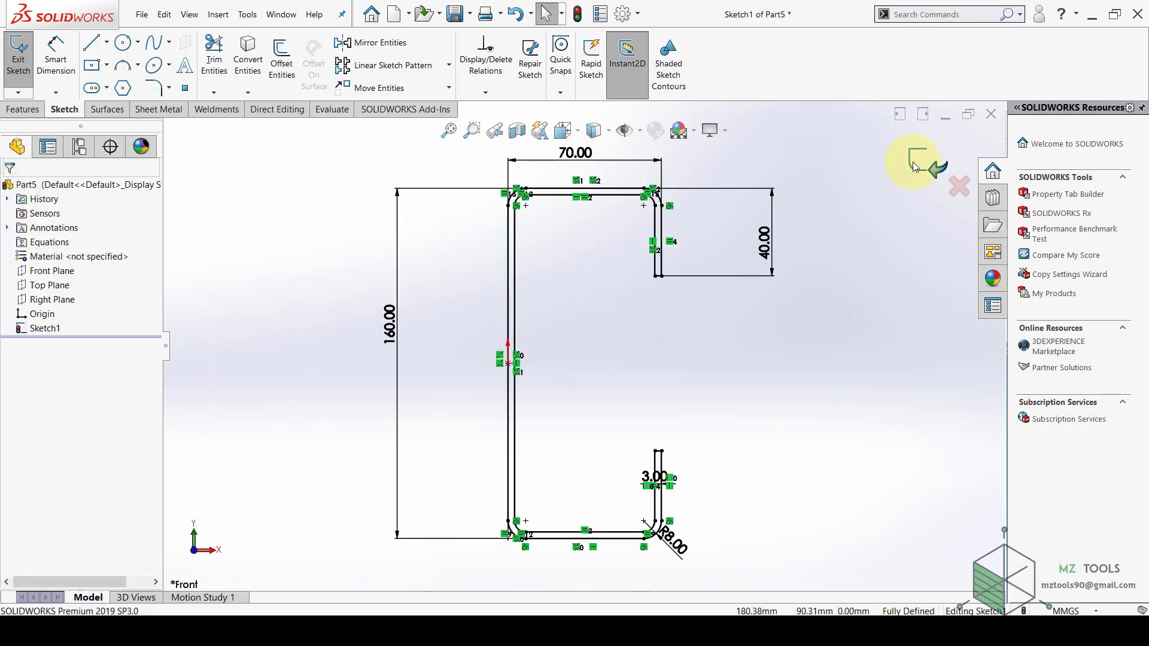
pyautogui.click(914, 162)
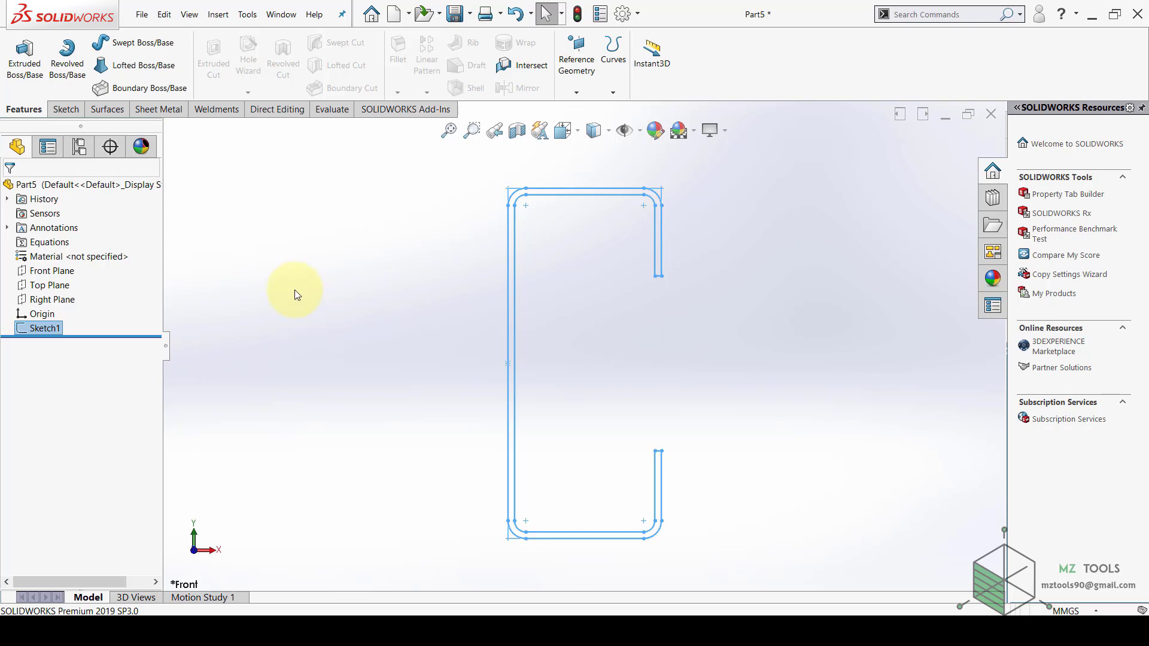
# Review the folder locations listed for Weldment Profiles in the system options, leaving the settings as they are
pyautogui.click(622, 14)
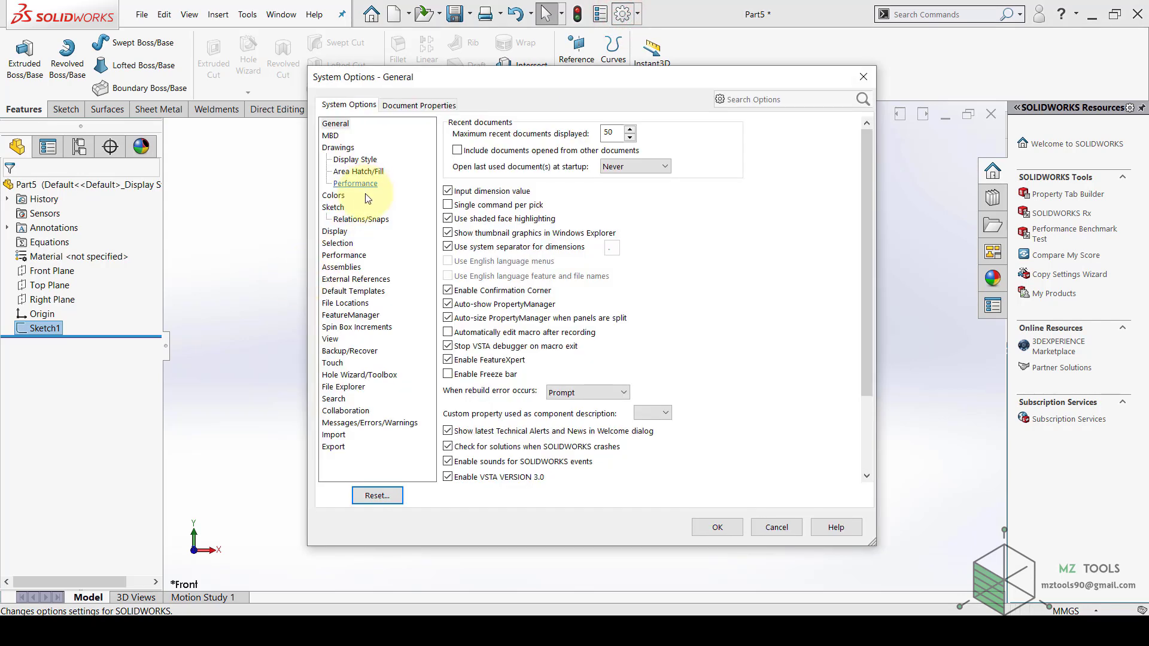
pyautogui.click(345, 304)
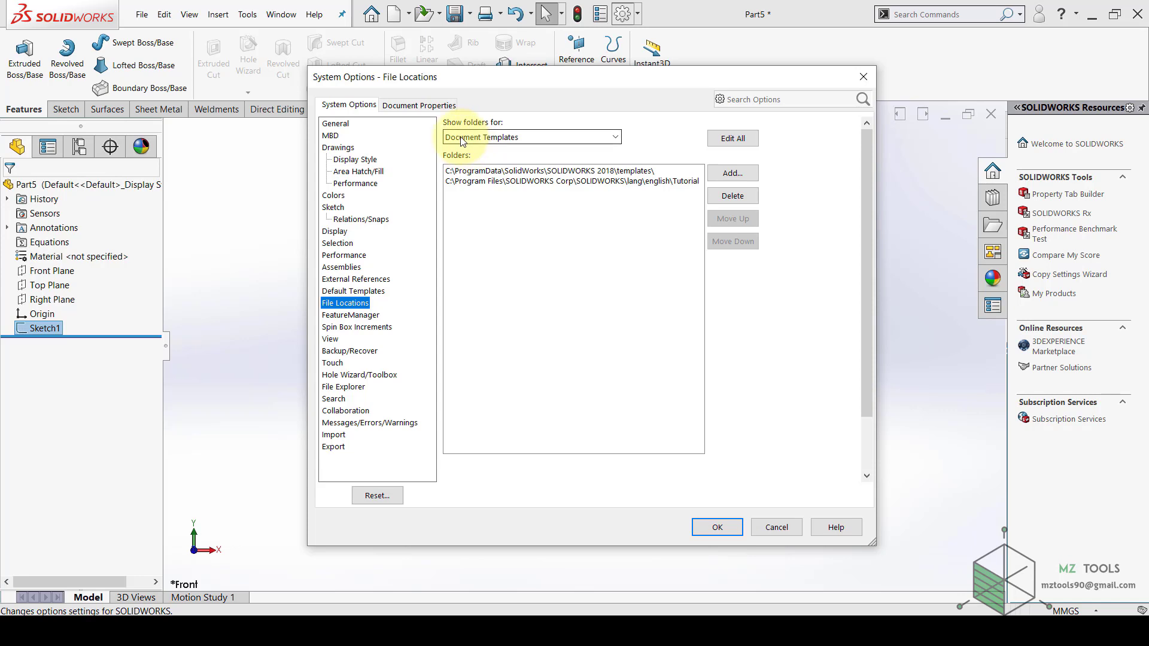
pyautogui.click(537, 139)
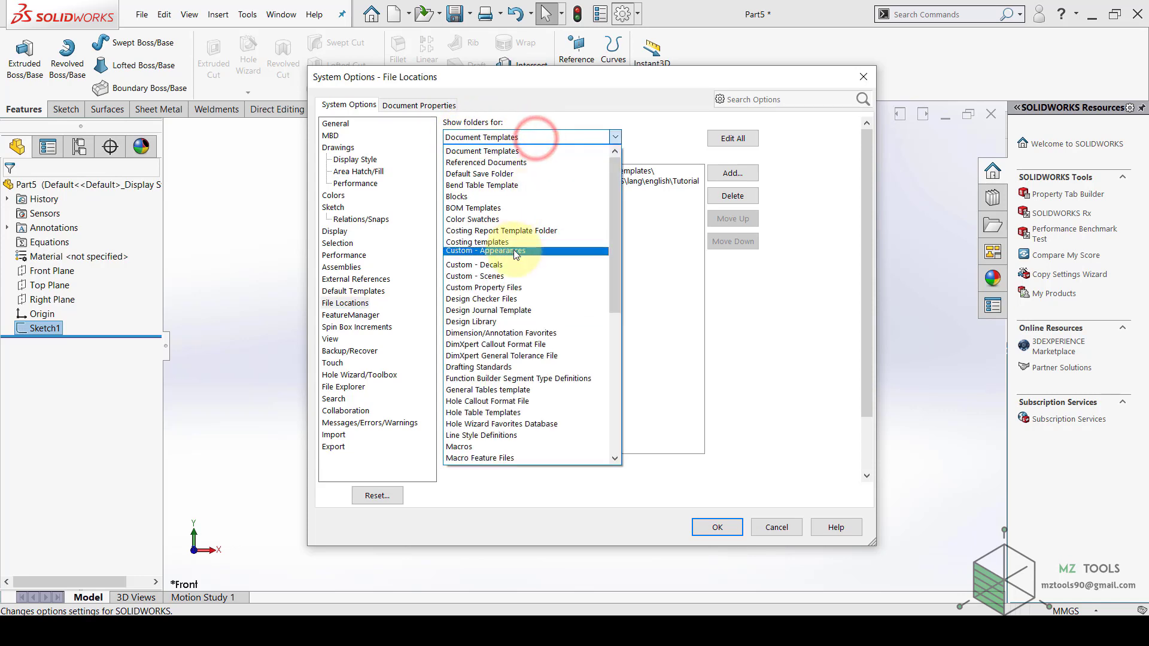
pyautogui.scroll(-8, 521, 252)
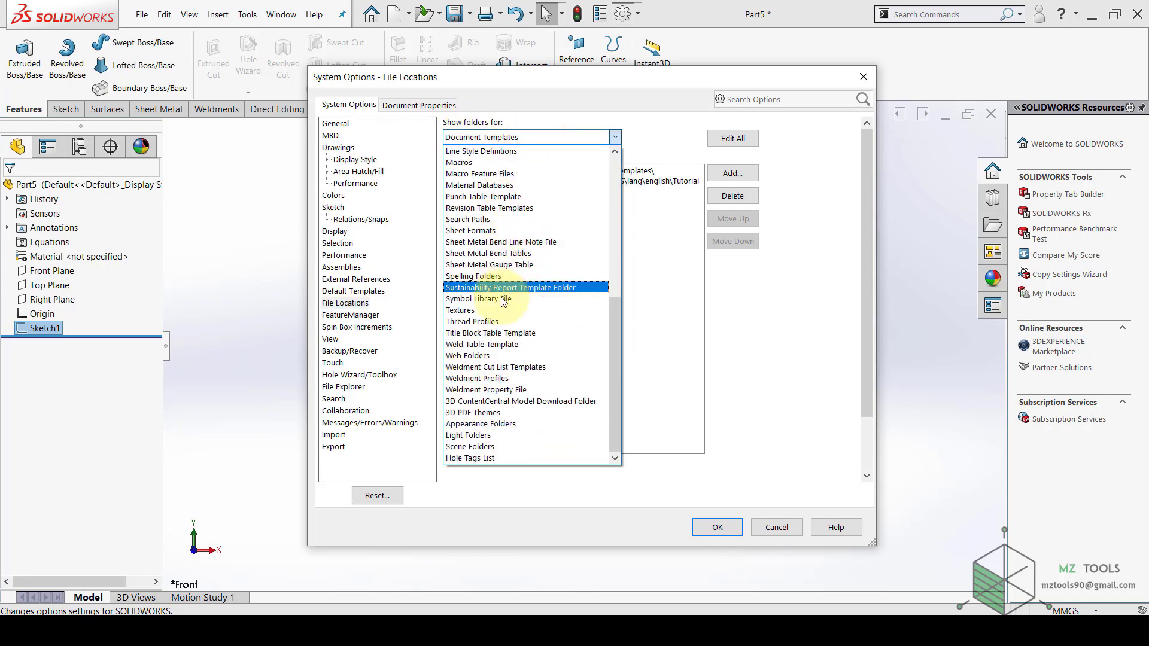
pyautogui.click(481, 379)
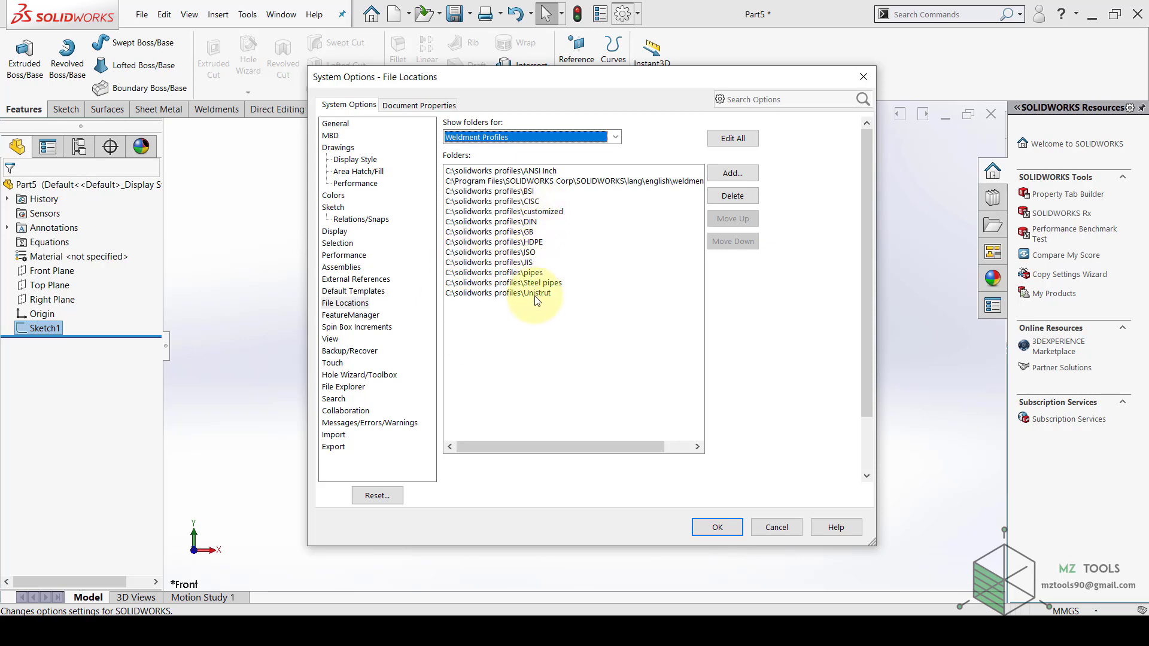
pyautogui.moveTo(521, 444); pyautogui.dragTo(493, 450)
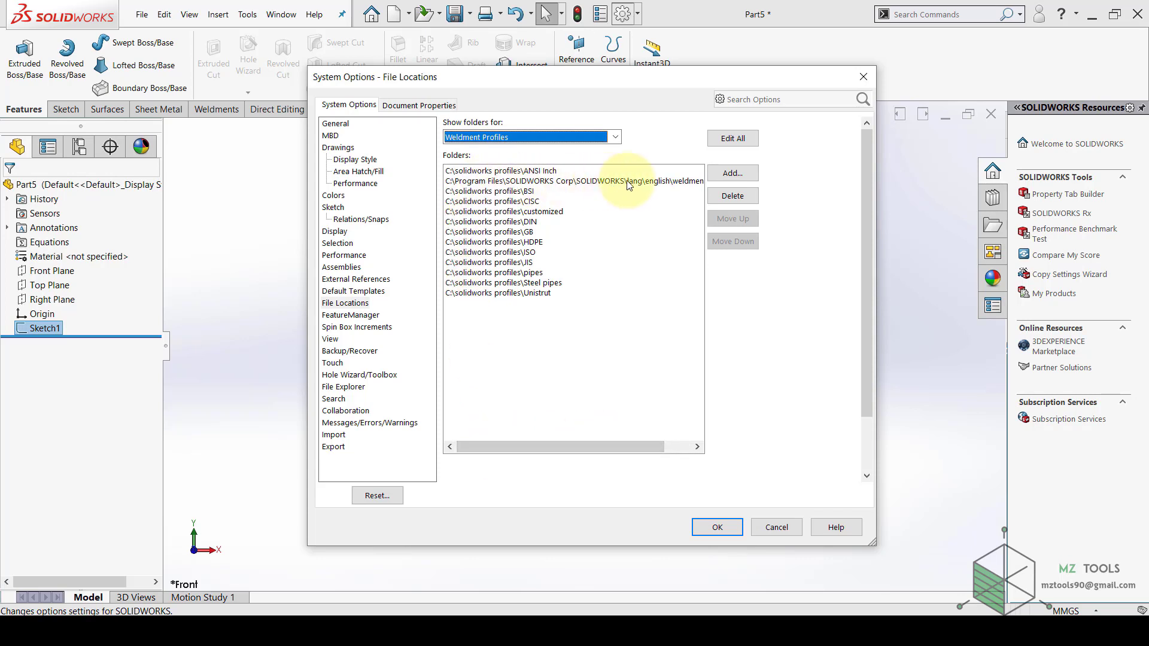
pyautogui.click(772, 536)
pyautogui.click(437, 359)
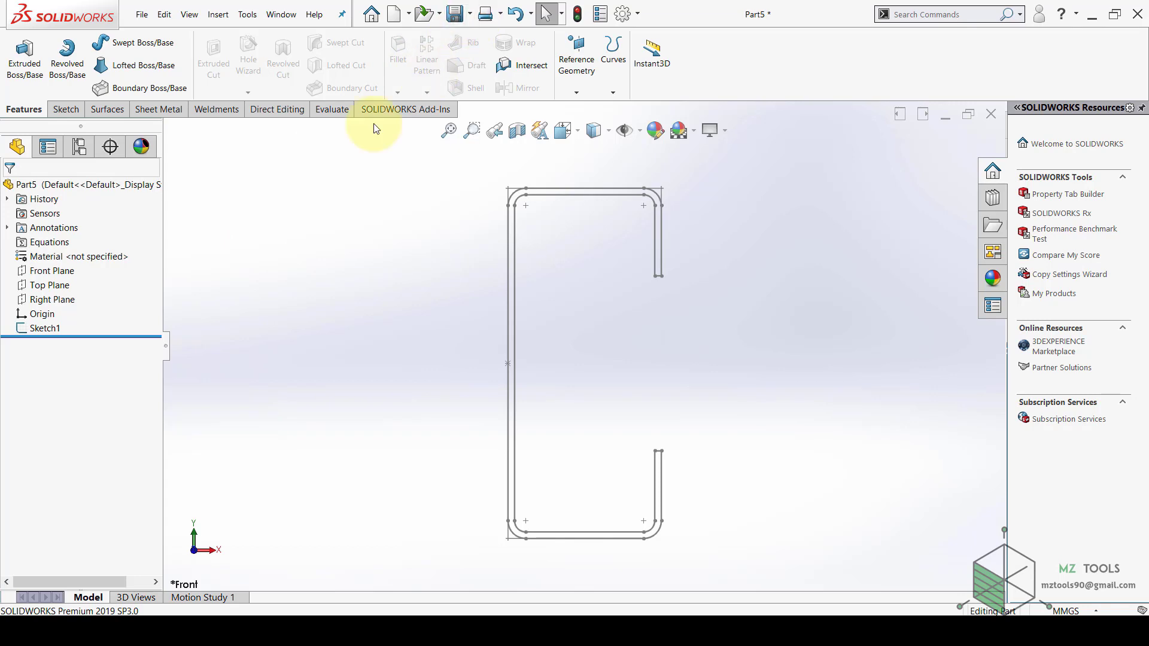
# Select the profile sketch and start saving the part under the Lib Feat Part (*.sldlfp) file type
pyautogui.click(44, 328)
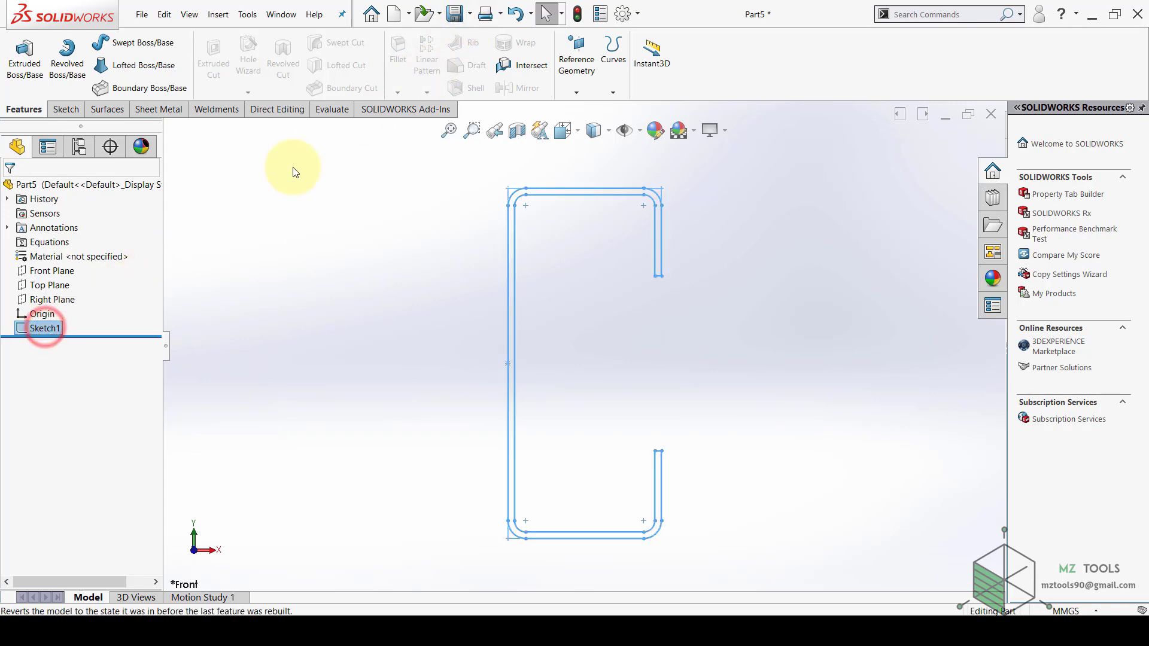
pyautogui.click(469, 18)
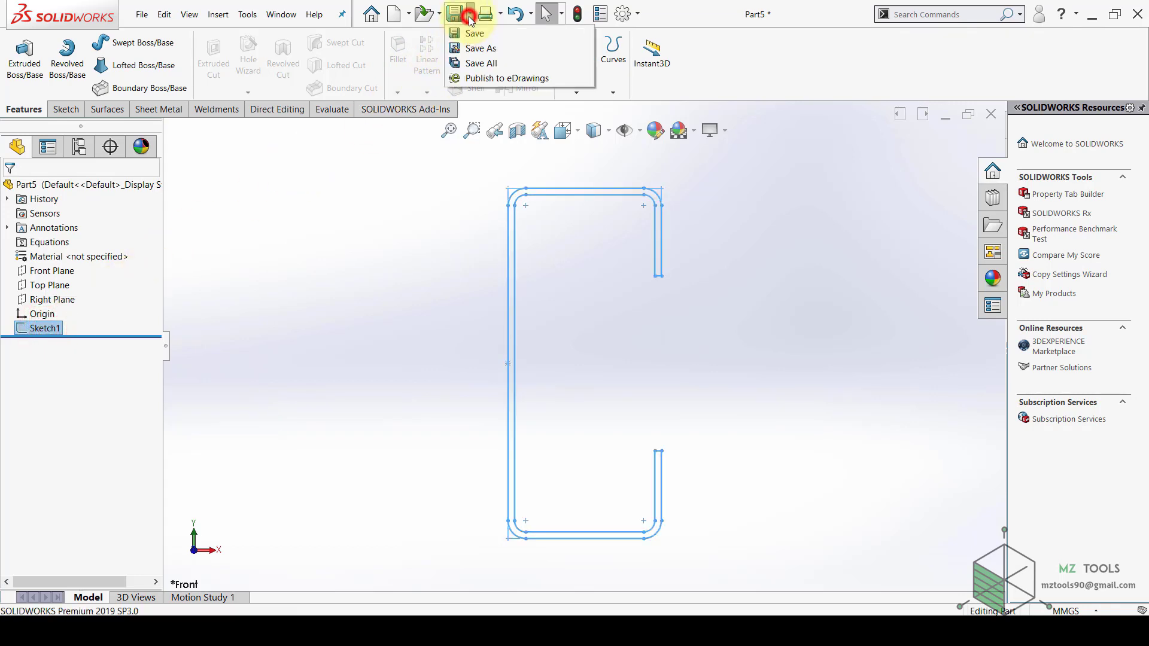
pyautogui.click(471, 48)
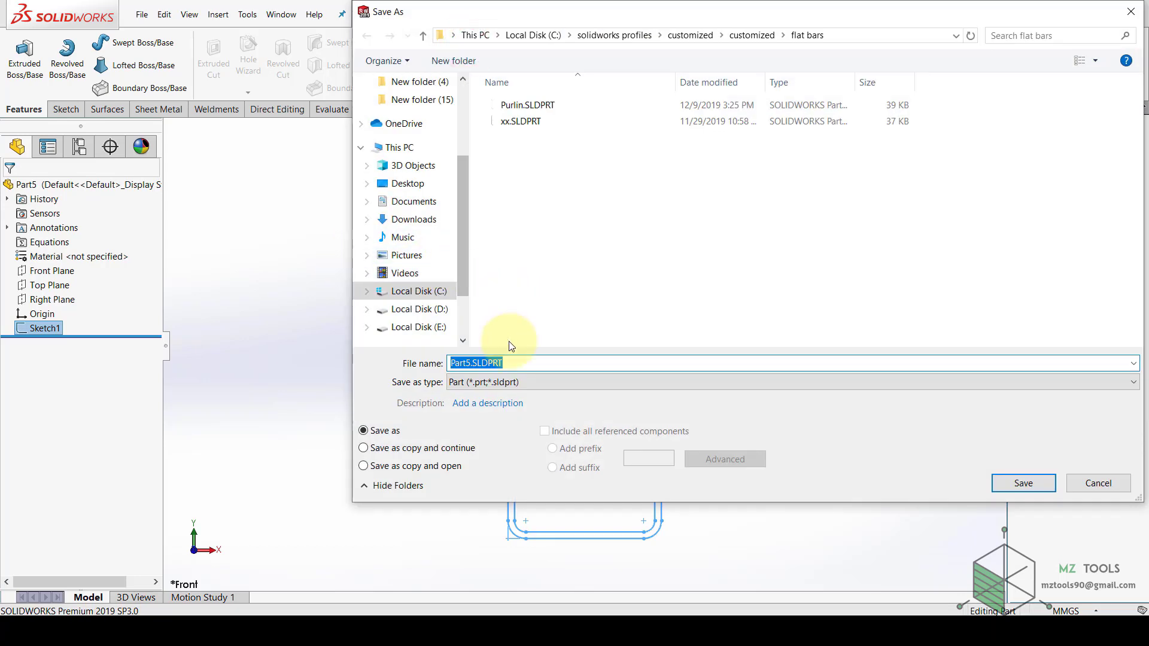
pyautogui.click(479, 383)
pyautogui.click(496, 390)
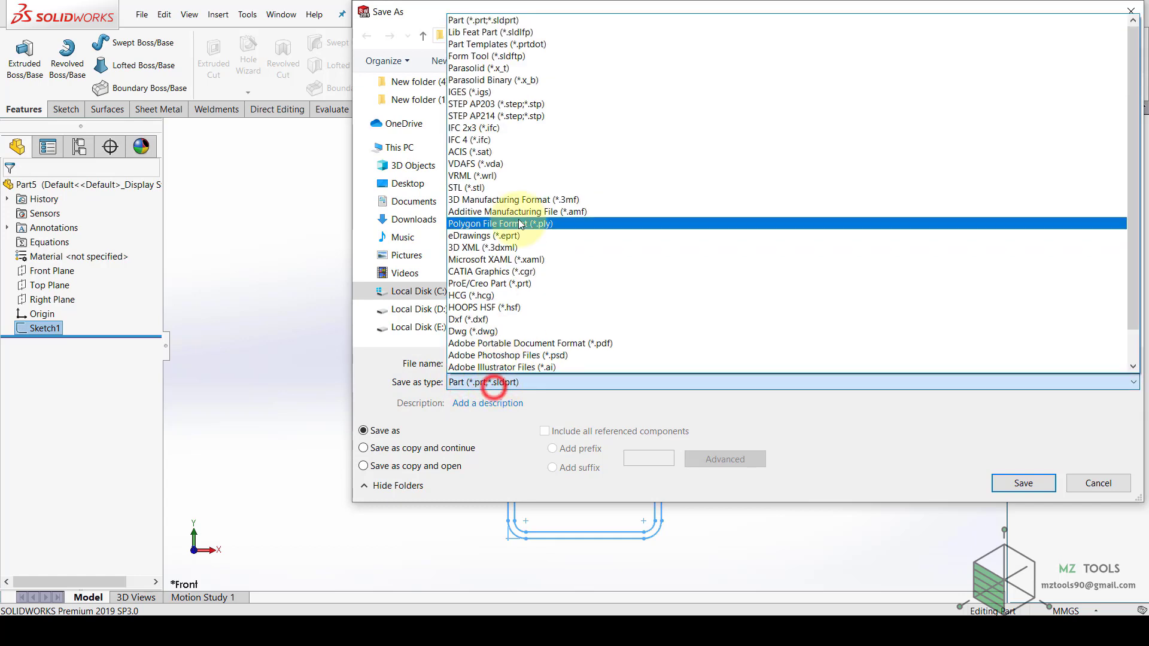
pyautogui.click(467, 33)
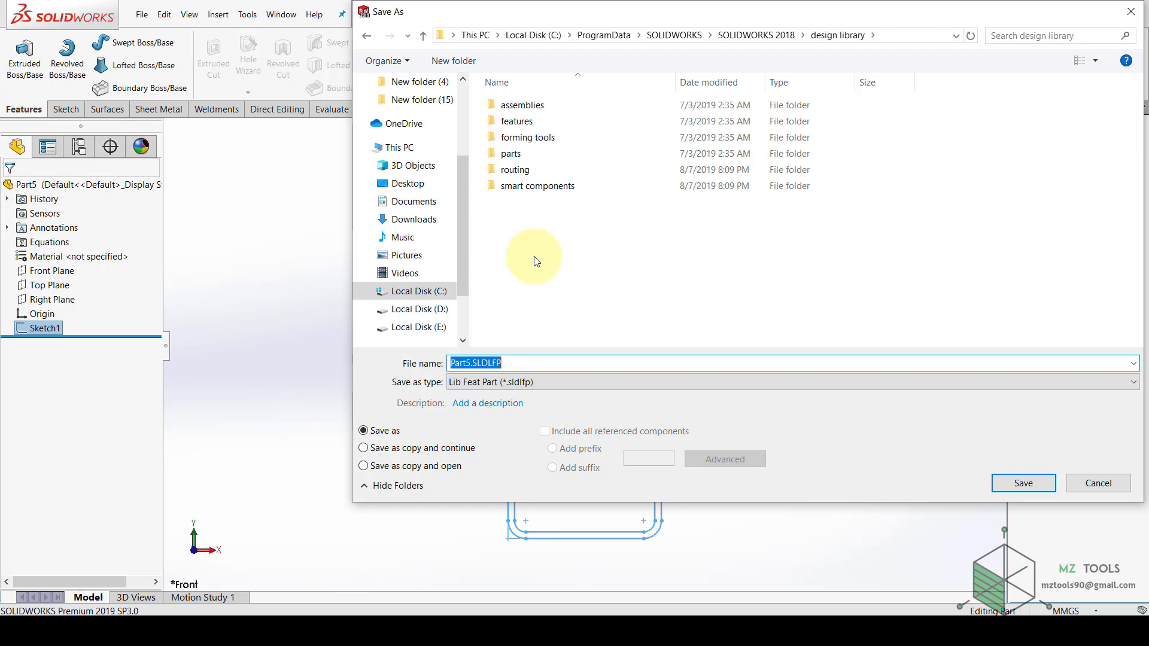
# Set the save location to the solidworks profiles folder on Local Disk (C:)
pyautogui.click(400, 148)
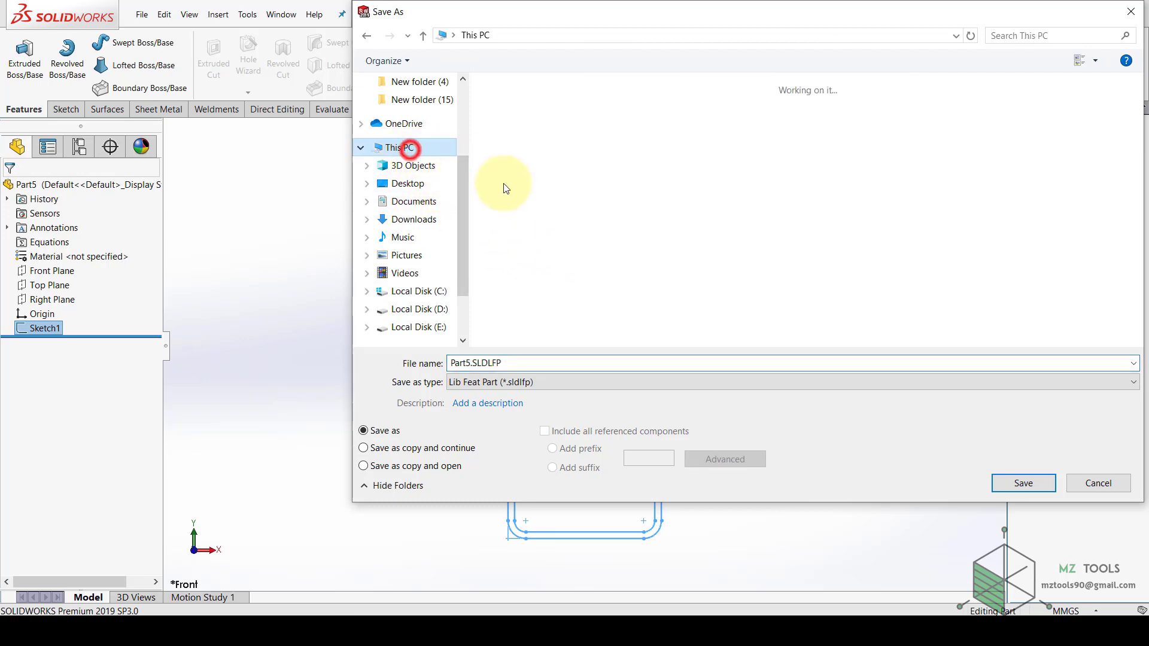
pyautogui.doubleClick(565, 268)
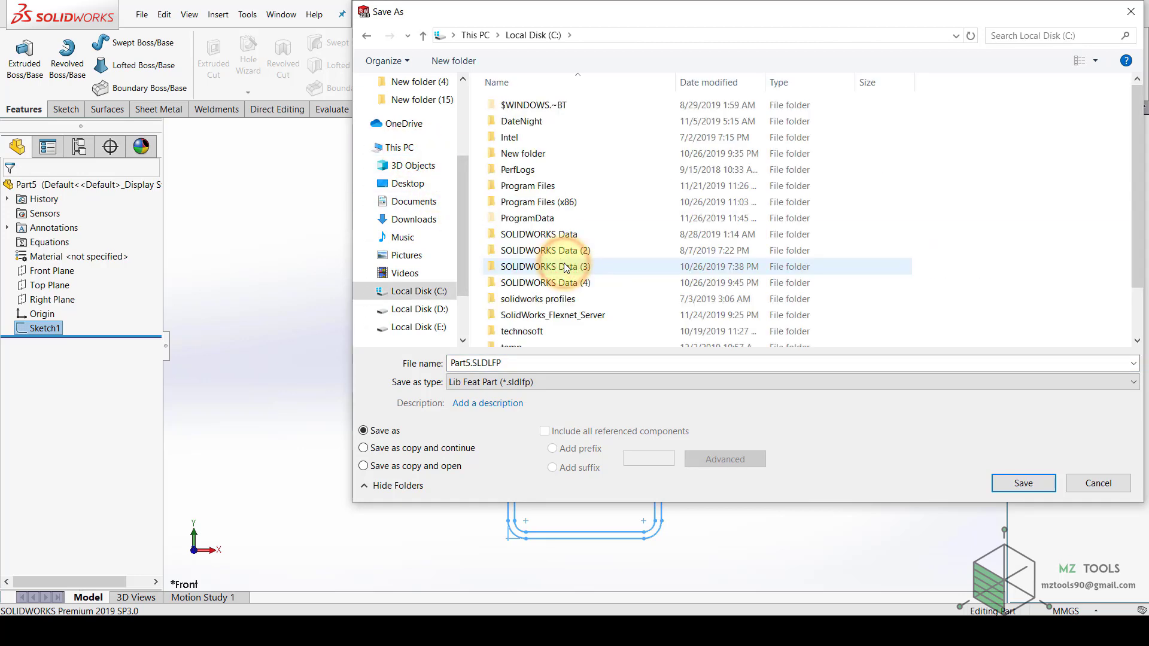
pyautogui.doubleClick(512, 298)
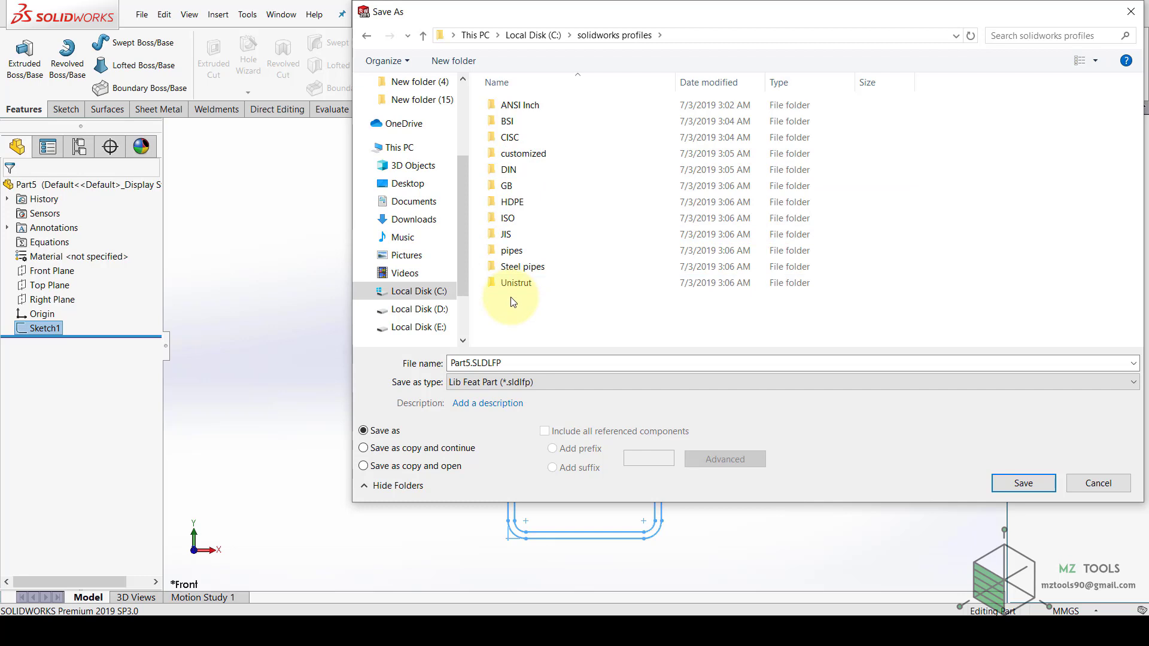
# Examine the profile folder structure down to DIN\DIN\IPE Beam and return to the solidworks profiles folder
pyautogui.doubleClick(508, 170)
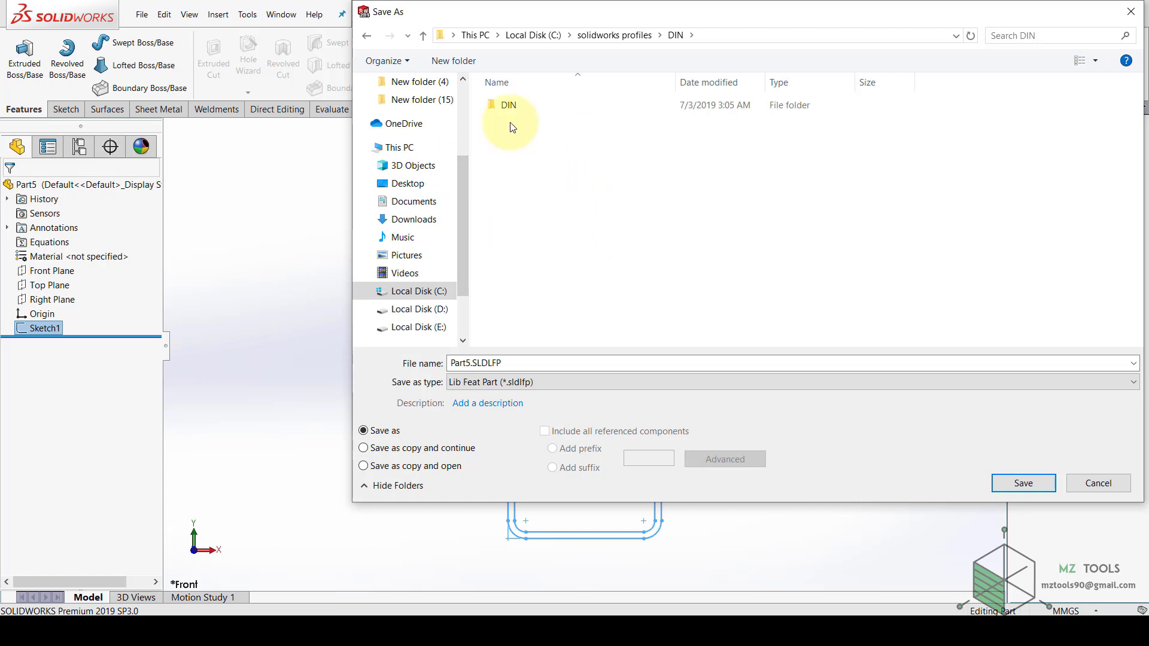
pyautogui.doubleClick(504, 108)
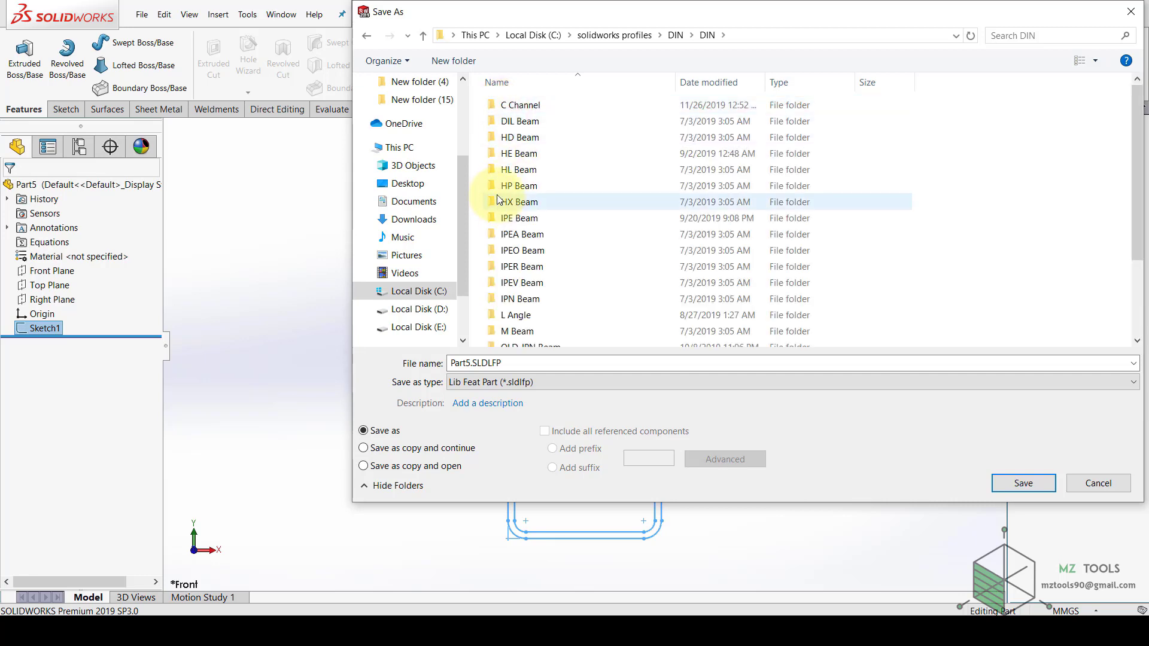
pyautogui.doubleClick(521, 218)
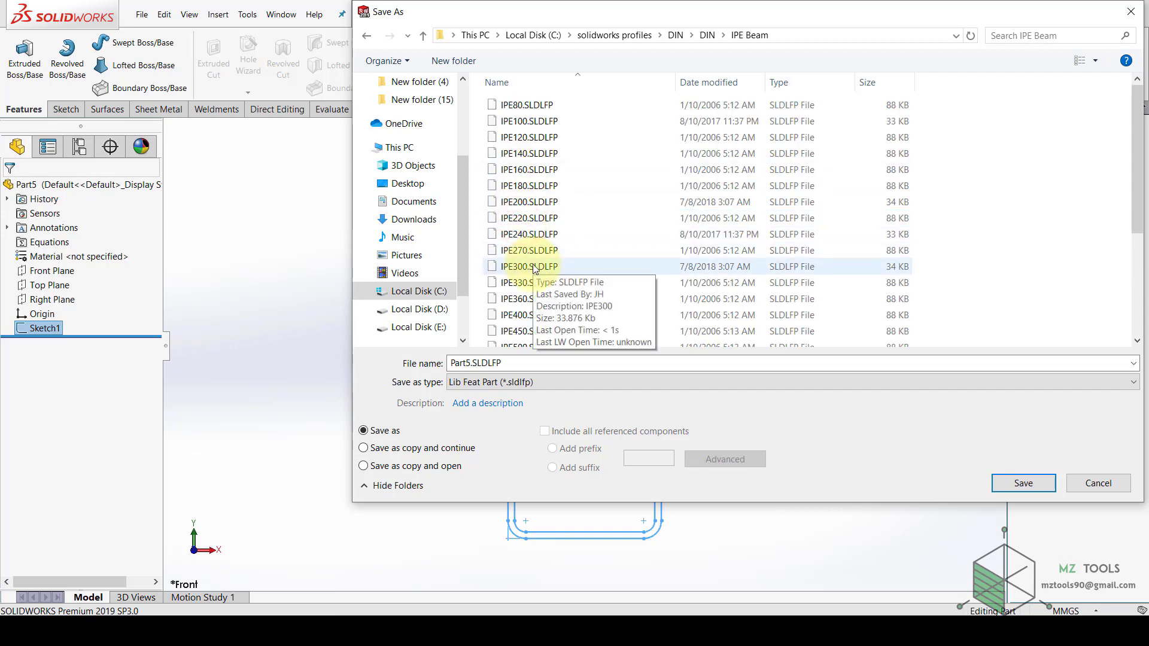
pyautogui.click(621, 34)
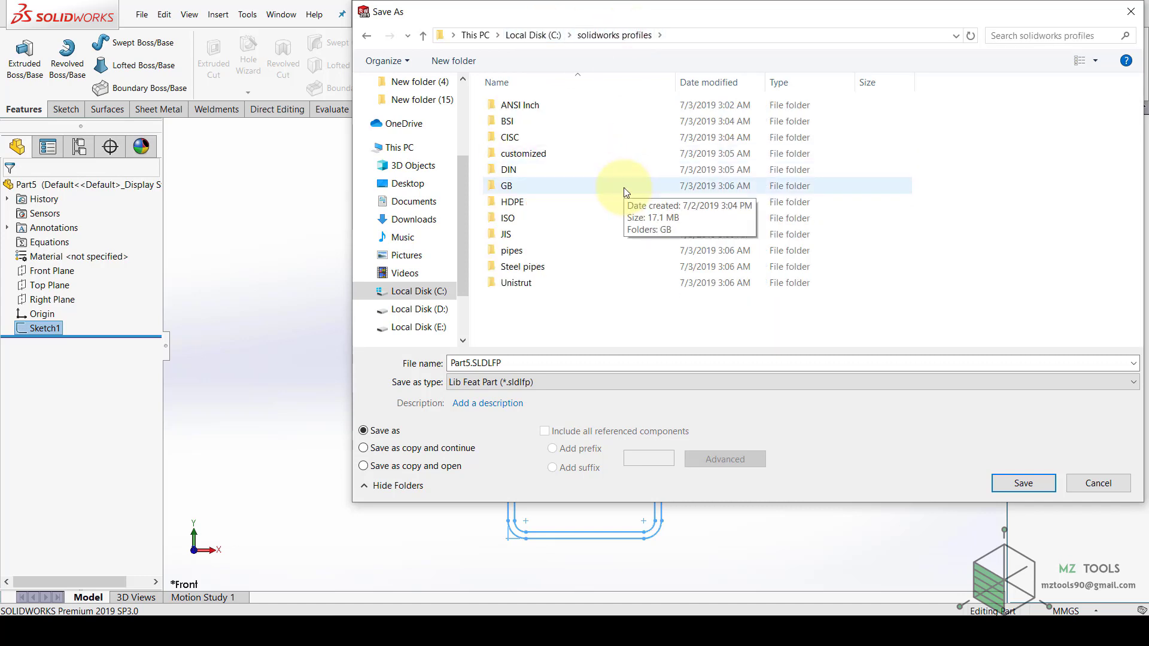
# Set the save location to the customized\customized\flat bars folder inside solidworks profiles
pyautogui.click(543, 34)
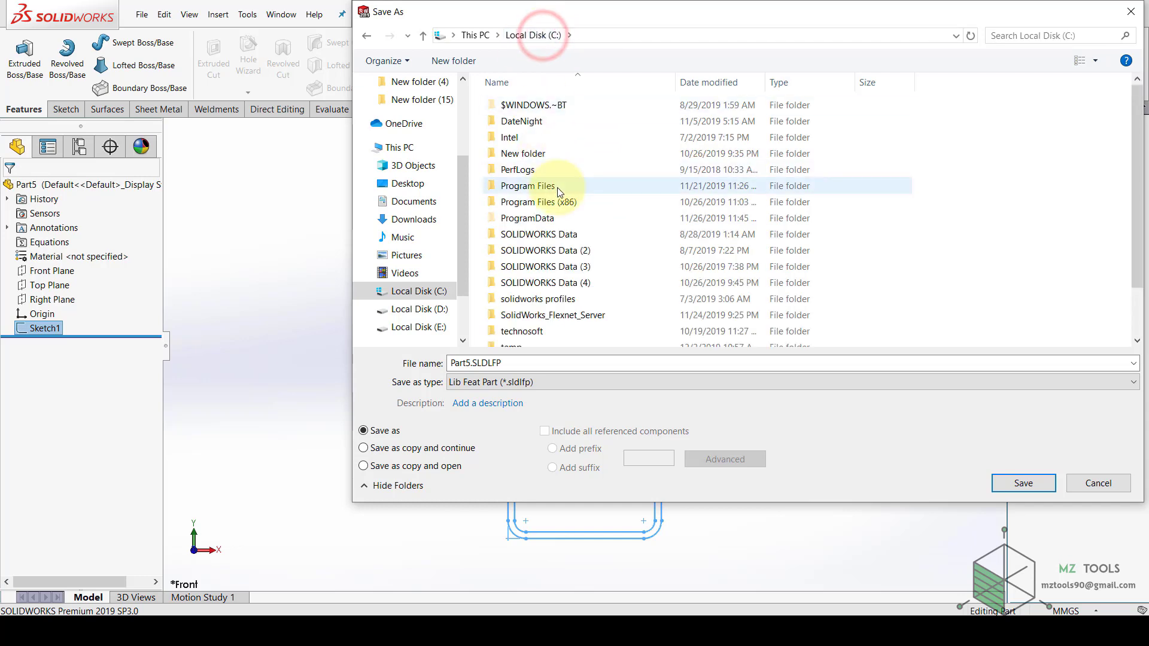
pyautogui.scroll(-2, 558, 191)
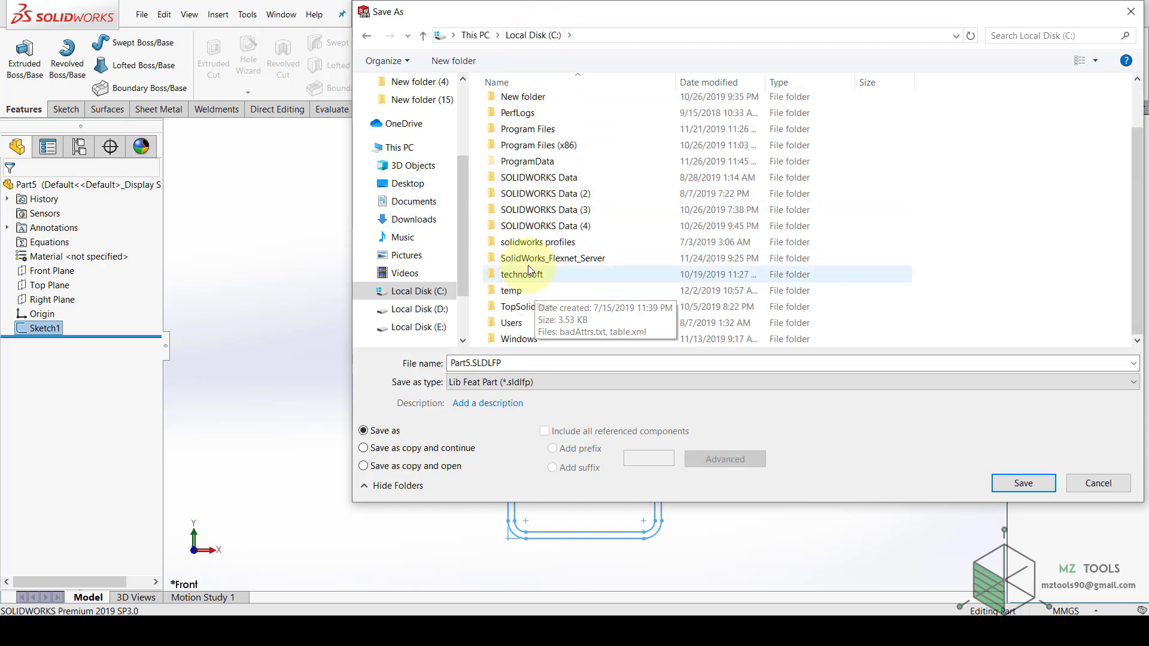
pyautogui.doubleClick(528, 244)
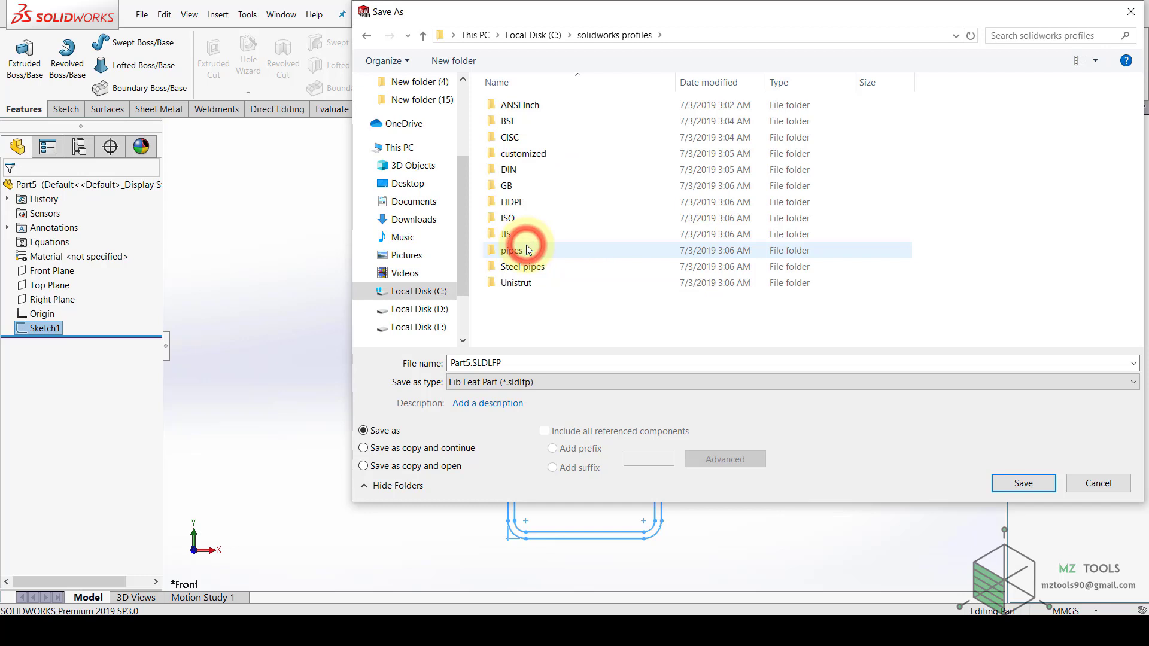
pyautogui.doubleClick(515, 159)
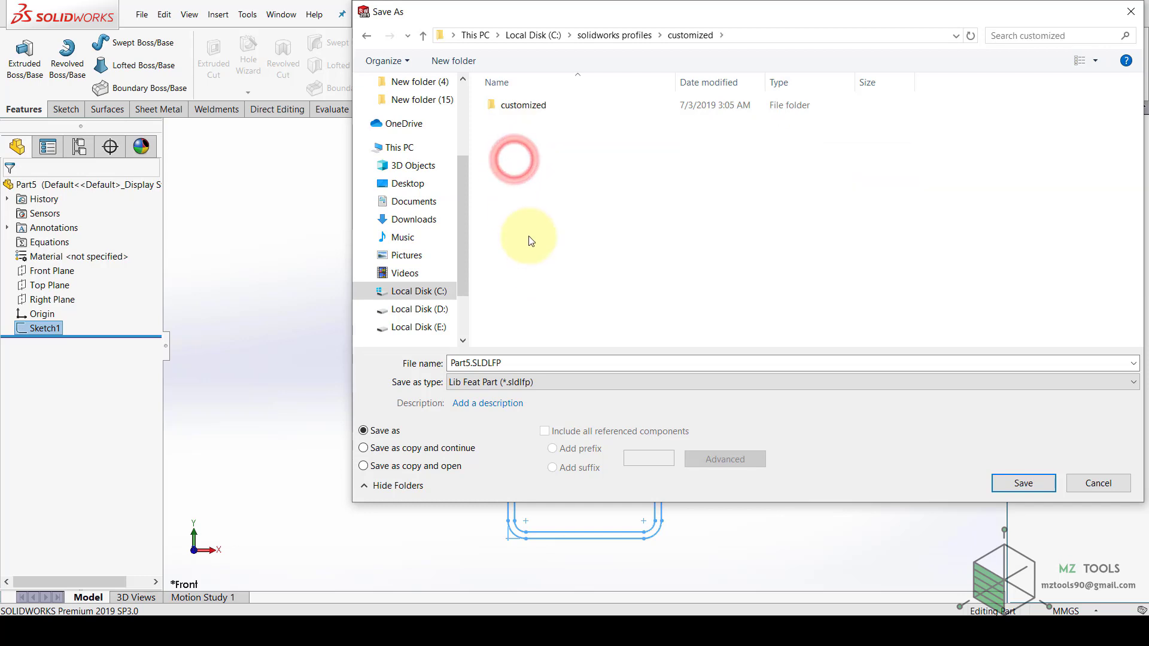
pyautogui.doubleClick(514, 109)
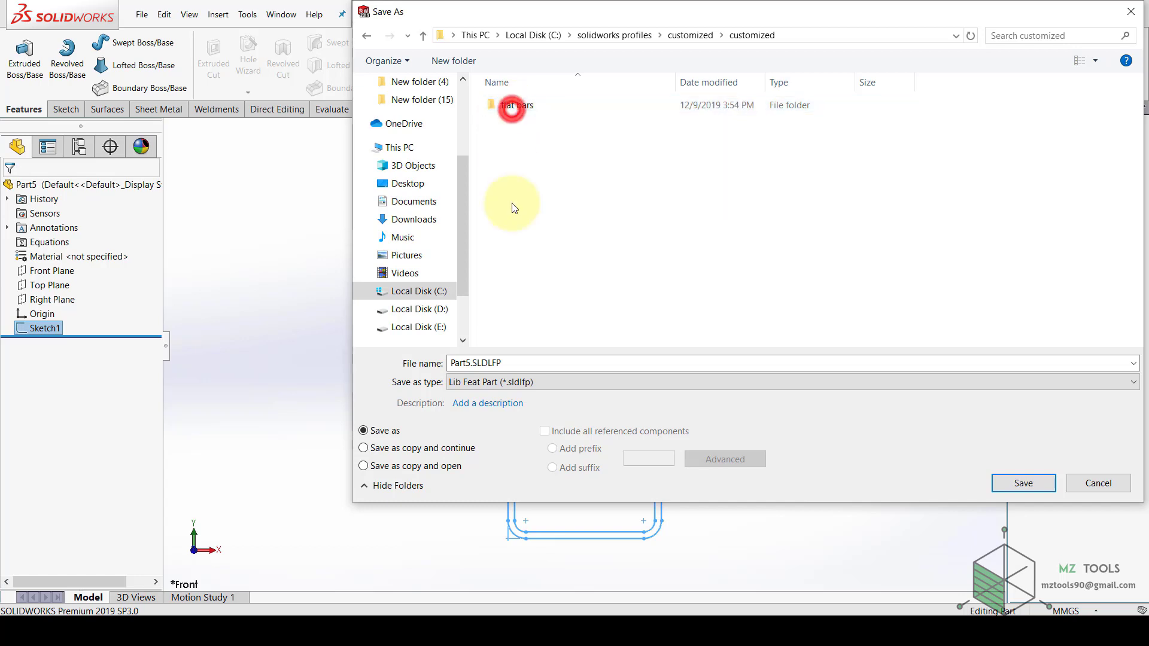
pyautogui.doubleClick(513, 112)
pyautogui.scroll(-10, 602, 250)
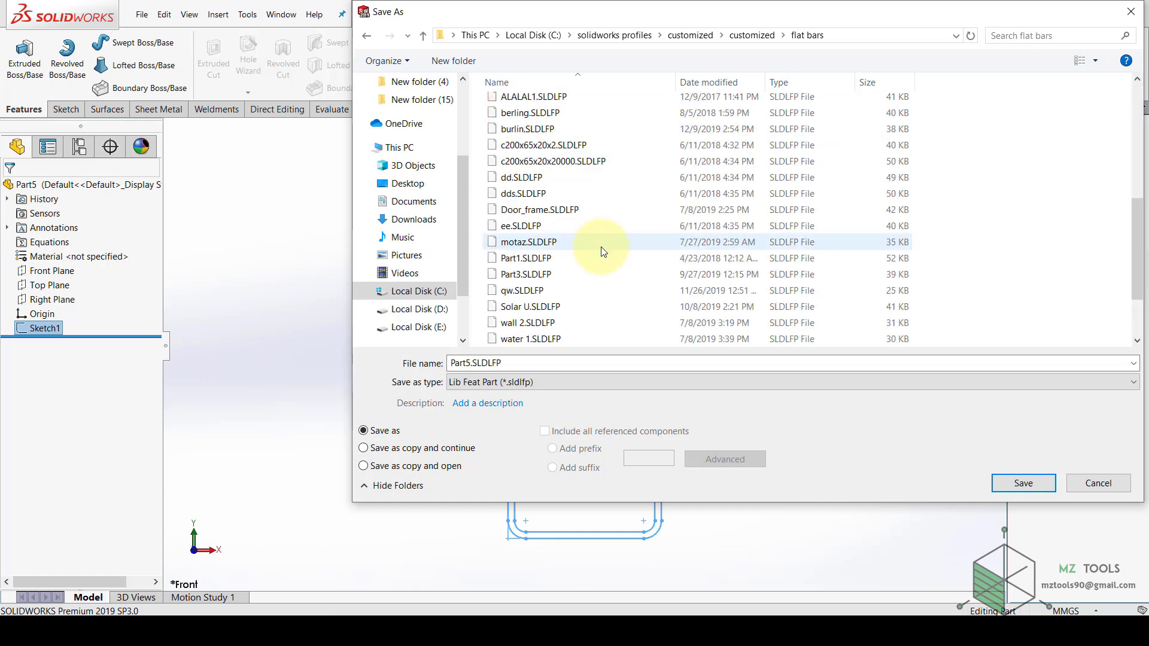
# Name the library feature part Purlin160X3 and save it in the flat bars folder
pyautogui.doubleClick(508, 364)
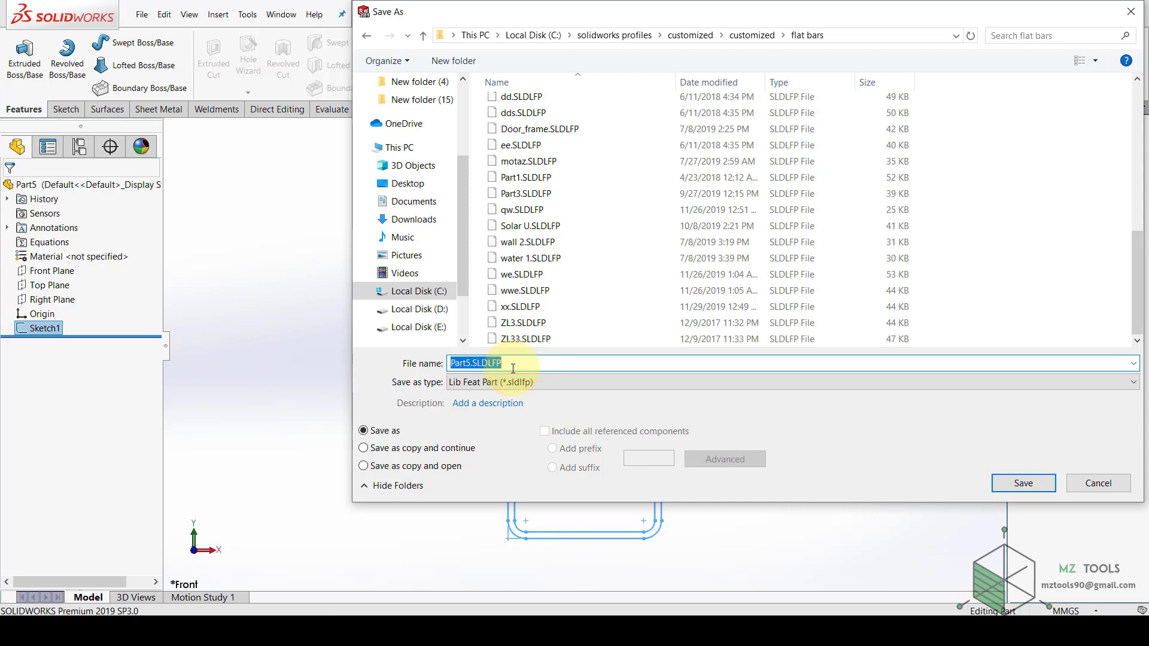
pyautogui.write('Purlin')
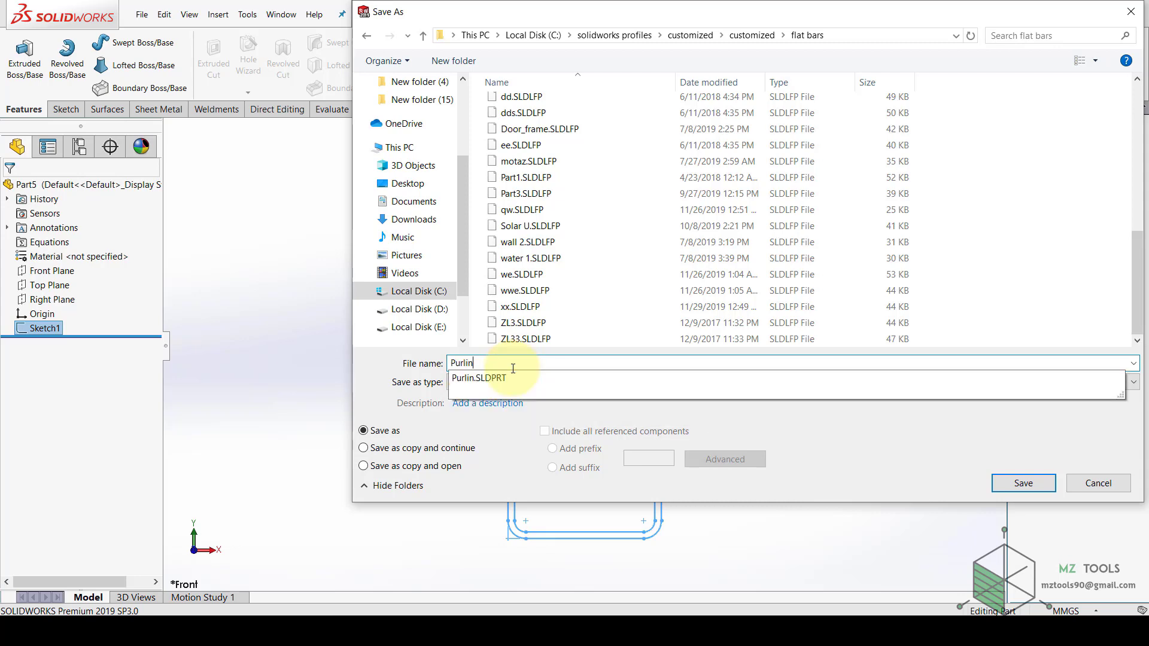
pyautogui.write('160X3')
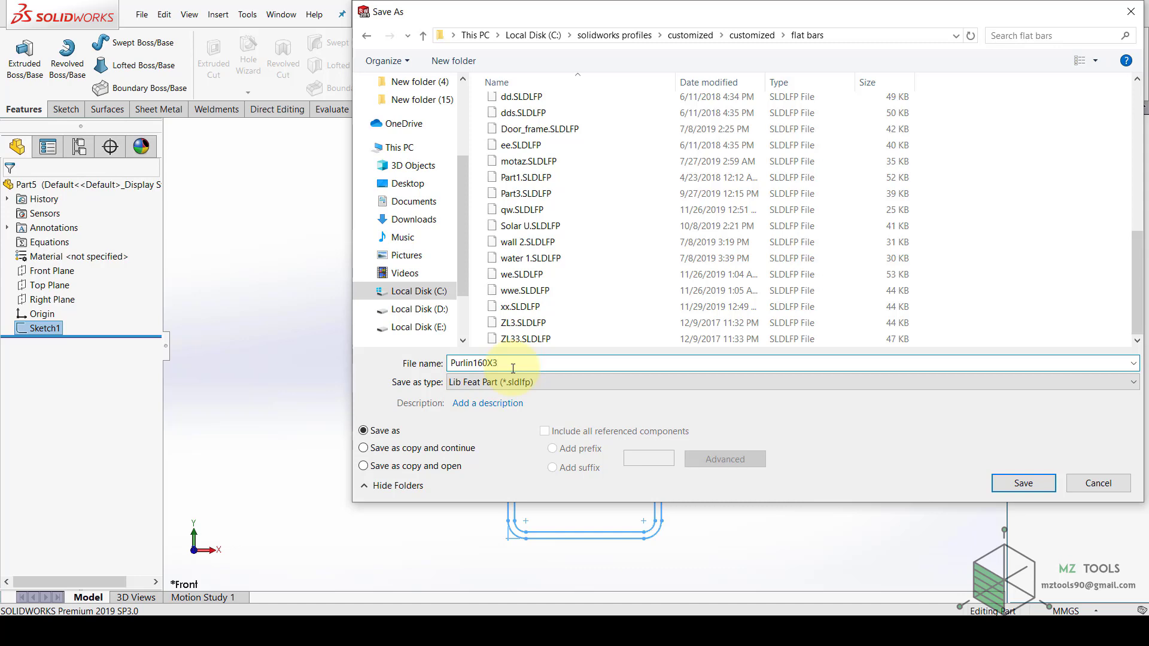
pyautogui.click(1019, 485)
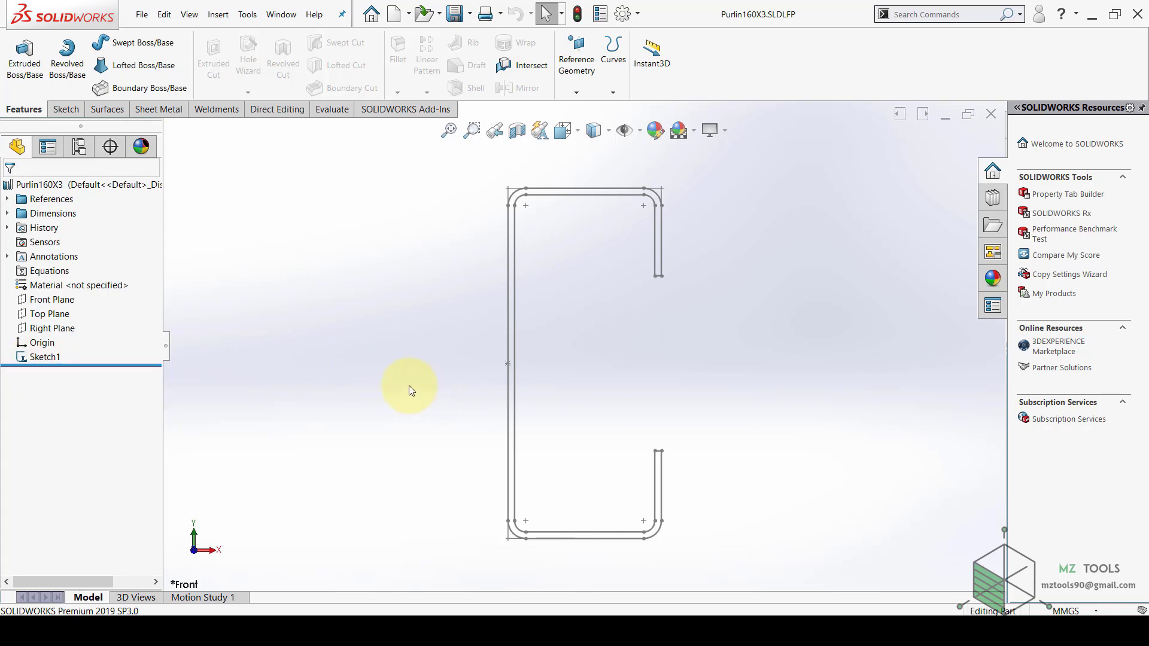
# Switch to the Part4 frame model and start a reference plane tangent to the first frame's sloped 114.3 mm tube
pyautogui.click(281, 14)
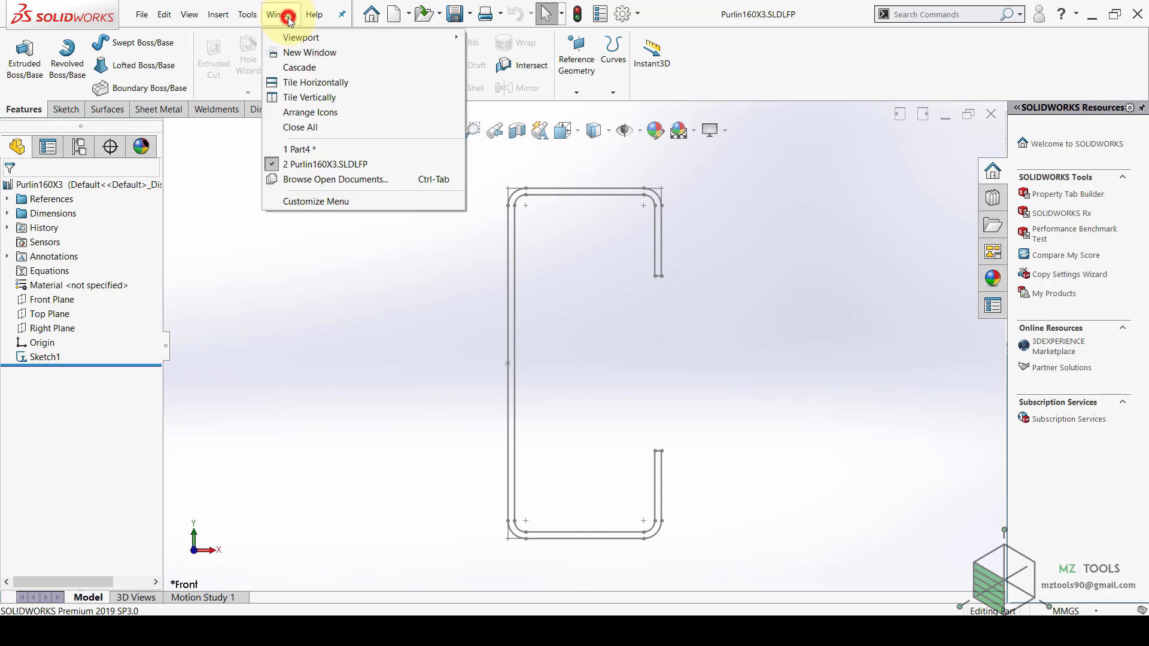
pyautogui.click(302, 148)
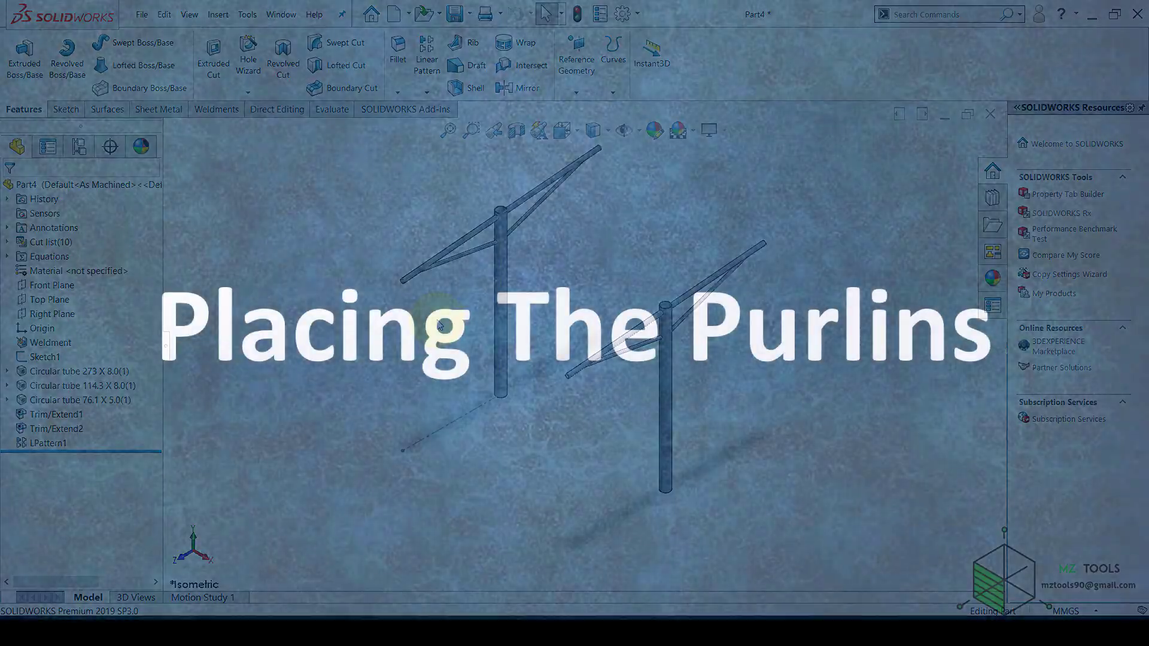
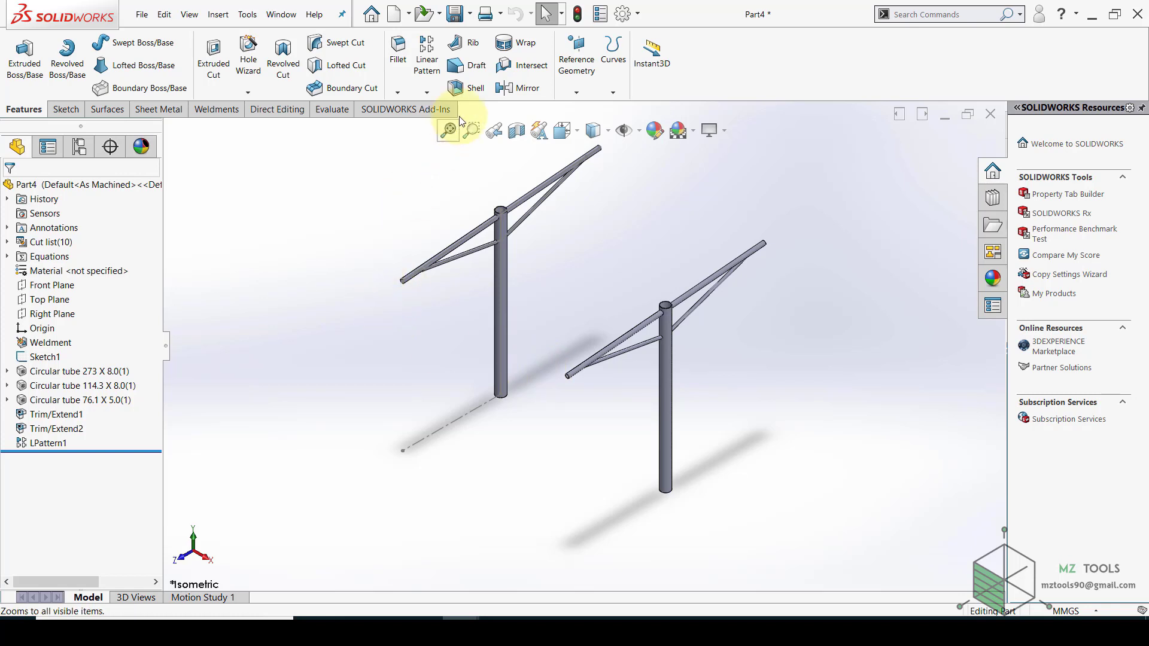
pyautogui.click(577, 93)
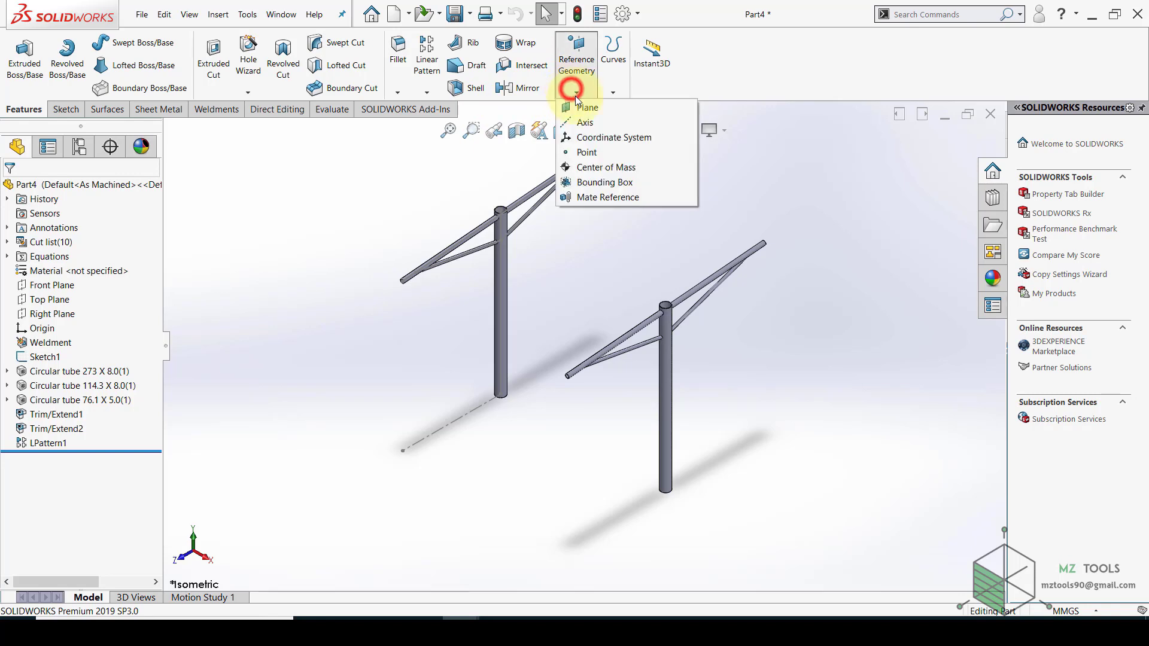
pyautogui.click(577, 106)
pyautogui.scroll(-4, 454, 282)
pyautogui.scroll(3, 450, 289)
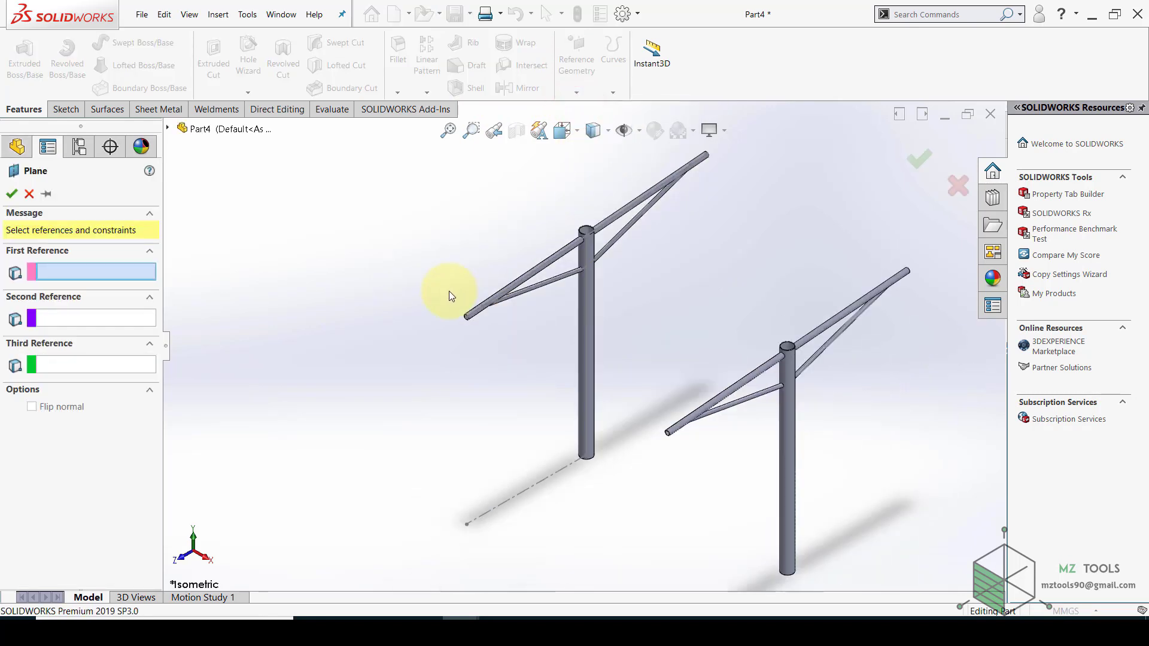
pyautogui.scroll(-4, 510, 317)
pyautogui.scroll(5, 461, 314)
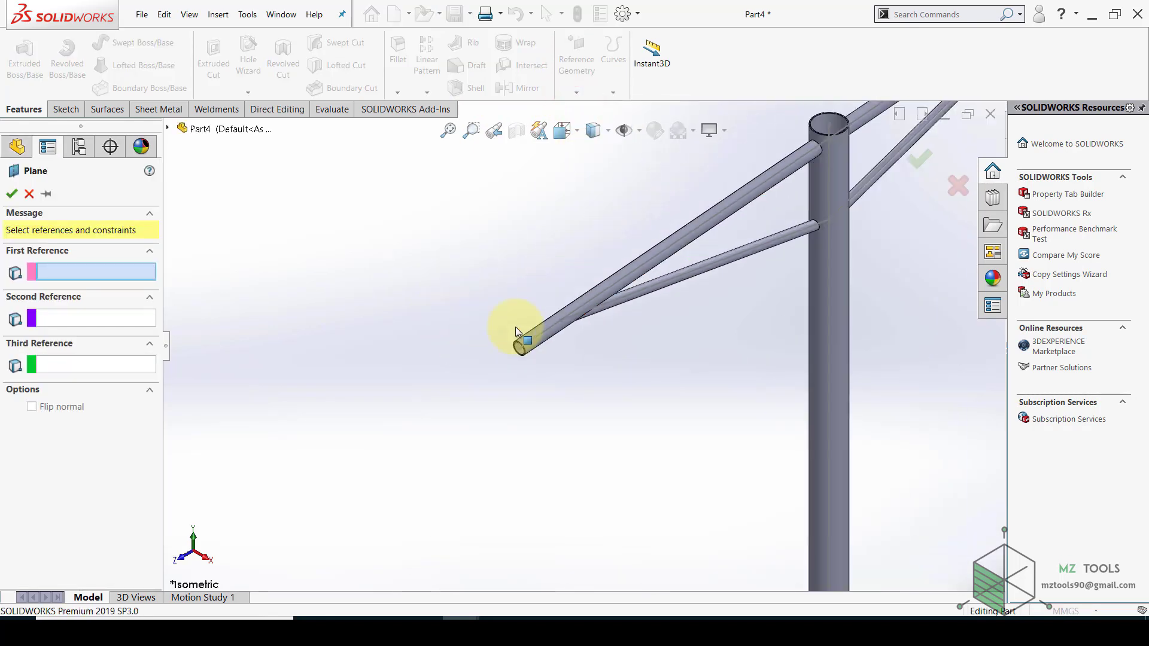
pyautogui.scroll(-4, 778, 515)
pyautogui.scroll(4, 789, 527)
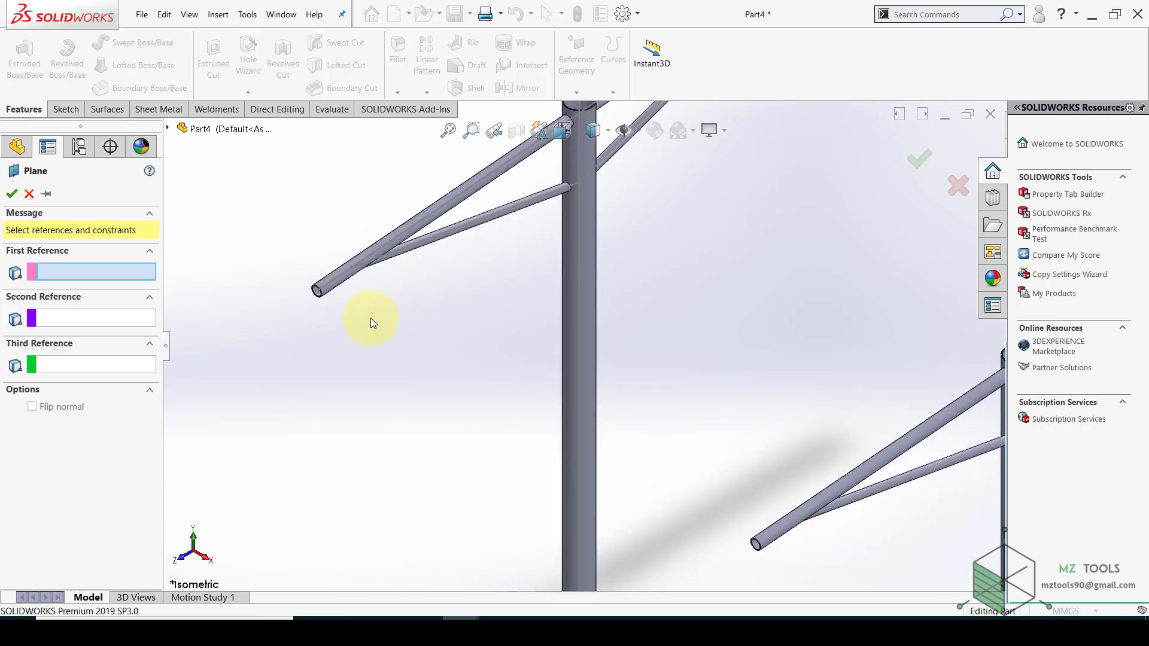
pyautogui.scroll(-4, 370, 318)
pyautogui.click(332, 246)
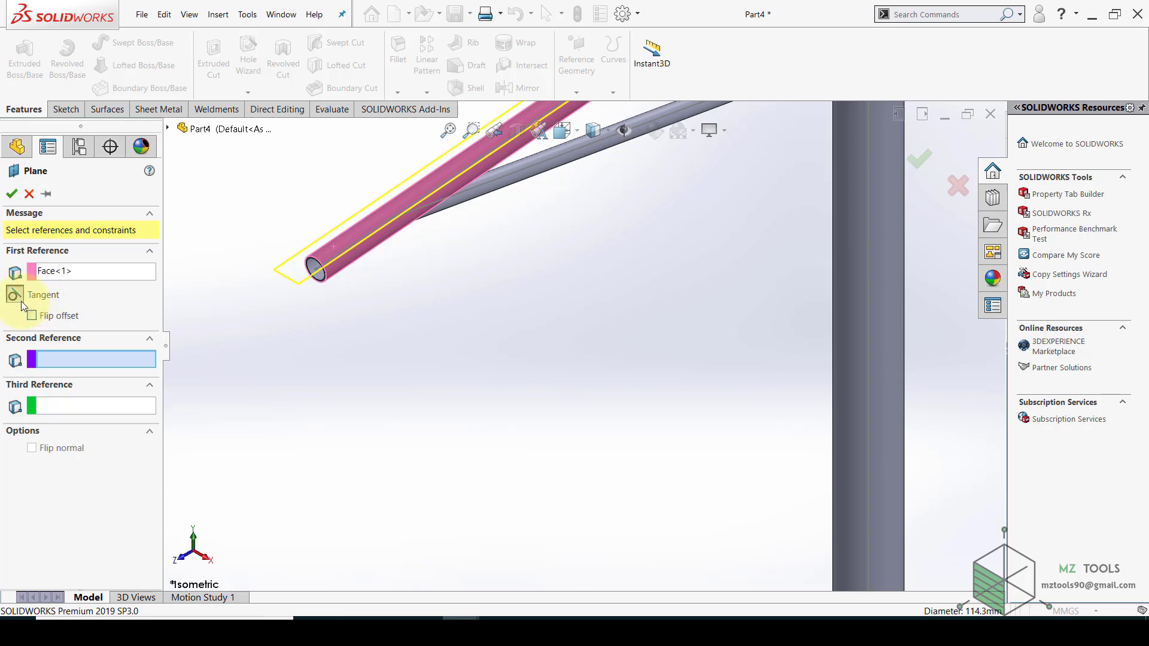
# Make the plane tangent to the second frame's matching sloped tube as well and create it
pyautogui.scroll(7, 478, 355)
pyautogui.scroll(-8, 778, 470)
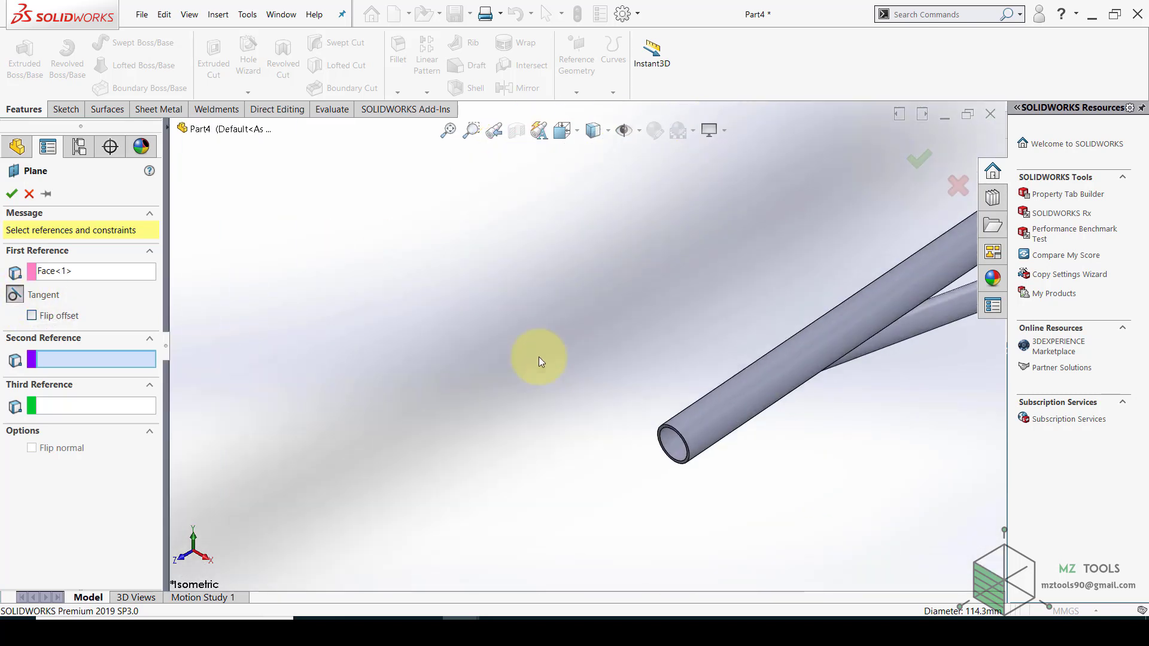
pyautogui.click(688, 415)
pyautogui.scroll(3, 423, 380)
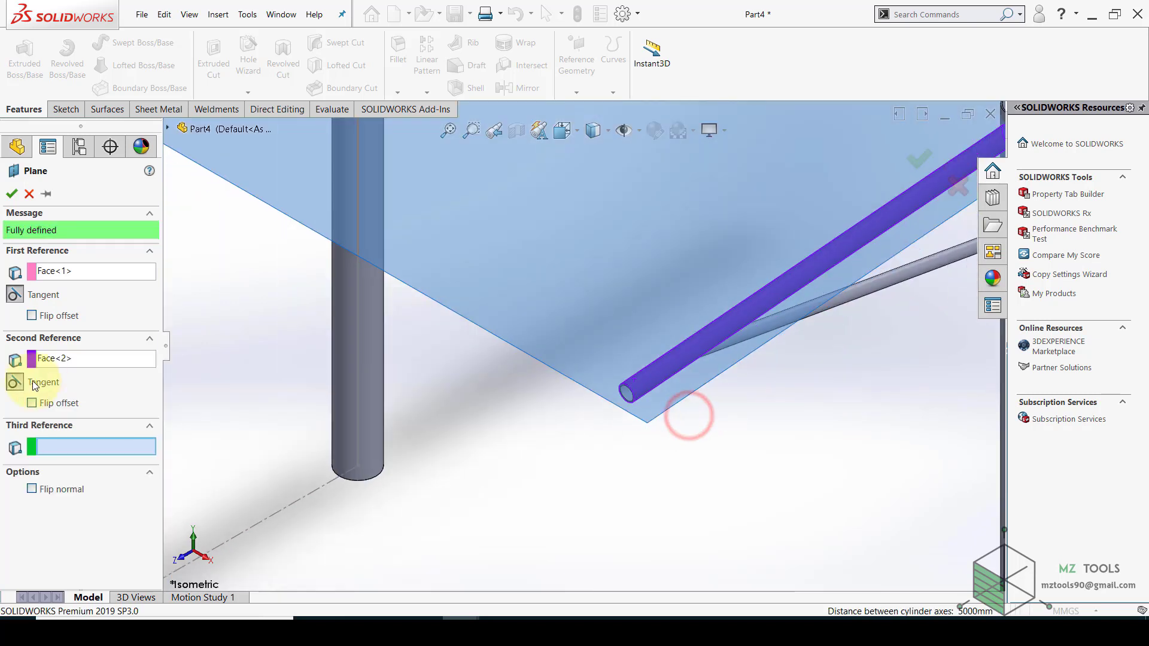
pyautogui.scroll(3, 454, 340)
pyautogui.moveTo(454, 339); pyautogui.dragTo(222, 240, button='middle')
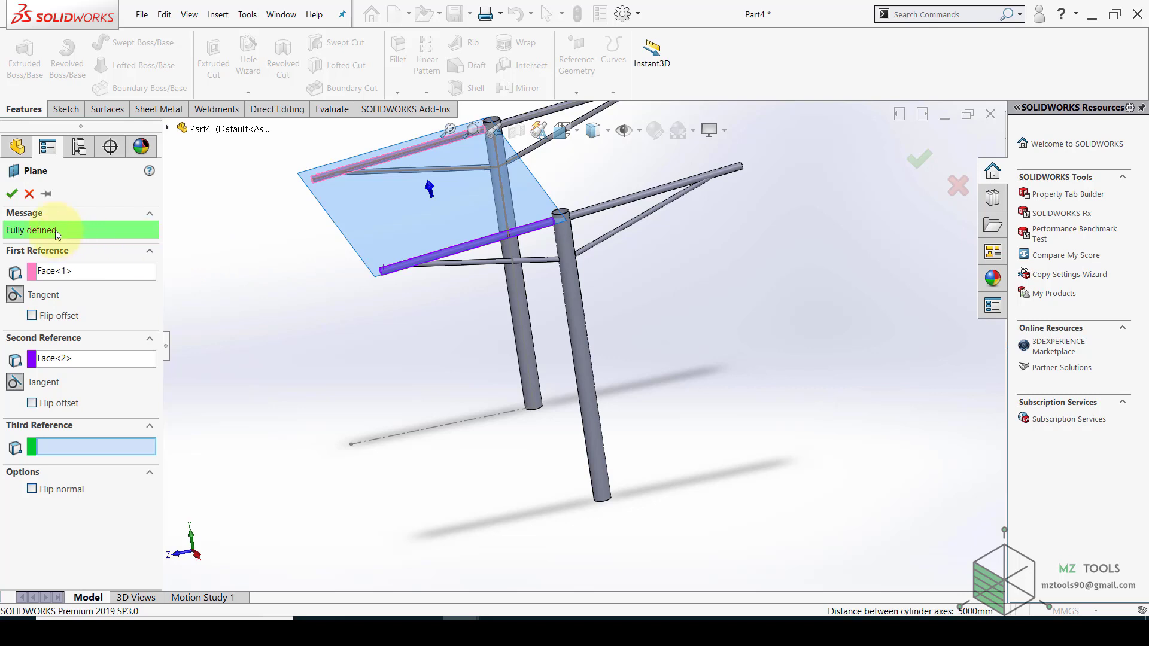
pyautogui.click(12, 194)
pyautogui.click(225, 333)
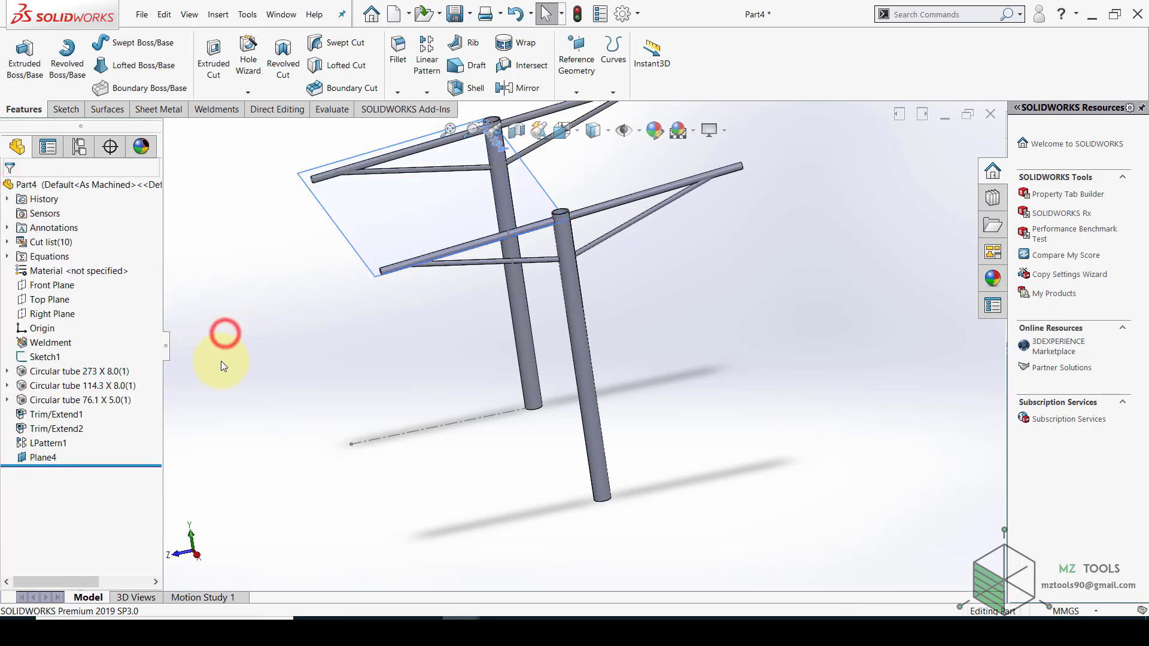
# Start a new sketch on the tangent plane across the two sloped tubes and view it face-on
pyautogui.click(49, 459)
pyautogui.click(52, 446)
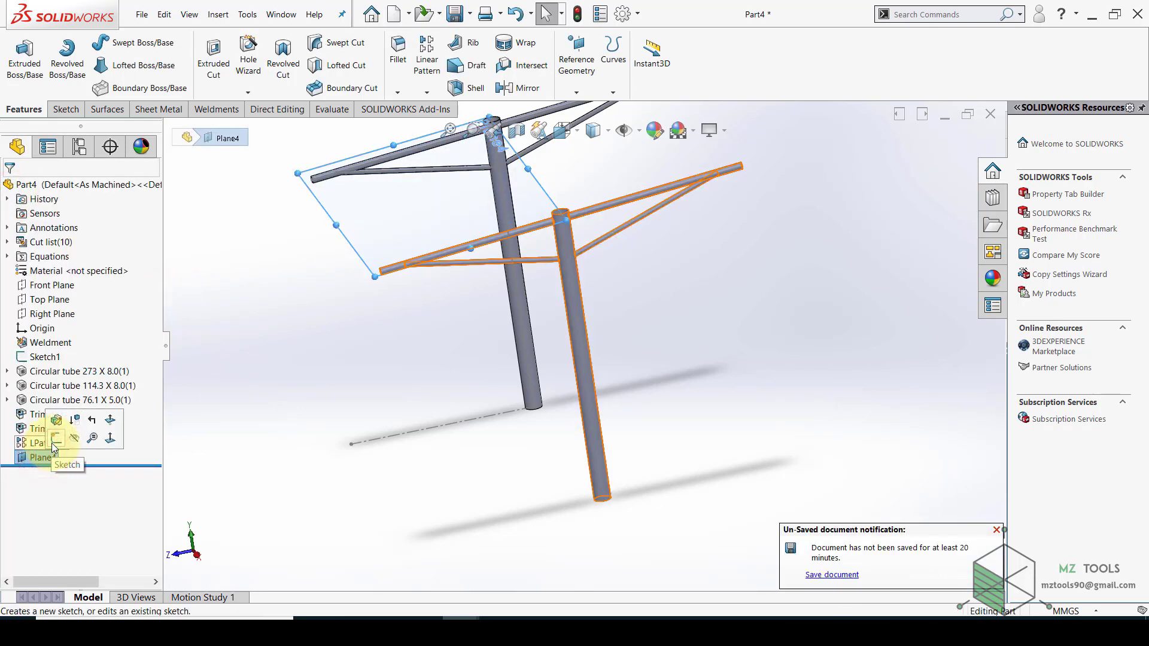
pyautogui.click(42, 472)
pyautogui.click(68, 454)
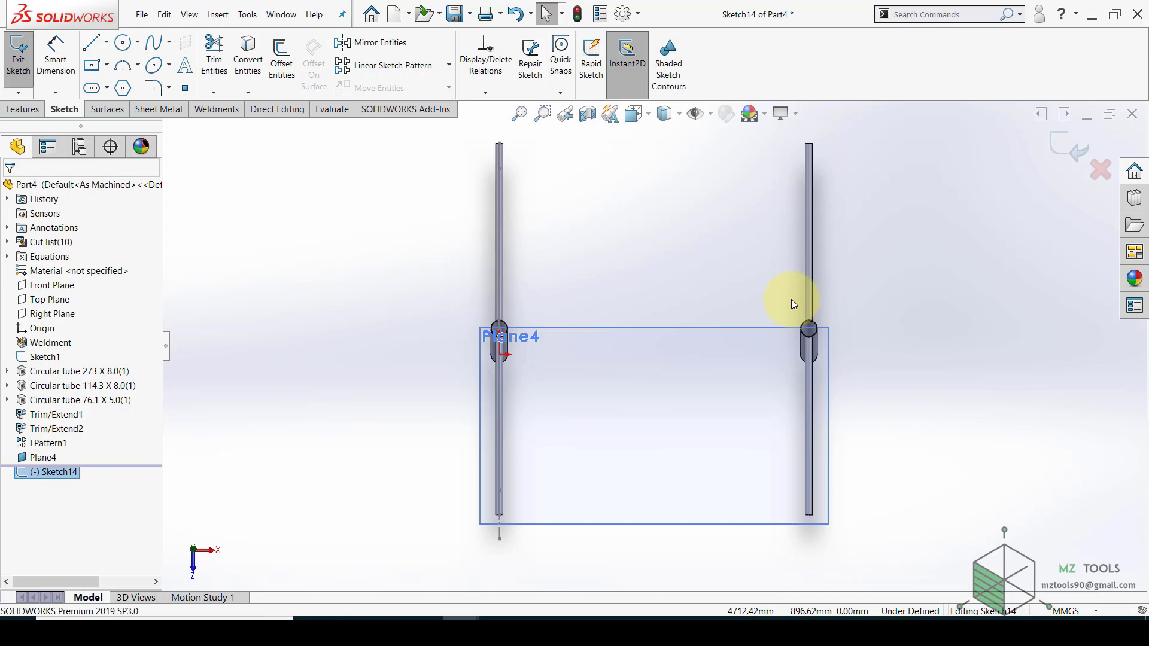
# Hide the tangent plane and collapse the SOLIDWORKS Resources pane to clear the sketch area
pyautogui.click(70, 456)
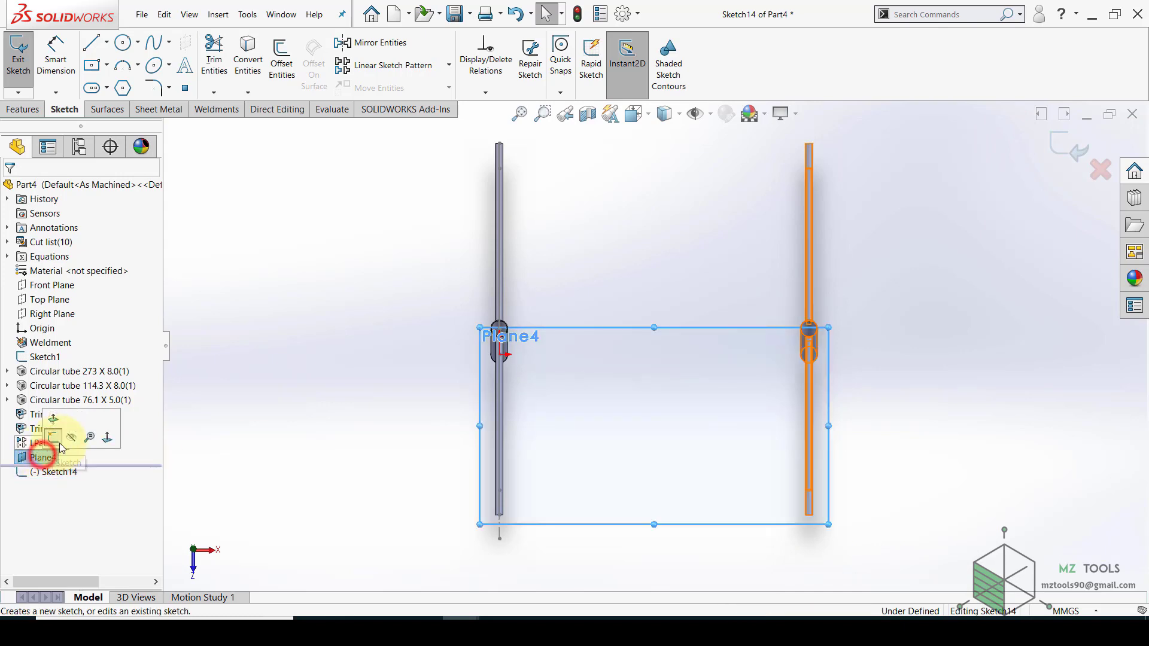
pyautogui.click(68, 441)
pyautogui.click(292, 342)
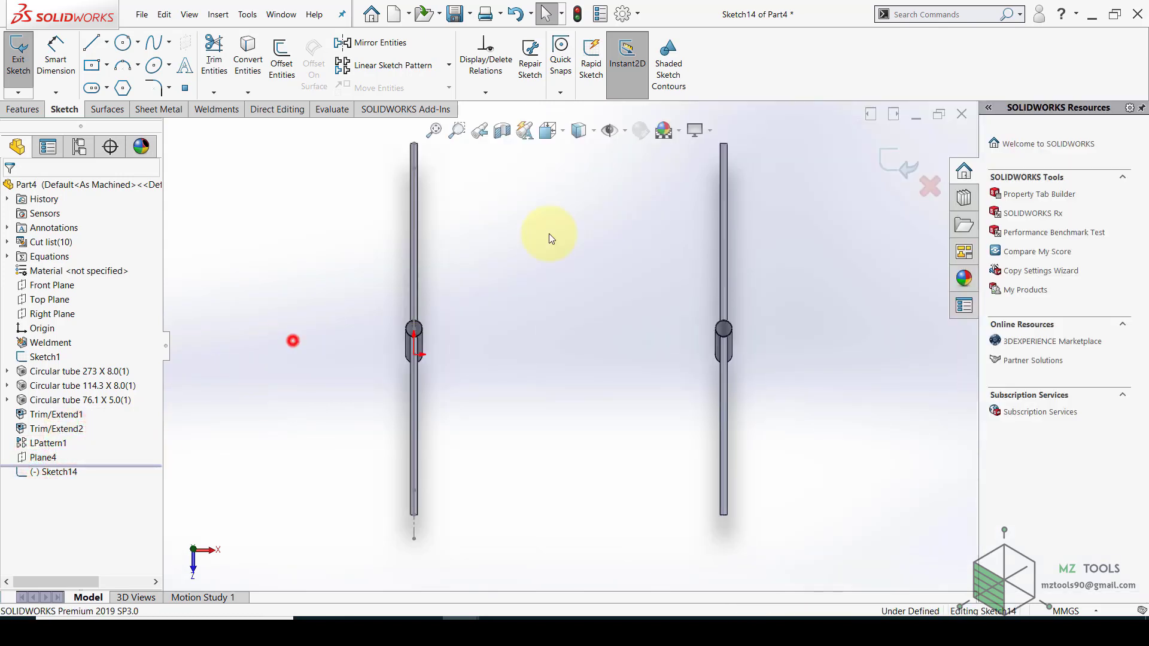
pyautogui.click(1142, 108)
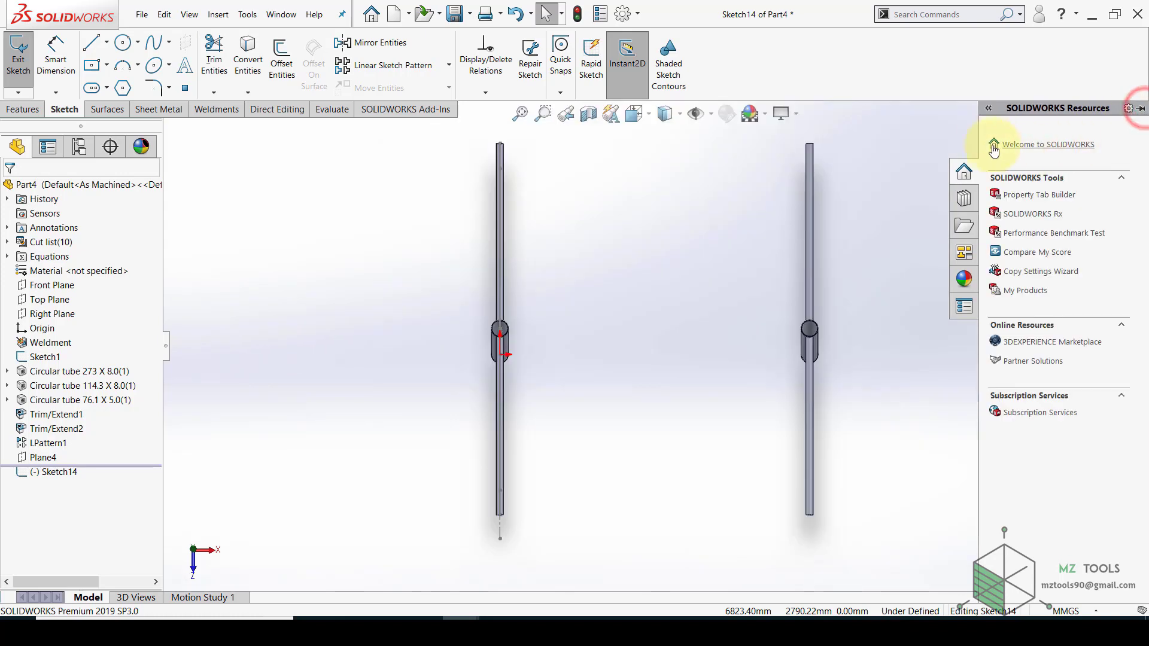
pyautogui.click(984, 136)
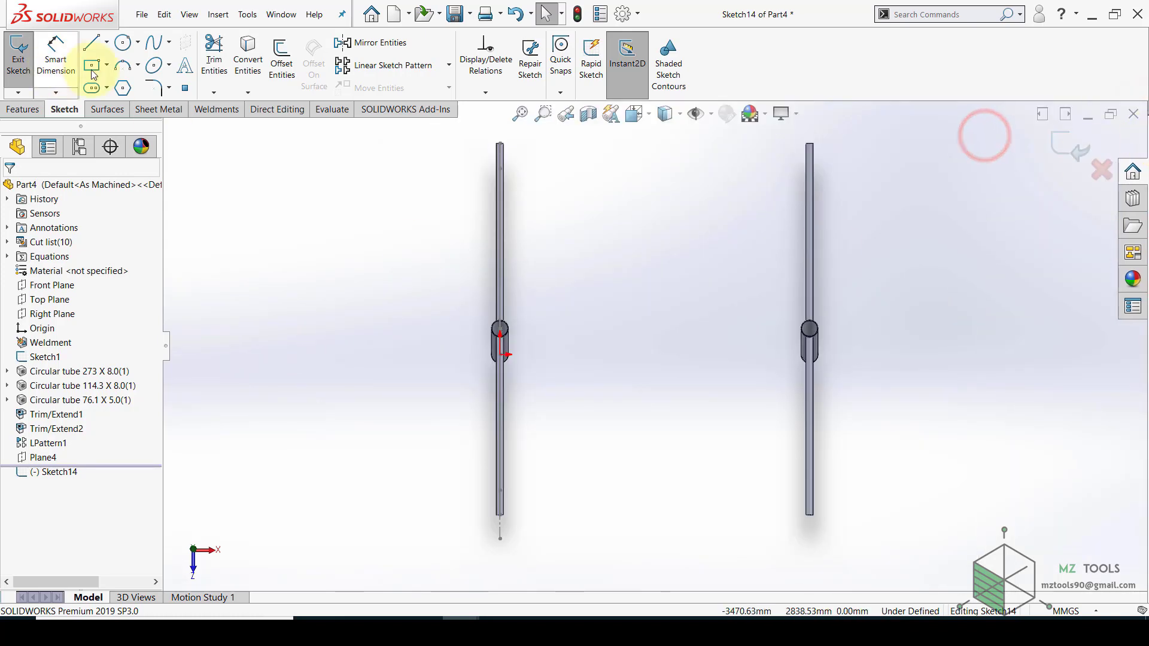
# Sketch a horizontal line about 5010 mm long from the first tube's centreline near its lower end to the second tube
pyautogui.click(94, 43)
pyautogui.scroll(-7, 494, 488)
pyautogui.scroll(3, 391, 423)
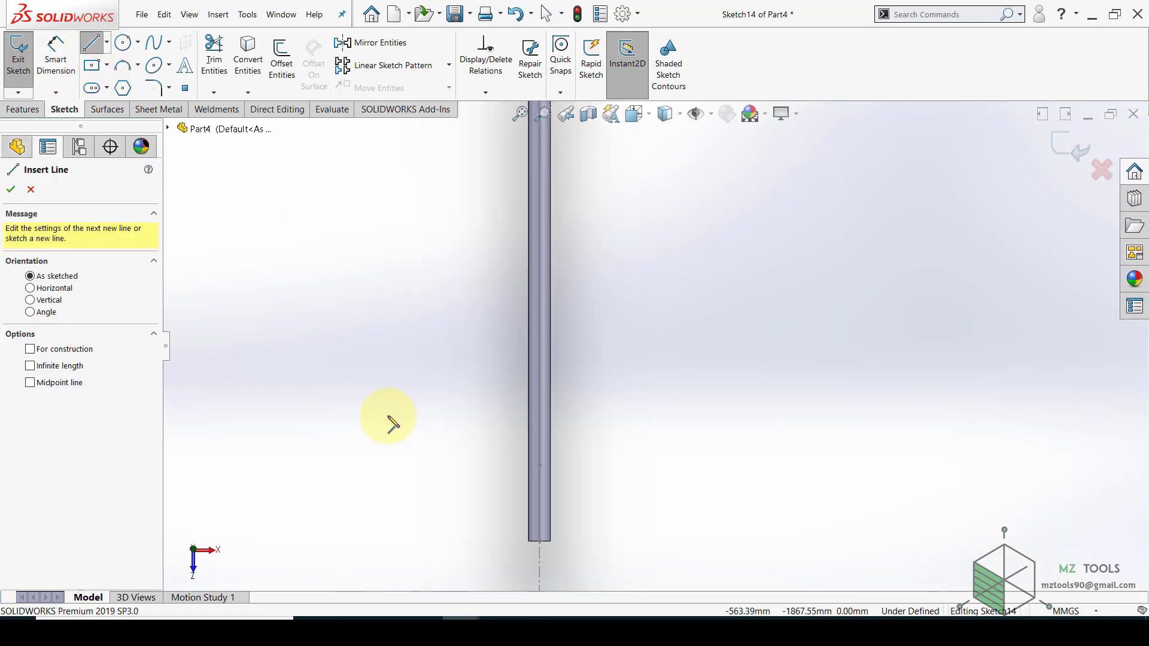
pyautogui.scroll(-4, 685, 440)
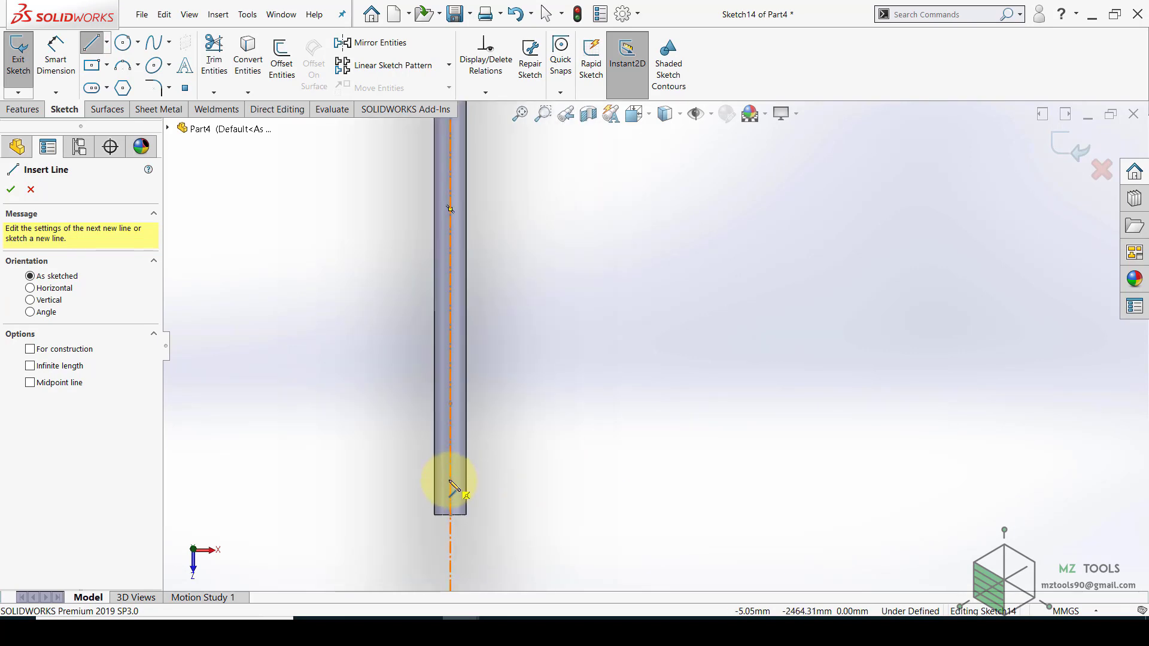
pyautogui.click(450, 481)
pyautogui.scroll(4, 826, 379)
pyautogui.scroll(-5, 838, 383)
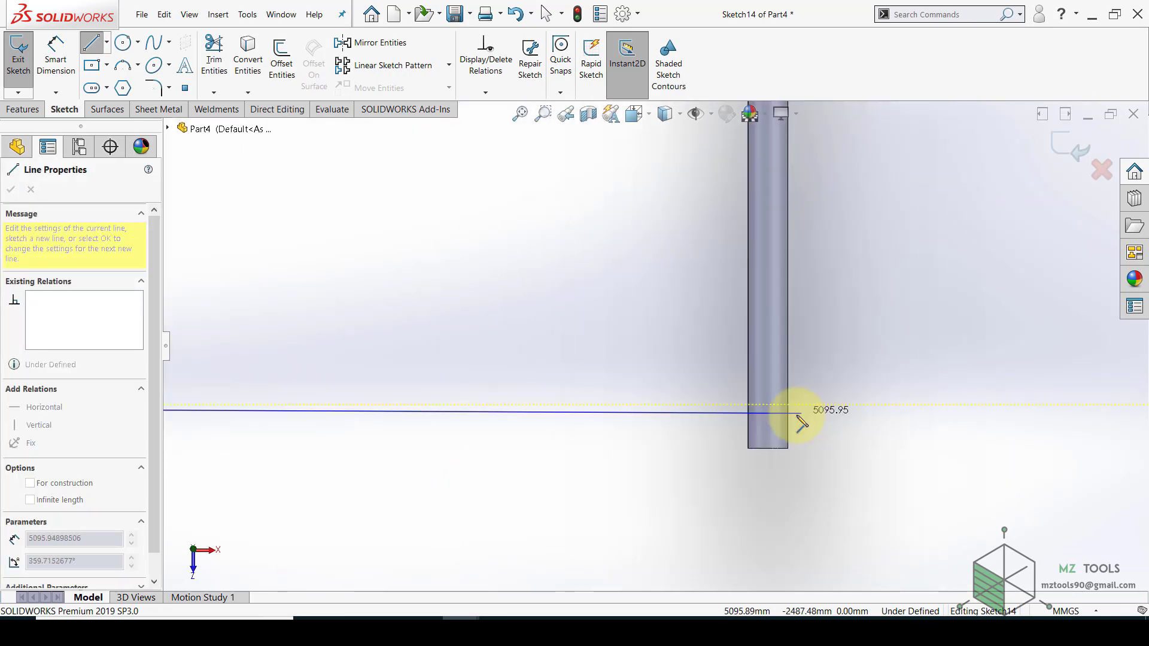
pyautogui.doubleClick(765, 387)
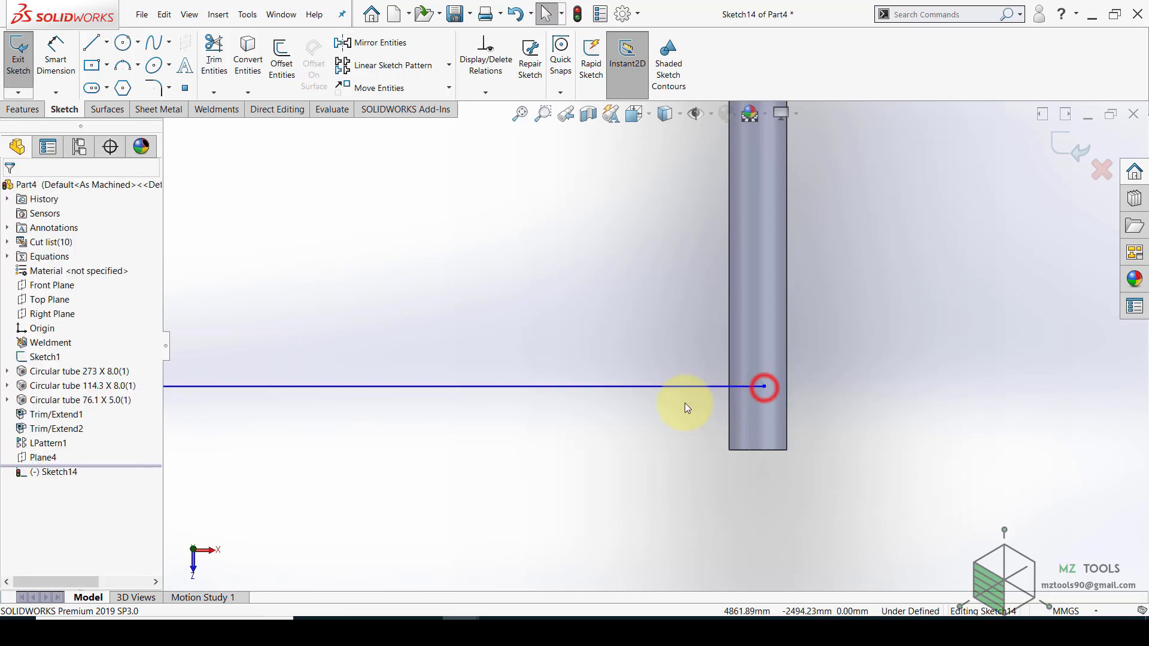
# Draw a centerline from the midpoint of the second tube's lower end edge to the horizontal line's endpoint
pyautogui.click(108, 41)
pyautogui.click(105, 71)
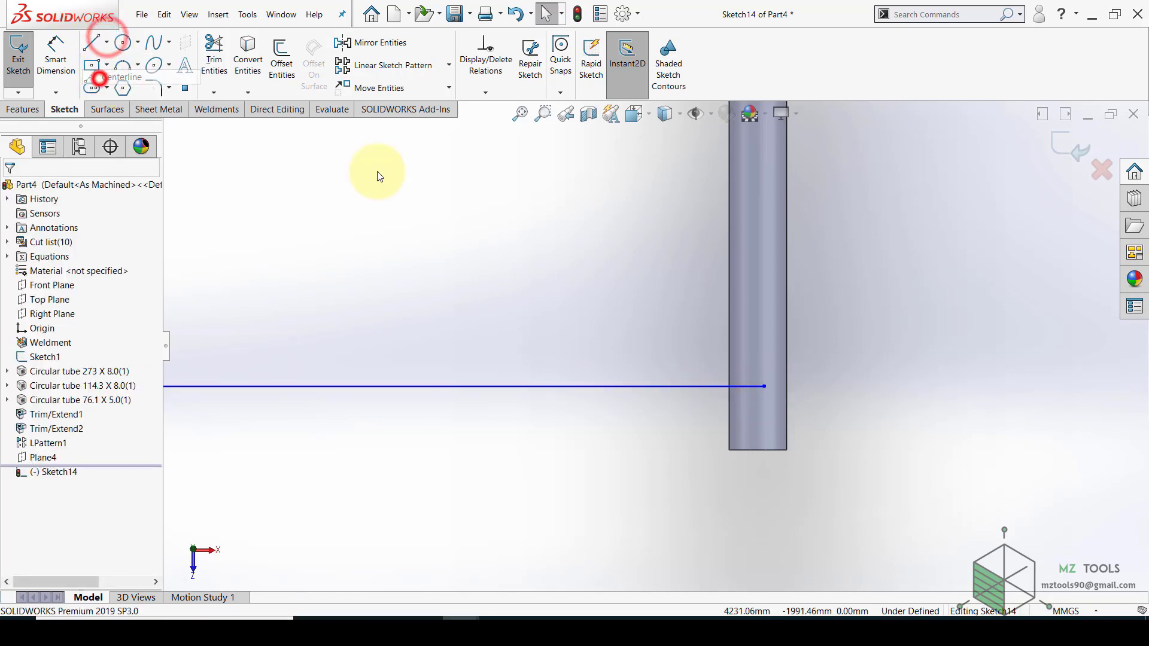
pyautogui.click(757, 449)
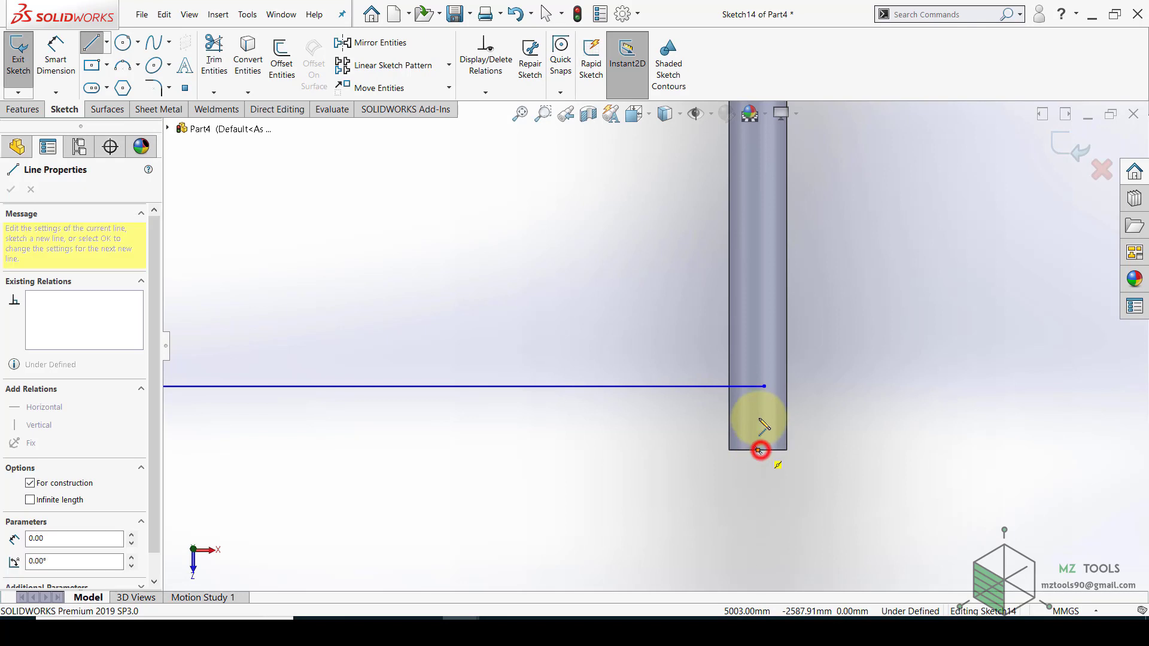
pyautogui.doubleClick(765, 387)
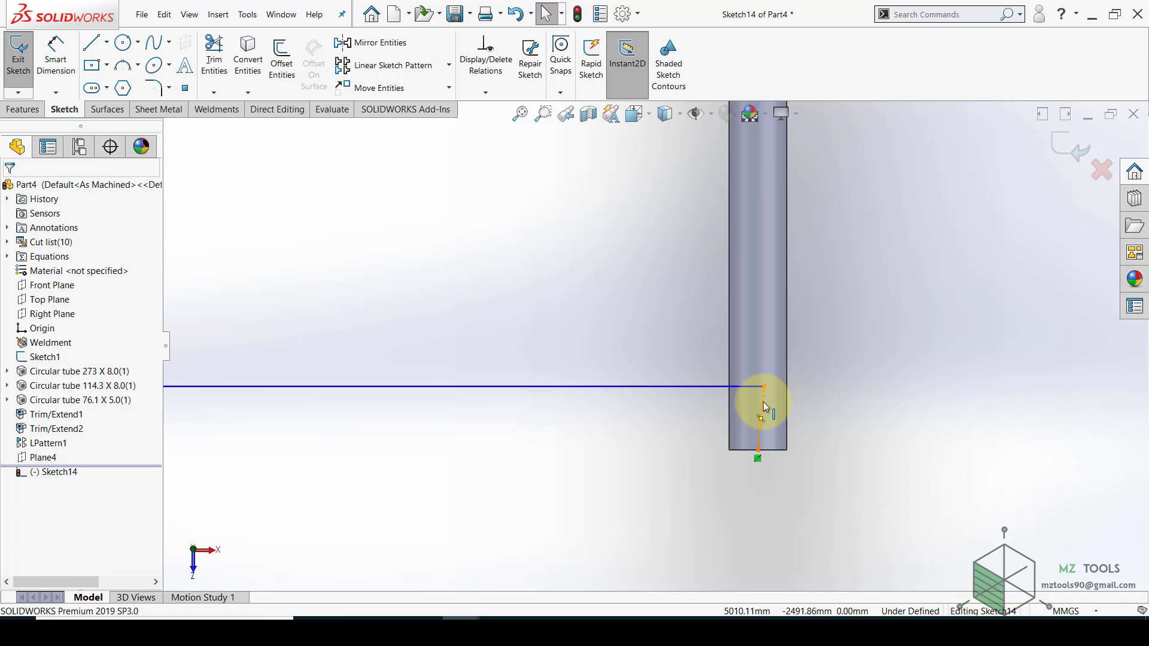
# Make the short centerline at the second tube's lower end vertical
pyautogui.click(763, 402)
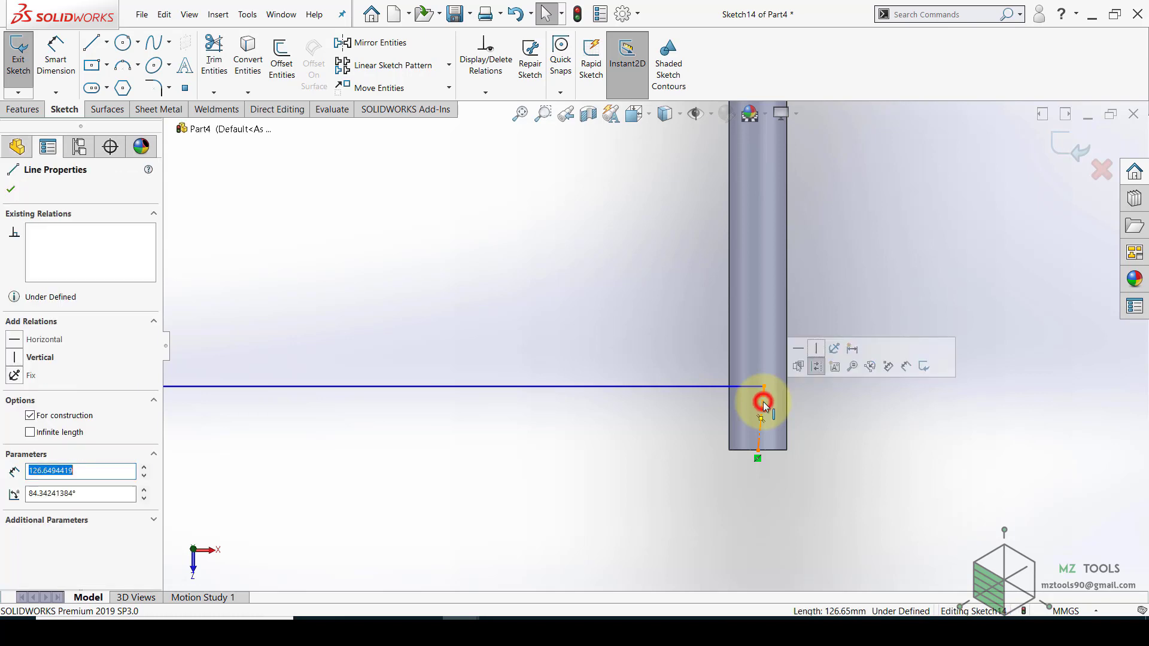
pyautogui.click(811, 350)
pyautogui.click(859, 281)
# Test the horizontal line's attachment to the first tube's centreline by nudging its endpoint
pyautogui.scroll(12, 899, 352)
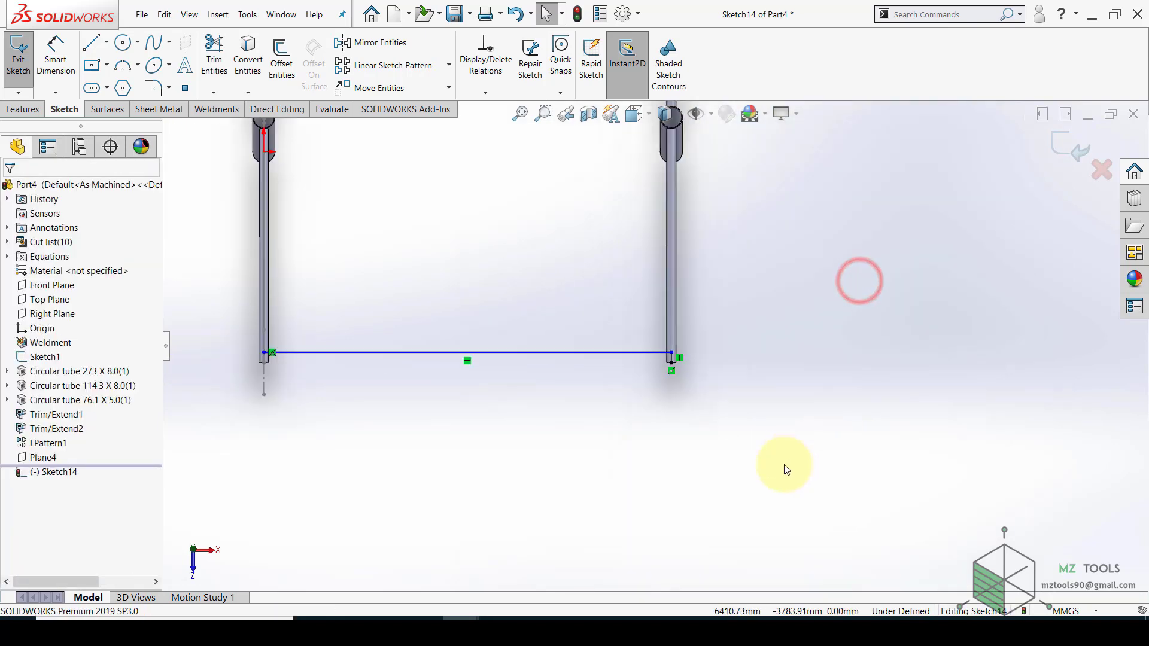
pyautogui.scroll(-4, 419, 361)
pyautogui.scroll(-5, 509, 356)
pyautogui.scroll(-4, 663, 318)
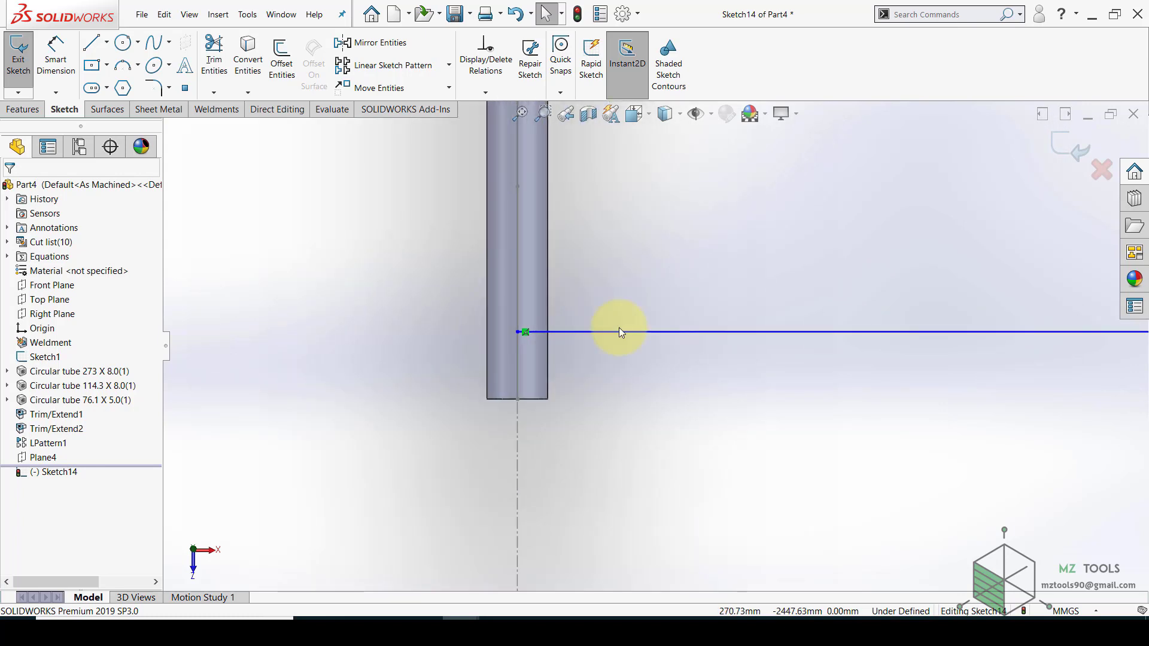
pyautogui.click(529, 332)
pyautogui.moveTo(530, 332); pyautogui.dragTo(521, 332)
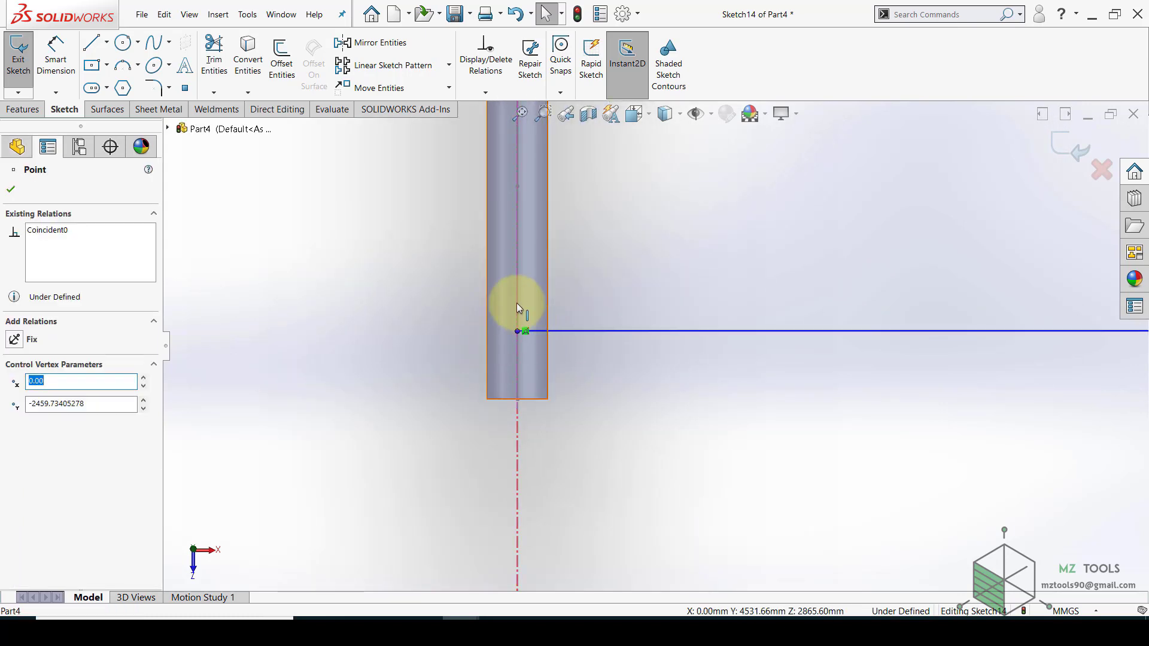
pyautogui.click(443, 320)
# Dimension the short vertical centerline at the second tube's end to 100 mm and exit the sketch
pyautogui.click(53, 45)
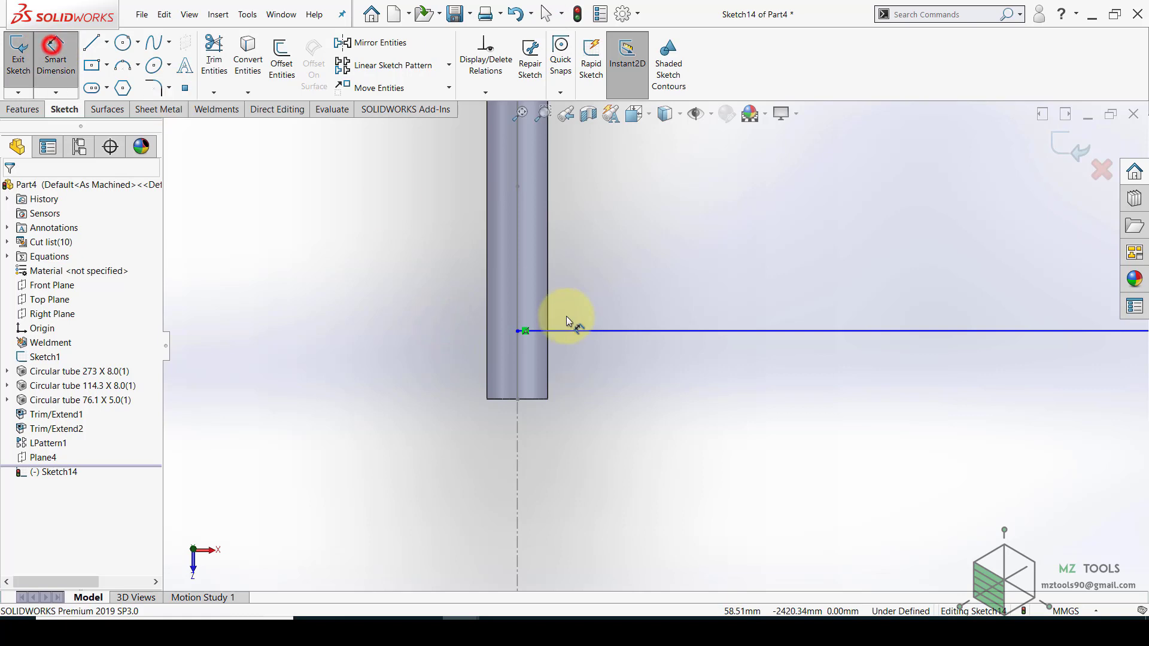
pyautogui.scroll(9, 635, 331)
pyautogui.scroll(-10, 845, 356)
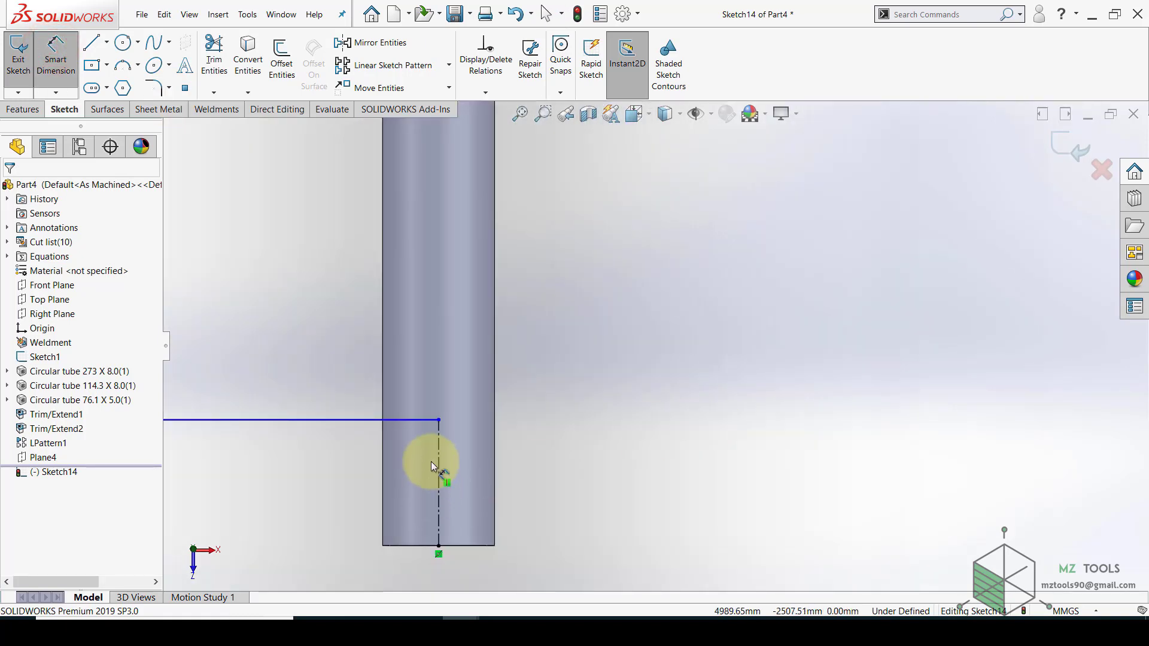
pyautogui.click(437, 460)
pyautogui.click(572, 469)
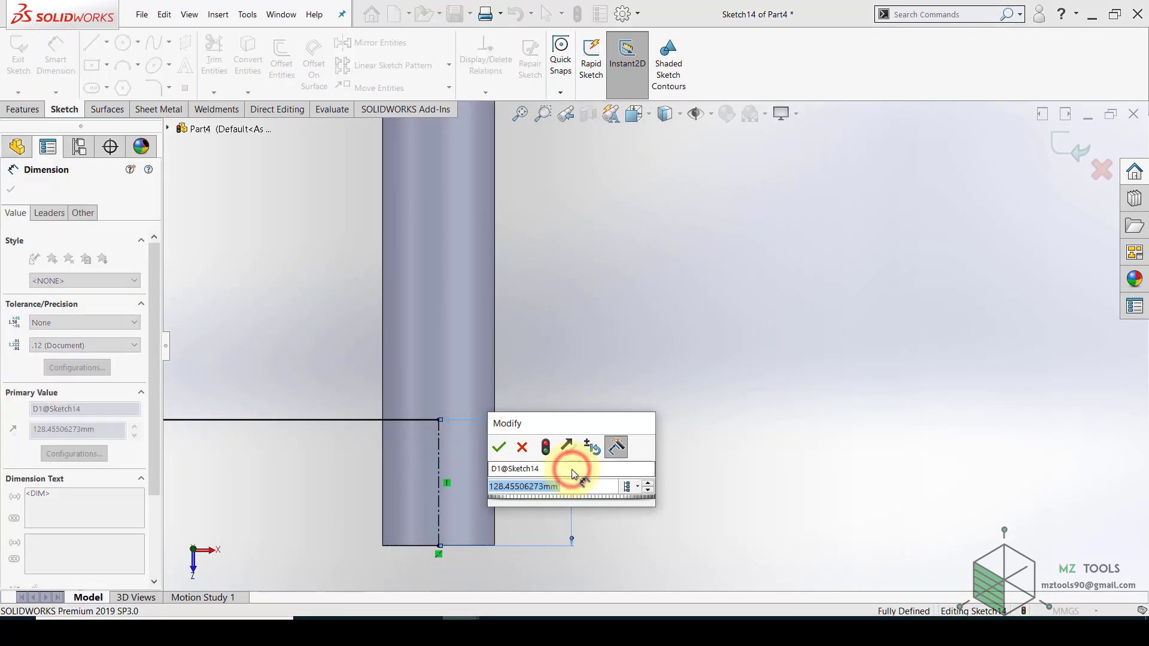
pyautogui.write('100')
pyautogui.press('Return')
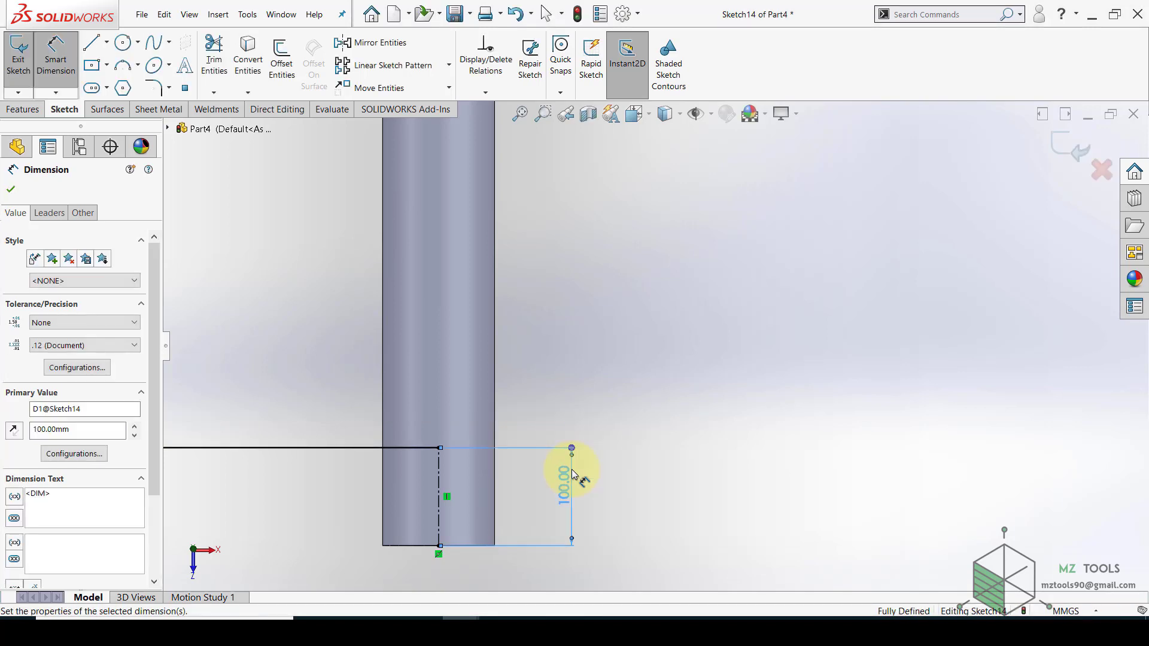
pyautogui.click(754, 315)
pyautogui.click(1071, 146)
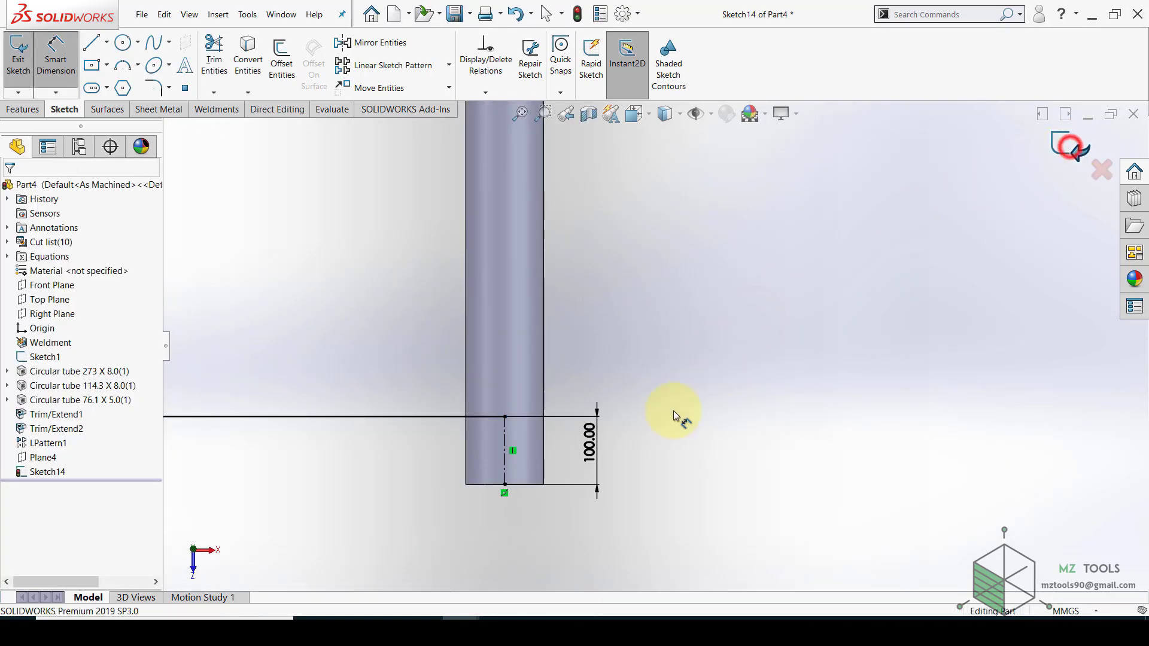
# Start a structural member along the sketched horizontal line, using the customized standard, flat bars type and Purlin160X3 size
pyautogui.scroll(7, 656, 466)
pyautogui.moveTo(584, 463); pyautogui.dragTo(574, 426, button='middle')
pyautogui.scroll(5, 599, 454)
pyautogui.scroll(-3, 486, 137)
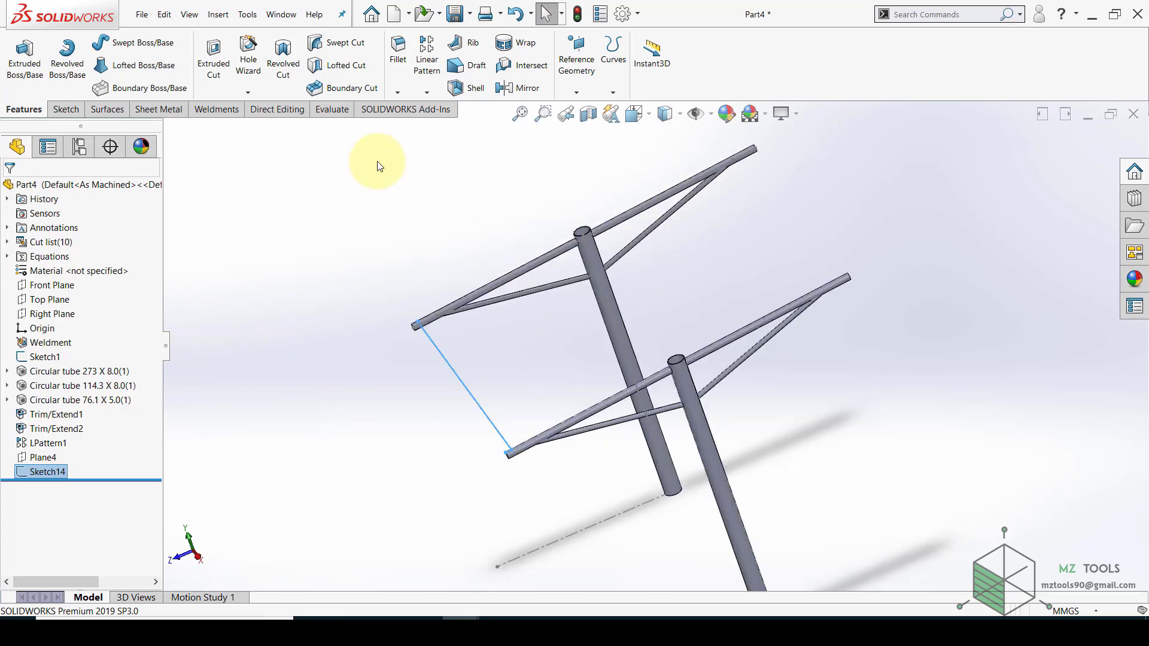
pyautogui.click(217, 112)
pyautogui.click(96, 59)
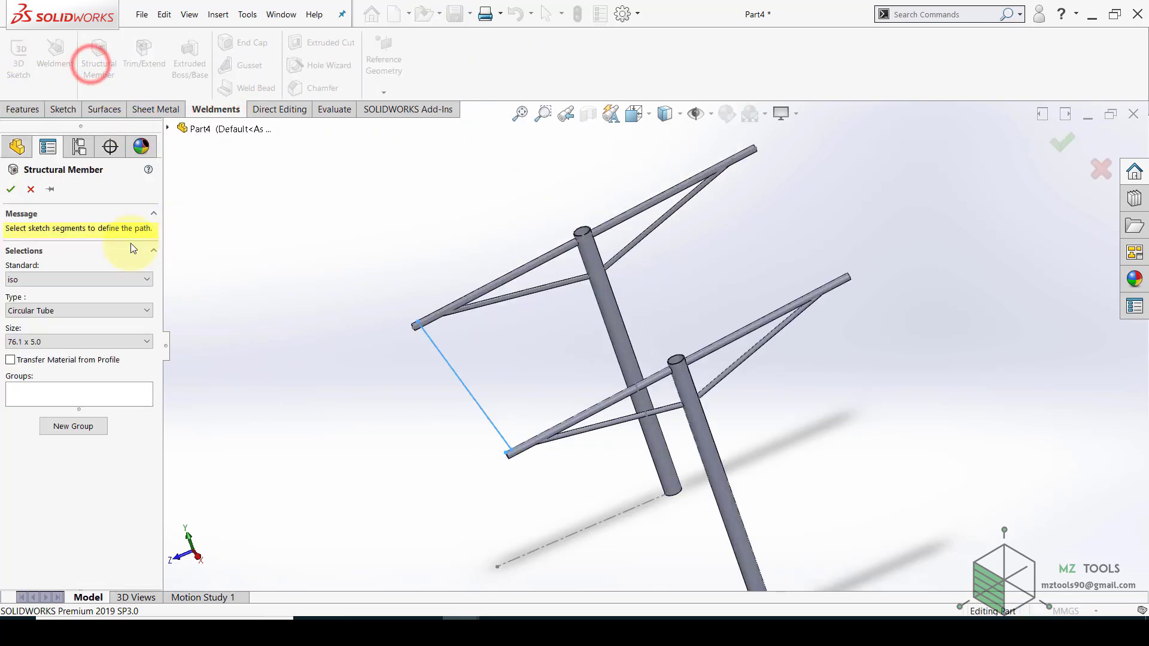
pyautogui.click(58, 279)
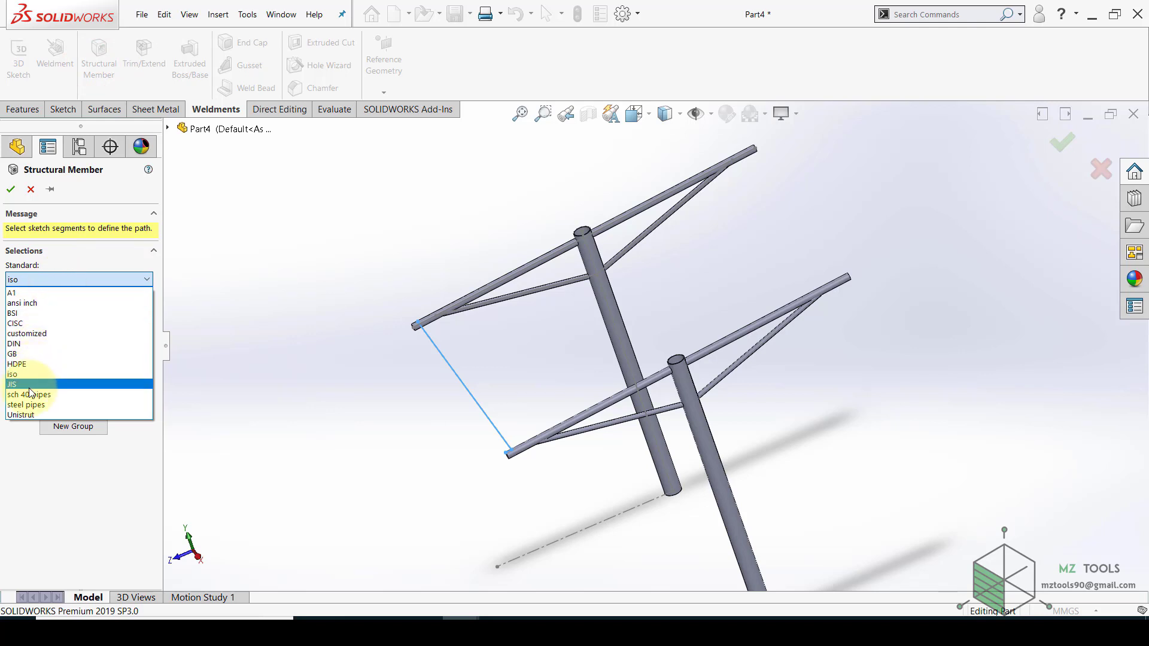
pyautogui.click(50, 335)
pyautogui.click(56, 309)
pyautogui.click(48, 325)
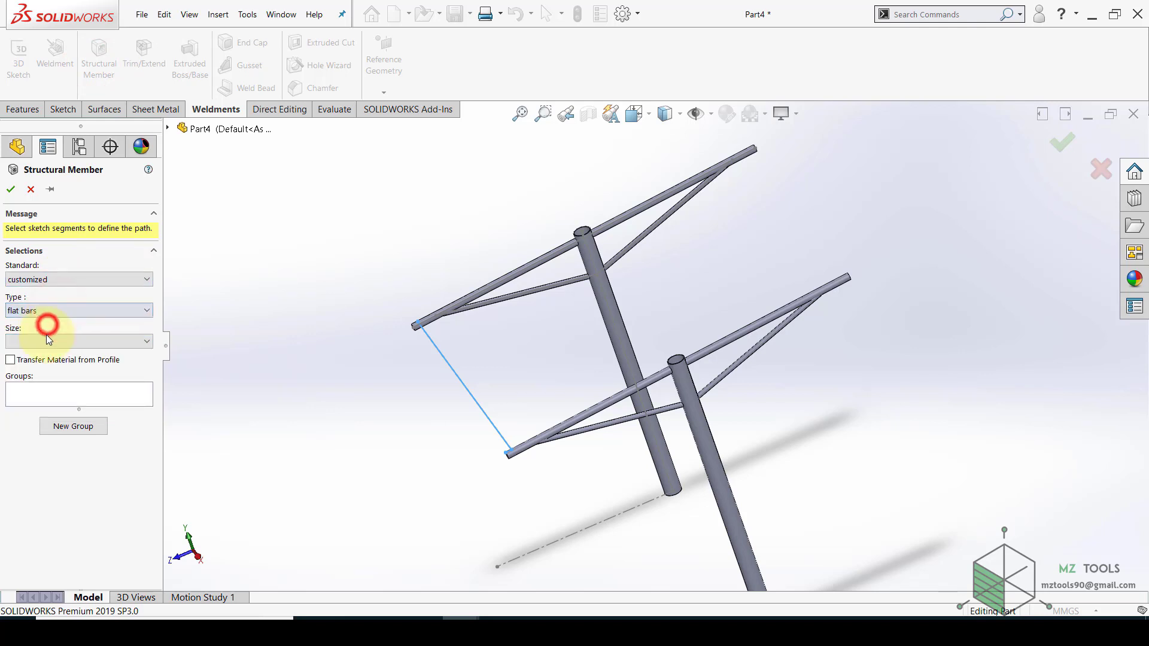
pyautogui.click(42, 340)
pyautogui.scroll(-5, 48, 323)
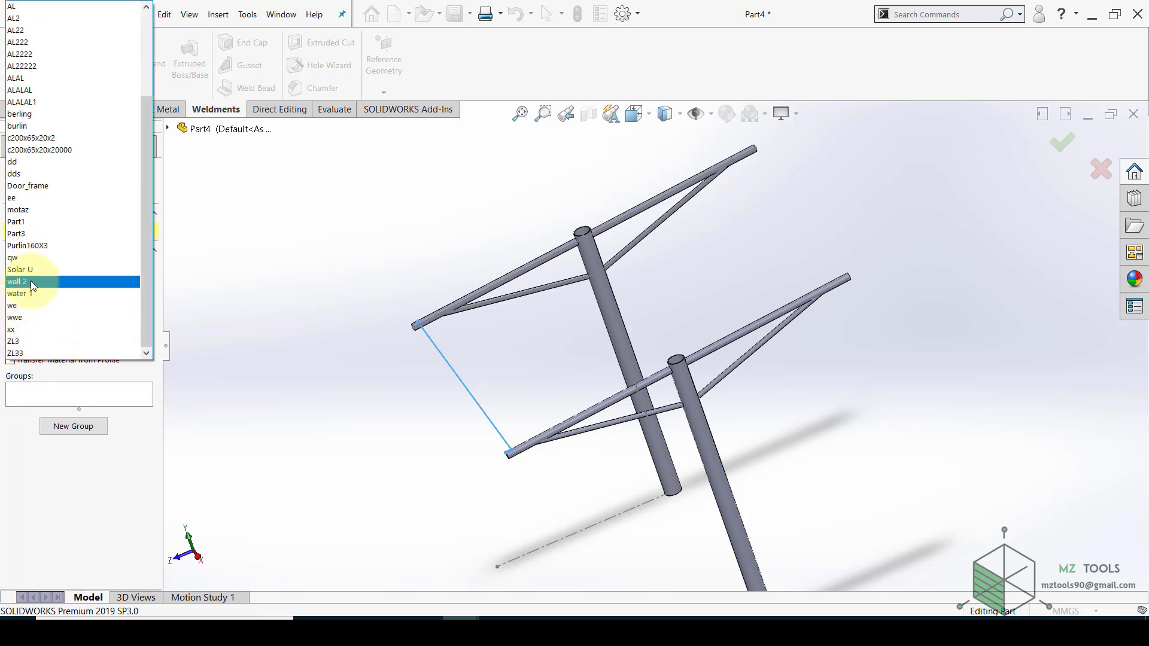
pyautogui.click(24, 249)
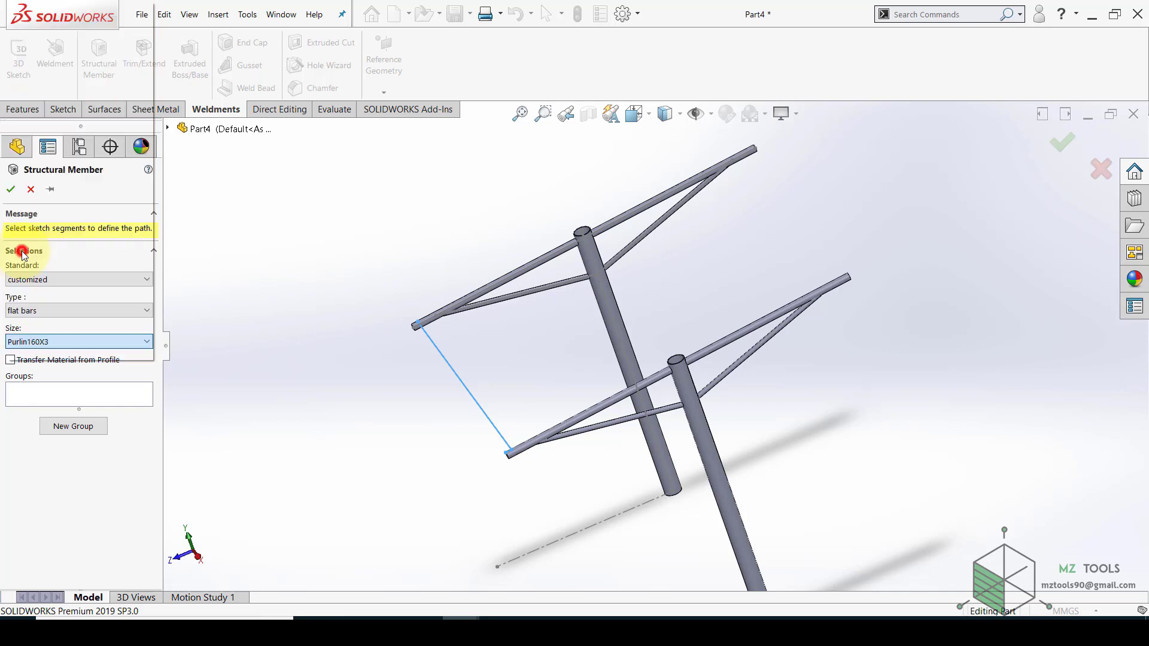
pyautogui.click(473, 401)
# Relocate the purlin profile so the outer lower corner of its web sits on the path line, and accept the member
pyautogui.scroll(-3, 519, 436)
pyautogui.moveTo(527, 437); pyautogui.dragTo(522, 380, button='middle')
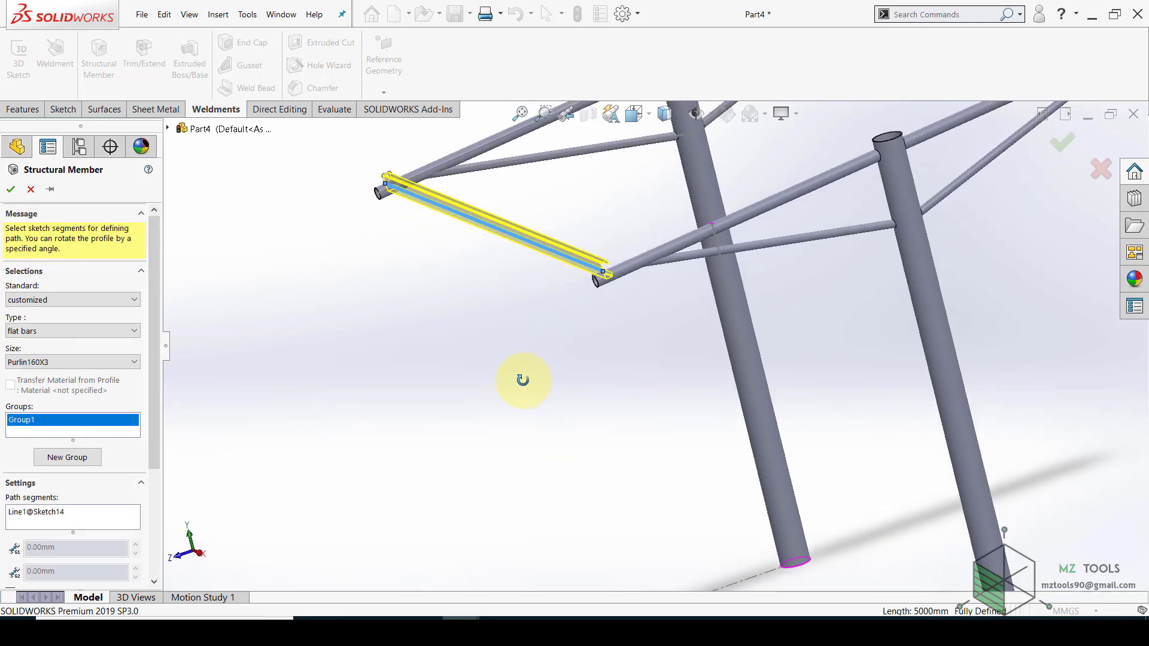
pyautogui.press('space')
pyautogui.click(501, 410)
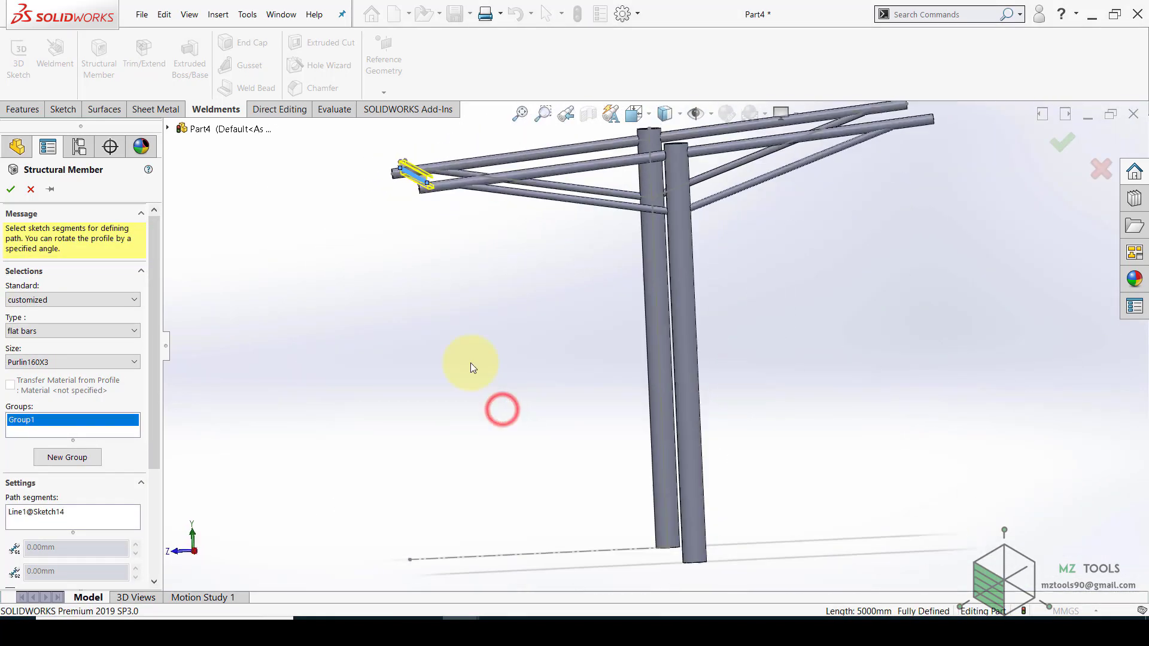
pyautogui.scroll(-5, 468, 343)
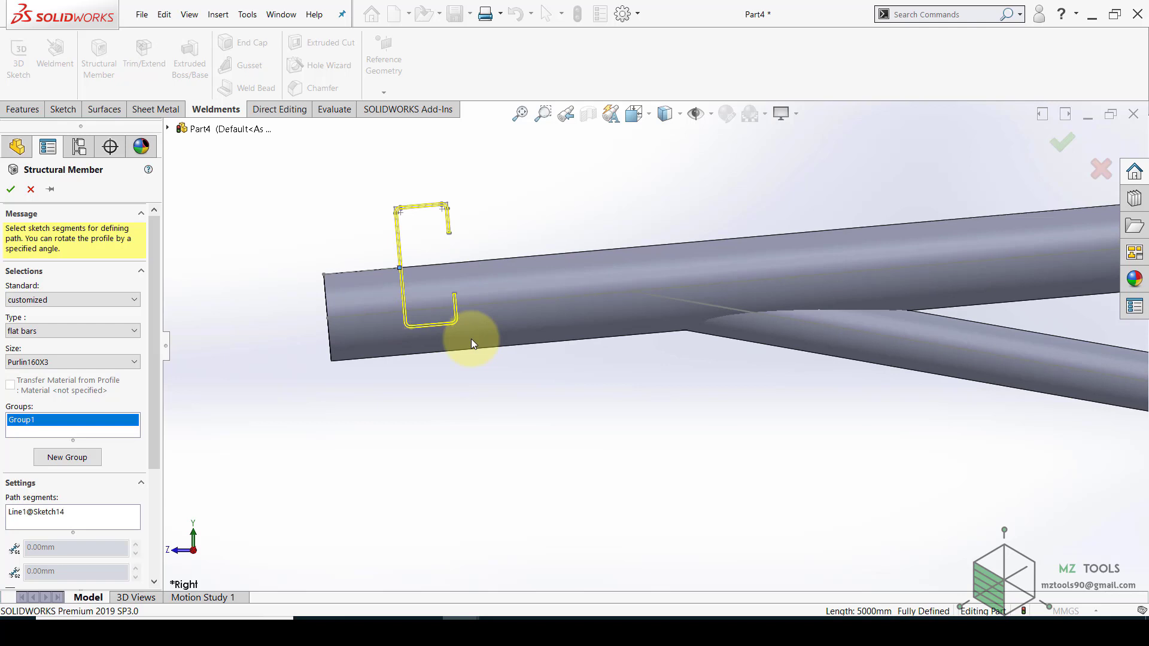
pyautogui.moveTo(154, 328); pyautogui.dragTo(147, 443)
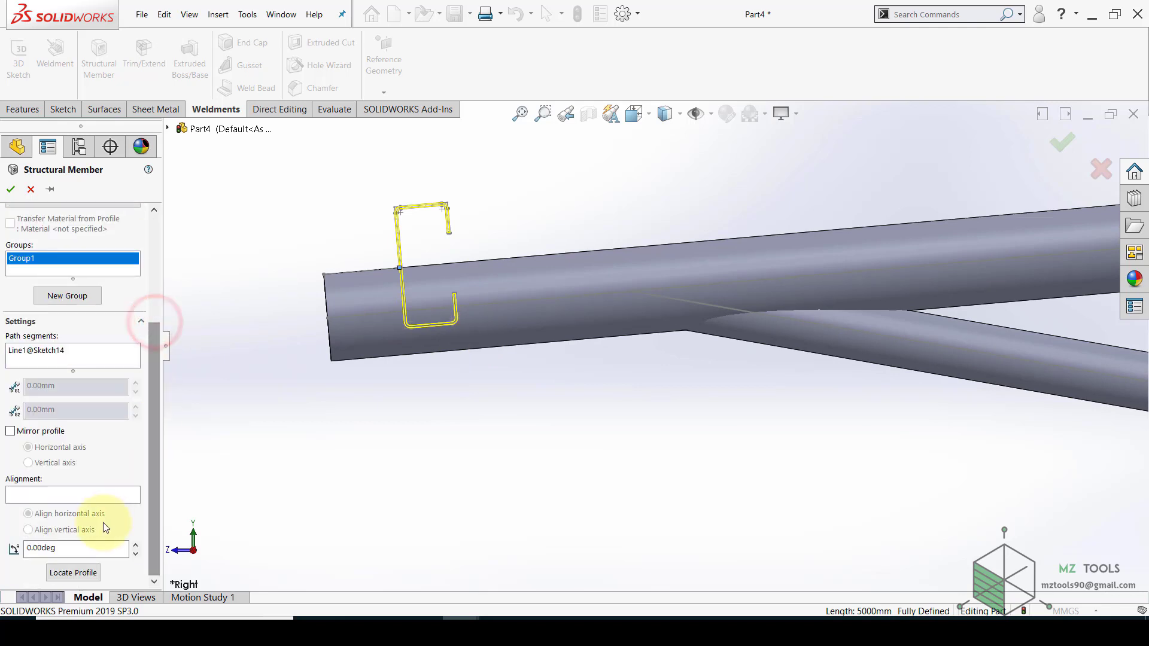
pyautogui.click(82, 578)
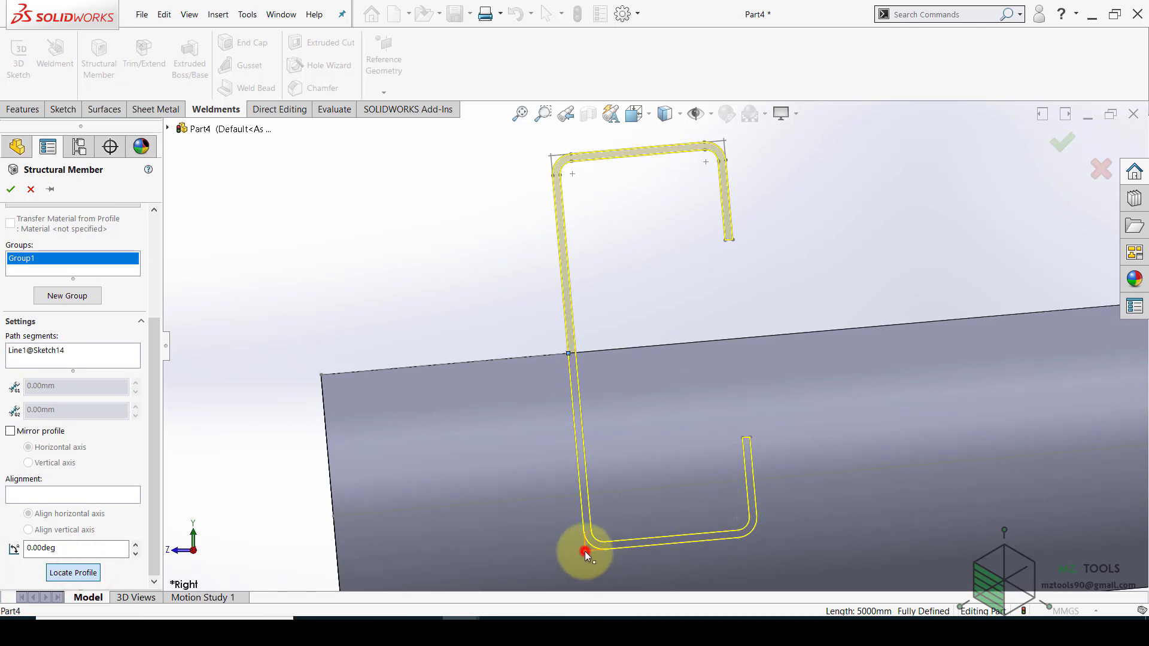
pyautogui.click(585, 551)
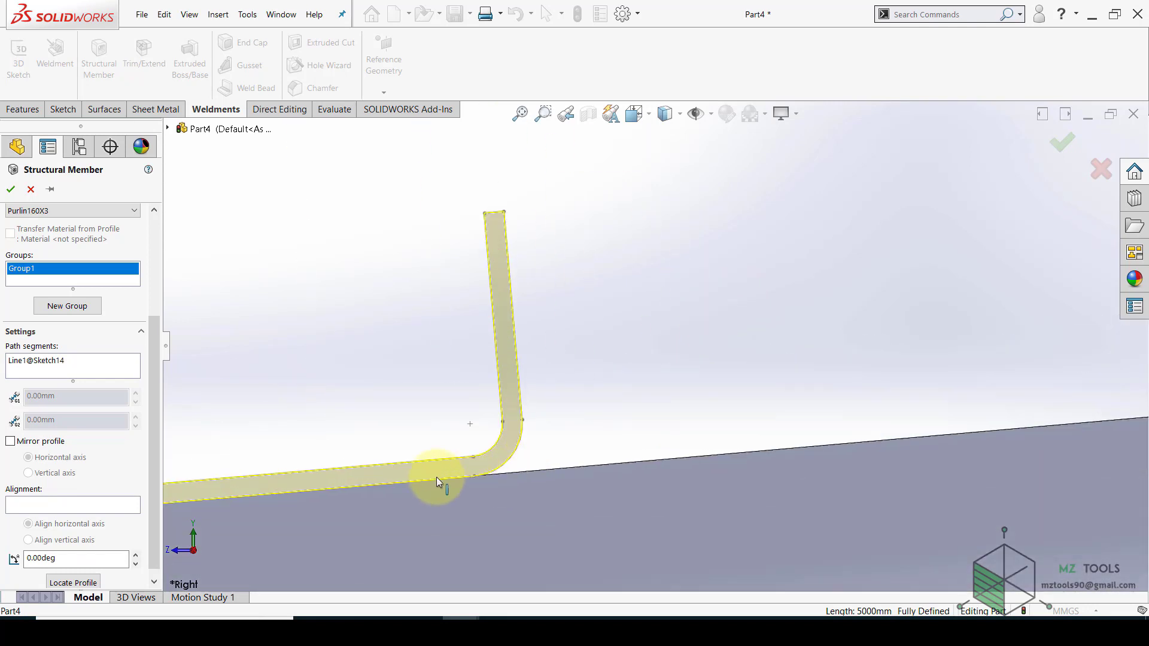
pyautogui.scroll(15, 556, 467)
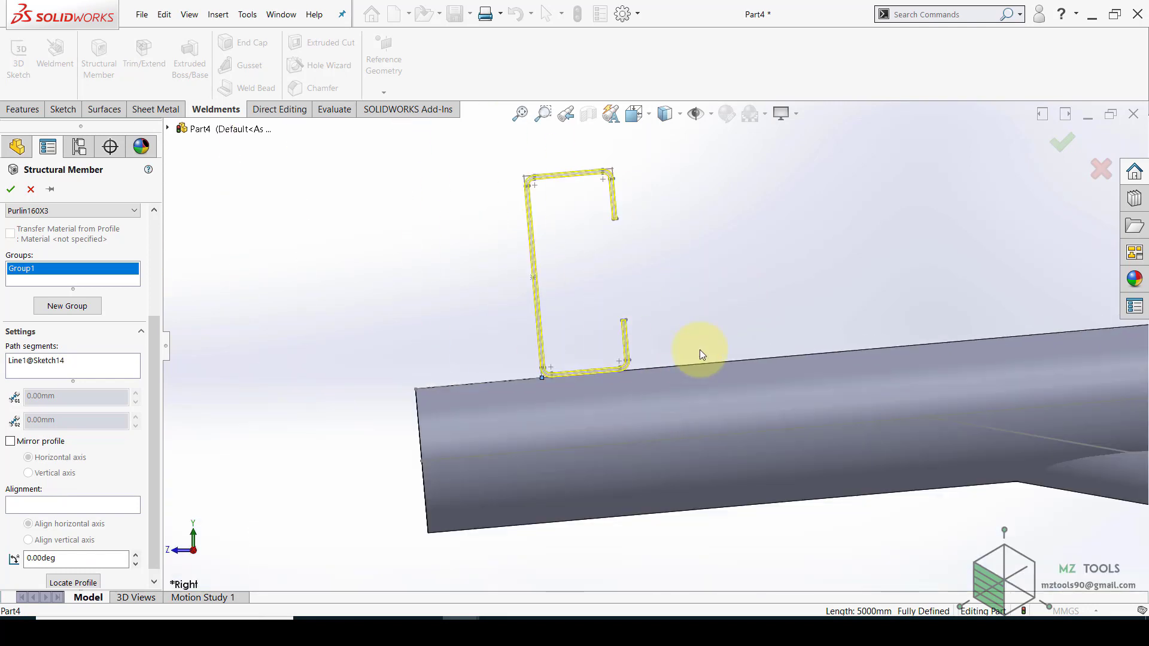
pyautogui.scroll(10, 706, 318)
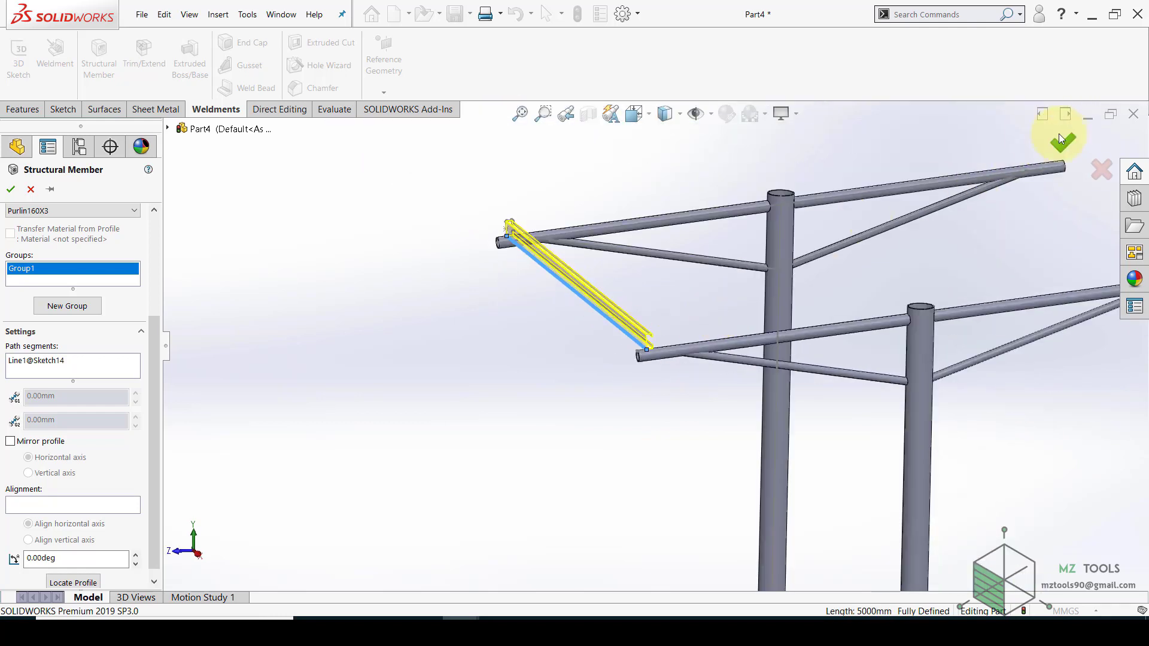
pyautogui.click(1044, 144)
pyautogui.hotkey('ctrl', '7')
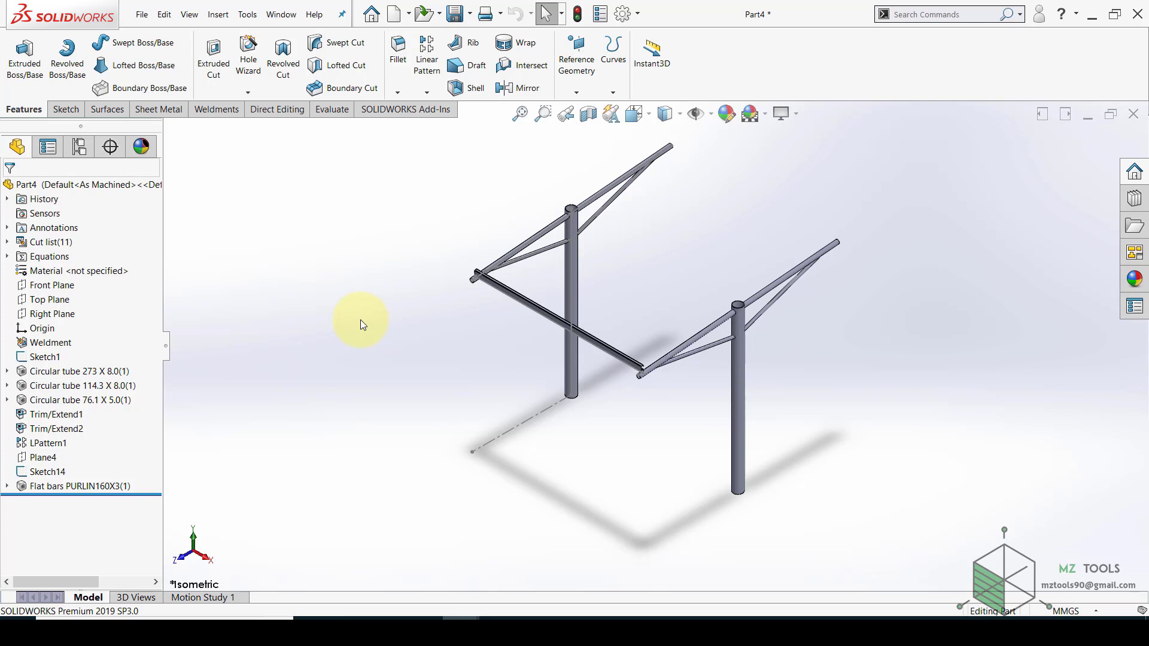
pyautogui.scroll(-10, 545, 395)
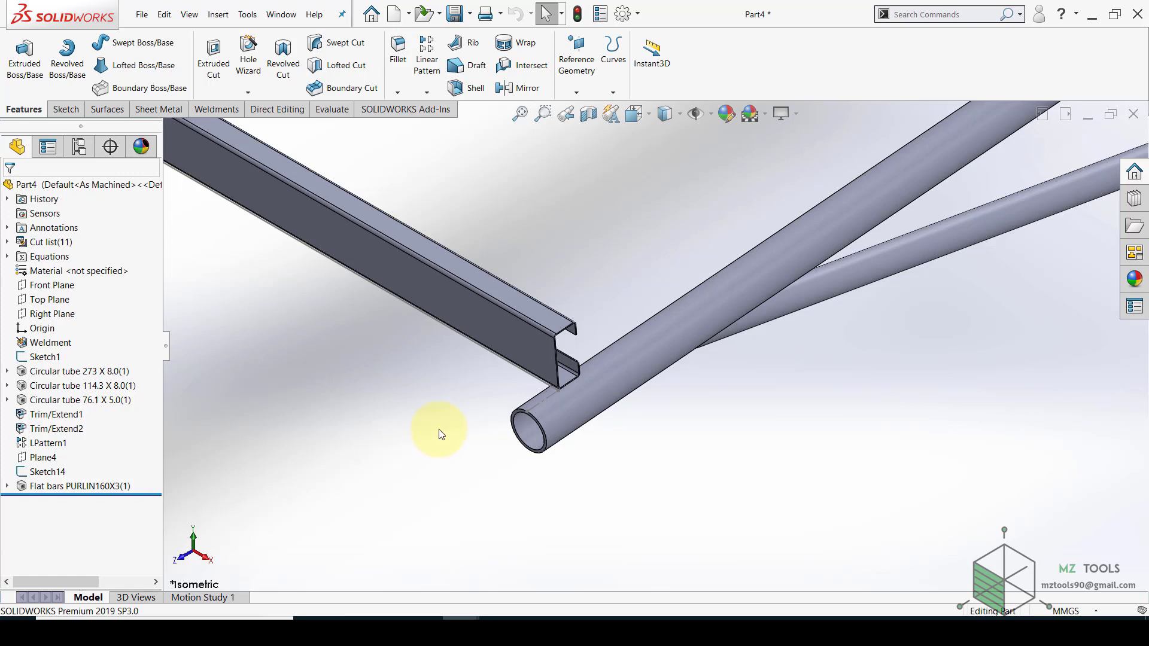
pyautogui.scroll(-5, 485, 413)
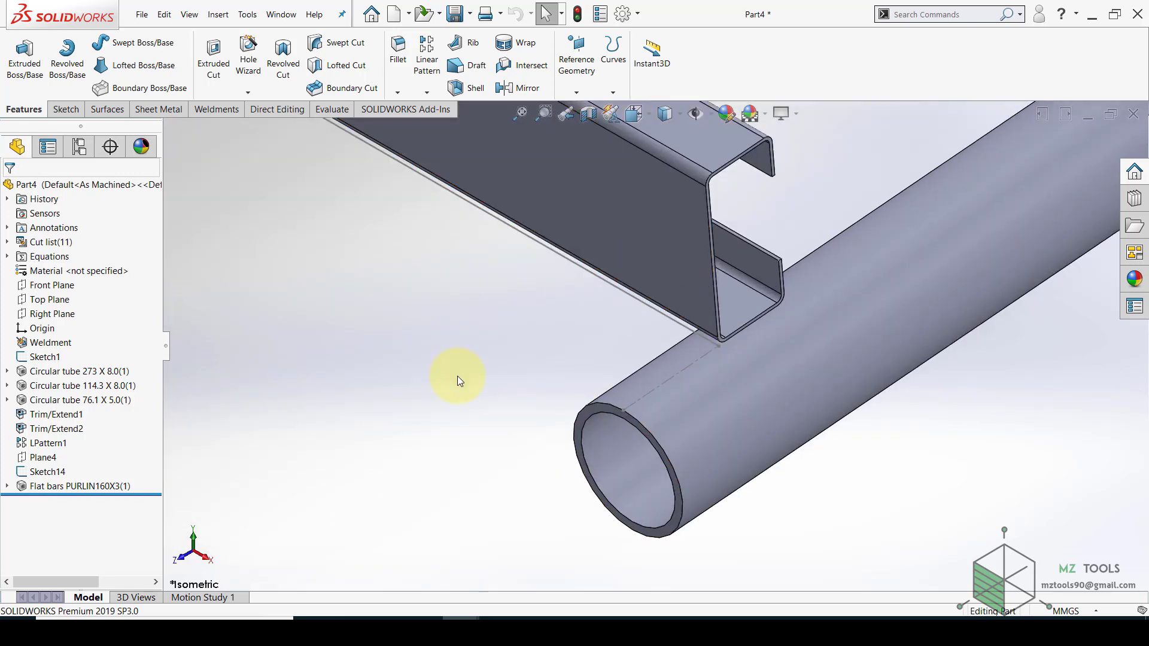
# Edit the purlin's layout sketch and place a point on the sloped tube's centreline near its far end
pyautogui.press('f')
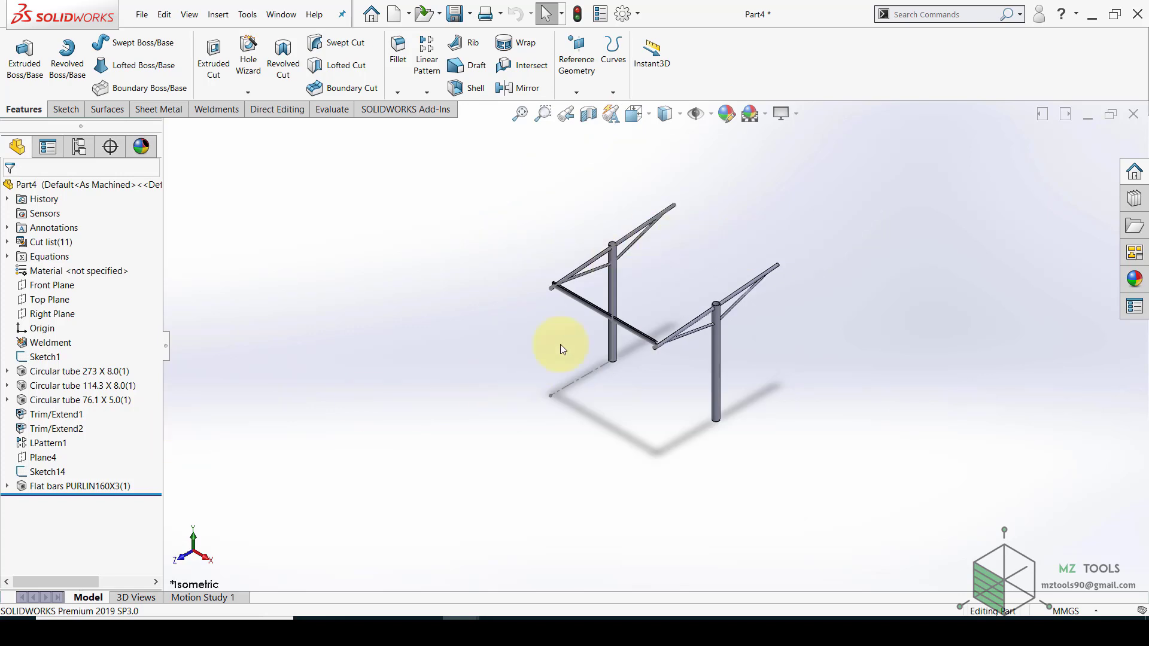
pyautogui.click(42, 473)
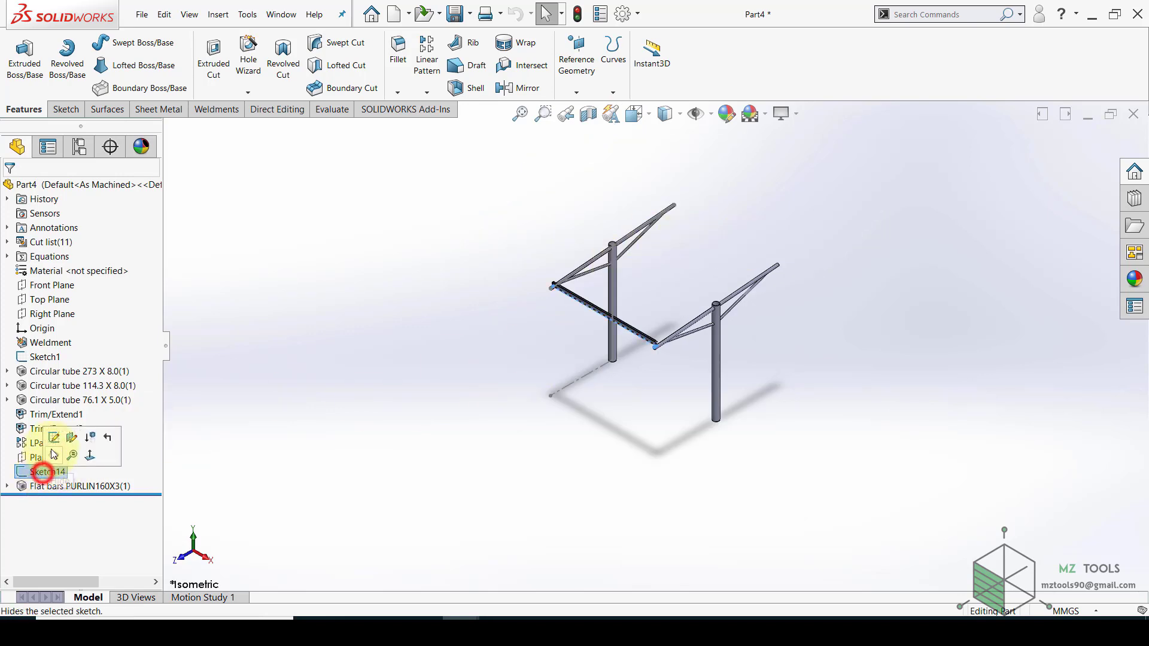
pyautogui.click(54, 437)
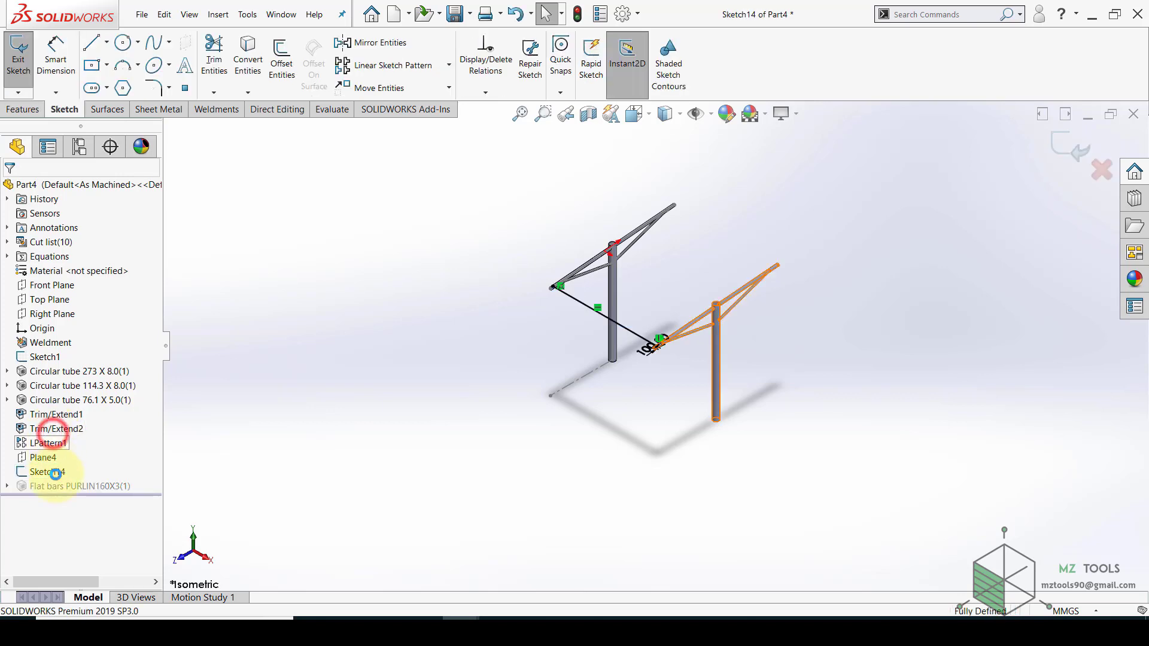
pyautogui.click(74, 450)
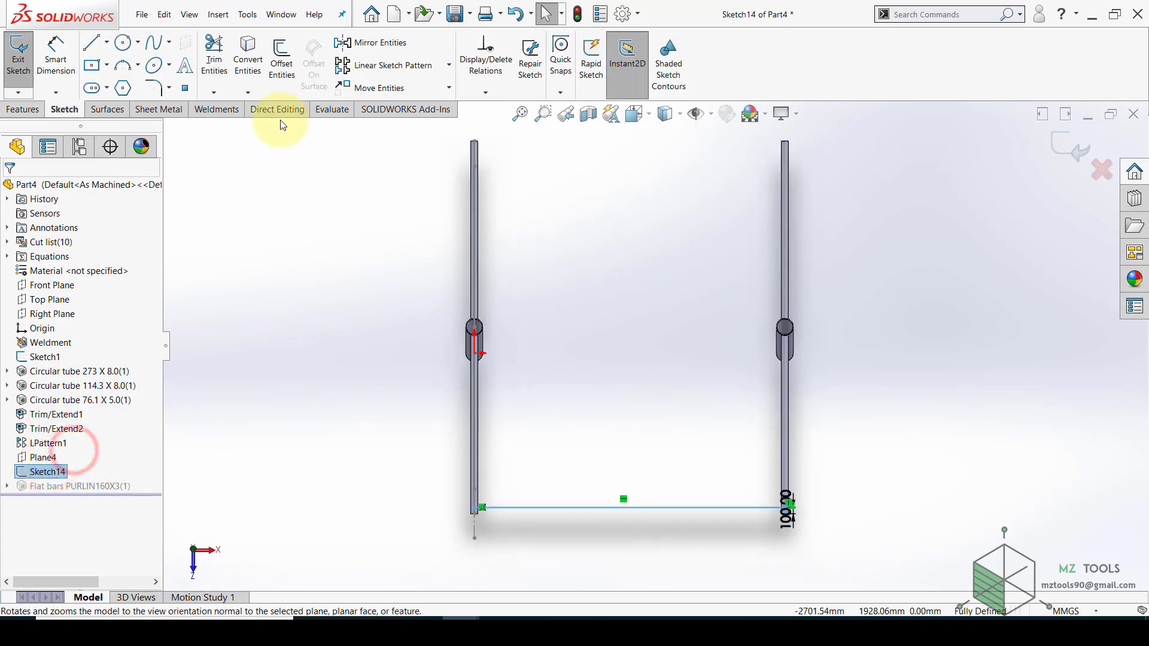
pyautogui.click(186, 90)
pyautogui.scroll(-5, 478, 228)
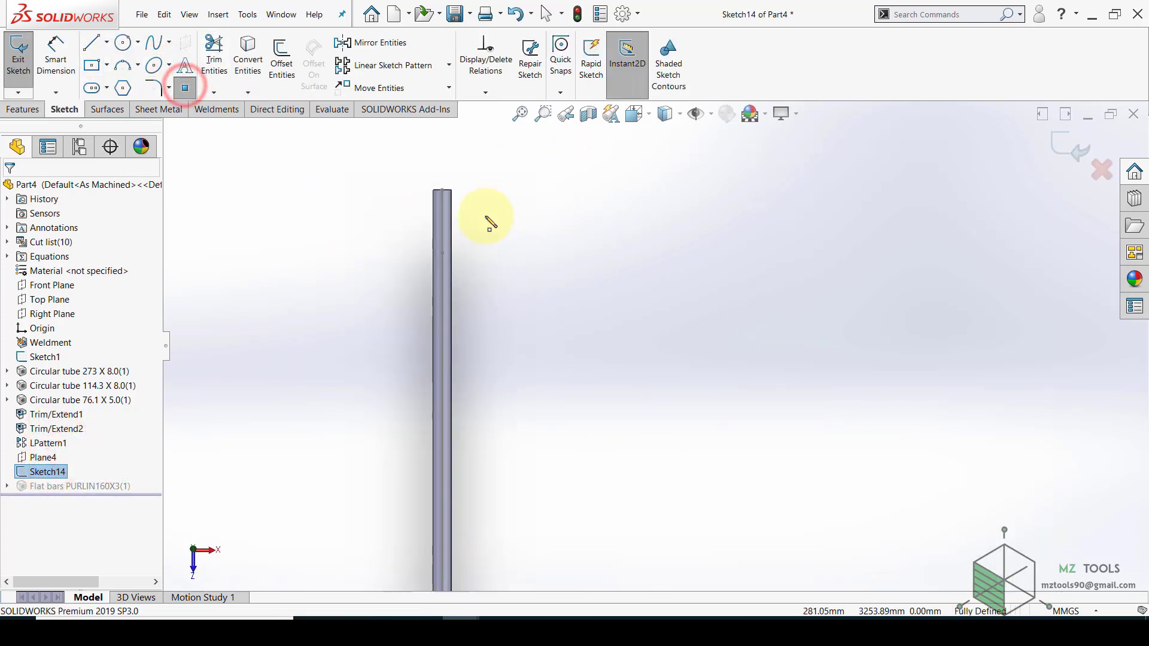
pyautogui.click(448, 243)
pyautogui.click(9, 185)
# Dimension the distance between the new point and the end edge of the sloped tube
pyautogui.click(52, 44)
pyautogui.click(449, 244)
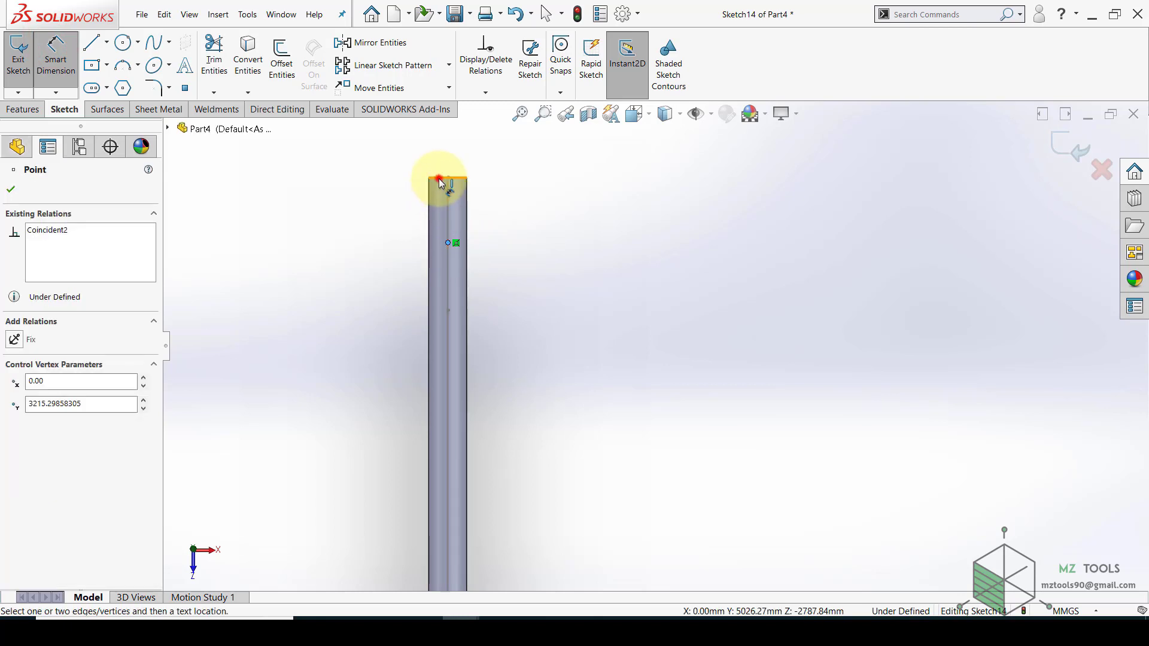
pyautogui.click(441, 181)
pyautogui.click(370, 219)
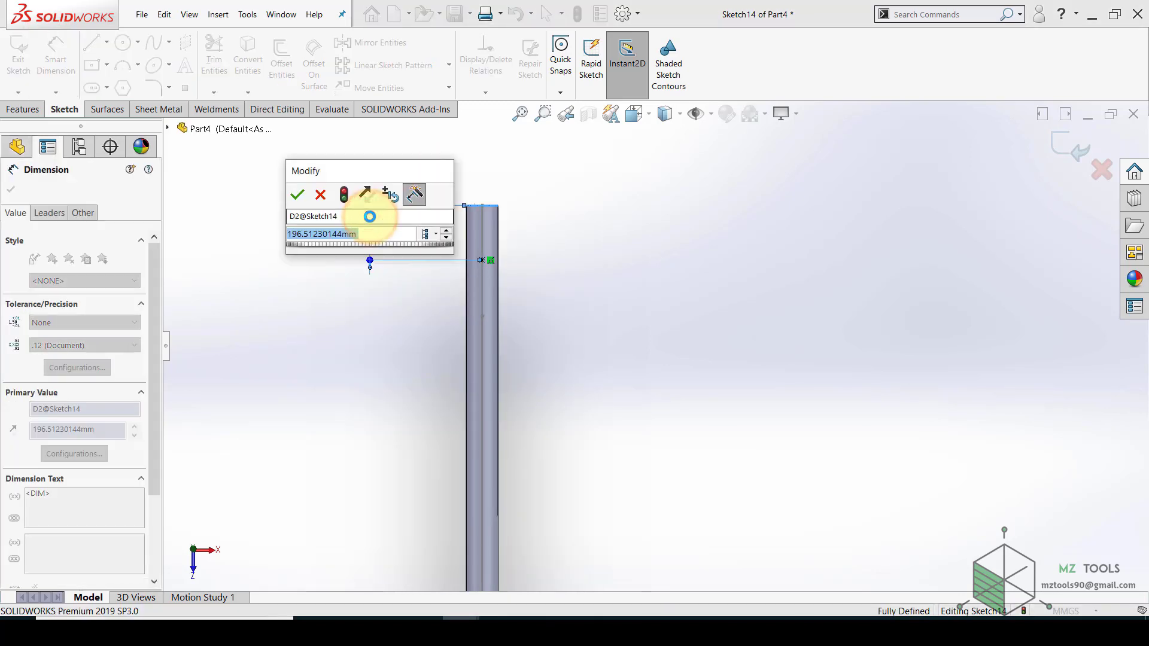
# Link the point's distance to the existing 100 mm dimension at the purlin line with an equation, and exit the sketch
pyautogui.write('=')
pyautogui.scroll(5, 677, 335)
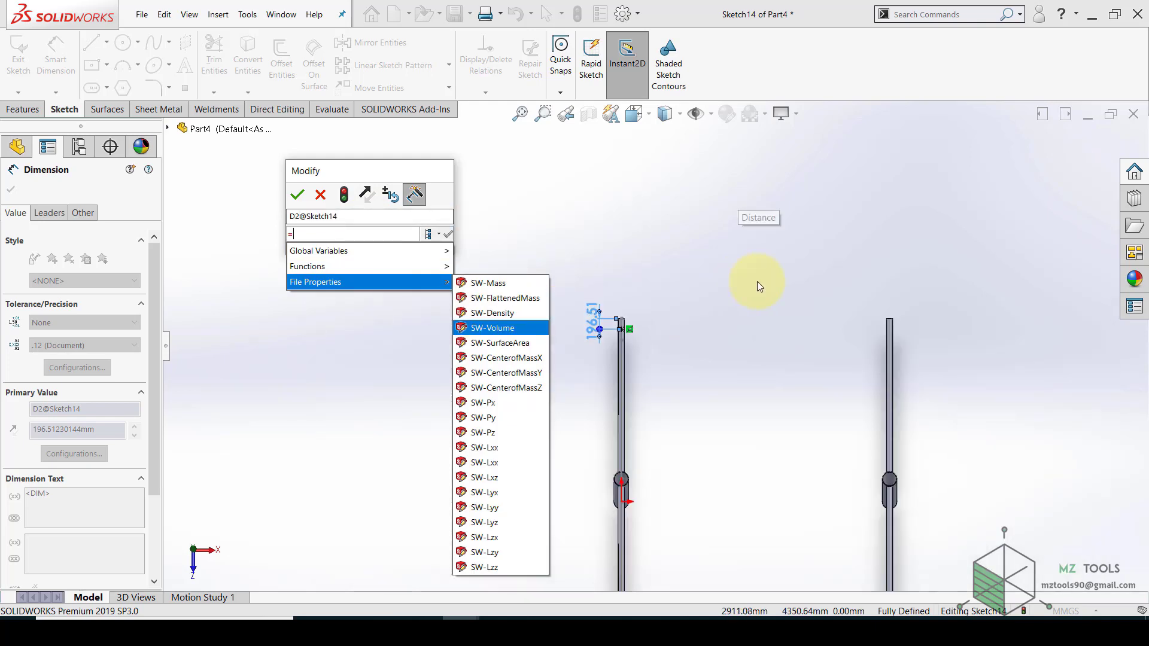
pyautogui.click(330, 234)
pyautogui.scroll(-5, 796, 479)
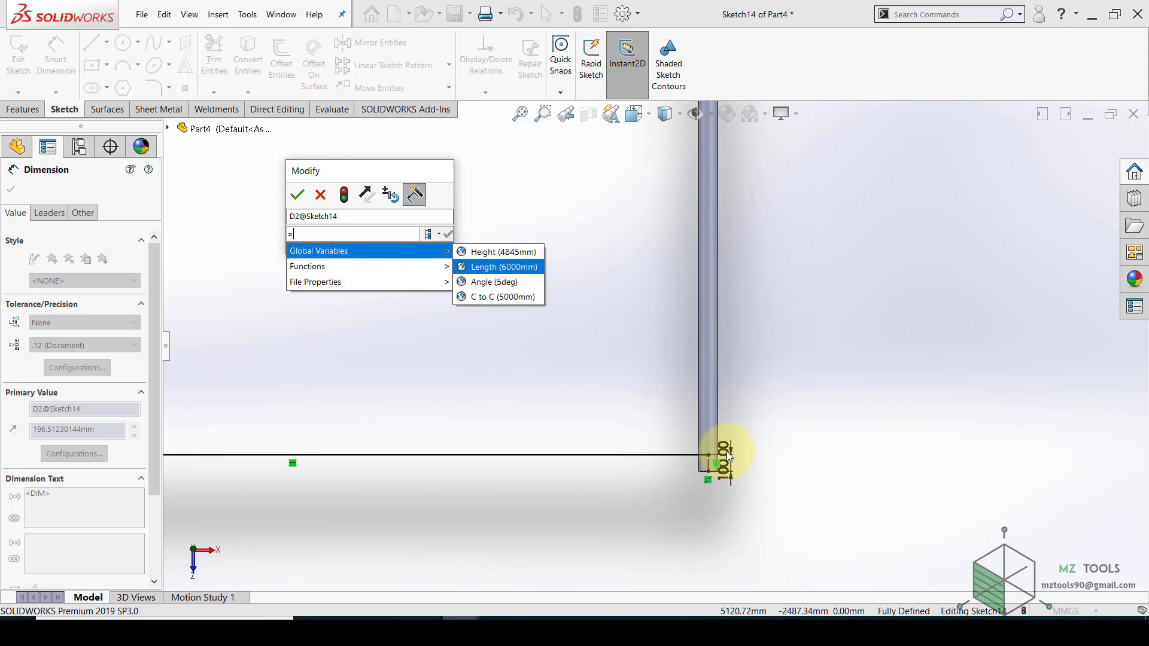
pyautogui.click(719, 459)
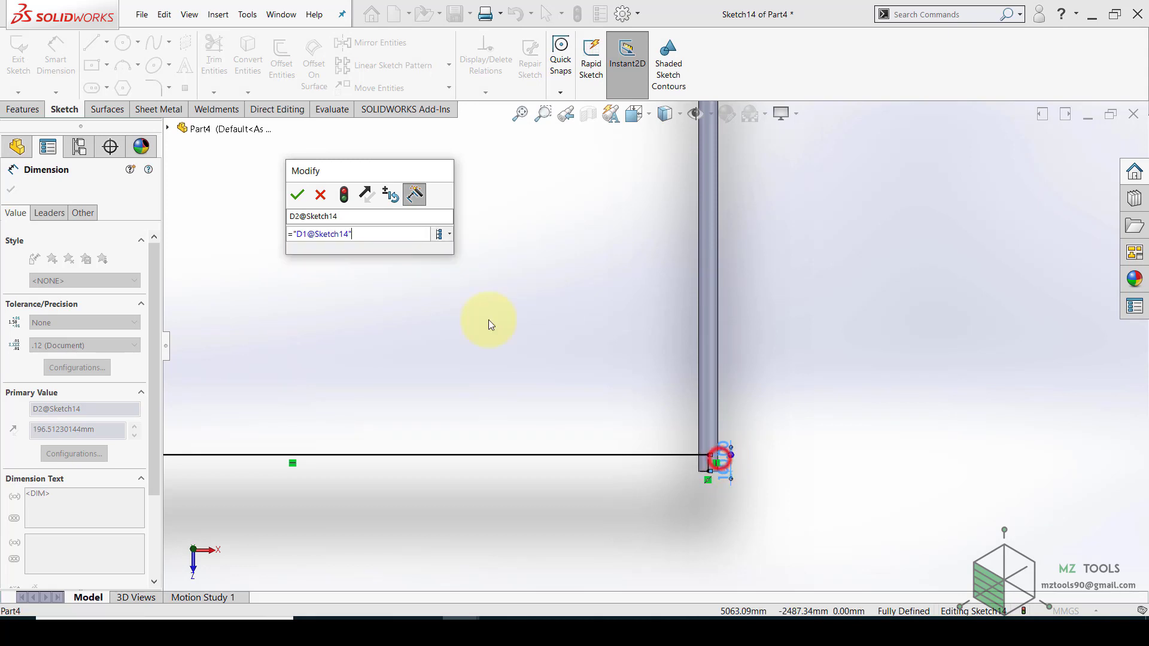
pyautogui.click(297, 196)
pyautogui.scroll(7, 652, 330)
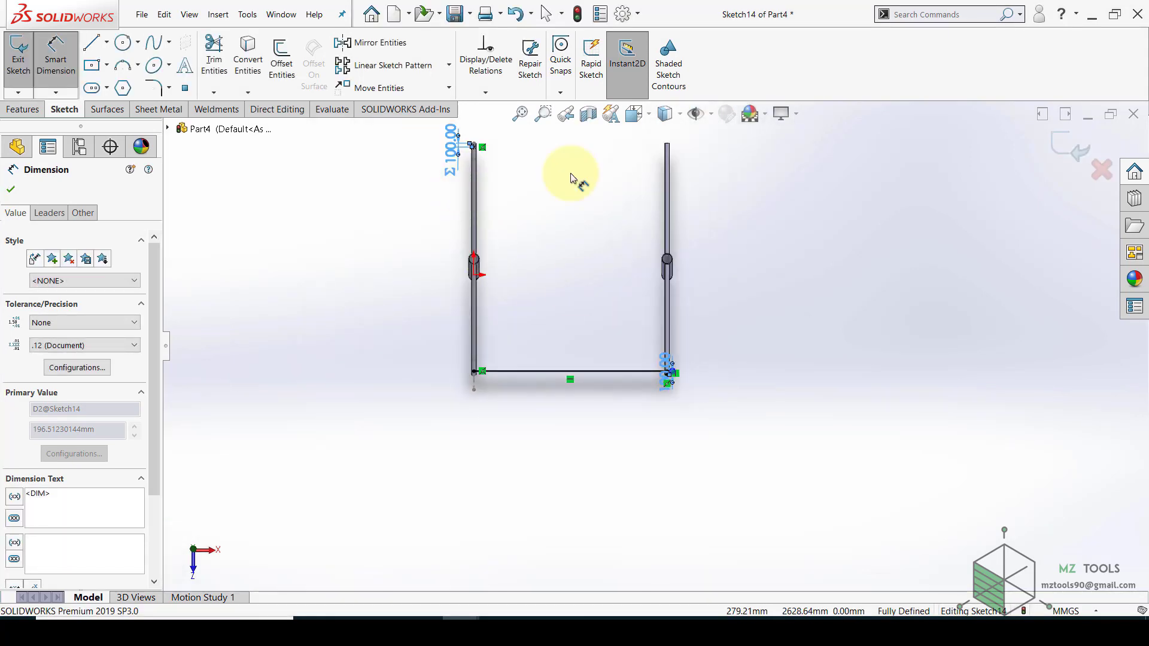
pyautogui.scroll(-1, 707, 157)
pyautogui.scroll(1, 656, 336)
pyautogui.moveTo(634, 318)
pyautogui.mouseDown(button='middle')
pyautogui.moveTo(641, 276)
pyautogui.moveTo(475, 239)
pyautogui.moveTo(505, 313)
pyautogui.moveTo(701, 120)
pyautogui.moveTo(685, 219)
pyautogui.mouseUp(button='middle')
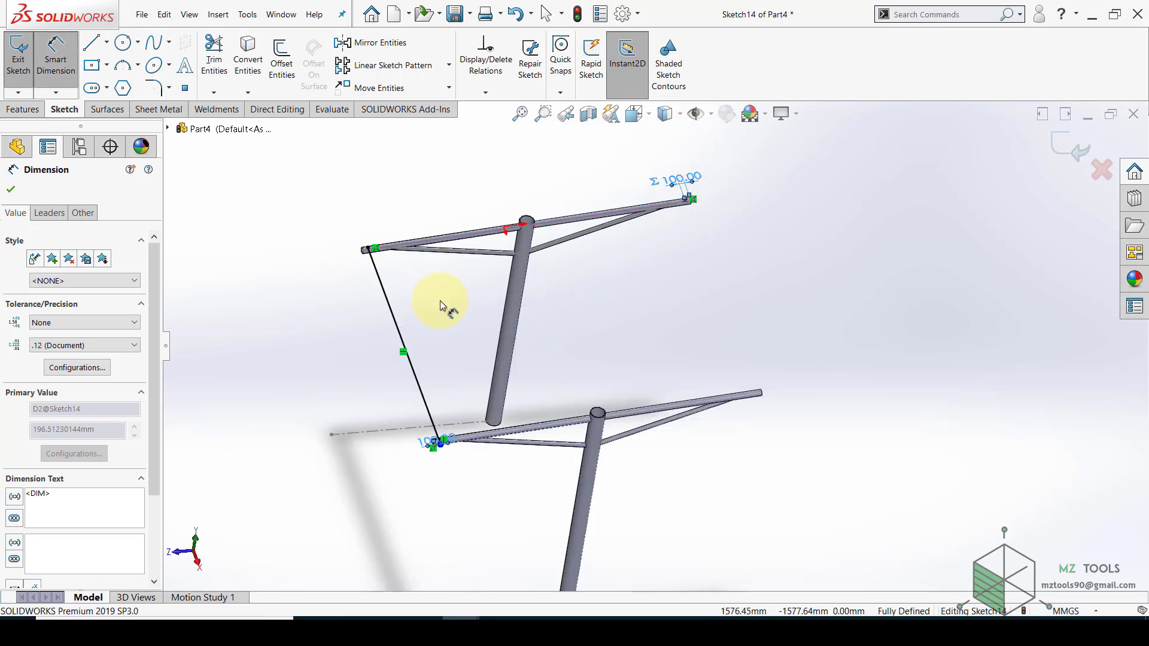
pyautogui.click(1064, 145)
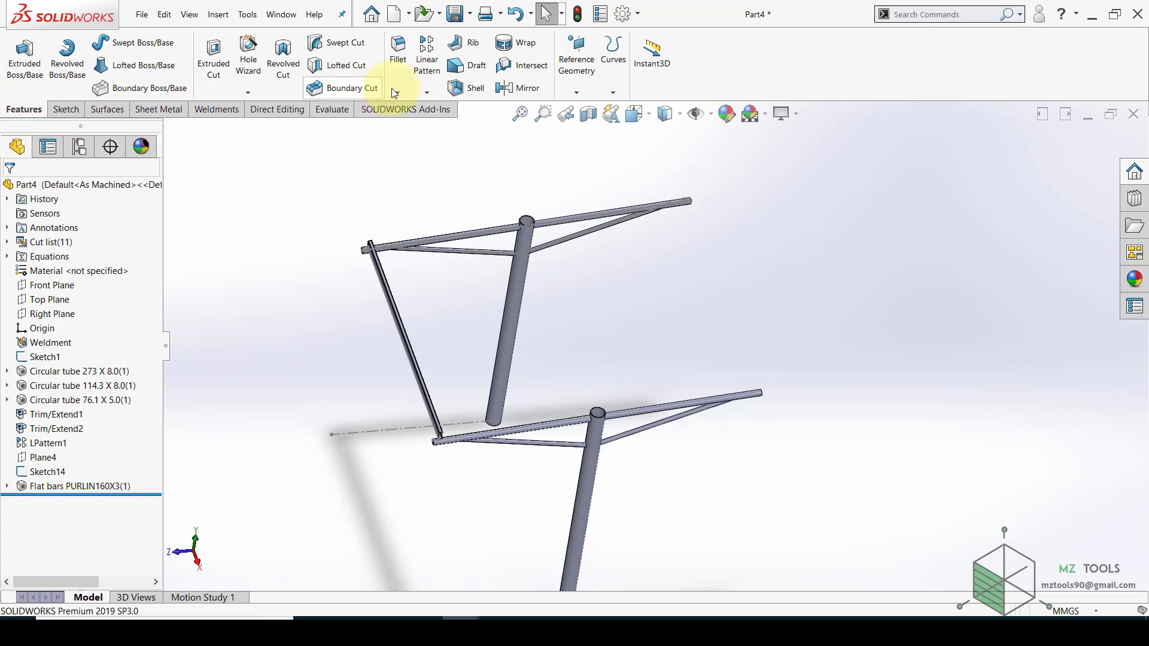
# Start a linear pattern with the sloped tube's sketch line as Direction 1
pyautogui.click(425, 42)
pyautogui.click(95, 233)
pyautogui.scroll(-6, 464, 251)
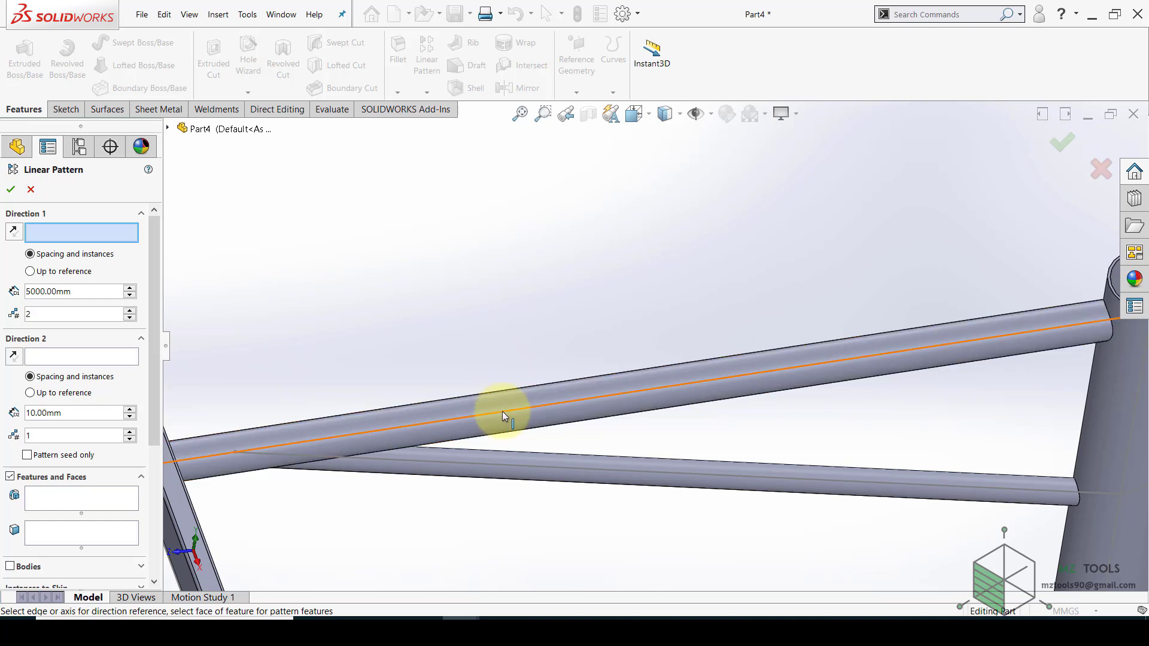
pyautogui.click(502, 411)
pyautogui.scroll(8, 447, 292)
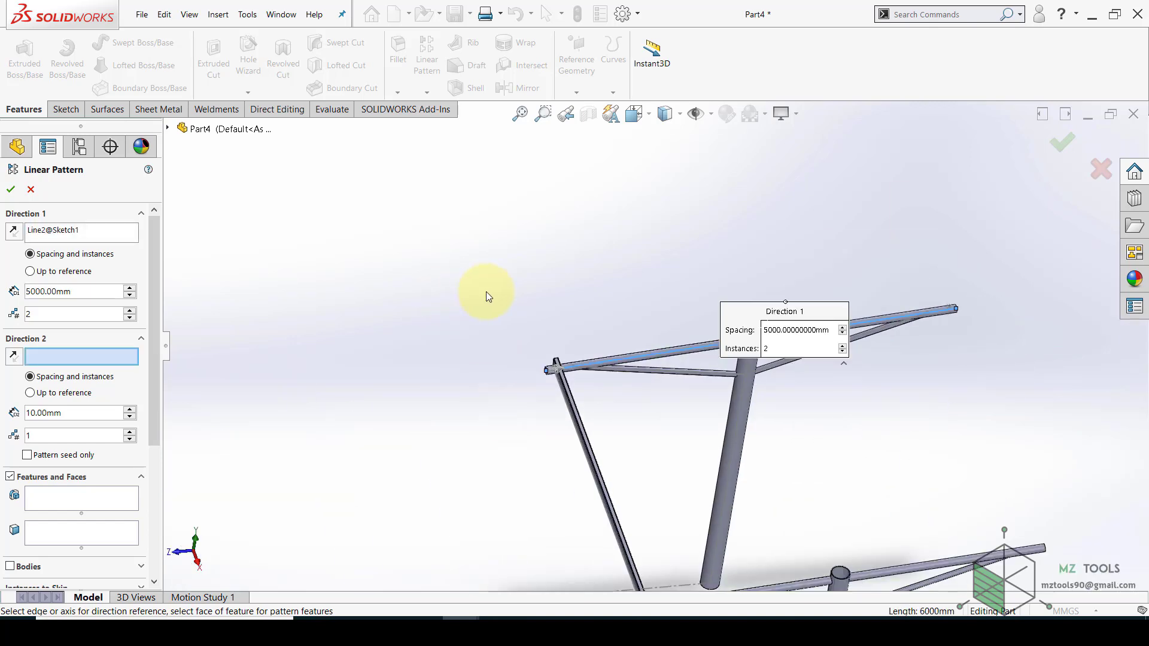
# Set Direction 1 to Up to reference, using the sketch point near the tube's far end
pyautogui.click(29, 272)
pyautogui.scroll(-4, 878, 329)
pyautogui.scroll(-4, 680, 399)
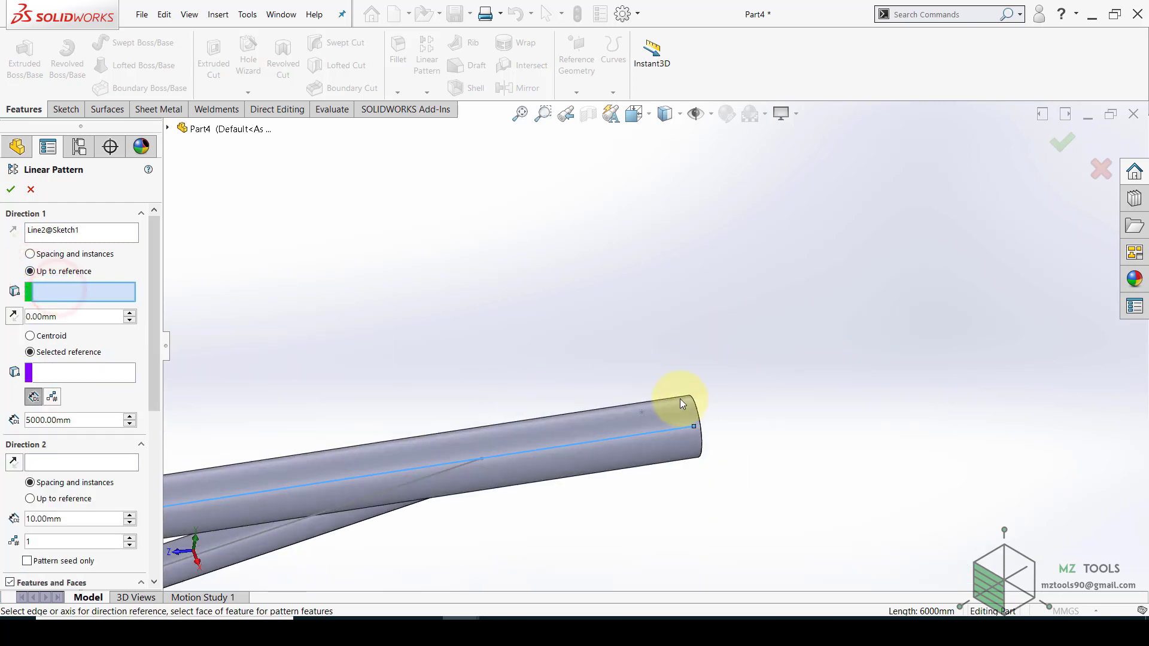
pyautogui.click(642, 412)
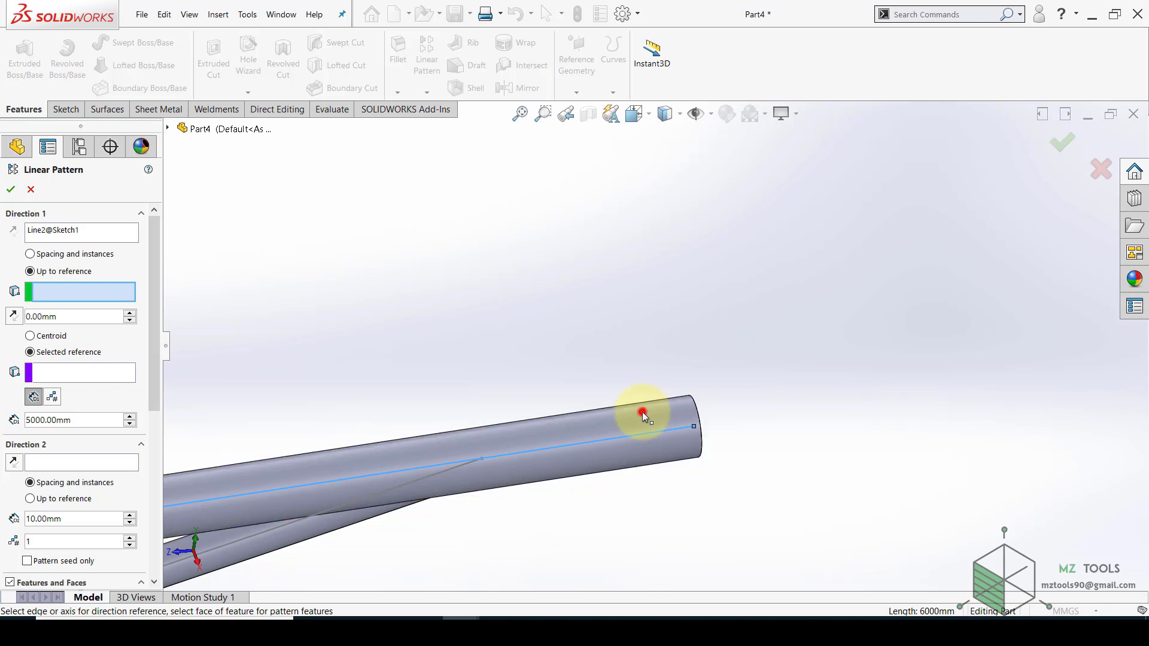
pyautogui.scroll(2, 666, 279)
pyautogui.scroll(3, 666, 279)
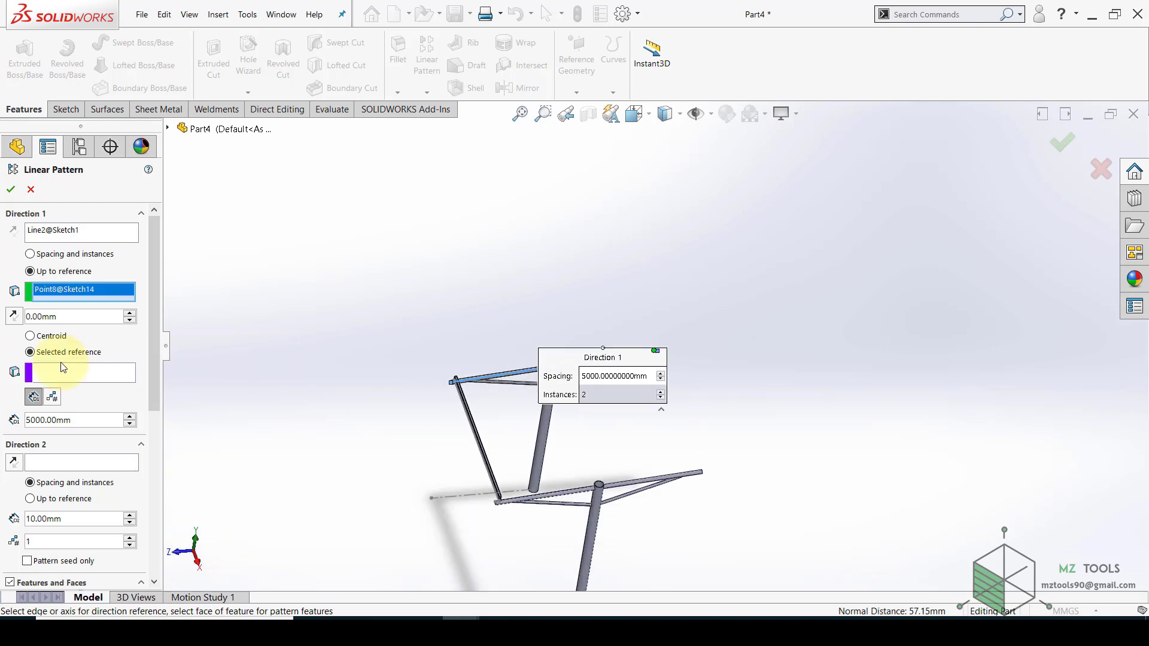
# Switch the pattern to bodies and select the purlin as the body to repeat
pyautogui.moveTo(157, 307); pyautogui.dragTo(137, 462)
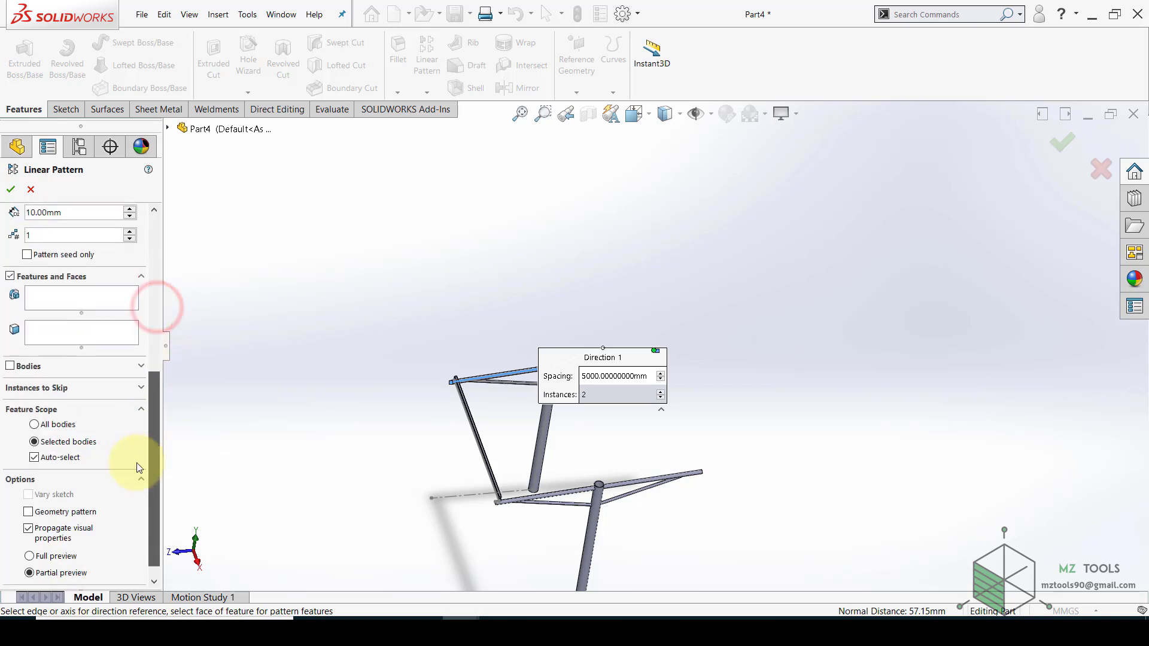
pyautogui.click(10, 366)
pyautogui.scroll(-10, 488, 531)
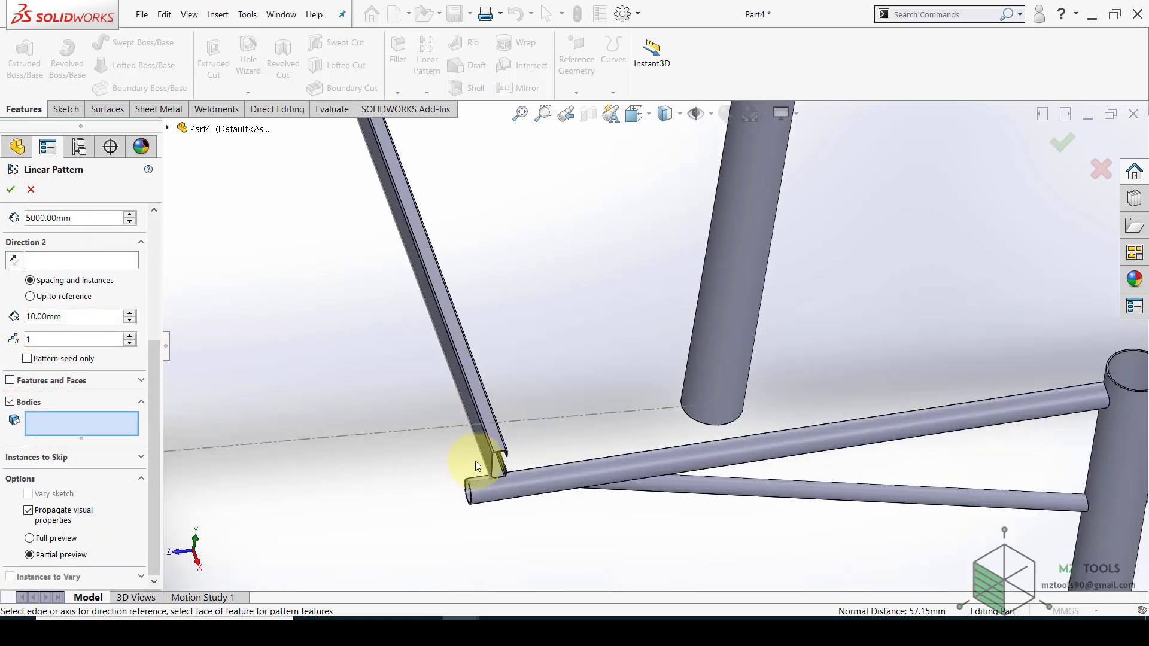
pyautogui.click(574, 382)
pyautogui.scroll(6, 531, 411)
# Define Direction 1 by number of instances and set it to 6
pyautogui.moveTo(153, 338)
pyautogui.mouseDown()
pyautogui.moveTo(156, 267)
pyautogui.moveTo(131, 211)
pyautogui.mouseUp()
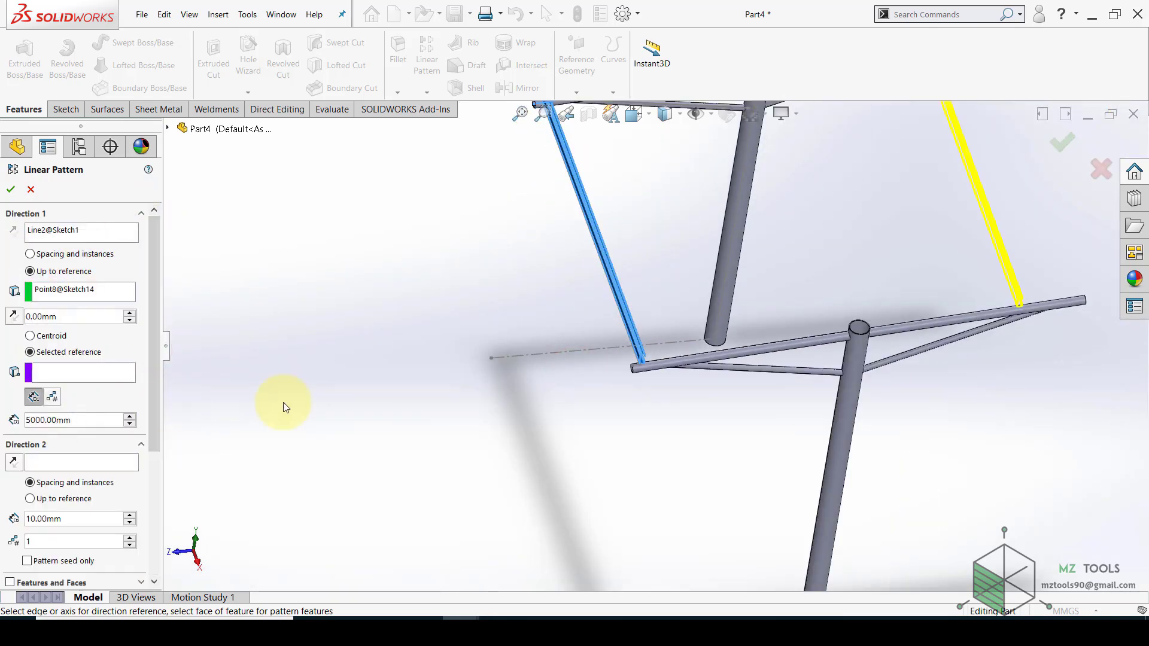
pyautogui.click(53, 396)
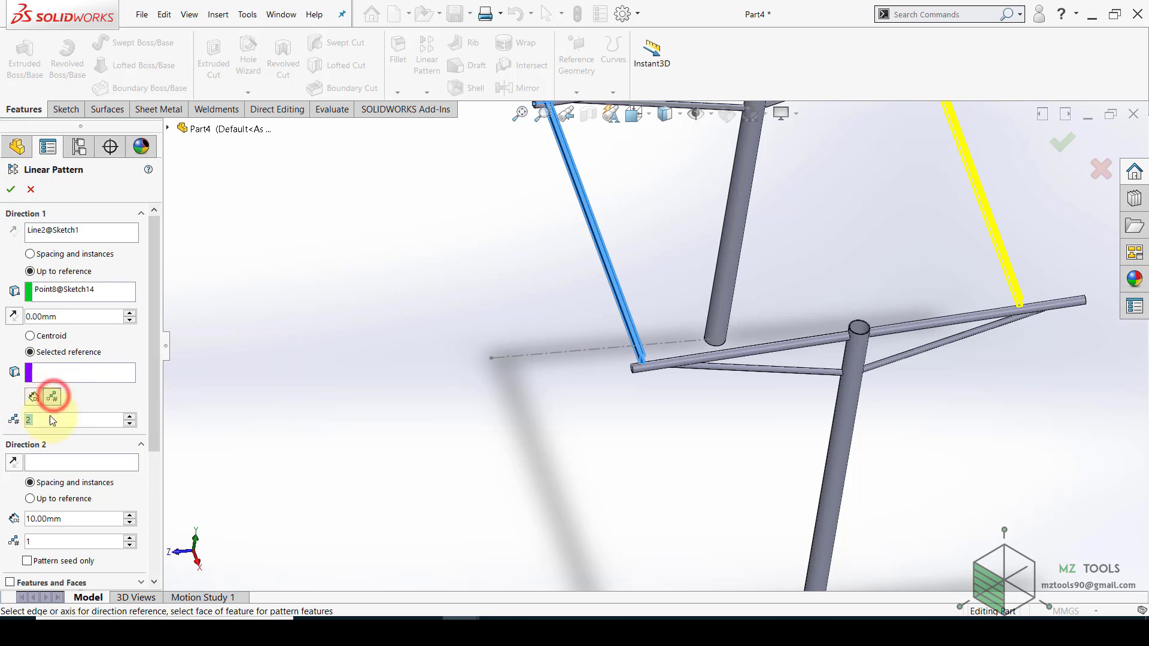
pyautogui.write('6')
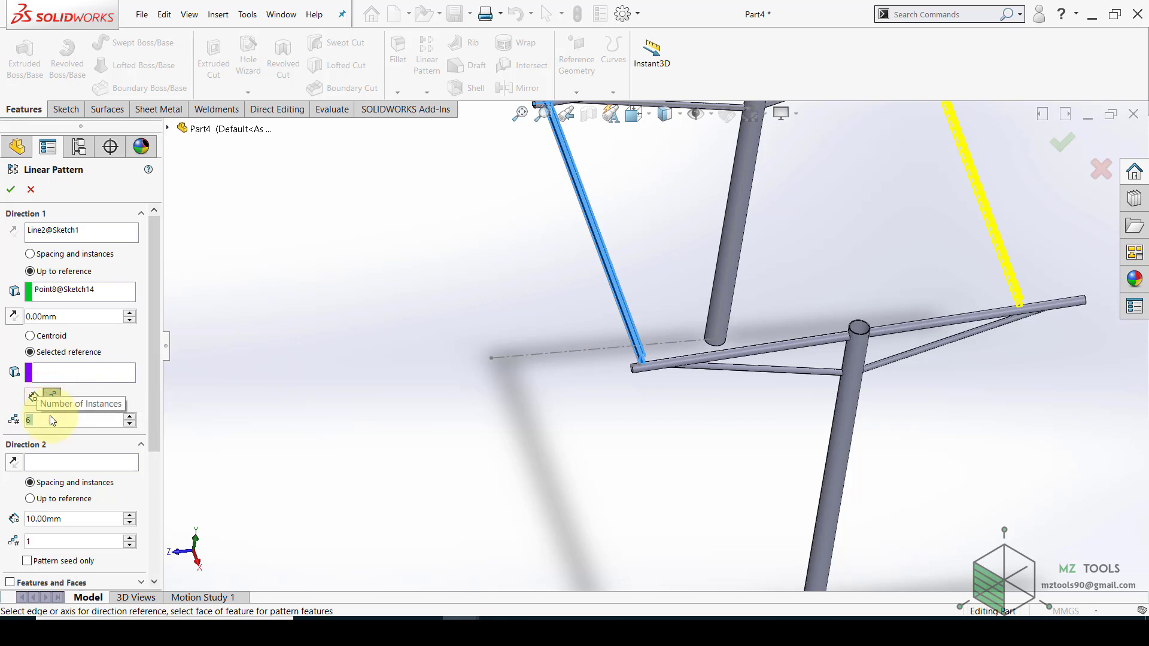
pyautogui.press('Return')
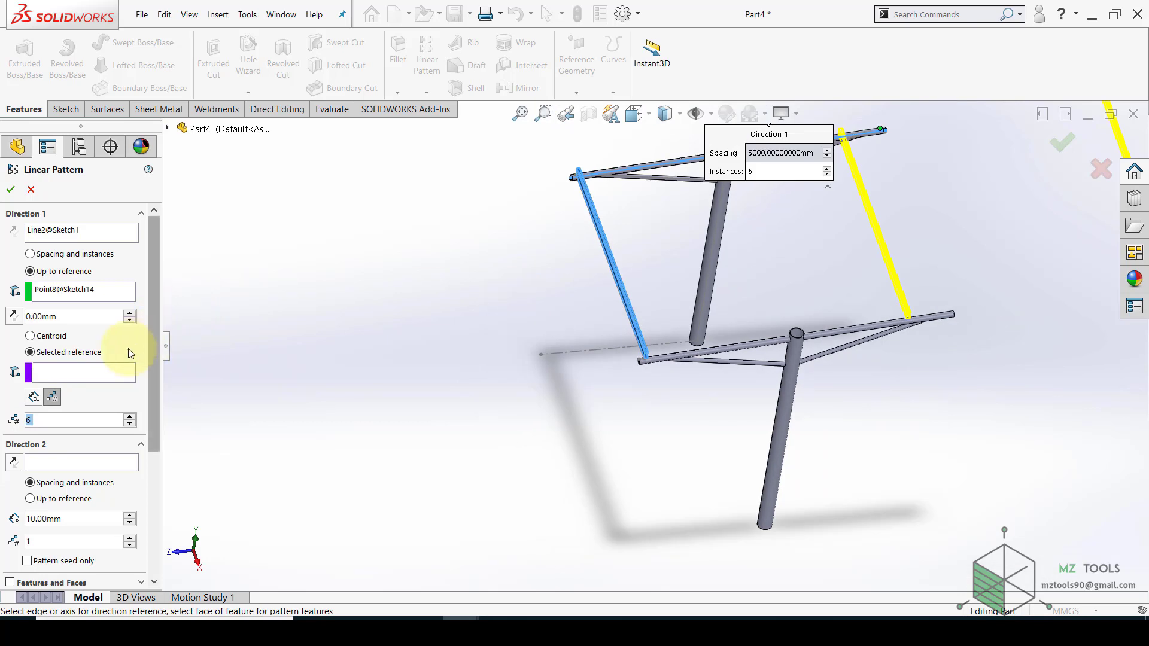
# Try the Centroid option, and return to Selected reference using the purlin's upper lip face
pyautogui.click(35, 339)
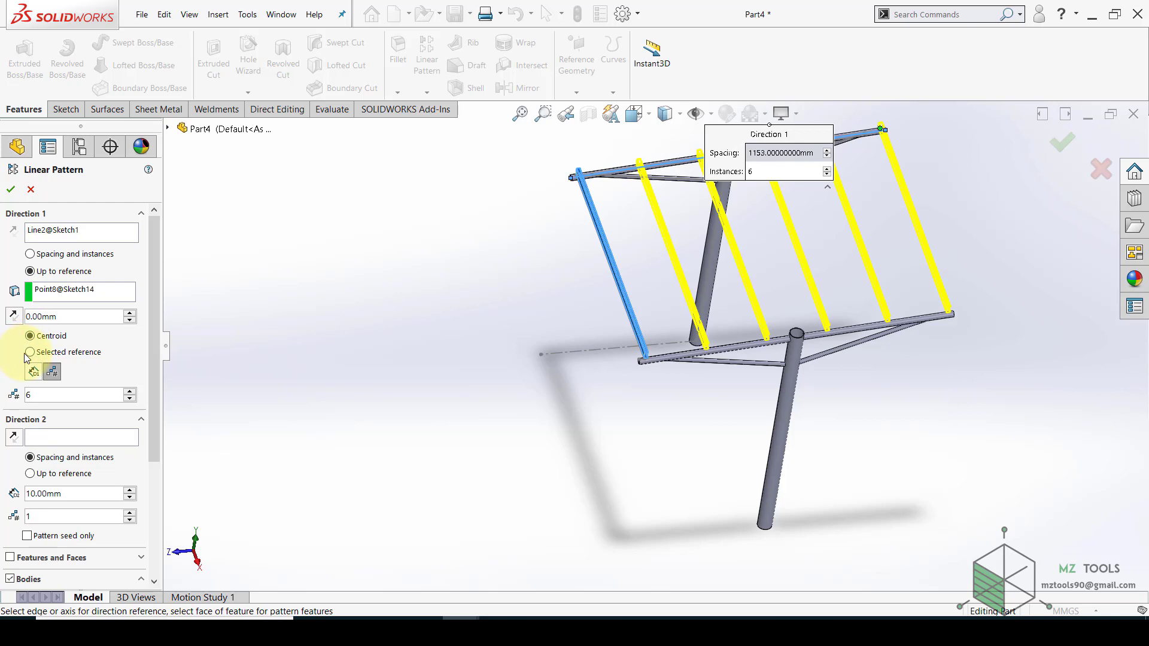
pyautogui.click(30, 352)
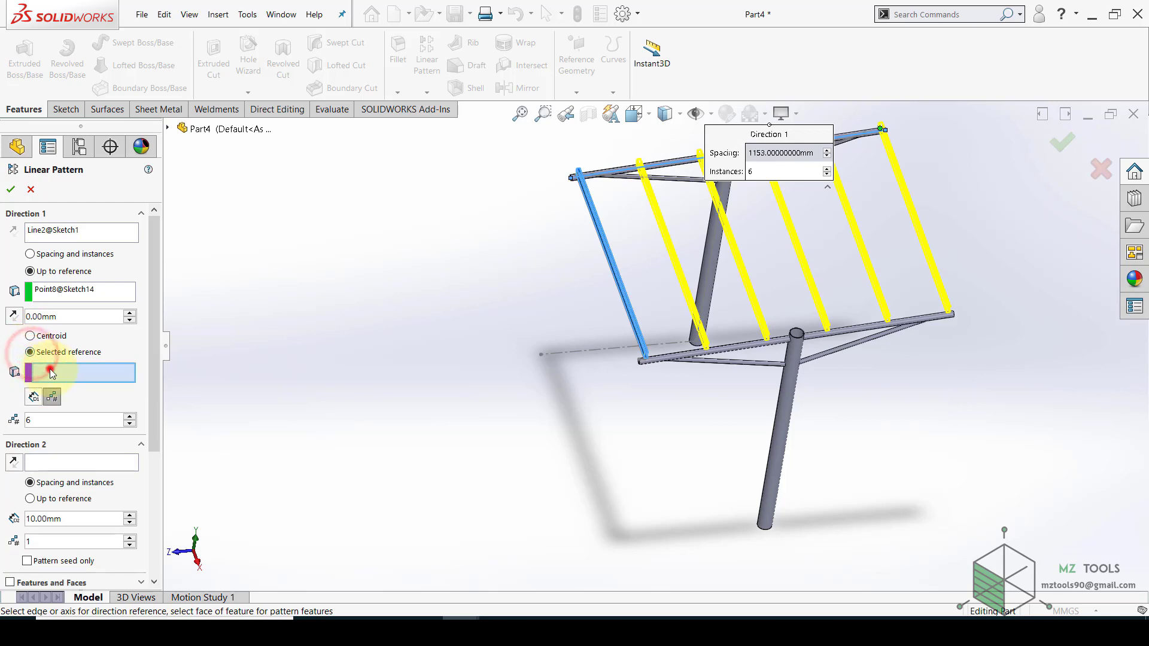
pyautogui.moveTo(562, 403); pyautogui.dragTo(490, 429, button='middle')
pyautogui.scroll(-10, 506, 355)
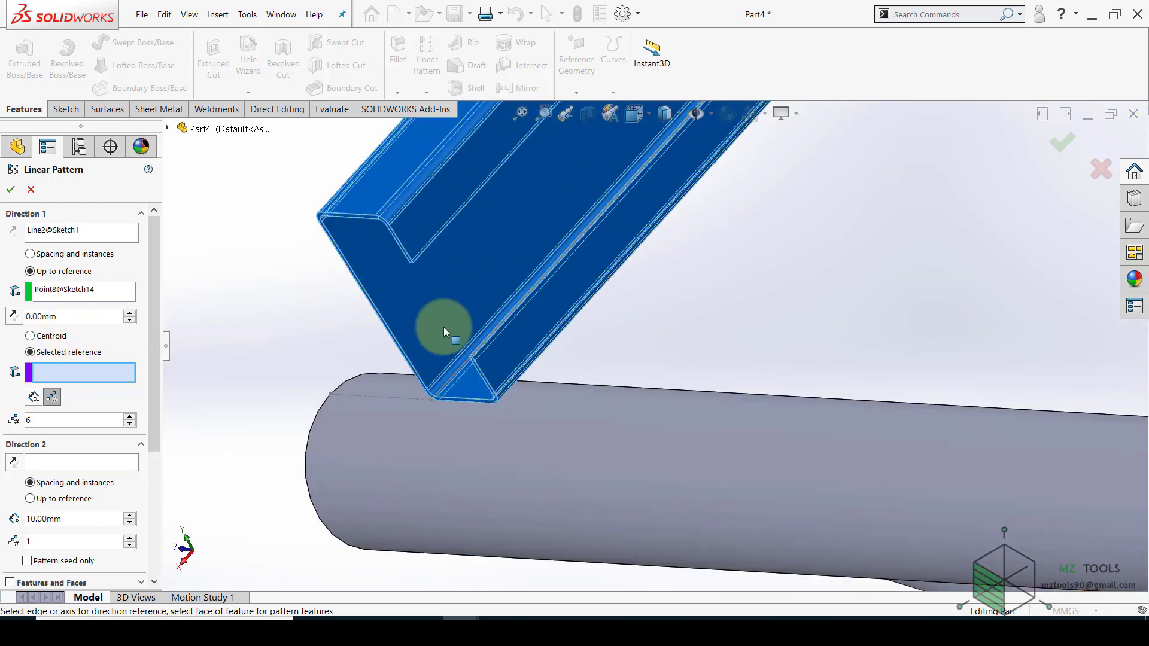
pyautogui.click(419, 239)
pyautogui.scroll(5, 389, 335)
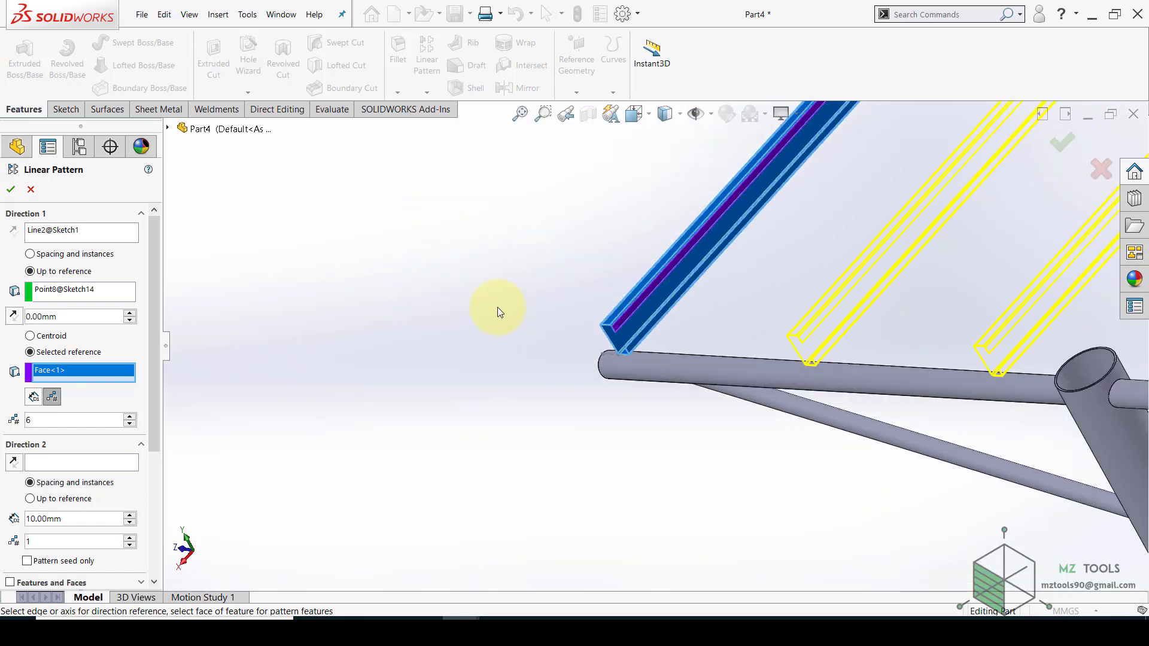
# Examine the pattern preview at both tube ends, comparing the selected purlin face with the last instance's position at the end point
pyautogui.scroll(4, 498, 307)
pyautogui.moveTo(501, 300); pyautogui.dragTo(530, 289, button='middle')
pyautogui.scroll(-5, 656, 324)
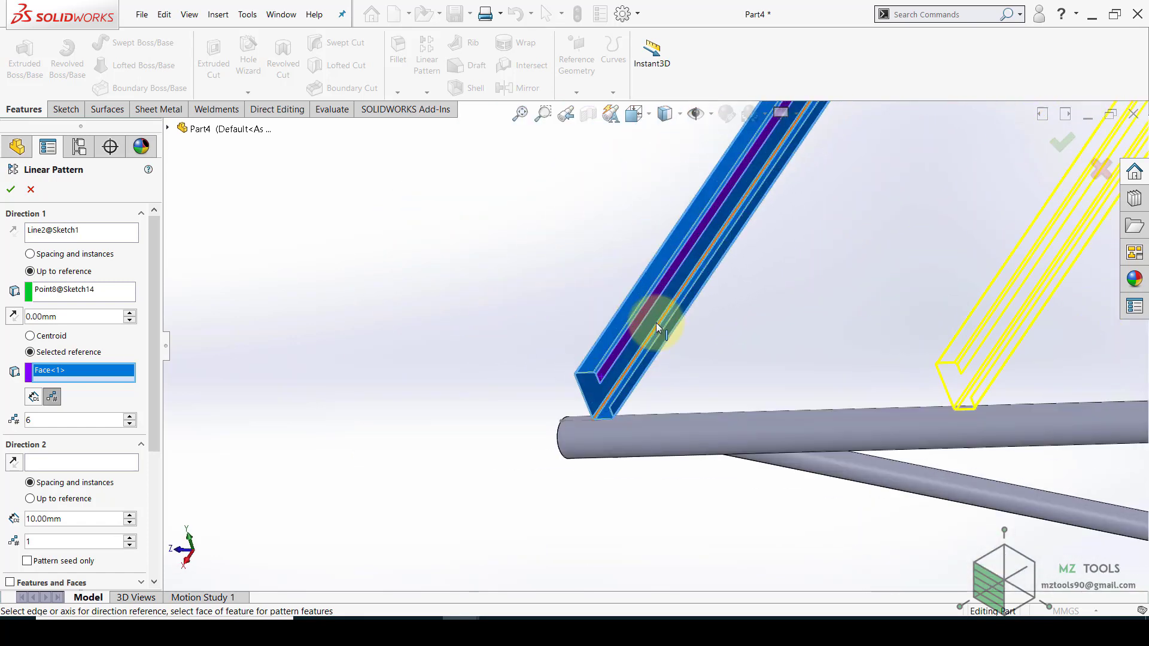
pyautogui.scroll(6, 745, 317)
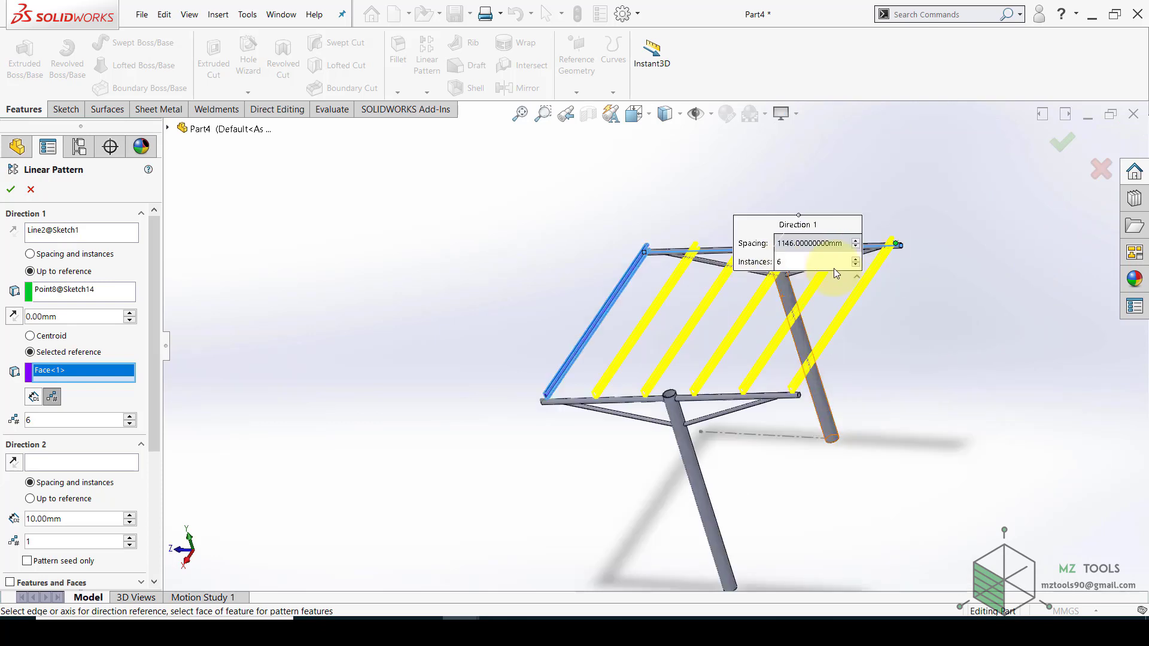
pyautogui.scroll(-6, 892, 242)
pyautogui.scroll(11, 907, 328)
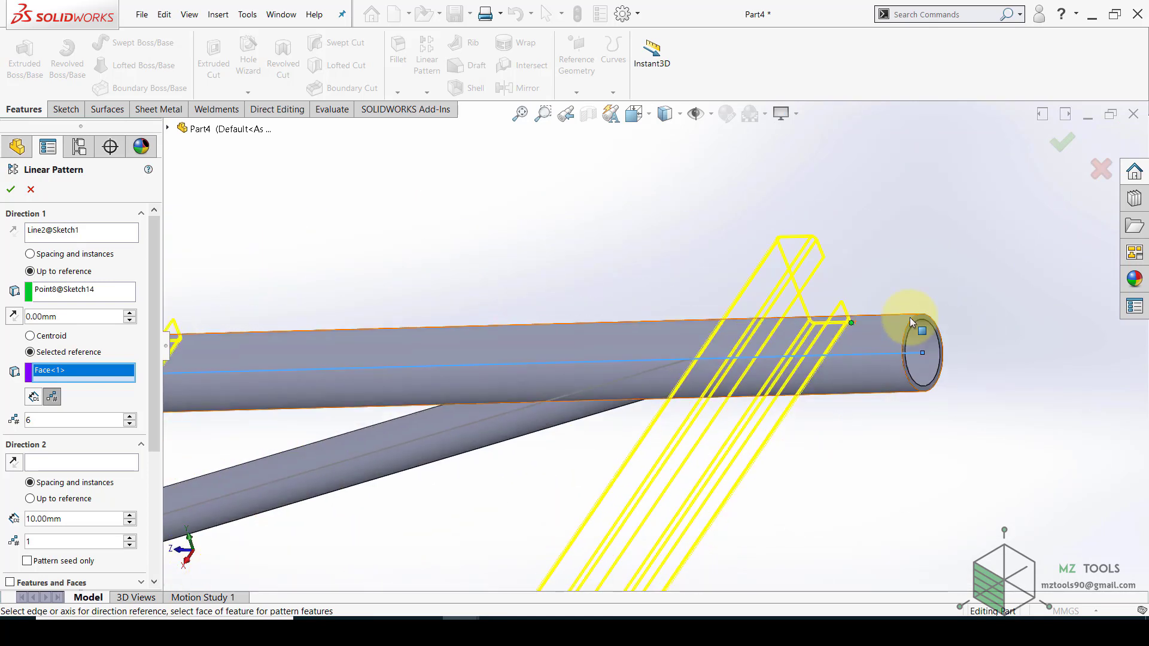
pyautogui.scroll(-4, 486, 508)
pyautogui.scroll(-5, 290, 426)
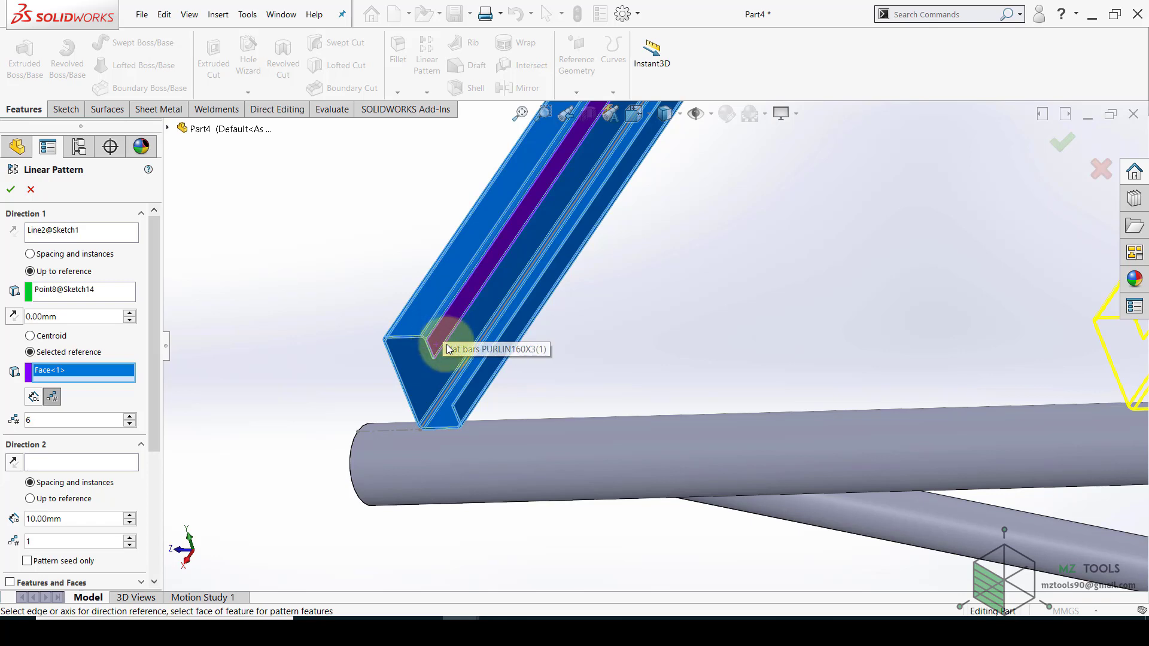
pyautogui.scroll(8, 749, 441)
pyautogui.scroll(-8, 838, 320)
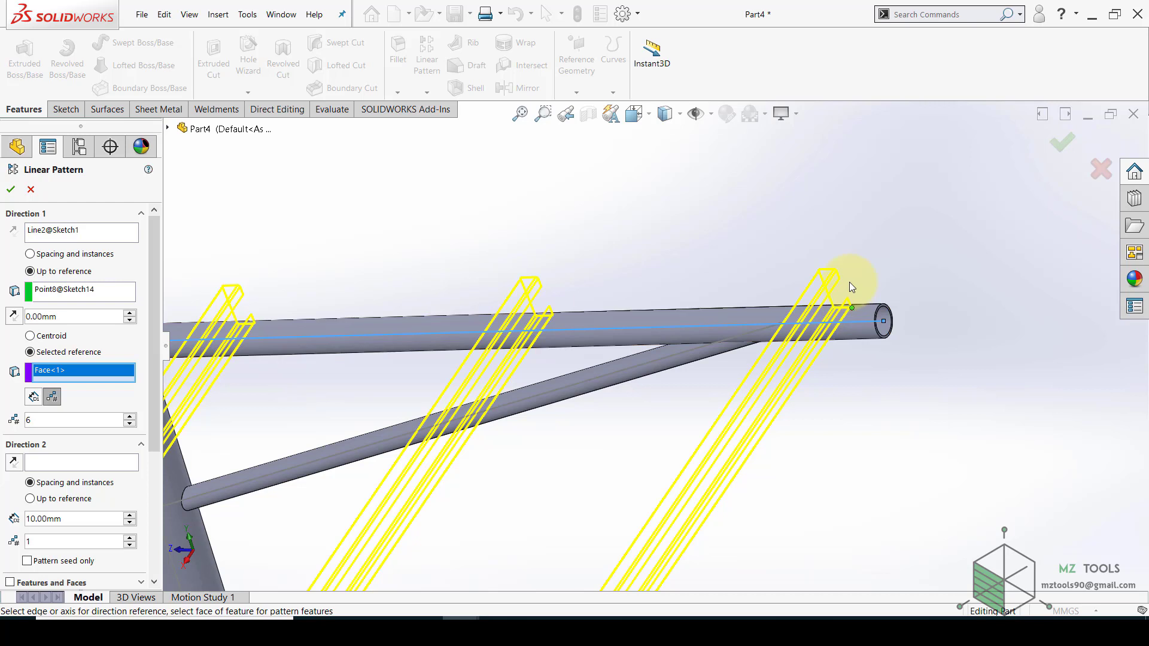
pyautogui.moveTo(846, 267); pyautogui.dragTo(865, 328, button='middle')
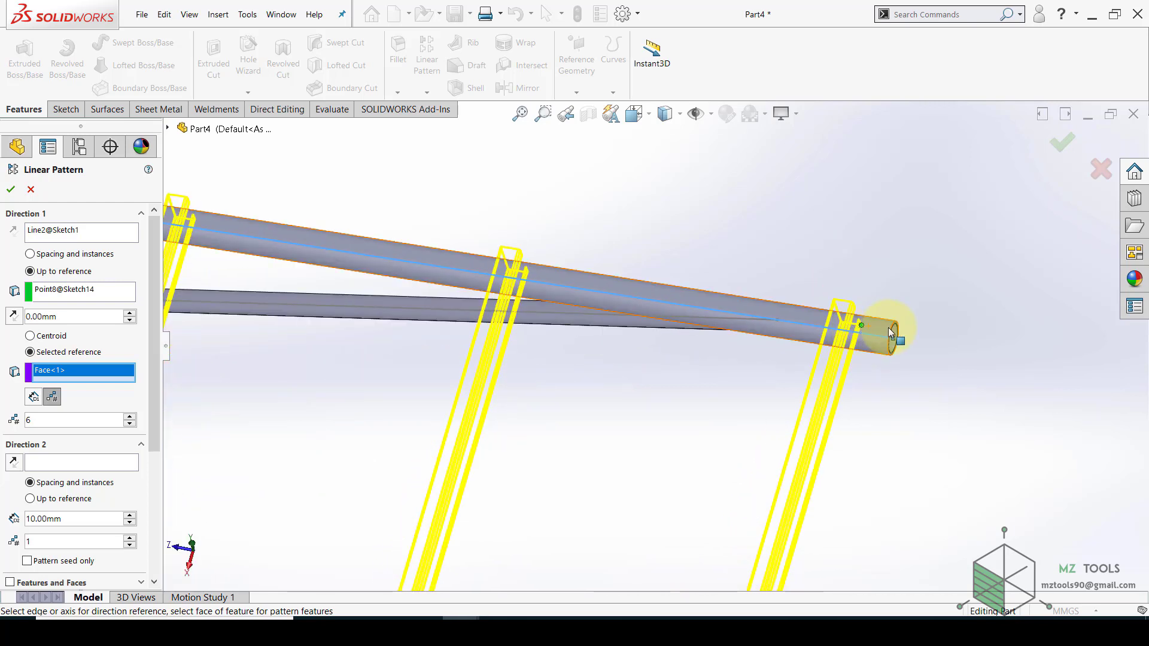
pyautogui.scroll(11, 846, 343)
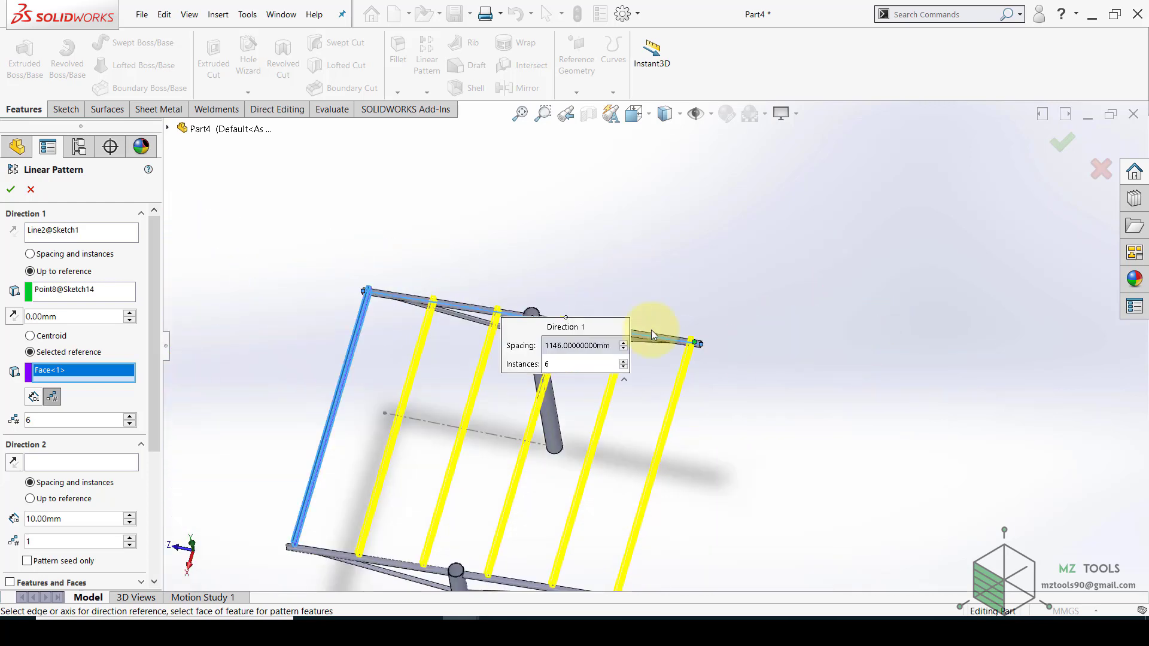
# Examine the purlin pattern preview in the Right view, from the original purlin to the last instance at the sloped tube's far end
pyautogui.moveTo(647, 303); pyautogui.dragTo(645, 279, button='middle')
pyautogui.press('space')
pyautogui.click(486, 441)
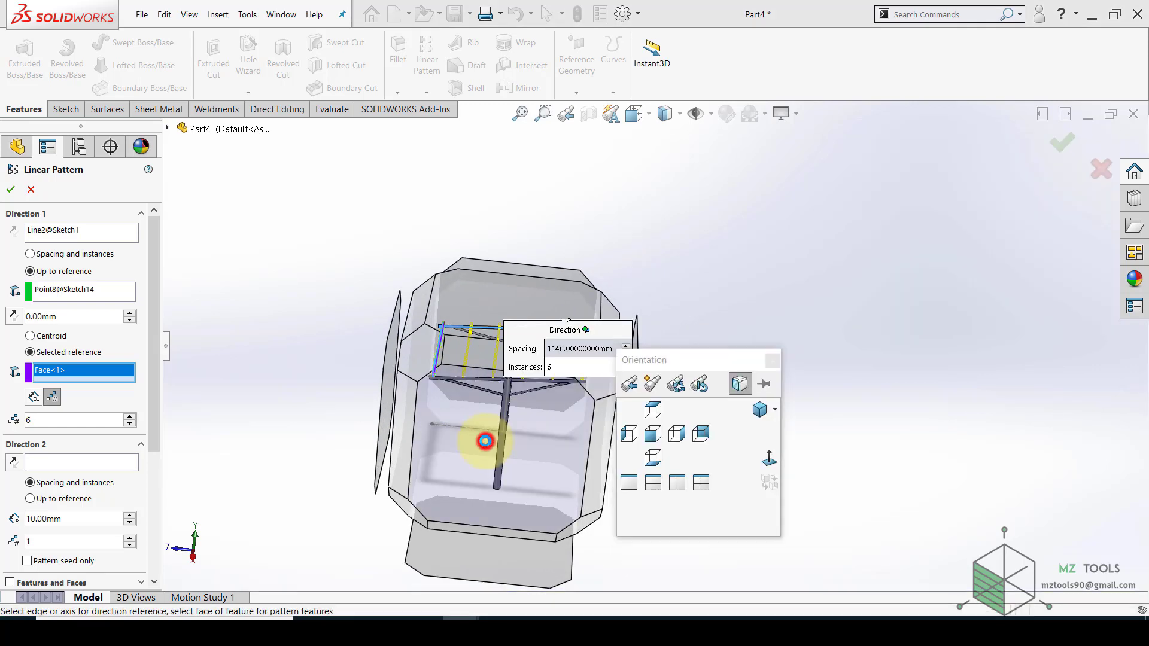
pyautogui.moveTo(634, 164); pyautogui.dragTo(257, 422)
pyautogui.scroll(-5, 698, 253)
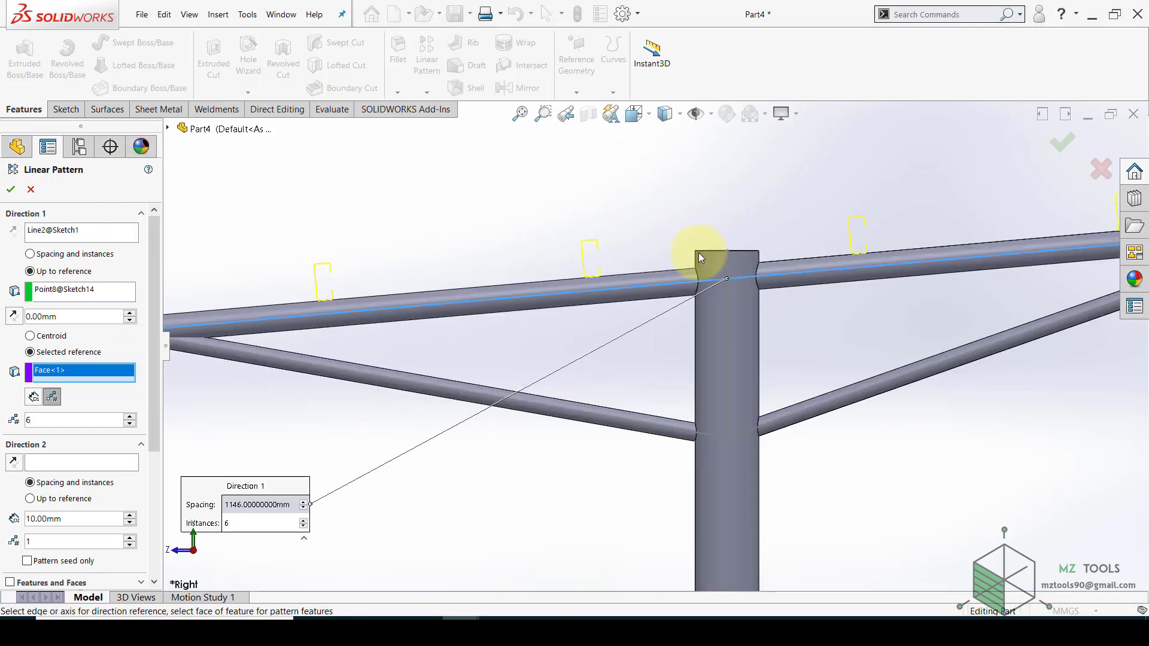
pyautogui.scroll(3, 724, 275)
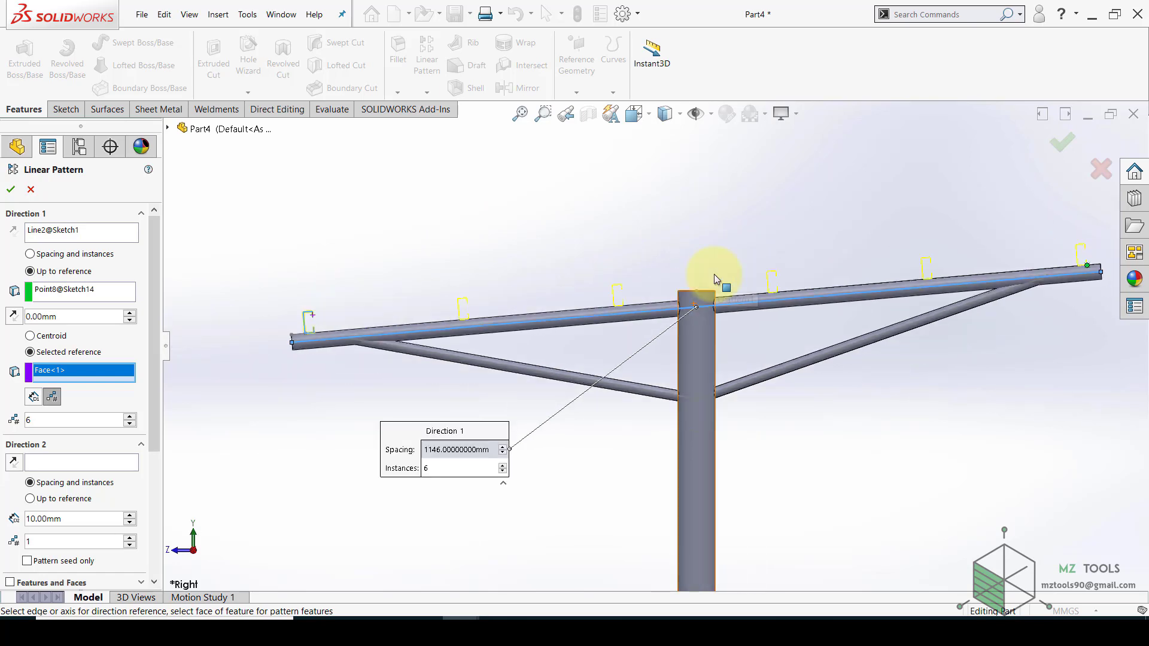
pyautogui.click(57, 421)
pyautogui.scroll(-3, 308, 331)
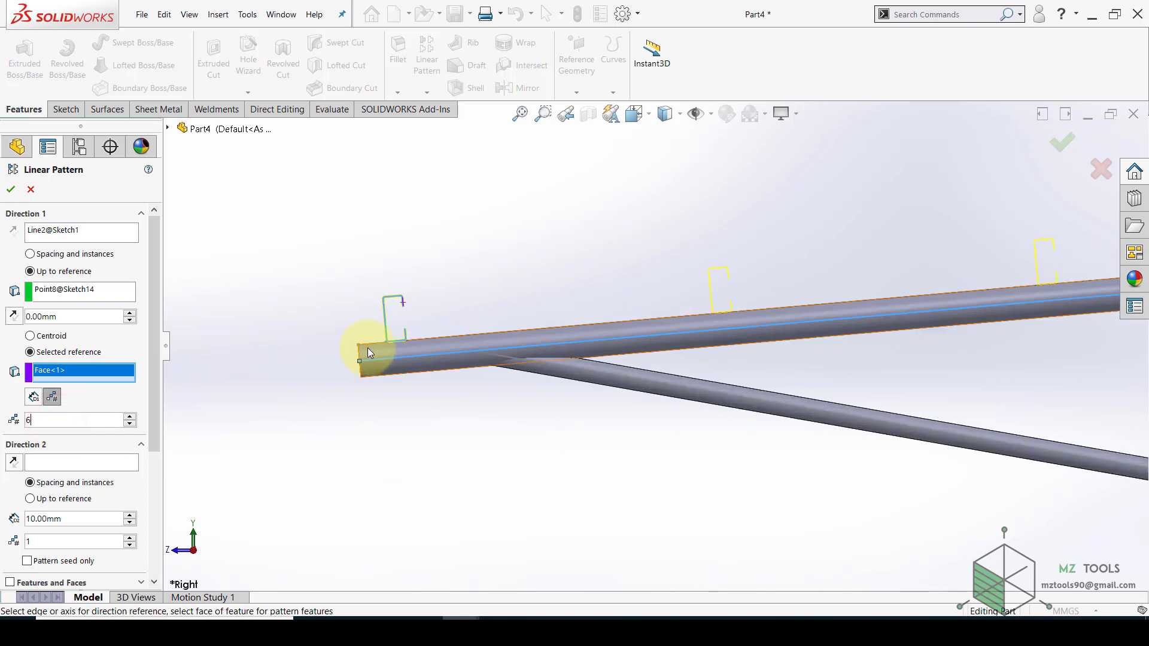
pyautogui.scroll(5, 351, 349)
pyautogui.scroll(-4, 964, 336)
pyautogui.scroll(2, 993, 440)
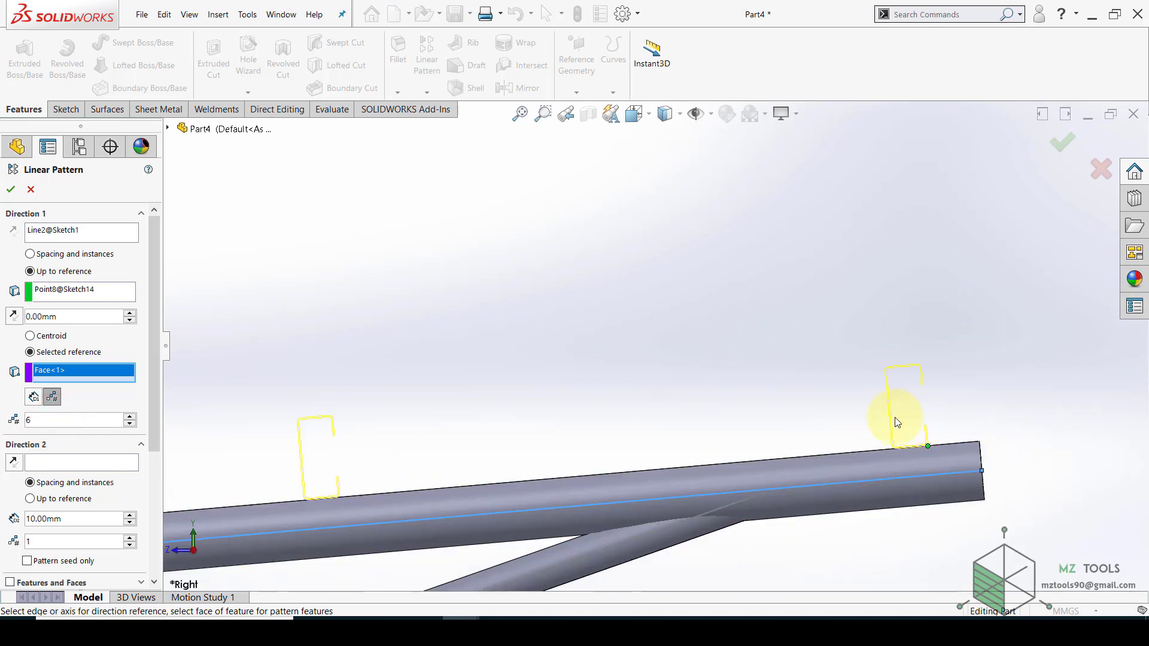
pyautogui.scroll(3, 753, 328)
# Accept the linear pattern of six purlins along the sloped tubes
pyautogui.click(1063, 141)
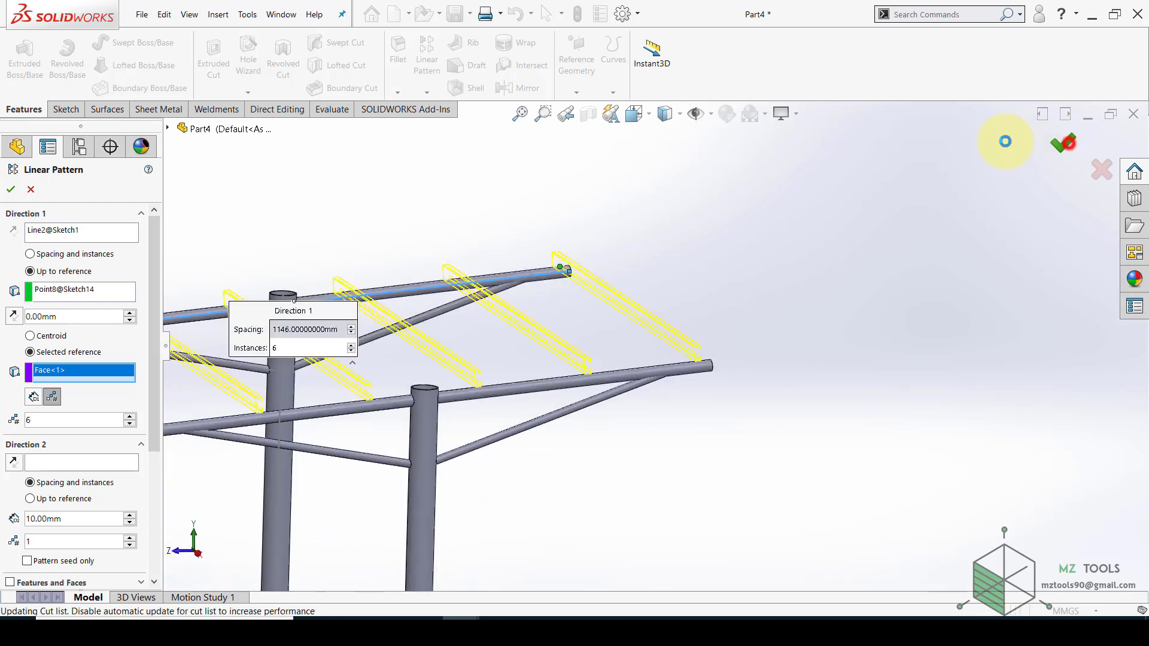
pyautogui.scroll(5, 744, 232)
pyautogui.moveTo(480, 237); pyautogui.dragTo(416, 271, button='middle')
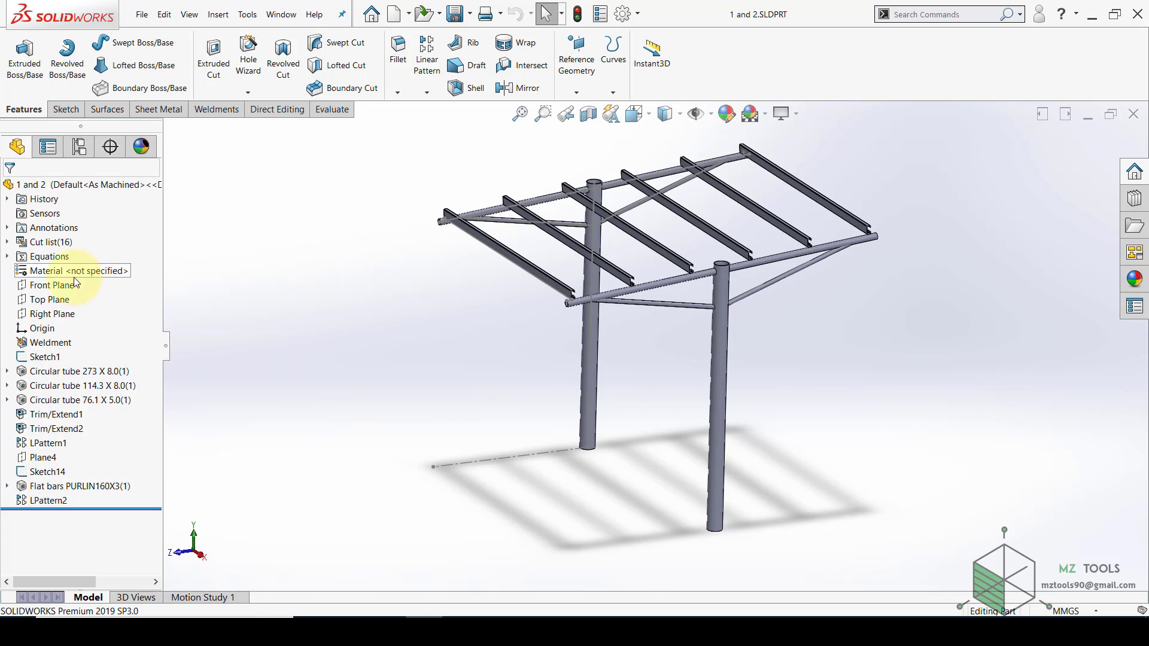
# Assign ASTM A36 Steel from the SOLIDWORKS Materials library to the whole part
pyautogui.rightClick(94, 276)
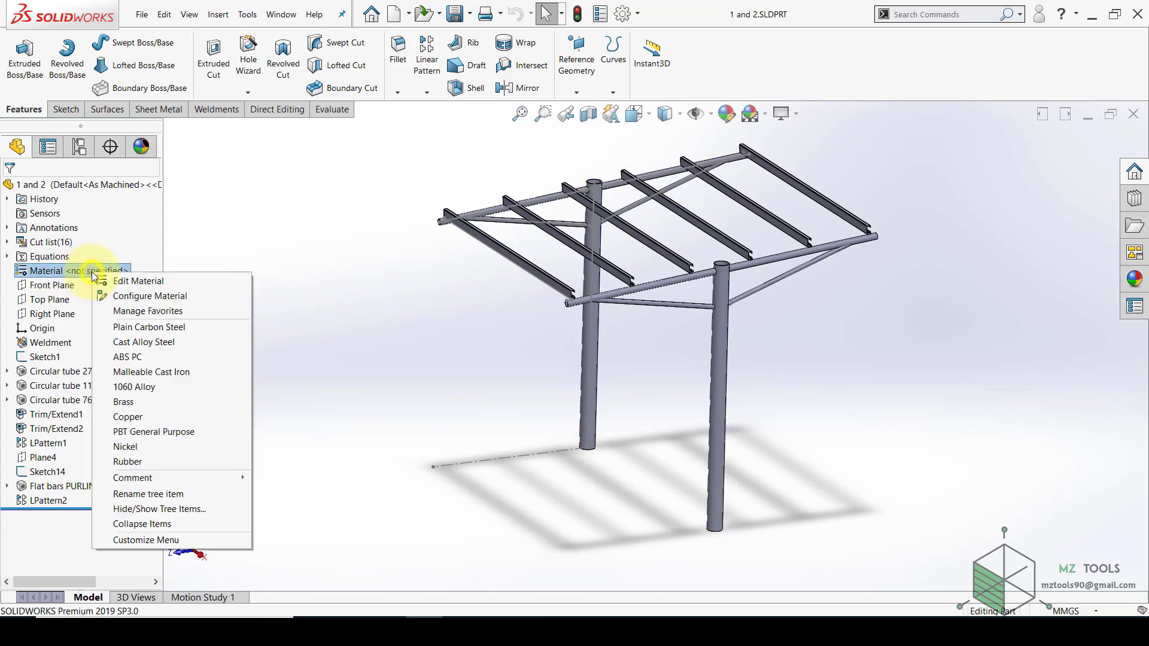
pyautogui.click(124, 280)
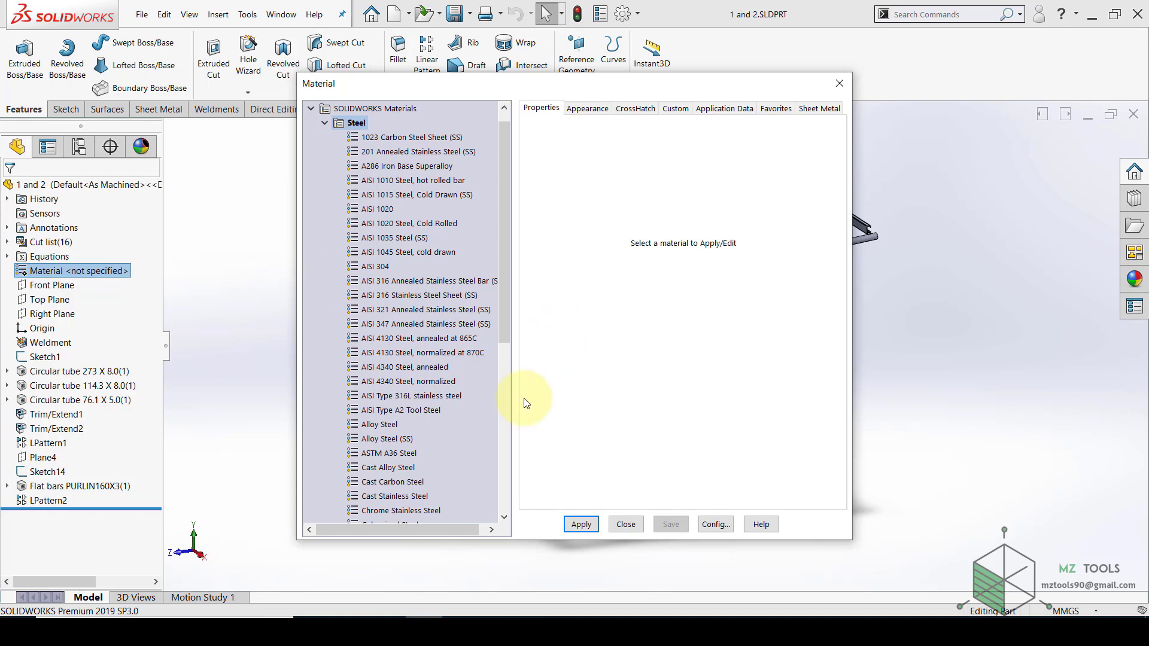
pyautogui.click(376, 455)
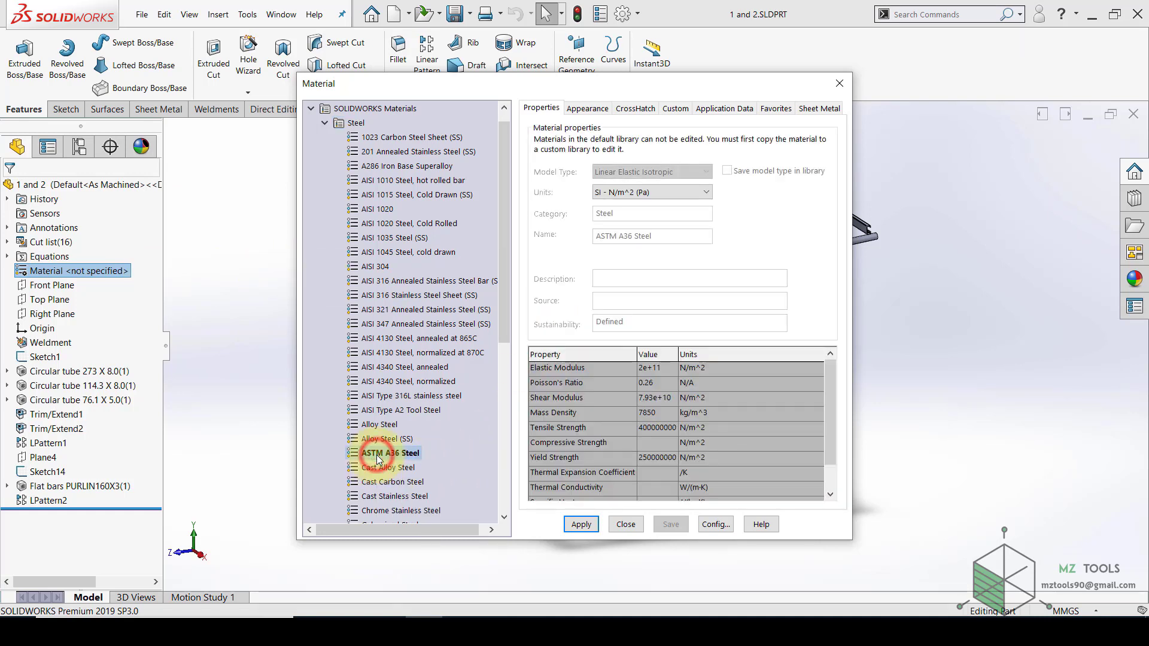
pyautogui.click(580, 524)
pyautogui.click(622, 523)
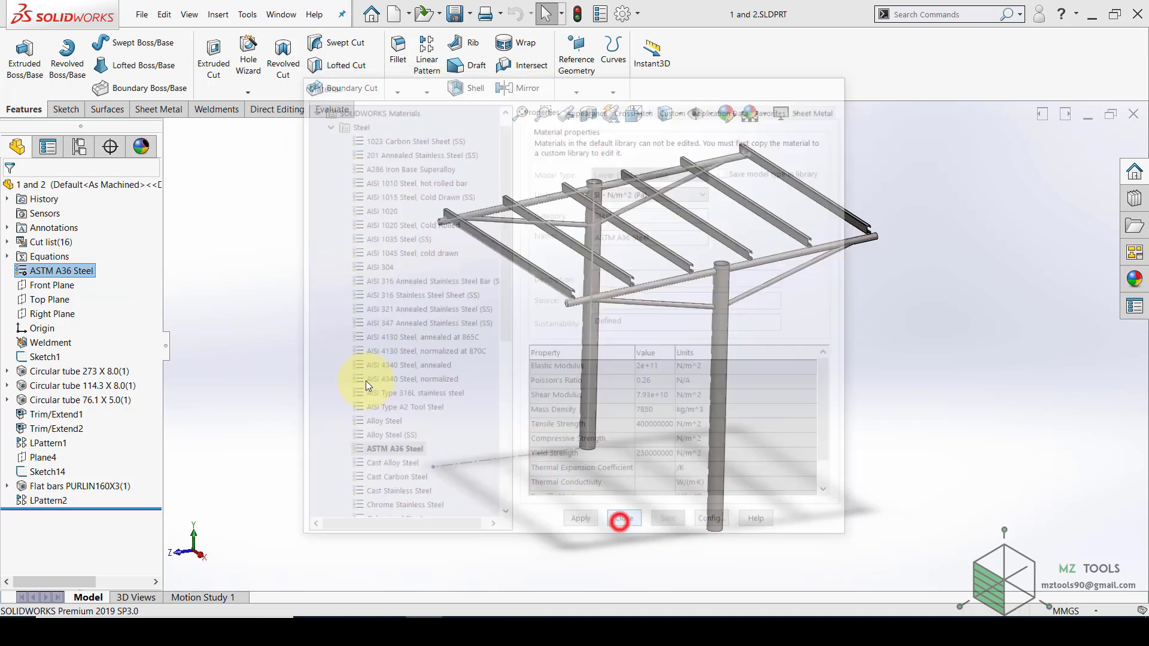
pyautogui.click(845, 533)
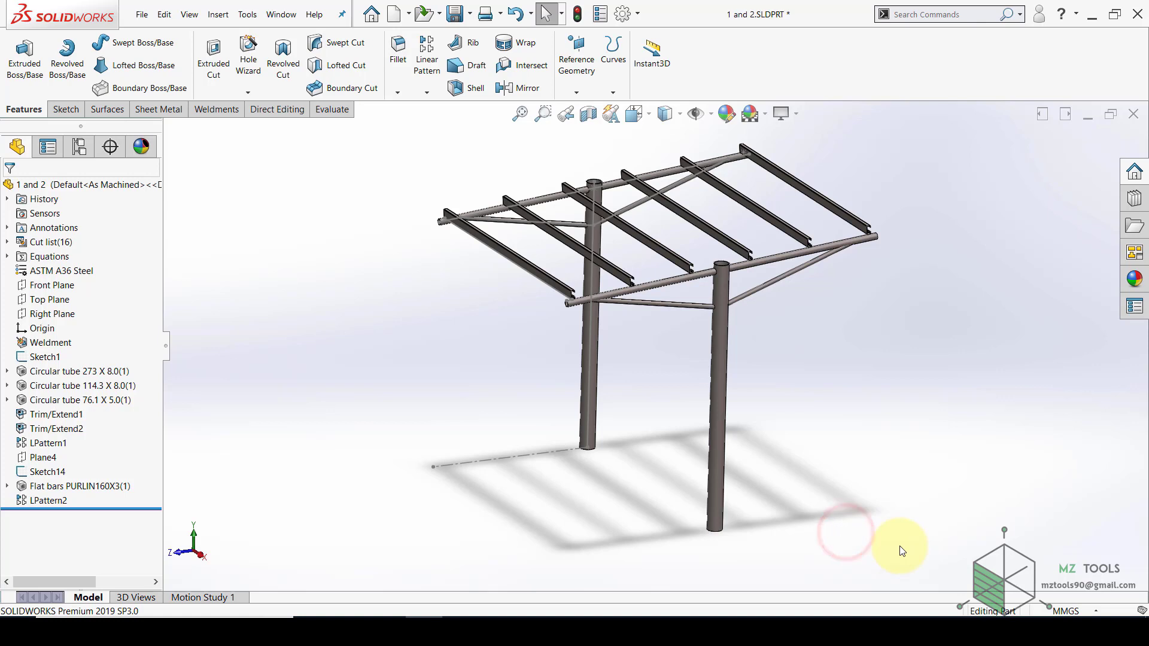
# Set the document units to MKS (meter, kilogram, second) and check the mass properties of the complete frame
pyautogui.click(1076, 612)
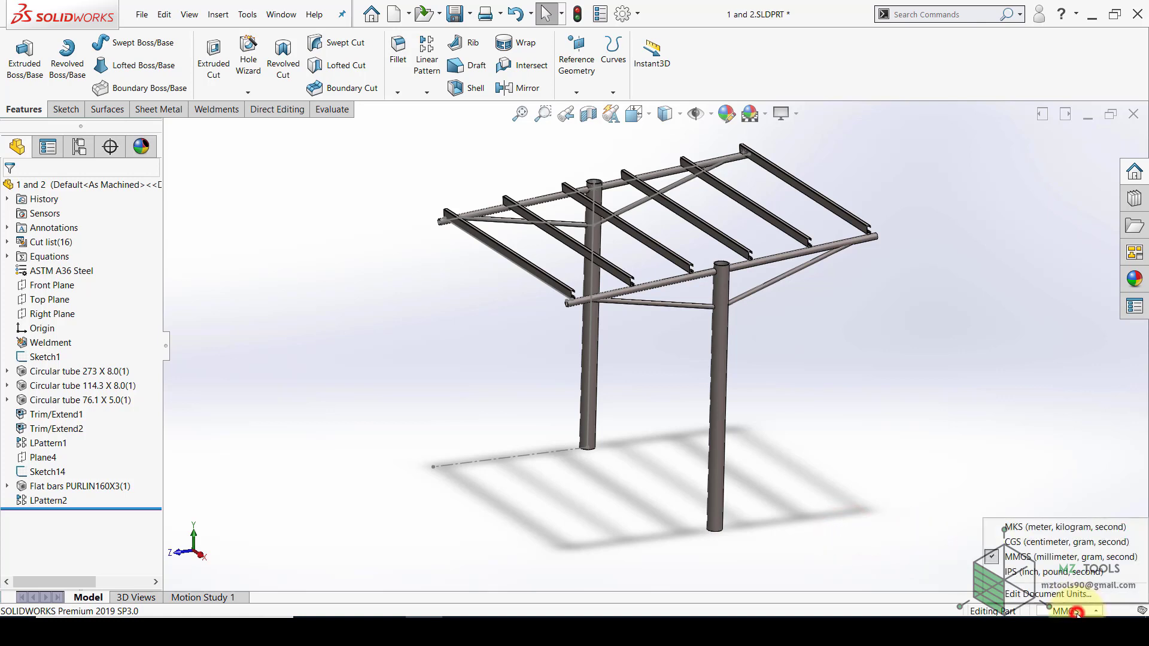
pyautogui.click(1016, 529)
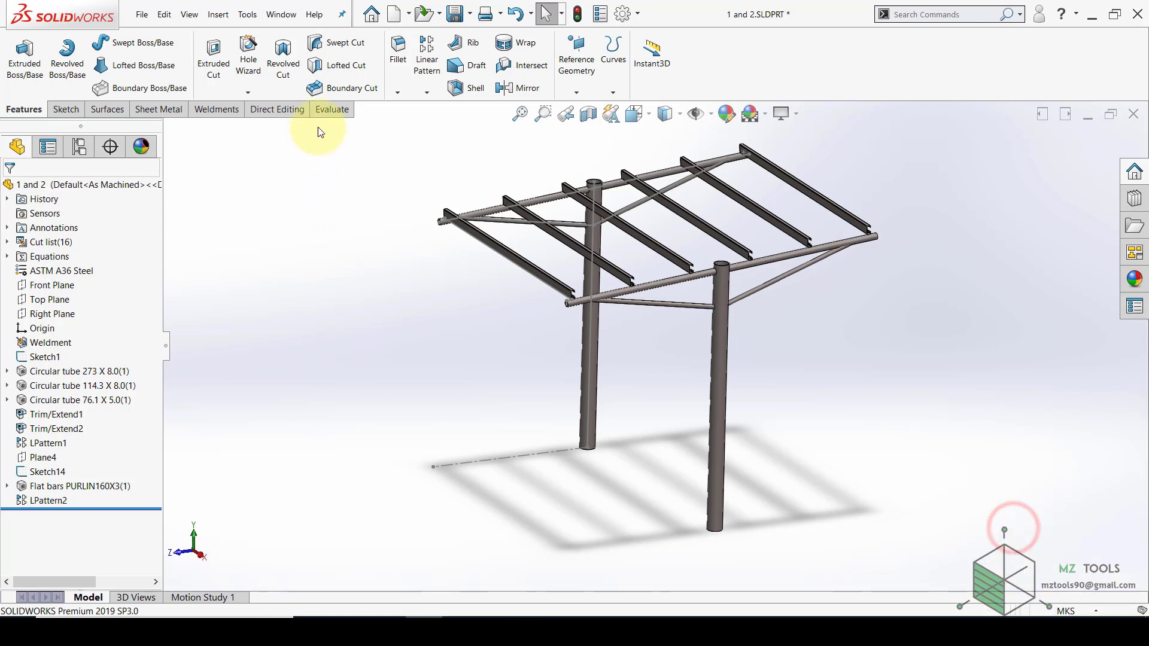
pyautogui.click(328, 110)
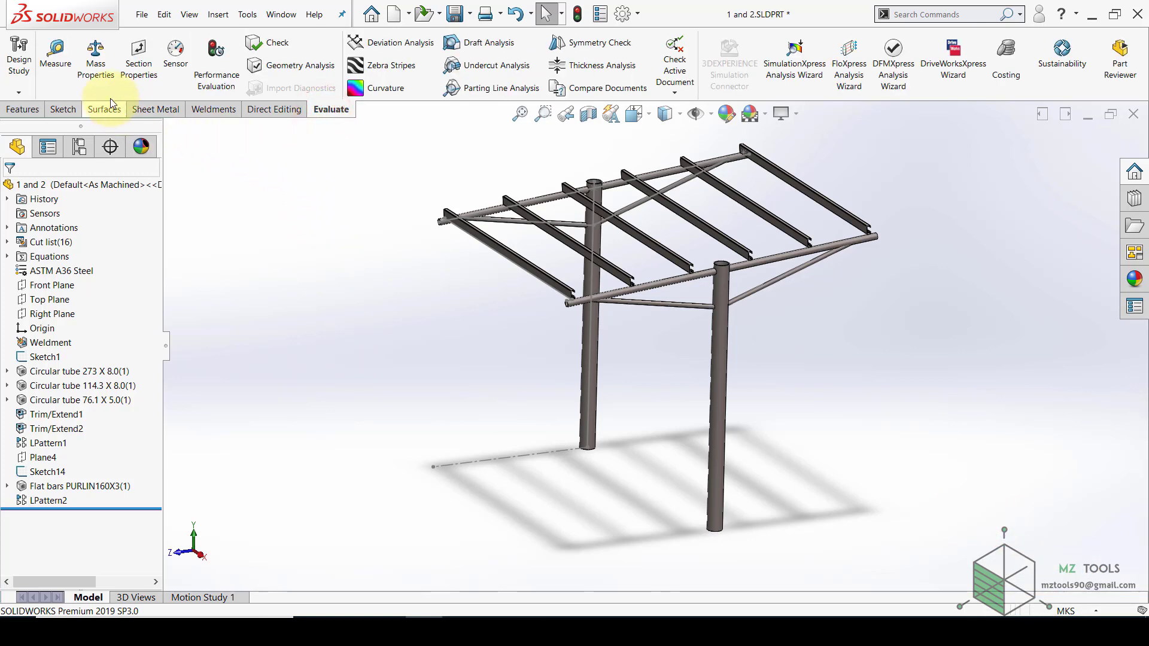
pyautogui.click(94, 72)
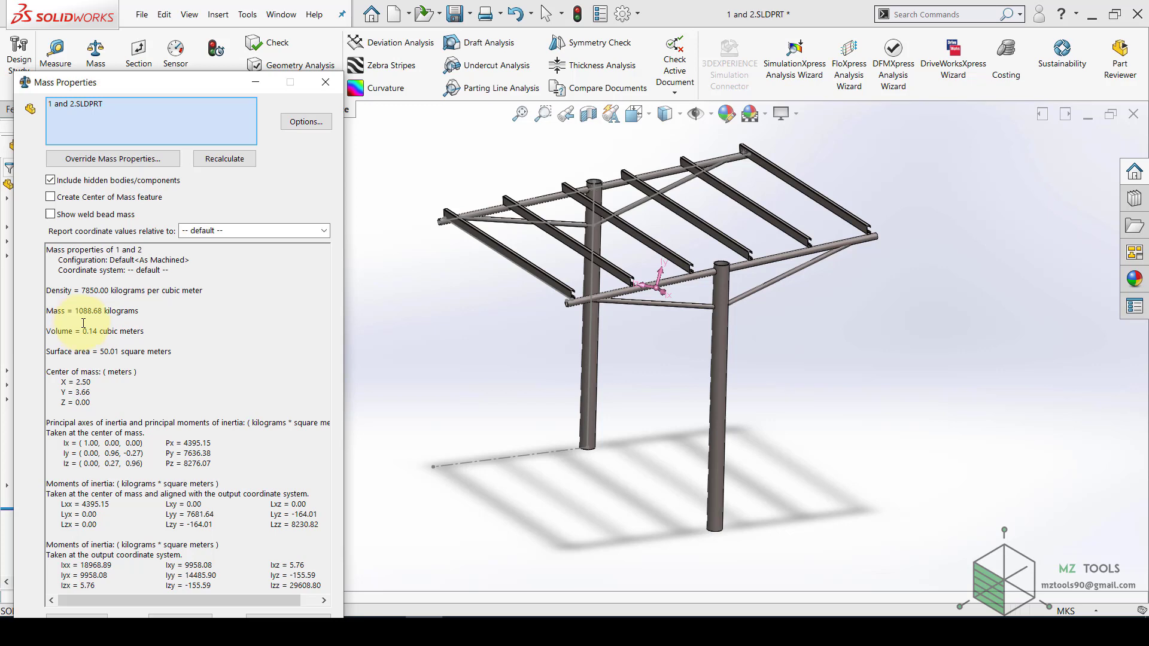
pyautogui.click(328, 82)
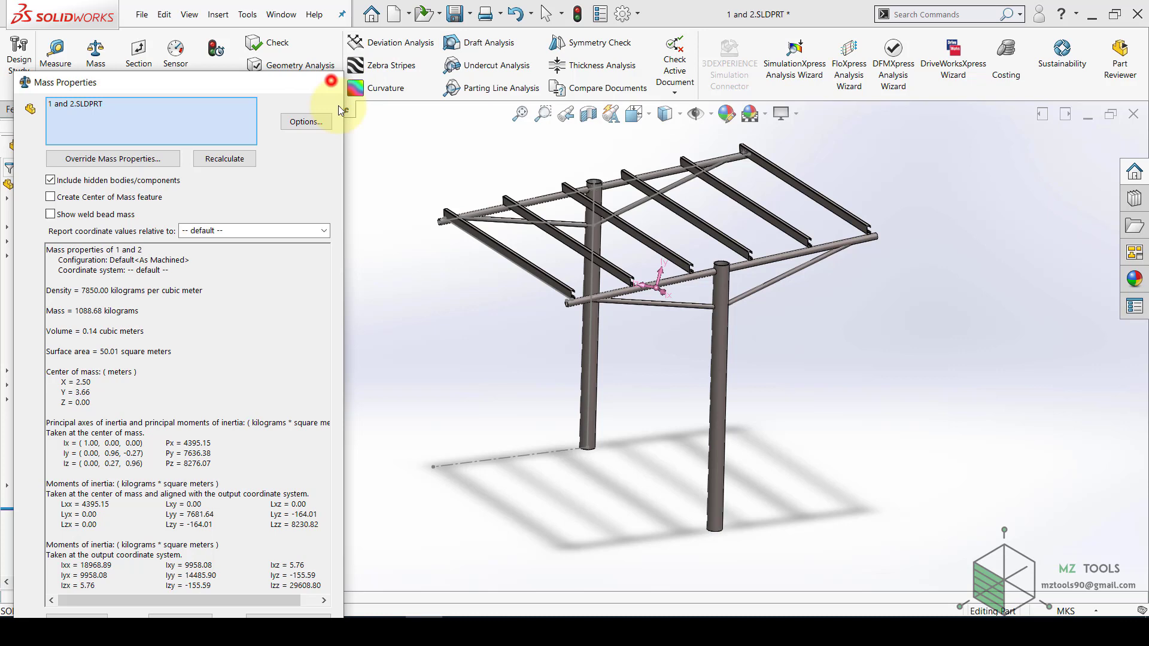
pyautogui.click(364, 199)
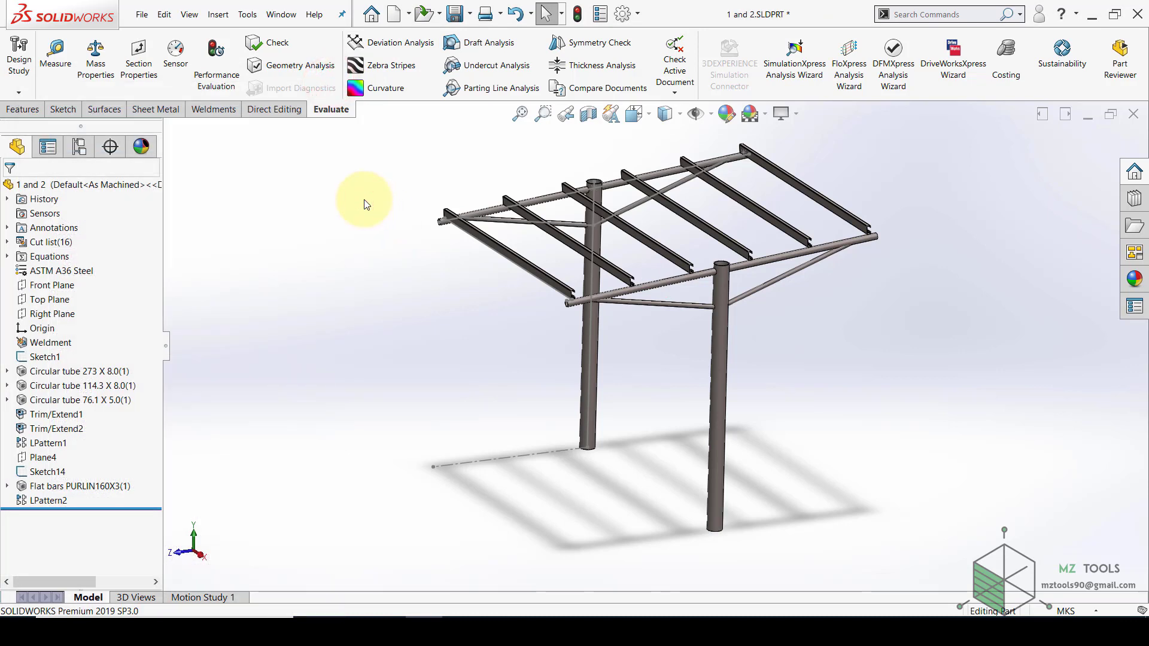
# Make the SOLIDWORKS Add-Ins toolset available, load the SOLIDWORKS Simulation add-in and bring up its commands
pyautogui.rightClick(285, 115)
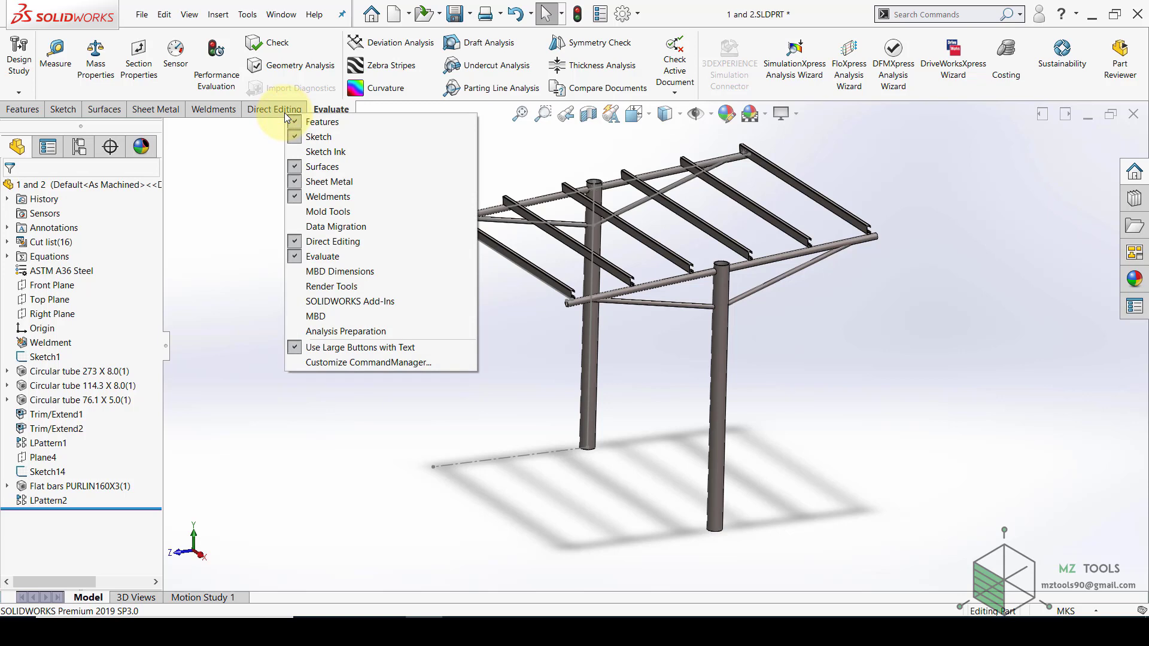
pyautogui.click(383, 302)
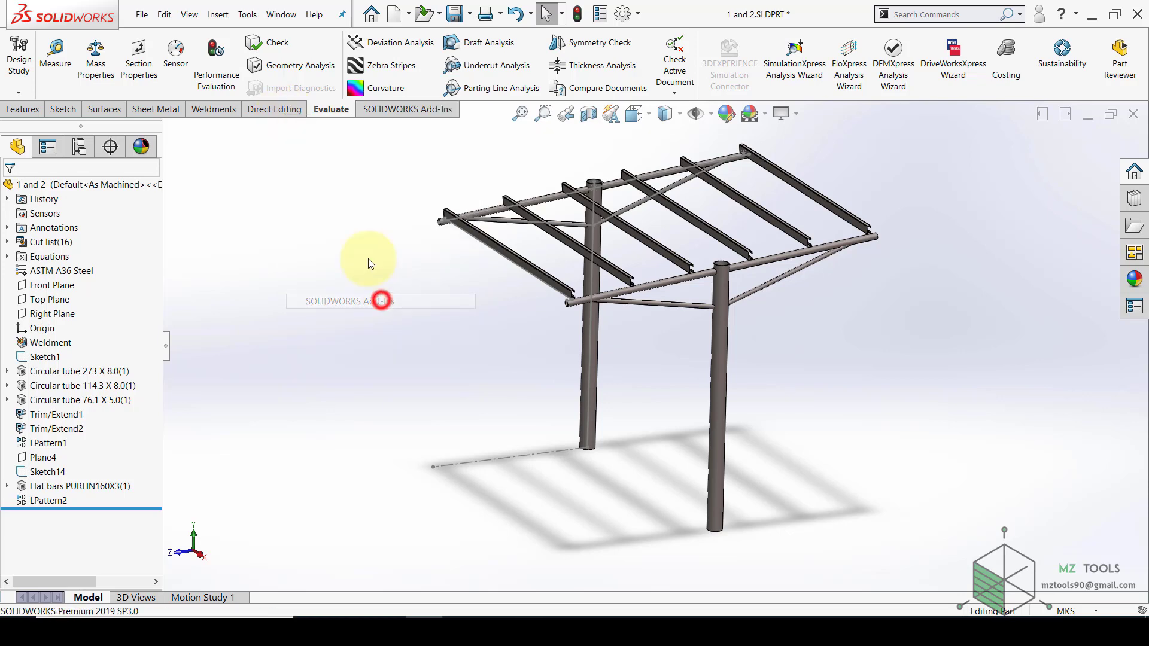
pyautogui.click(395, 113)
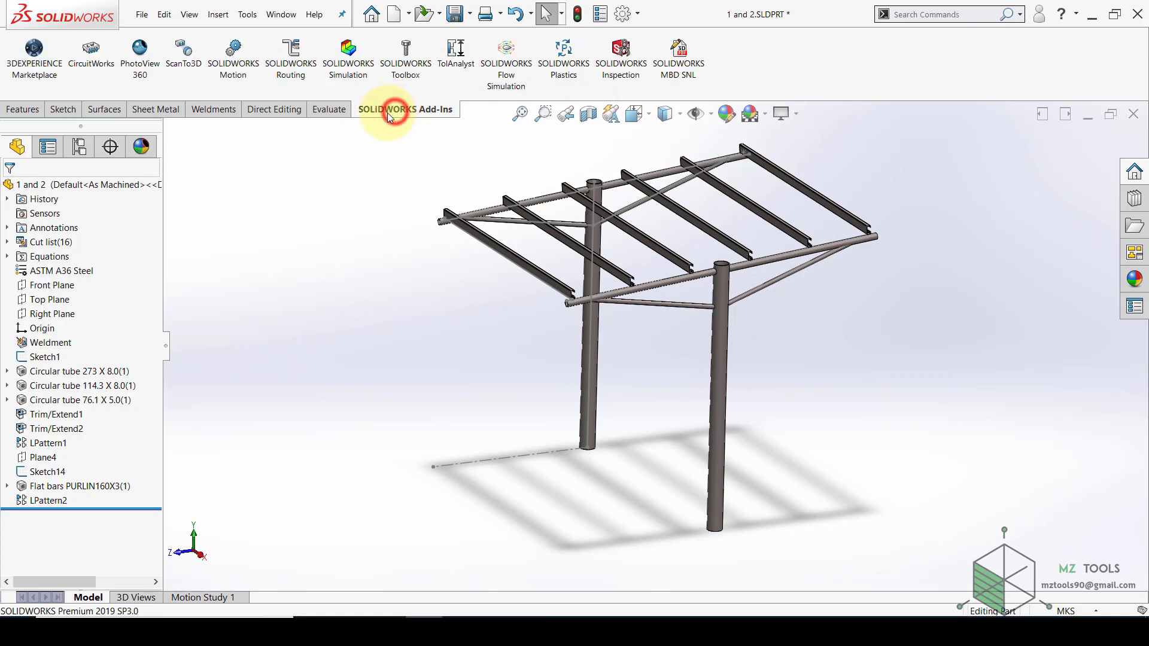
pyautogui.click(345, 57)
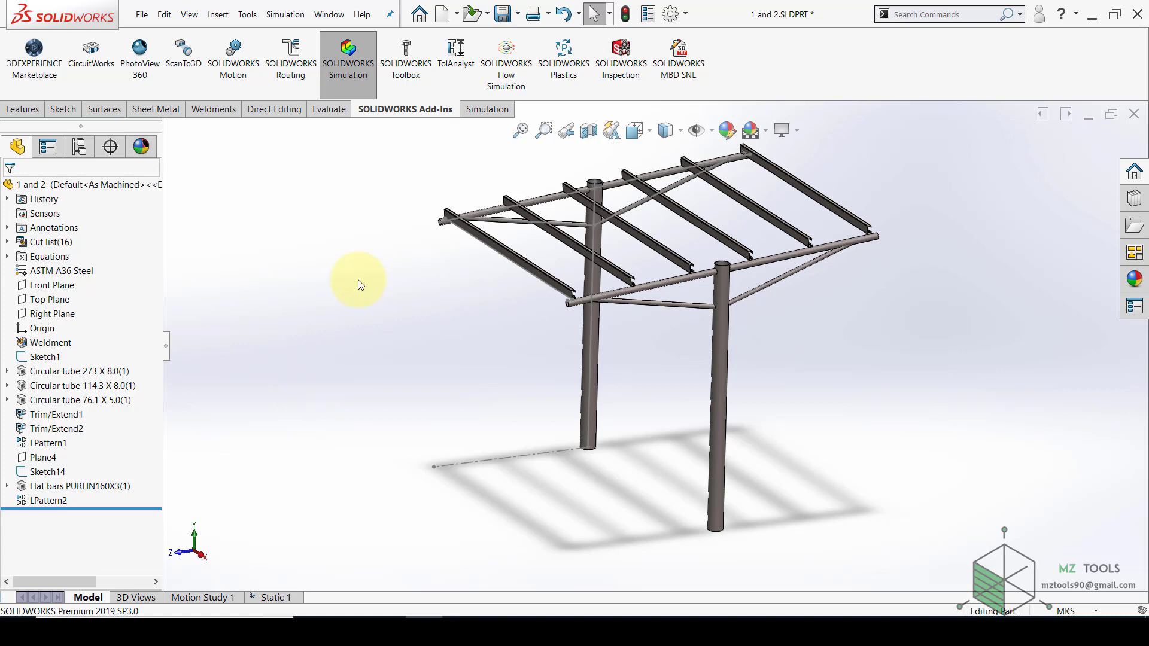
pyautogui.click(475, 113)
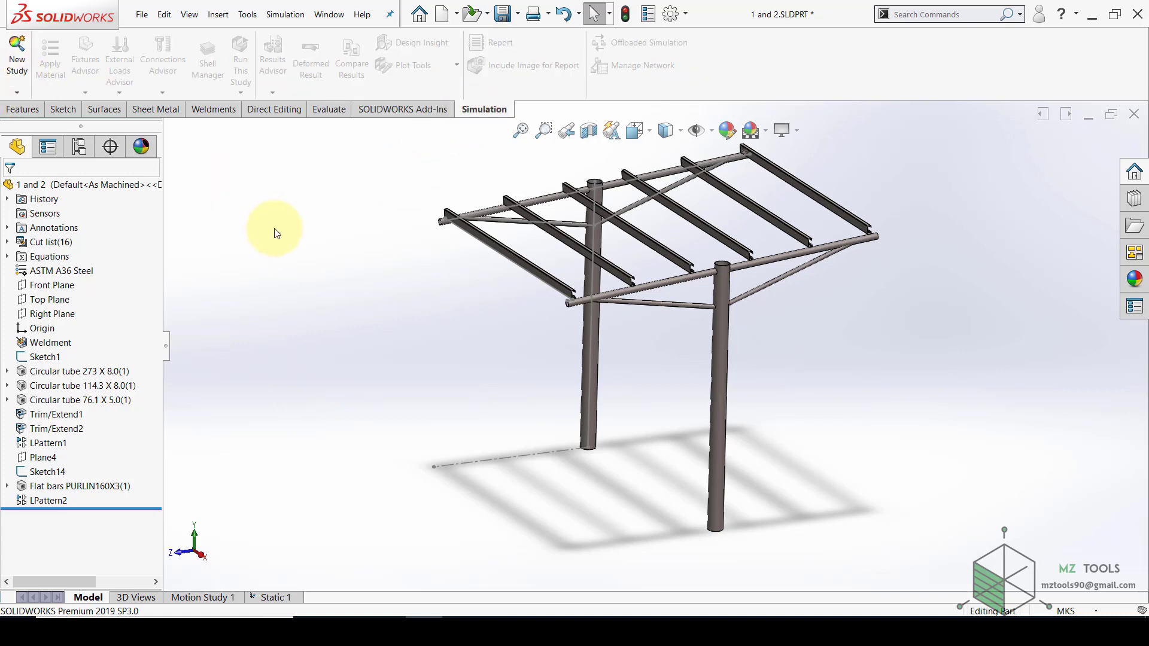
# Create a new Static simulation study named "Struture 1"
pyautogui.click(23, 65)
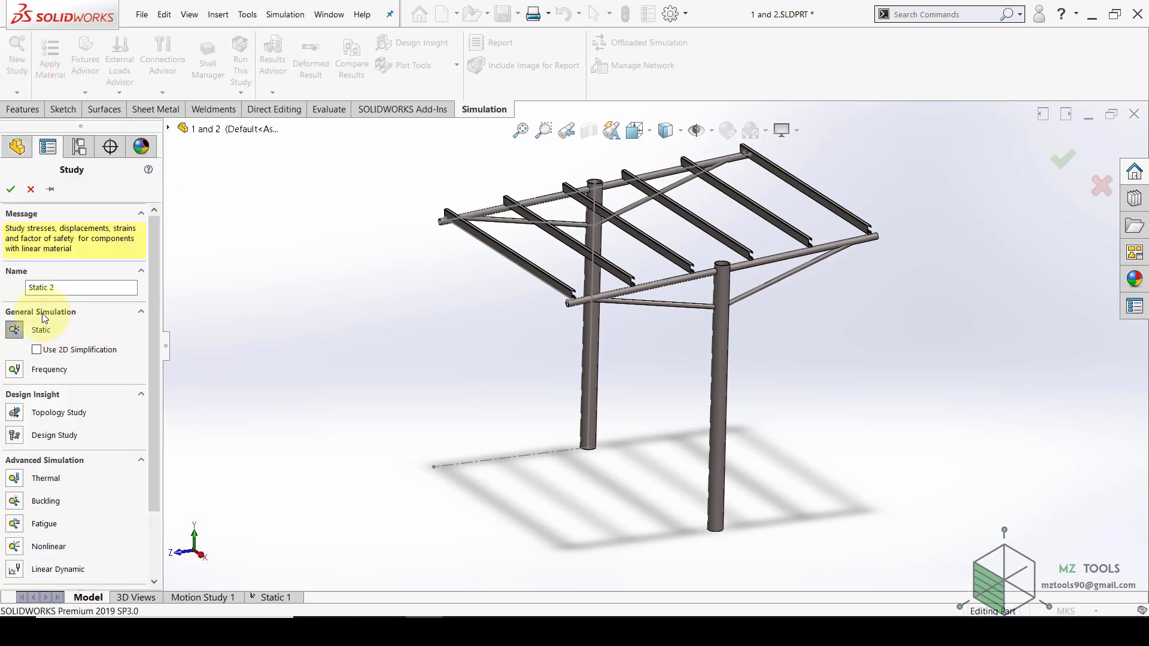
pyautogui.click(14, 334)
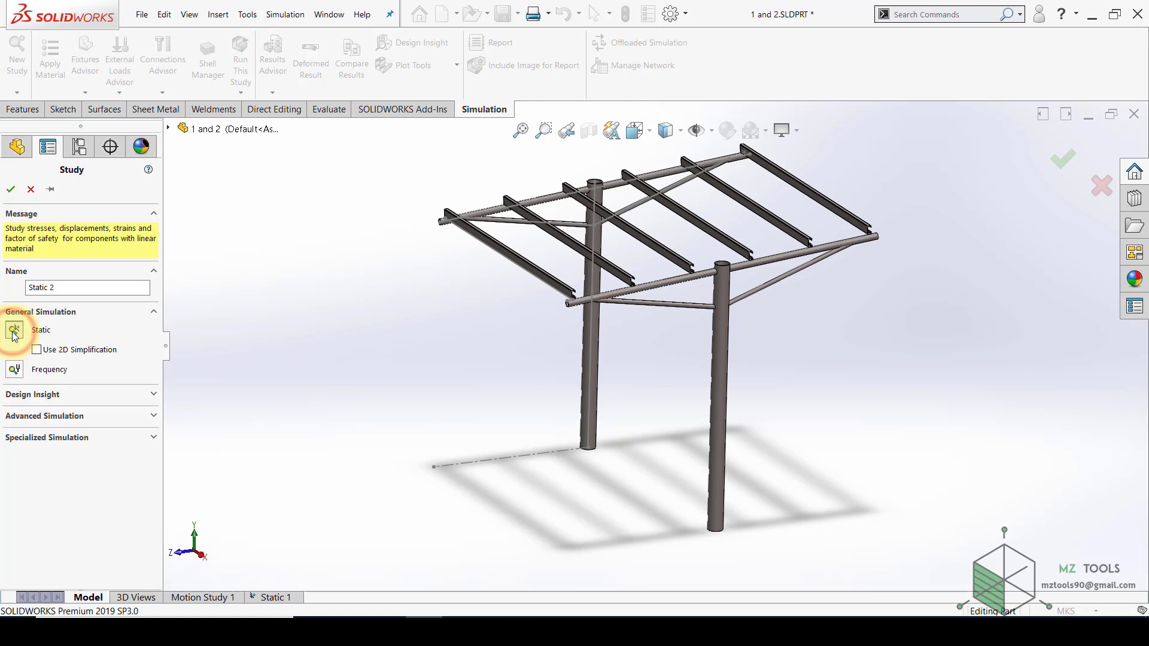
pyautogui.click(64, 287)
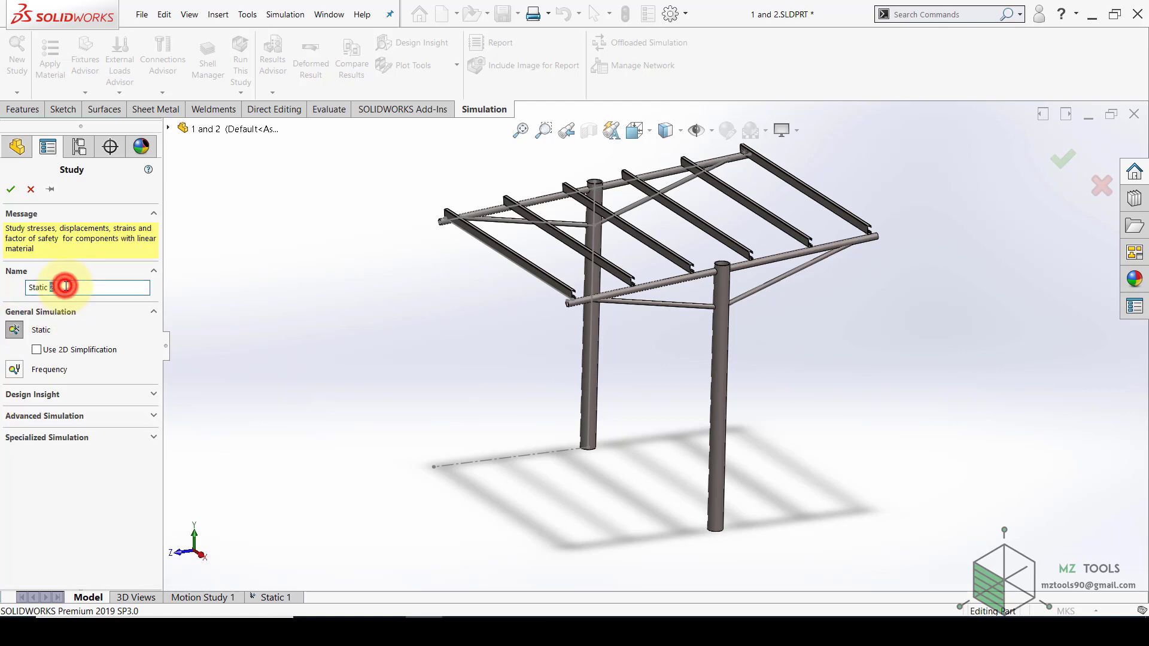
pyautogui.write('Struture')
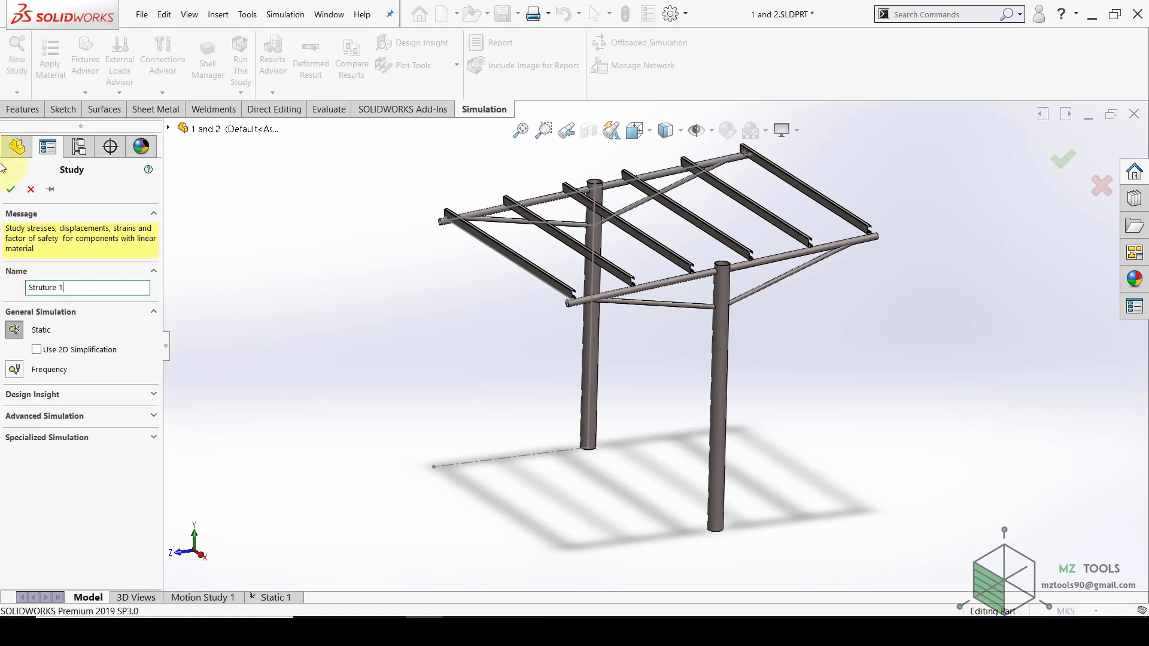
pyautogui.click(13, 193)
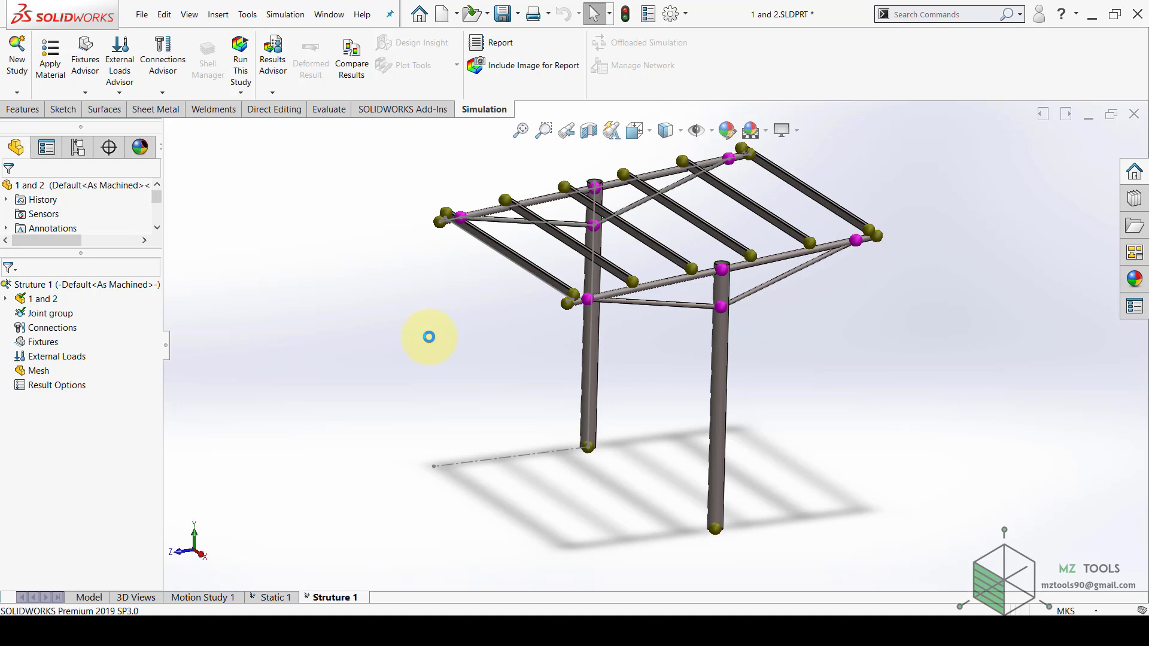
# Examine the beam joints of the study at the column bases, tube and brace connections, and purlin ends
pyautogui.click(520, 130)
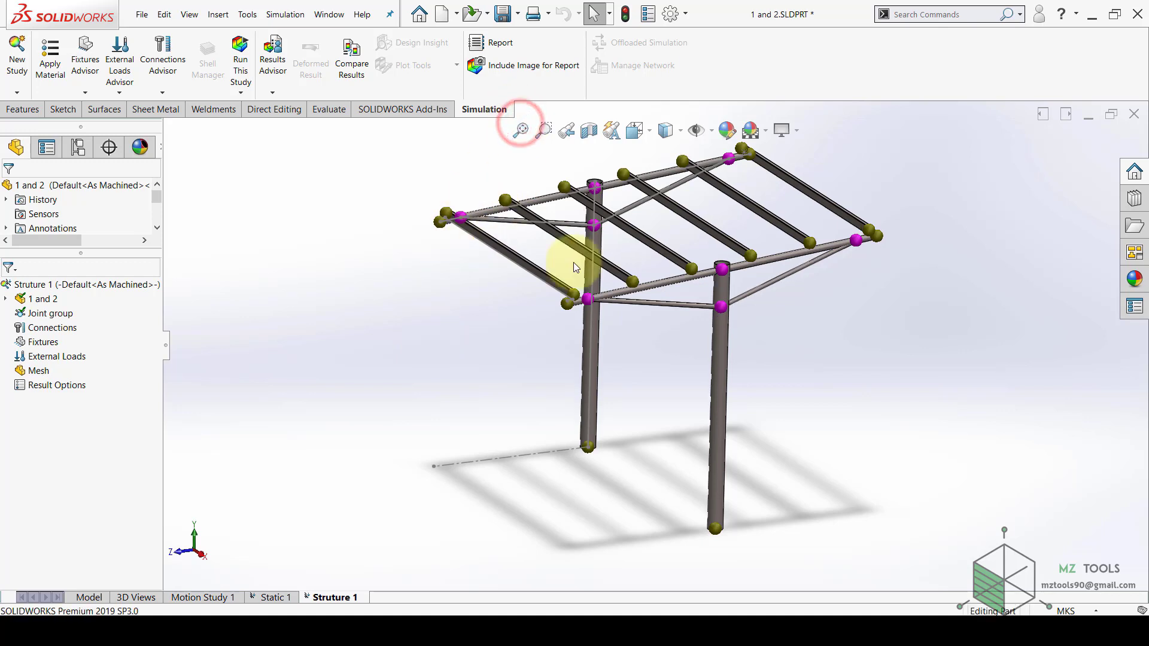
pyautogui.scroll(-4, 442, 221)
pyautogui.scroll(4, 522, 240)
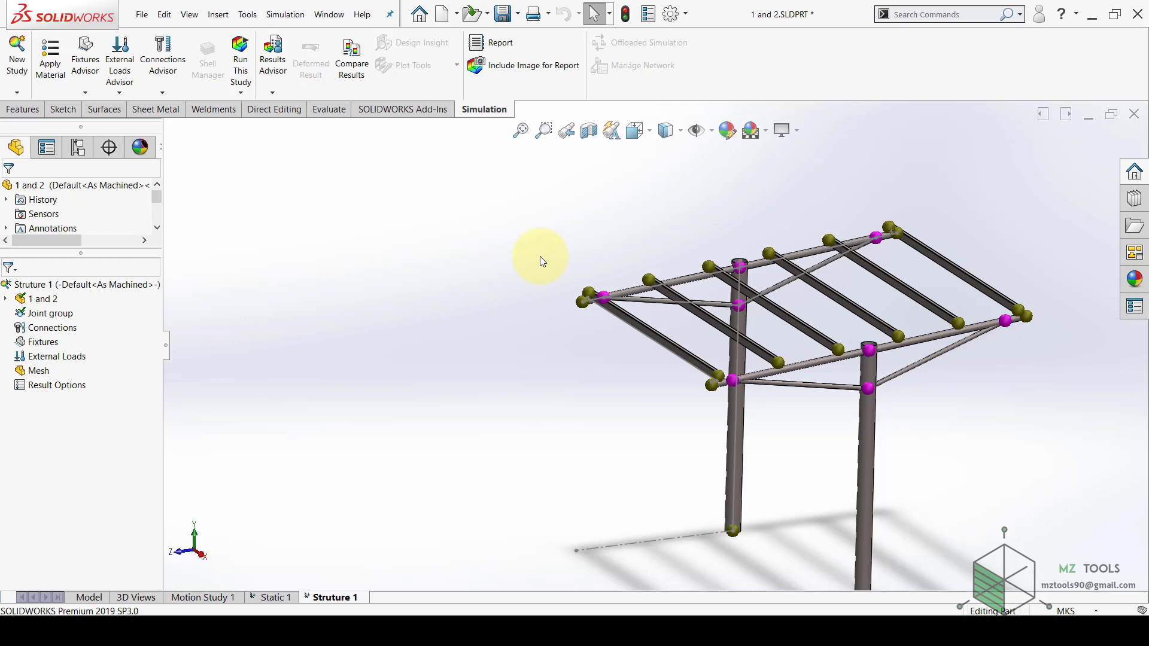
pyautogui.scroll(2, 659, 419)
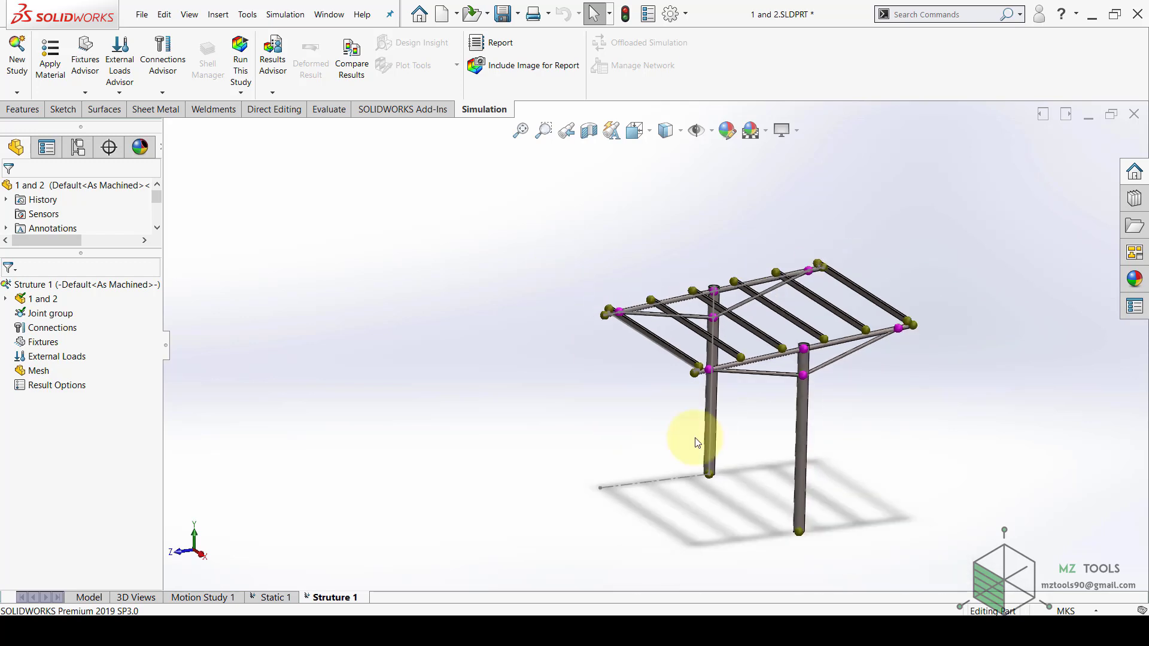
pyautogui.scroll(-8, 807, 511)
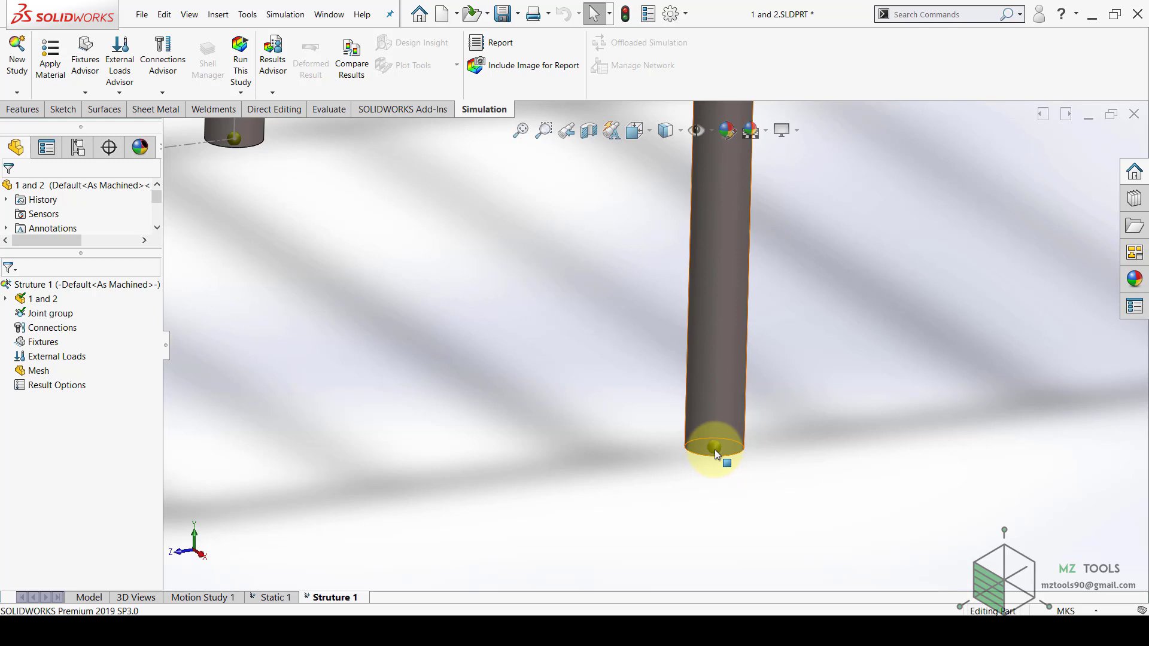
pyautogui.scroll(6, 716, 453)
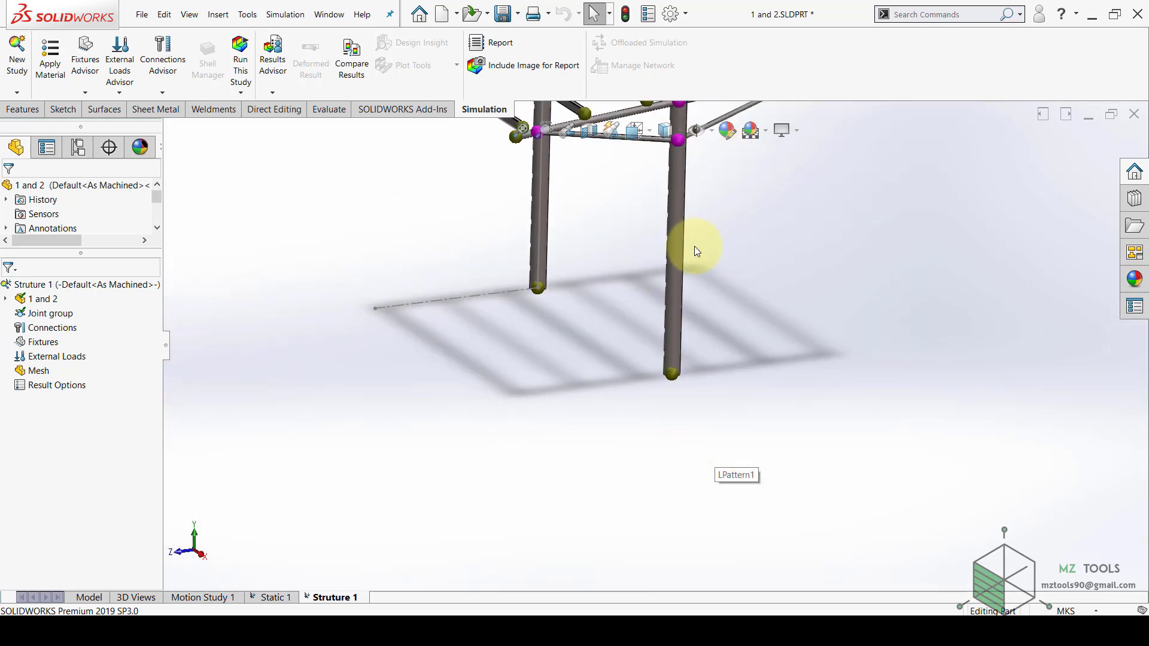
pyautogui.scroll(3, 655, 160)
pyautogui.scroll(-8, 682, 234)
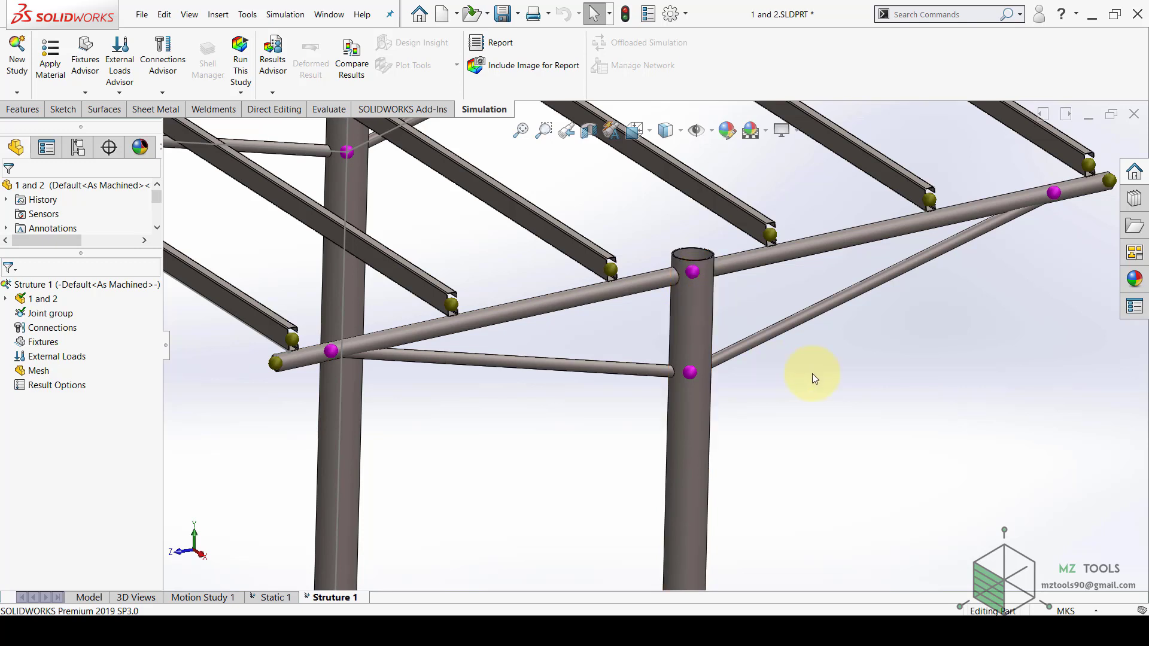
pyautogui.scroll(3, 813, 374)
pyautogui.moveTo(811, 340); pyautogui.dragTo(793, 227, button='middle')
pyautogui.scroll(-4, 857, 278)
pyautogui.moveTo(817, 276); pyautogui.dragTo(782, 308, button='middle')
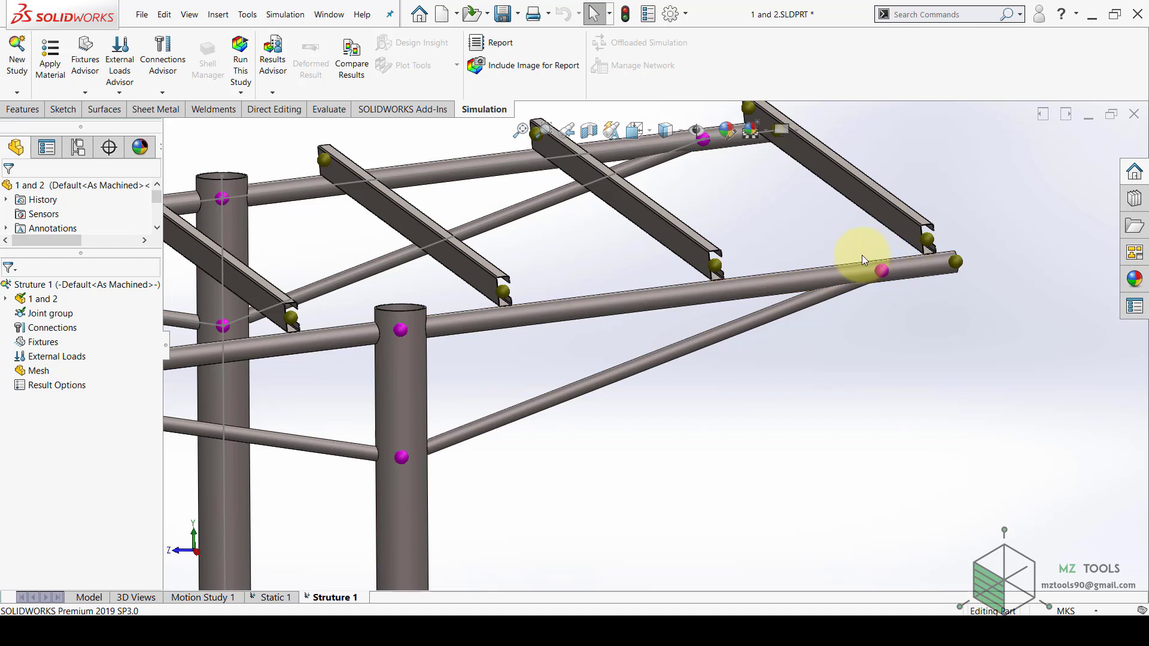
# Examine the joints at the column bases and where the outer purlins sit on the sloping tubes
pyautogui.scroll(10, 890, 278)
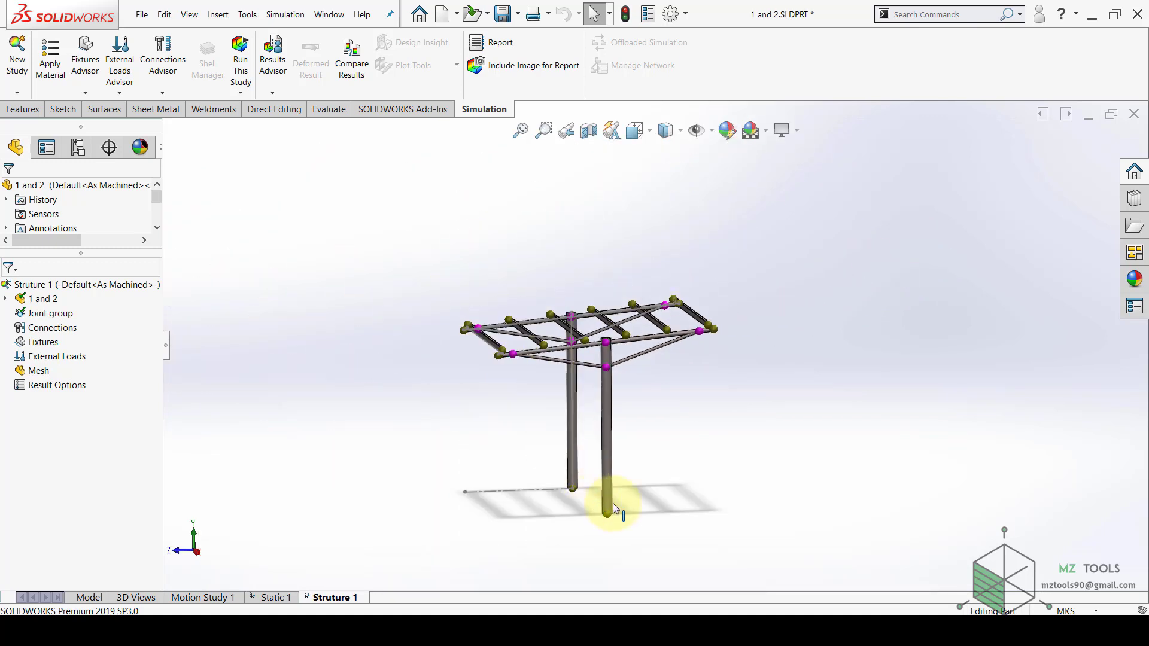
pyautogui.scroll(-6, 613, 506)
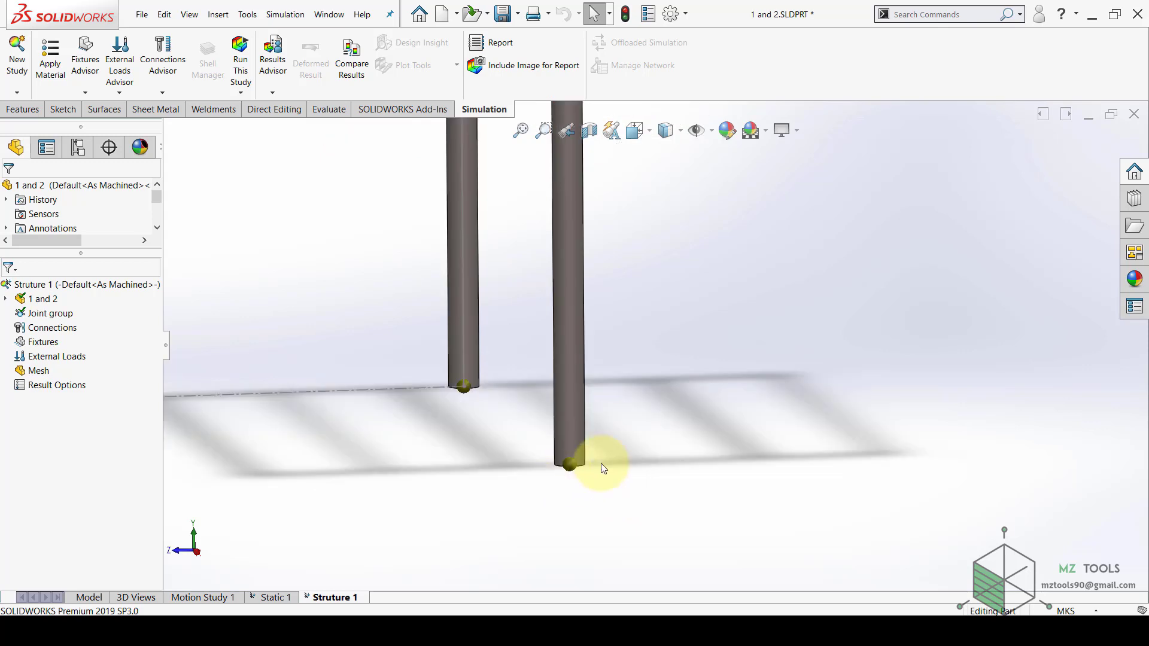
pyautogui.scroll(6, 625, 383)
pyautogui.scroll(-2, 538, 353)
pyautogui.scroll(-5, 590, 269)
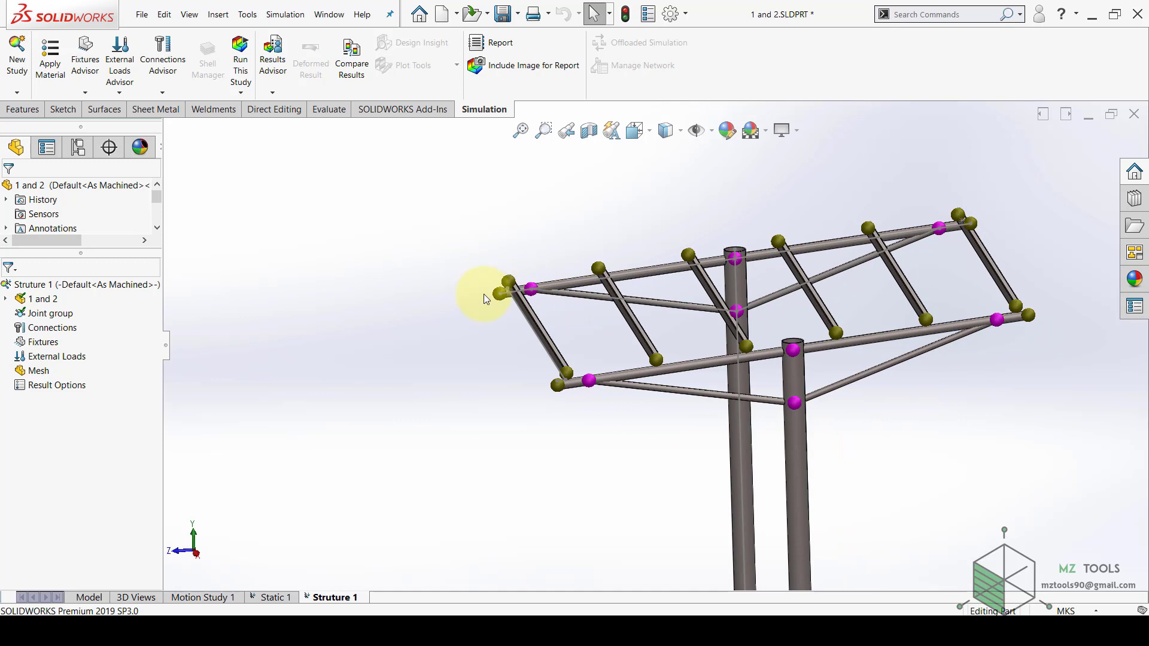
pyautogui.moveTo(470, 305)
pyautogui.mouseDown(button='middle')
pyautogui.moveTo(474, 267)
pyautogui.moveTo(469, 295)
pyautogui.mouseUp(button='middle')
pyautogui.scroll(-4, 546, 290)
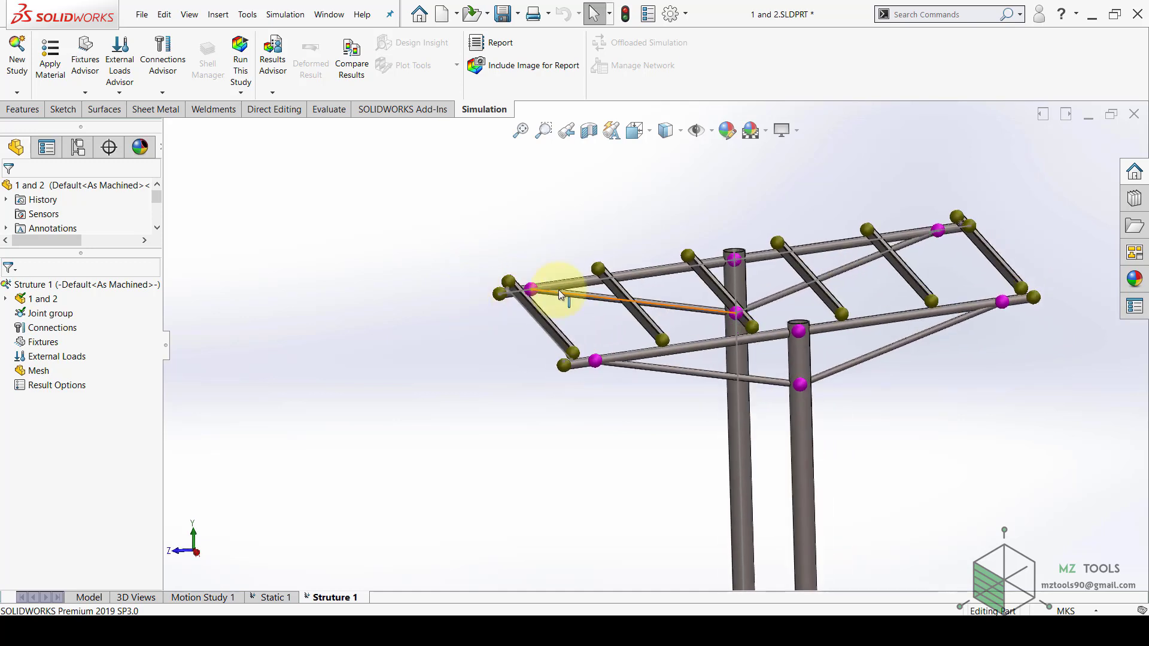
pyautogui.scroll(-2, 555, 293)
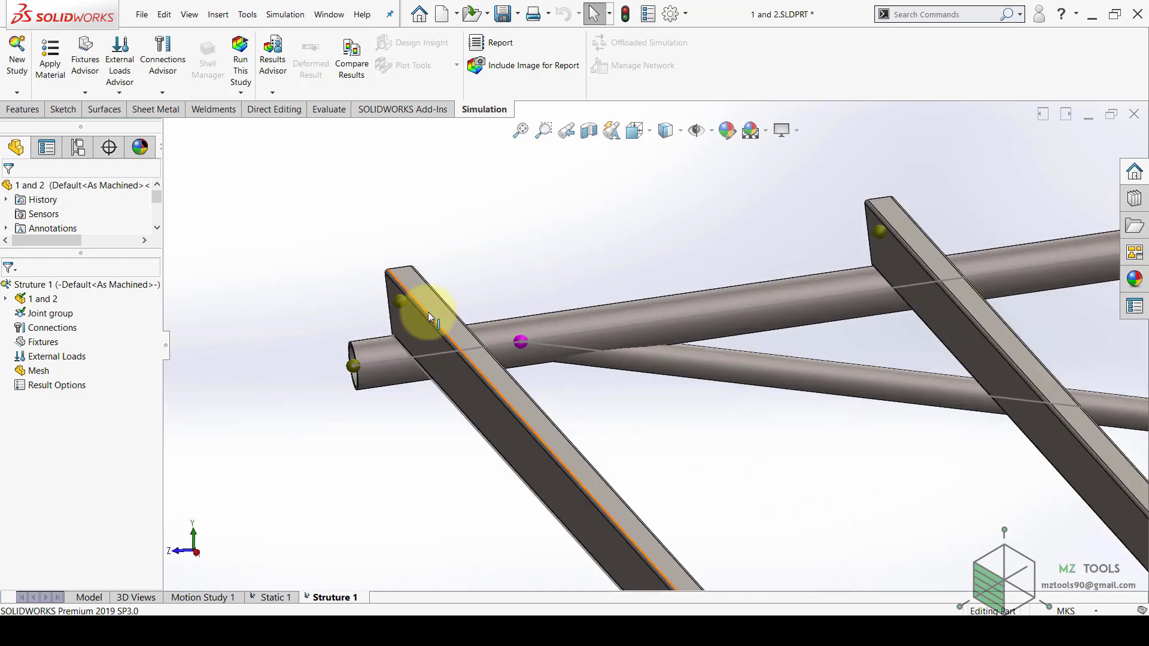
pyautogui.scroll(5, 654, 436)
pyautogui.scroll(-4, 683, 419)
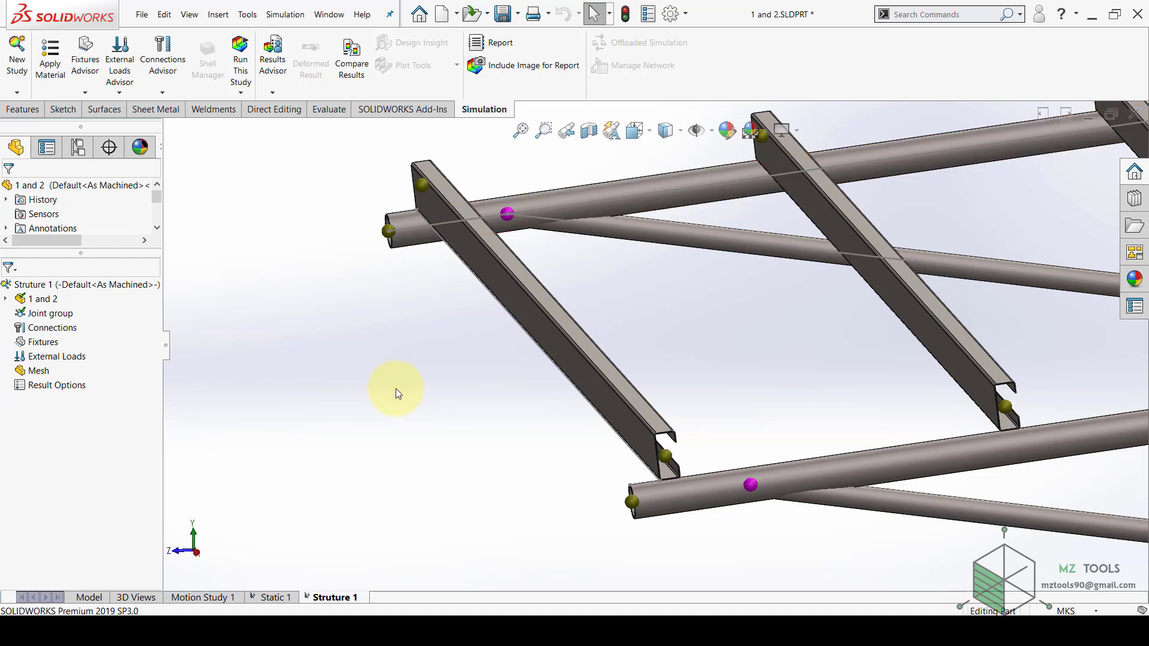
pyautogui.scroll(1, 396, 389)
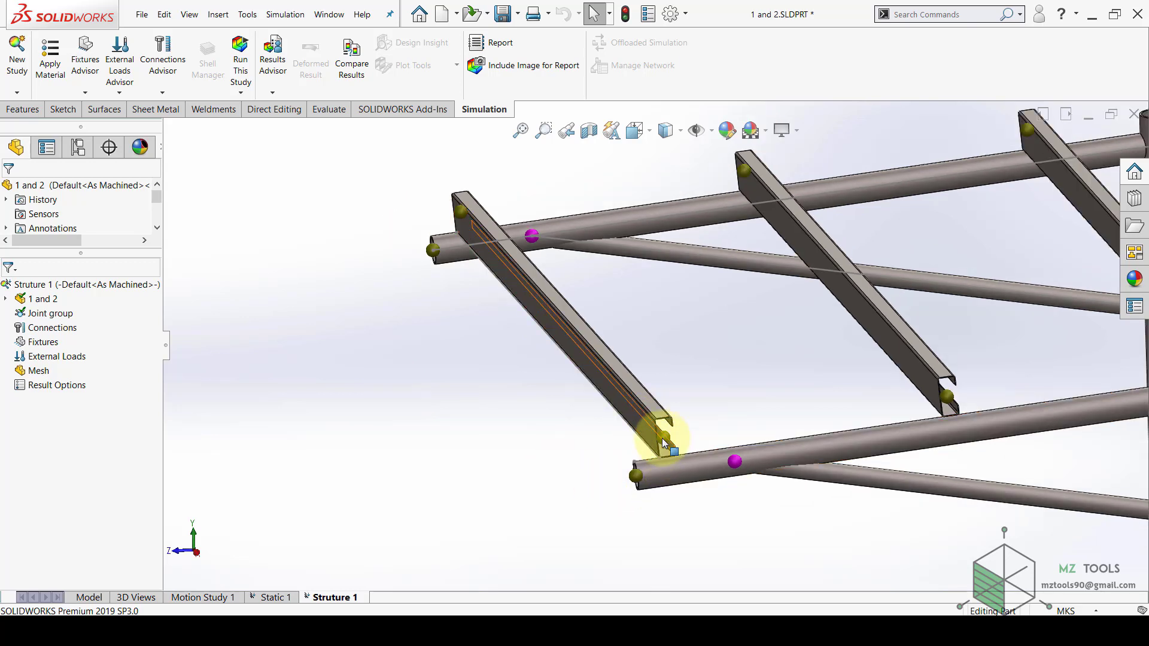
pyautogui.scroll(2, 652, 419)
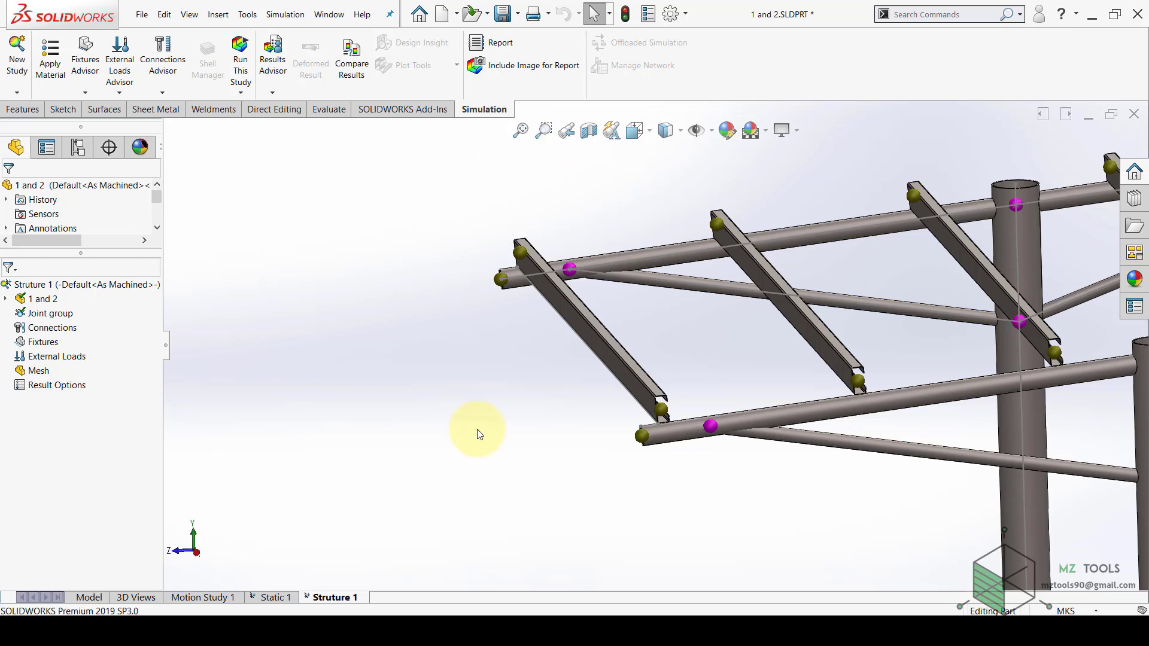
# Inspect both ends of the outermost purlin closely to compare its joints with those of the supporting tubes
pyautogui.click(520, 130)
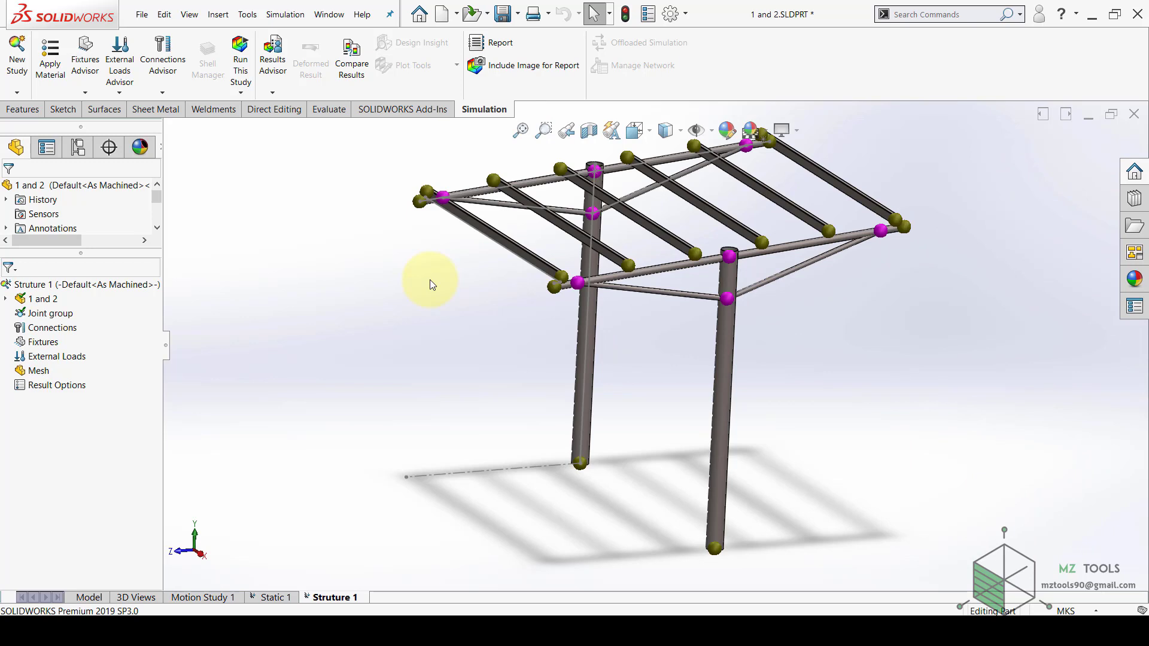
pyautogui.scroll(-10, 569, 257)
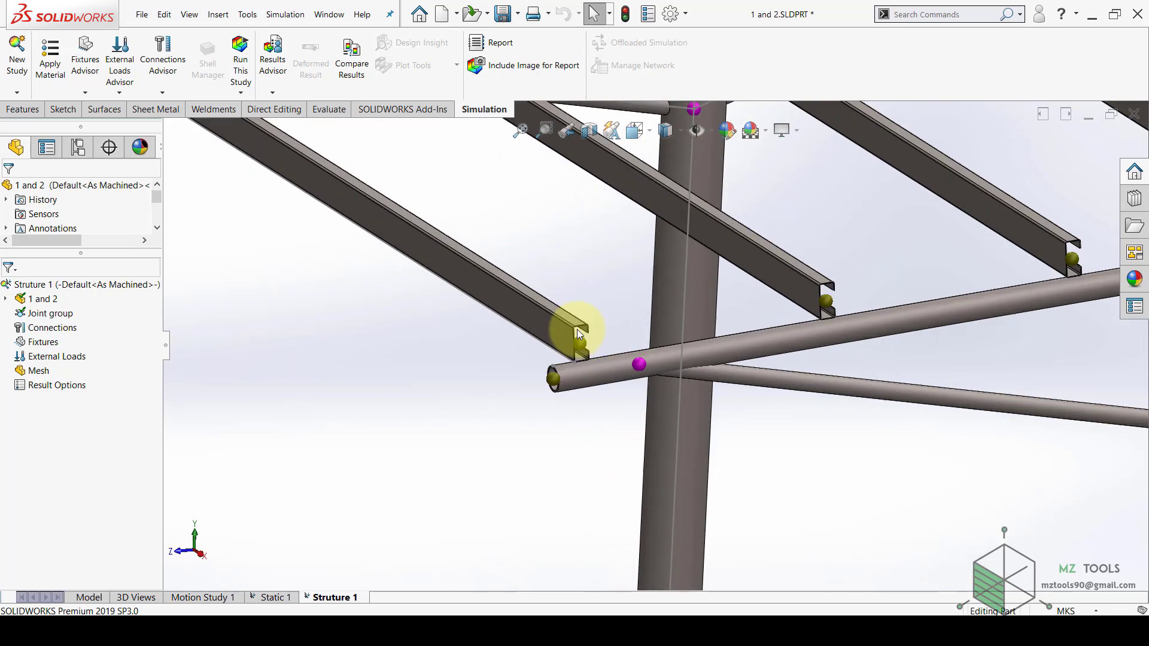
pyautogui.scroll(-3, 568, 283)
pyautogui.moveTo(523, 261); pyautogui.dragTo(533, 291, button='middle')
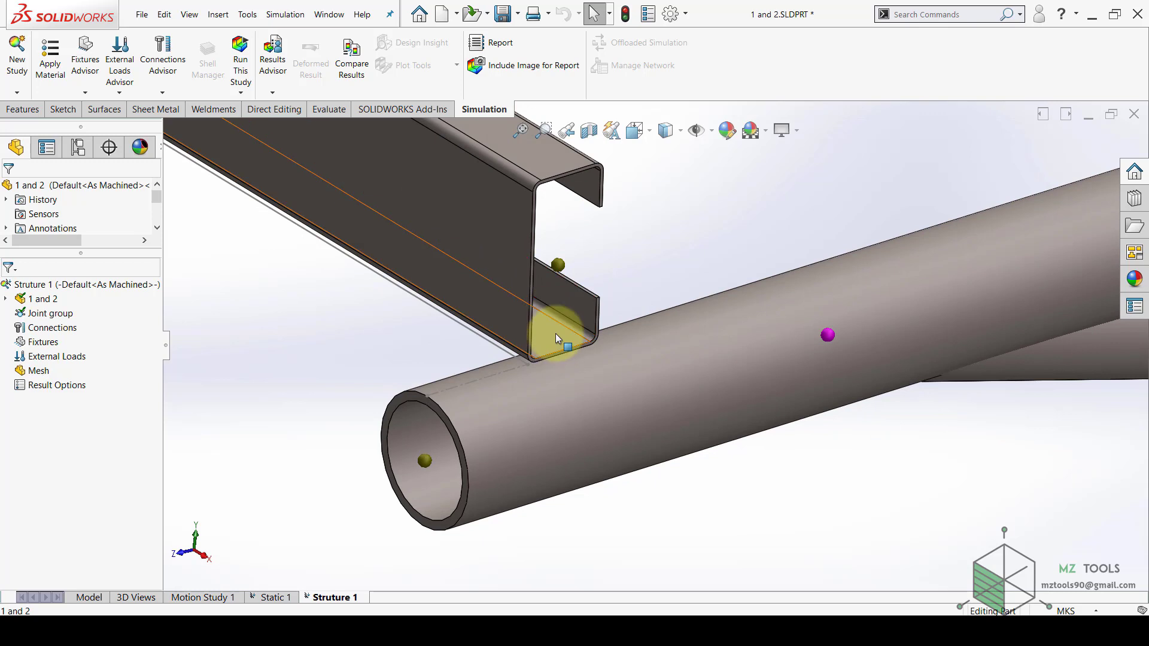
pyautogui.scroll(8, 603, 385)
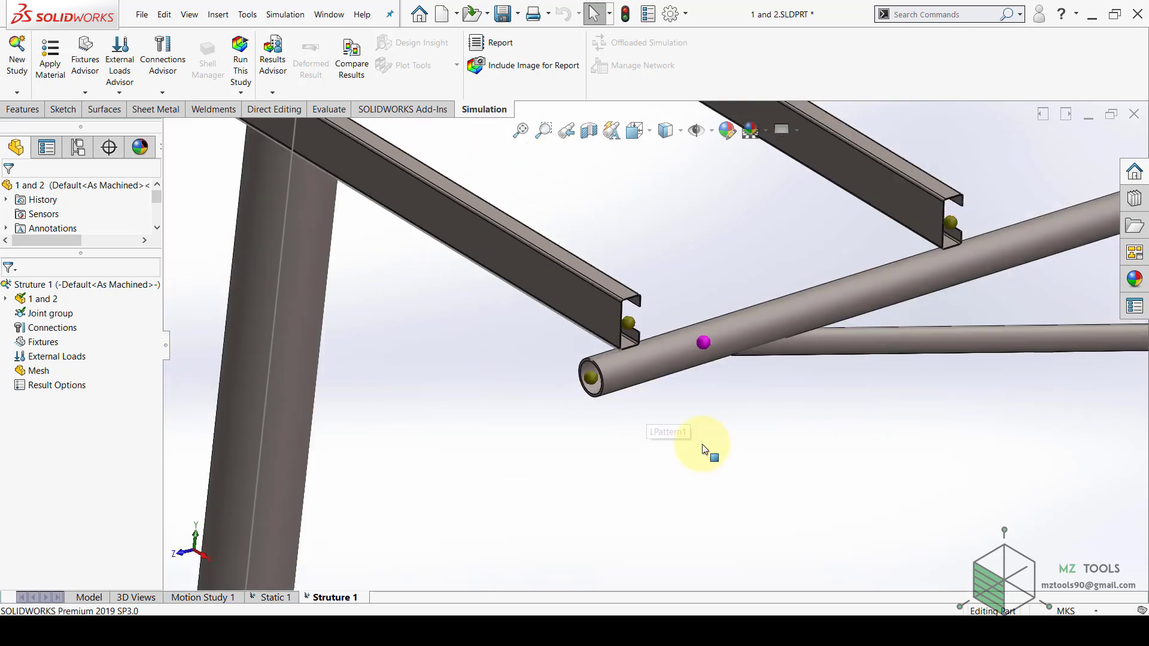
pyautogui.scroll(5, 514, 259)
pyautogui.scroll(-10, 517, 272)
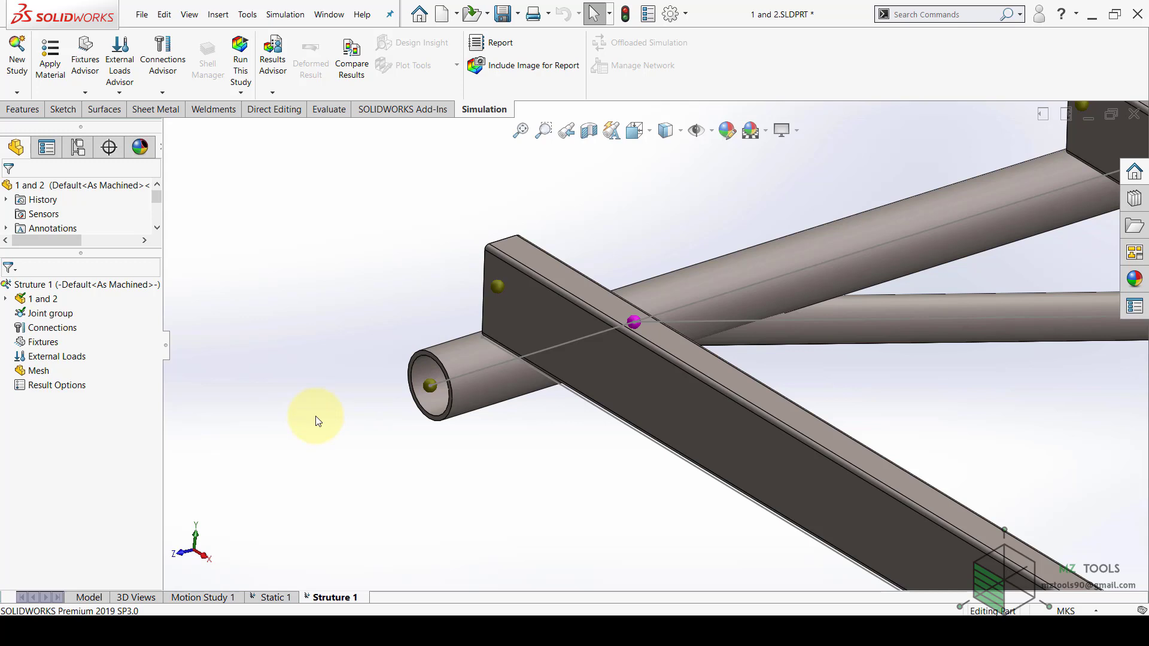
pyautogui.scroll(3, 411, 333)
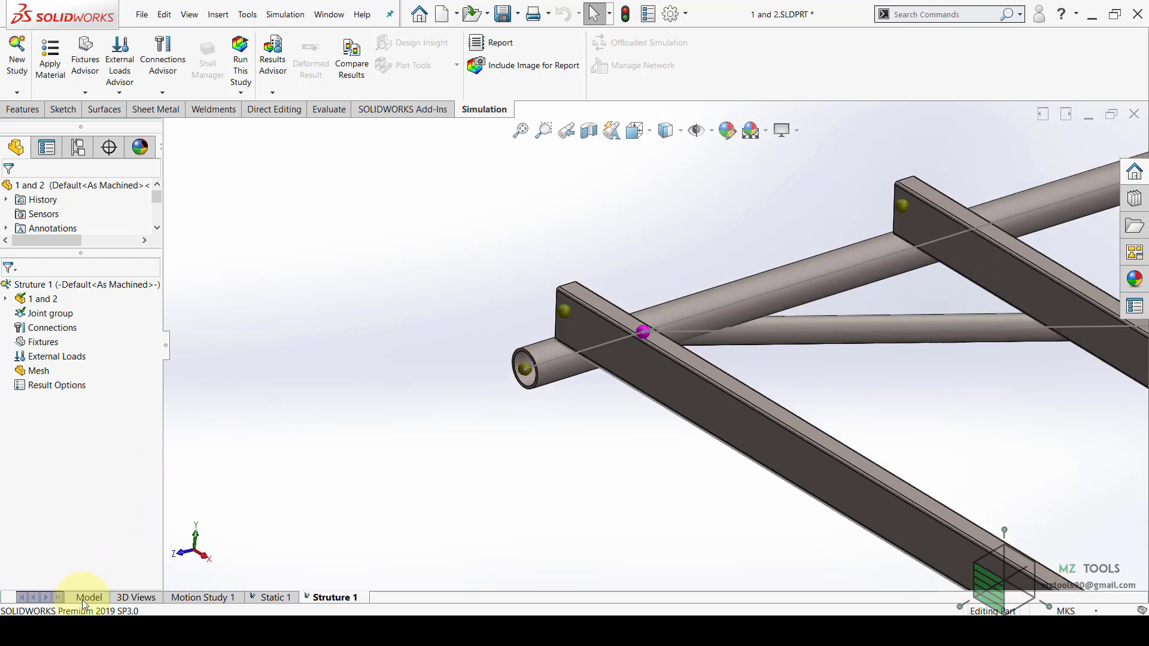
# Return to the part model and open the purlin's path sketch, Sketch14, for editing, viewed normal to its plane
pyautogui.click(83, 598)
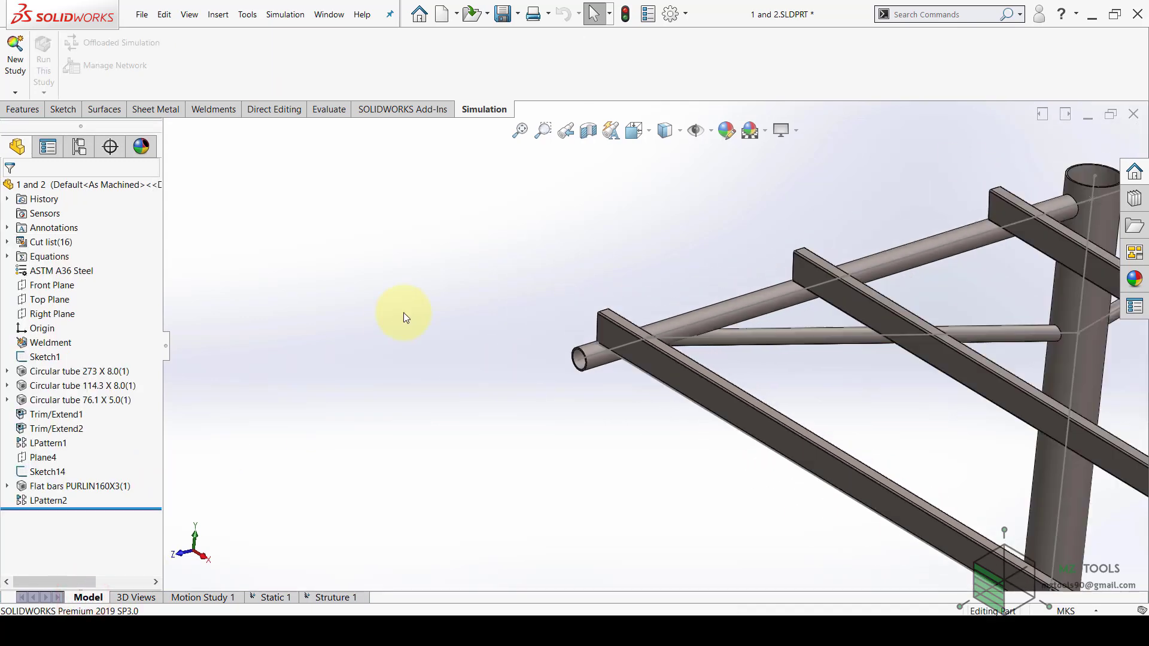
pyautogui.scroll(3, 404, 312)
pyautogui.scroll(-5, 692, 430)
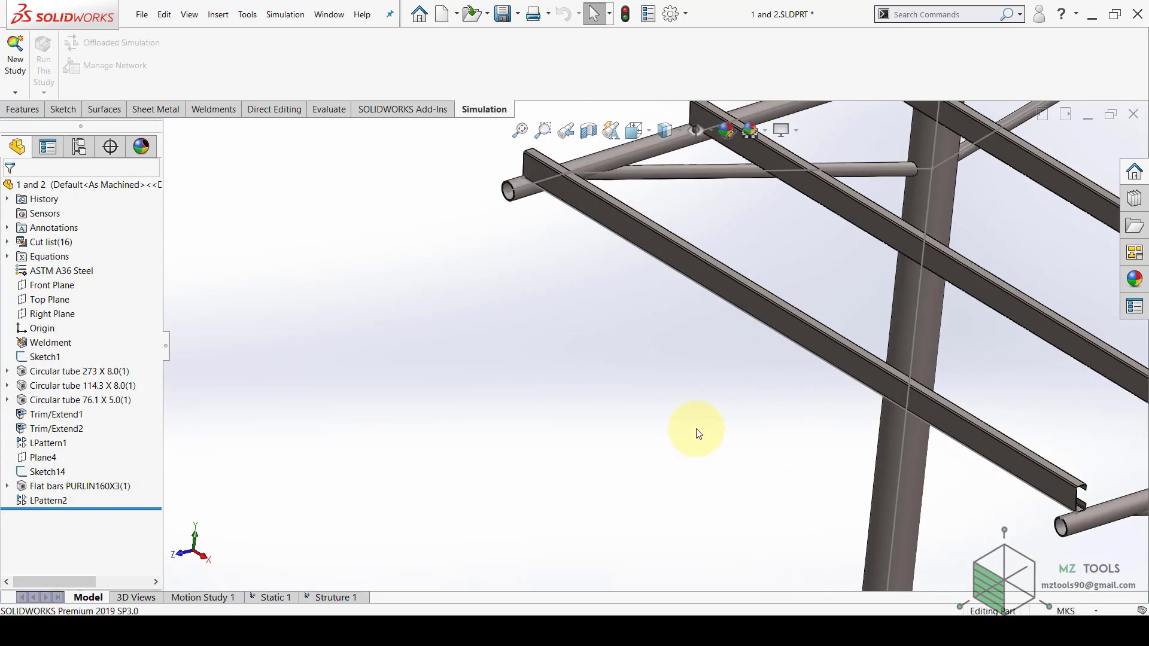
pyautogui.click(719, 297)
pyautogui.click(48, 458)
pyautogui.click(53, 472)
pyautogui.click(66, 440)
pyautogui.click(49, 474)
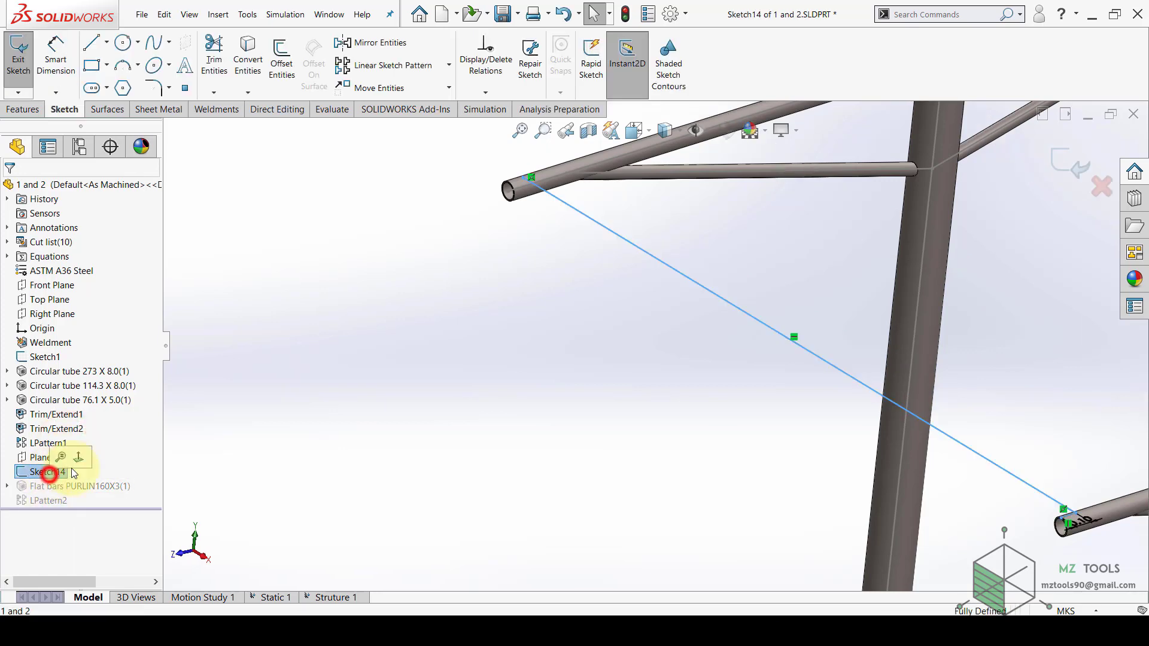
pyautogui.click(78, 458)
pyautogui.click(366, 410)
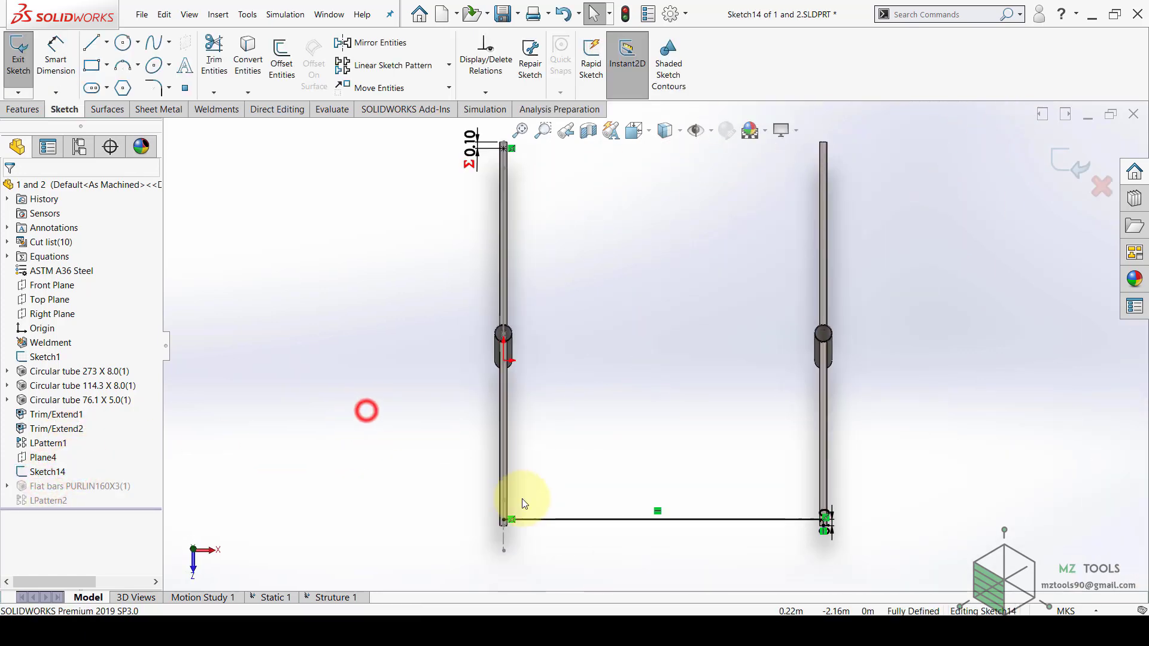
# Delete the coincident relation between the purlin line's endpoint and the first tube's centreline, and extend the endpoint to that tube's outer edge
pyautogui.scroll(-10, 525, 503)
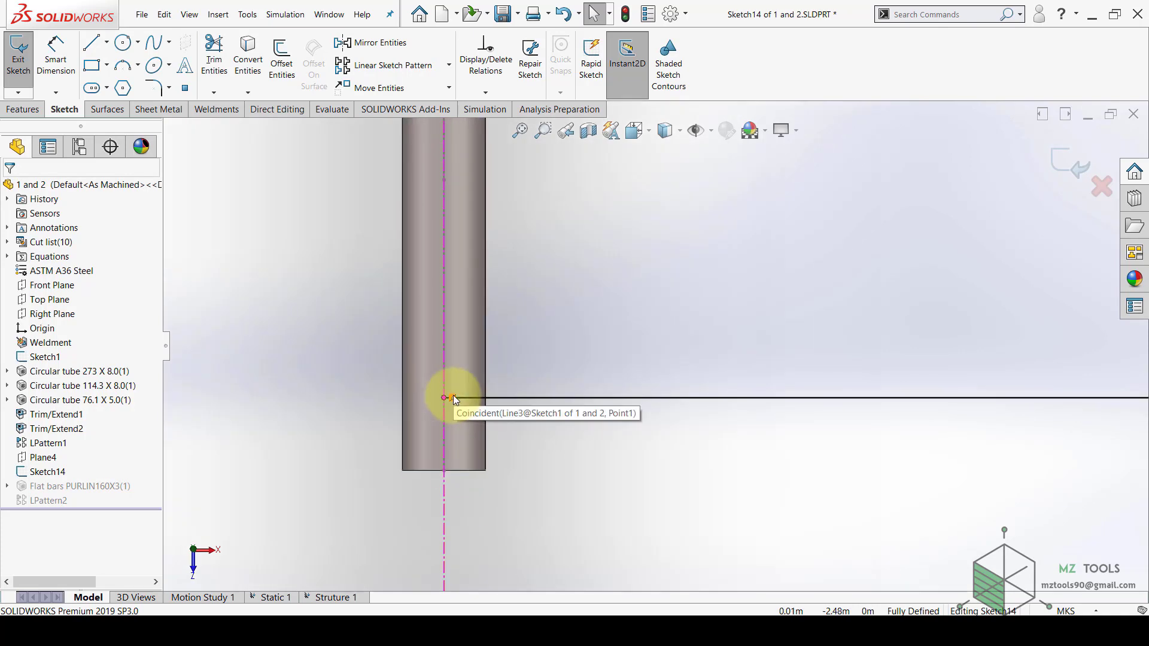
pyautogui.click(451, 398)
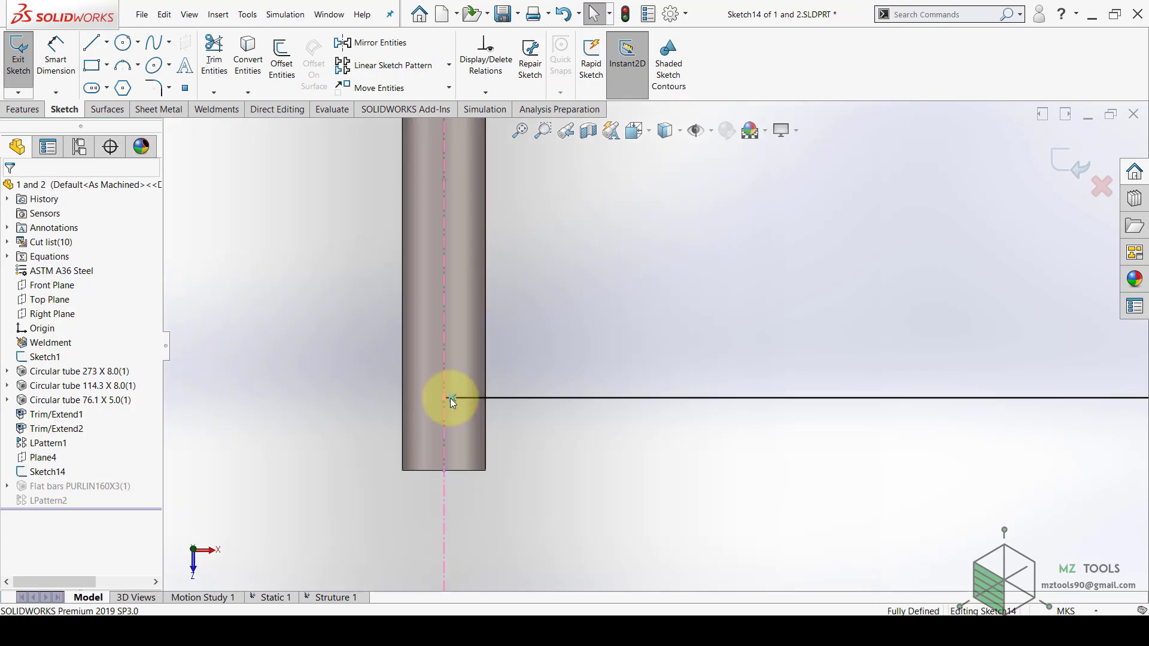
pyautogui.press('Delete')
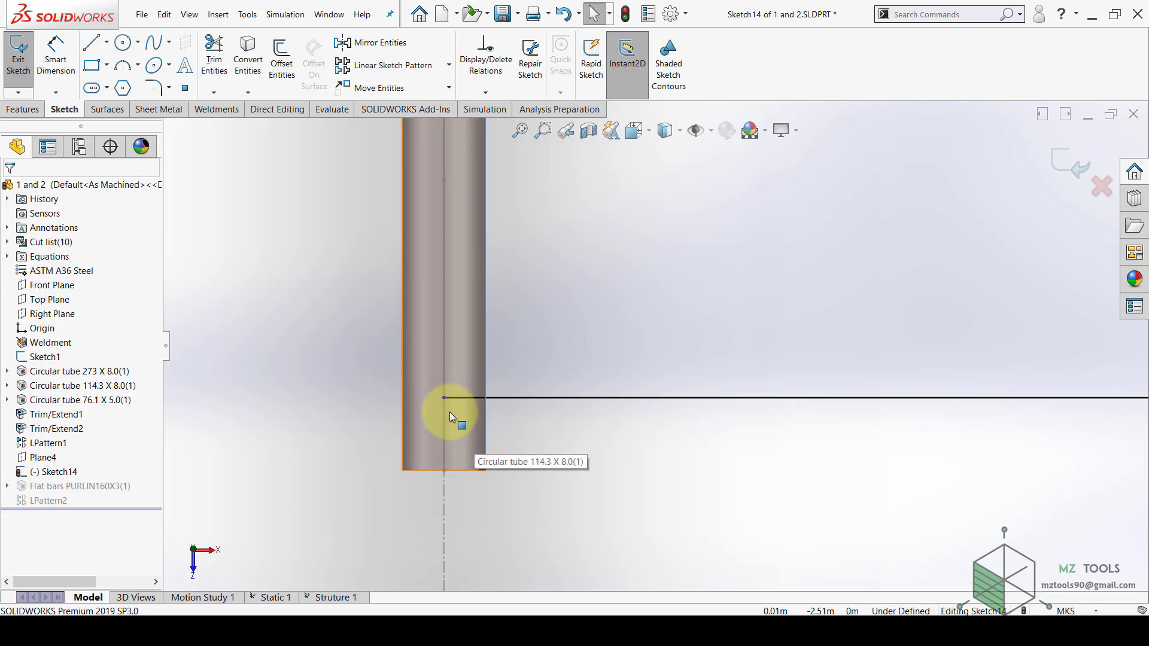
pyautogui.moveTo(442, 398); pyautogui.dragTo(400, 397)
pyautogui.click(347, 412)
pyautogui.scroll(9, 620, 405)
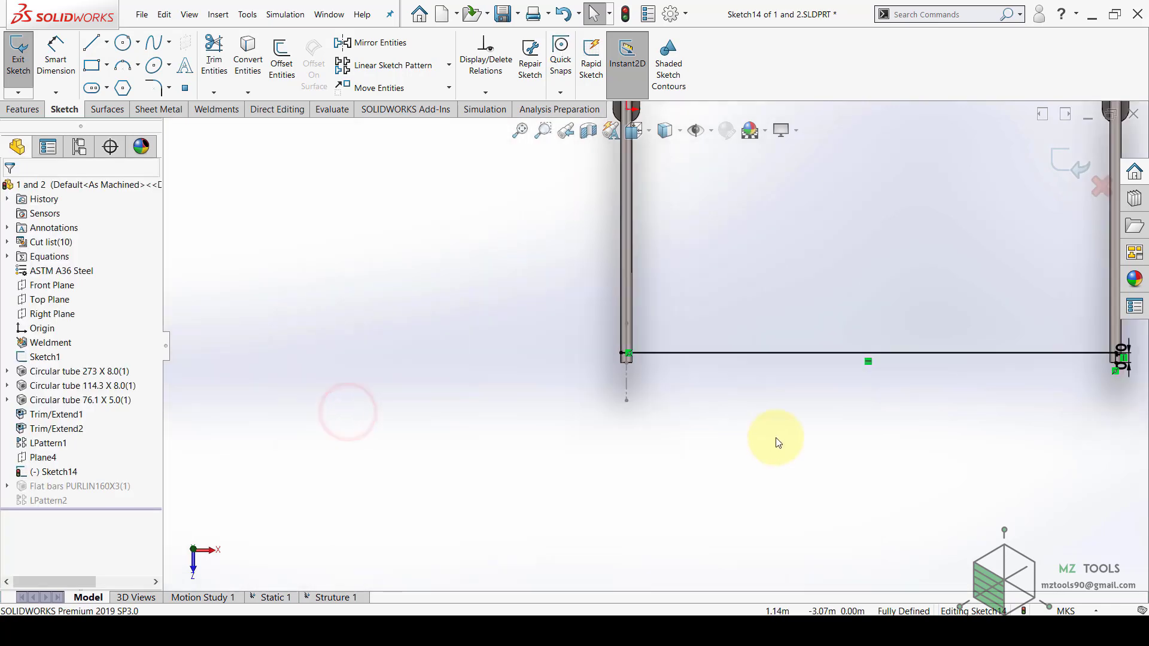
# Delete the coincident relation of the 0.10 m construction line at the opposite tube's end, and move its endpoint to the tube's outer corner
pyautogui.scroll(4, 919, 364)
pyautogui.scroll(-15, 800, 343)
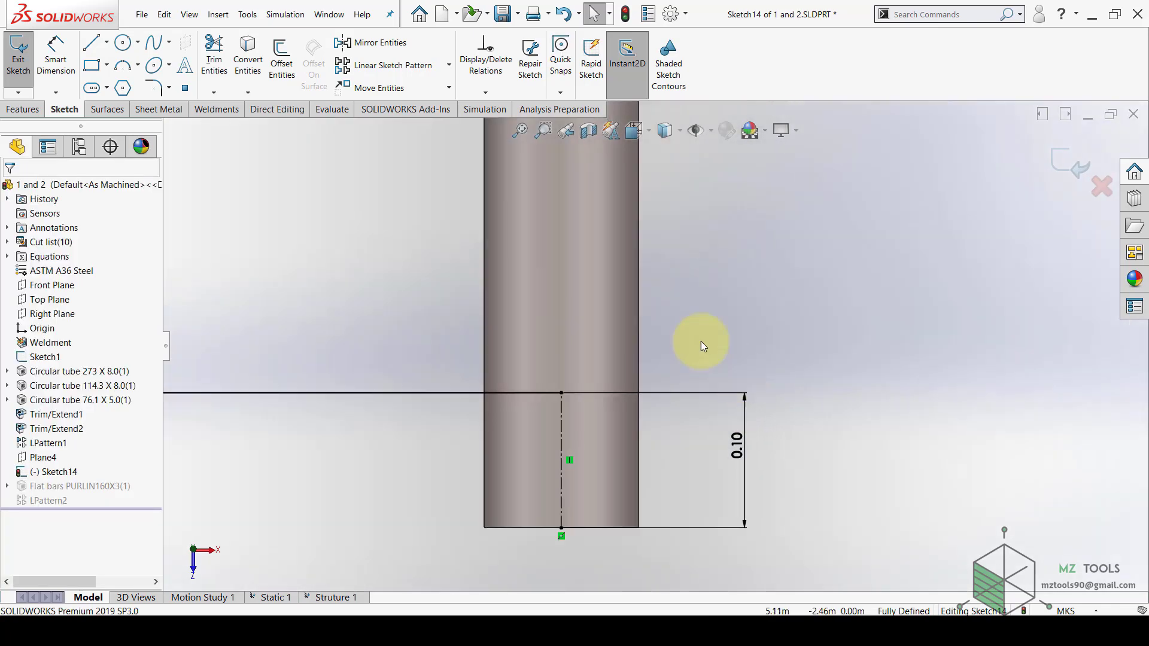
pyautogui.click(699, 320)
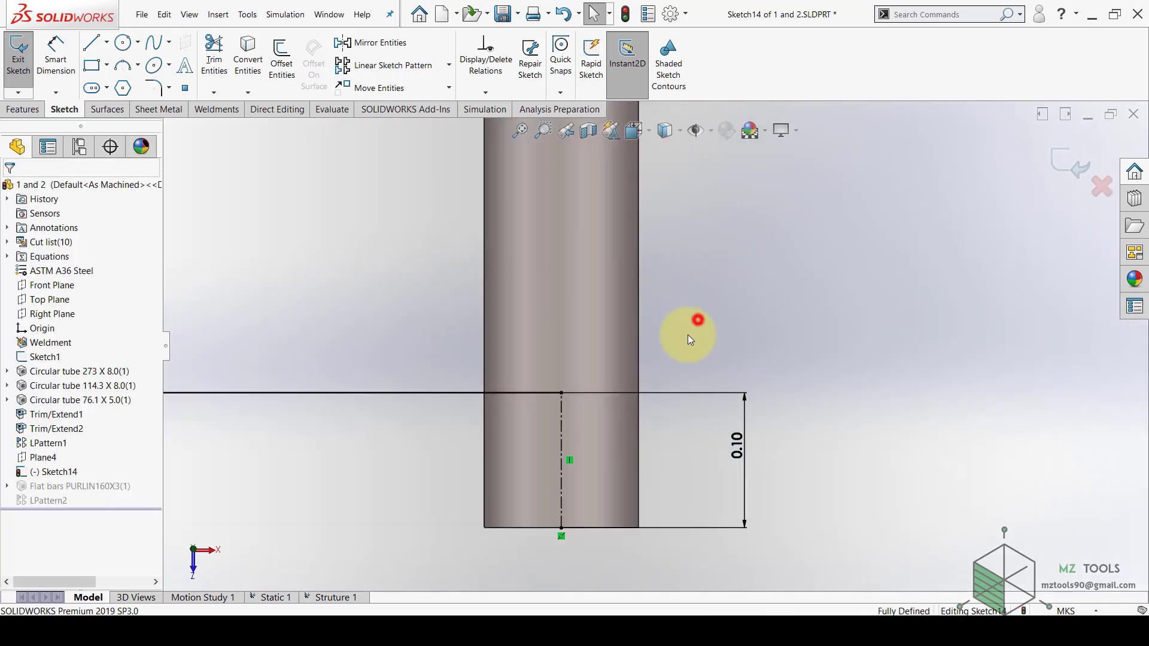
pyautogui.click(561, 537)
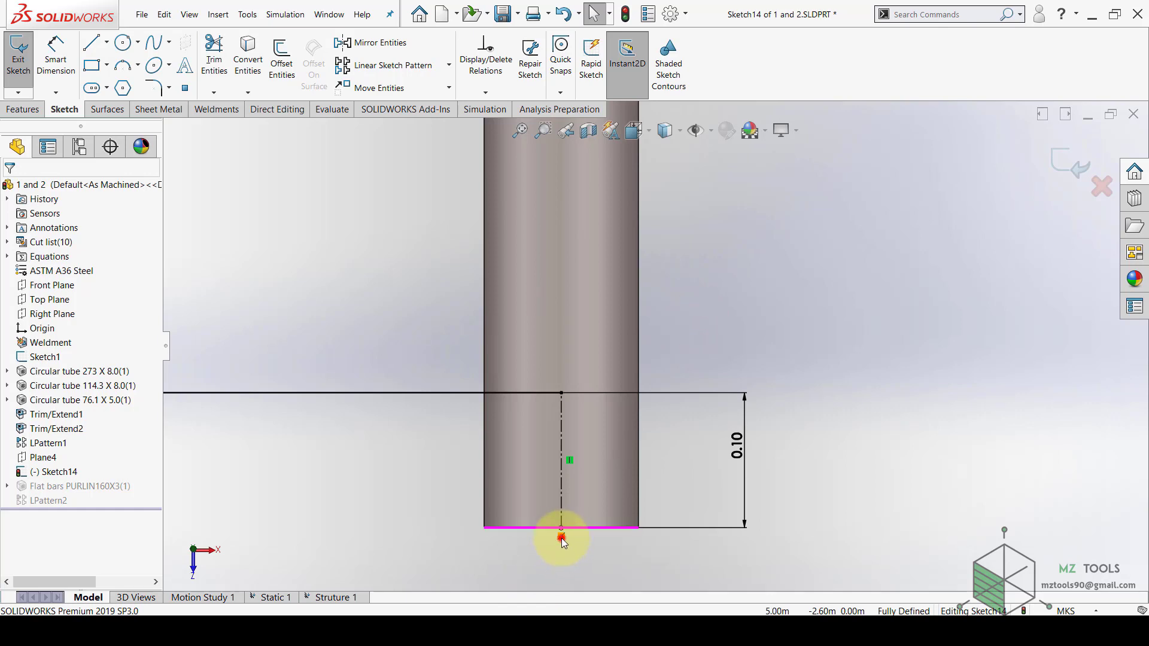
pyautogui.click(488, 552)
pyautogui.click(562, 537)
pyautogui.press('Delete')
pyautogui.moveTo(561, 528); pyautogui.dragTo(640, 526)
pyautogui.click(735, 301)
pyautogui.scroll(1, 757, 338)
pyautogui.scroll(3, 760, 338)
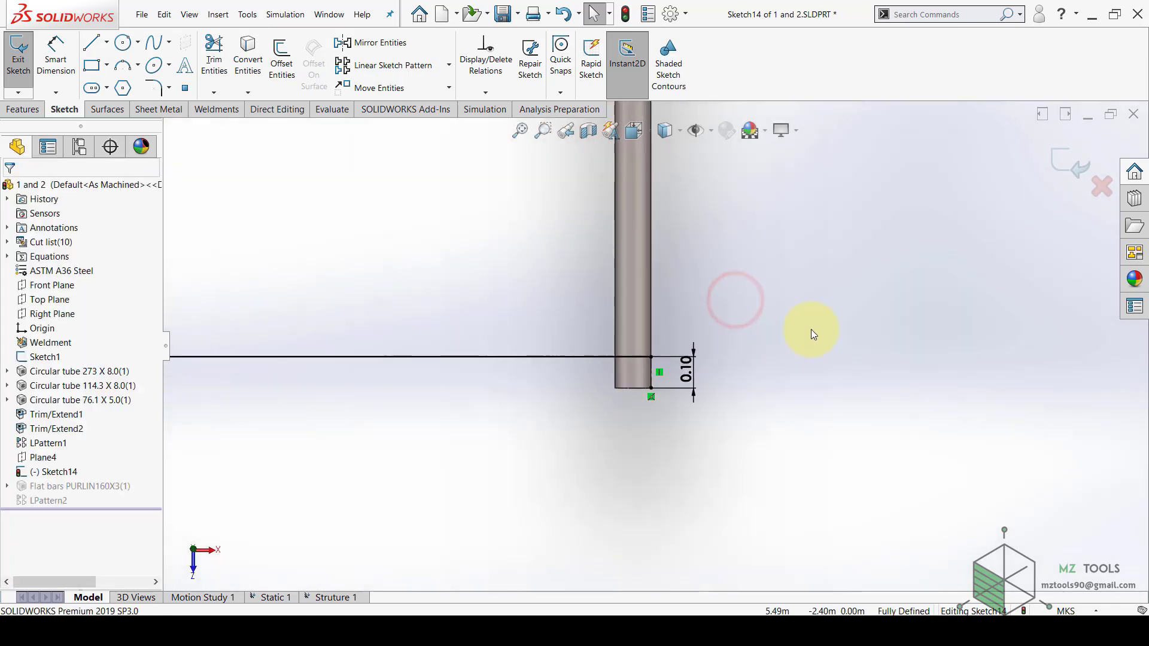
# Exit the sketch to rebuild the purlins and show the frame in isometric view
pyautogui.click(1060, 153)
pyautogui.scroll(3, 690, 366)
pyautogui.moveTo(682, 390); pyautogui.dragTo(598, 321, button='middle')
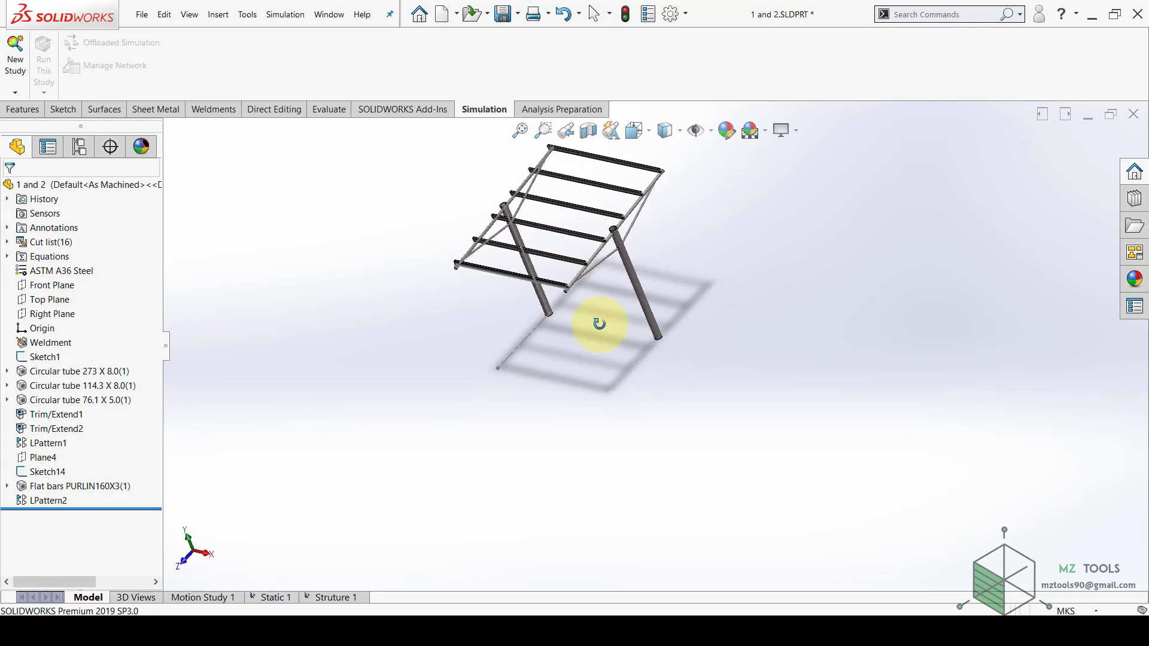
pyautogui.press('space')
pyautogui.click(494, 404)
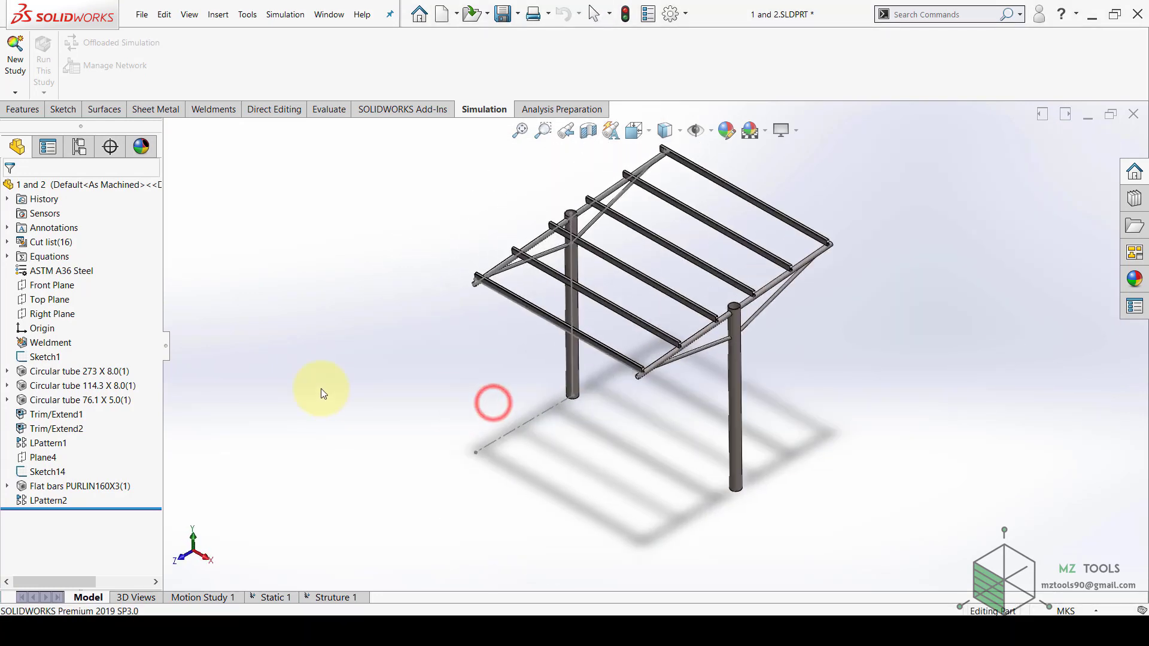
# Return to the Struture 1 study and examine the joints between the lengthened purlins and the tubes
pyautogui.click(325, 598)
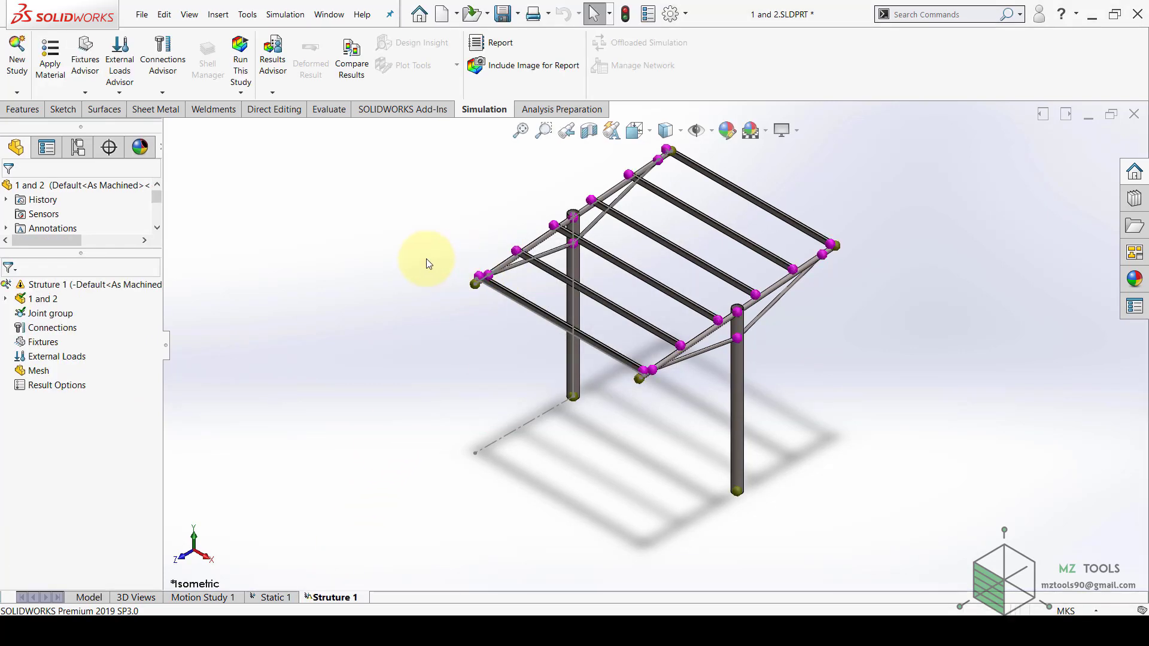
pyautogui.scroll(-6, 804, 269)
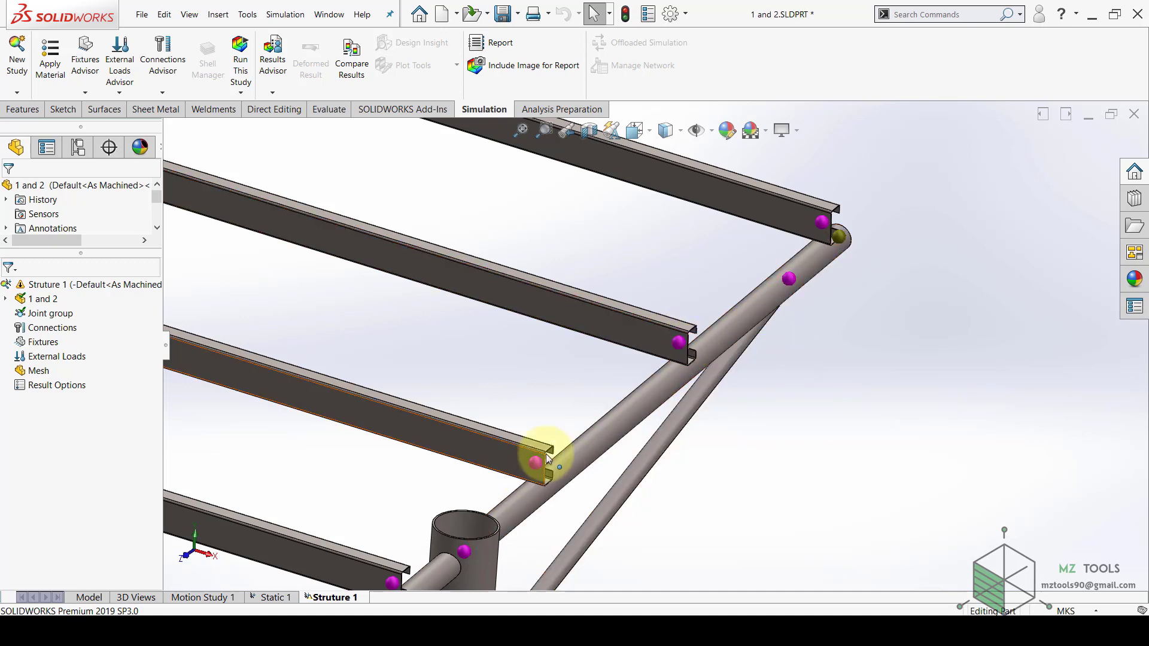
pyautogui.scroll(6, 646, 434)
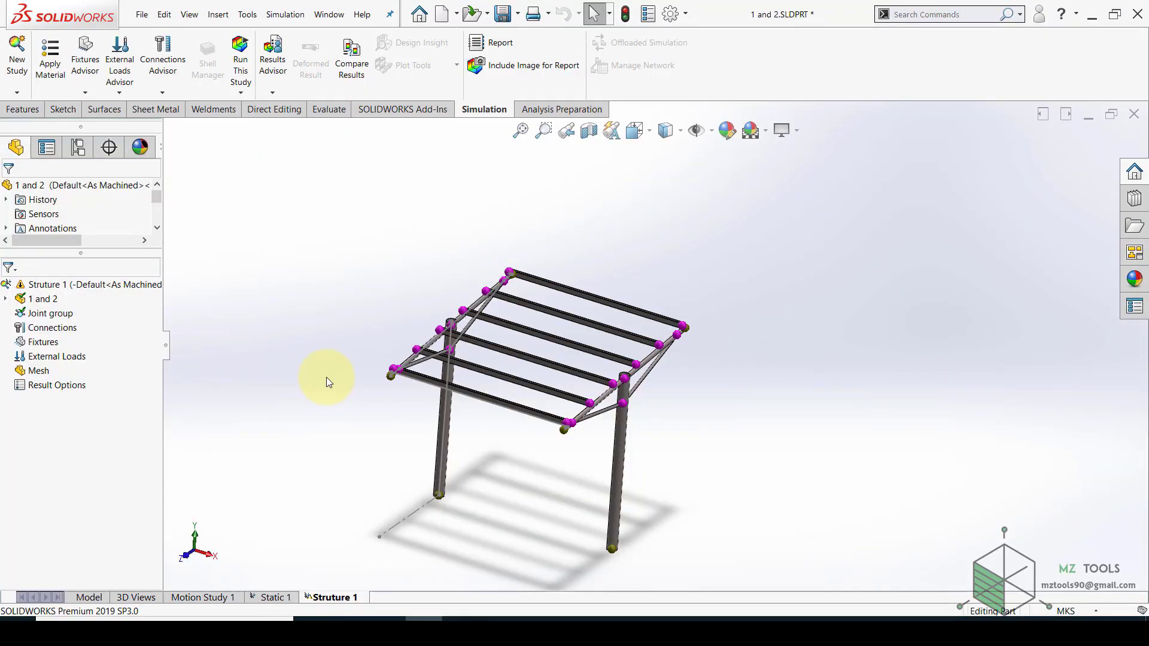
pyautogui.moveTo(390, 318); pyautogui.dragTo(364, 336, button='middle')
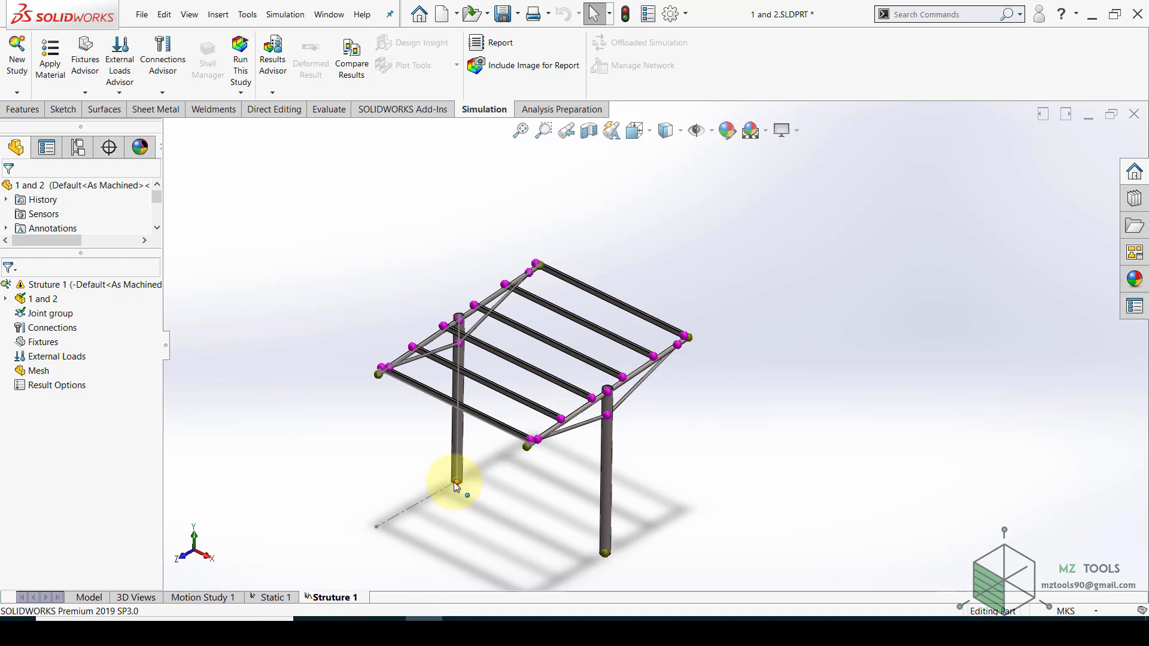
# Apply a Fixed Geometry fixture to the base joints of both columns
pyautogui.rightClick(46, 345)
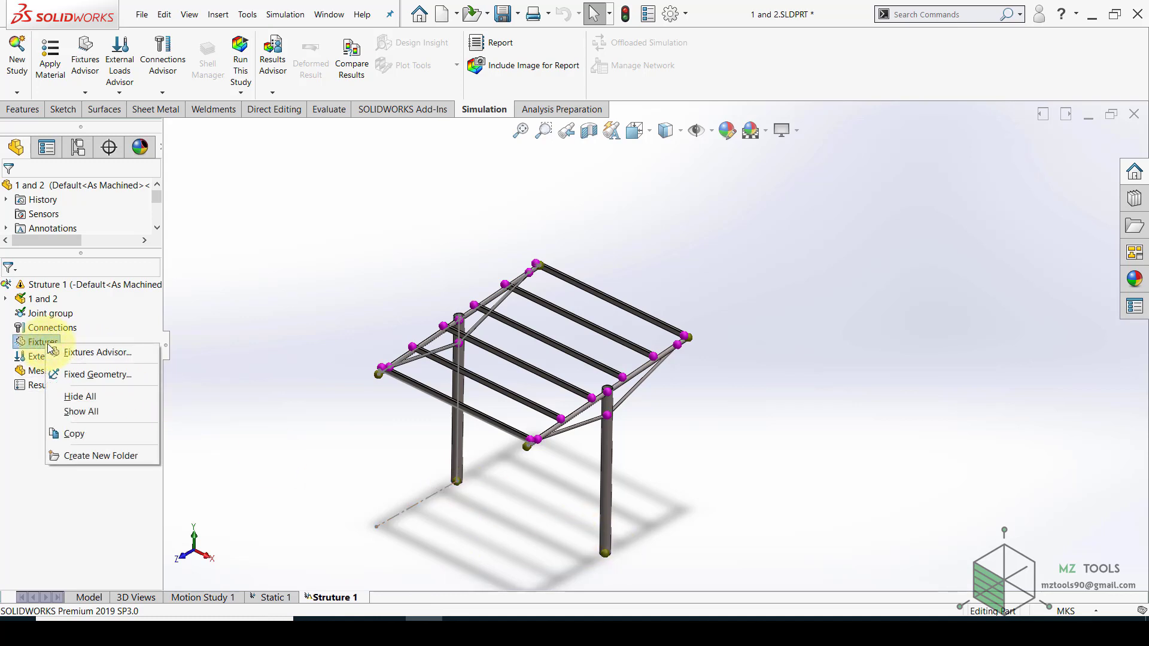
pyautogui.click(109, 375)
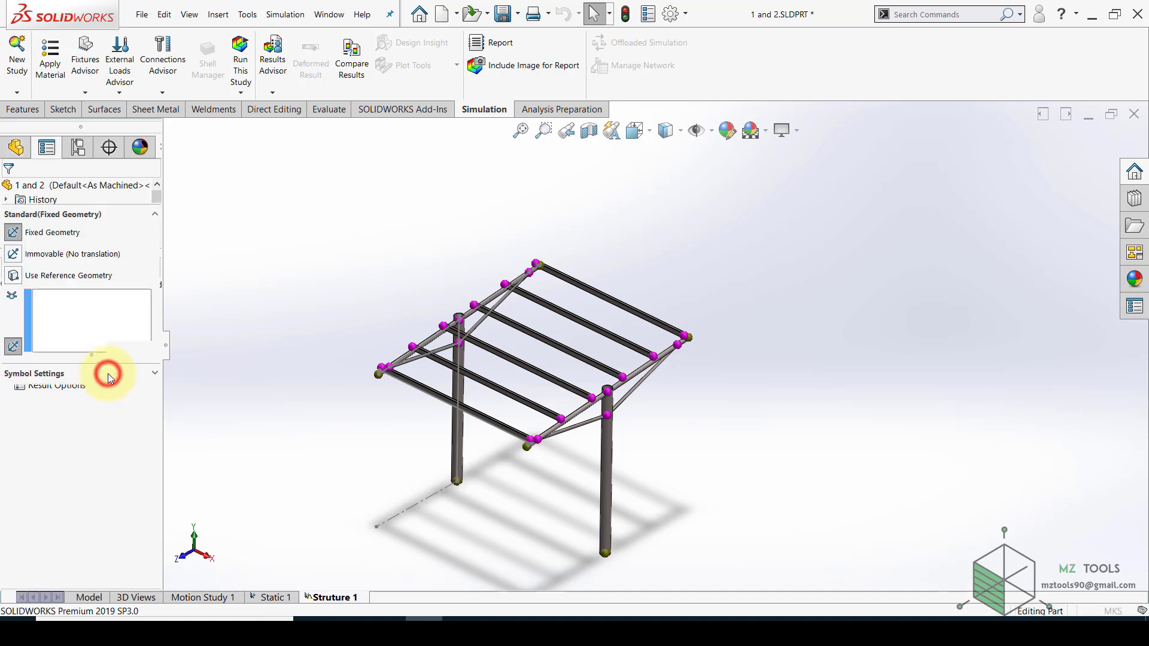
pyautogui.click(91, 429)
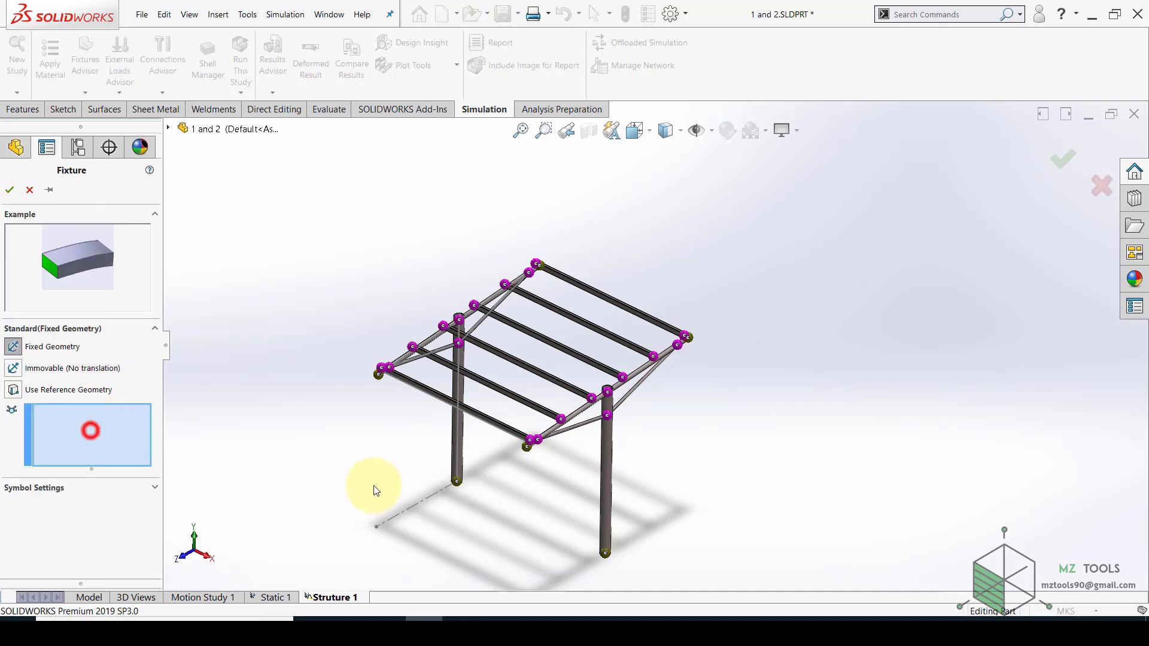
pyautogui.click(457, 482)
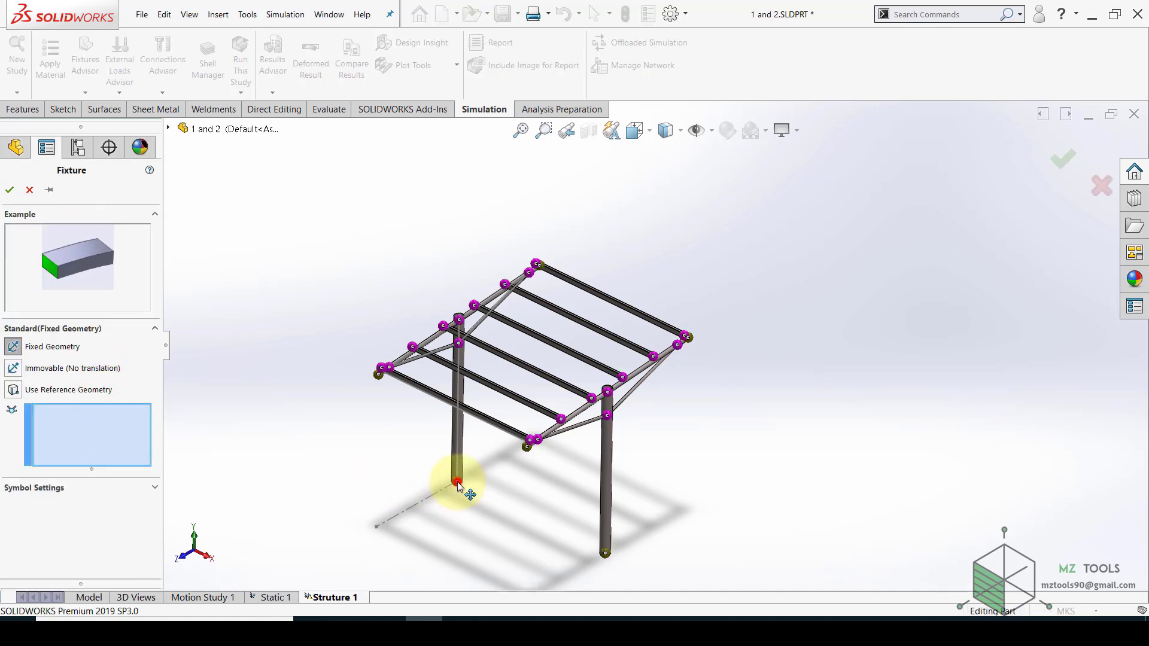
pyautogui.click(605, 554)
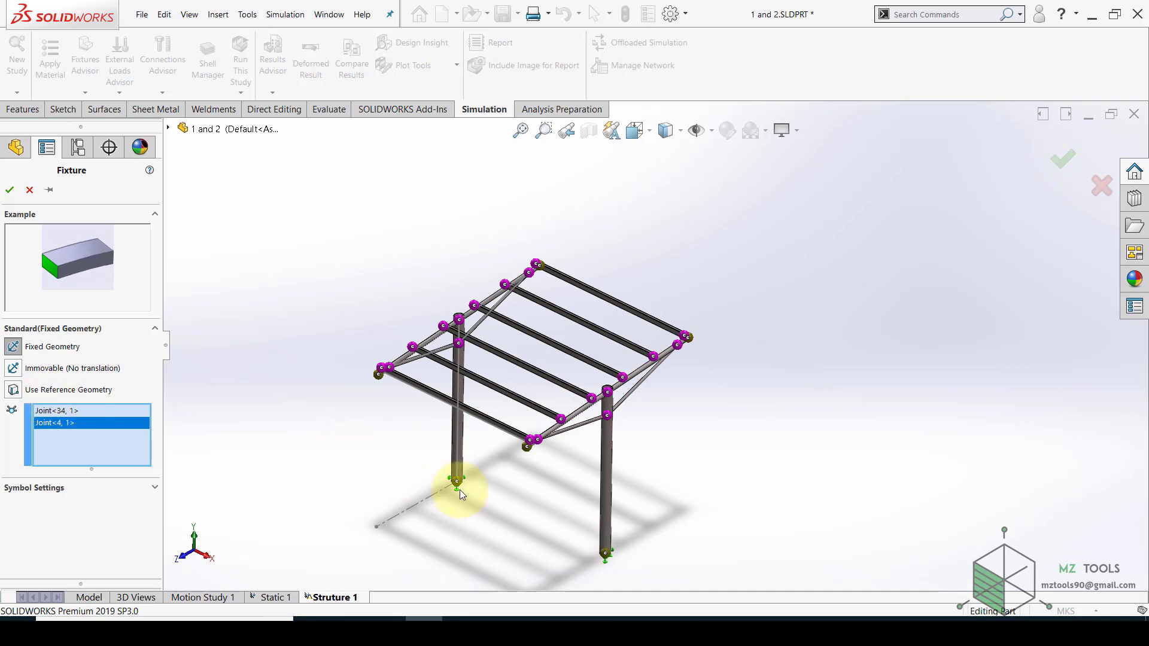
pyautogui.click(10, 189)
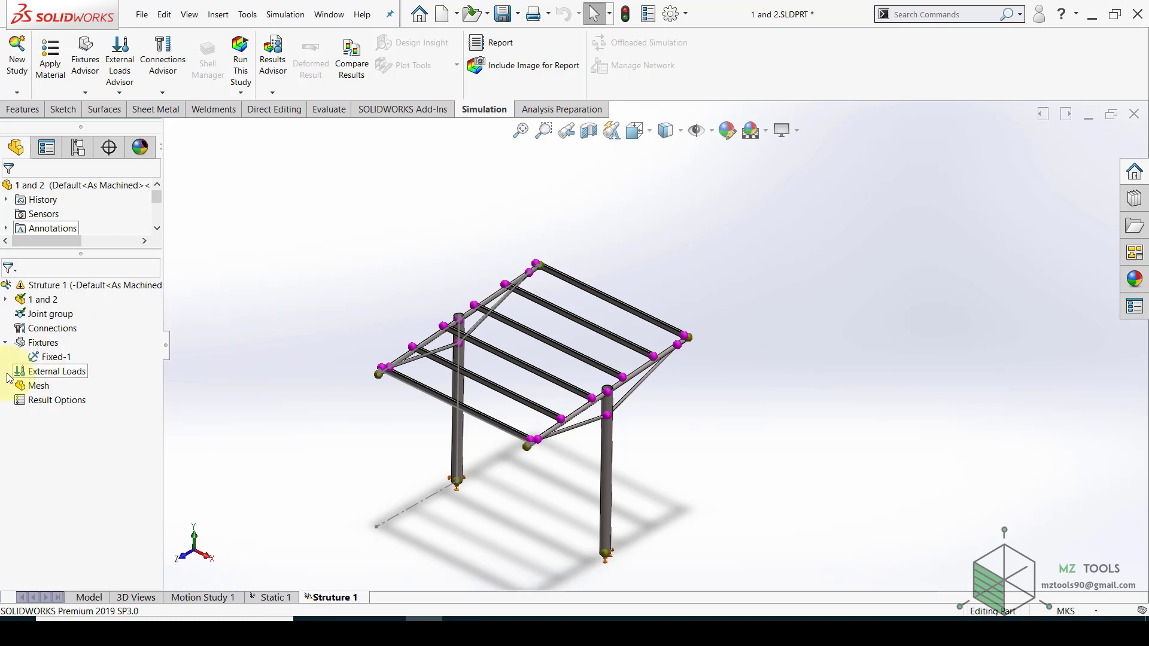
# Add a gravity load of 9.81 m/s^2 normal to the Top Plane, directed downward
pyautogui.rightClick(47, 378)
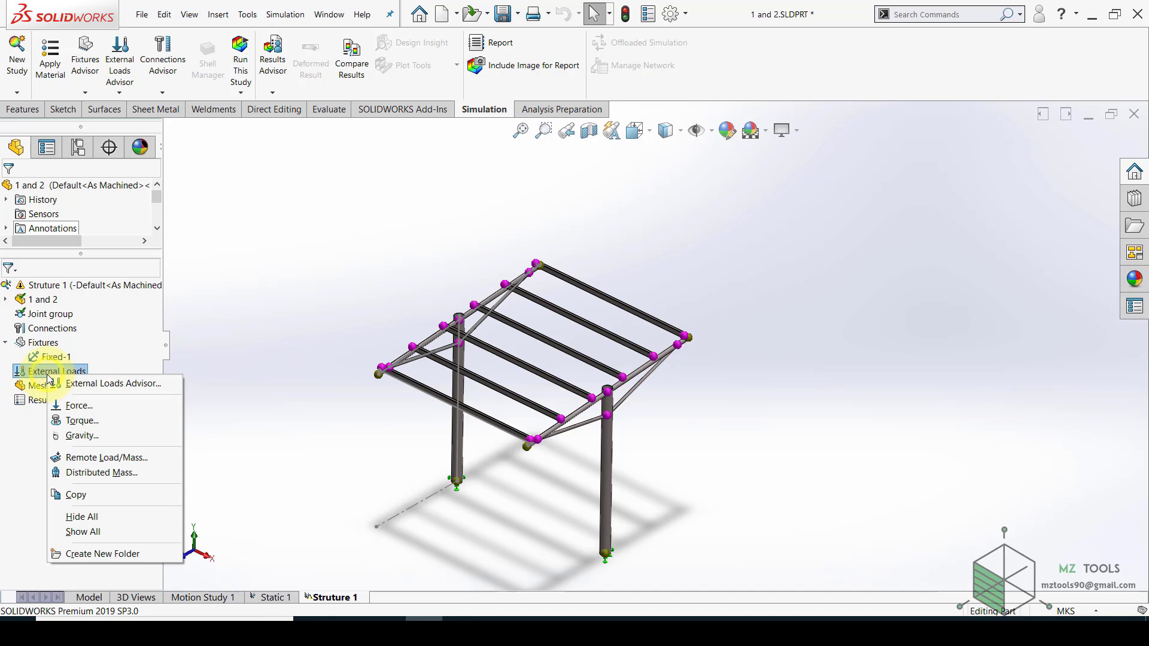
pyautogui.click(109, 437)
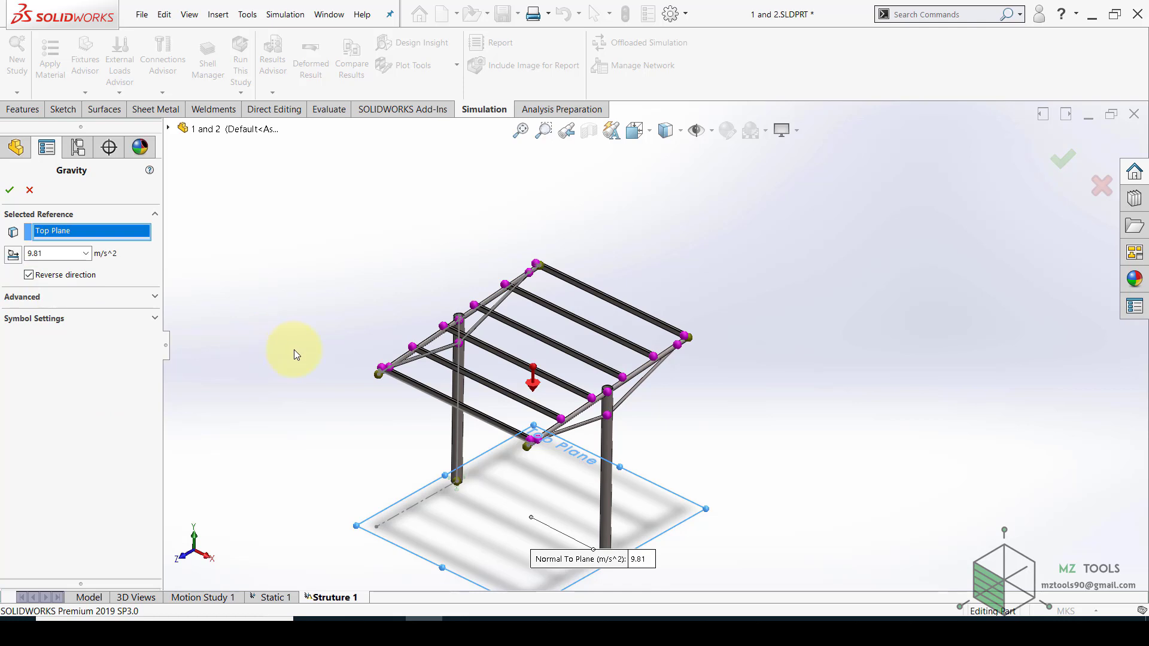
pyautogui.moveTo(293, 350); pyautogui.dragTo(425, 306, button='middle')
pyautogui.scroll(3, 501, 367)
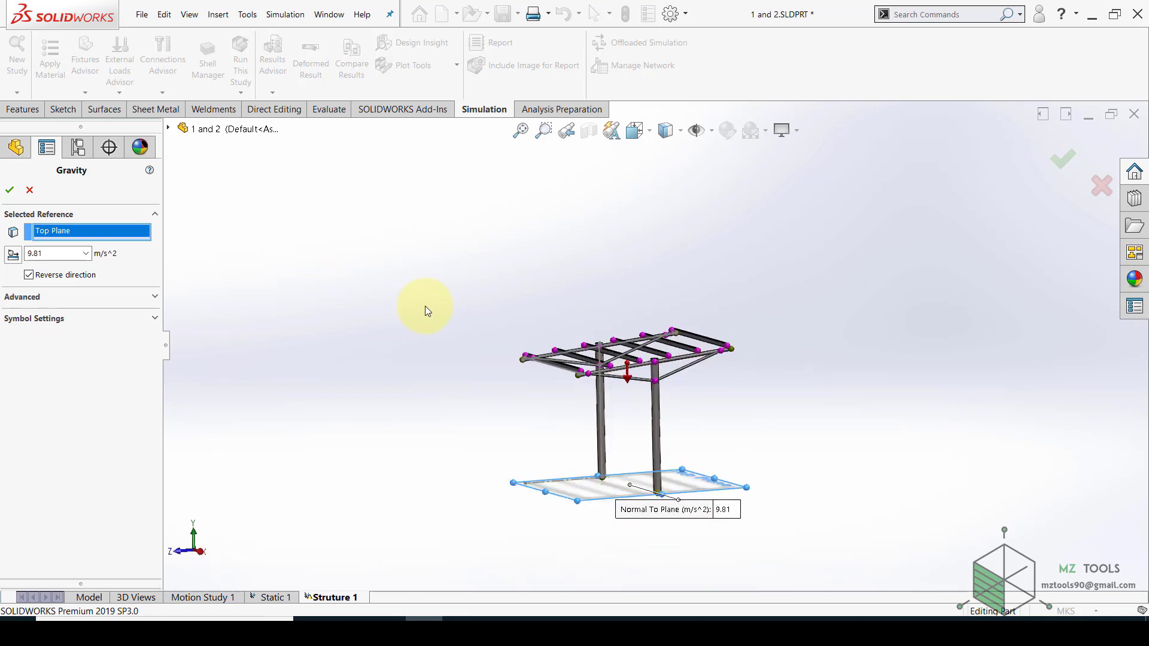
pyautogui.moveTo(425, 307); pyautogui.dragTo(687, 389, button='middle')
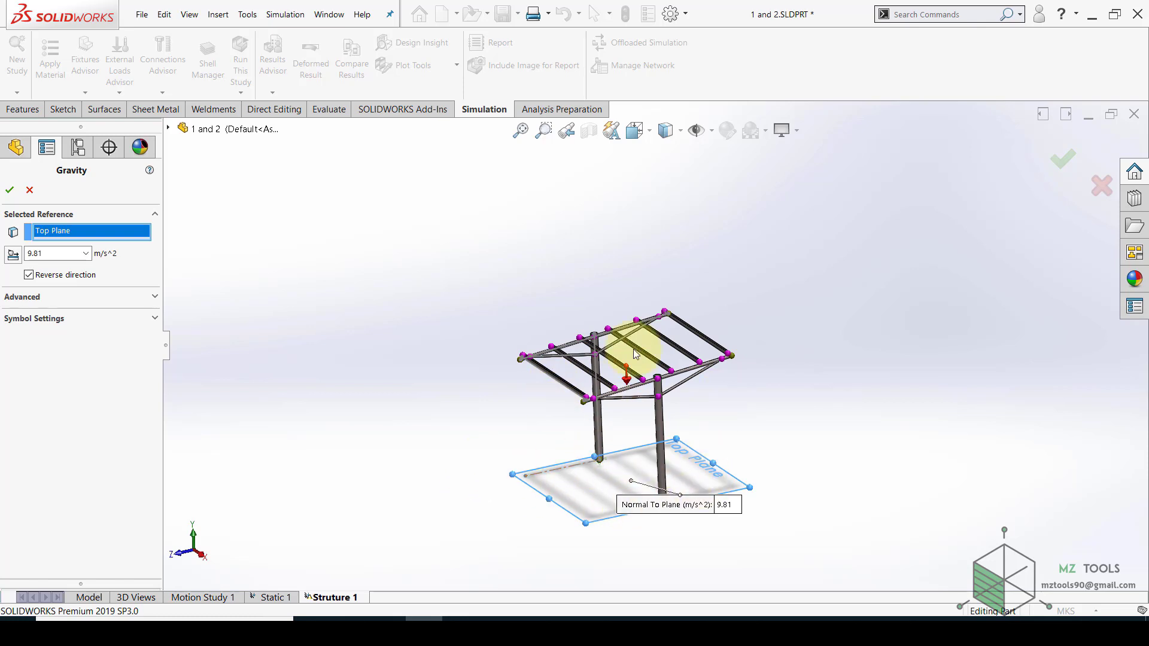
pyautogui.moveTo(559, 316); pyautogui.dragTo(664, 472, button='middle')
pyautogui.click(42, 253)
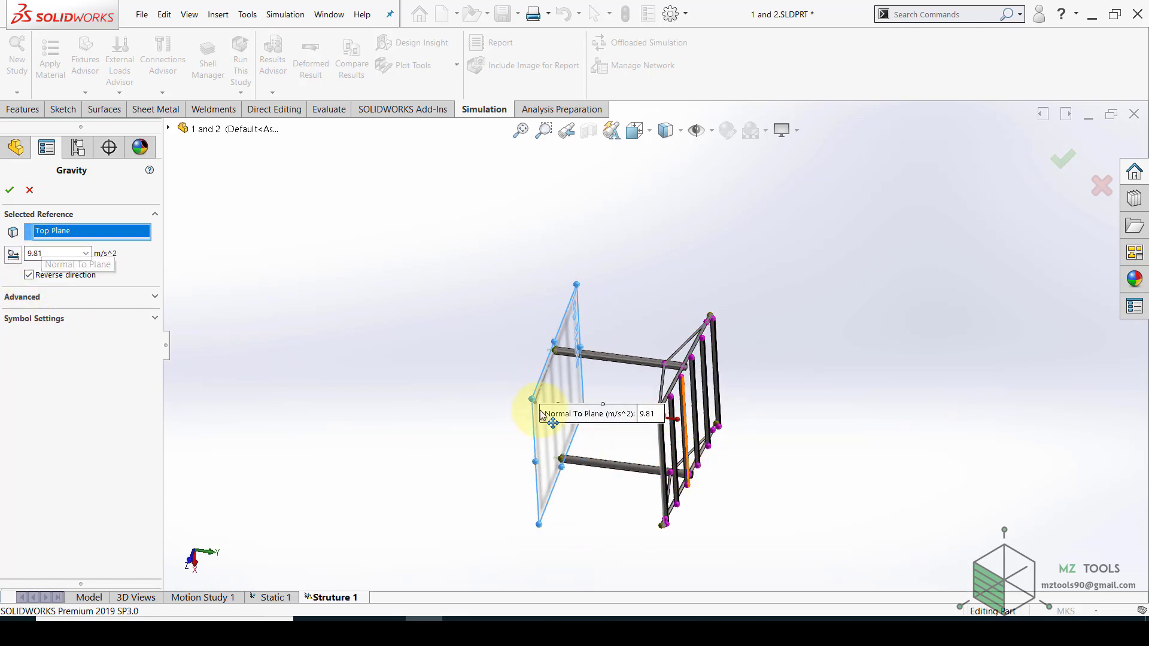
pyautogui.hotkey('ctrl', '7')
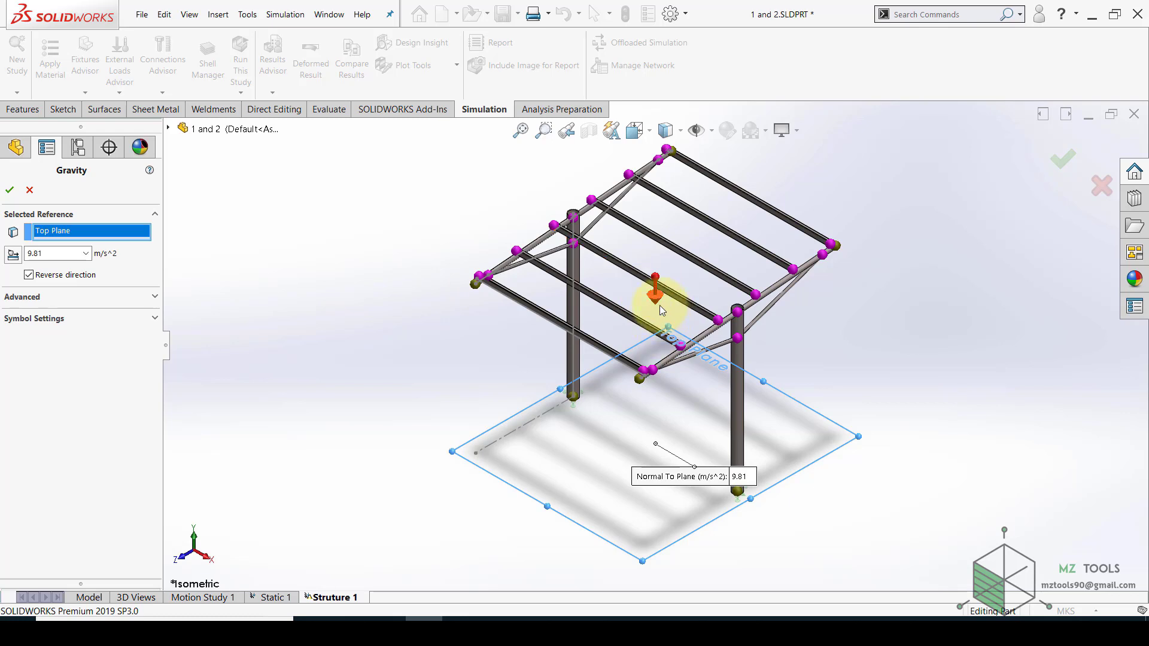
pyautogui.click(10, 190)
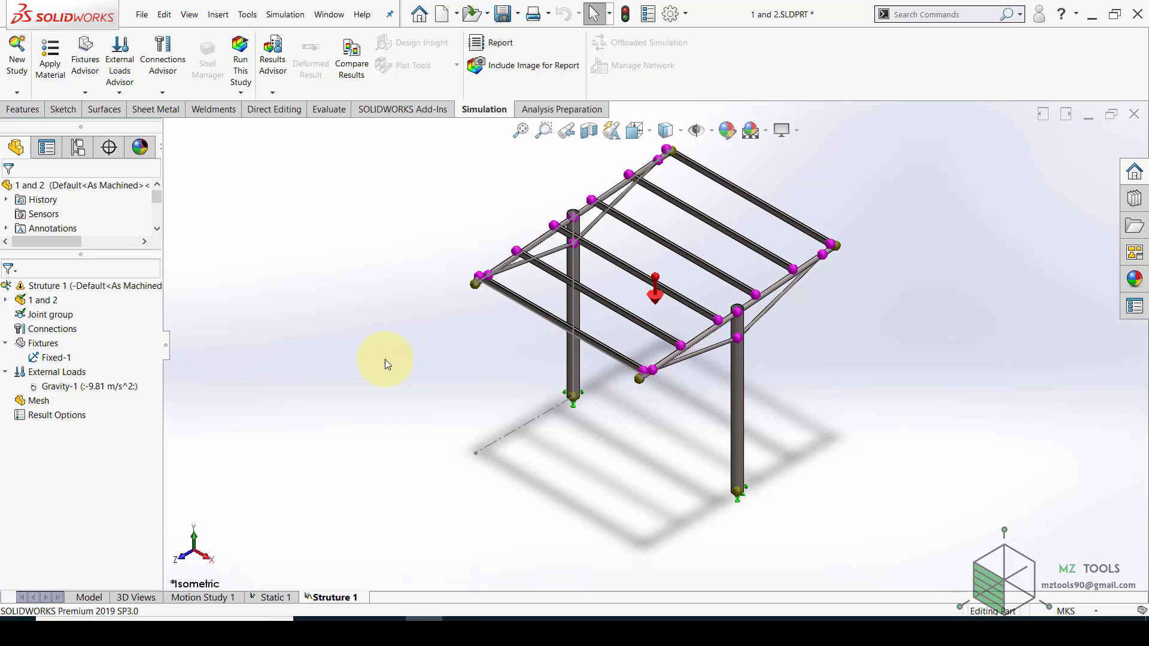
# Switch to Calculator, multiply 150 by 30 to get the total roof mass, and close it
pyautogui.hotkey('alt', 'Tab')
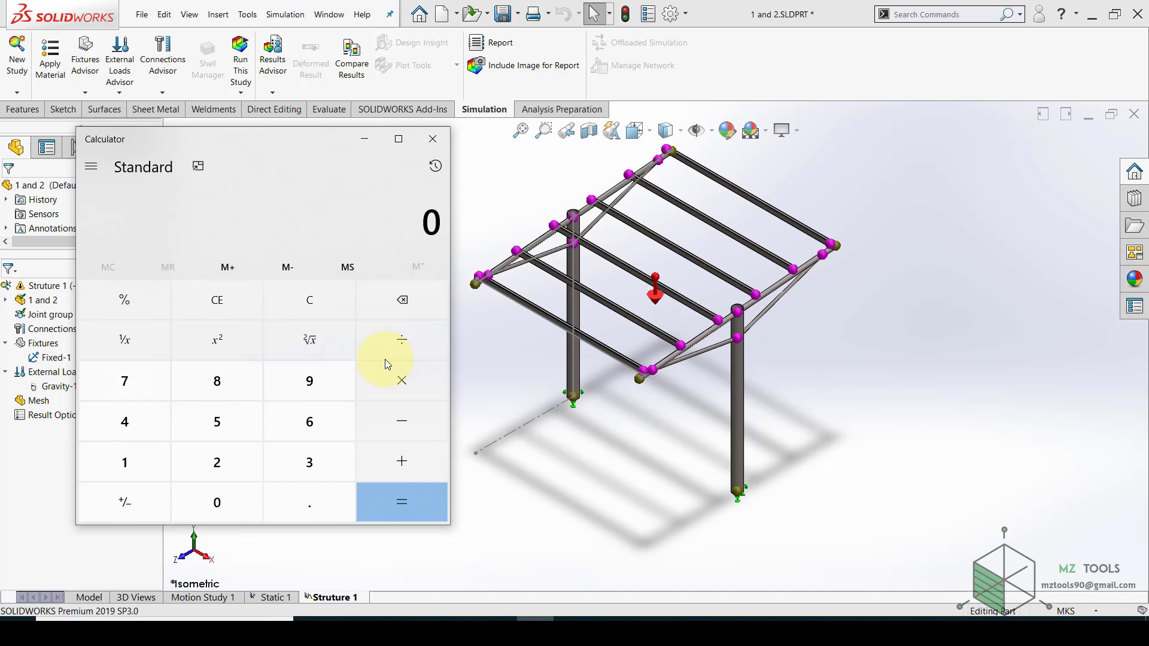
pyautogui.write('150')
pyautogui.write('*30')
pyautogui.press('Return')
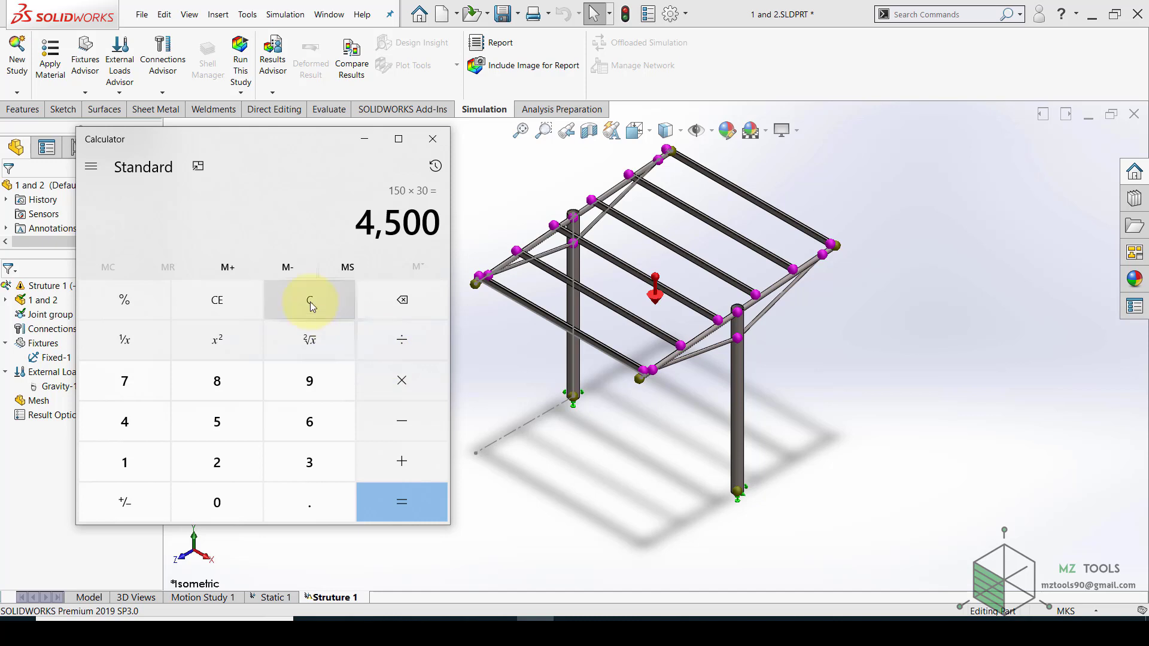
pyautogui.click(431, 147)
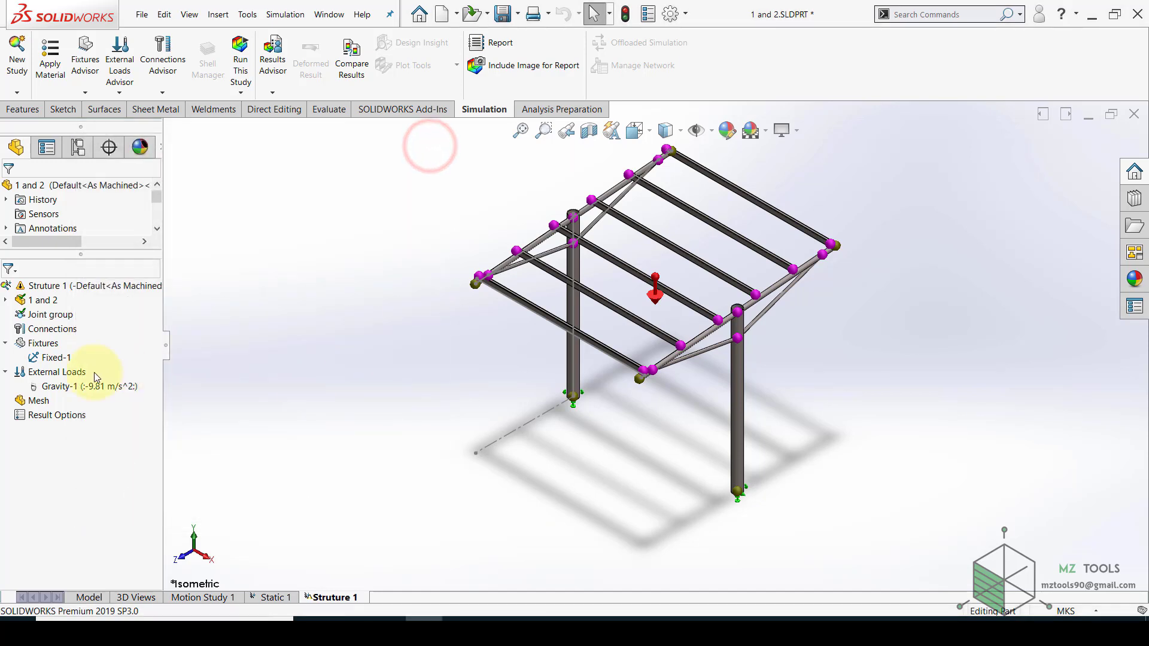
# Start a distributed mass load on beams and select all six purlins as its targets
pyautogui.rightClick(60, 377)
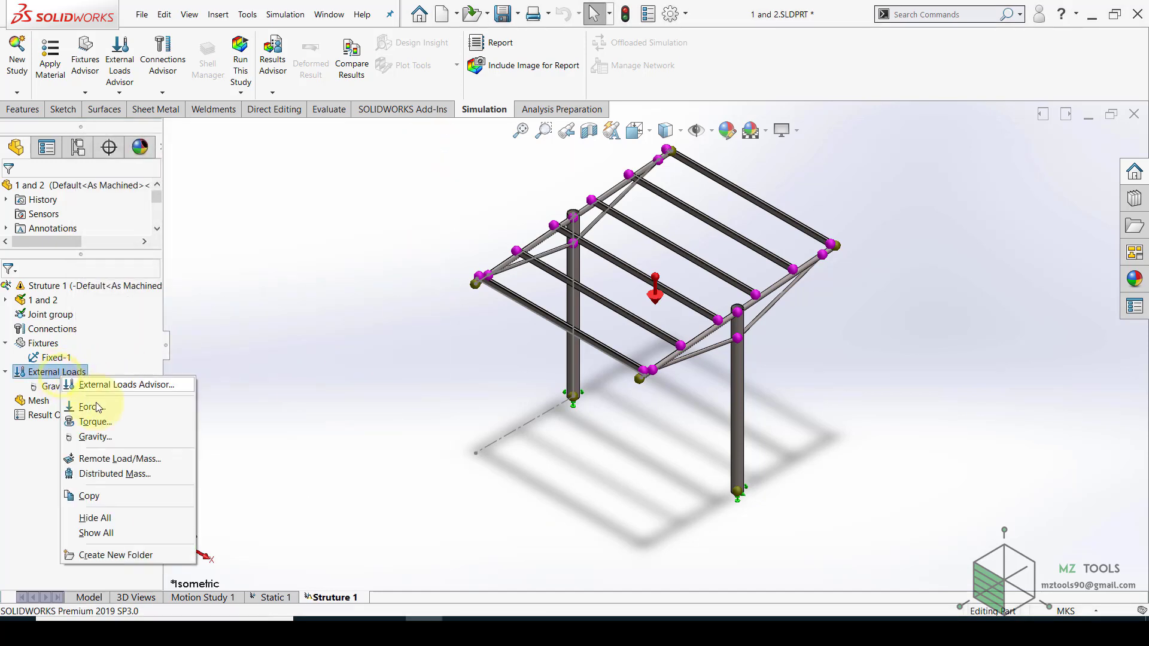
pyautogui.click(116, 479)
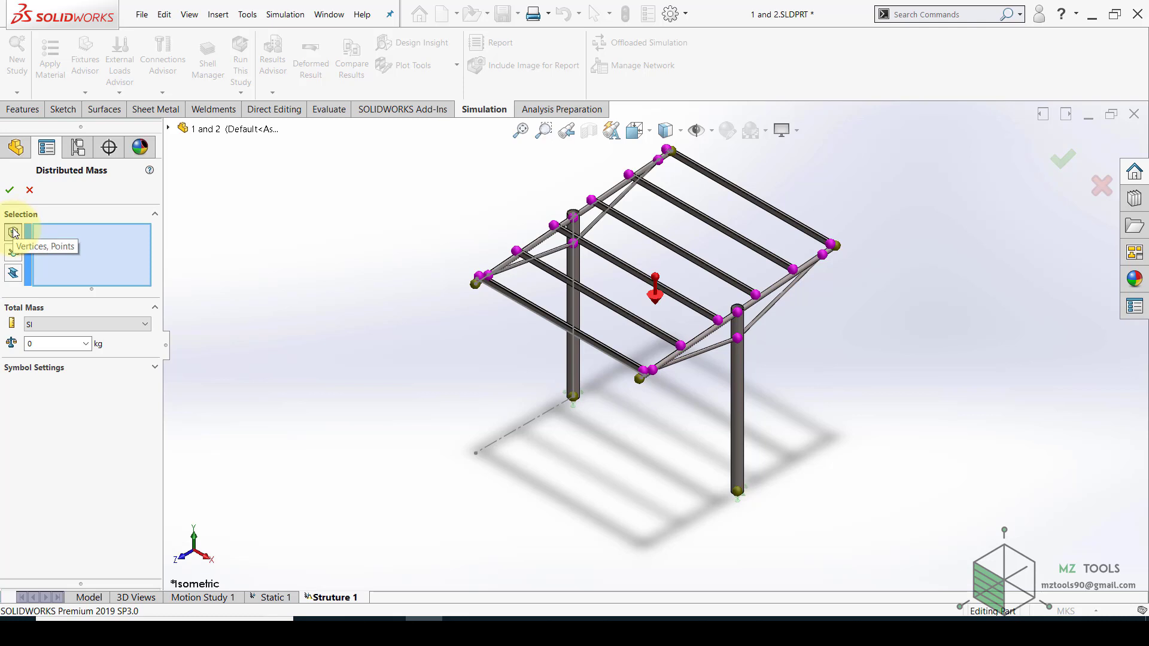
pyautogui.click(13, 274)
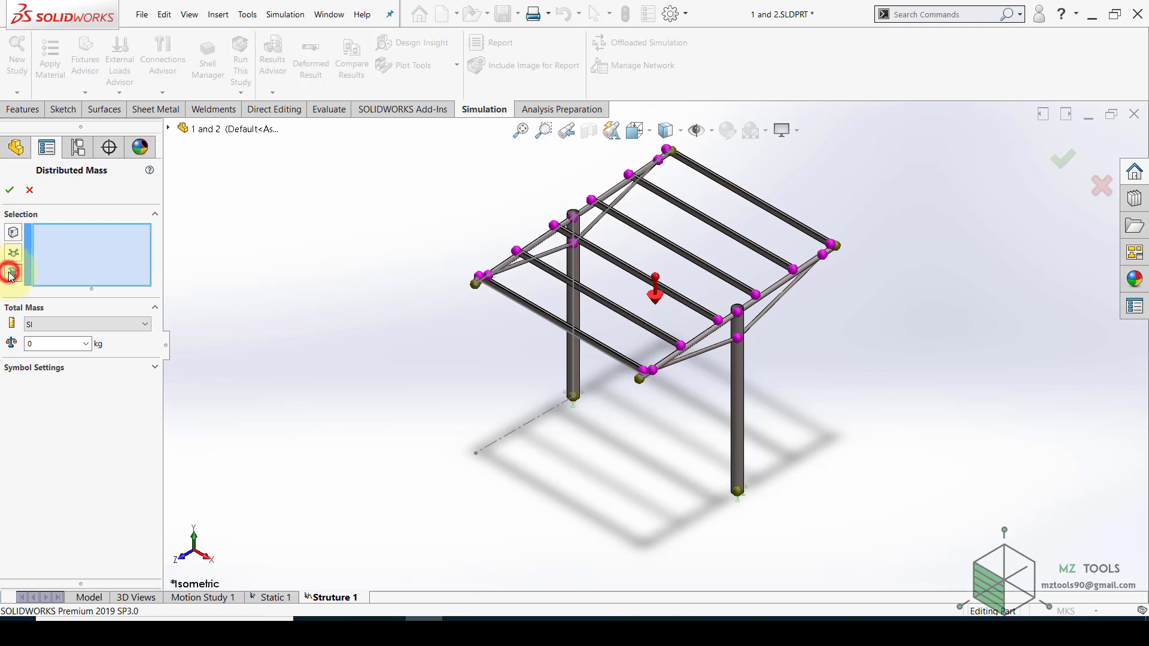
pyautogui.click(556, 319)
pyautogui.click(611, 305)
pyautogui.click(634, 277)
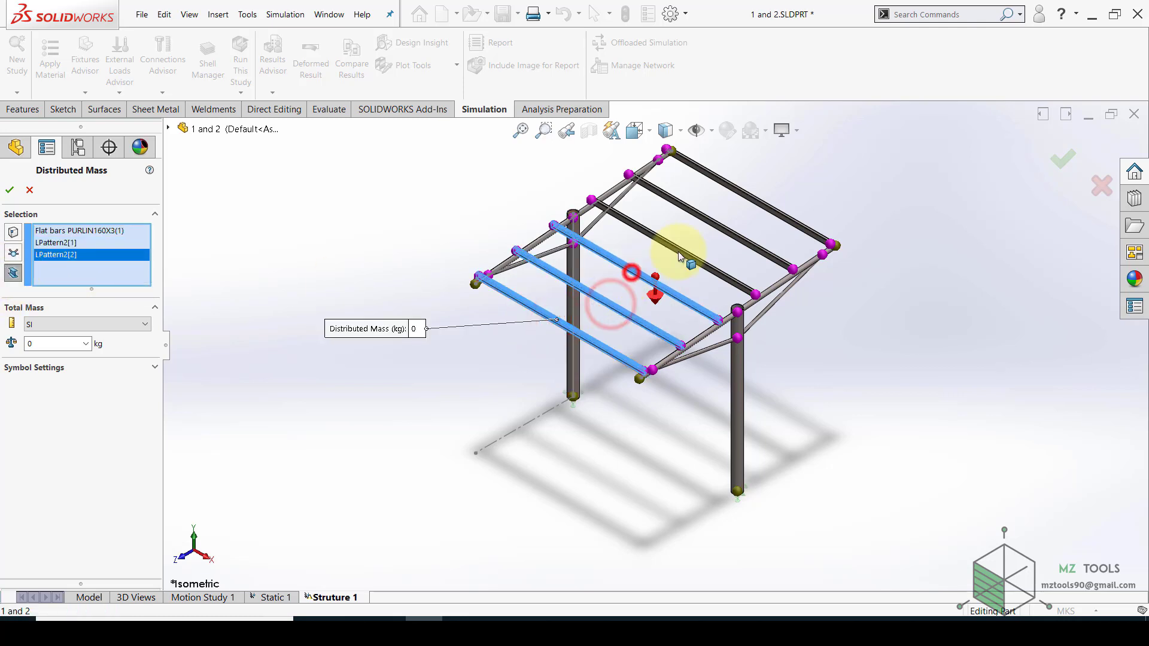
pyautogui.click(679, 250)
pyautogui.click(727, 230)
pyautogui.click(757, 204)
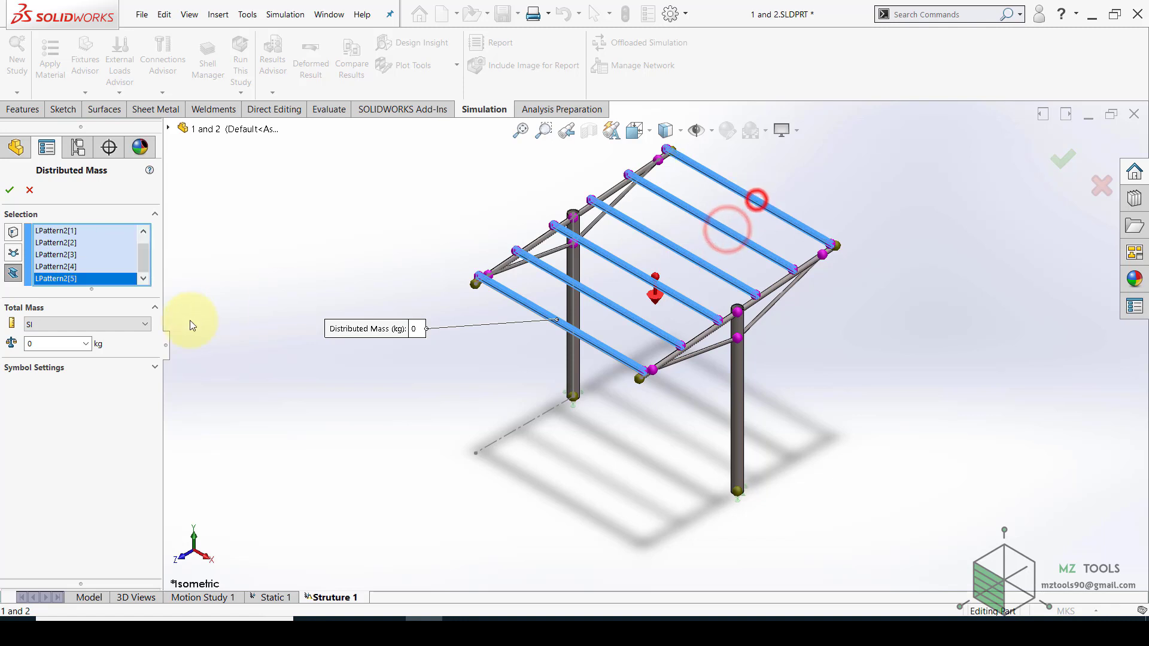
# Set the total distributed mass to 4500 kg in Metric (G) units and apply the load
pyautogui.doubleClick(53, 344)
pyautogui.write('4500')
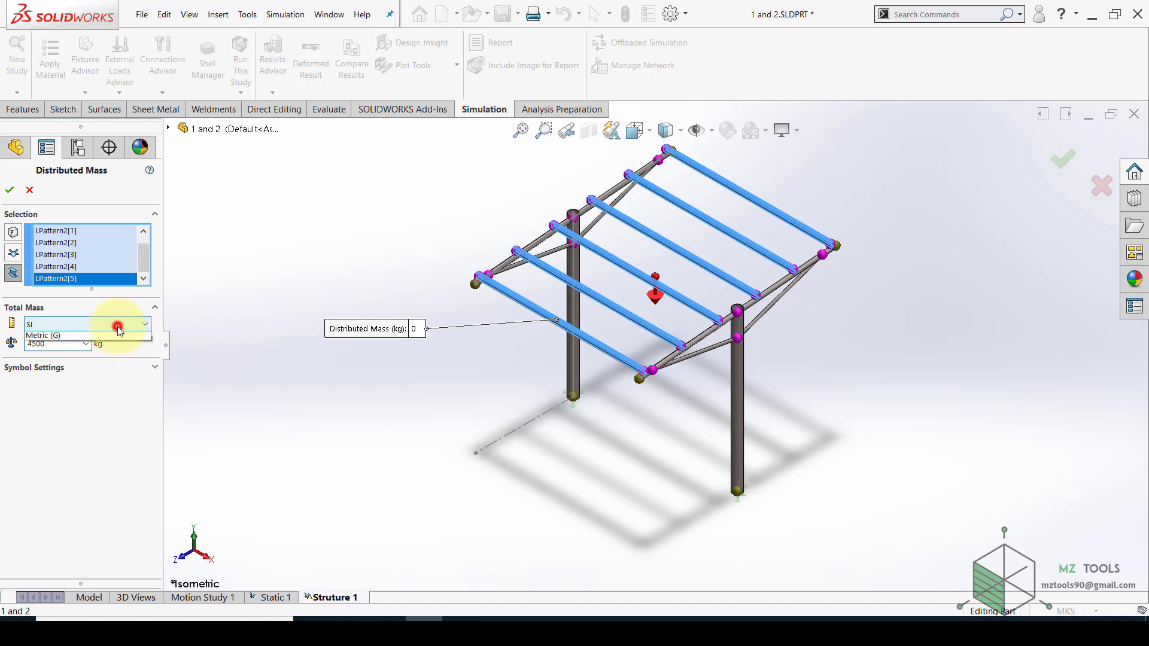
pyautogui.click(117, 324)
pyautogui.click(92, 347)
pyautogui.click(106, 325)
pyautogui.click(75, 357)
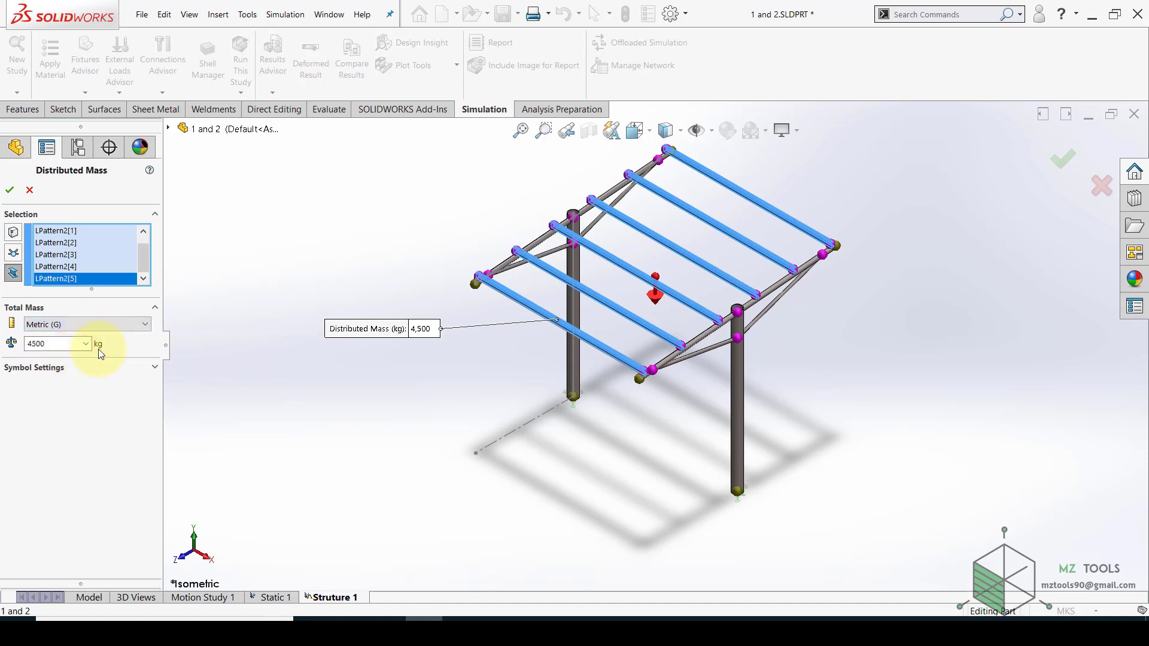
pyautogui.click(47, 345)
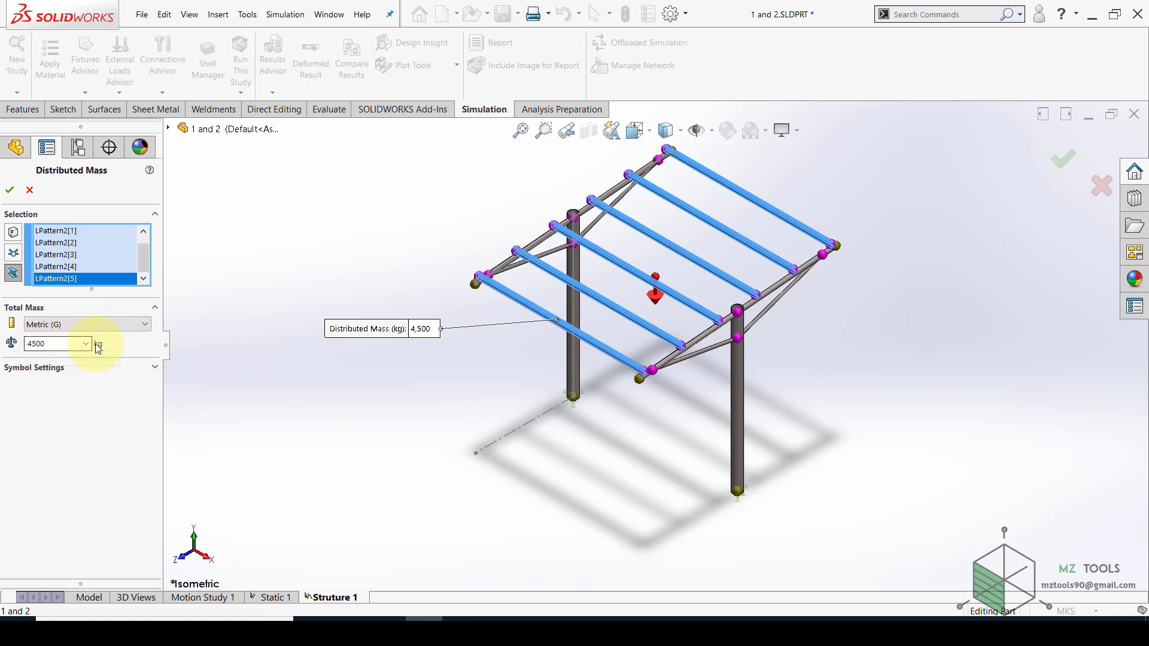
pyautogui.click(9, 191)
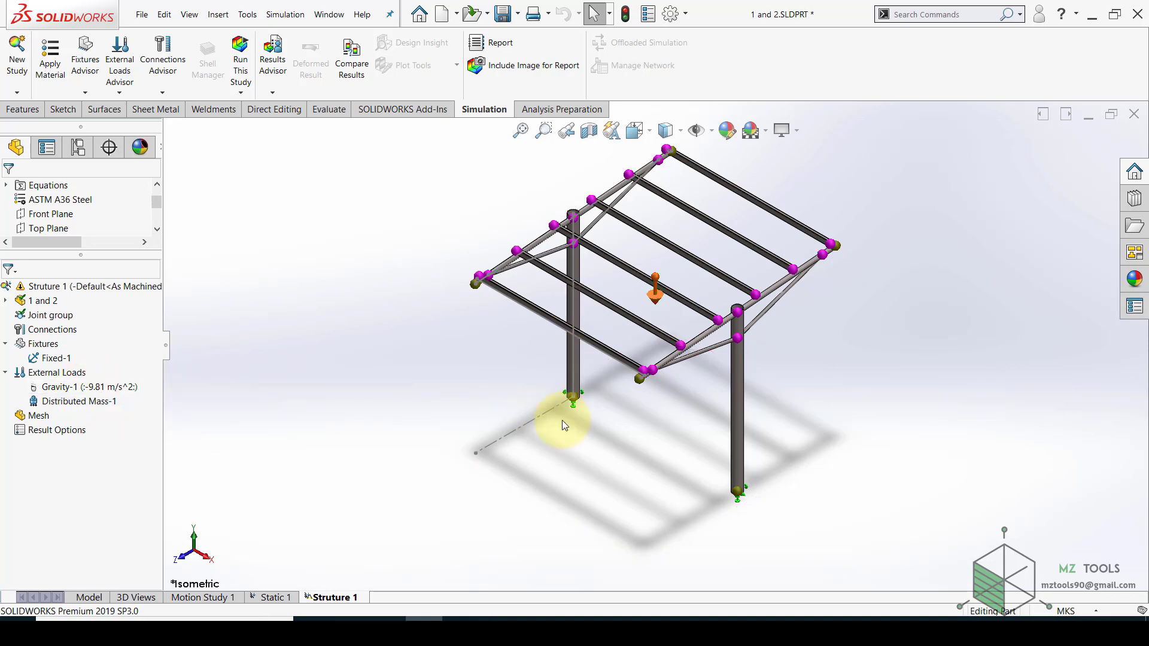
# Create the mesh for the frame in the Struture 1 study
pyautogui.moveTo(402, 299); pyautogui.dragTo(397, 259, button='middle')
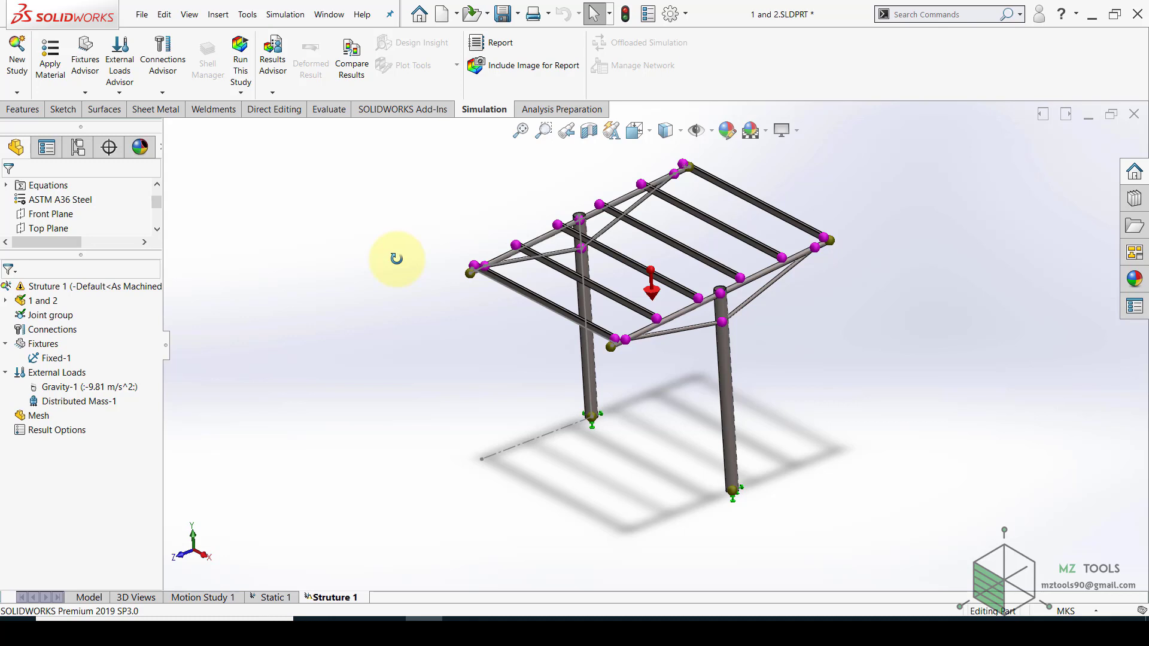
pyautogui.rightClick(33, 416)
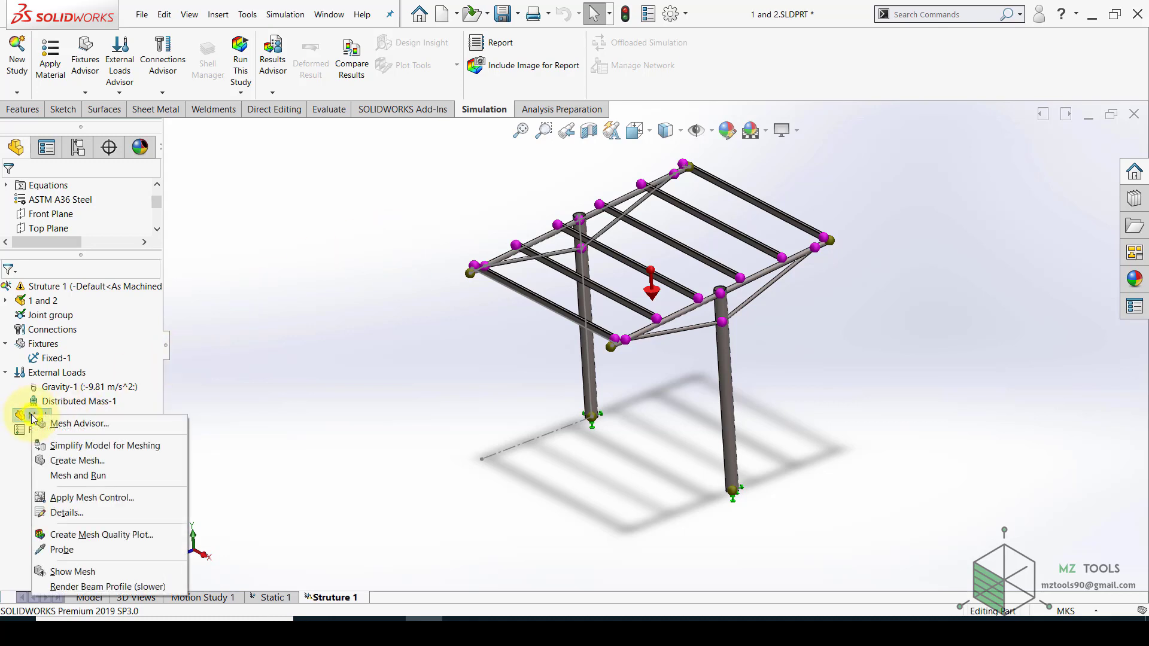
pyautogui.click(95, 461)
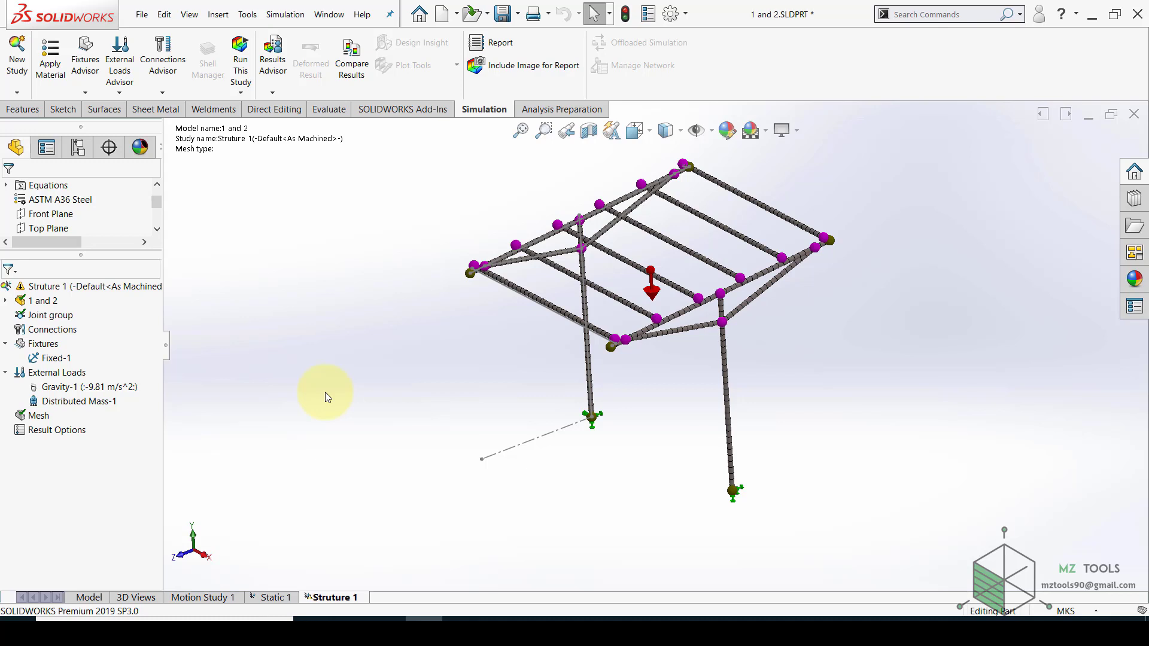
# Run the Struture 1 study, display its displacement plot and examine the deflected purlins
pyautogui.click(242, 57)
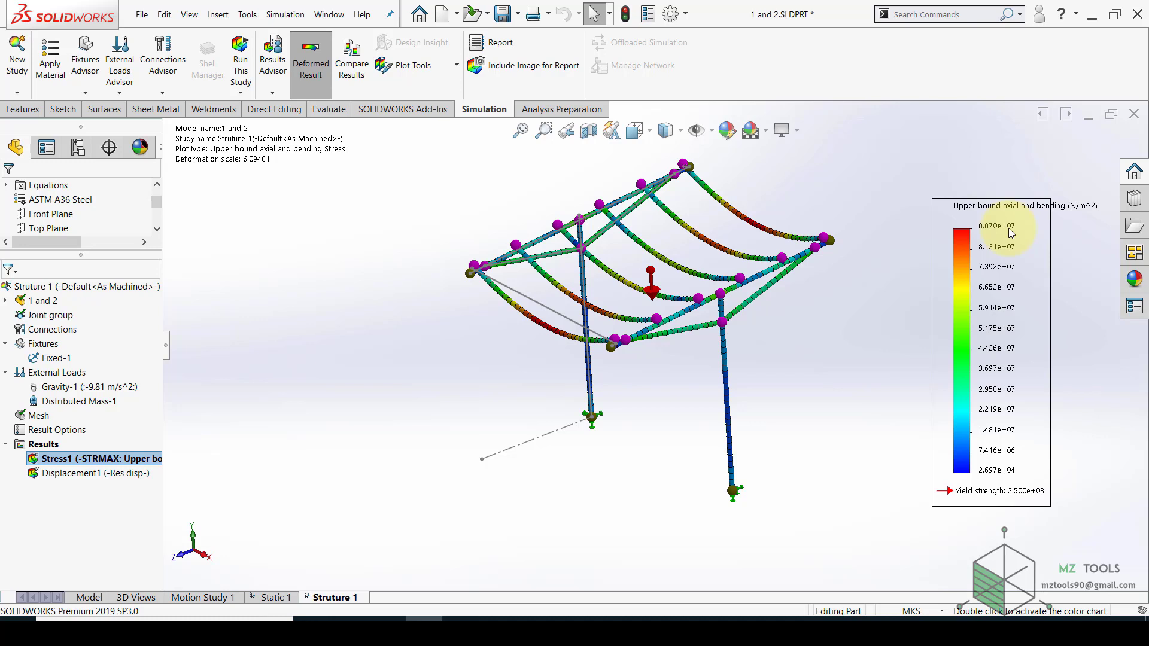
pyautogui.doubleClick(59, 476)
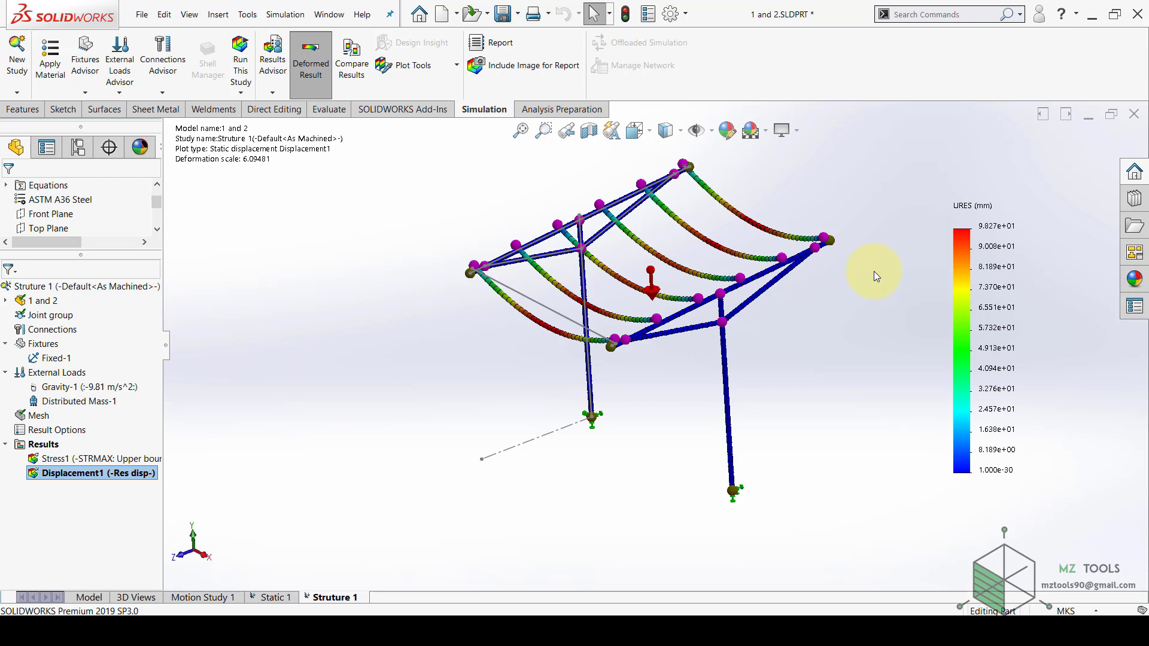
pyautogui.moveTo(800, 359); pyautogui.dragTo(744, 225, button='middle')
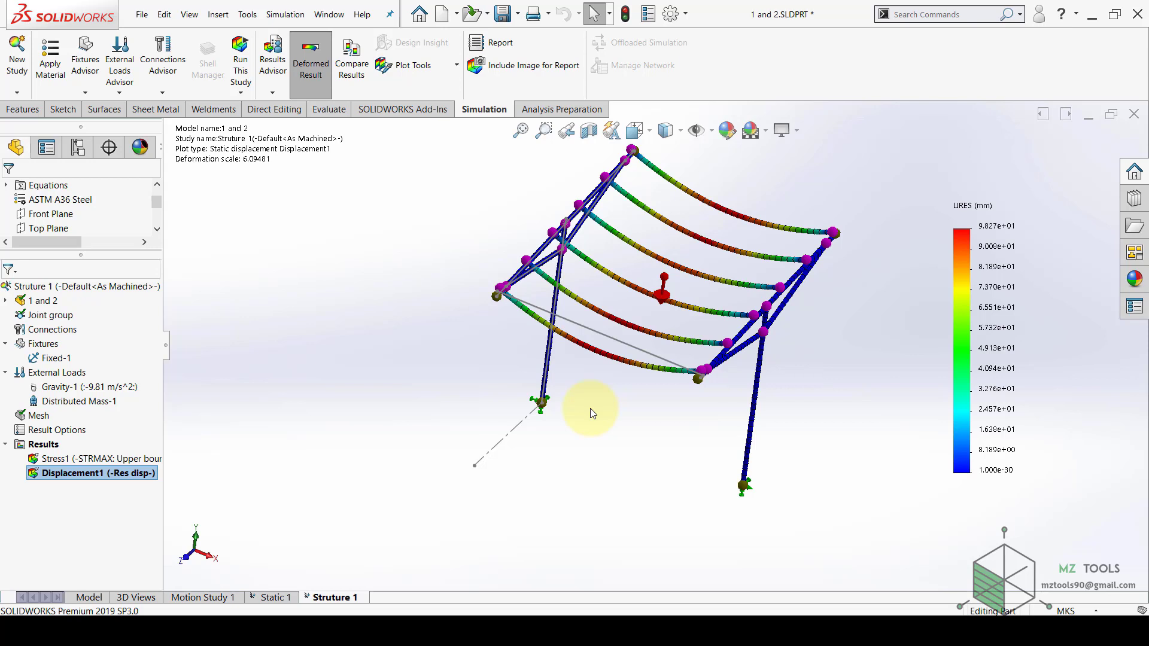
# Return to the model and create a reference plane midway between two opposite faces of the end purlin
pyautogui.click(81, 592)
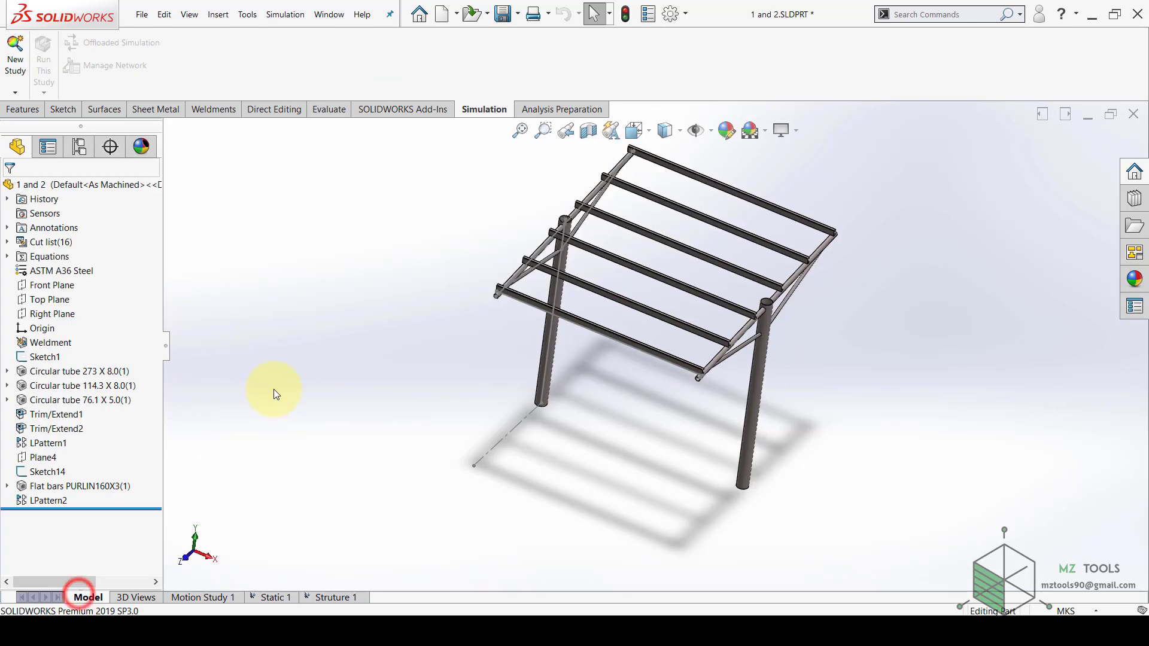
pyautogui.scroll(-4, 553, 299)
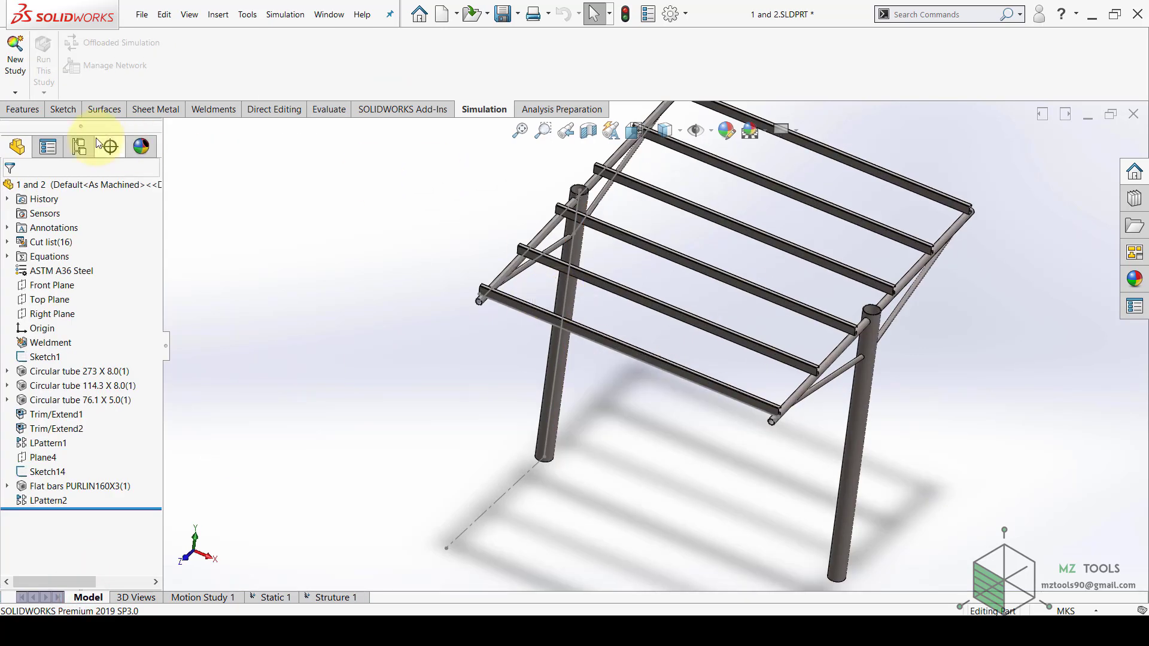
pyautogui.click(32, 114)
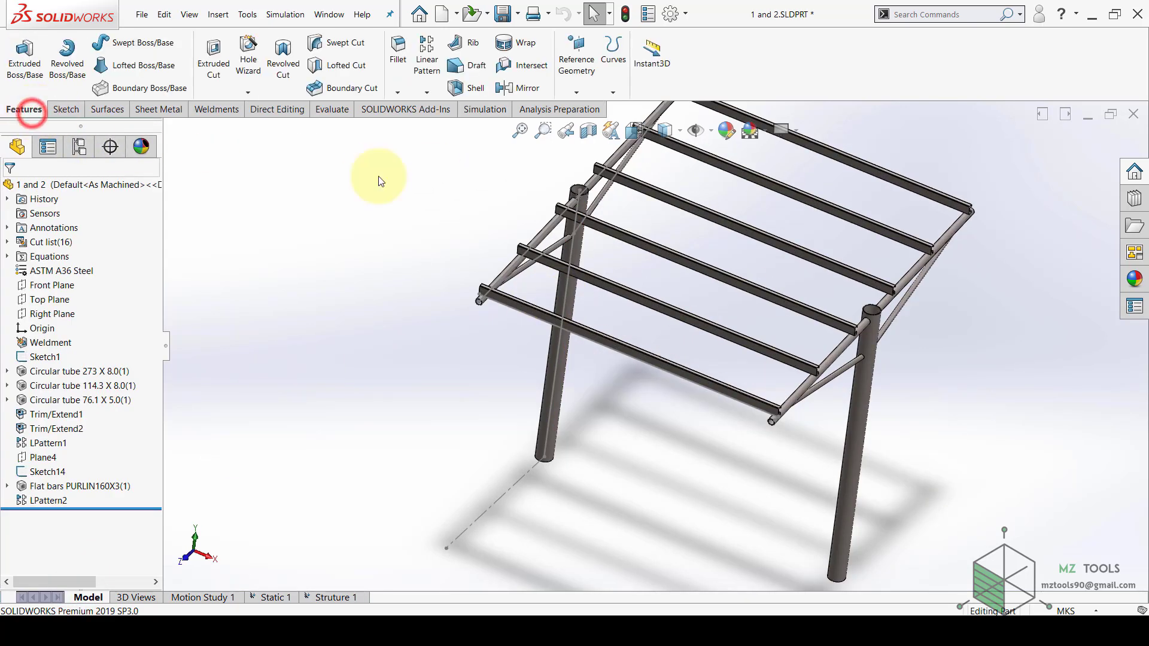
pyautogui.click(573, 90)
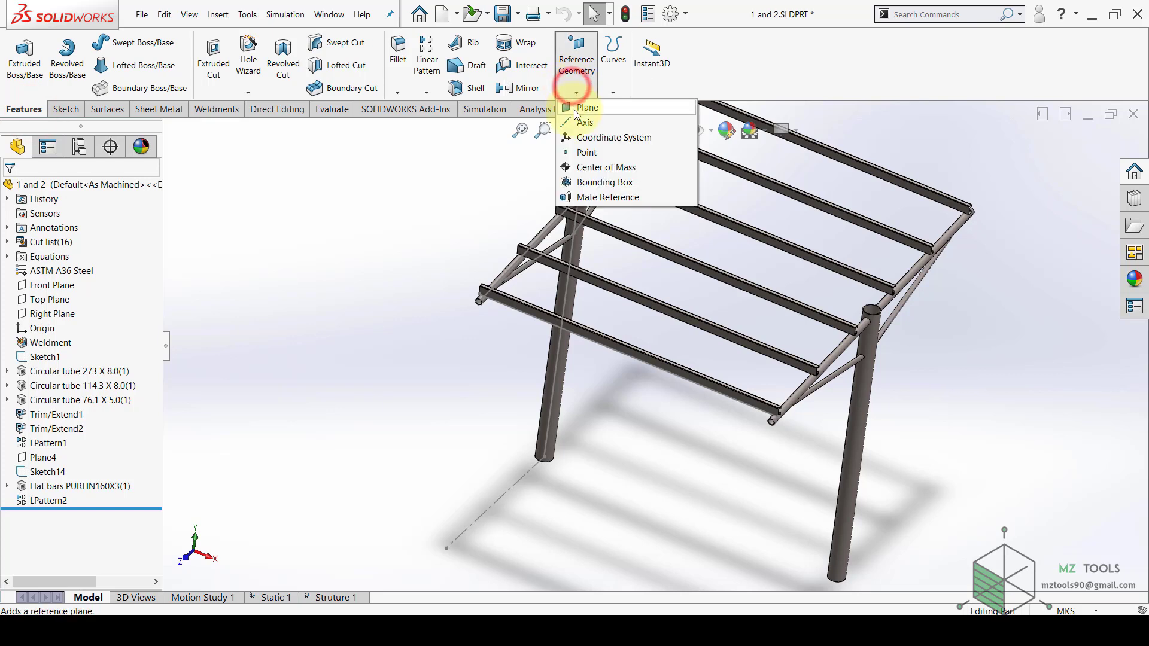
pyautogui.click(575, 106)
pyautogui.moveTo(633, 320); pyautogui.dragTo(560, 315, button='middle')
pyautogui.click(637, 298)
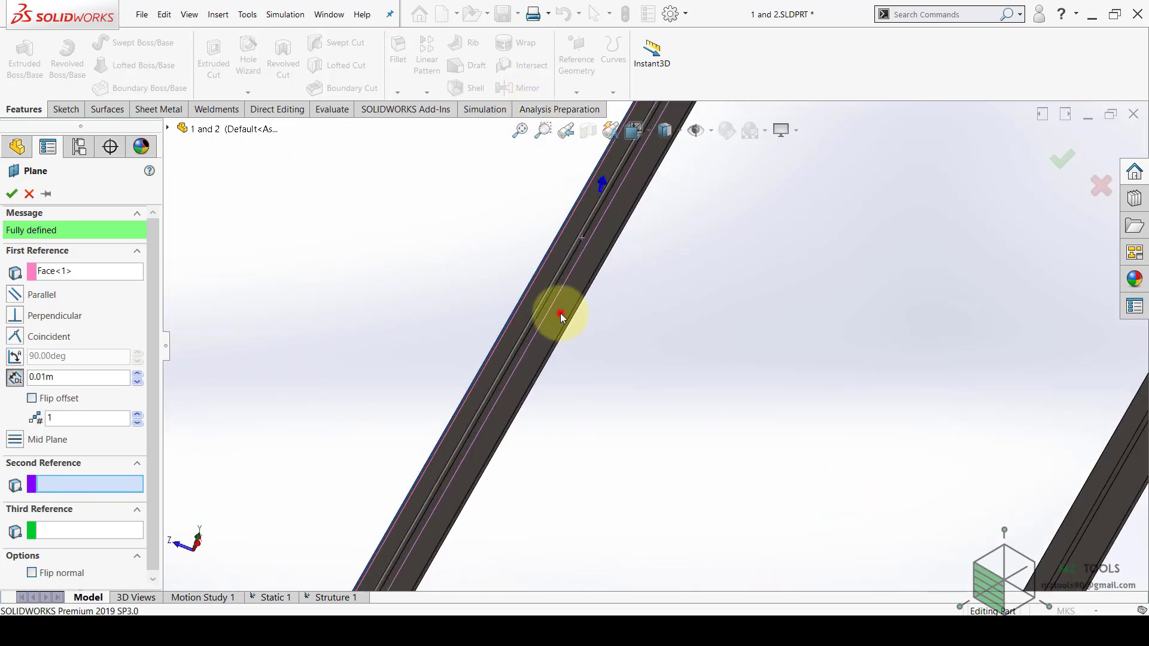
pyautogui.click(561, 315)
pyautogui.scroll(5, 569, 335)
pyautogui.moveTo(571, 250); pyautogui.dragTo(615, 270, button='middle')
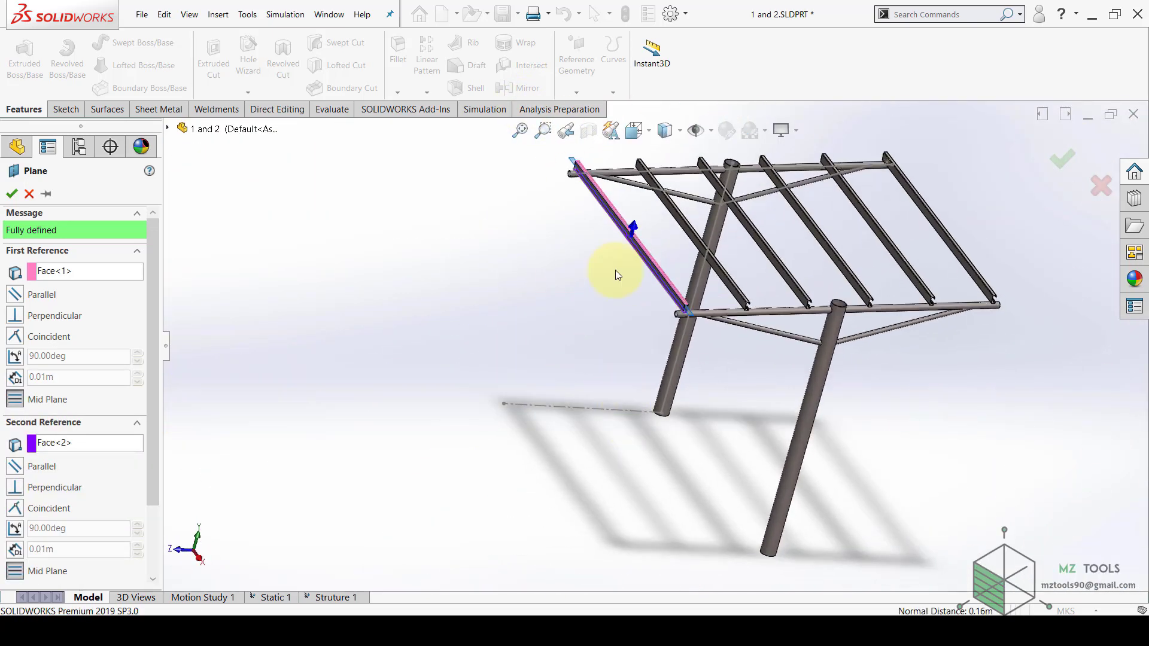
pyautogui.scroll(-5, 497, 307)
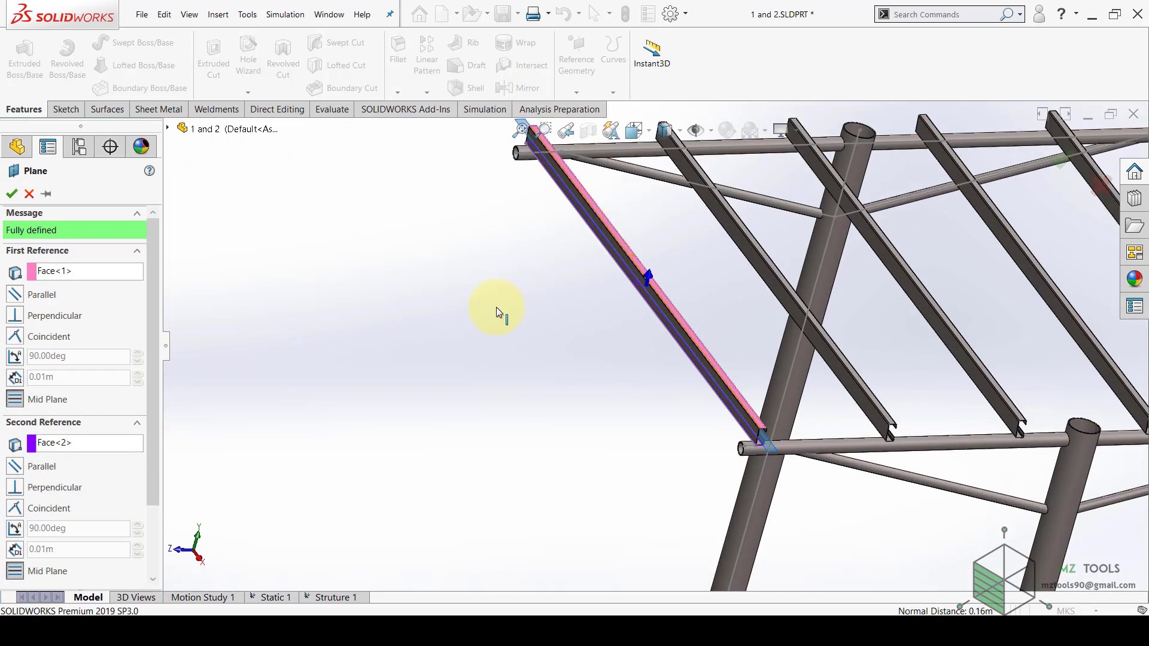
pyautogui.click(12, 193)
pyautogui.click(307, 321)
# On the new mid plane, sketch a straight line about 6 m long crossing all six purlins at mid-span, and exit the sketch
pyautogui.click(55, 514)
pyautogui.click(54, 496)
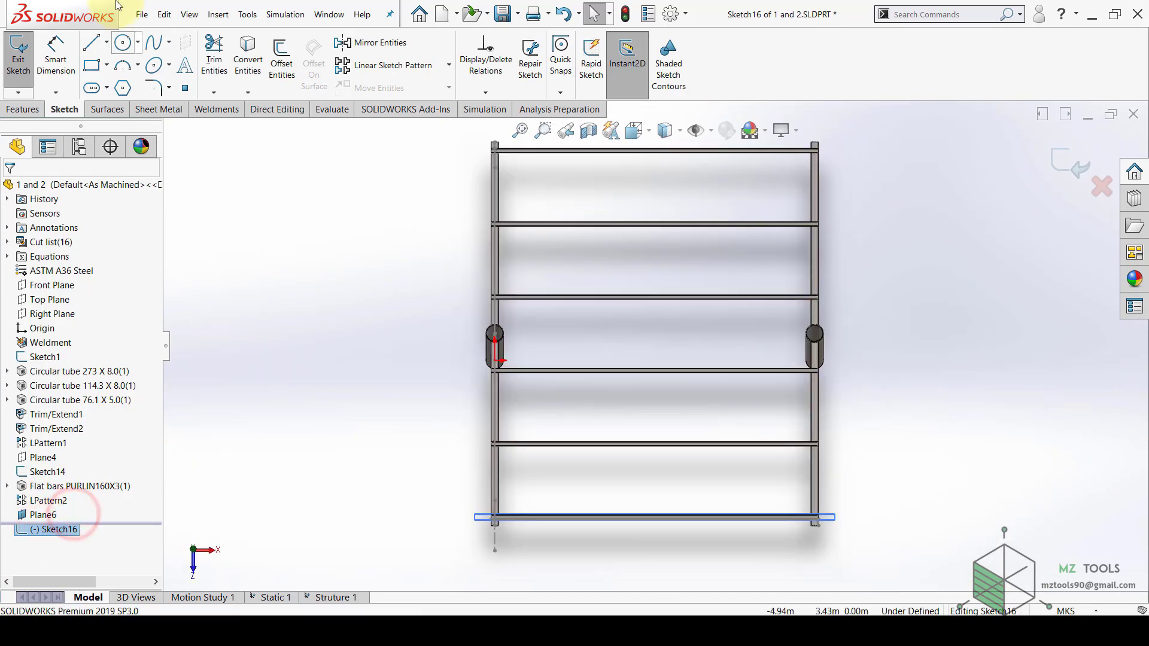
pyautogui.click(91, 41)
pyautogui.scroll(-3, 670, 203)
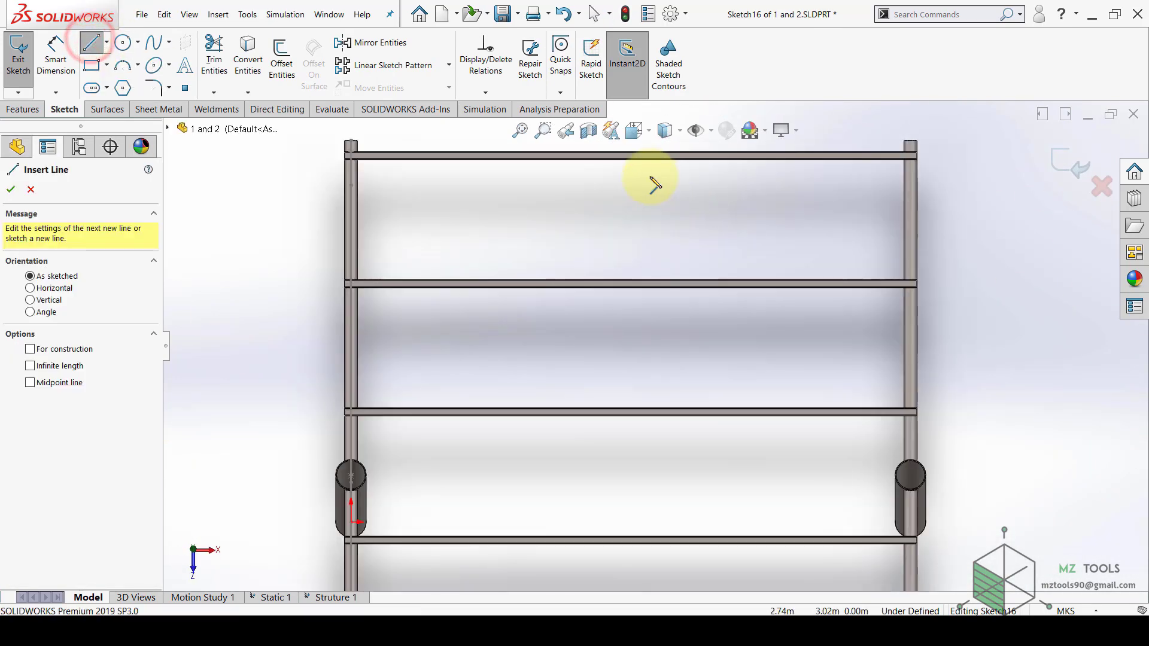
pyautogui.scroll(3, 654, 203)
pyautogui.scroll(-3, 652, 251)
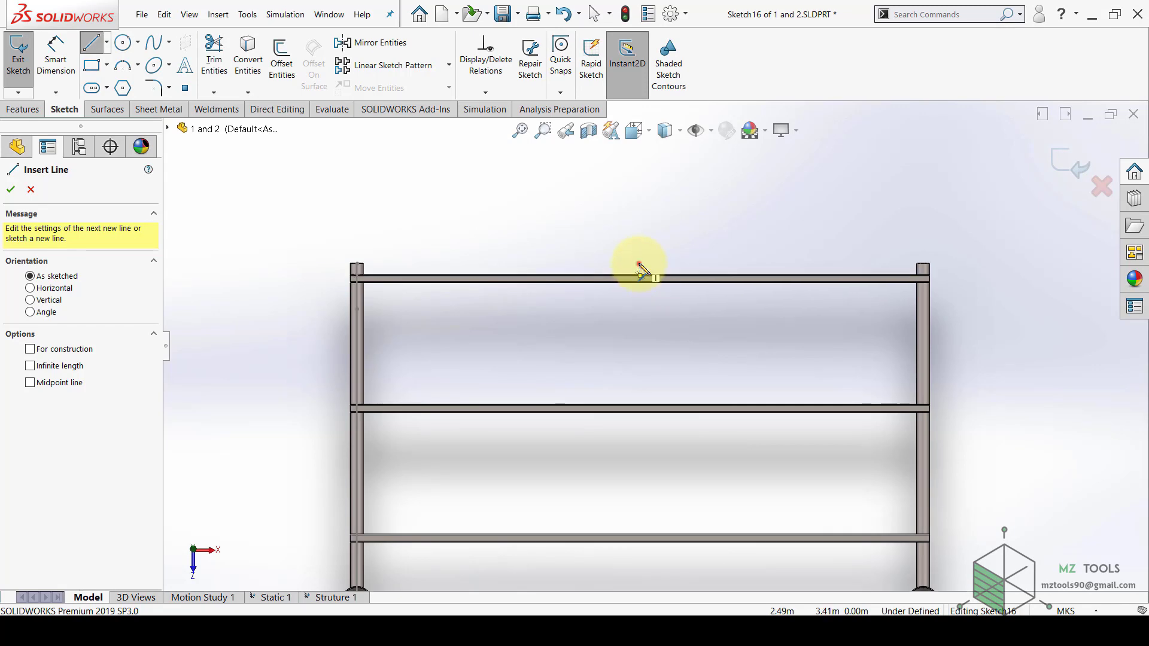
pyautogui.click(639, 263)
pyautogui.scroll(3, 640, 264)
pyautogui.scroll(6, 680, 521)
pyautogui.scroll(-9, 648, 476)
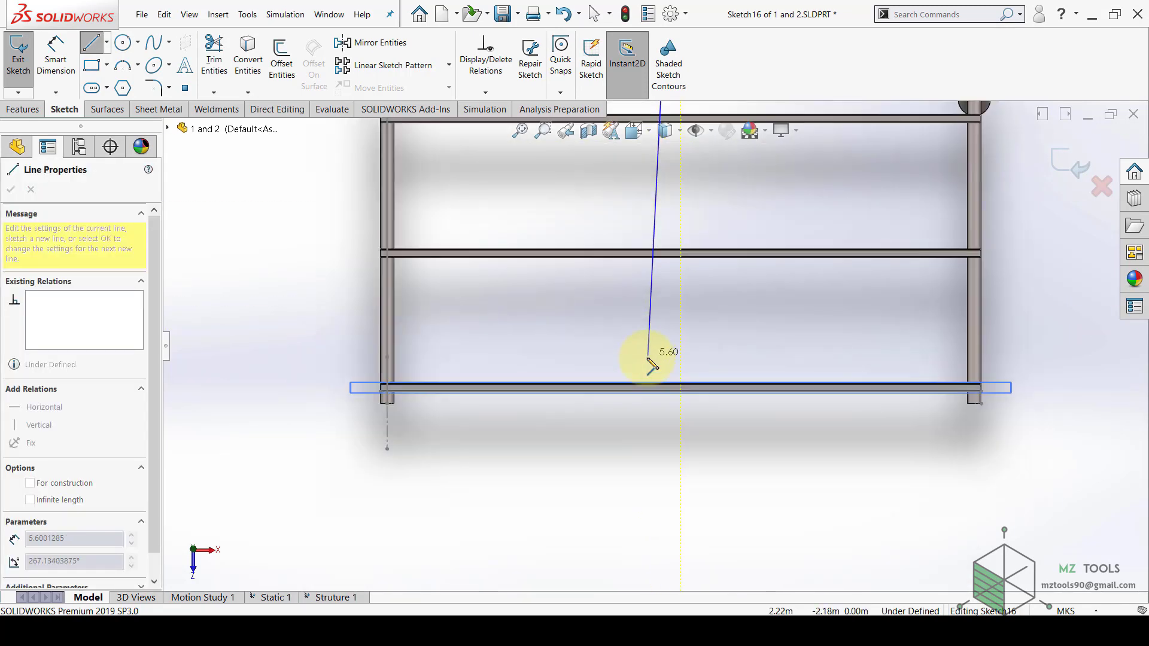
pyautogui.click(681, 400)
pyautogui.press('Escape')
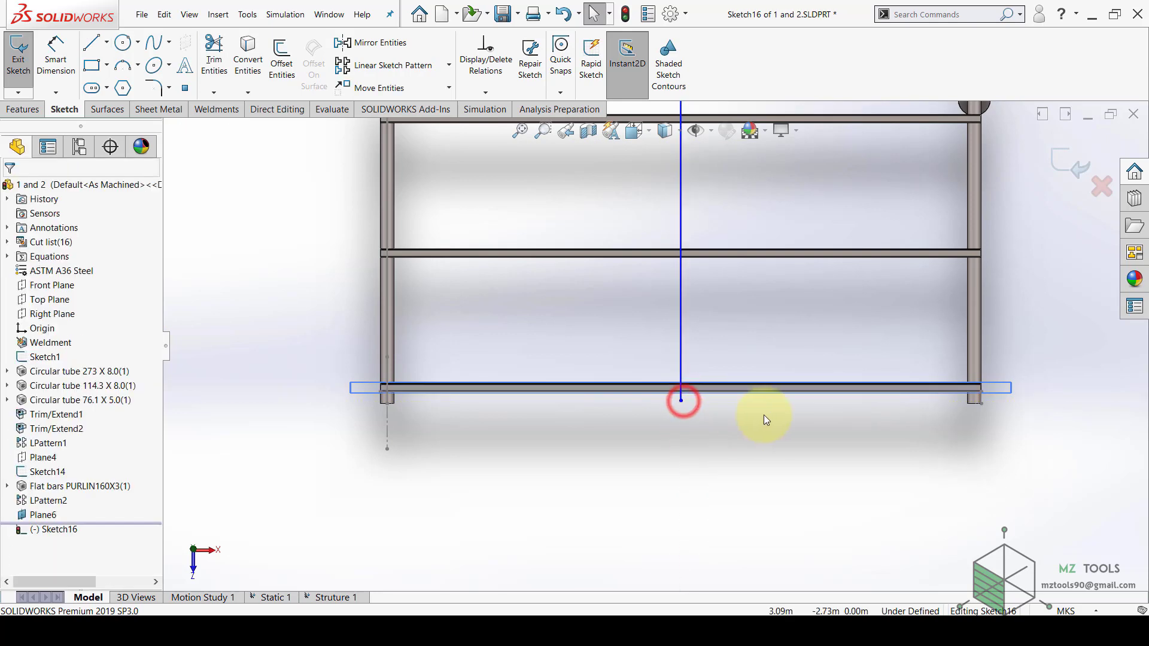
pyautogui.moveTo(811, 400); pyautogui.dragTo(682, 323, button='middle')
pyautogui.scroll(3, 698, 344)
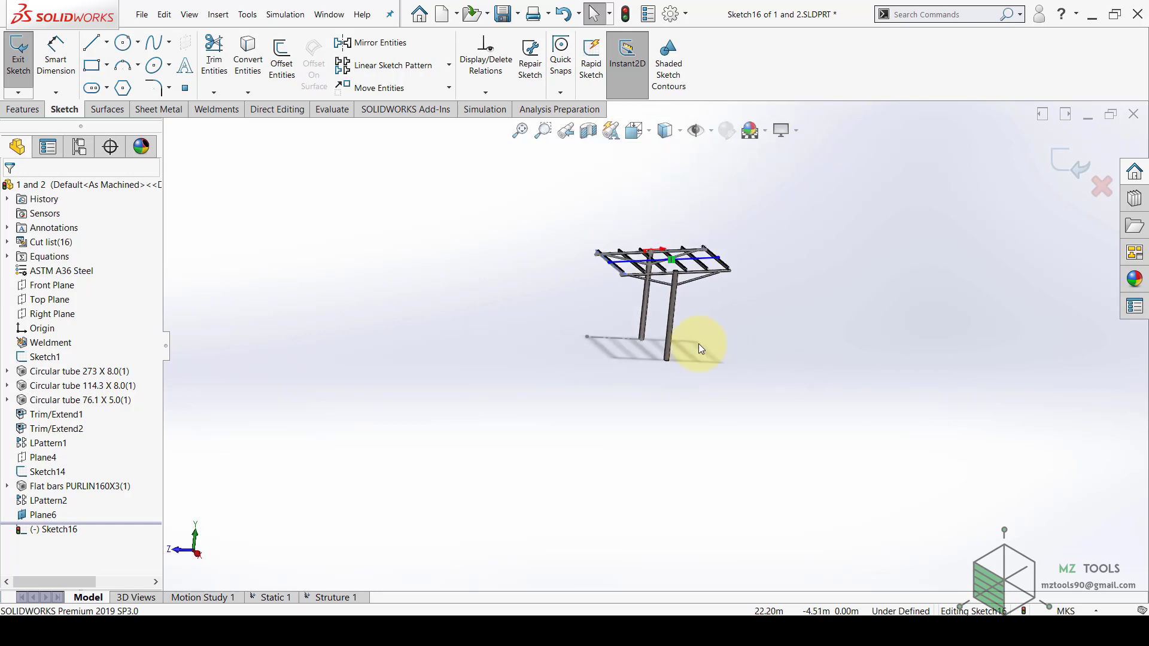
pyautogui.scroll(-4, 645, 239)
pyautogui.click(1058, 154)
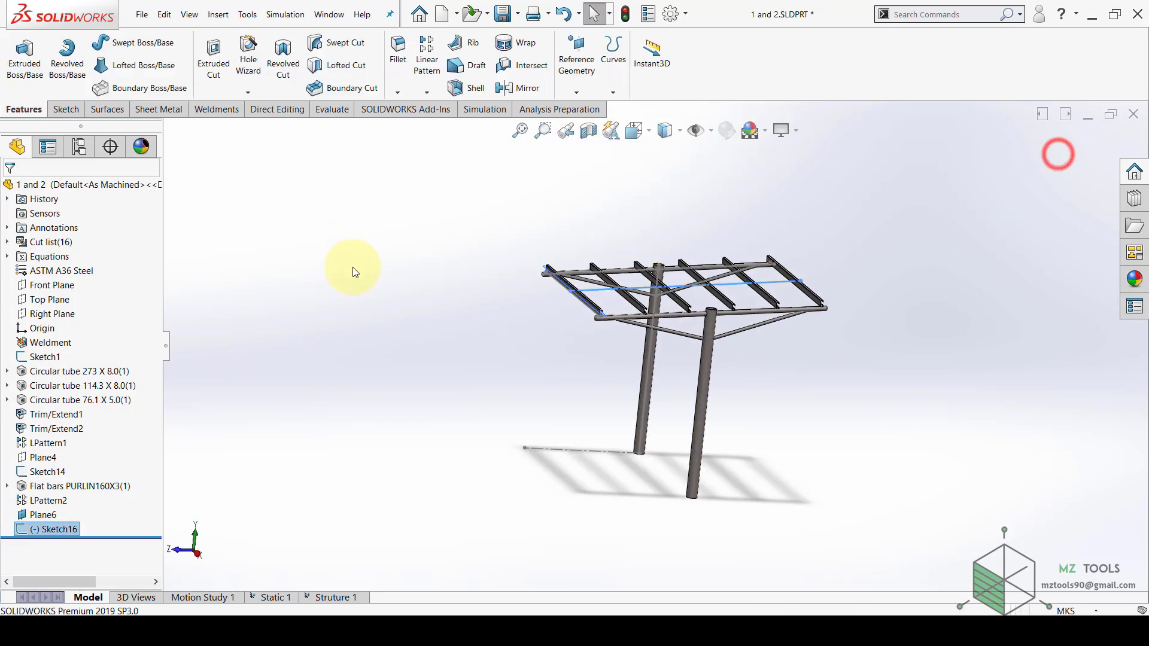
# Start a structural member with the GB standard, Round Bar type and size 35
pyautogui.click(217, 110)
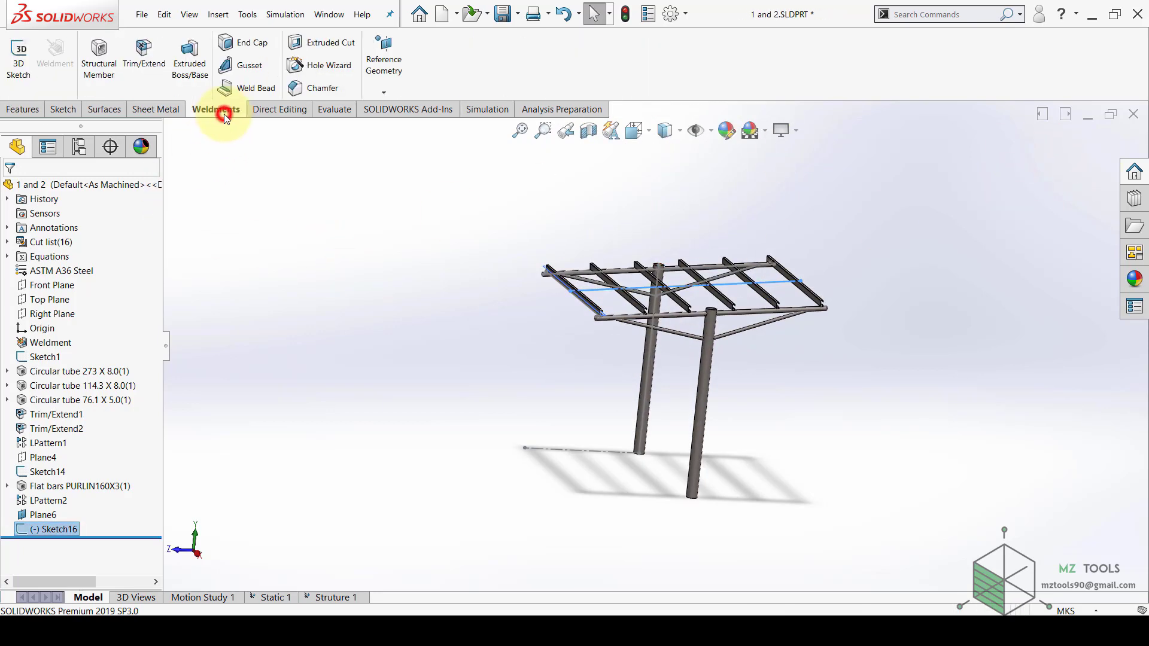
pyautogui.click(100, 84)
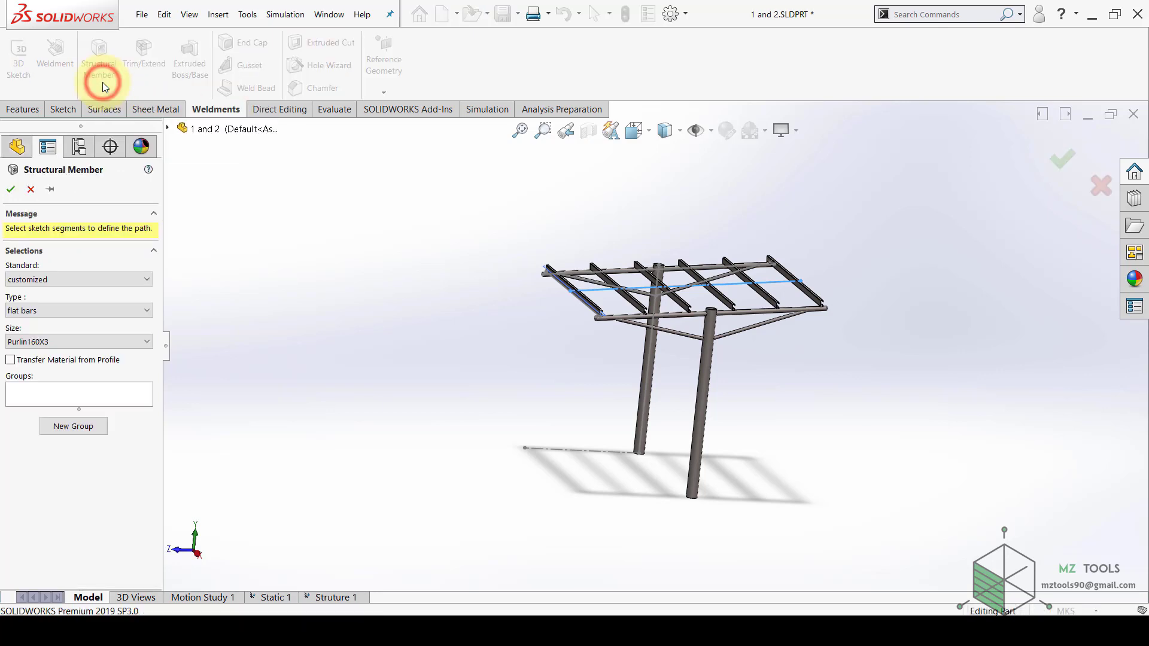
pyautogui.click(97, 286)
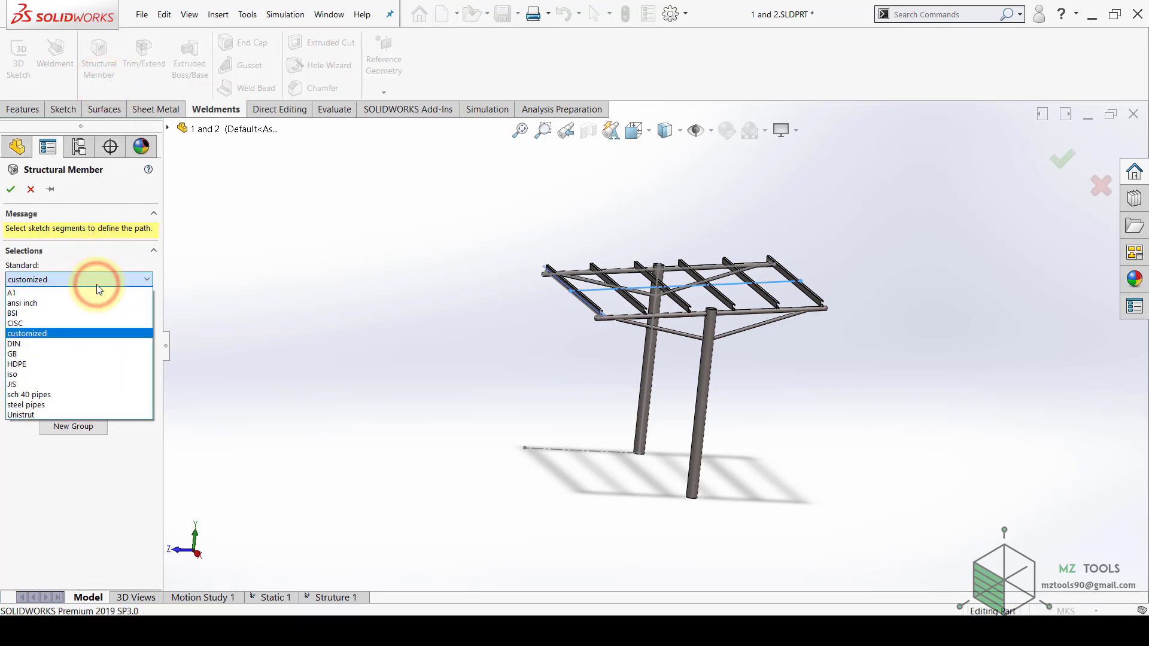
pyautogui.click(37, 359)
pyautogui.click(82, 311)
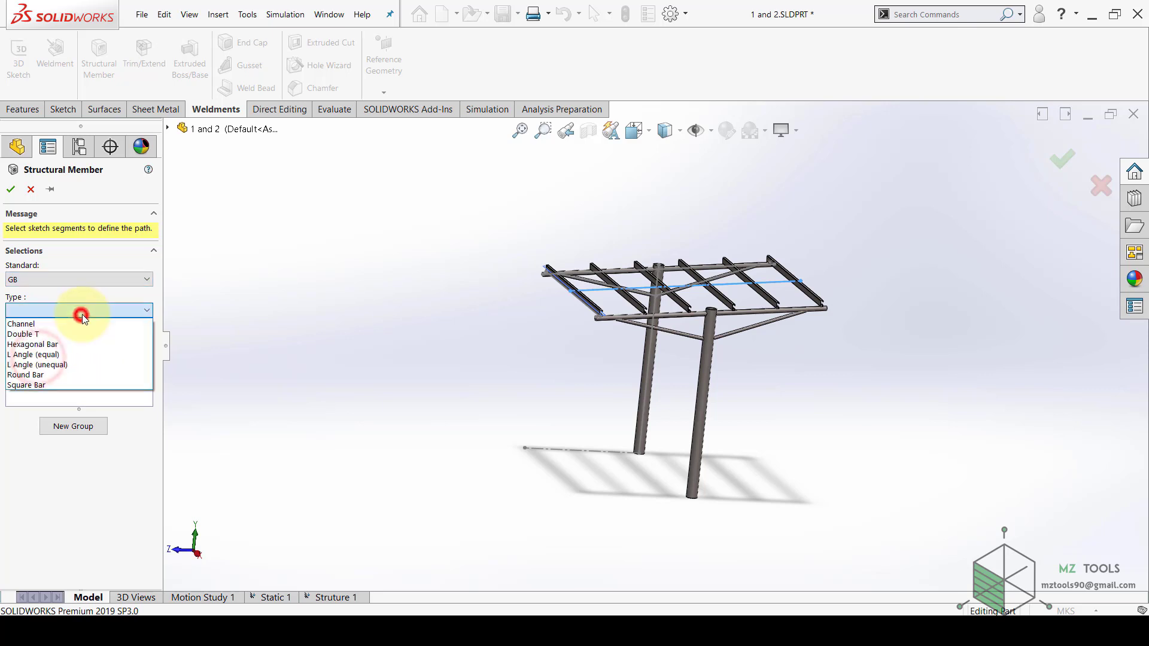
pyautogui.click(55, 373)
pyautogui.click(59, 343)
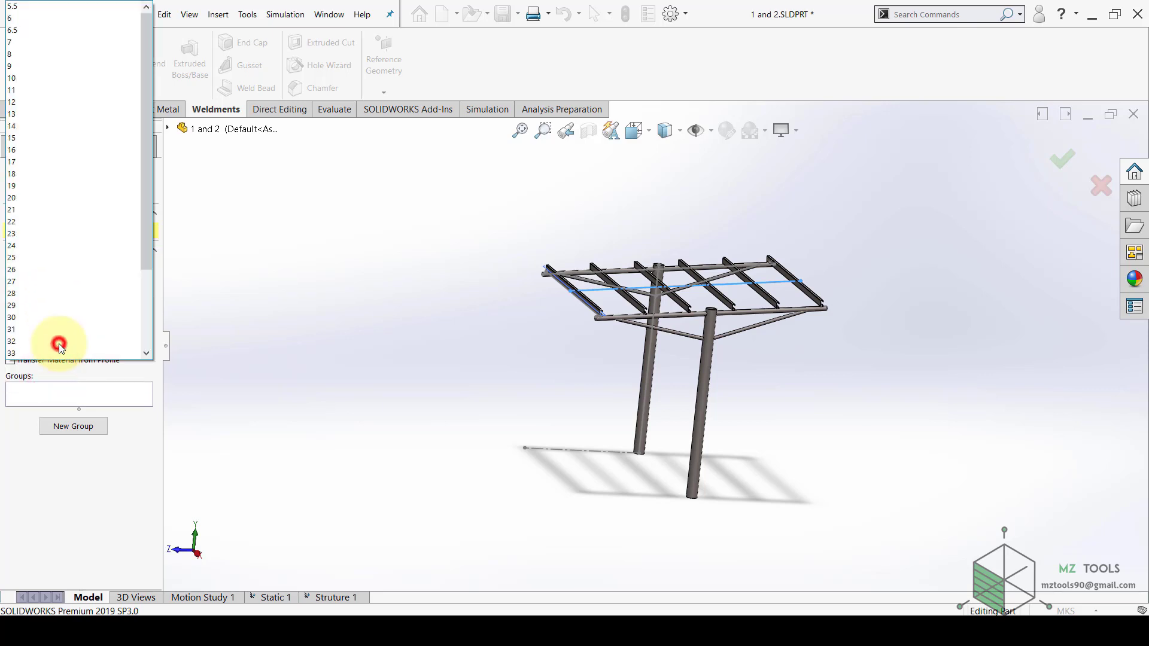
pyautogui.scroll(-3, 54, 293)
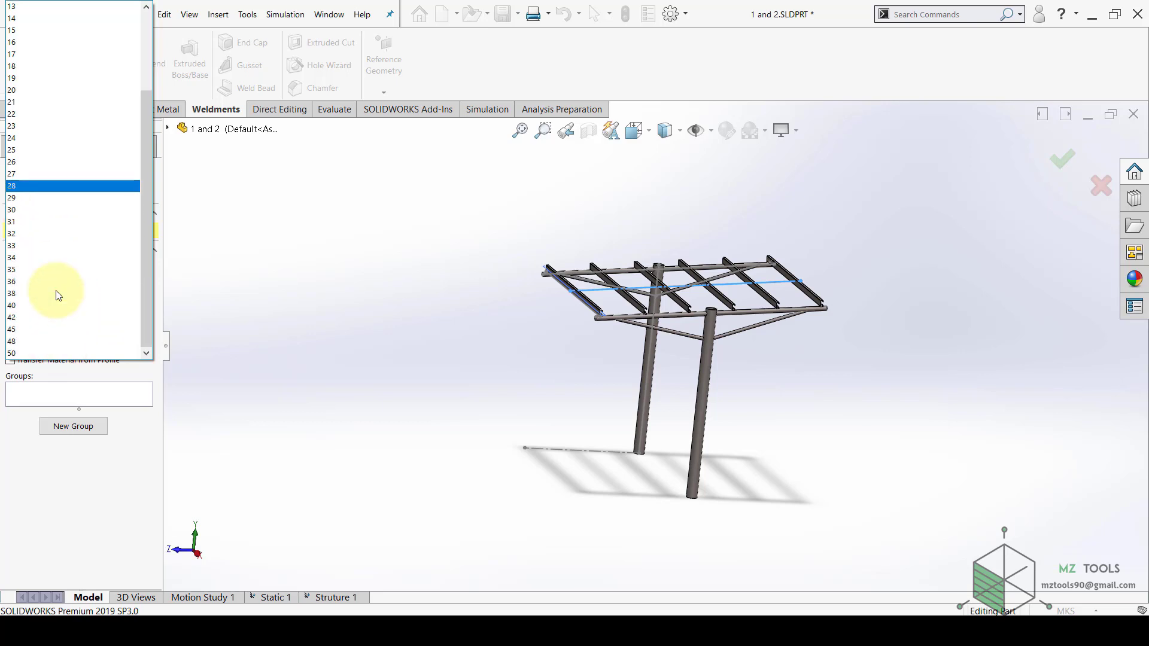
pyautogui.click(41, 270)
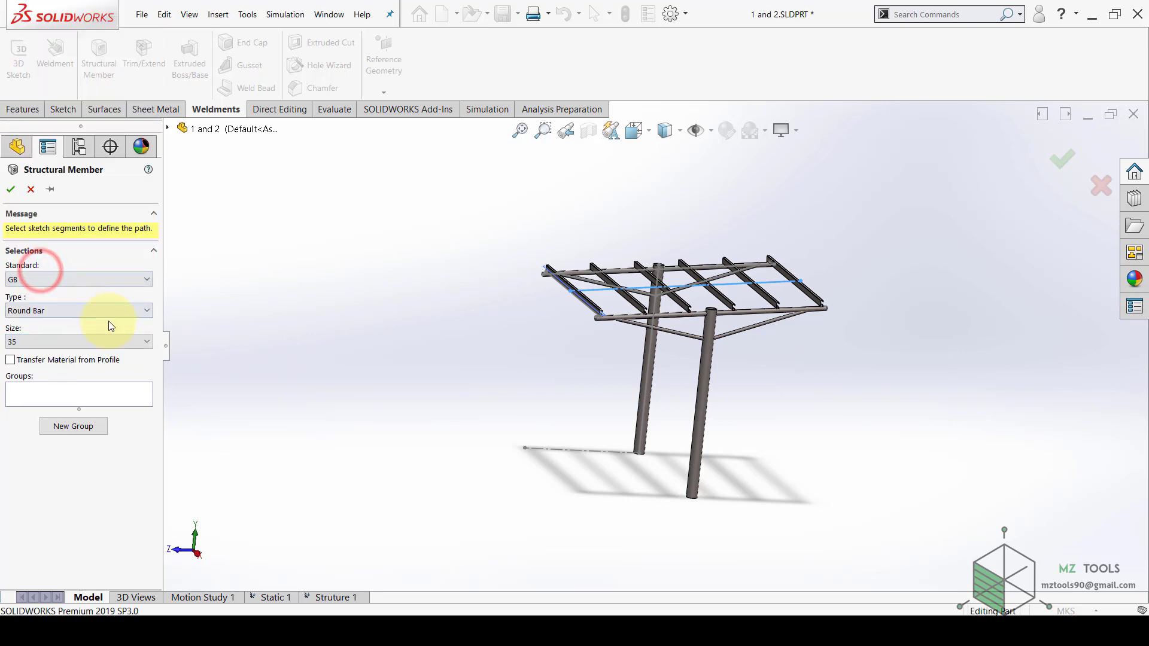
# Create the round bar member along the sketched line across the purlins
pyautogui.moveTo(394, 270); pyautogui.dragTo(392, 321, button='middle')
pyautogui.scroll(-4, 602, 260)
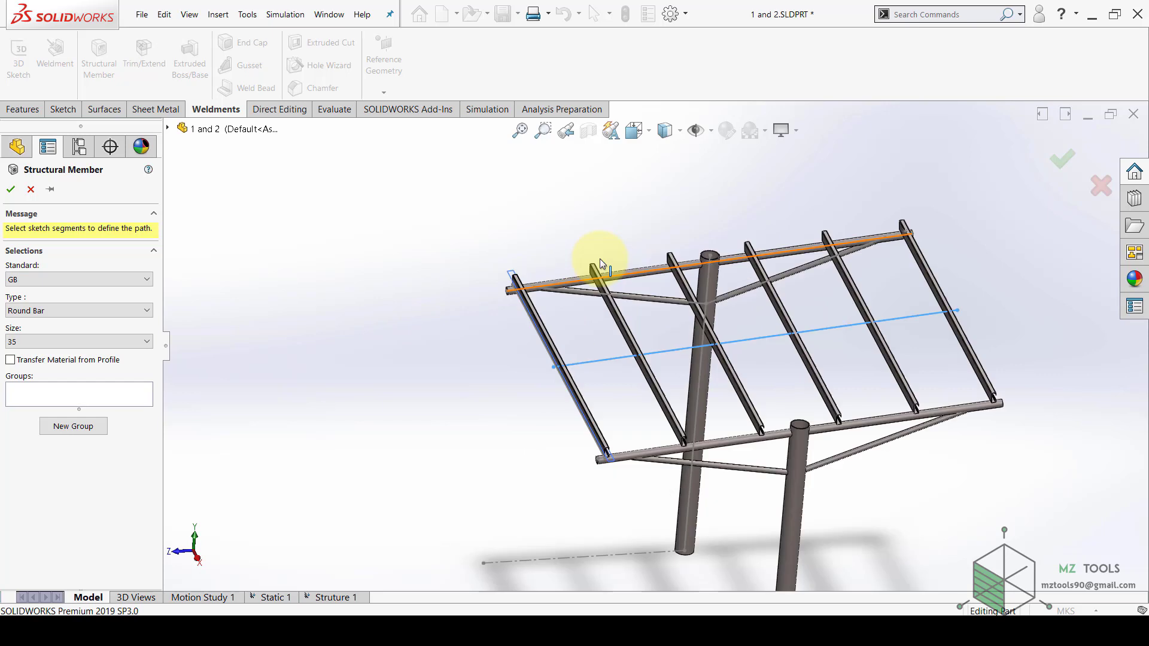
pyautogui.click(586, 388)
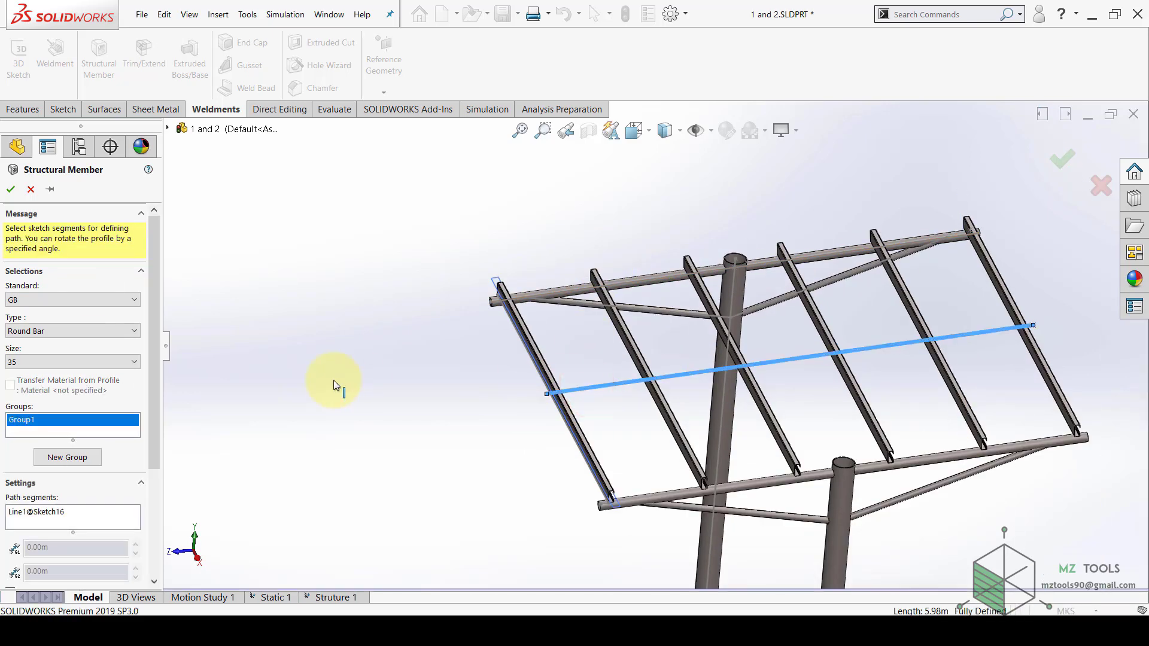
pyautogui.click(8, 189)
pyautogui.click(404, 407)
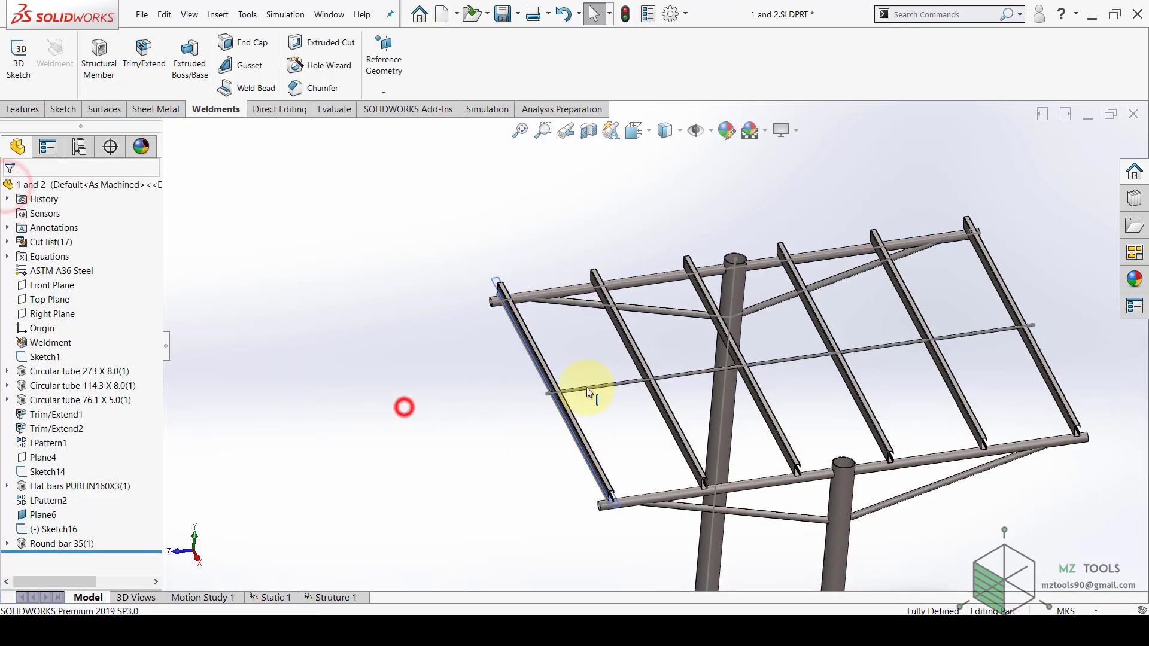
pyautogui.scroll(-6, 597, 366)
pyautogui.scroll(10, 507, 395)
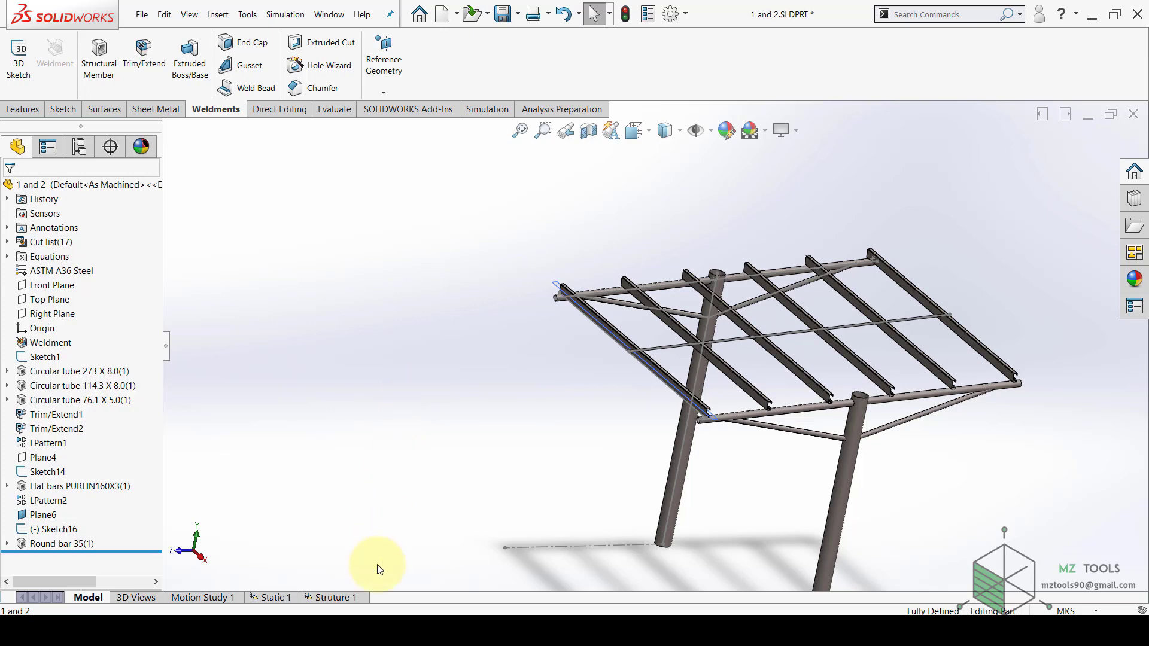
# Open the Struture 1 study and examine the joints where the new round bar crosses the purlins
pyautogui.click(341, 598)
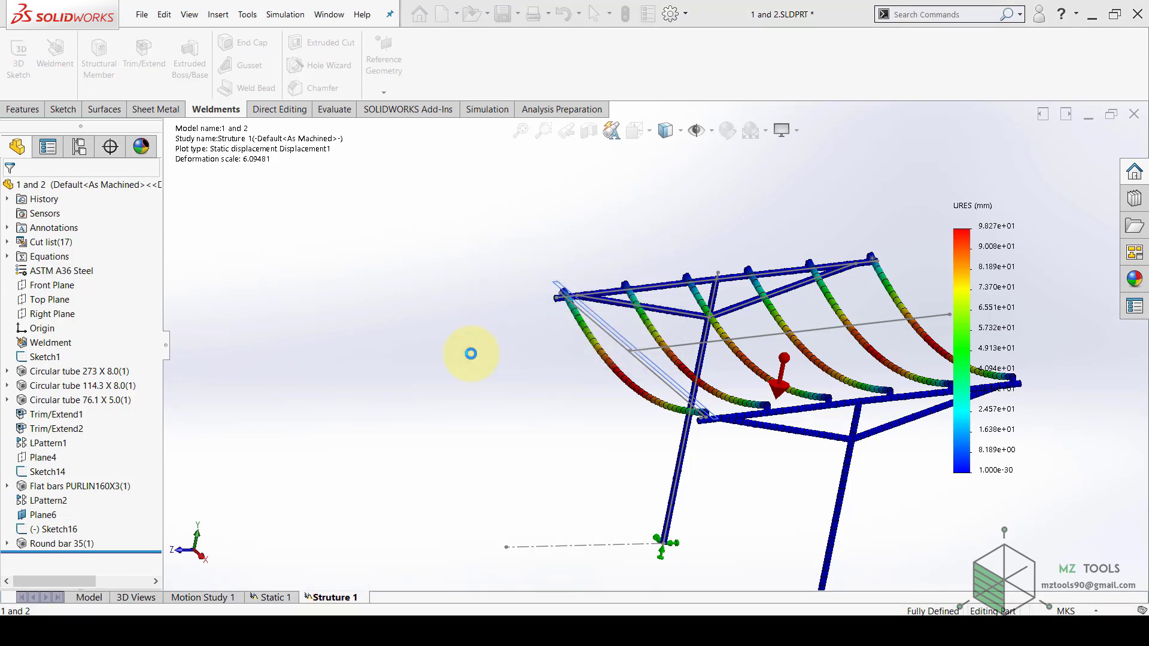
pyautogui.moveTo(513, 336); pyautogui.dragTo(513, 346, button='middle')
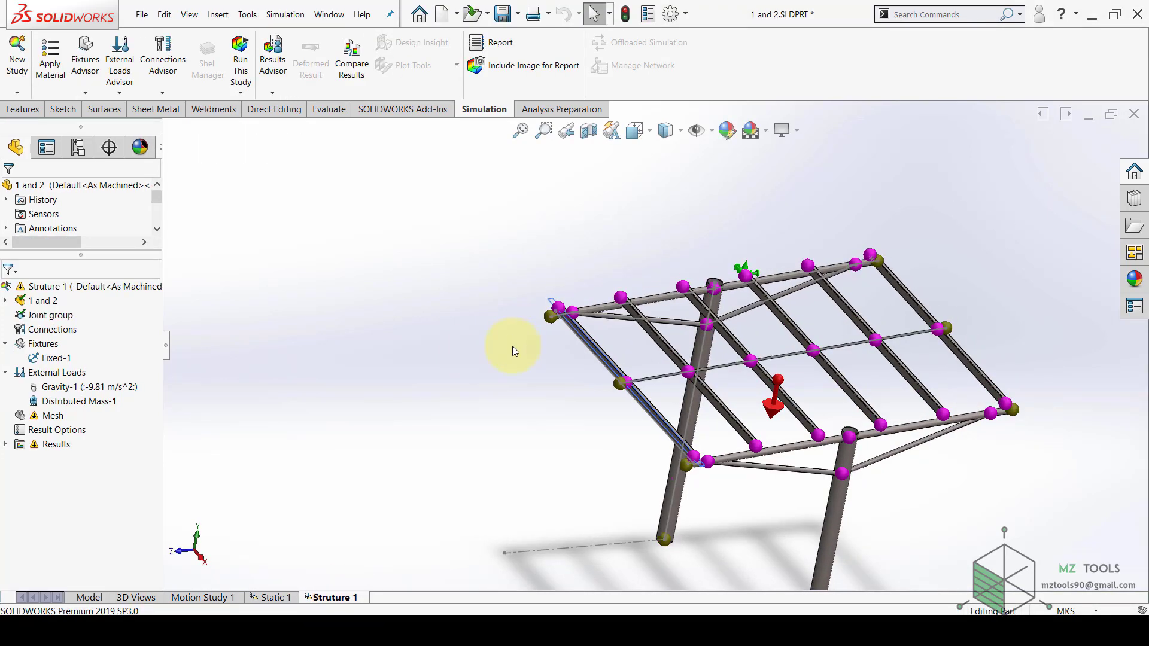
pyautogui.scroll(-5, 655, 382)
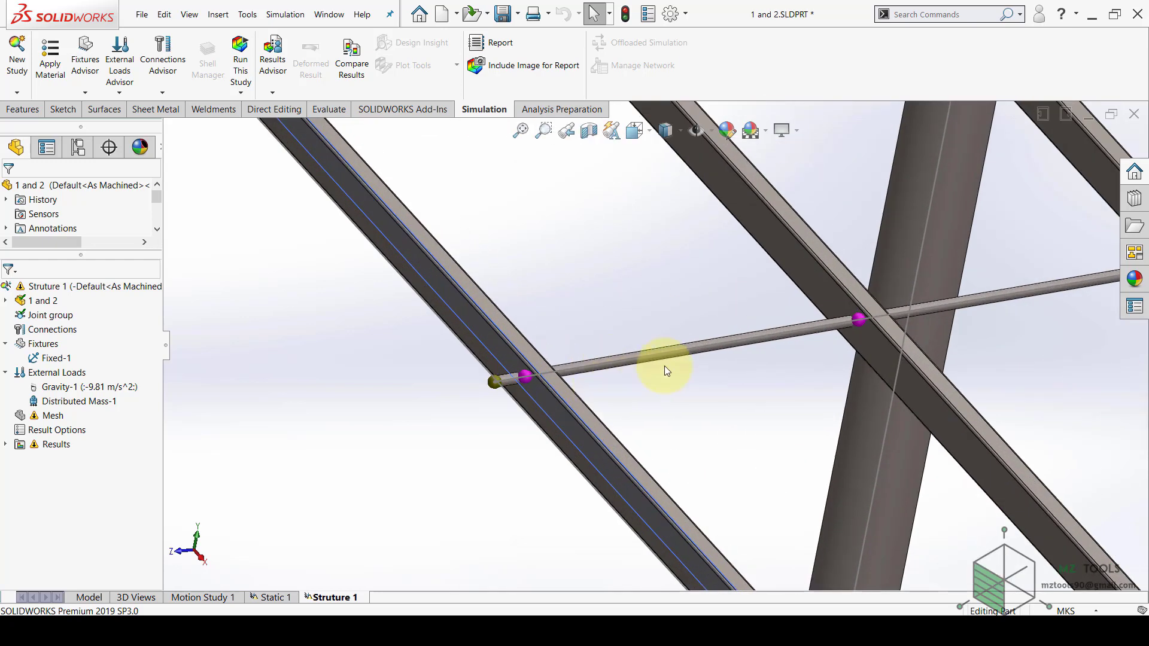
pyautogui.scroll(-3, 854, 329)
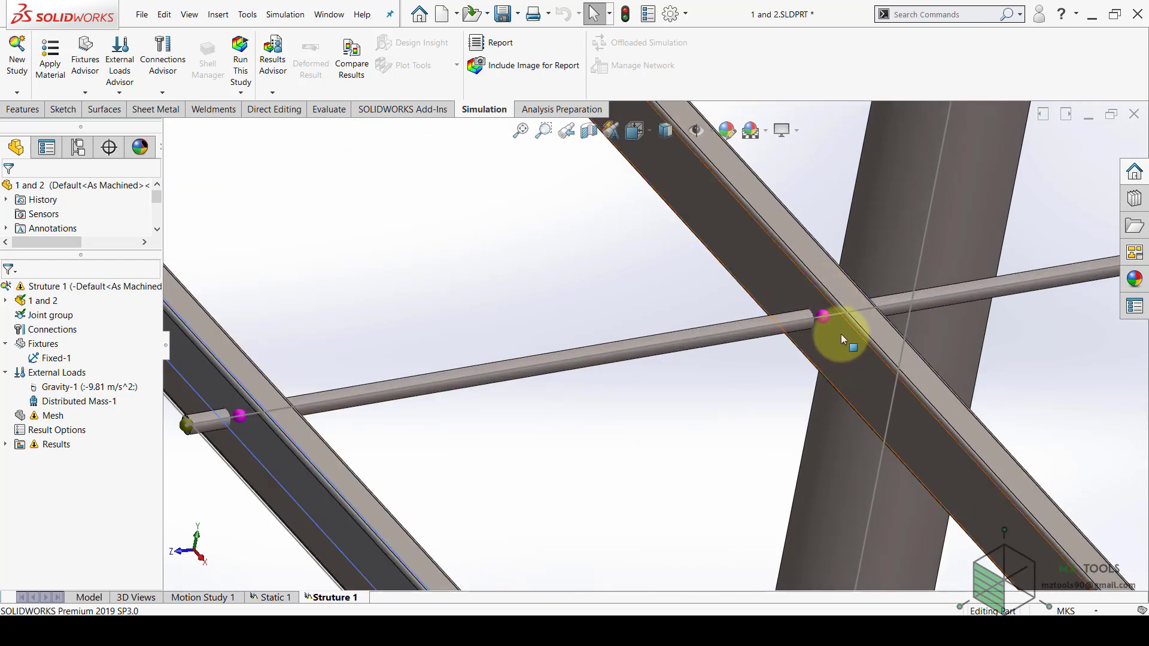
pyautogui.moveTo(836, 338)
pyautogui.mouseDown(button='middle')
pyautogui.moveTo(811, 336)
pyautogui.moveTo(817, 288)
pyautogui.moveTo(804, 327)
pyautogui.moveTo(829, 336)
pyautogui.mouseUp(button='middle')
pyautogui.scroll(3, 829, 331)
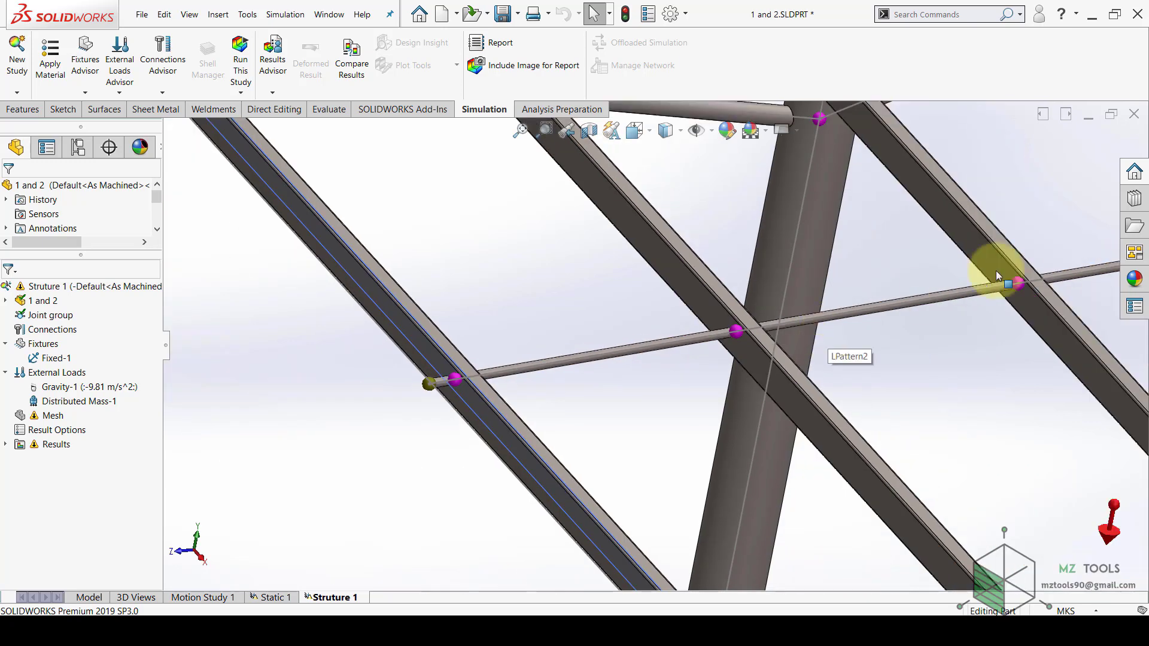
pyautogui.scroll(4, 667, 372)
pyautogui.scroll(3, 667, 371)
pyautogui.scroll(-10, 621, 367)
pyautogui.moveTo(586, 385); pyautogui.dragTo(561, 383, button='middle')
pyautogui.scroll(6, 549, 395)
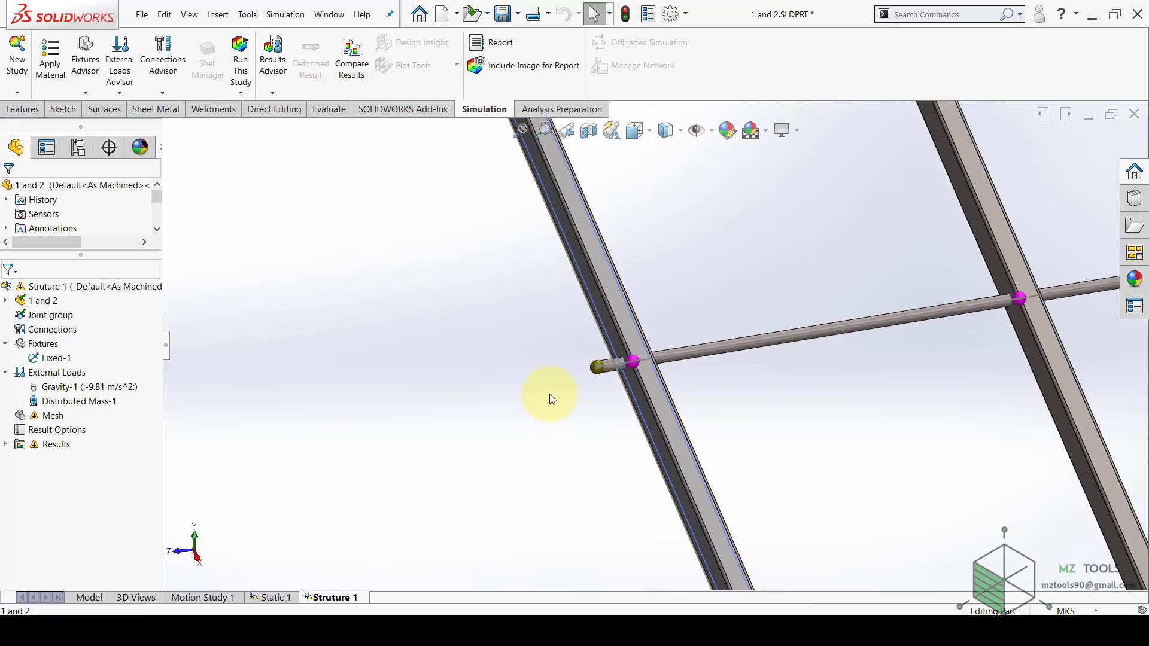
pyautogui.scroll(-4, 1057, 310)
pyautogui.scroll(-4, 608, 364)
pyautogui.moveTo(608, 364); pyautogui.dragTo(681, 372, button='middle')
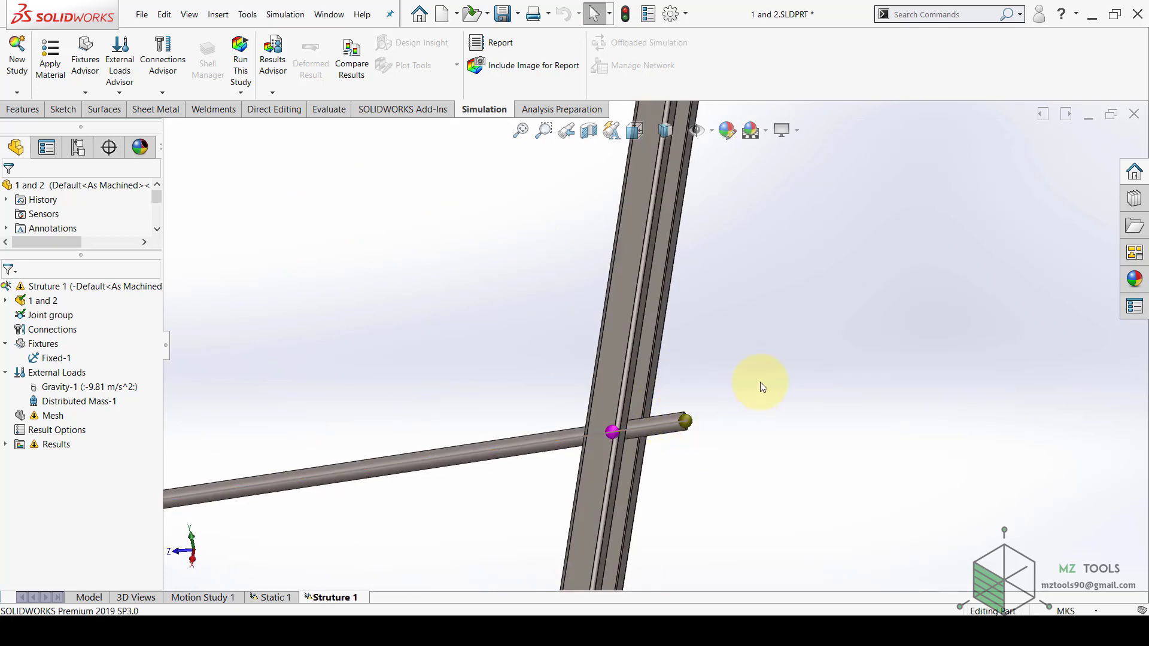
pyautogui.scroll(6, 760, 386)
pyautogui.moveTo(769, 385); pyautogui.dragTo(737, 383, button='middle')
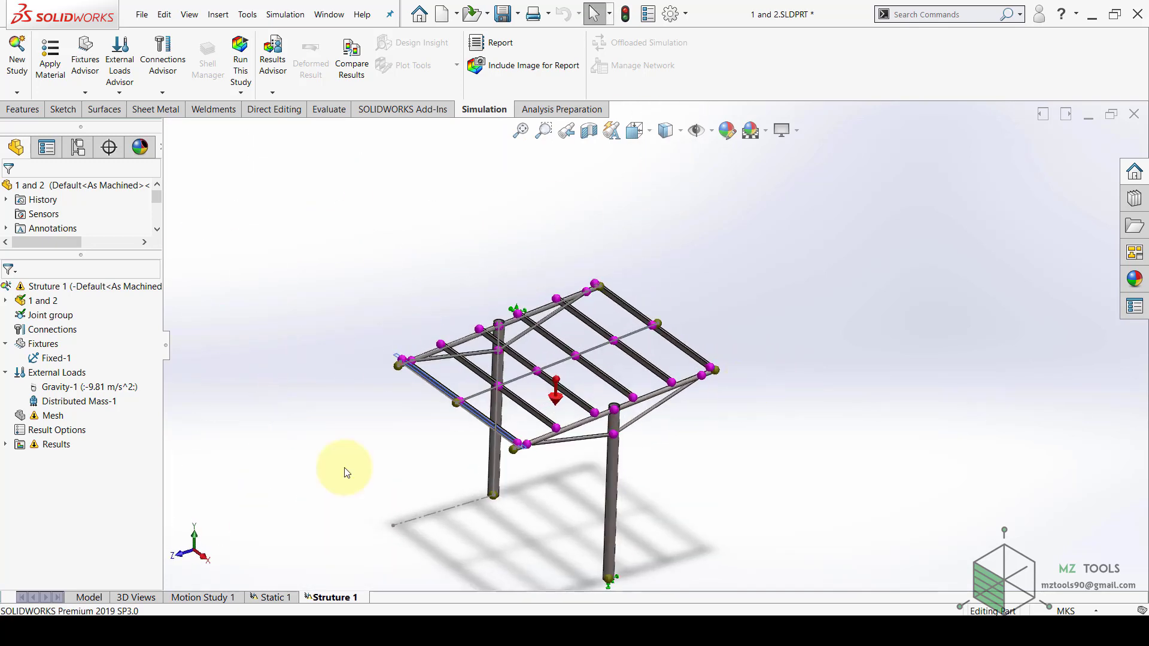
# Recreate the mesh of the Struture 1 study with the round bar included
pyautogui.rightClick(36, 421)
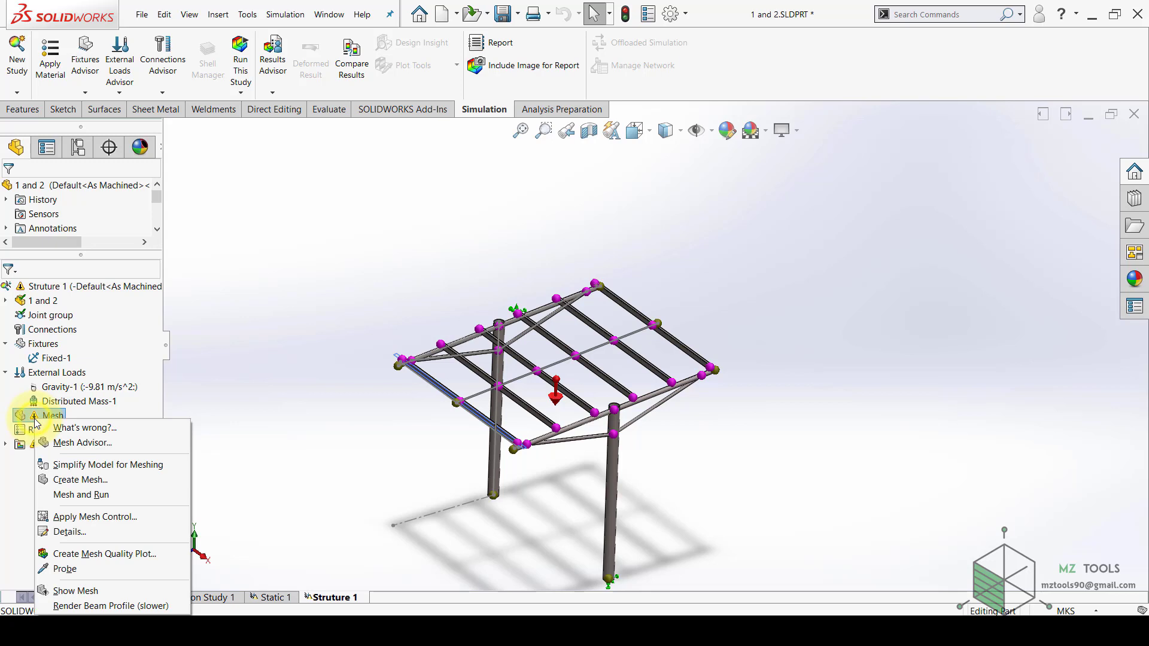
pyautogui.click(79, 482)
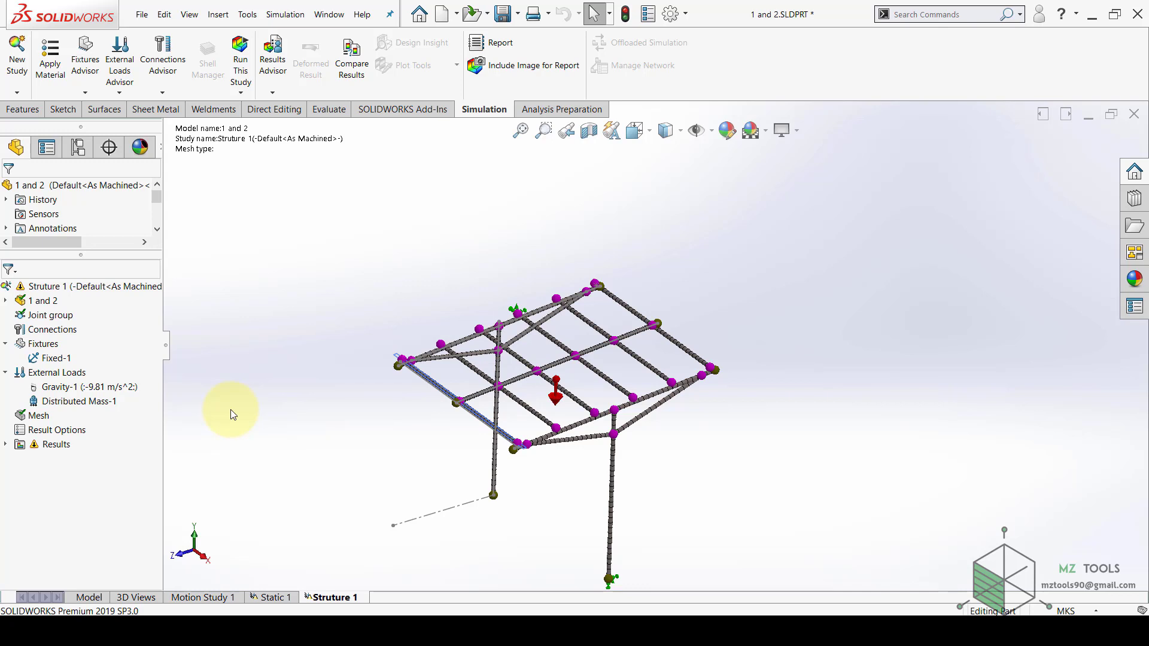
# Run the Struture 1 study and locate the maximum value on the stress plot of the frame
pyautogui.click(239, 53)
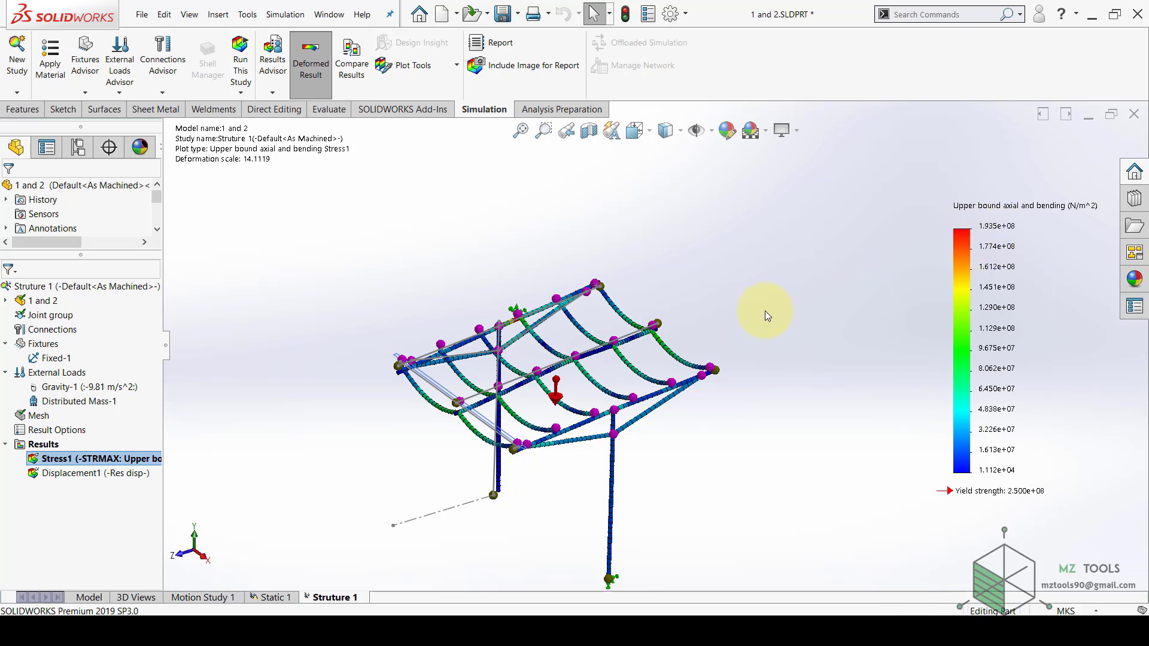
pyautogui.doubleClick(1005, 227)
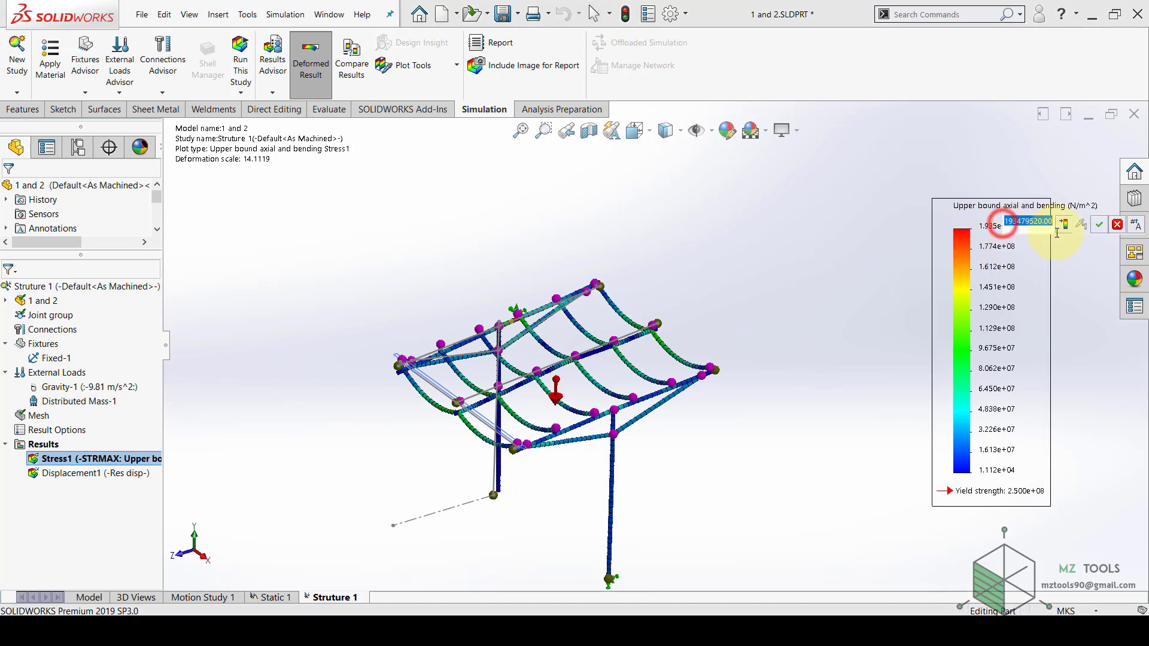
pyautogui.click(1136, 225)
pyautogui.scroll(-5, 514, 328)
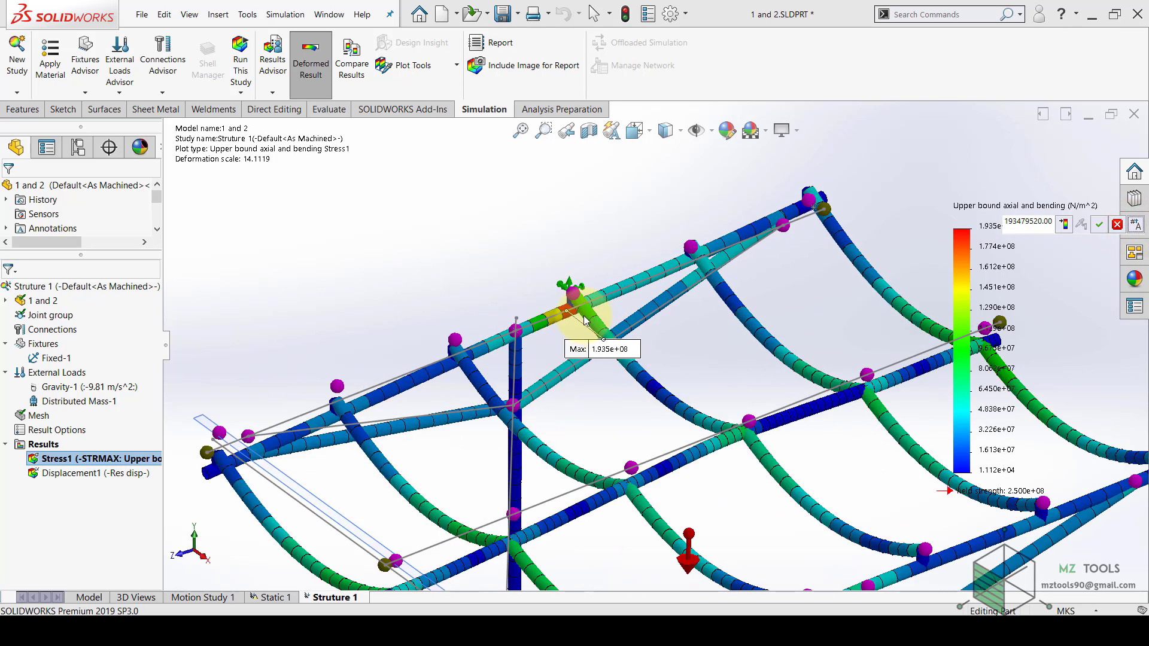
pyautogui.scroll(-6, 584, 320)
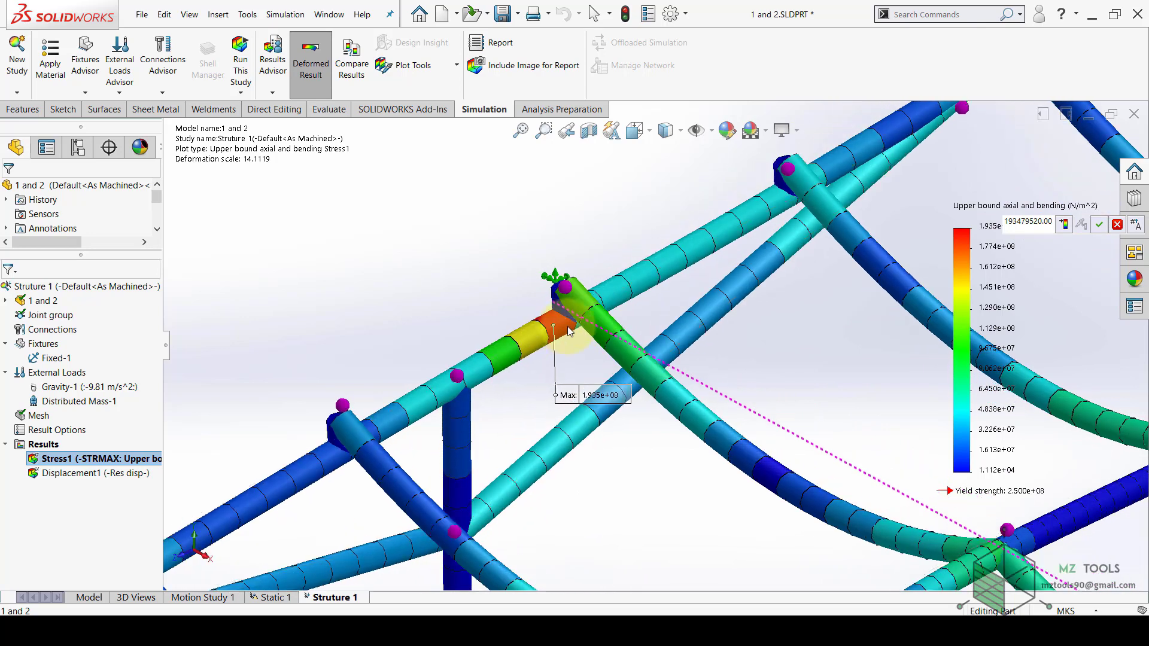
pyautogui.scroll(10, 568, 331)
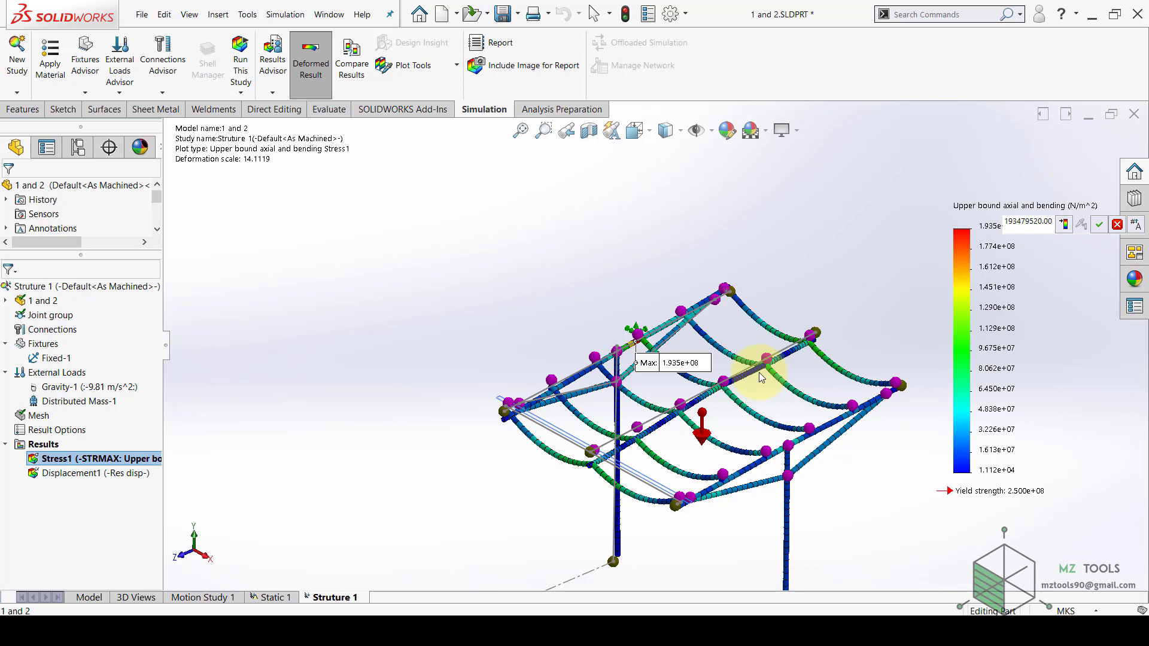
pyautogui.click(1101, 226)
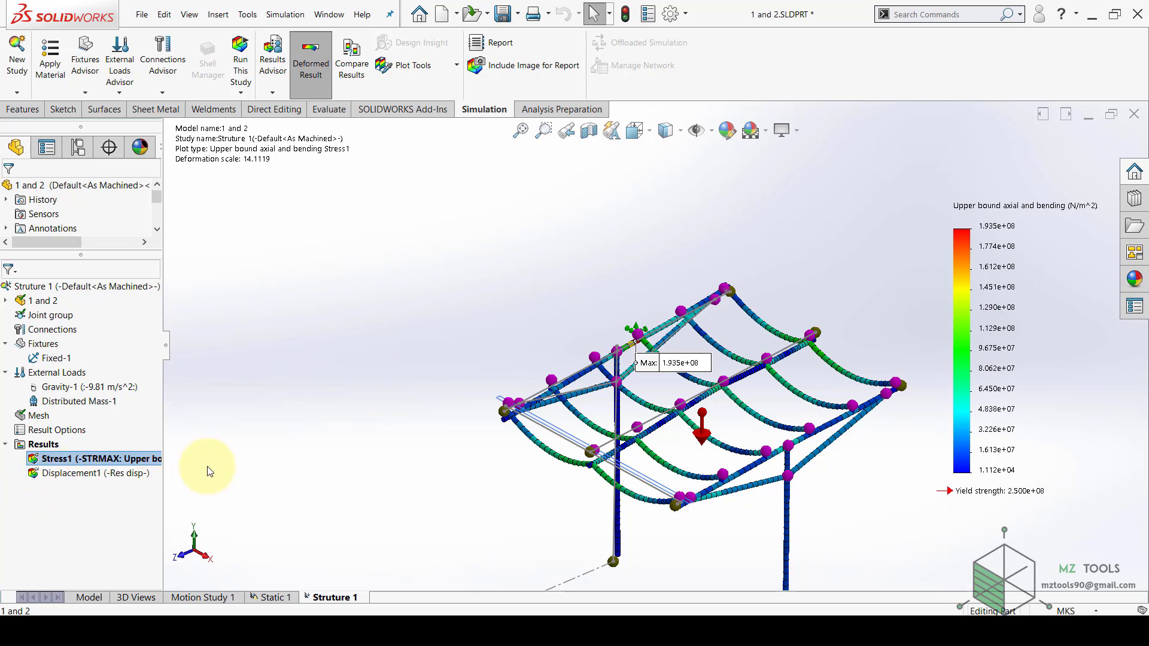
# Display the Displacement1 plot, then examine the C-shaped purlin ends in the solid model
pyautogui.doubleClick(70, 473)
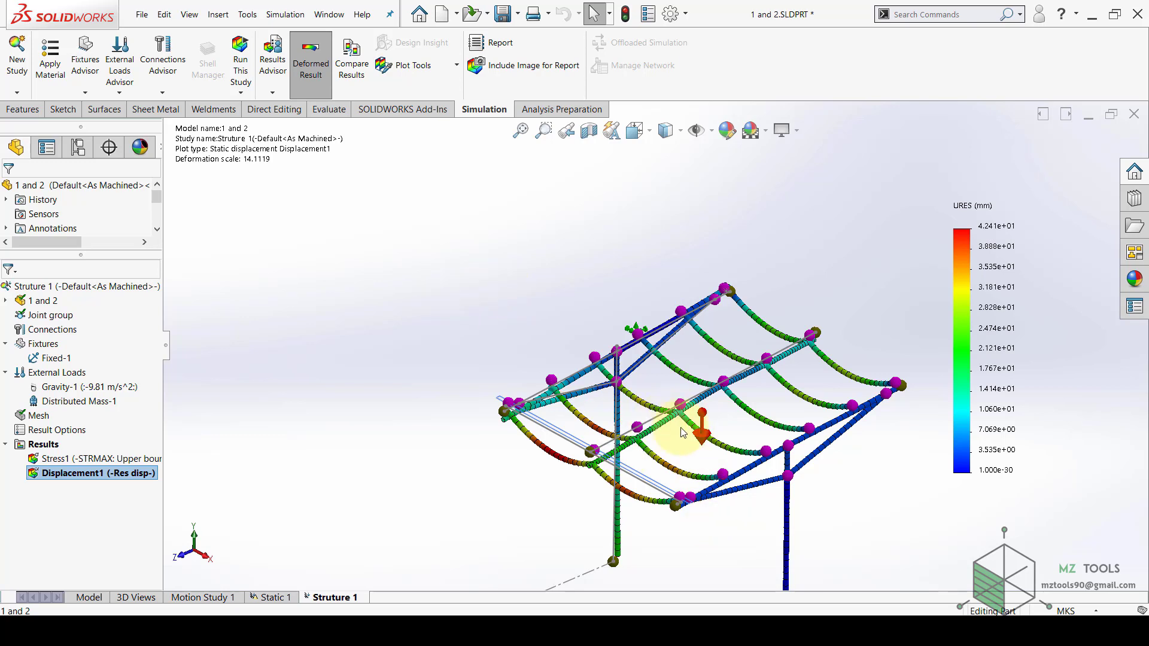
pyautogui.click(85, 598)
pyautogui.scroll(-4, 622, 383)
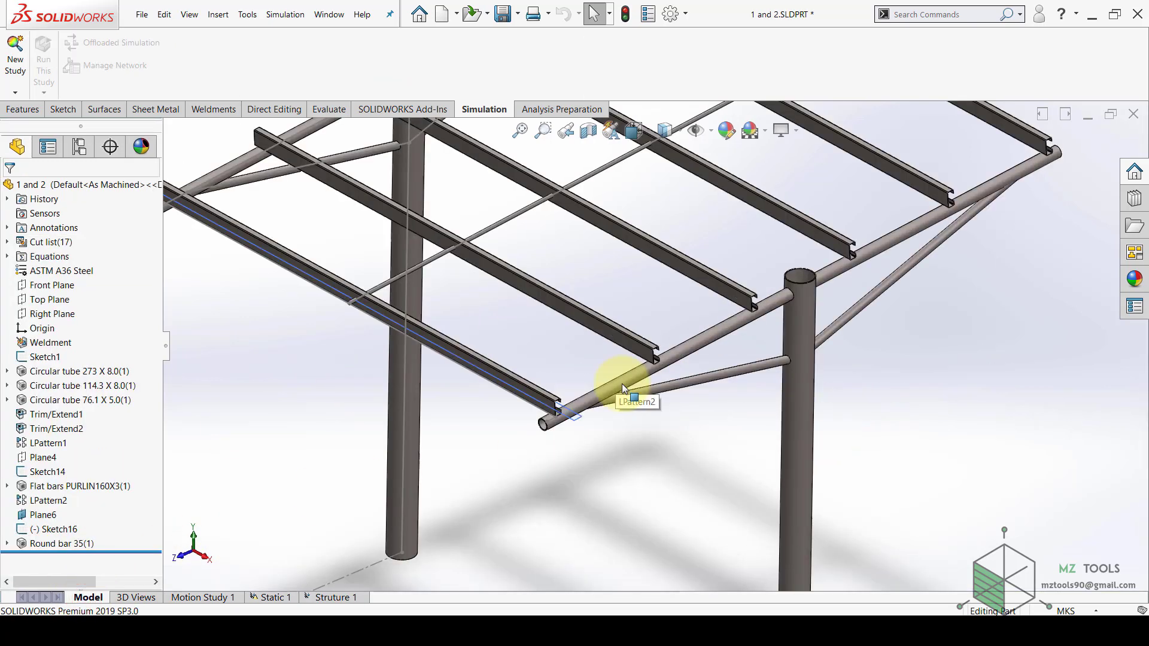
pyautogui.scroll(6, 624, 380)
pyautogui.scroll(-3, 663, 279)
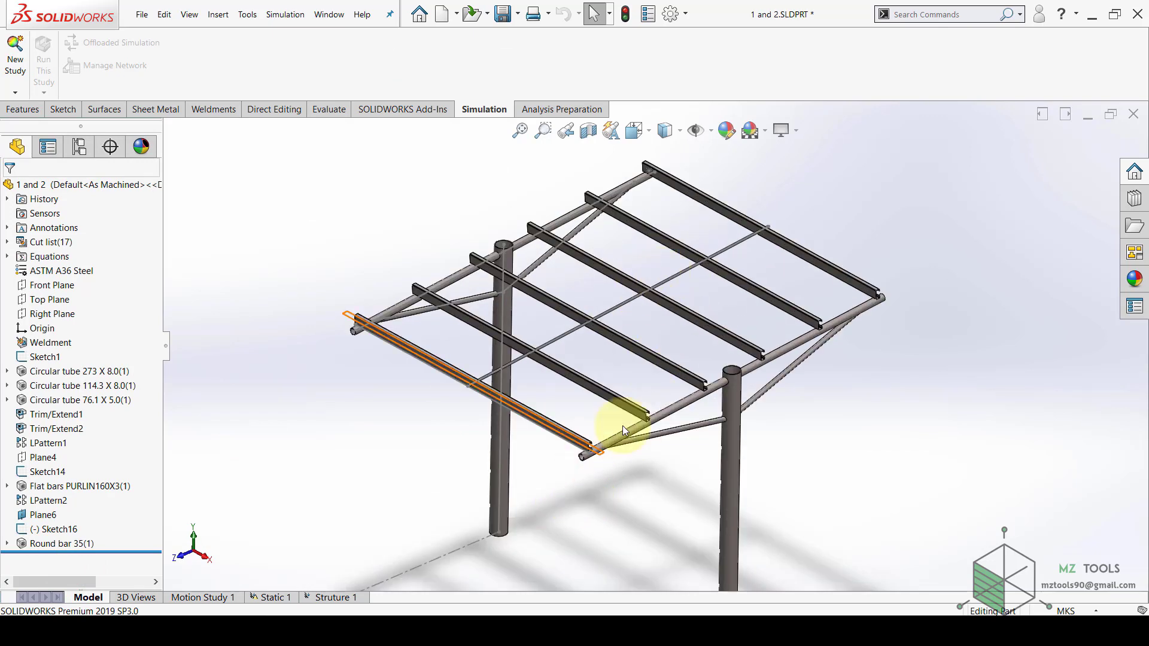
pyautogui.scroll(-5, 648, 402)
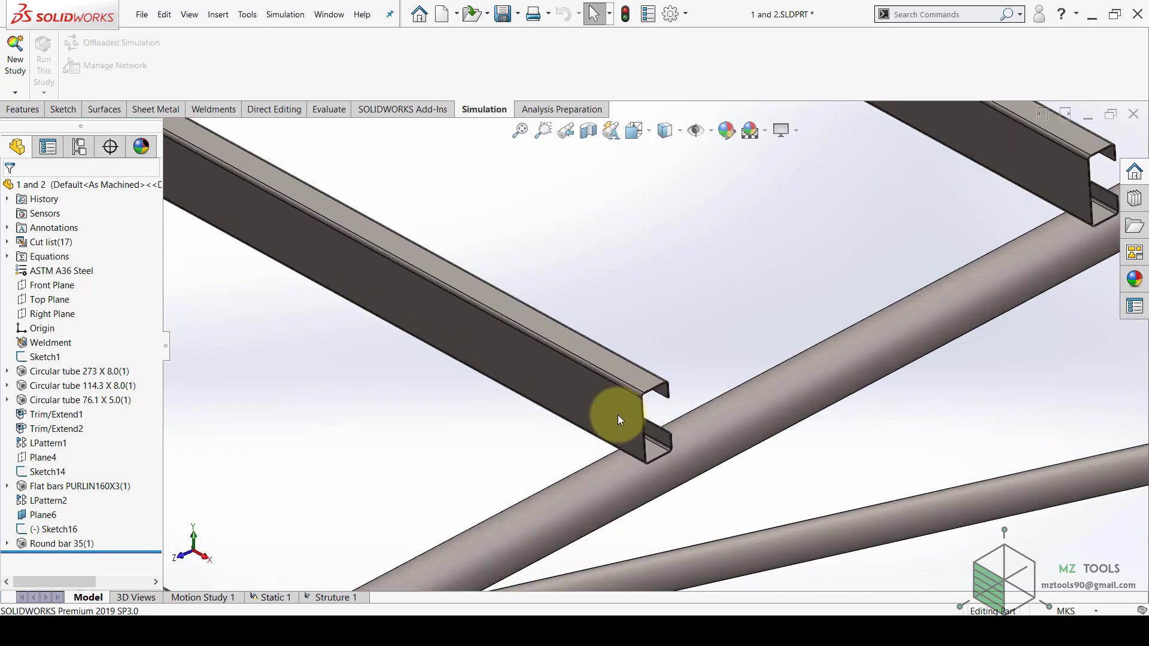
pyautogui.scroll(3, 618, 415)
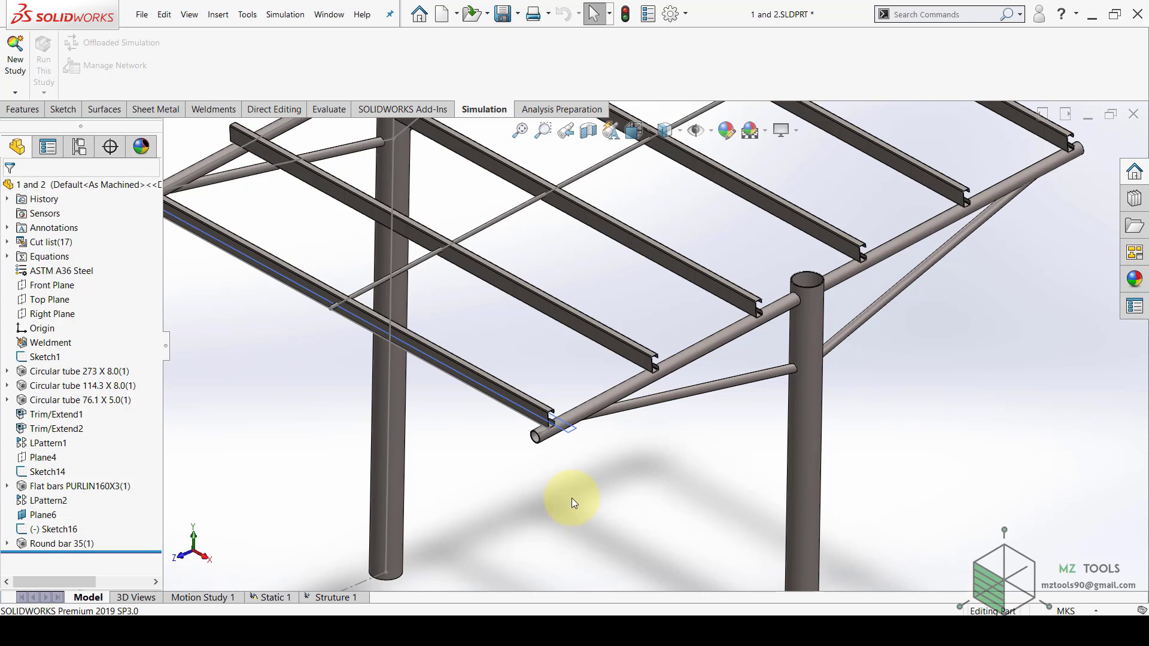
# Start opening a file and browse to Local Disk (C:)
pyautogui.click(476, 17)
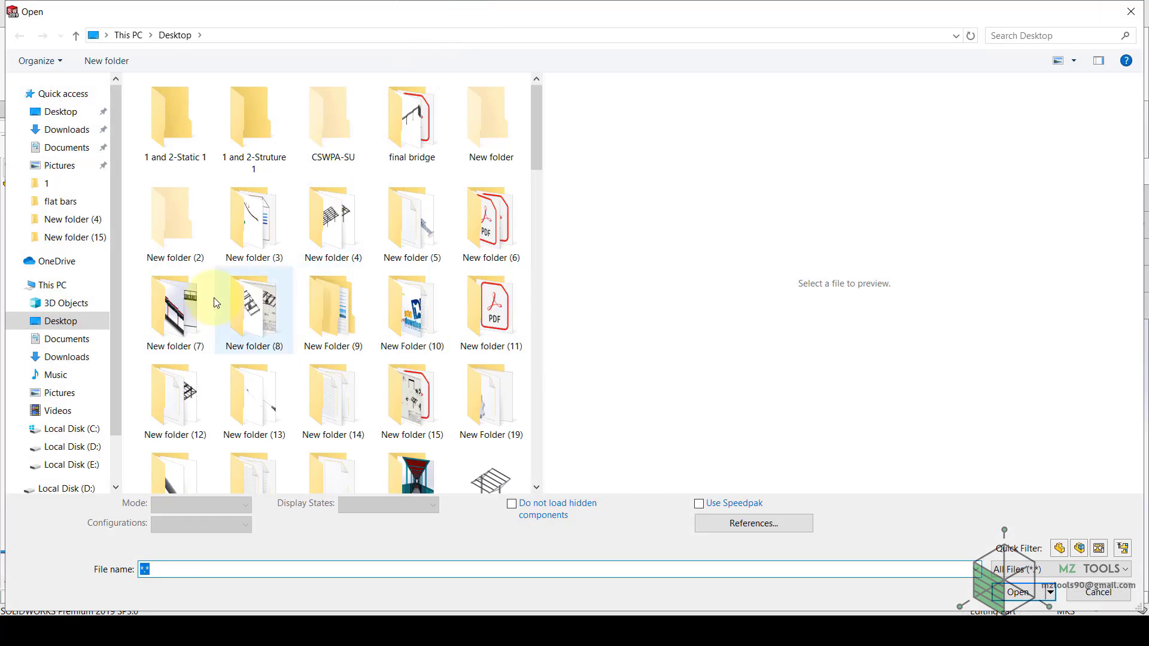
pyautogui.click(51, 286)
pyautogui.doubleClick(273, 303)
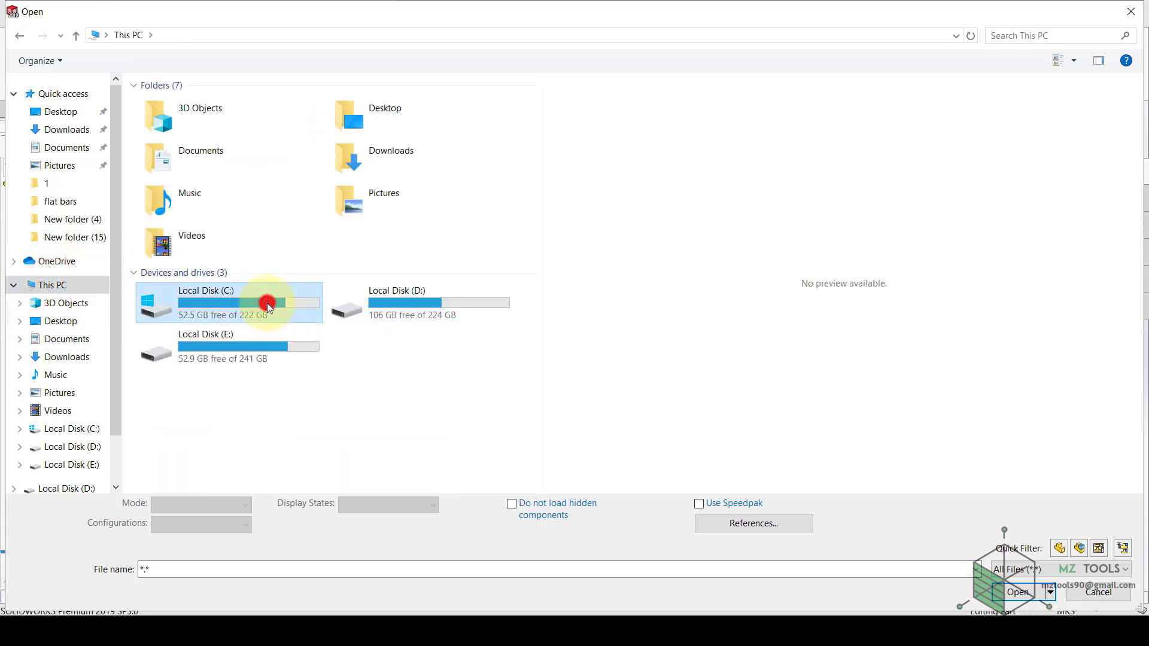
pyautogui.click(225, 284)
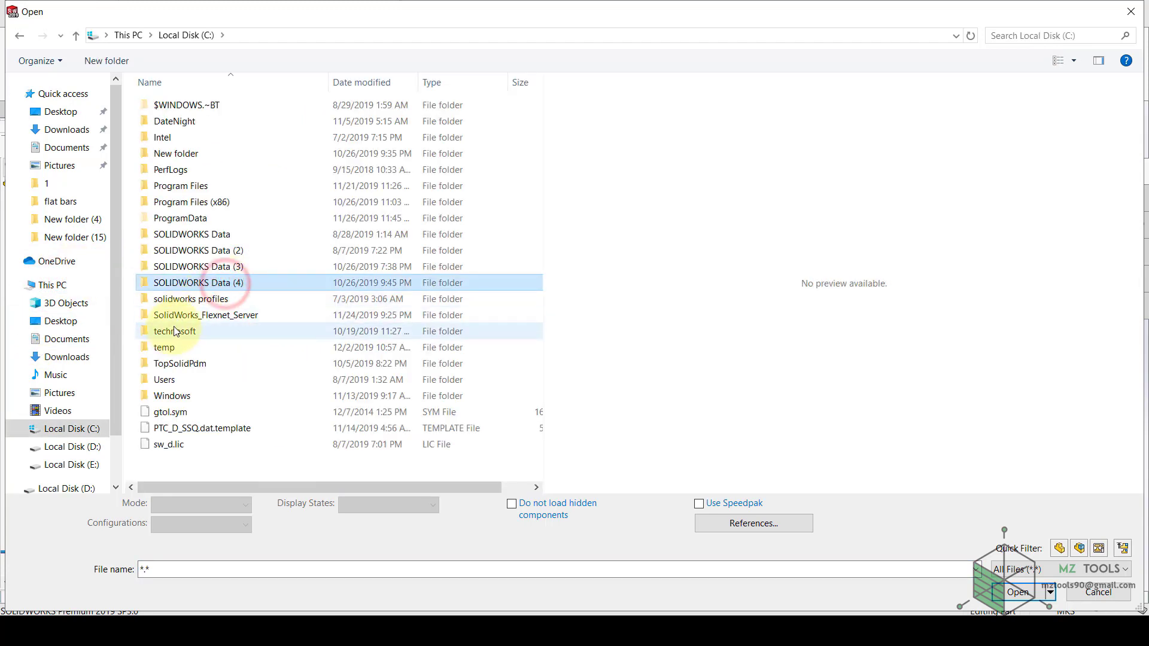
pyautogui.doubleClick(178, 309)
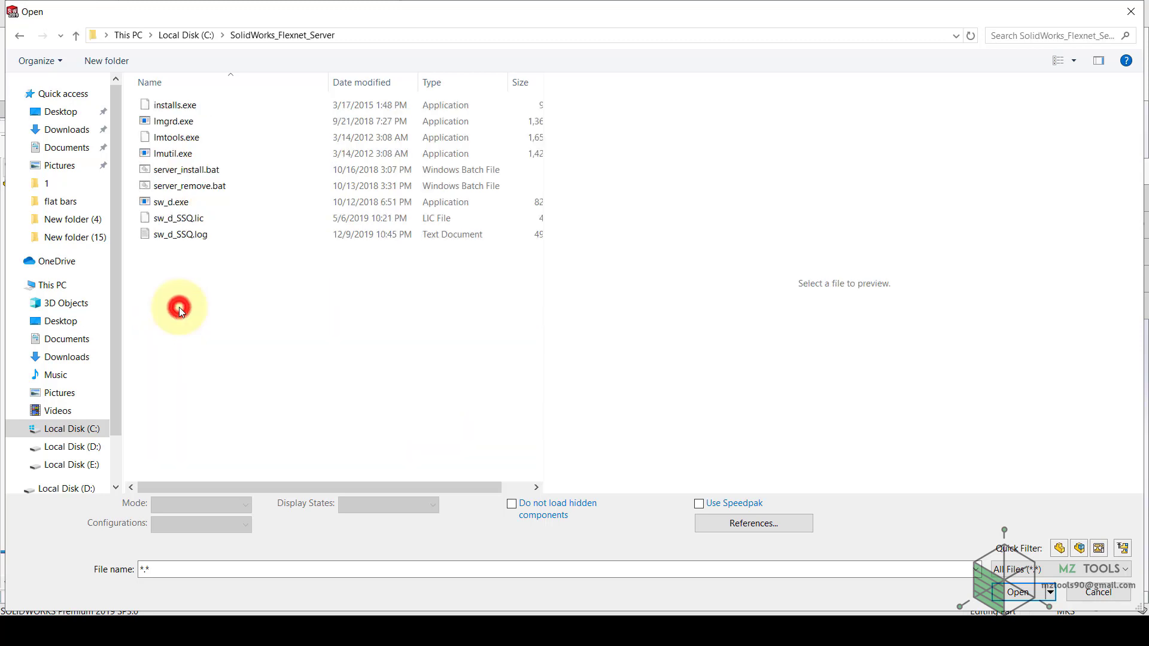
pyautogui.click(19, 35)
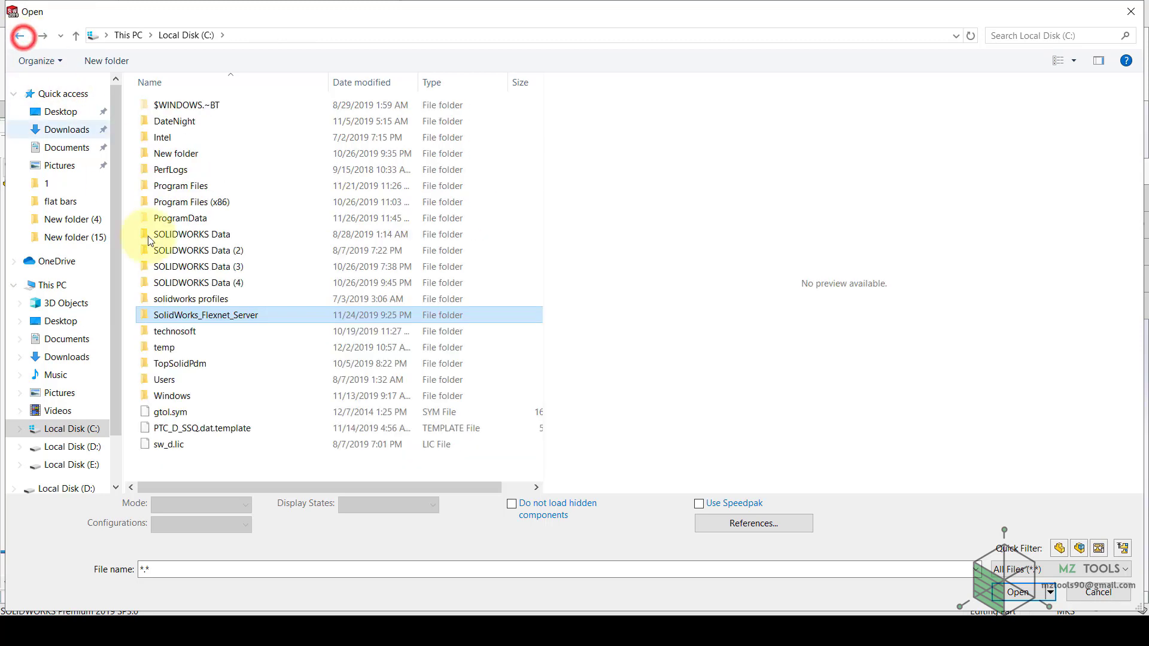
# Open the profile Purlin160X3.SLDLFP from the flat bars folder inside solidworks profiles\customized\customized
pyautogui.doubleClick(188, 299)
pyautogui.doubleClick(182, 154)
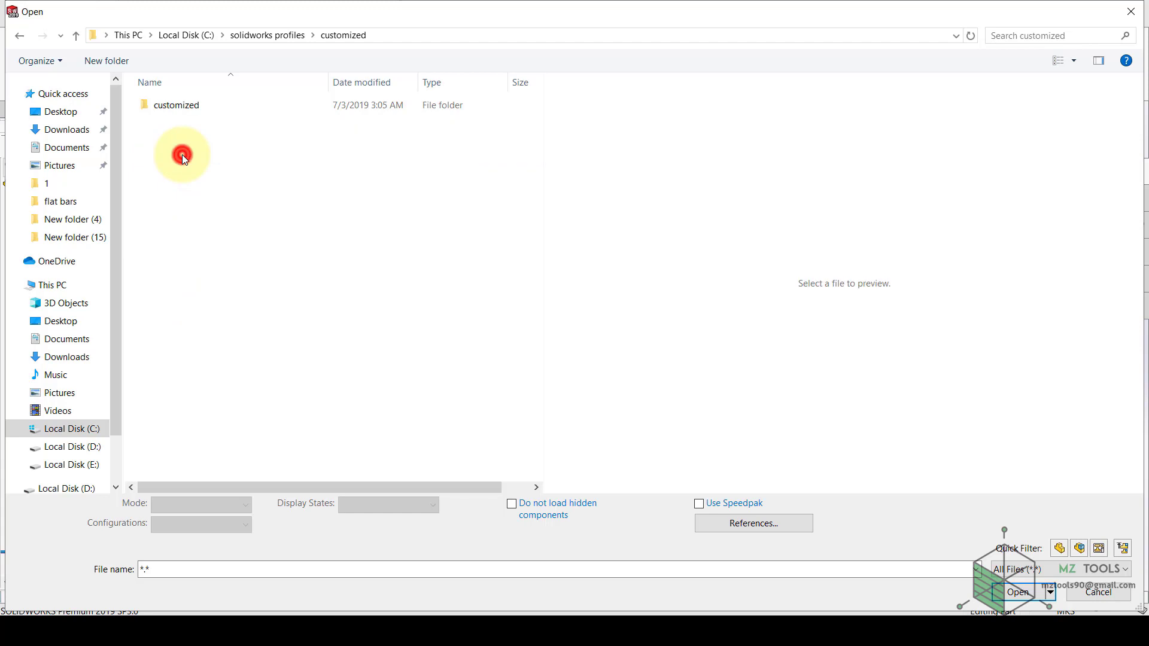
pyautogui.doubleClick(177, 105)
pyautogui.doubleClick(177, 100)
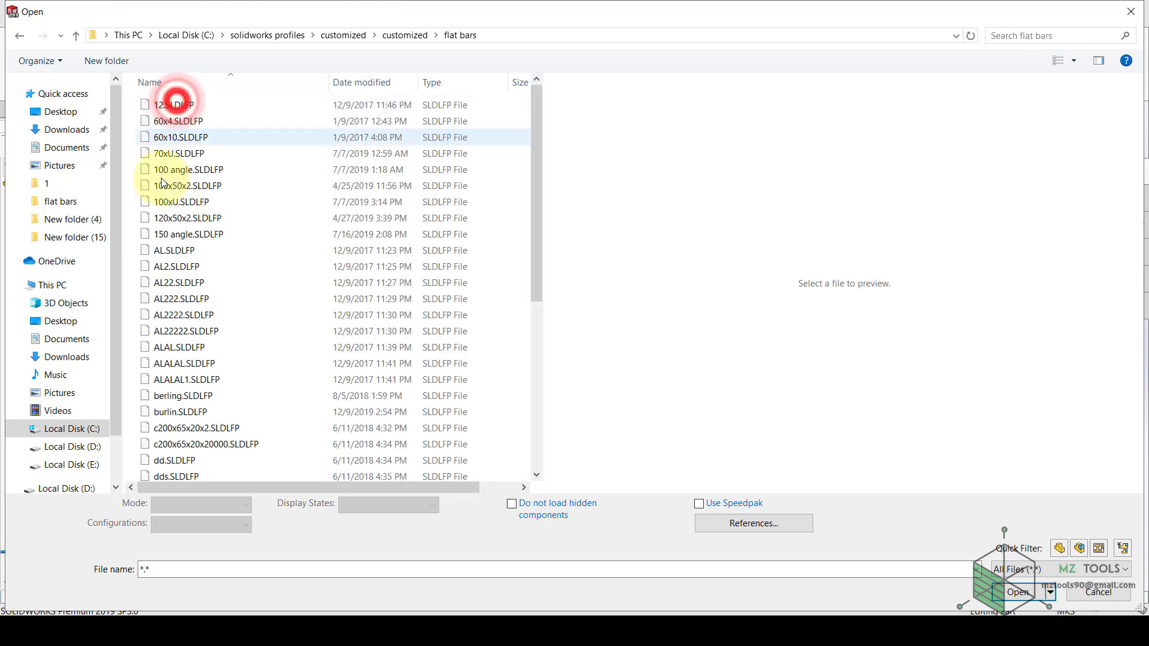
pyautogui.scroll(-5, 195, 299)
pyautogui.click(185, 361)
pyautogui.press('p')
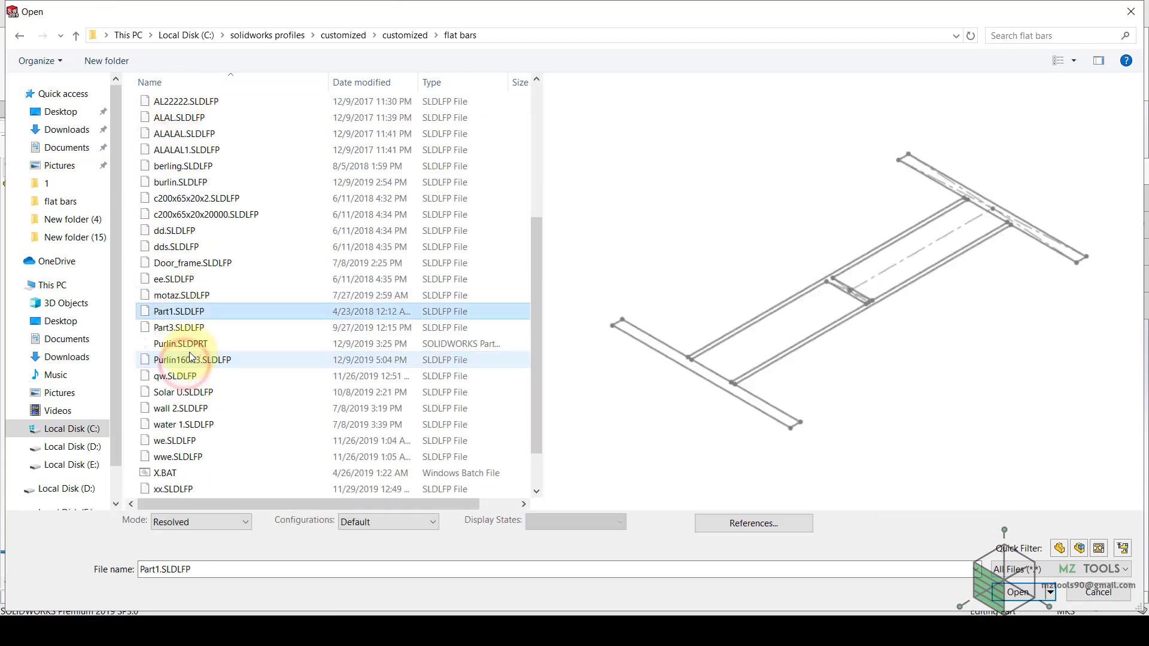
pyautogui.click(193, 326)
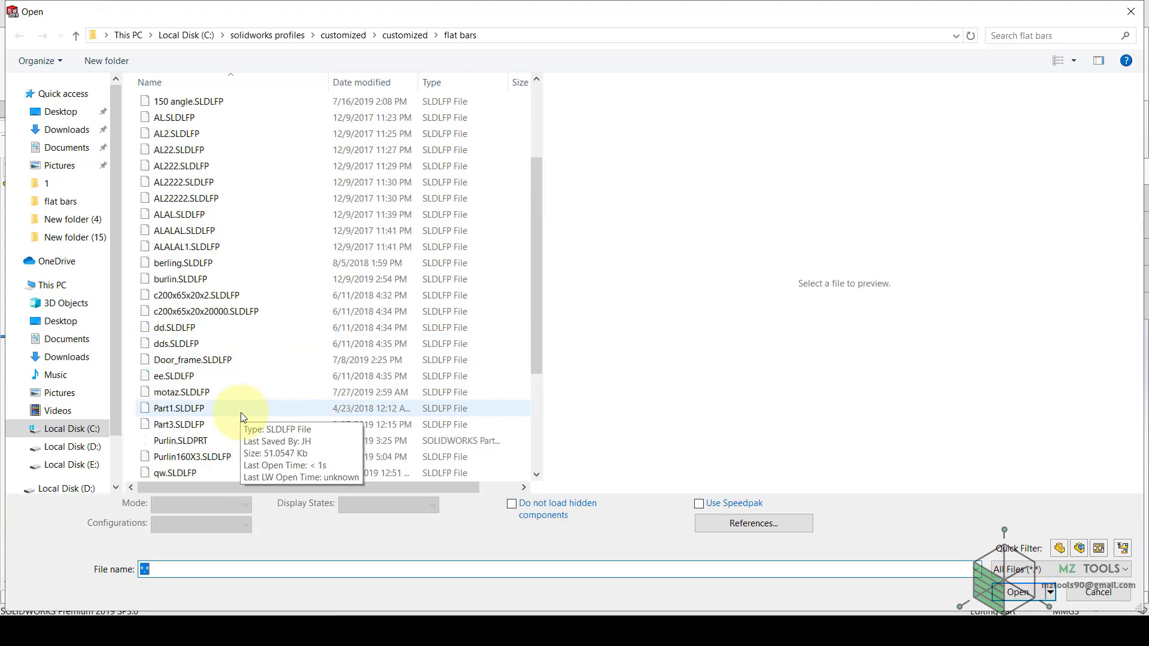
pyautogui.doubleClick(219, 455)
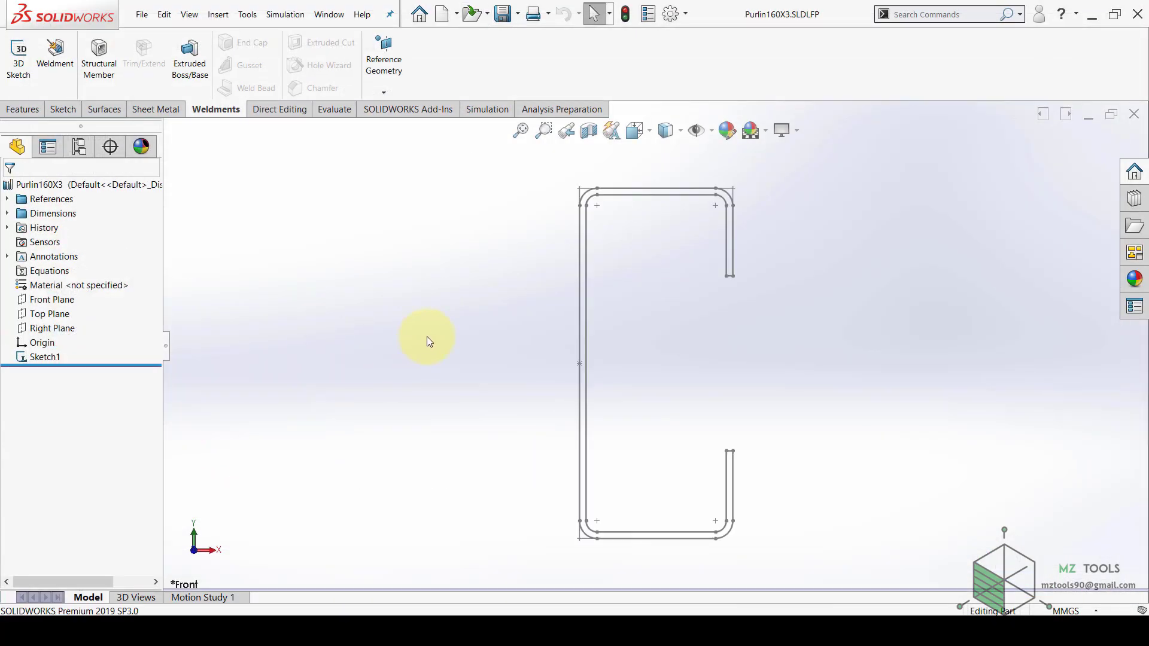
# Edit the purlin profile's sketch and set the section's wall thickness to 4 mm
pyautogui.click(50, 357)
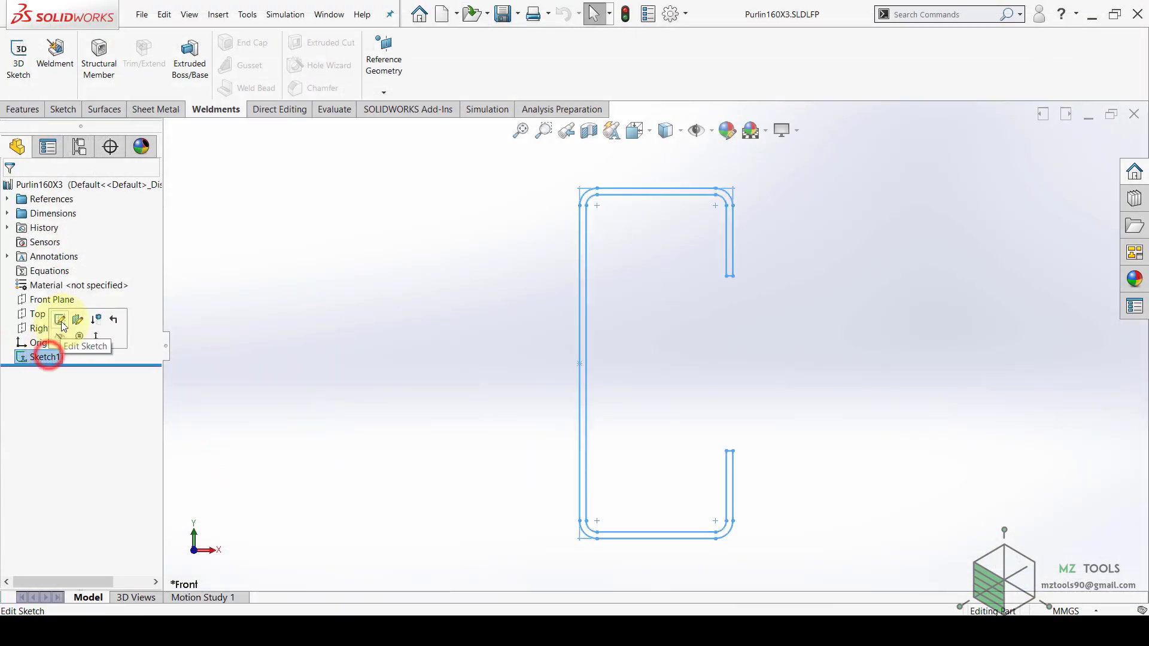
pyautogui.click(58, 315)
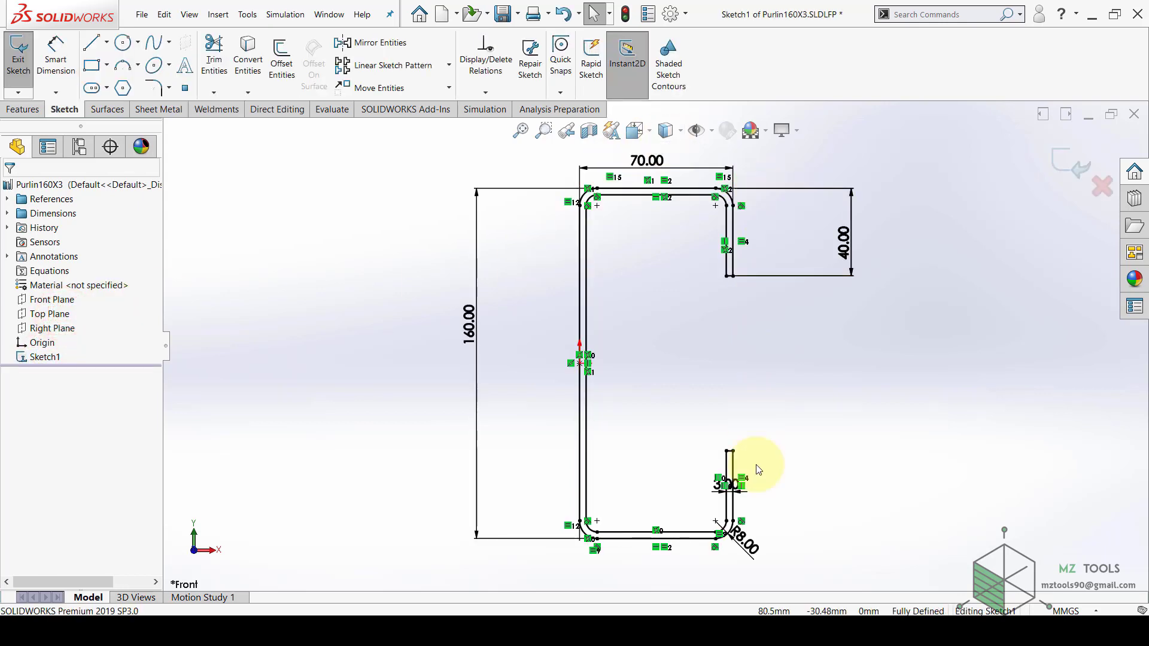
pyautogui.scroll(-5, 757, 494)
pyautogui.moveTo(612, 409); pyautogui.dragTo(462, 388)
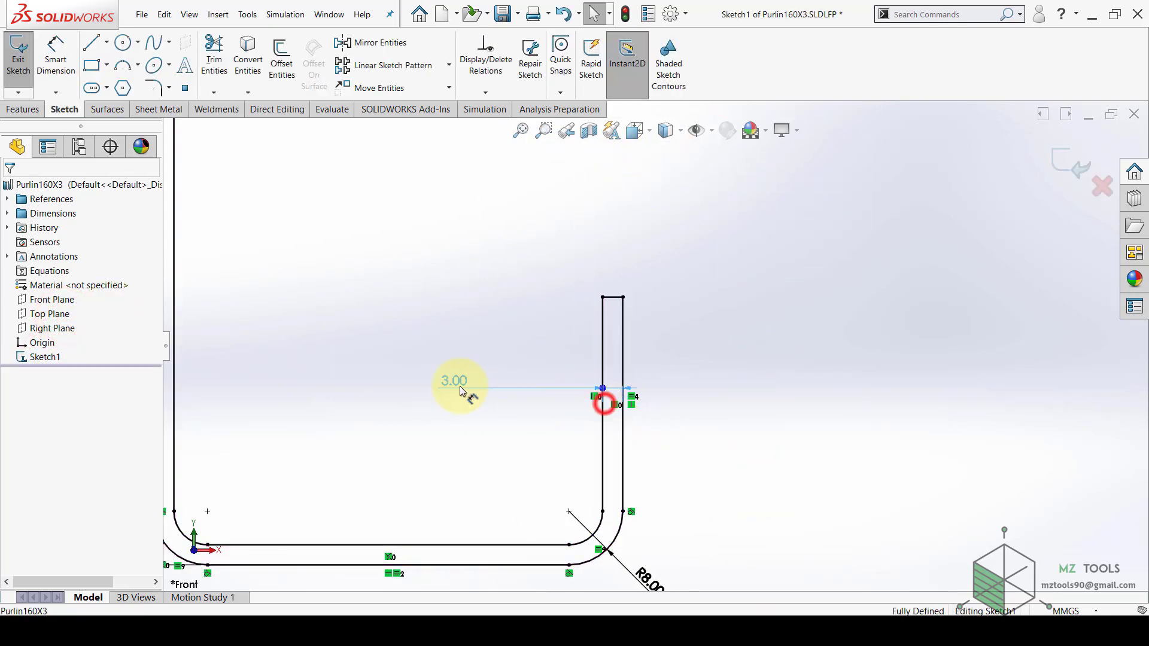
pyautogui.doubleClick(463, 378)
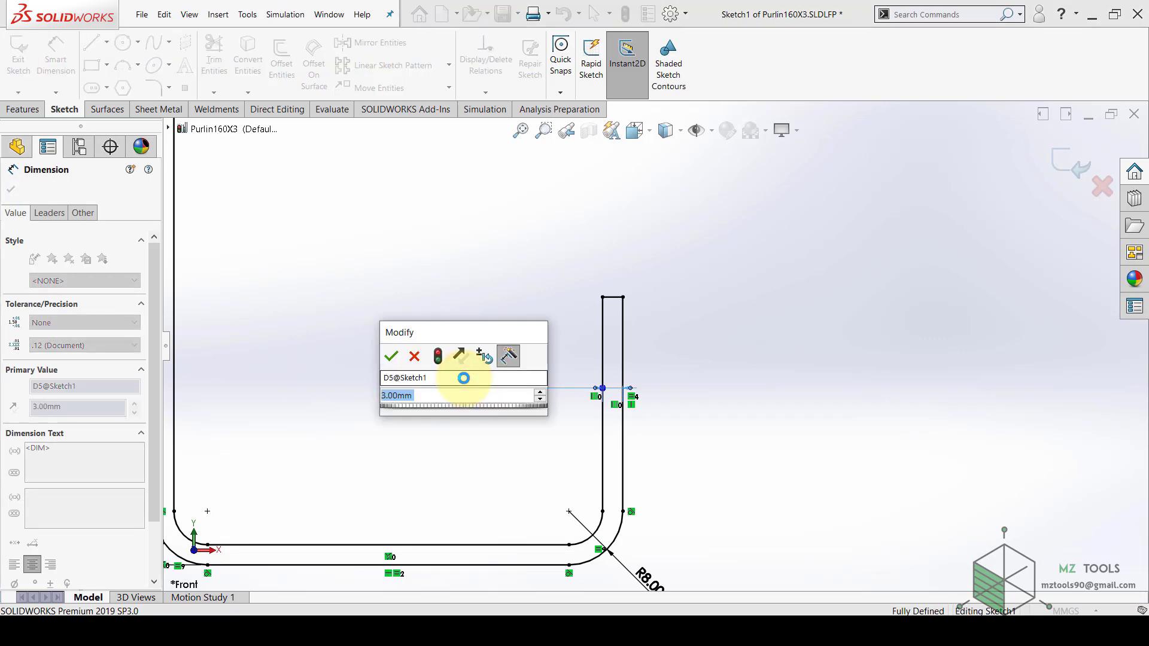
pyautogui.write('4')
pyautogui.press('Return')
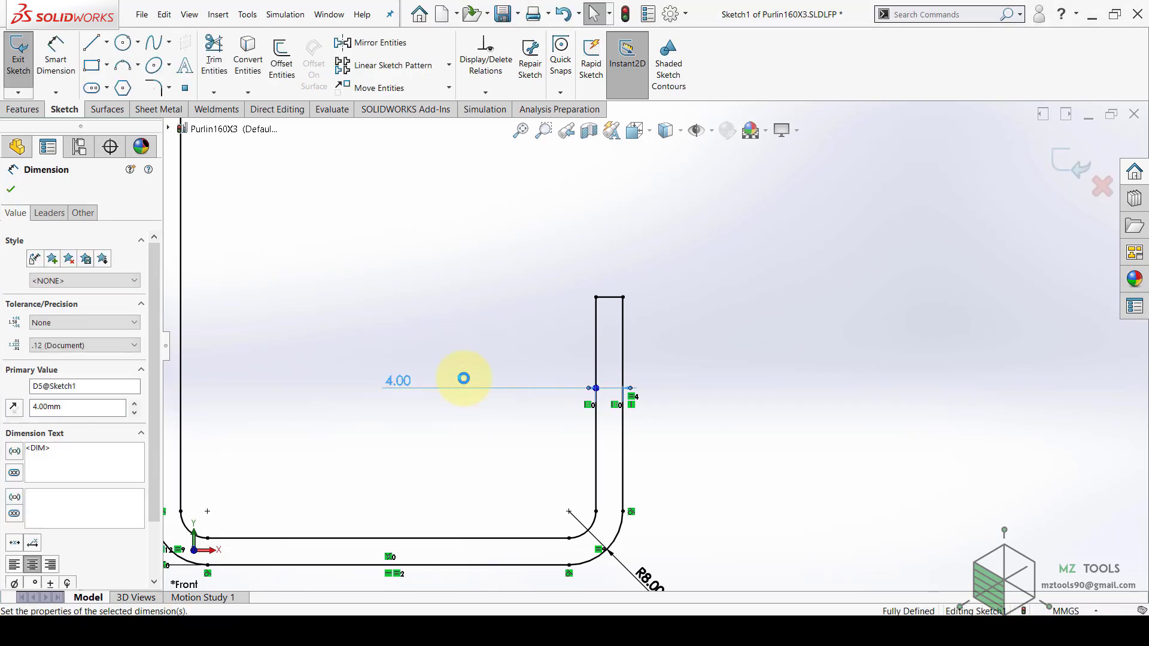
# Exit the profile sketch, then save and close the Purlin160X3 library profile
pyautogui.scroll(5, 828, 319)
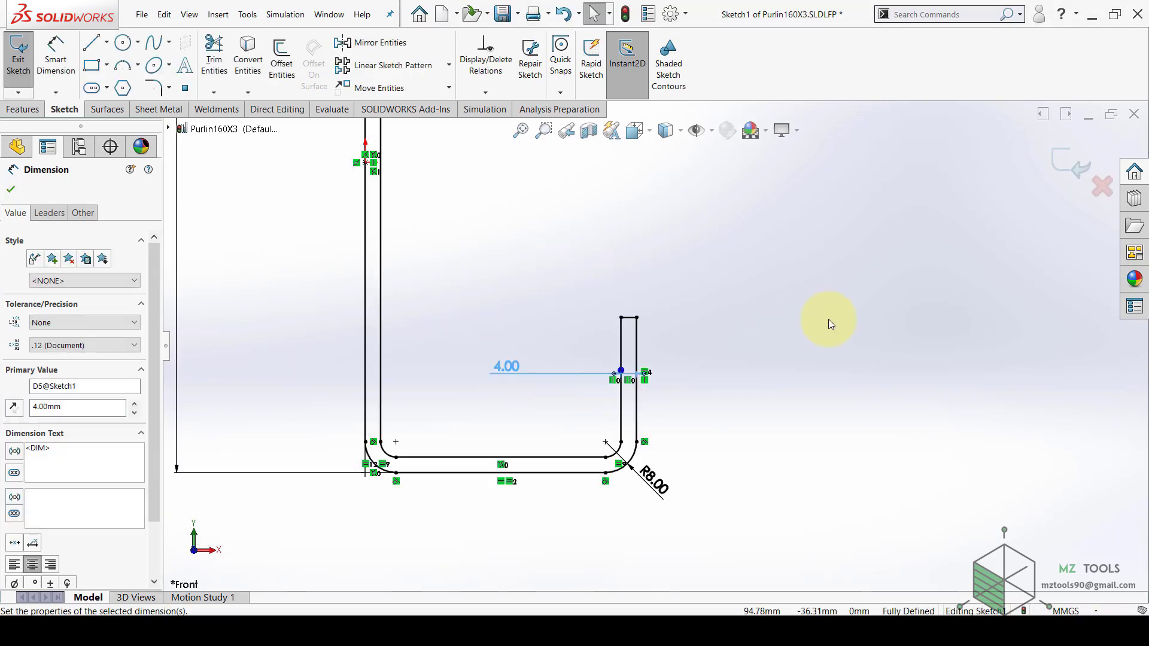
pyautogui.click(1066, 161)
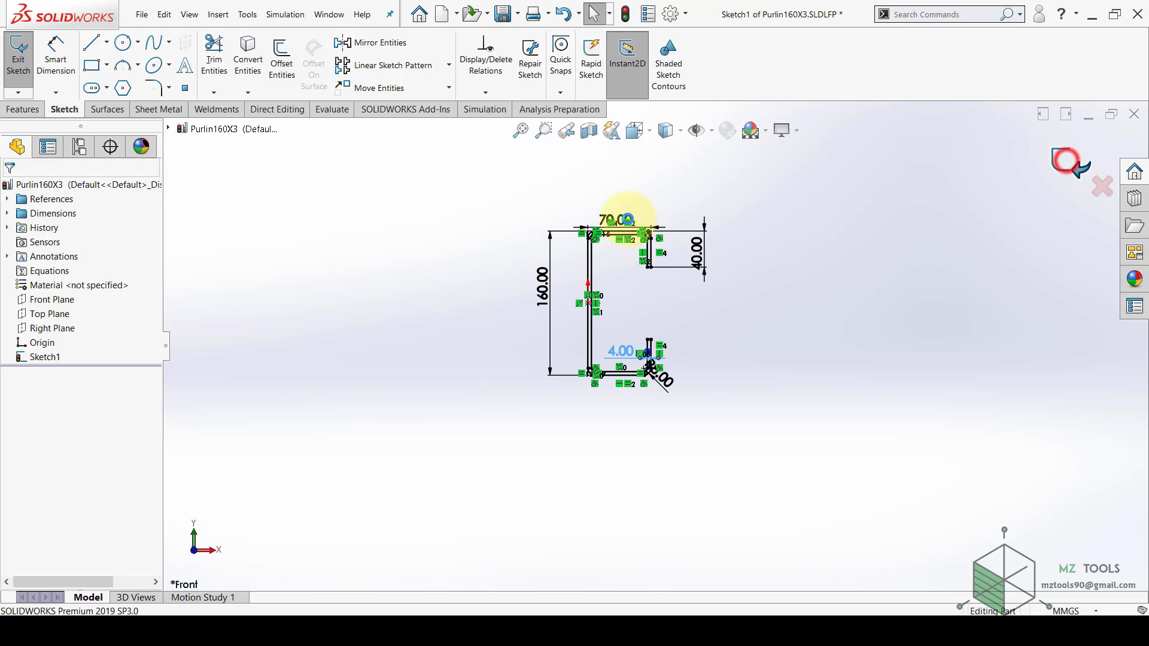
pyautogui.click(501, 14)
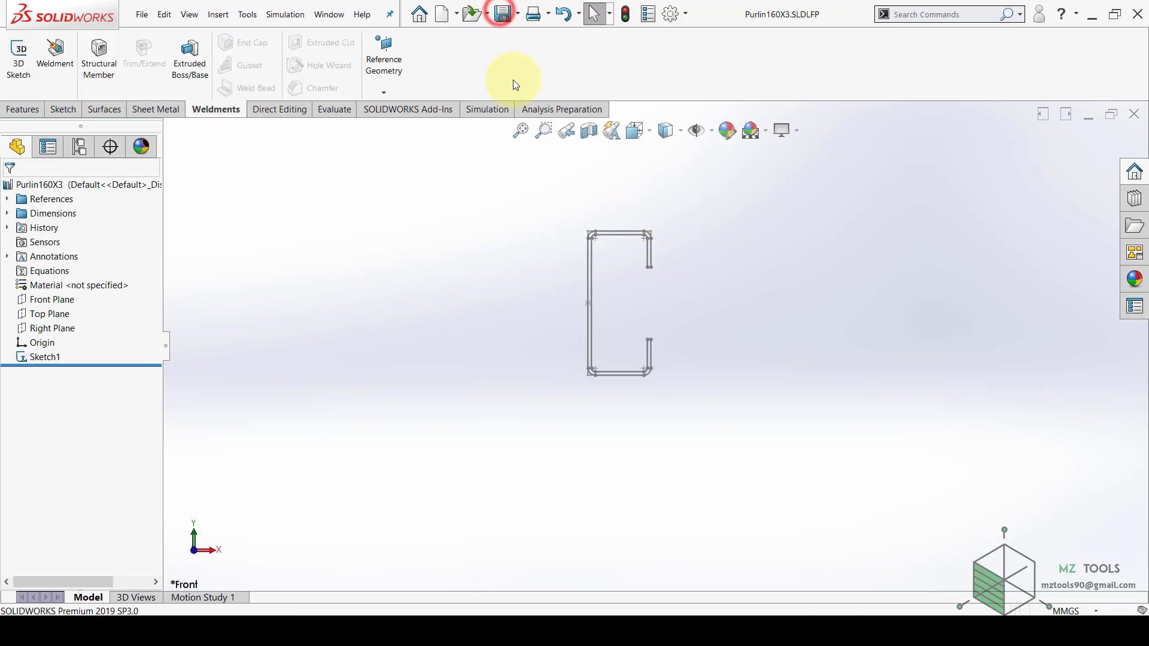
pyautogui.click(1139, 116)
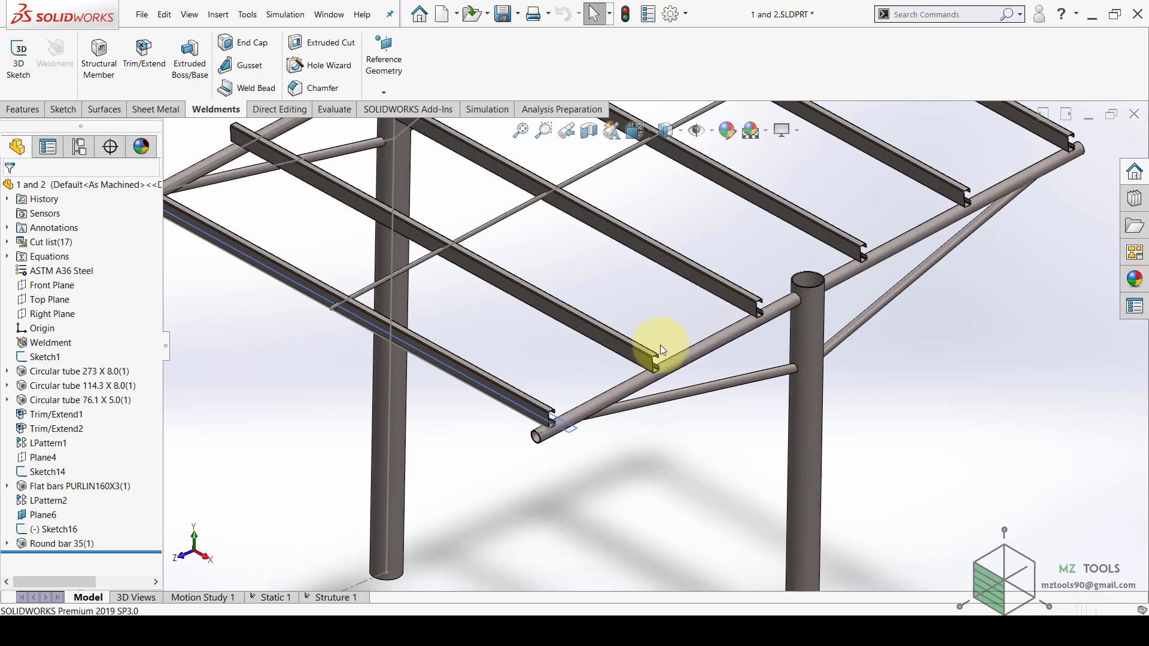
# Measure the wall thickness at the end of a purlin's lip in the frame model
pyautogui.click(340, 110)
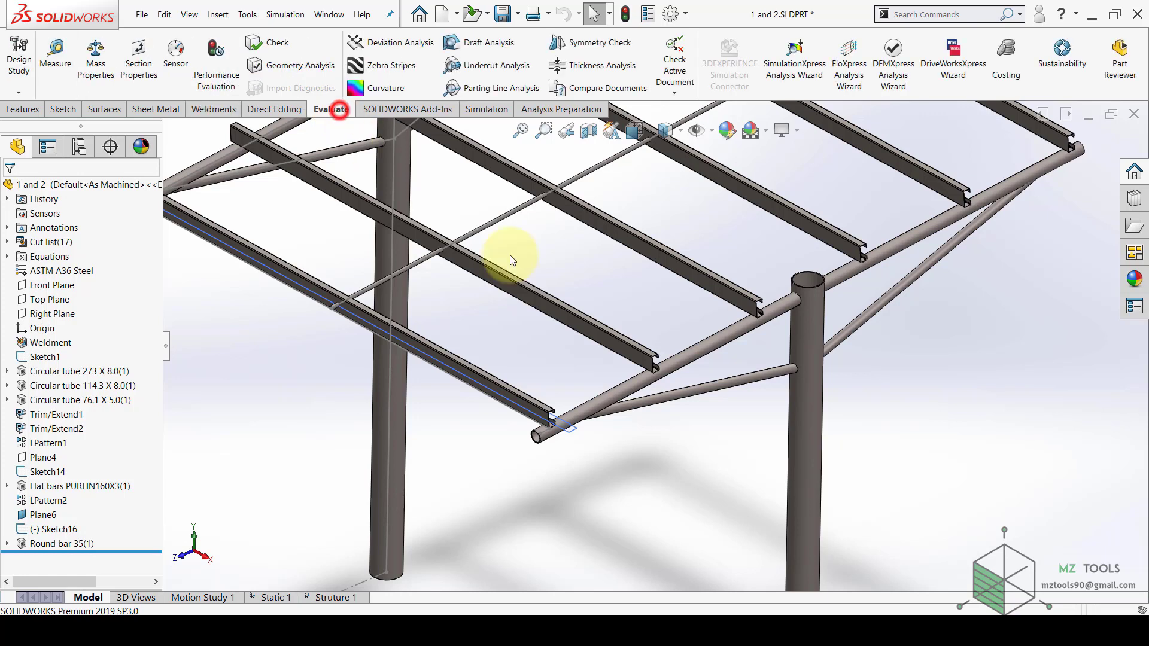
pyautogui.click(56, 52)
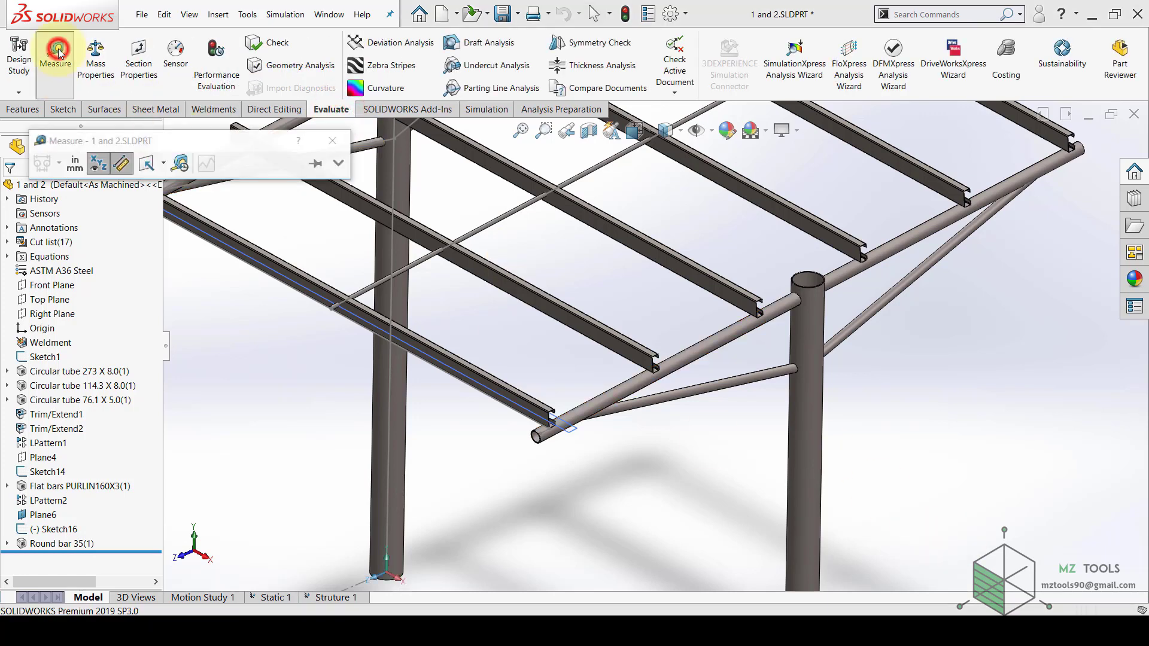
pyautogui.scroll(-10, 778, 314)
pyautogui.scroll(-5, 713, 337)
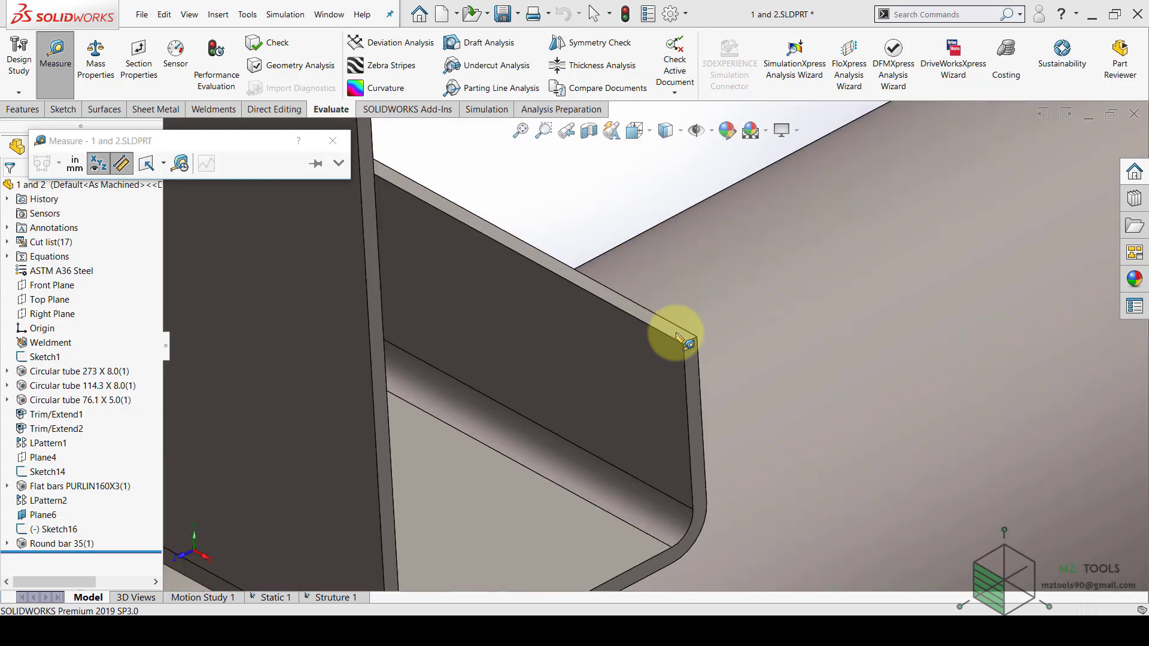
pyautogui.click(694, 354)
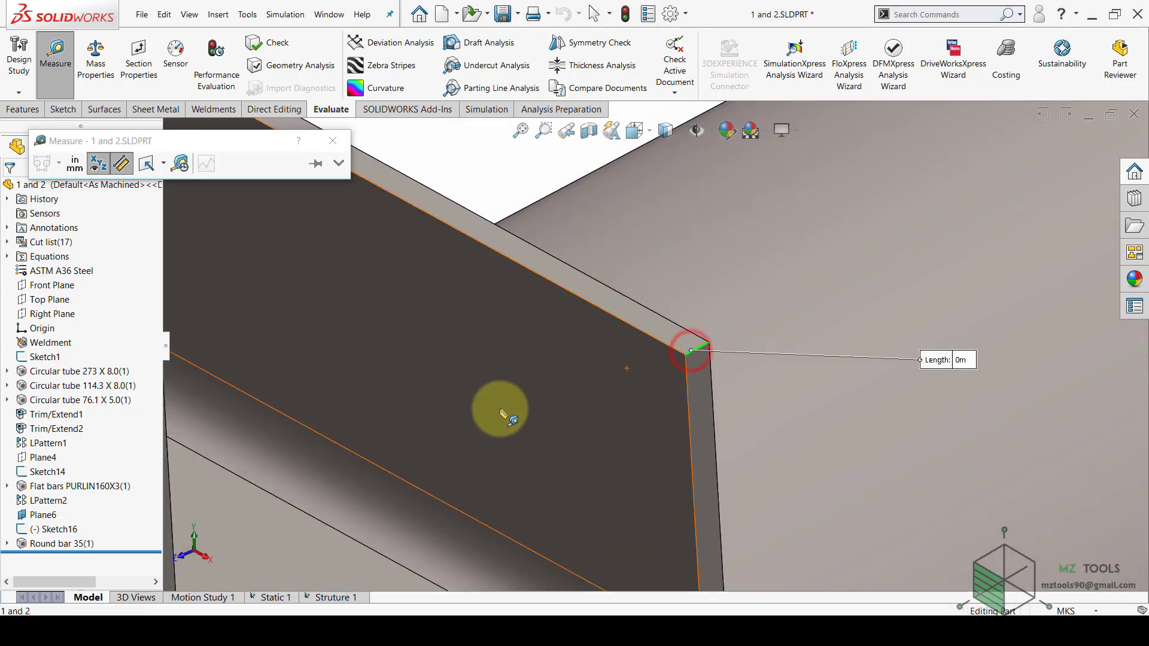
pyautogui.press('Escape')
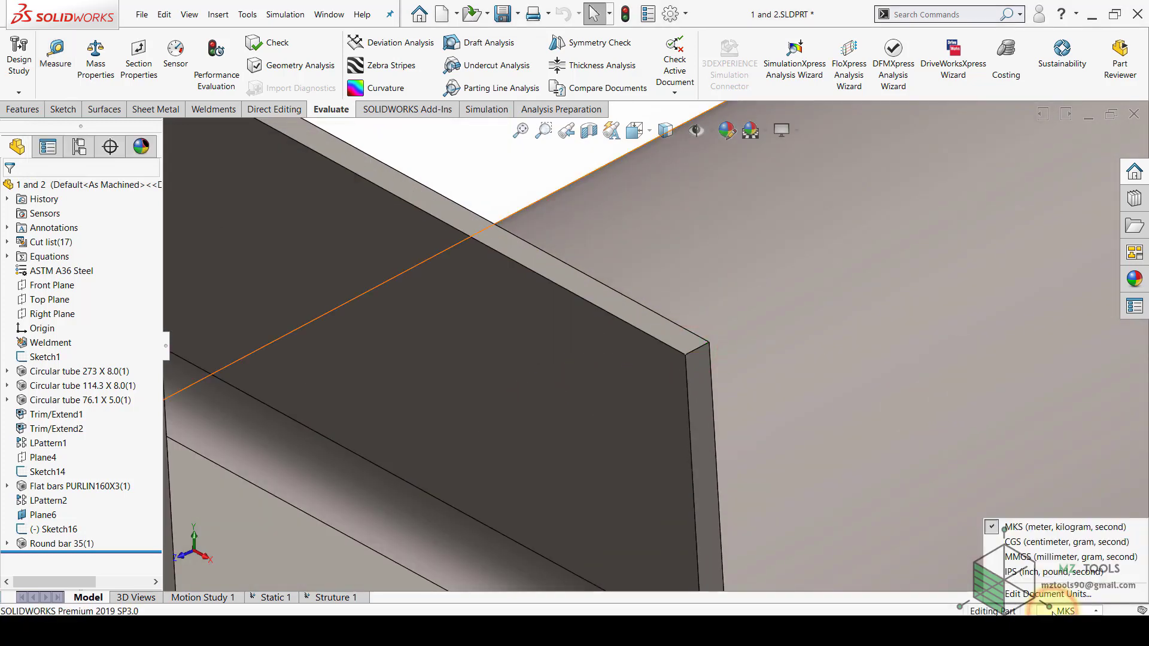
# Switch the document's unit system to MMGS (millimeter, gram, second)
pyautogui.click(513, 178)
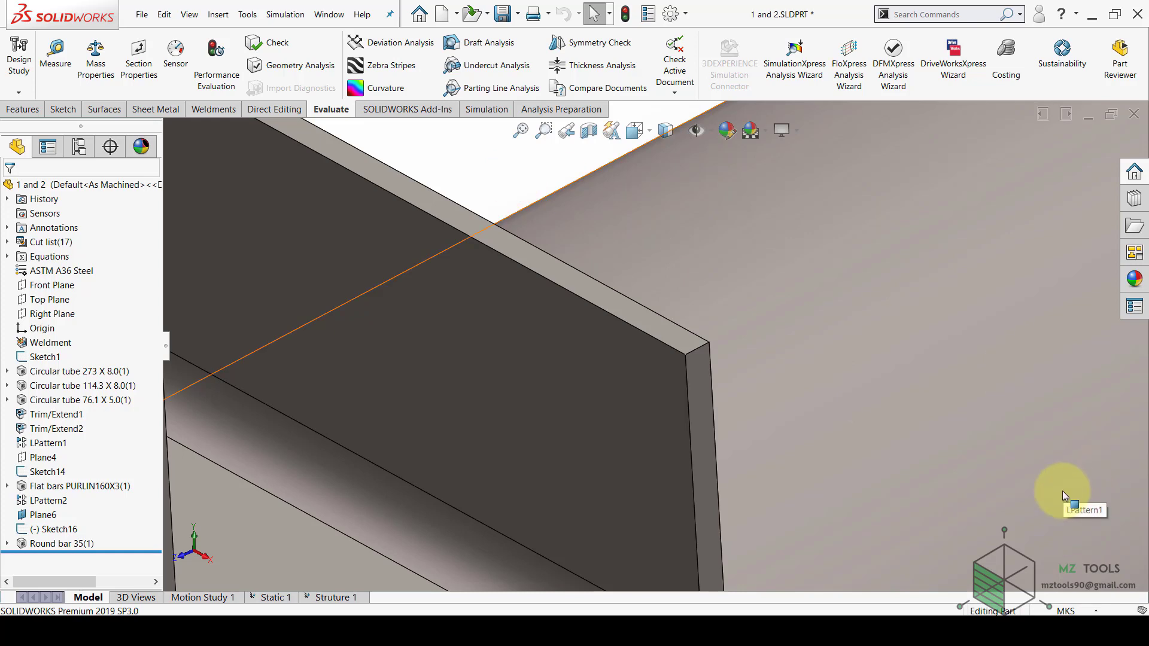
pyautogui.click(1082, 611)
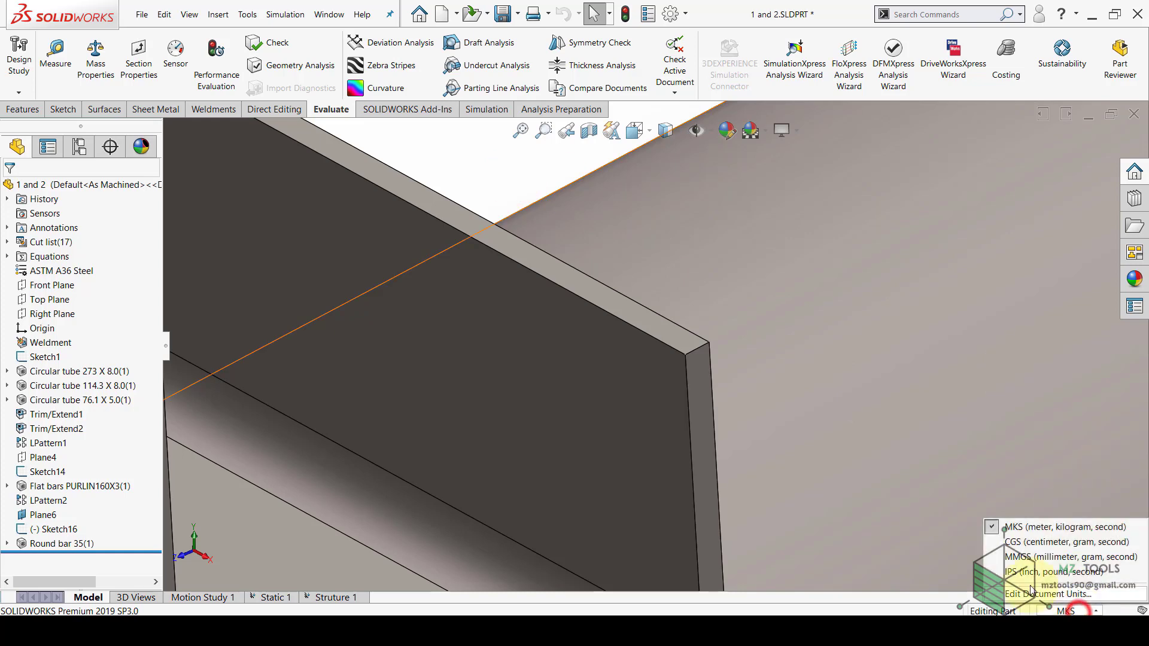
pyautogui.click(1015, 557)
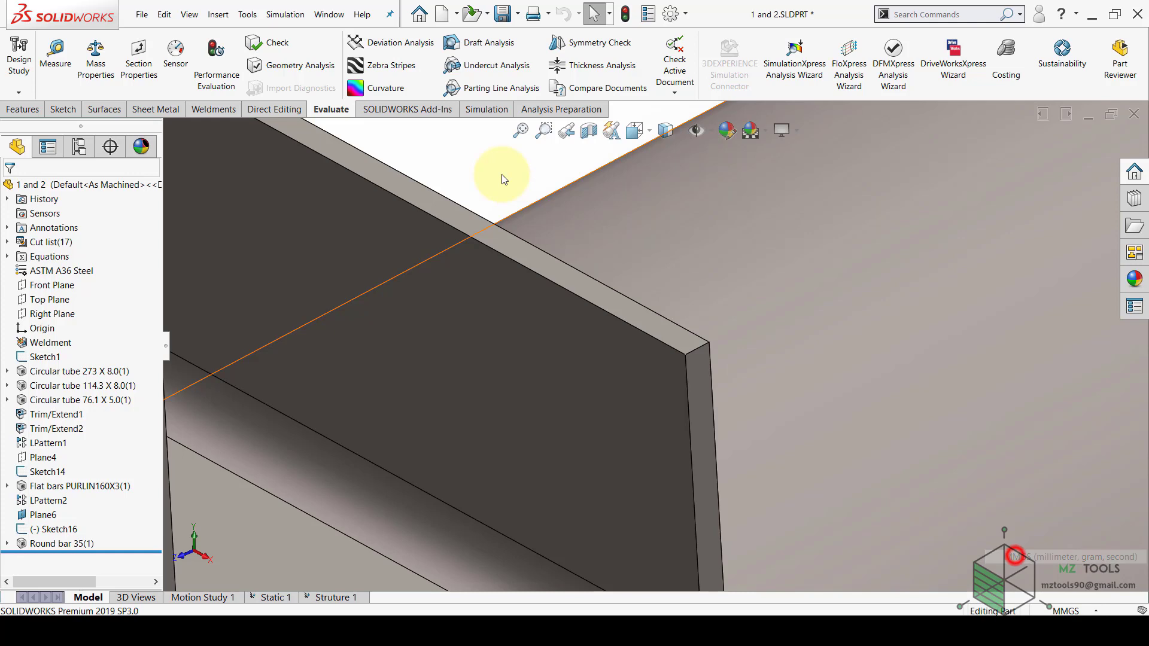
pyautogui.click(501, 172)
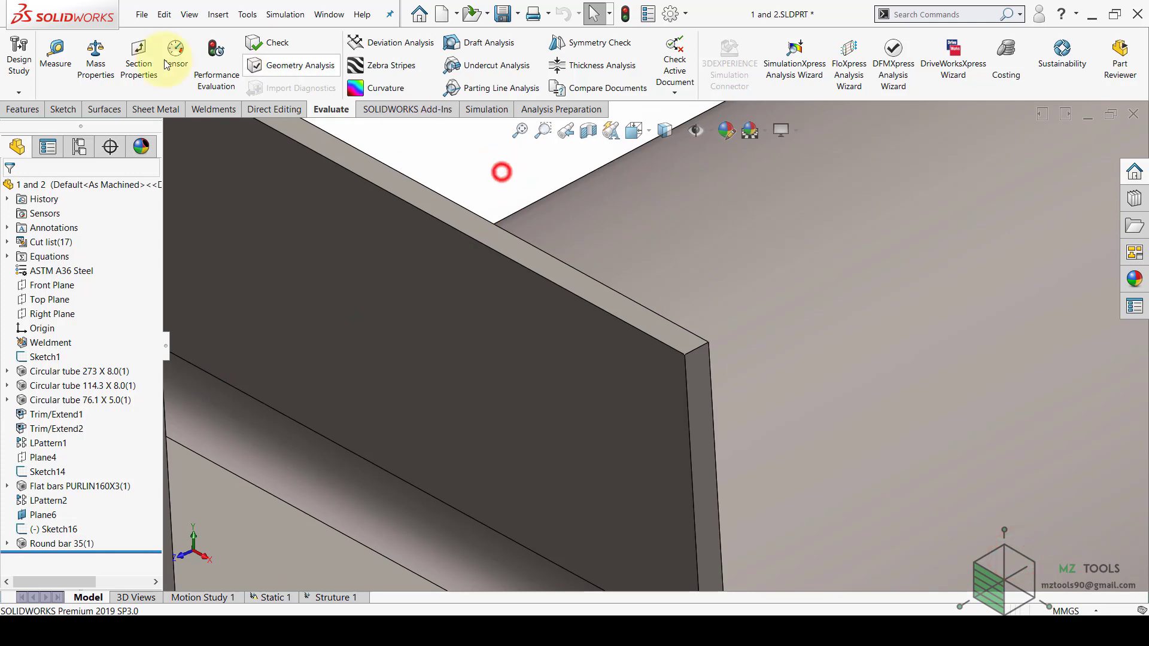
# Measure the short thickness edge at the end of the purlin's lip in millimetres
pyautogui.click(46, 51)
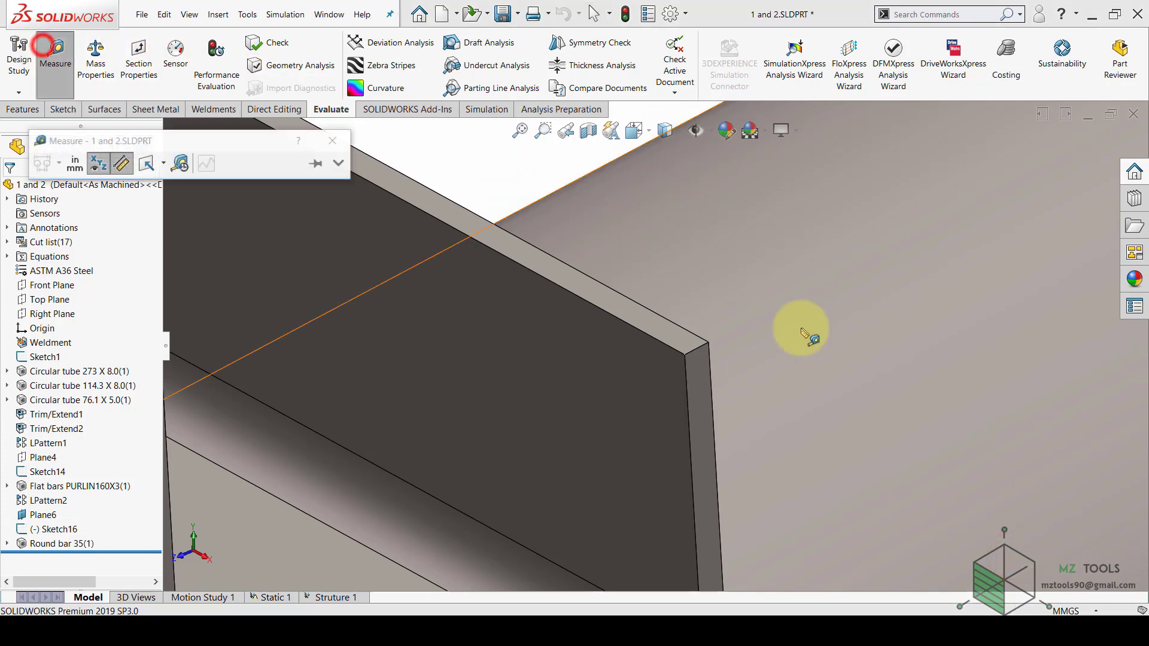
pyautogui.click(704, 346)
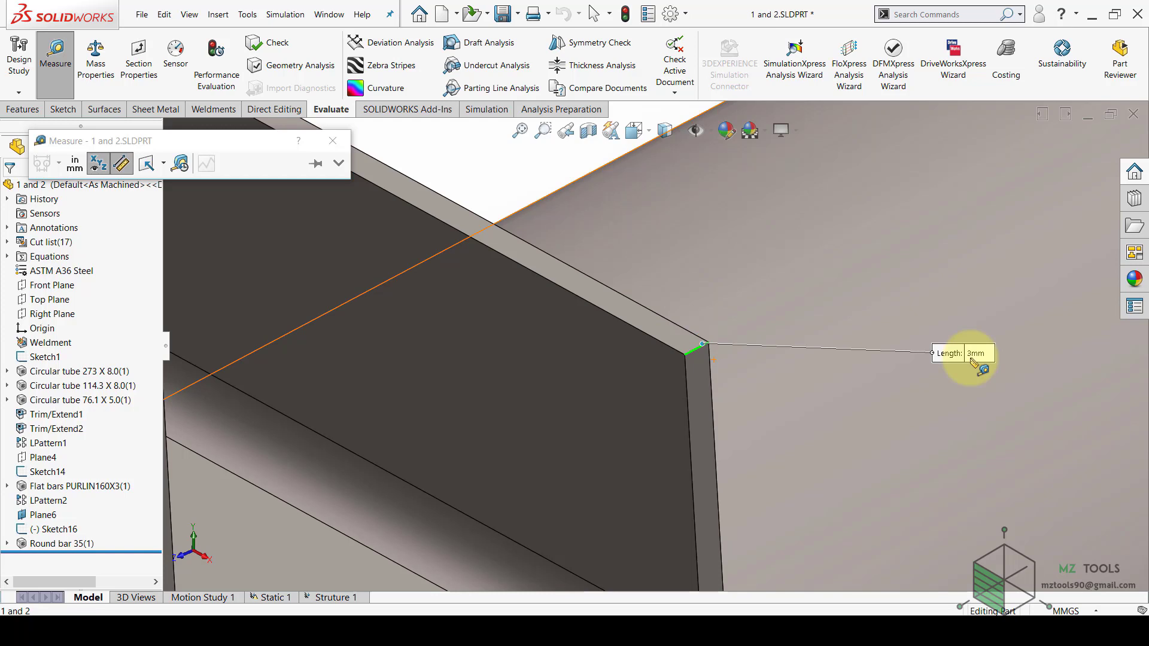
pyautogui.scroll(8, 972, 361)
pyautogui.press('Escape')
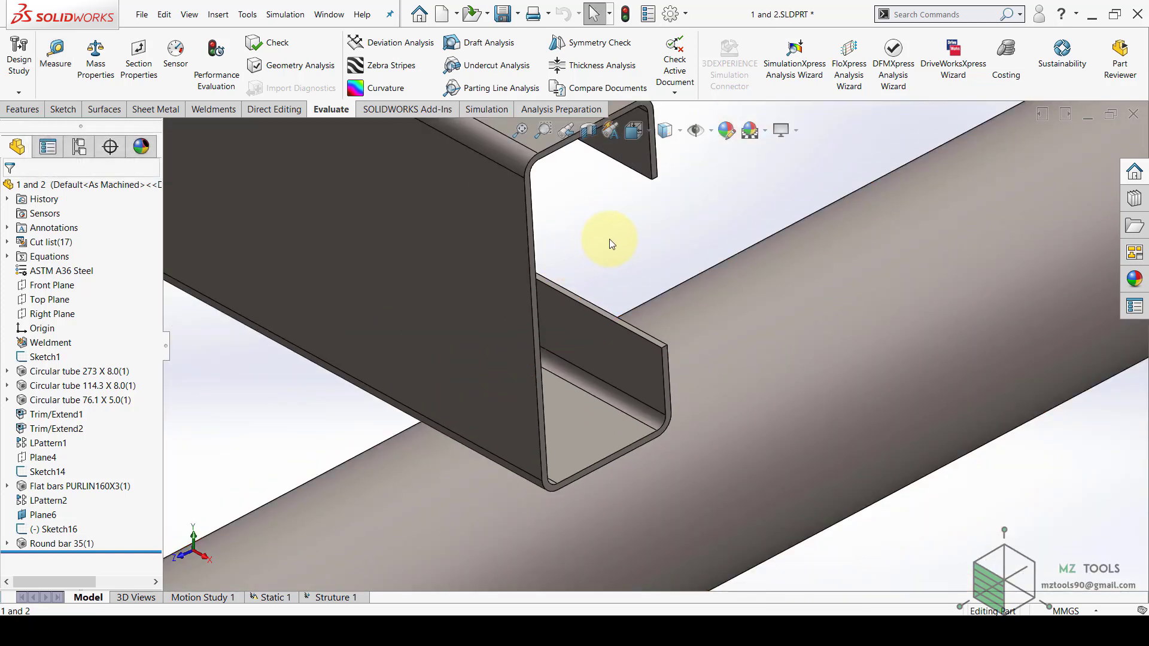
# Reload the purlin structural member's profile by changing its size to Solar U and back to Purlin160X3, accept the feature and rebuild the model
pyautogui.scroll(8, 626, 359)
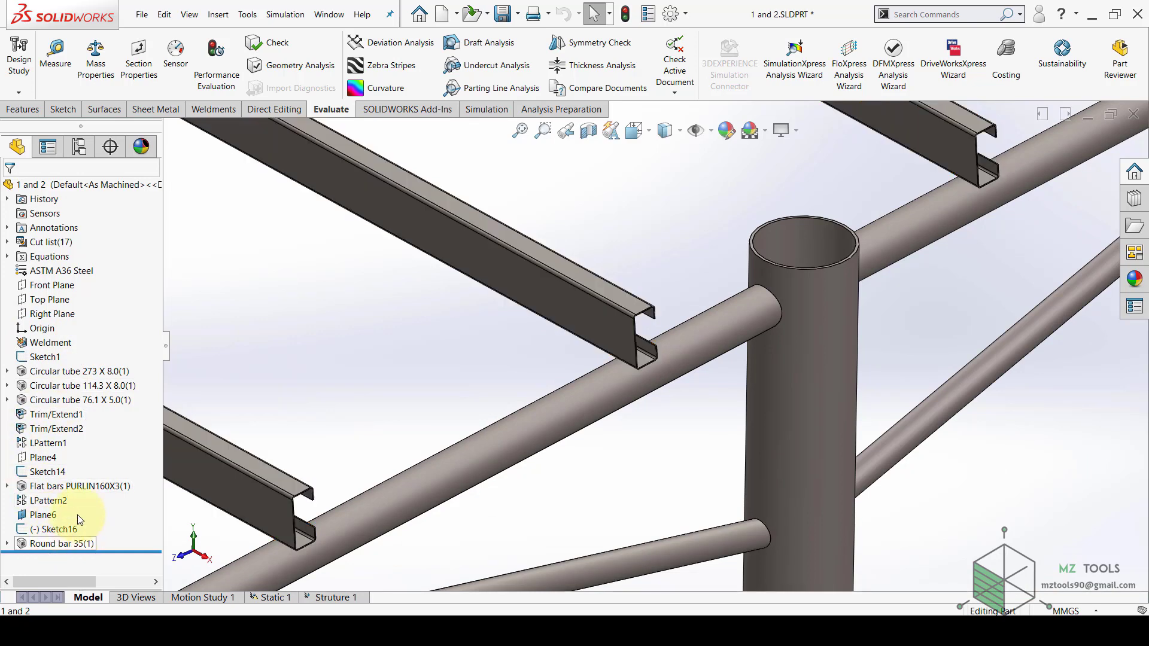
pyautogui.click(93, 489)
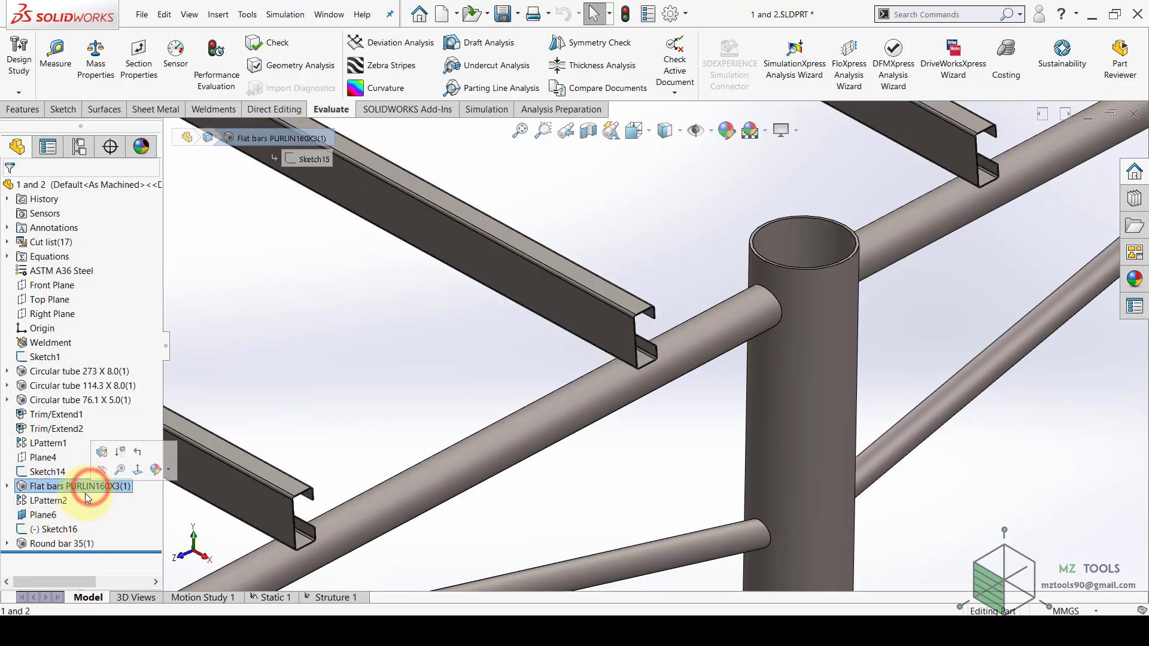
pyautogui.click(101, 452)
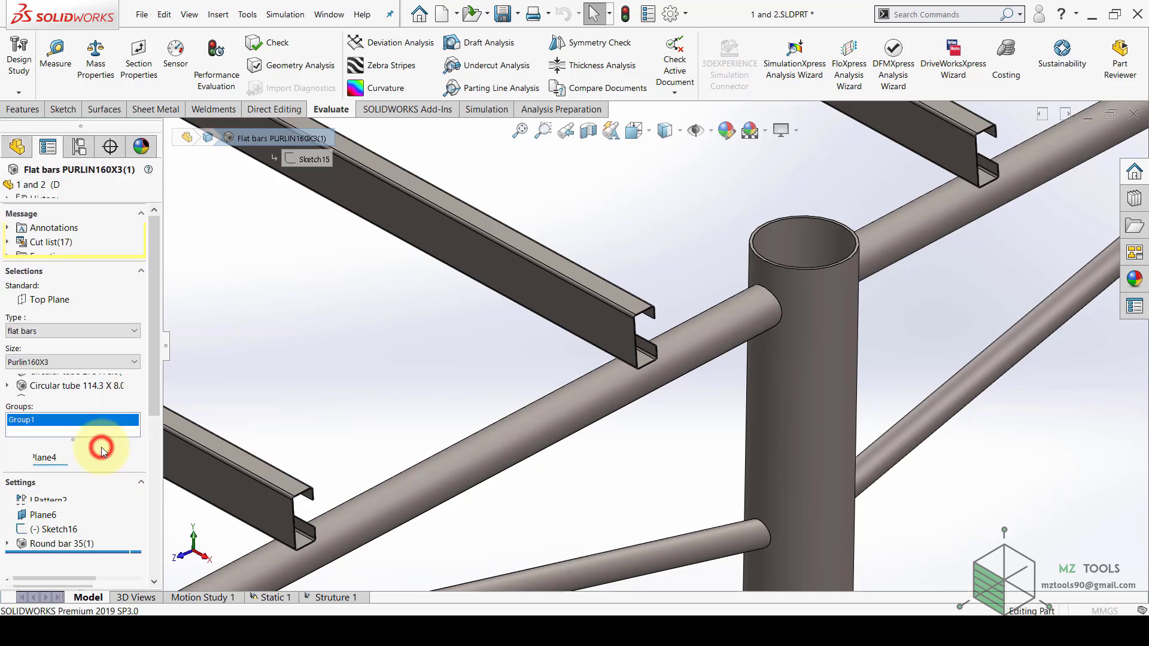
pyautogui.click(72, 362)
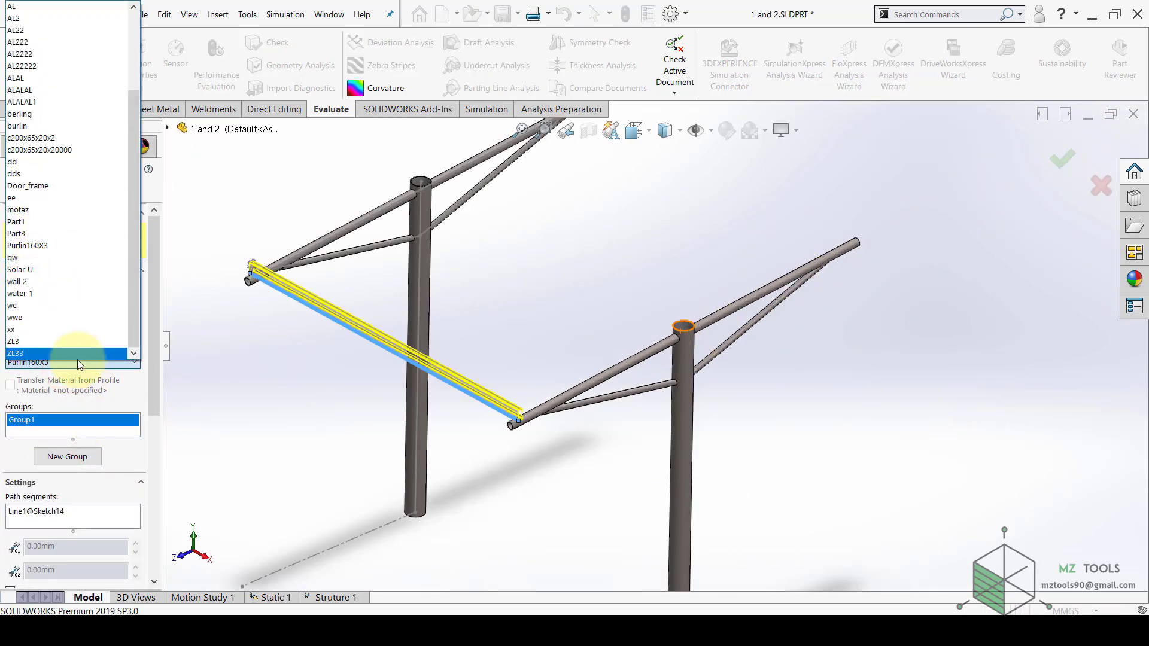
pyautogui.click(40, 270)
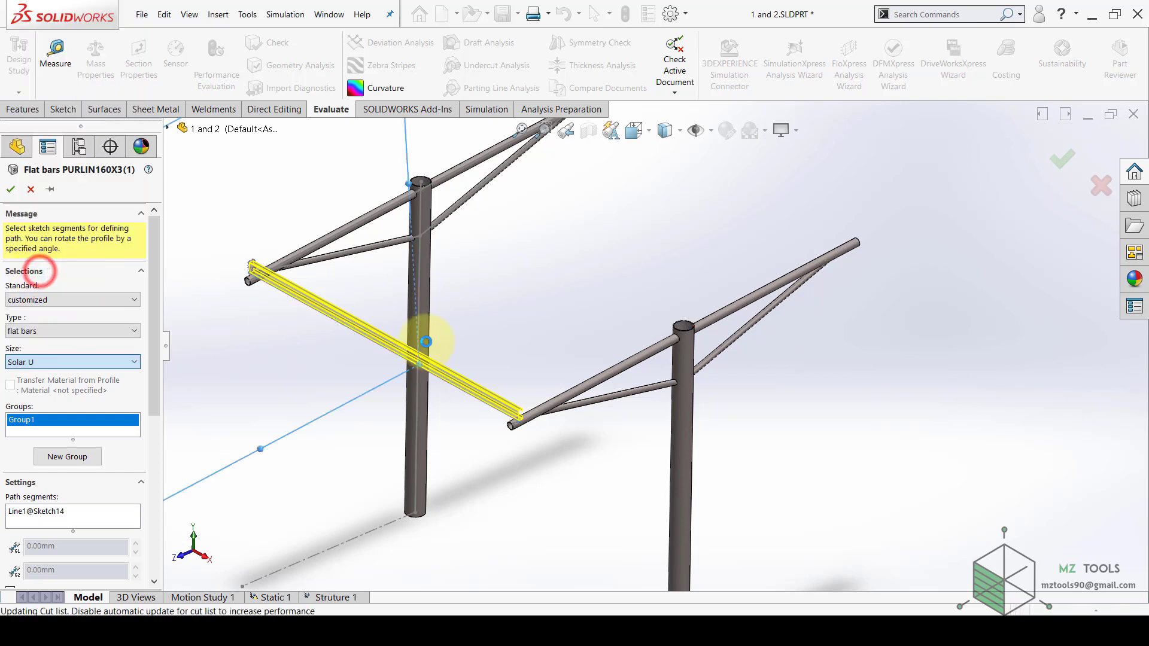
pyautogui.scroll(-5, 514, 419)
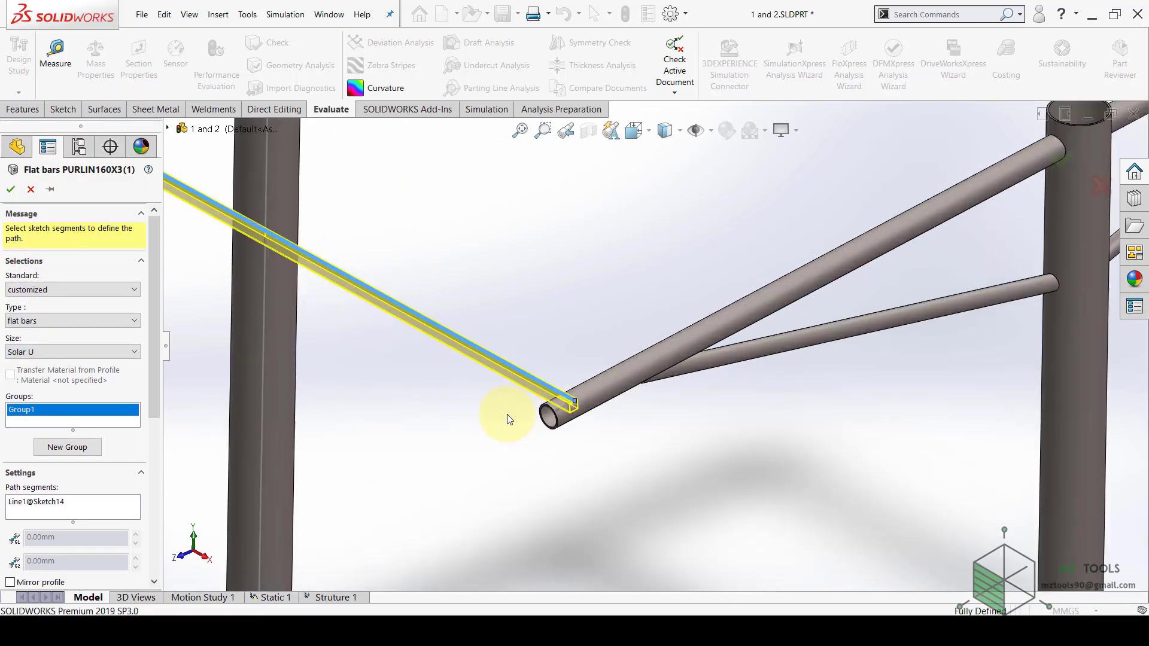
pyautogui.click(51, 352)
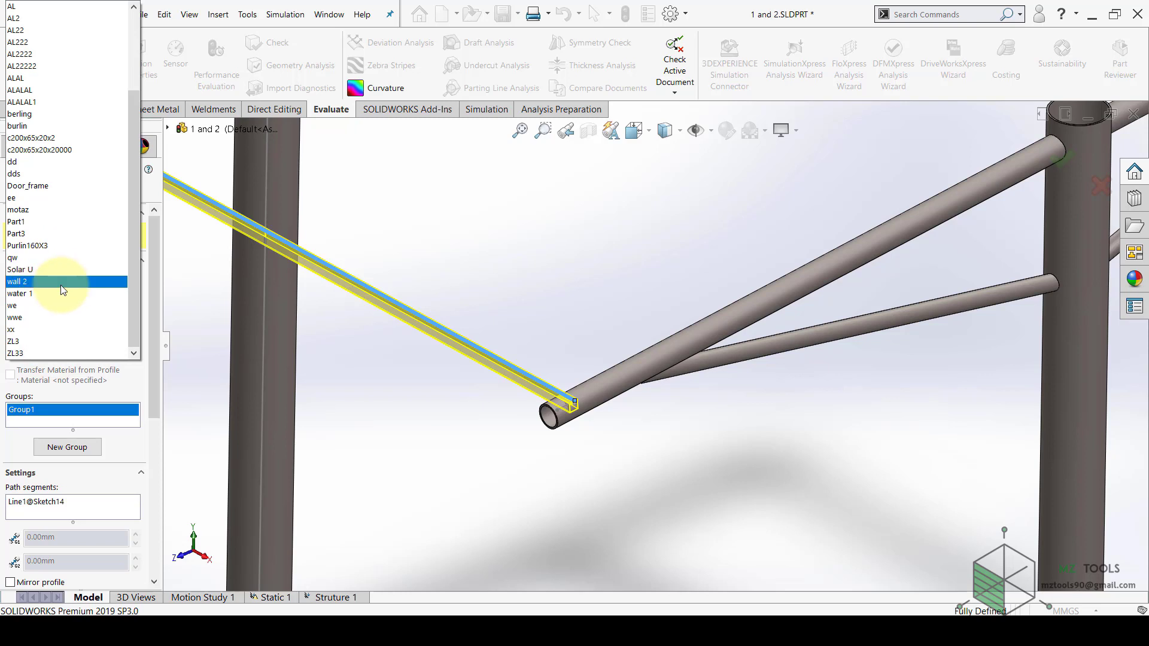
pyautogui.click(42, 246)
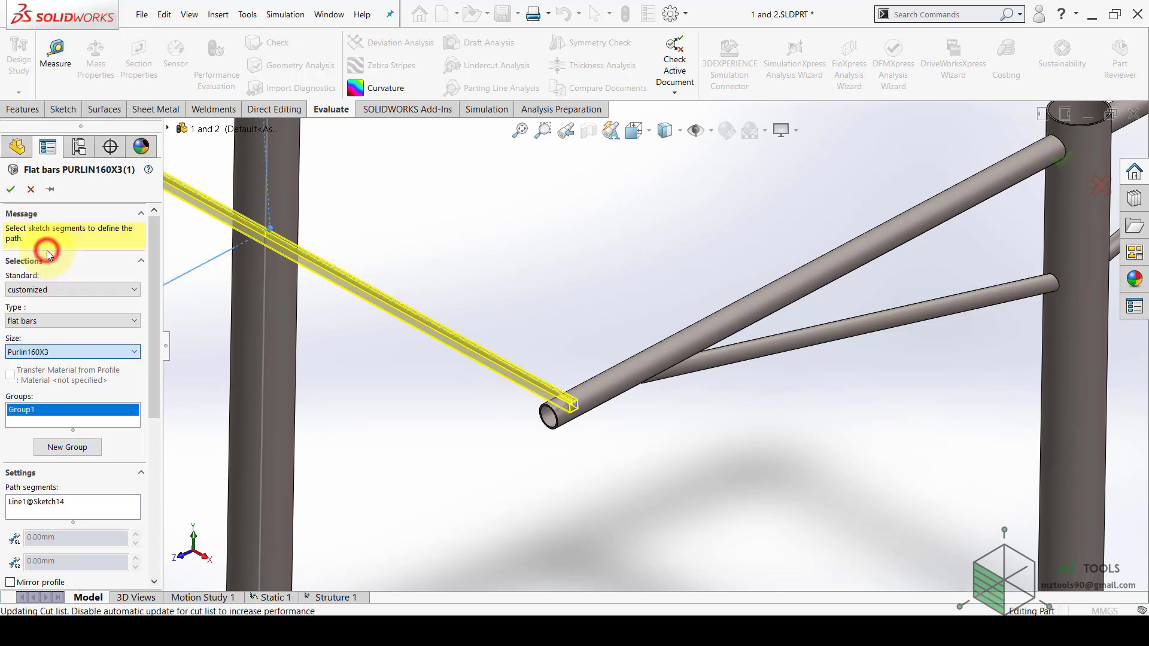
pyautogui.click(9, 191)
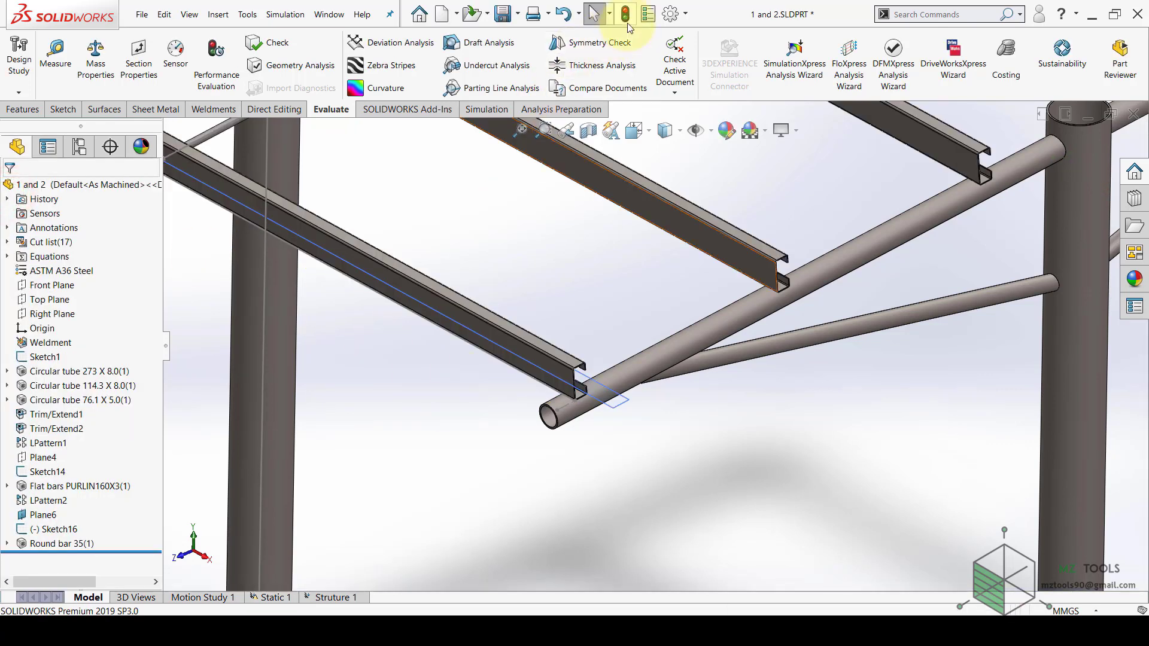
pyautogui.click(627, 19)
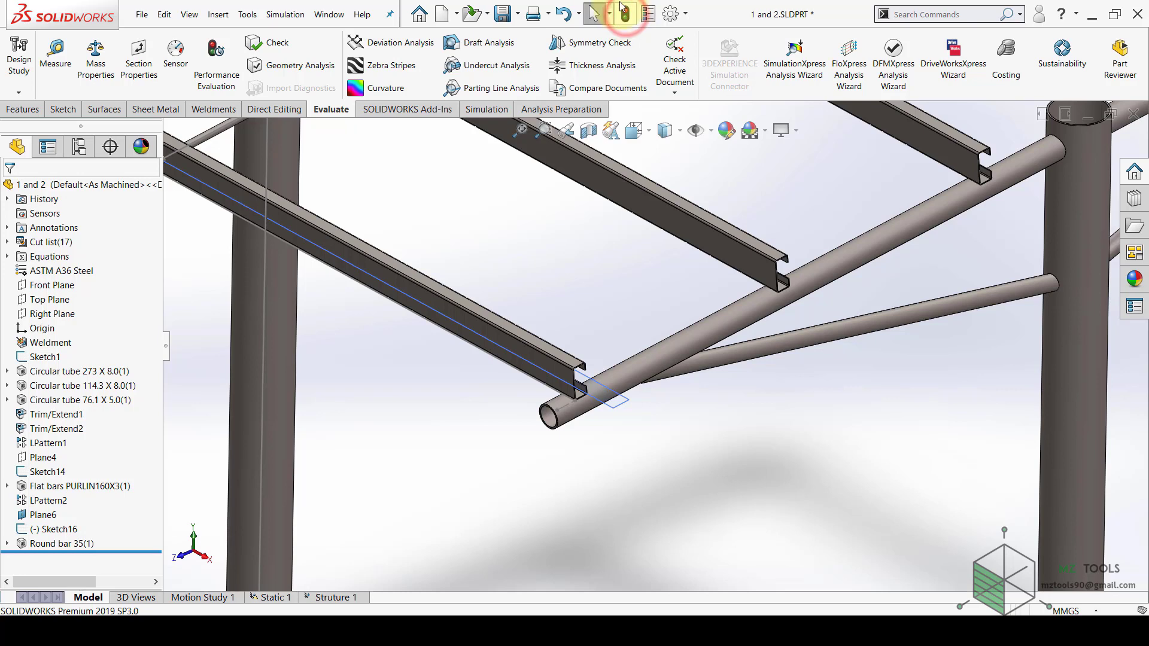
# Measure the lip's thickness edge at the end of the updated purlin, then close the measurement
pyautogui.click(67, 41)
pyautogui.scroll(-10, 607, 365)
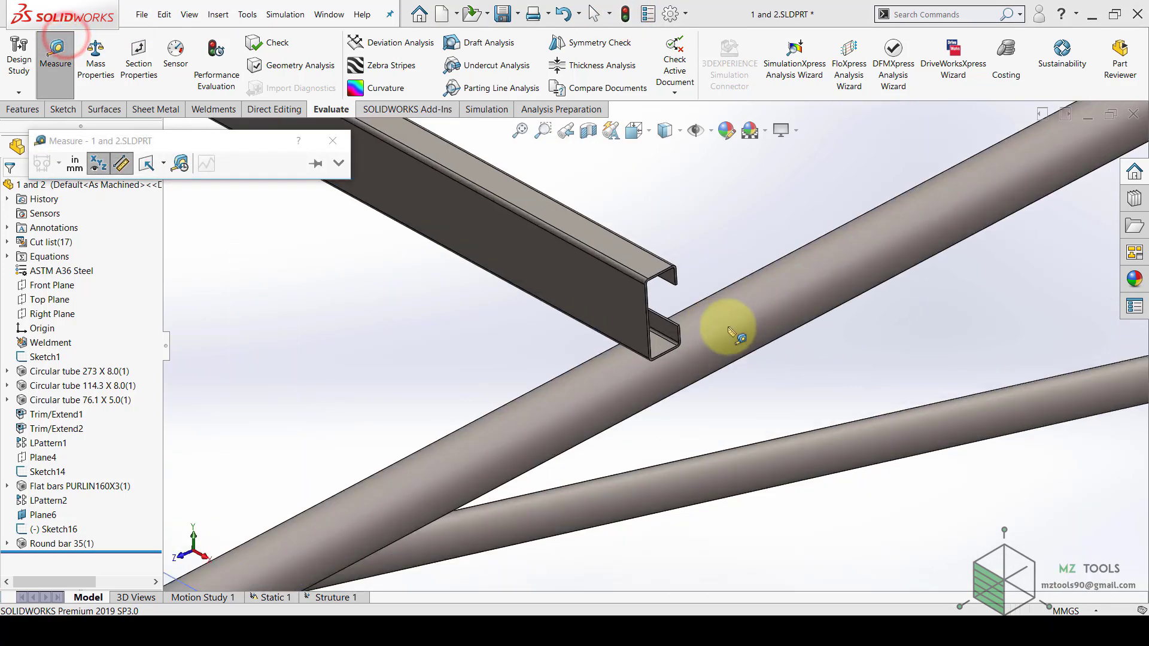
pyautogui.scroll(-3, 604, 364)
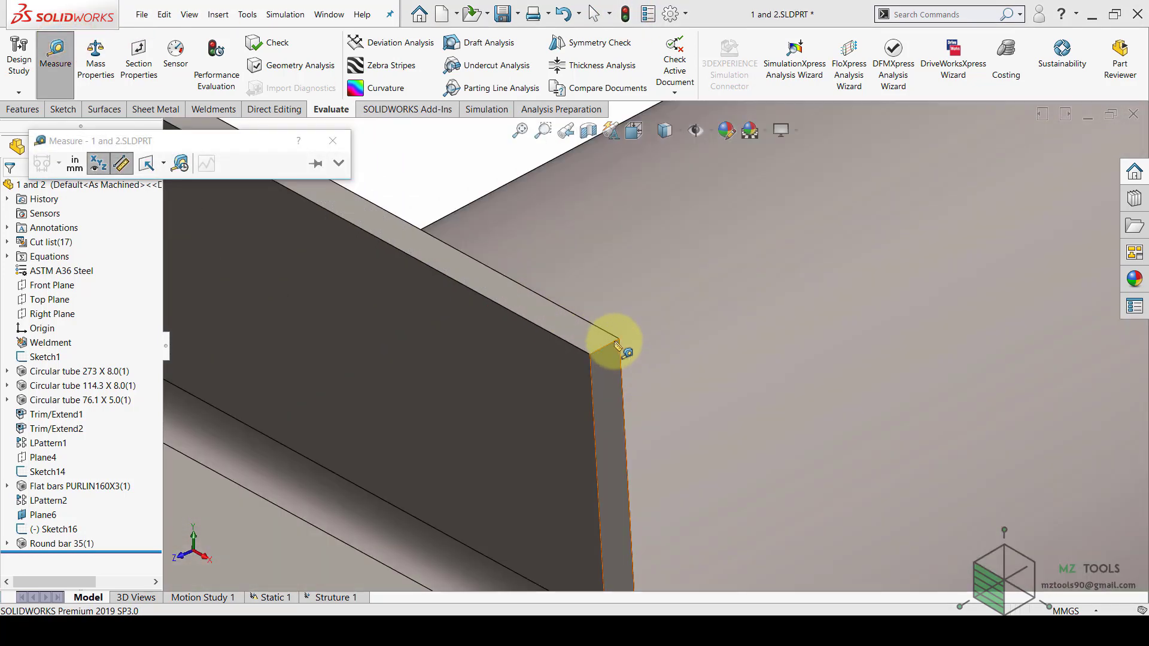
pyautogui.click(612, 343)
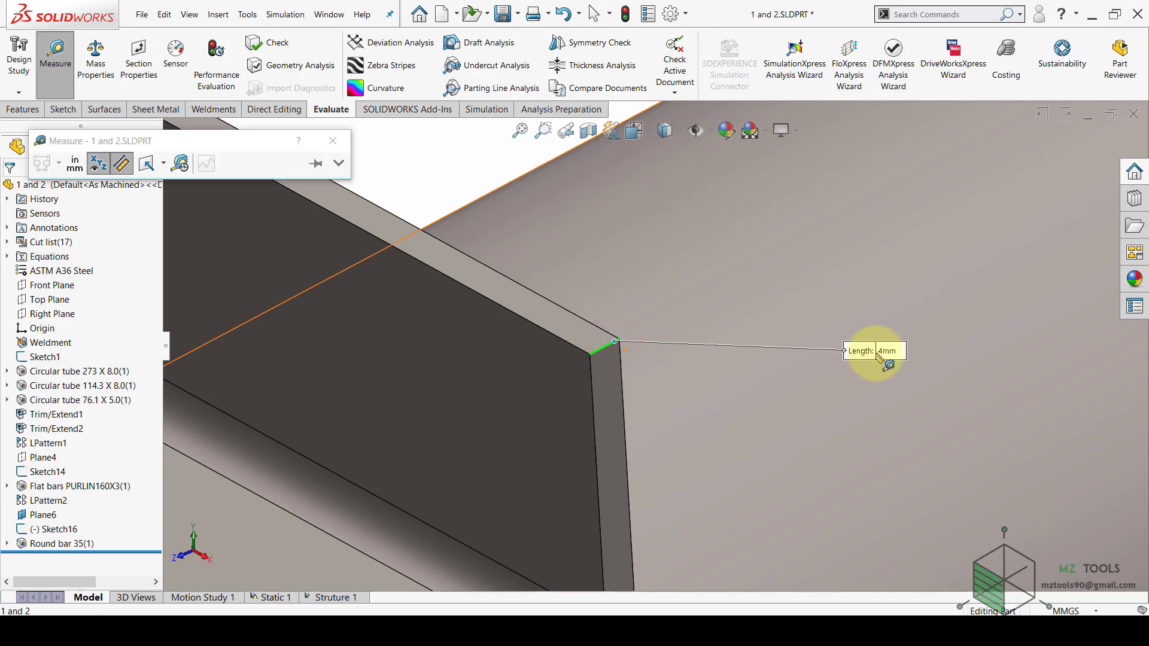
pyautogui.click(331, 142)
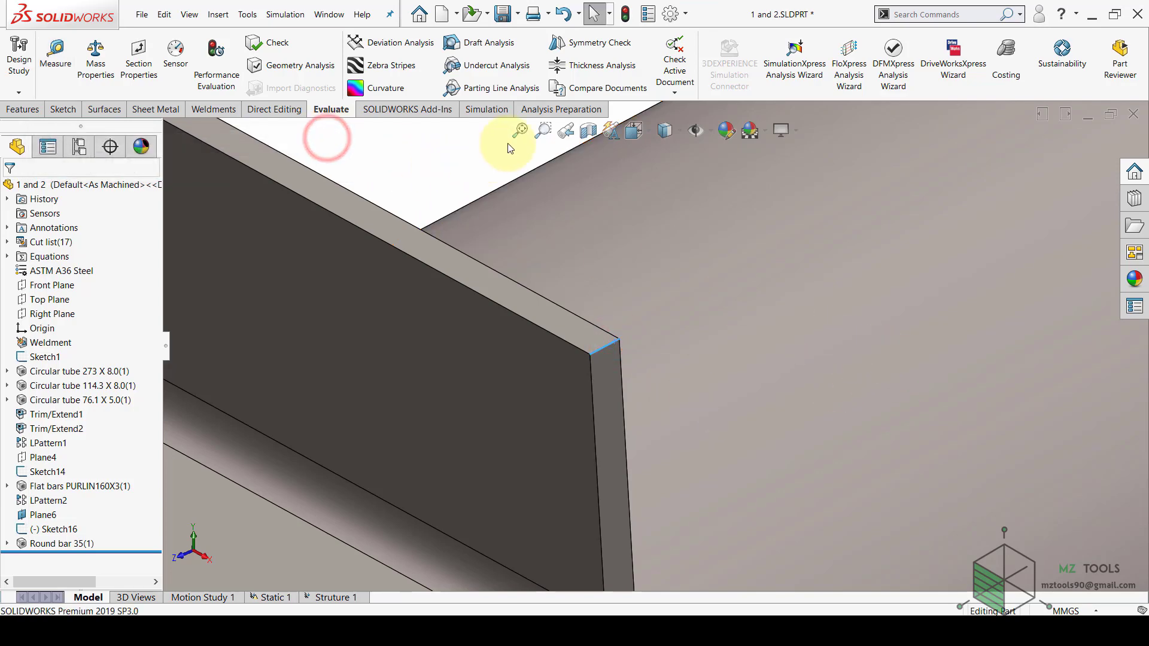
# Recreate the beam mesh in the Struture 1 study and run the analysis
pyautogui.click(520, 133)
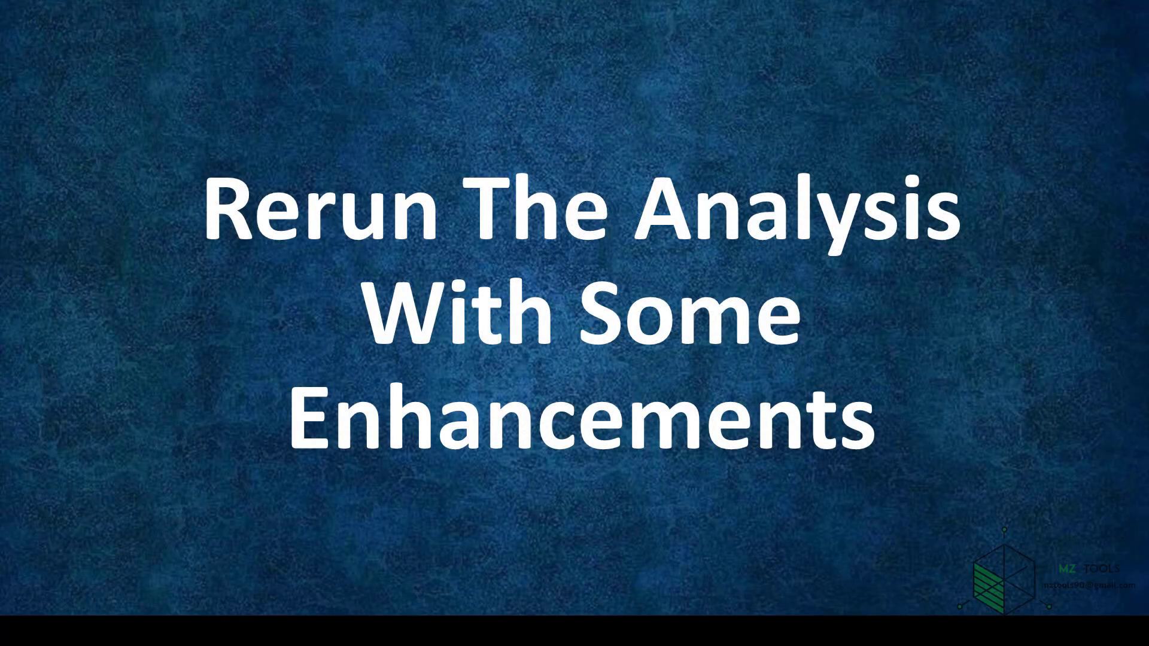
pyautogui.click(377, 232)
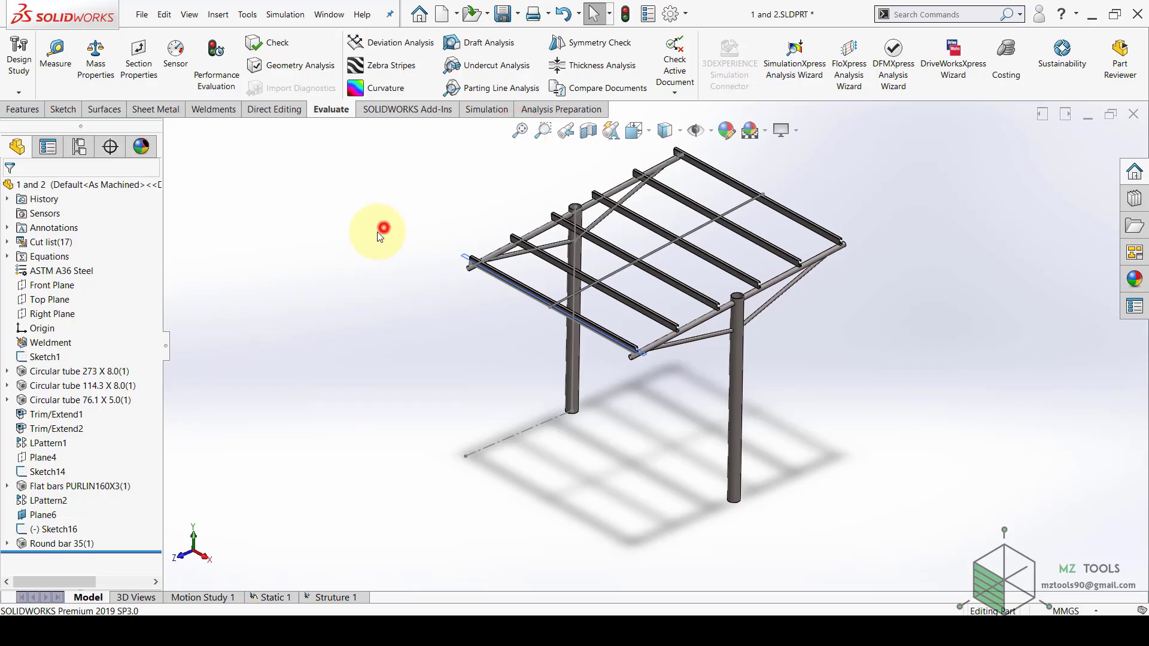
pyautogui.click(350, 600)
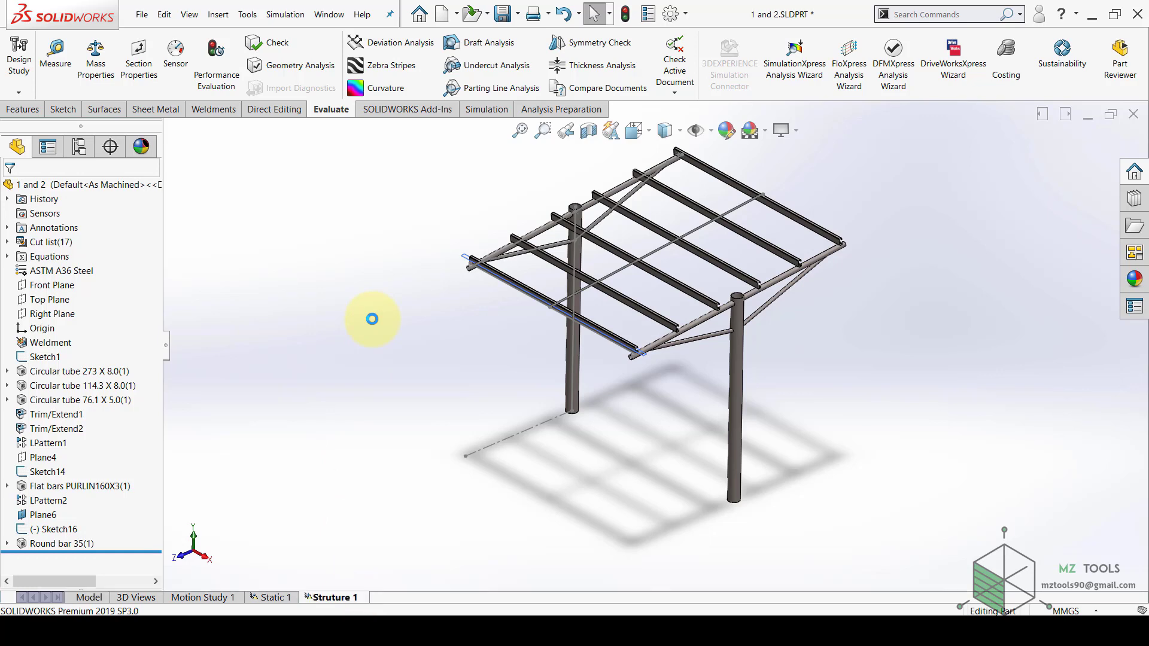
pyautogui.click(302, 393)
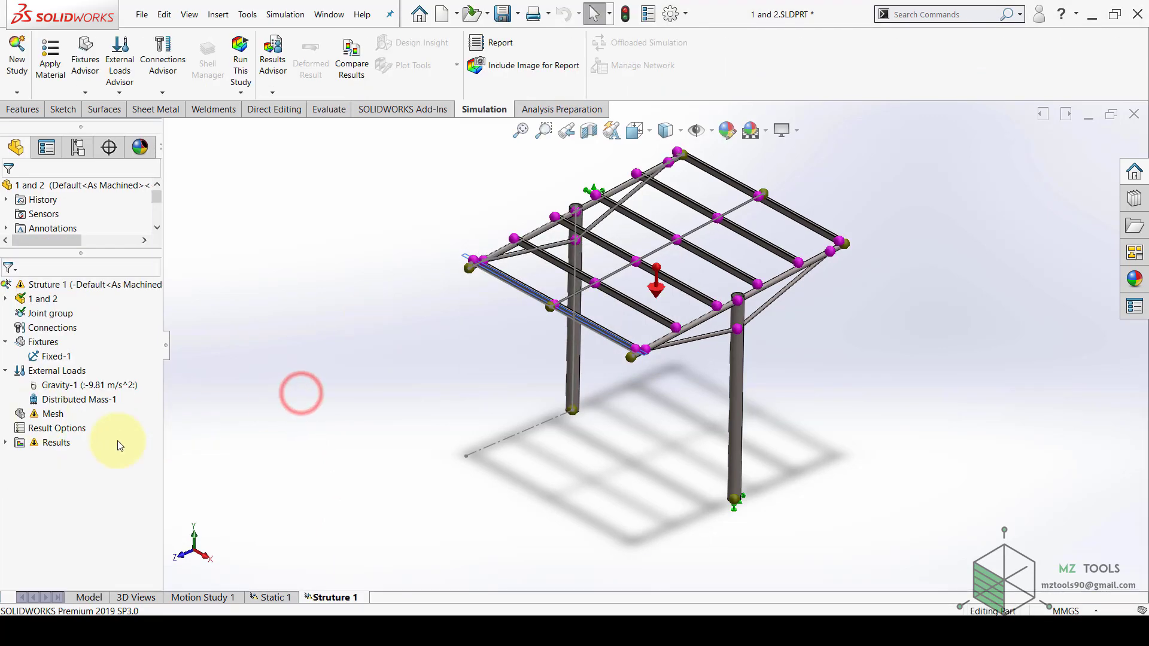
pyautogui.rightClick(37, 419)
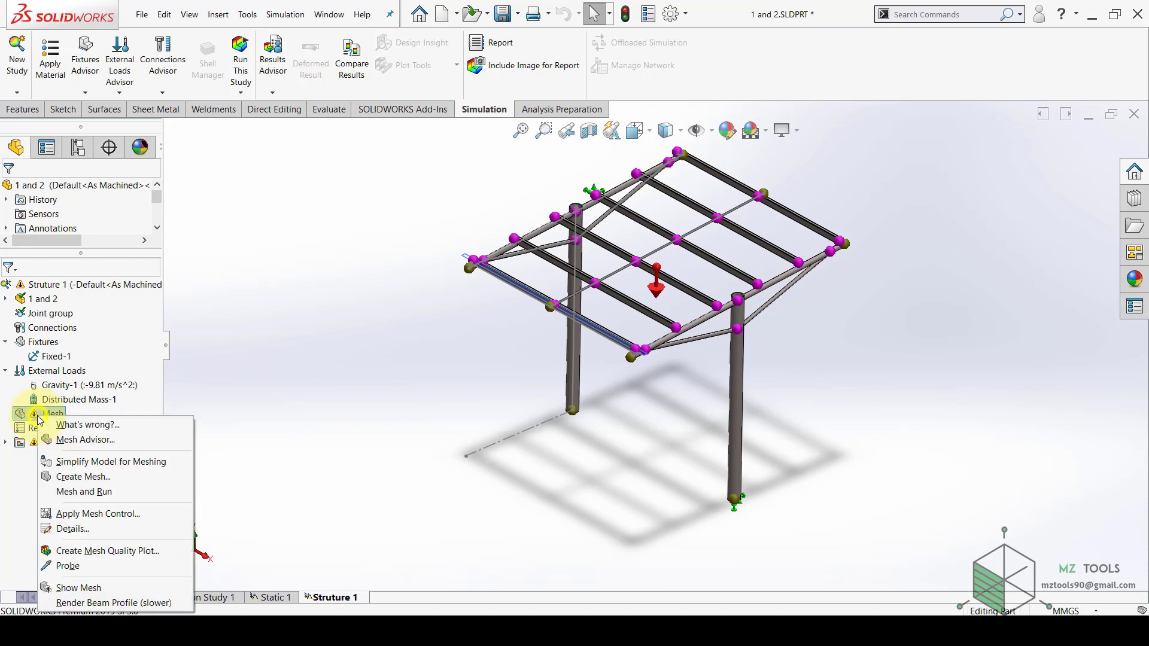
pyautogui.click(67, 478)
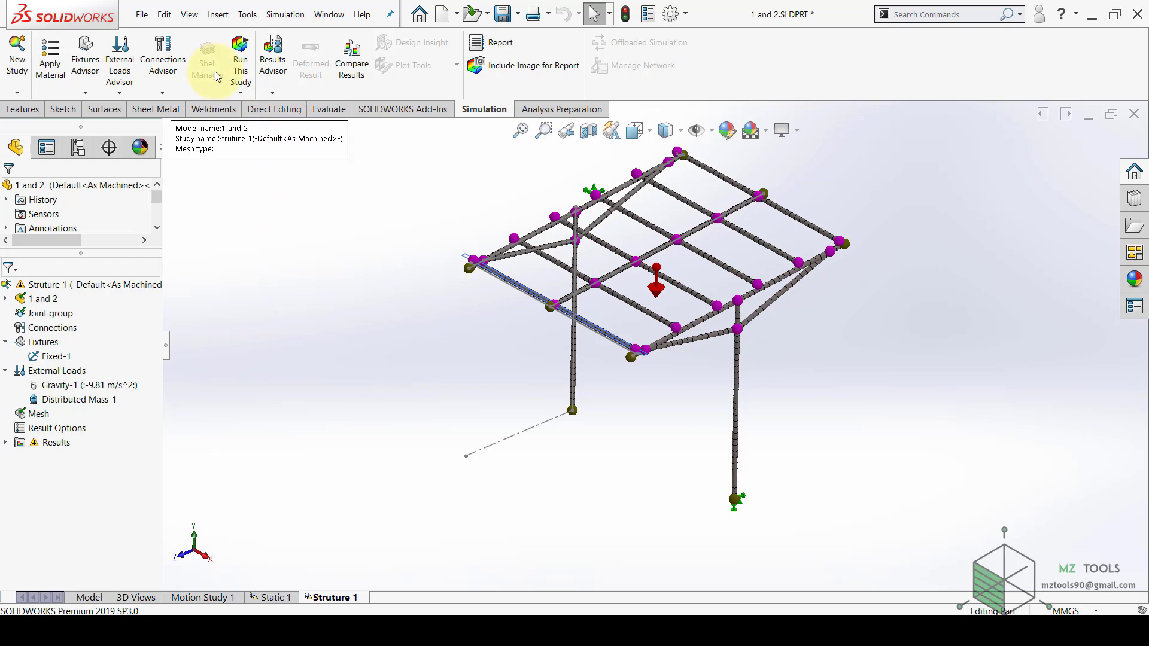
pyautogui.click(238, 57)
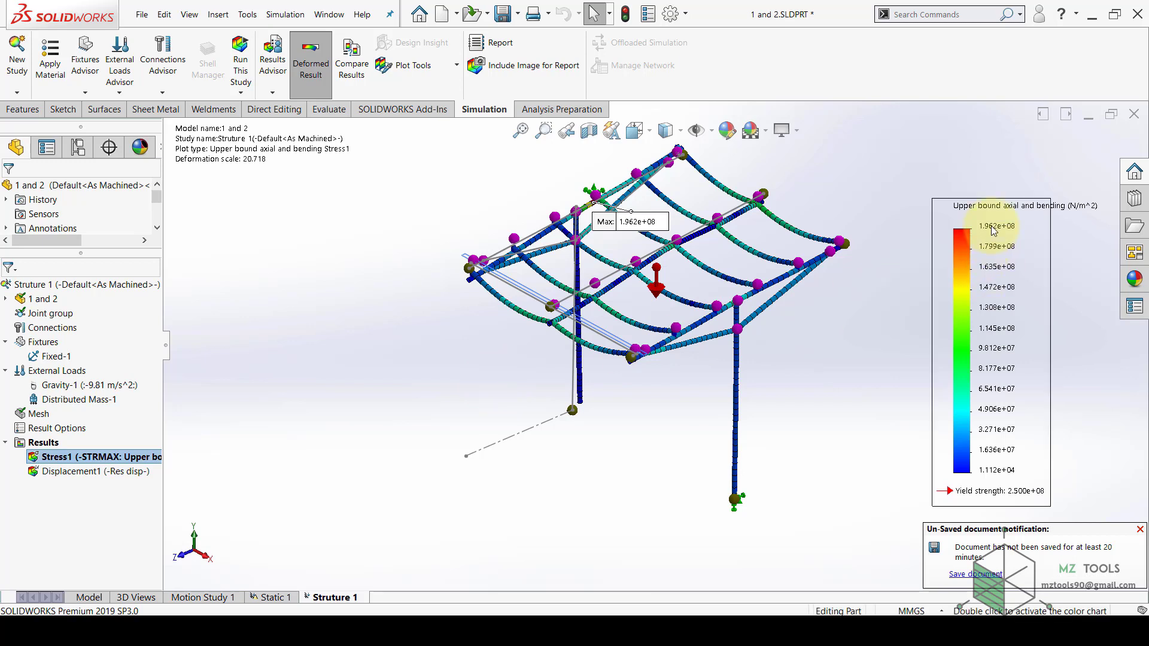
# Show the Displacement1 plot and examine the deformed shape at the bases of both columns
pyautogui.doubleClick(89, 474)
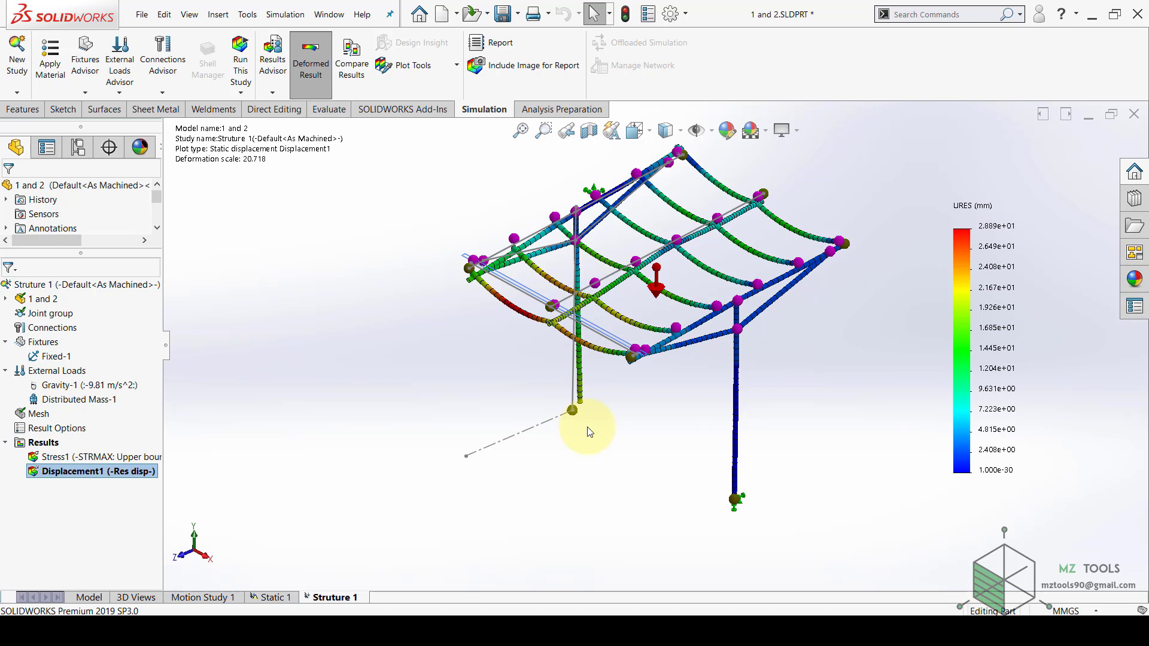
pyautogui.moveTo(599, 444)
pyautogui.mouseDown(button='middle')
pyautogui.moveTo(634, 384)
pyautogui.moveTo(609, 429)
pyautogui.moveTo(581, 435)
pyautogui.mouseUp(button='middle')
pyautogui.scroll(-5, 629, 392)
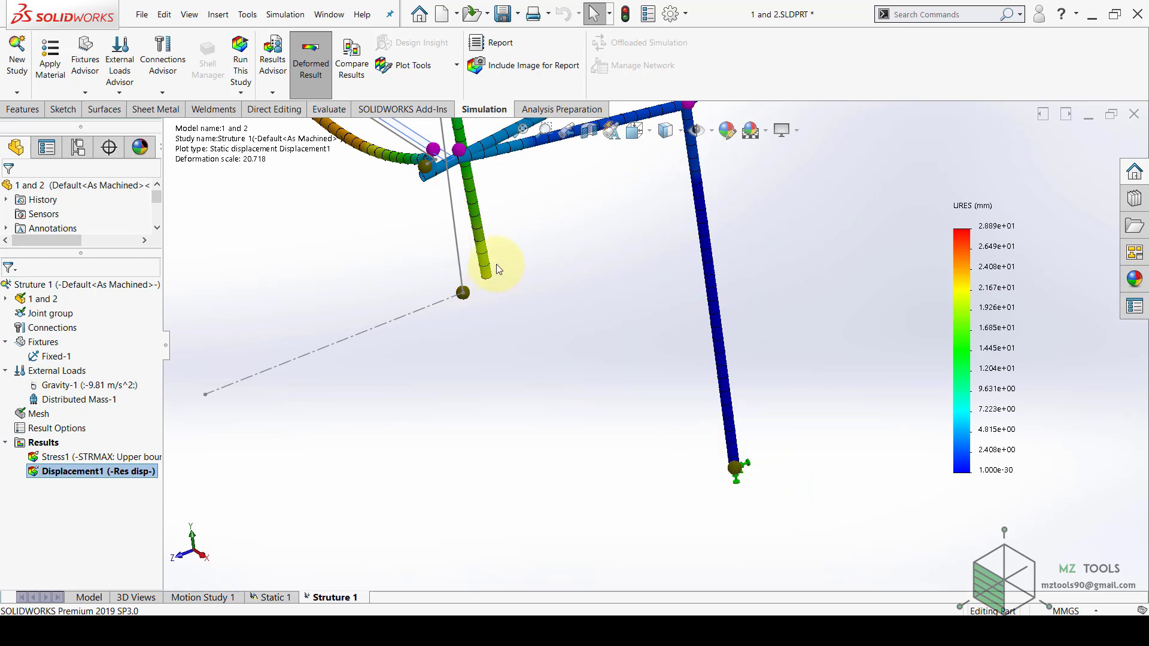
pyautogui.scroll(1, 626, 328)
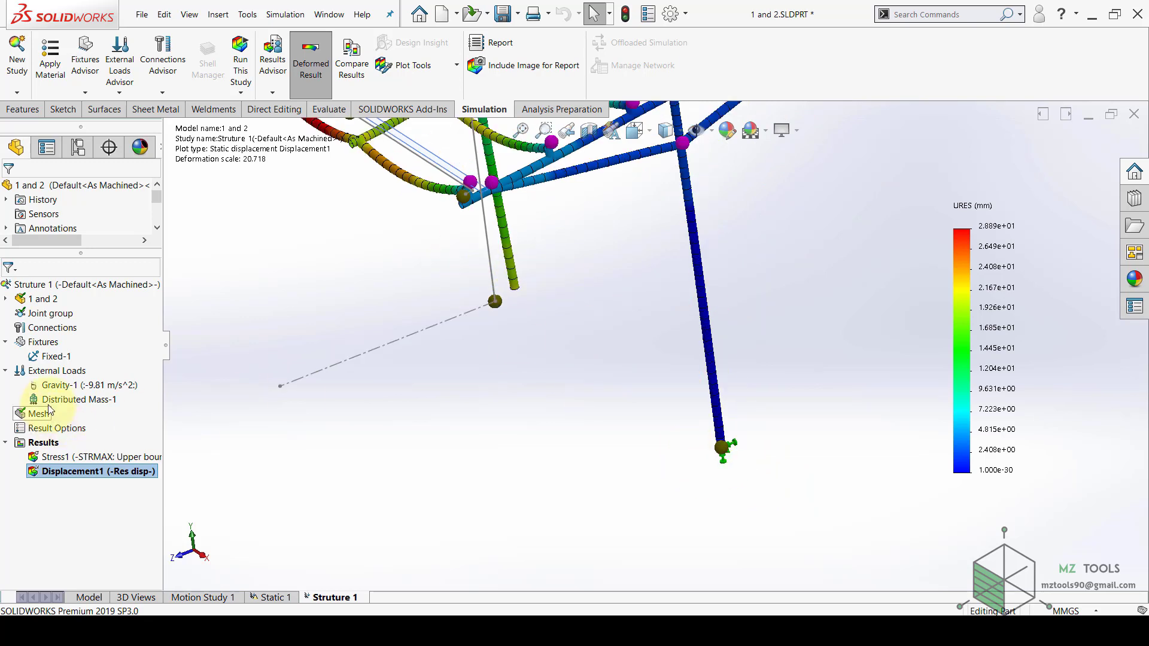
# Edit the Fixed-1 fixture to add the joint at the second column's base as fixed geometry
pyautogui.click(56, 356)
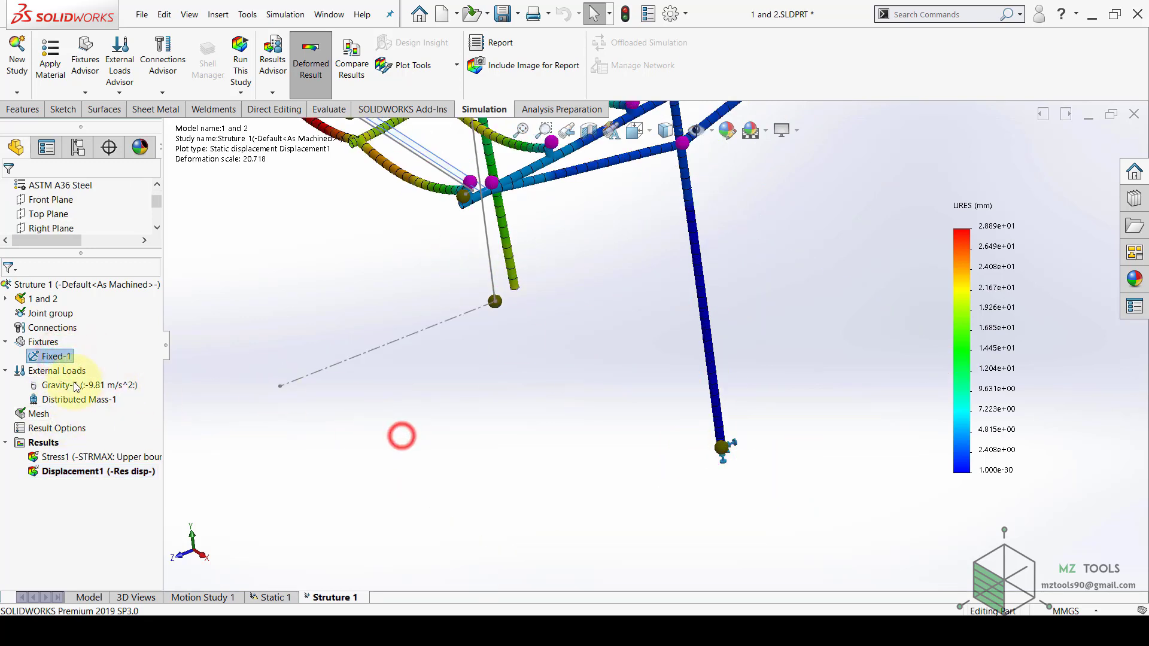
pyautogui.rightClick(53, 357)
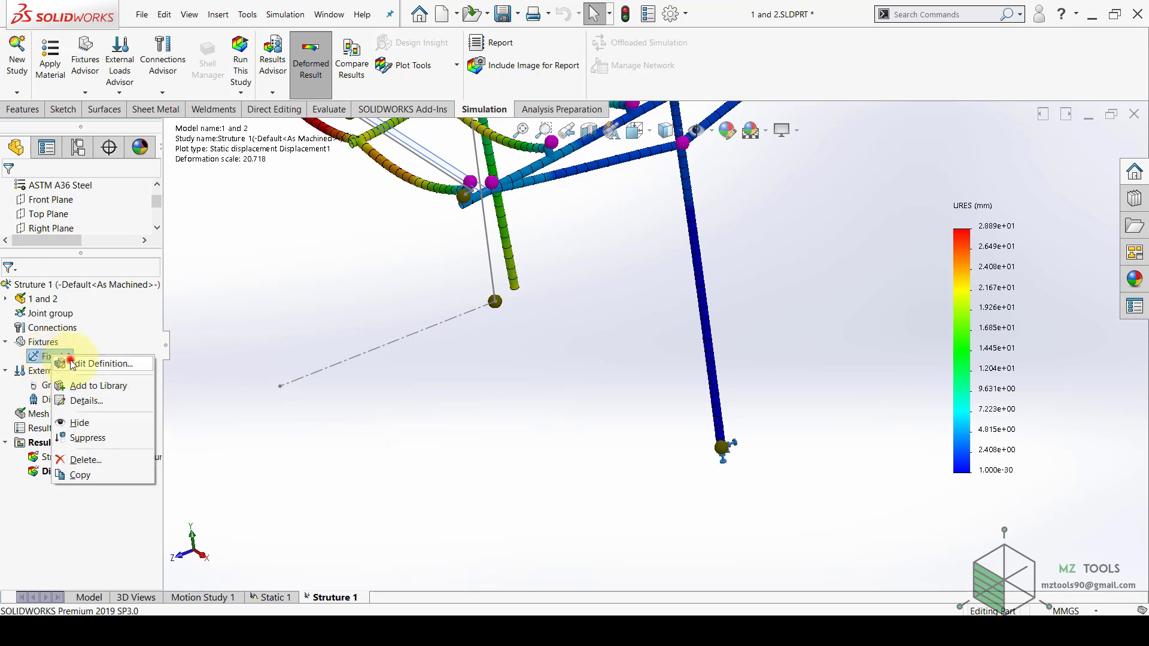
pyautogui.click(70, 364)
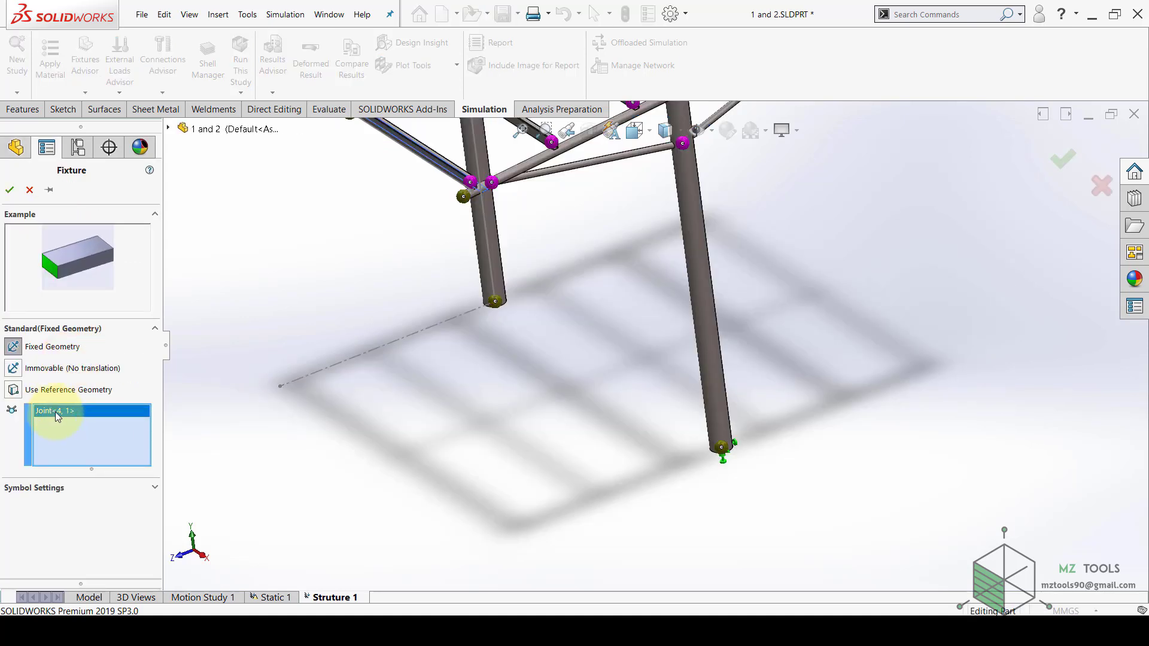
pyautogui.click(58, 436)
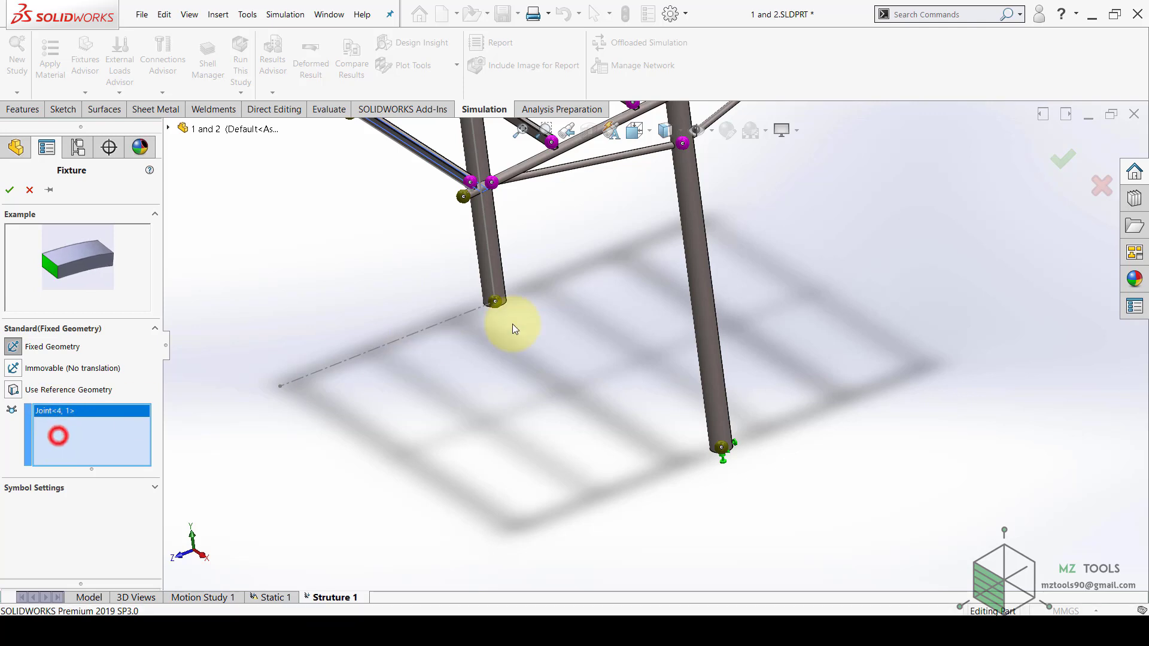
pyautogui.click(495, 301)
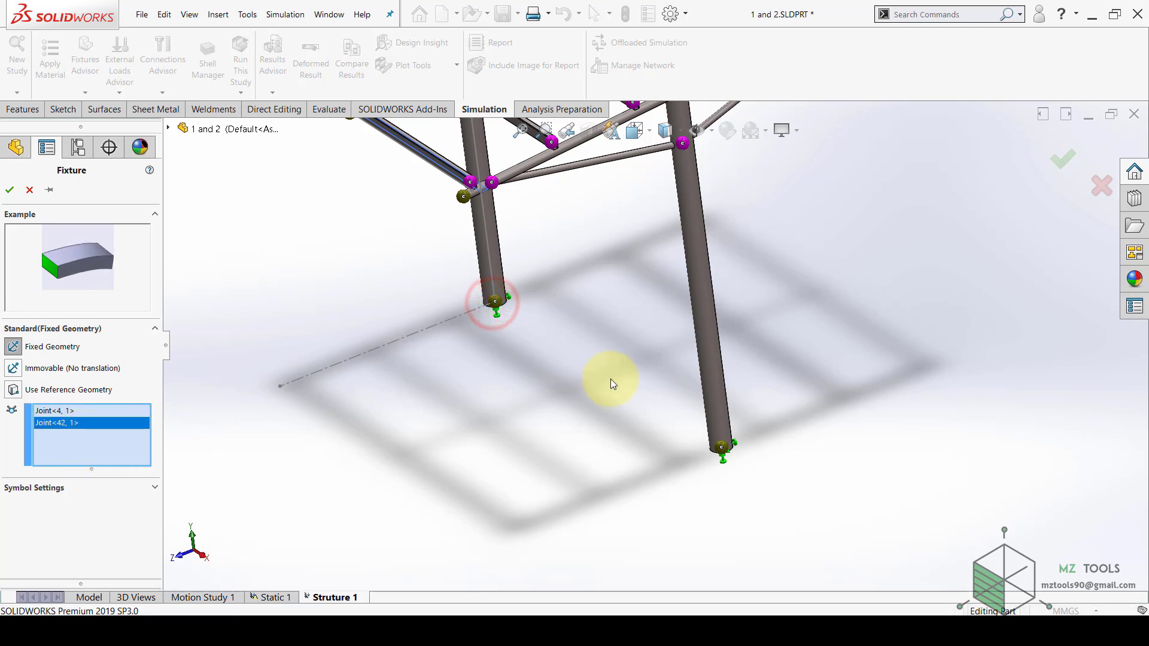
pyautogui.scroll(5, 610, 378)
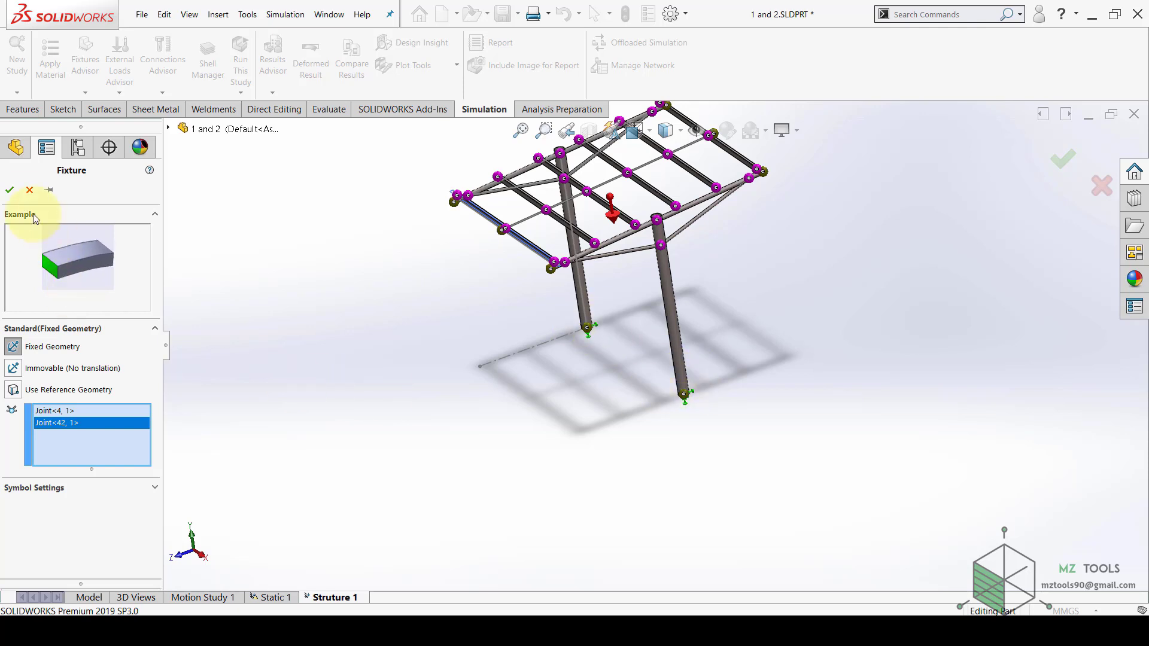
pyautogui.click(8, 190)
pyautogui.click(334, 389)
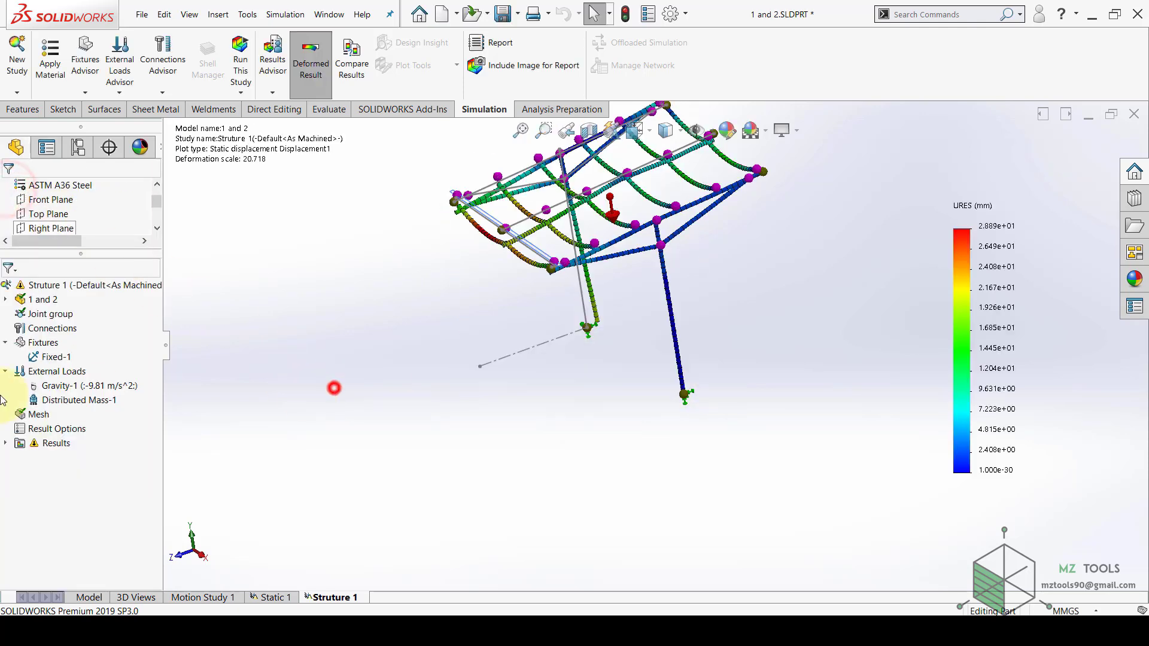
# Remesh and rerun the Struture 1 study with both column bases fixed, and show the Displacement1 plot
pyautogui.rightClick(37, 414)
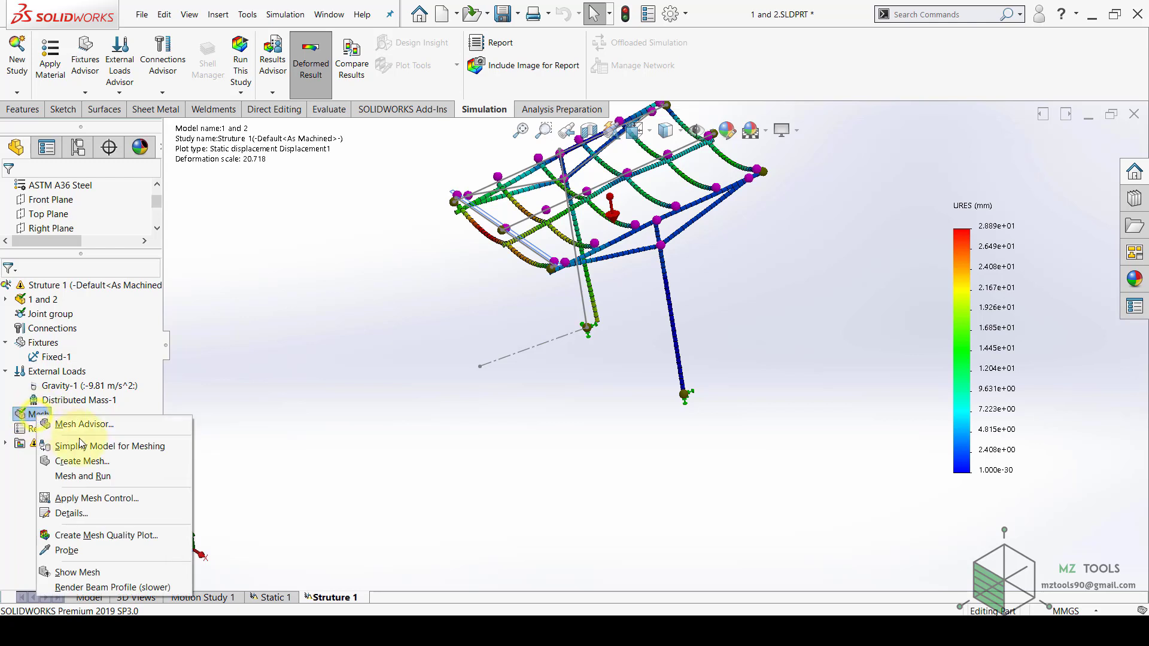
pyautogui.click(82, 461)
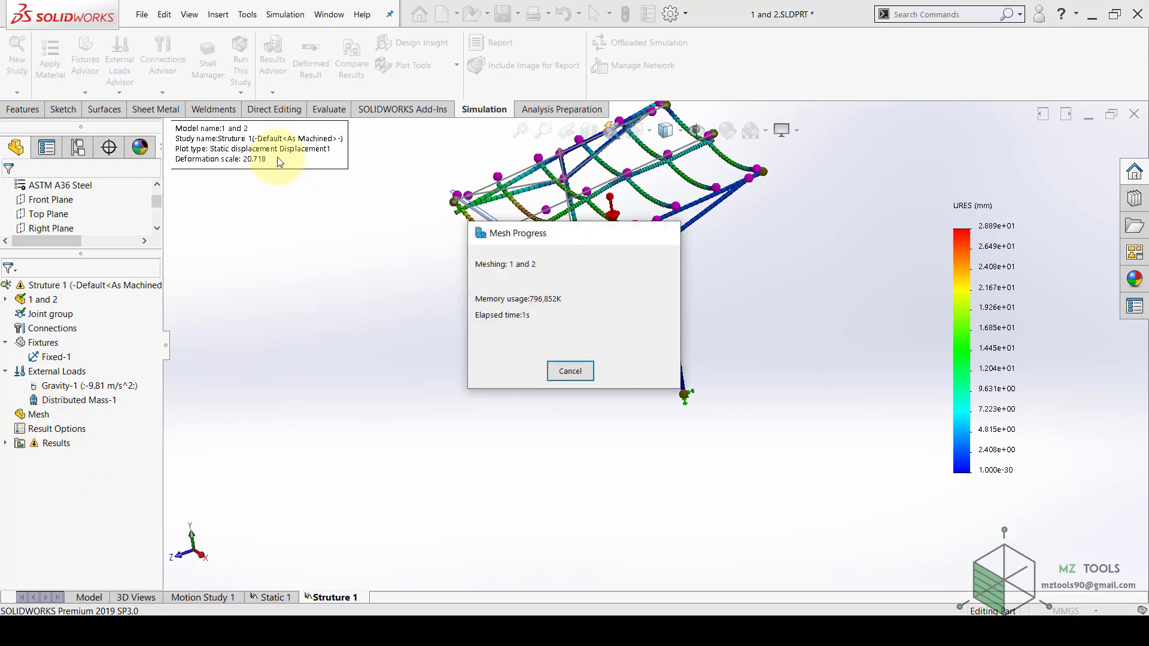
pyautogui.click(241, 66)
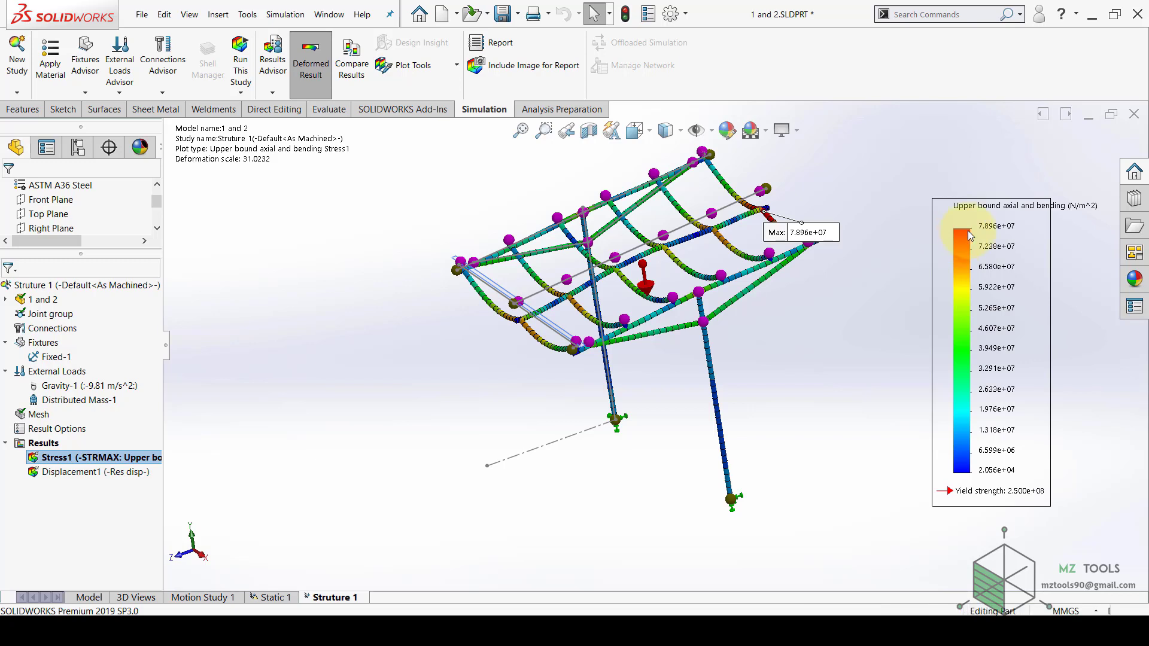
pyautogui.doubleClick(90, 472)
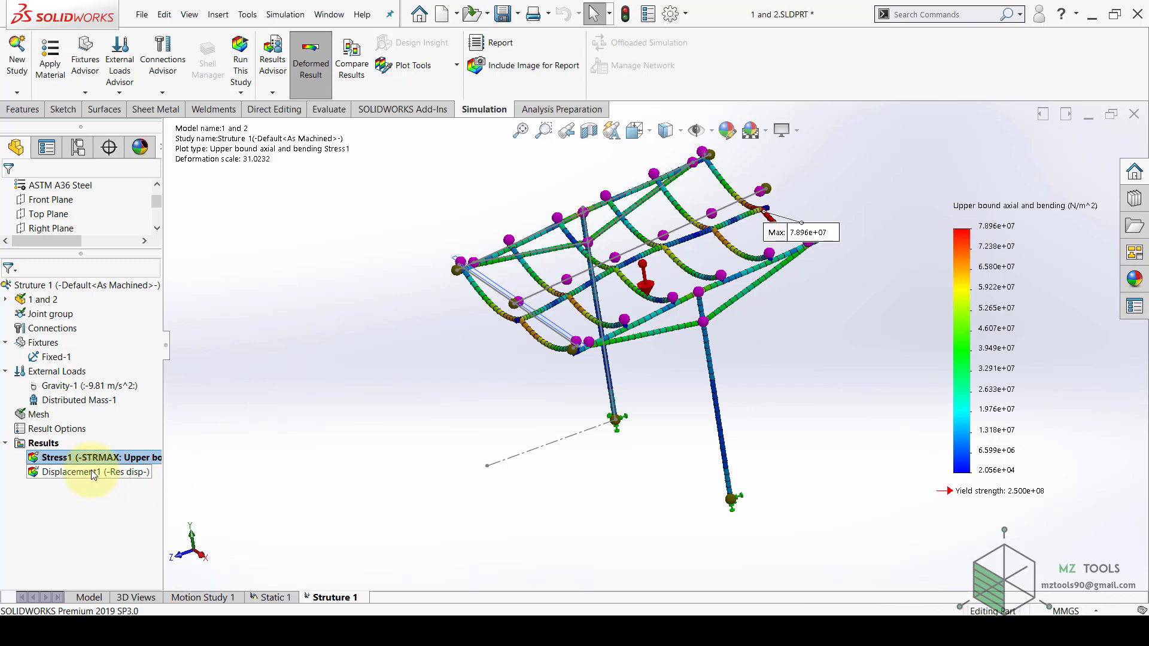
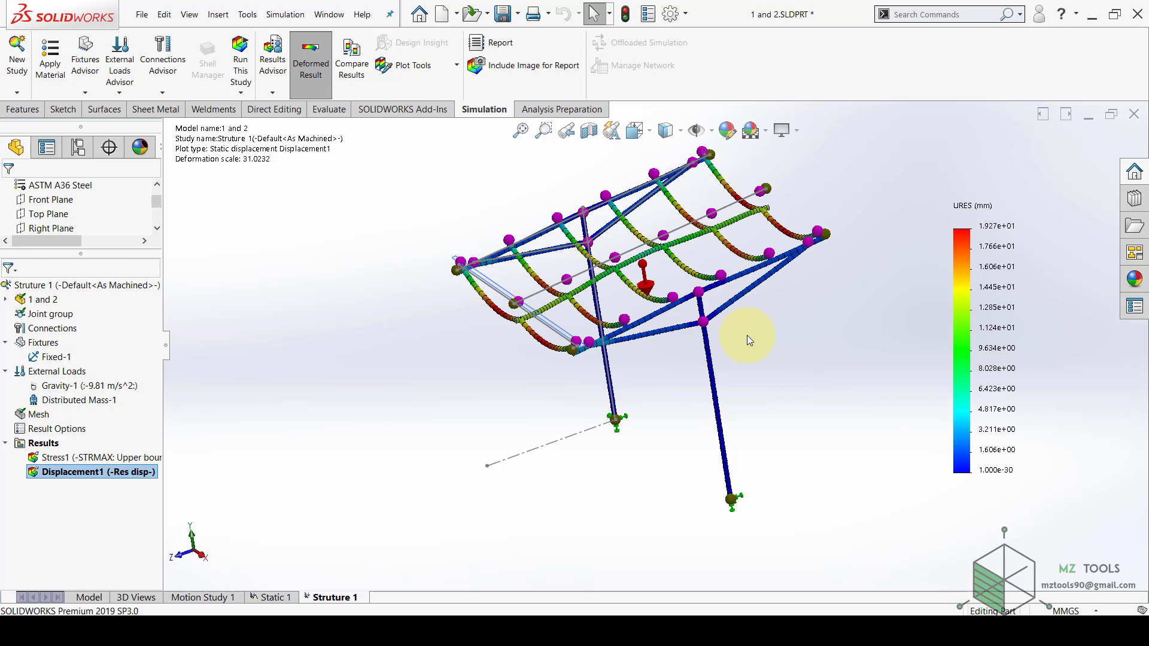
# Define a factor of safety plot for all bodies with the Automatic criterion and an upper limit of 4
pyautogui.click(48, 444)
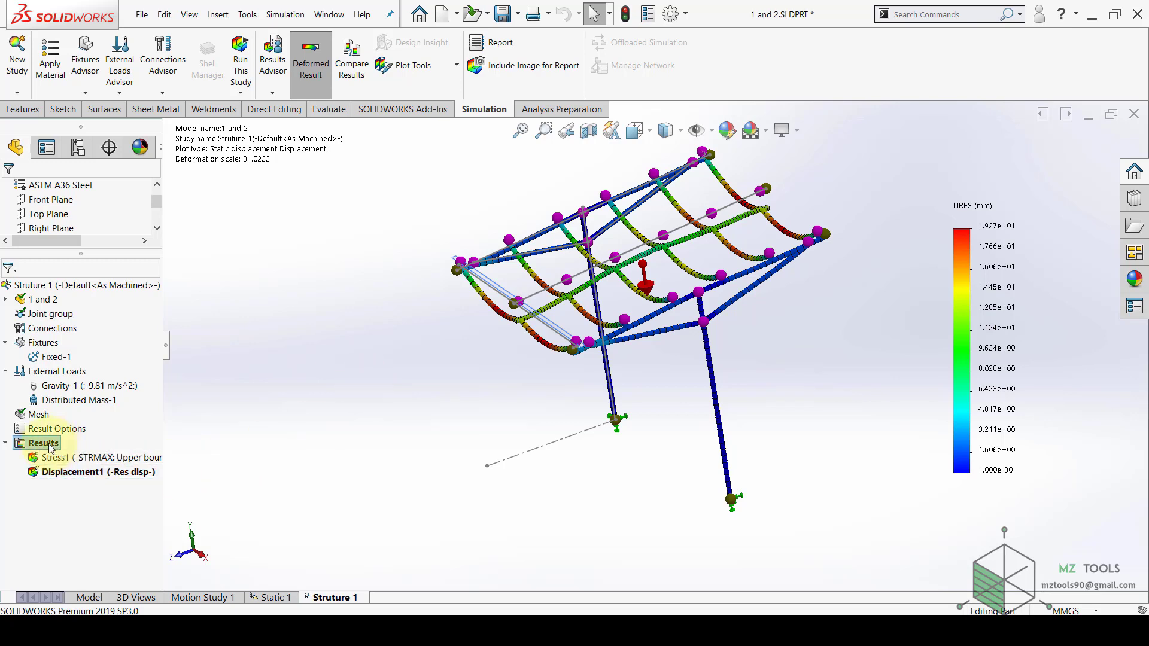
pyautogui.rightClick(47, 444)
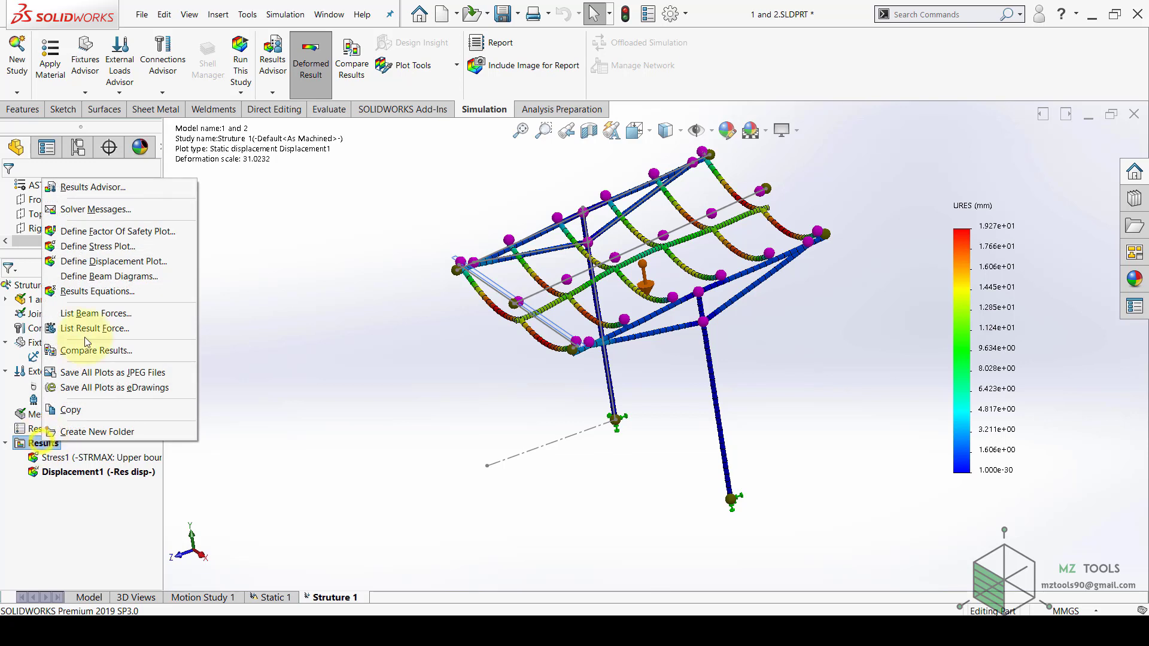
pyautogui.click(109, 234)
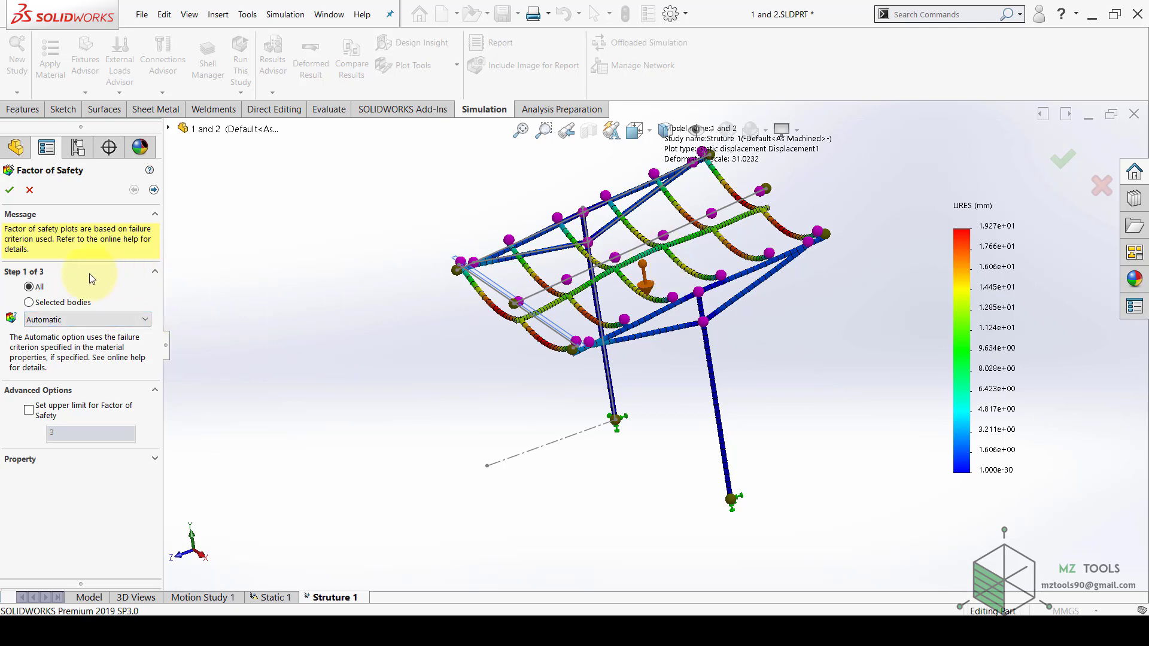
pyautogui.click(81, 319)
pyautogui.click(82, 318)
pyautogui.click(30, 412)
pyautogui.doubleClick(72, 430)
pyautogui.write('4')
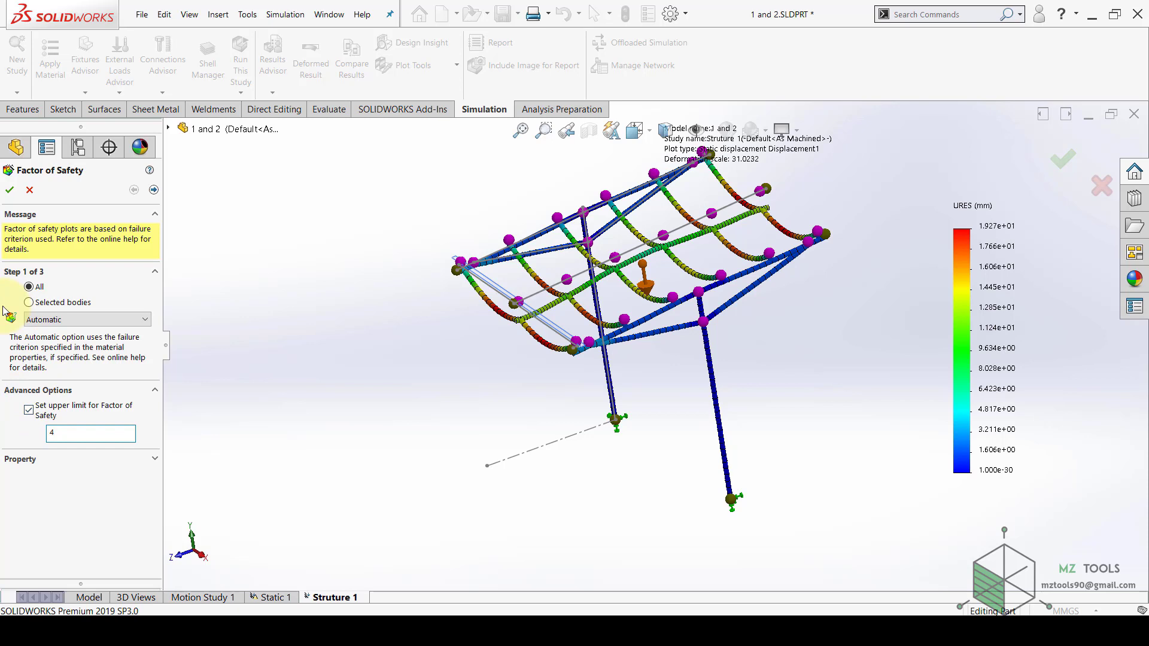
pyautogui.click(11, 190)
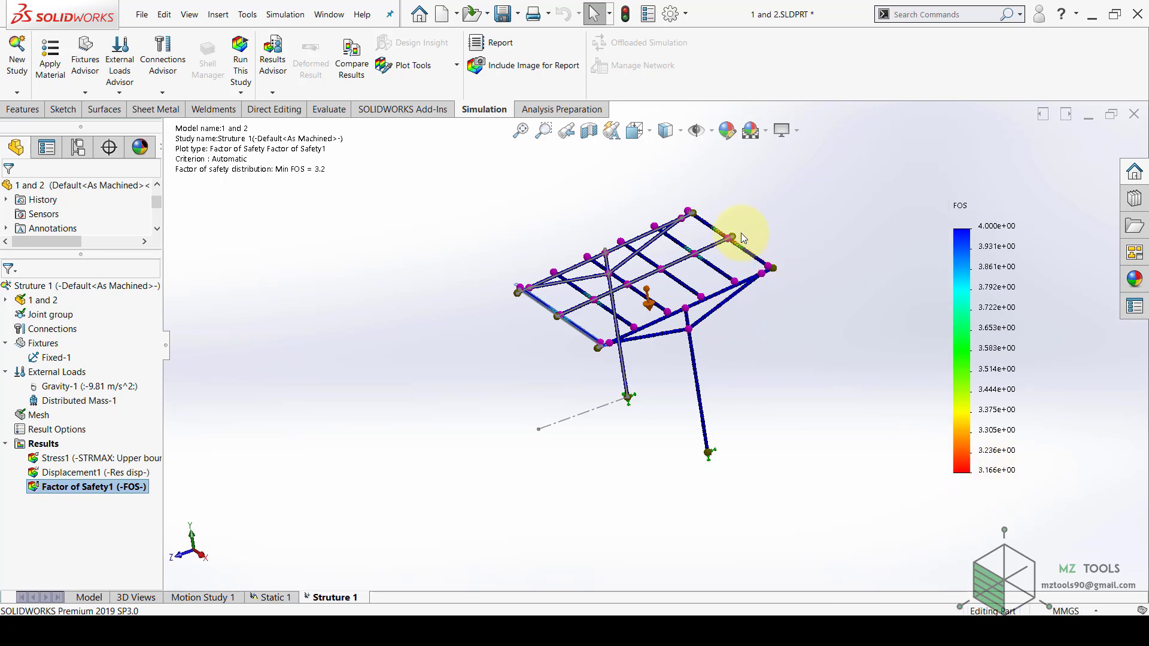
# Turn on the minimum value annotation in the factor of safety plot and move its label clear of the end purlin
pyautogui.scroll(-10, 742, 238)
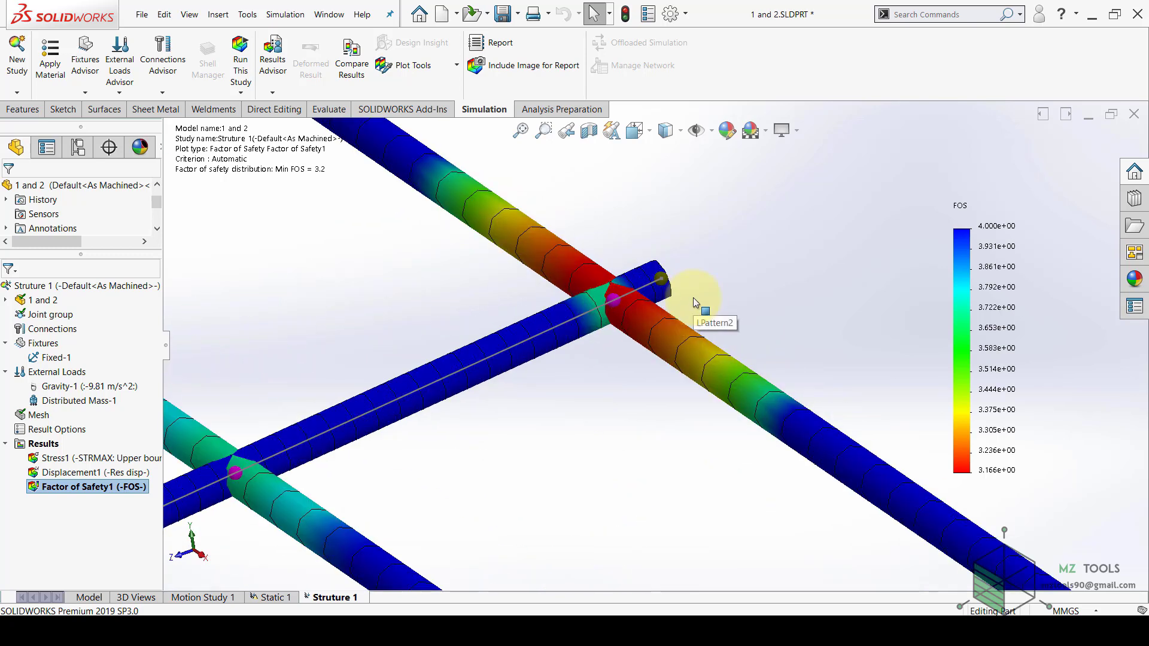
pyautogui.scroll(8, 757, 304)
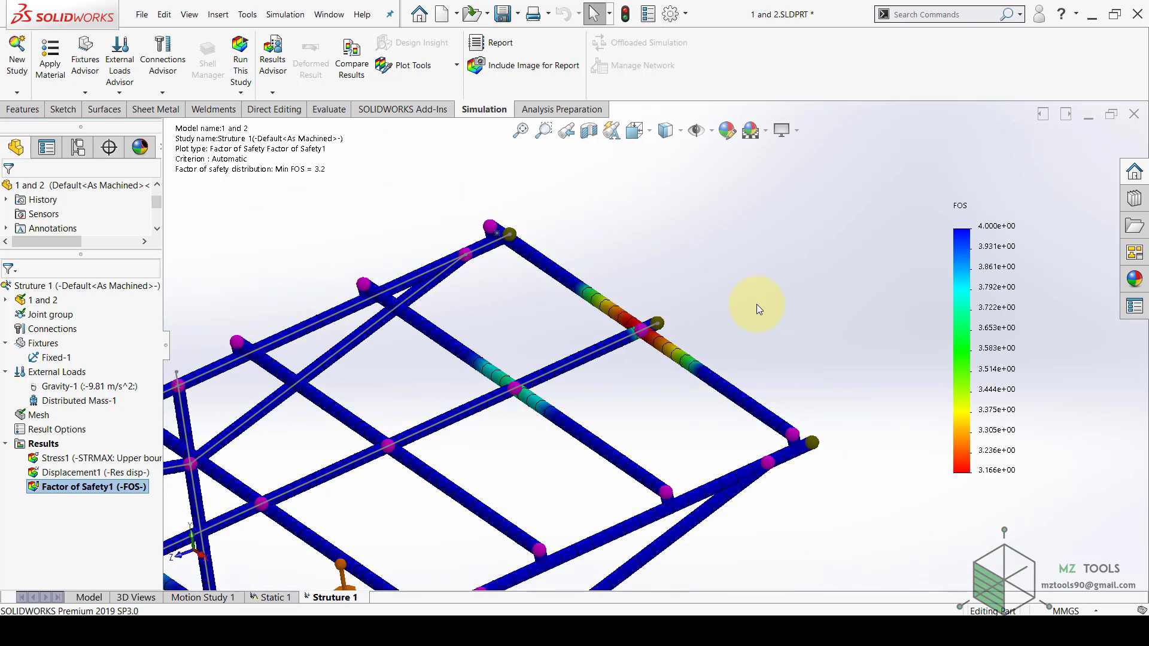
pyautogui.scroll(3, 757, 304)
pyautogui.scroll(-8, 670, 345)
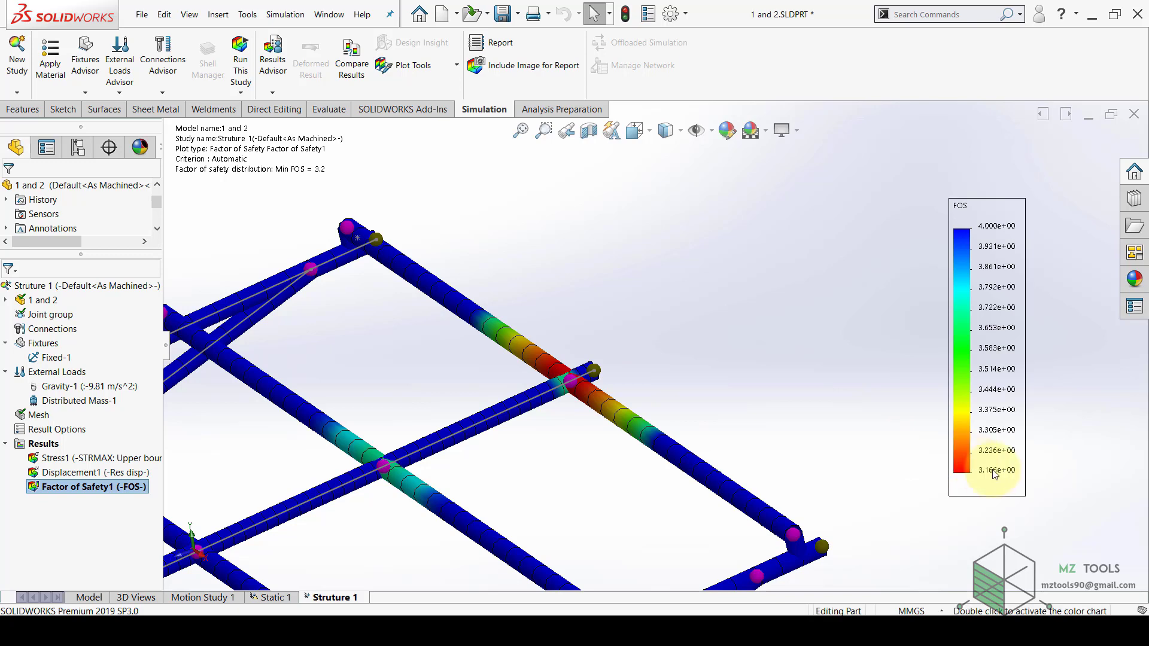
pyautogui.doubleClick(994, 473)
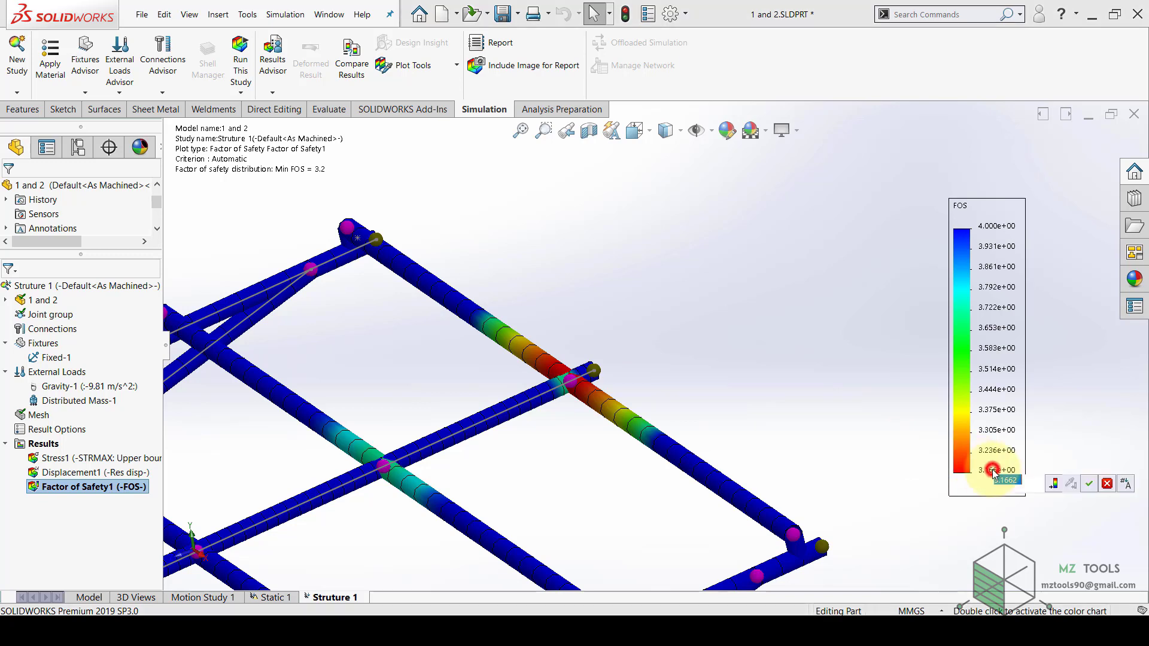
pyautogui.click(1125, 486)
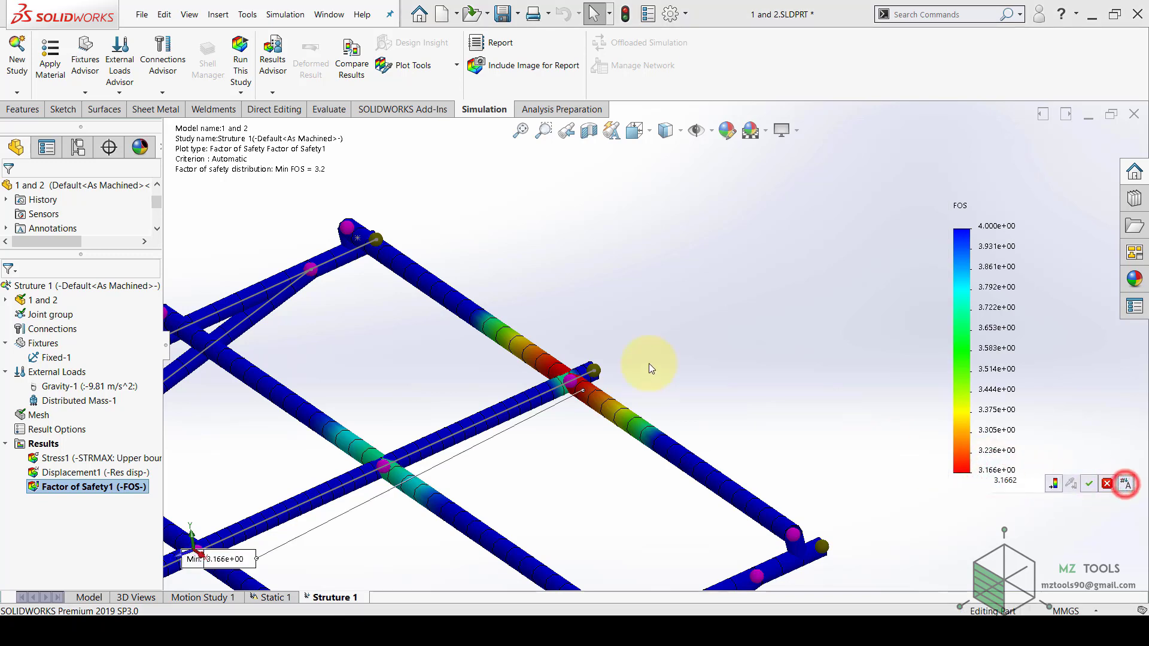
pyautogui.scroll(3, 654, 359)
pyautogui.moveTo(422, 474); pyautogui.dragTo(750, 241)
pyautogui.scroll(-1, 623, 376)
pyautogui.scroll(2, 624, 375)
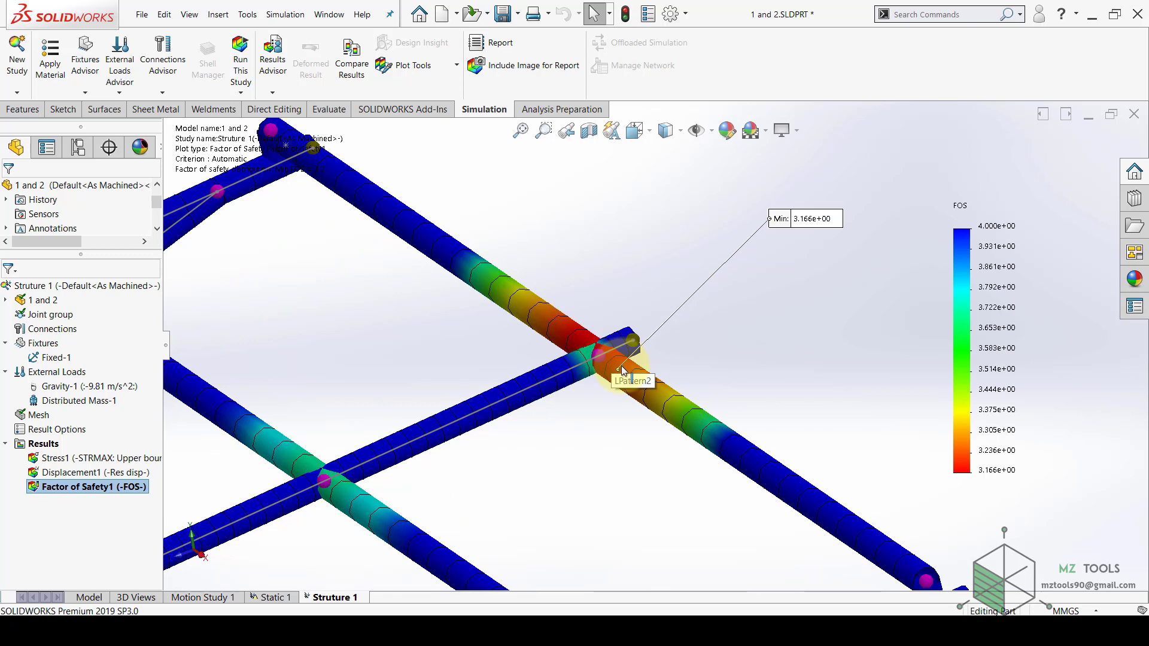
# Edit Distributed Mass-1 to add the 35 round bar to the loaded members, keeping the 4500 kg total mass
pyautogui.scroll(3, 623, 368)
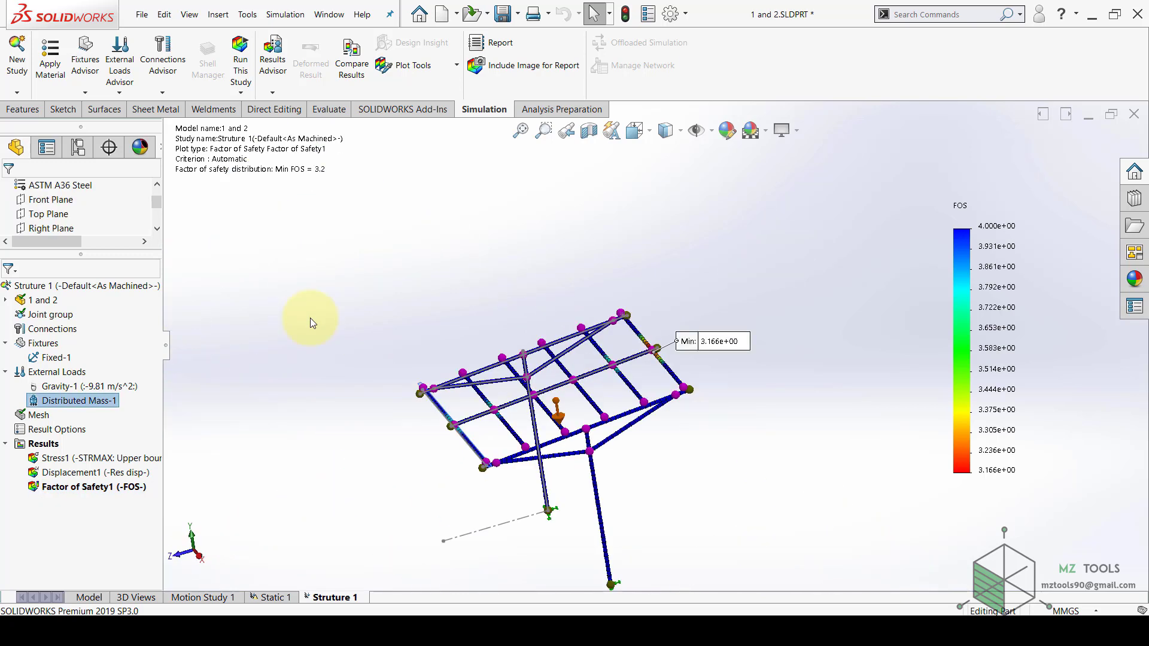
pyautogui.click(60, 387)
pyautogui.click(59, 401)
pyautogui.rightClick(60, 403)
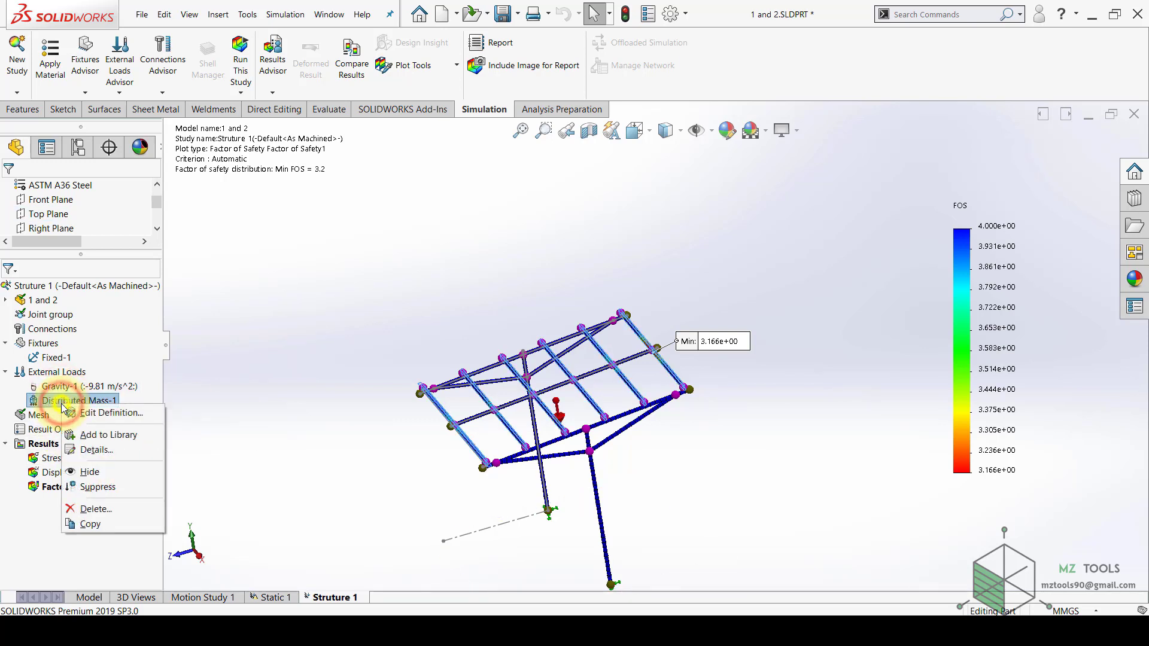
pyautogui.click(80, 413)
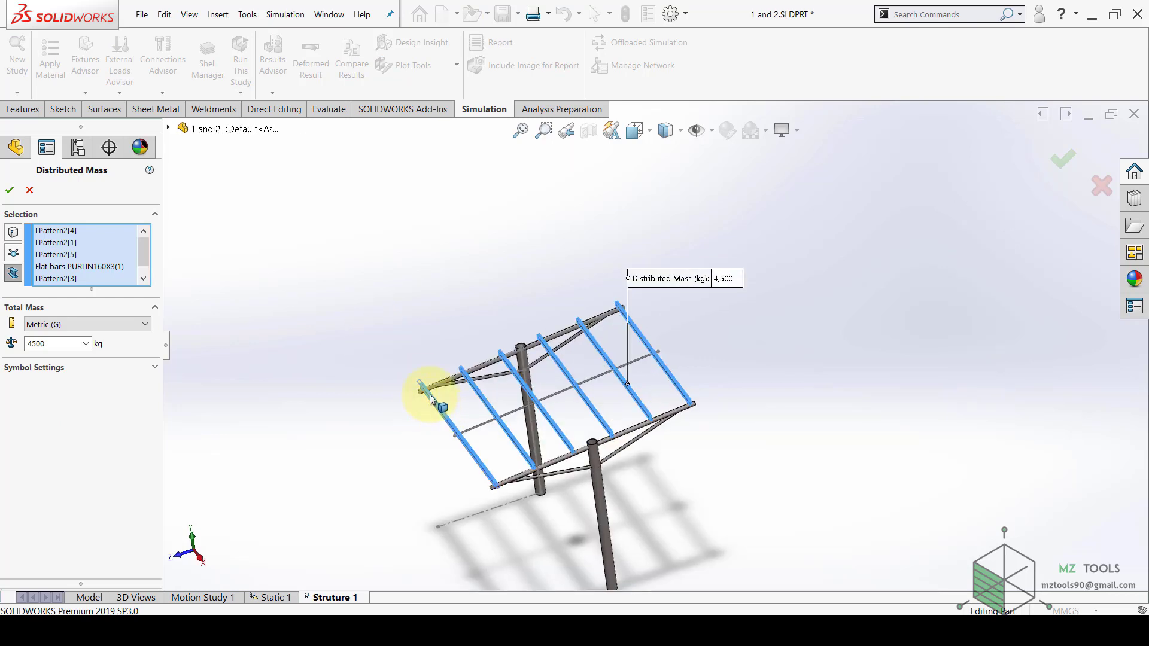
pyautogui.click(117, 253)
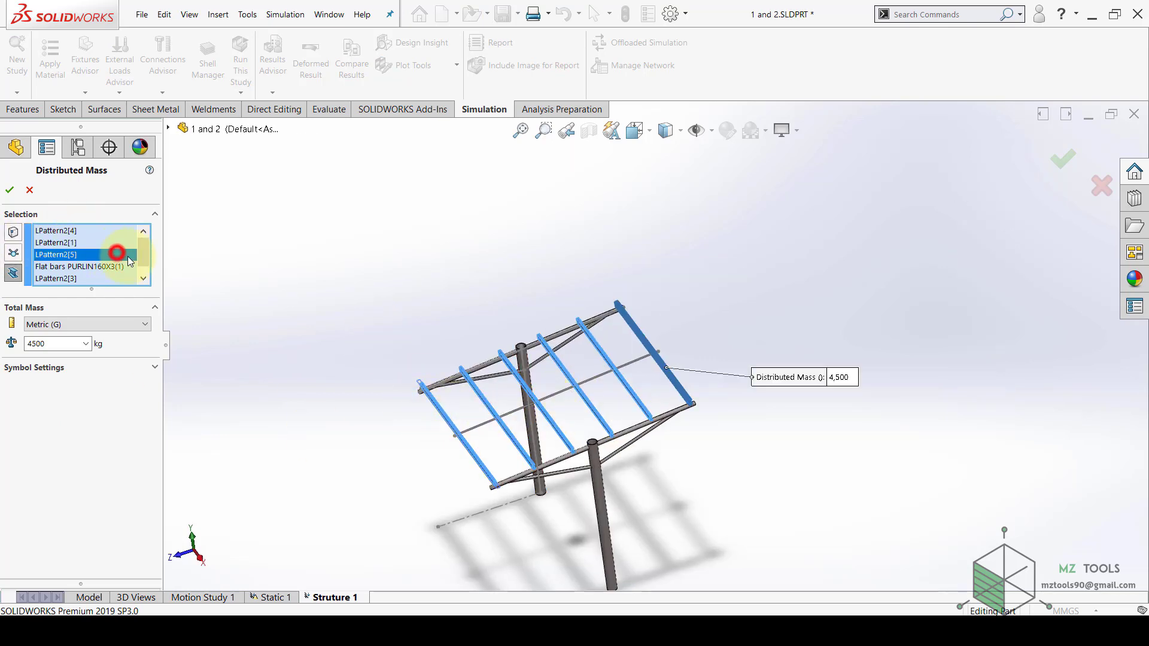
pyautogui.scroll(-5, 539, 413)
pyautogui.click(504, 377)
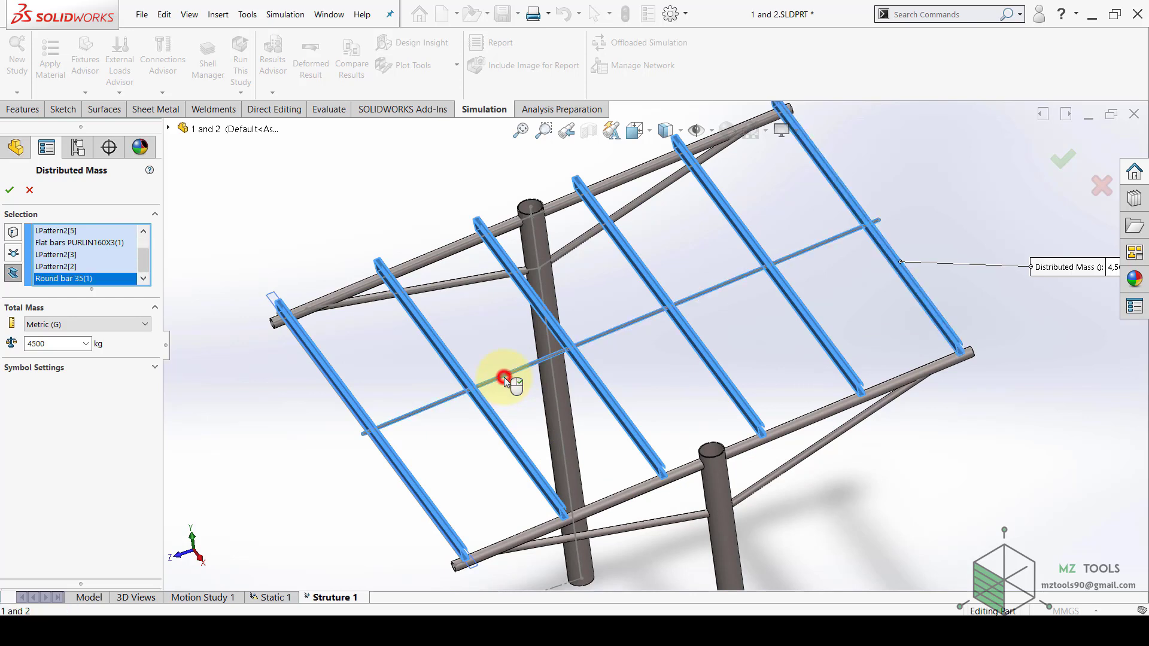
pyautogui.scroll(3, 293, 494)
pyautogui.click(9, 190)
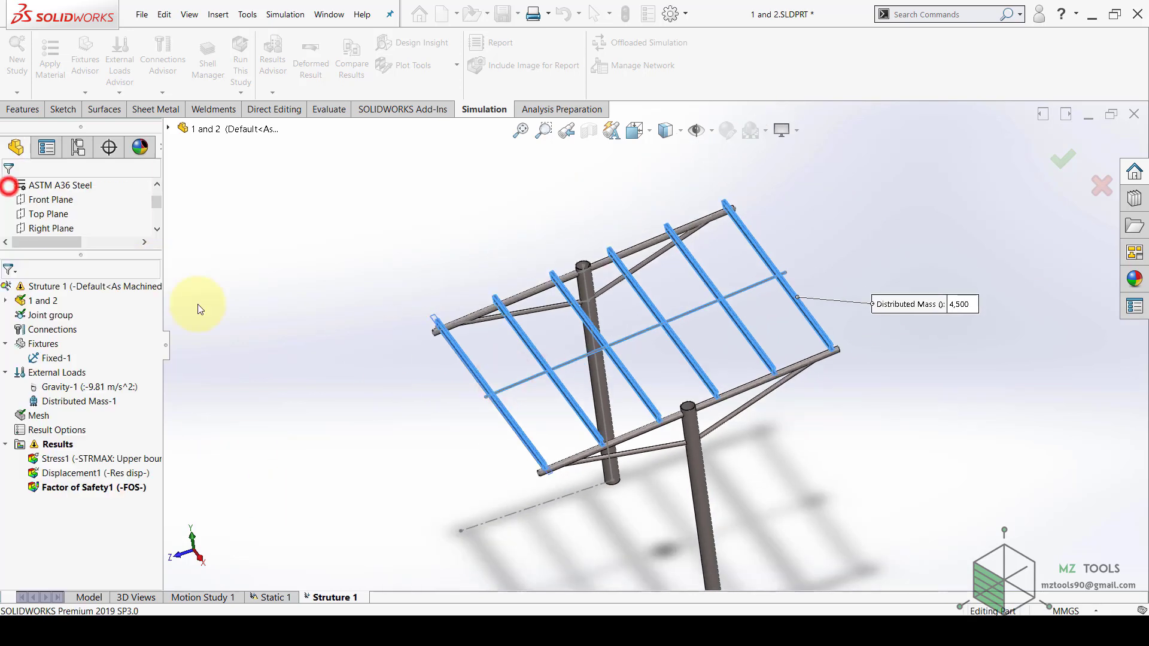
# Recreate the mesh and run the study with the round bar included in the distributed mass
pyautogui.rightClick(42, 415)
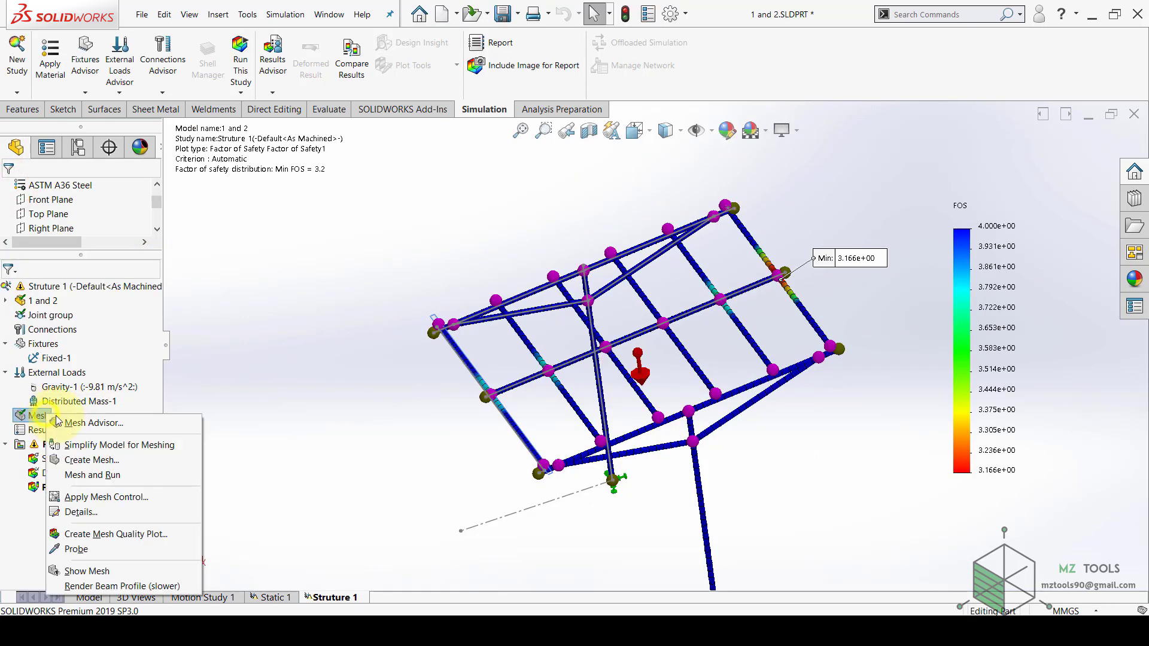
pyautogui.click(98, 460)
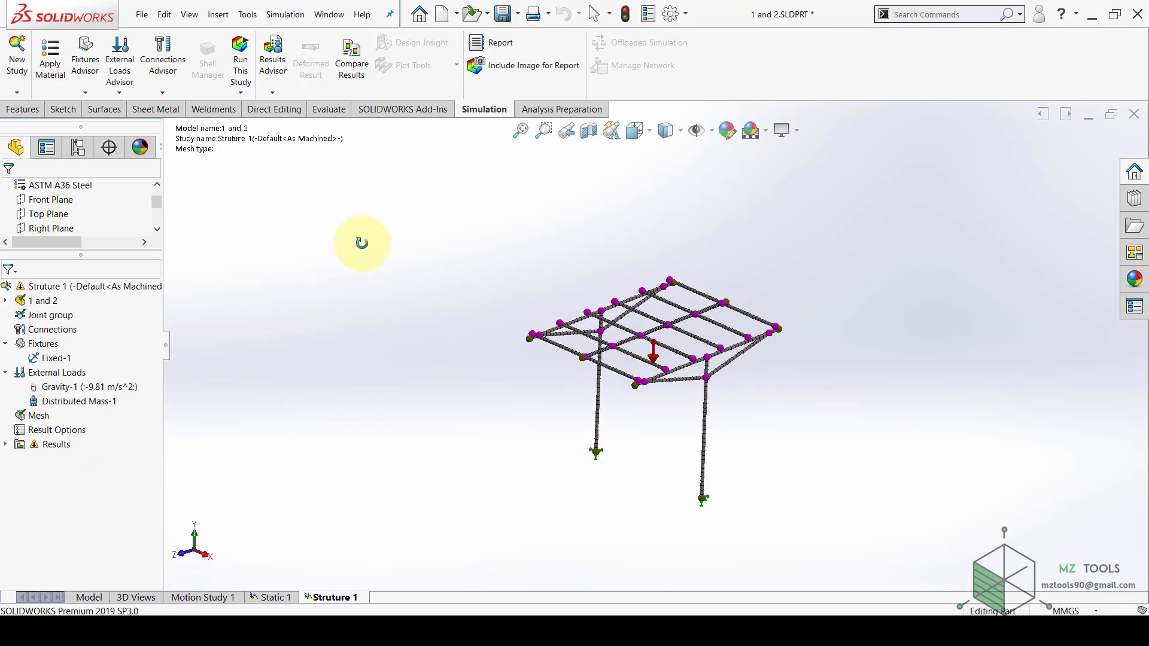
pyautogui.click(240, 57)
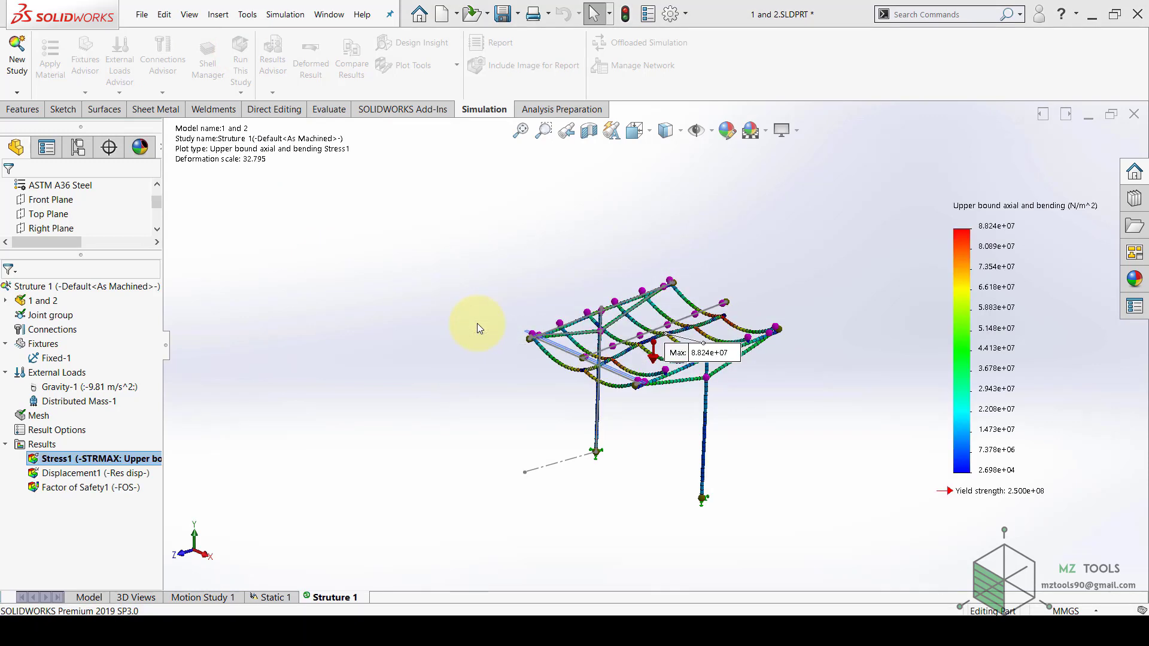
# Examine the Stress1 plot around the purlins and round bar, and move the maximum stress label off the frame
pyautogui.moveTo(456, 293); pyautogui.dragTo(453, 317, button='middle')
pyautogui.scroll(-5, 699, 335)
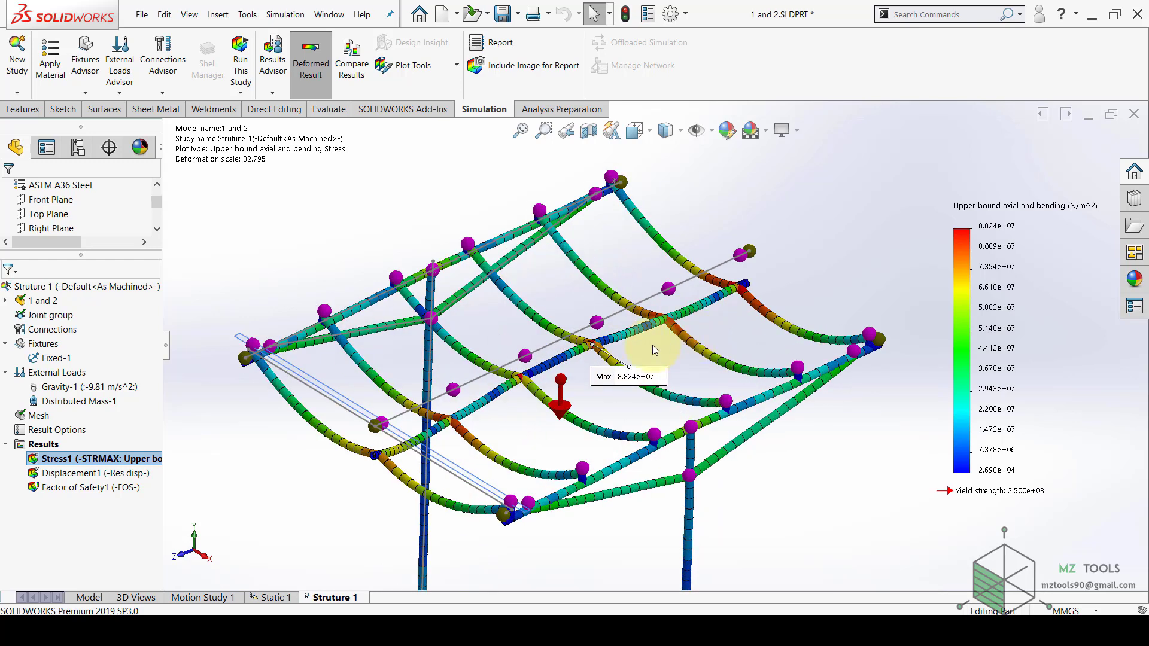
pyautogui.scroll(3, 652, 345)
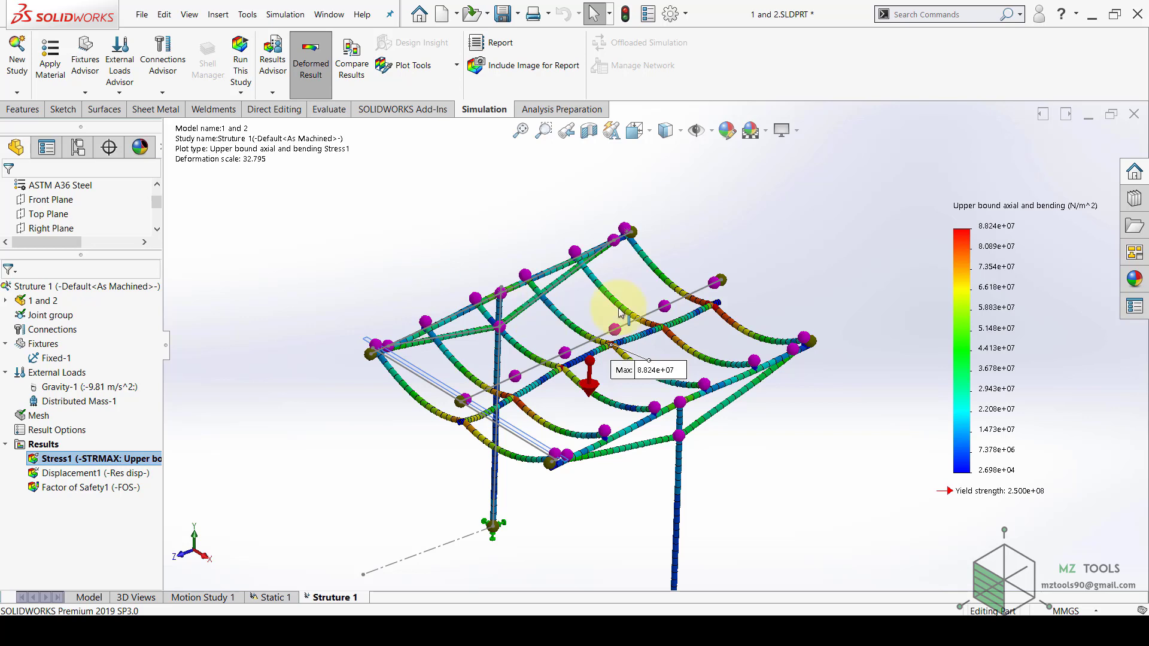
pyautogui.moveTo(618, 372)
pyautogui.mouseDown()
pyautogui.moveTo(187, 214)
pyautogui.moveTo(182, 162)
pyautogui.mouseUp()
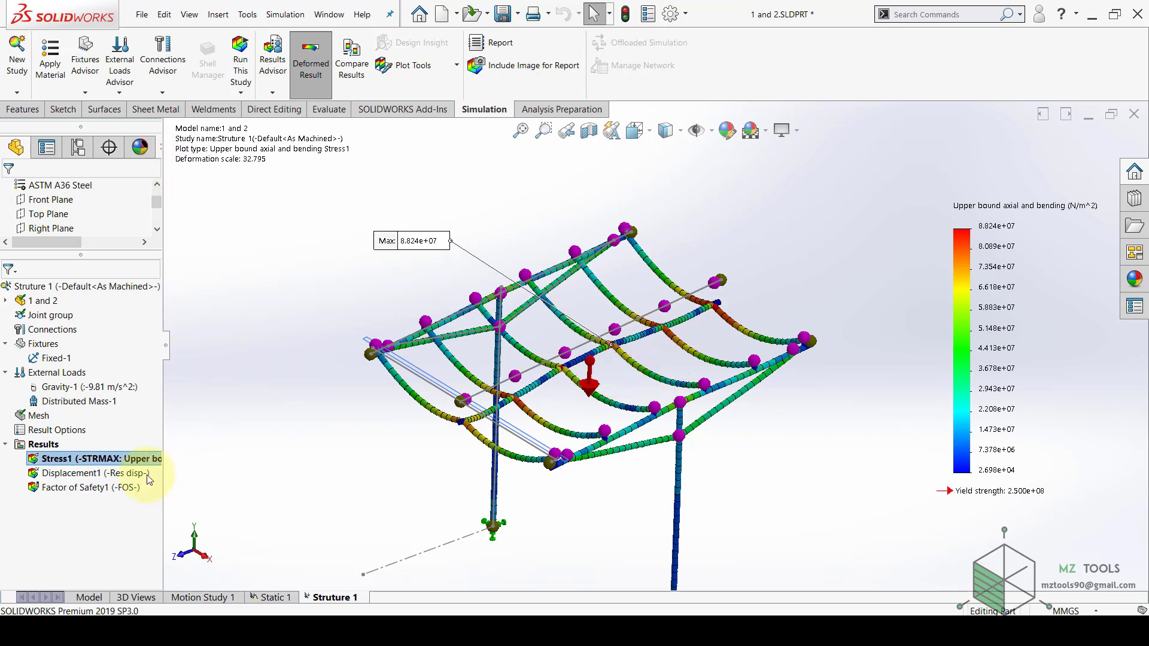
# Review the Displacement1 and Factor of Safety1 plots of the loaded frame, ending on the Stress1 plot
pyautogui.doubleClick(103, 474)
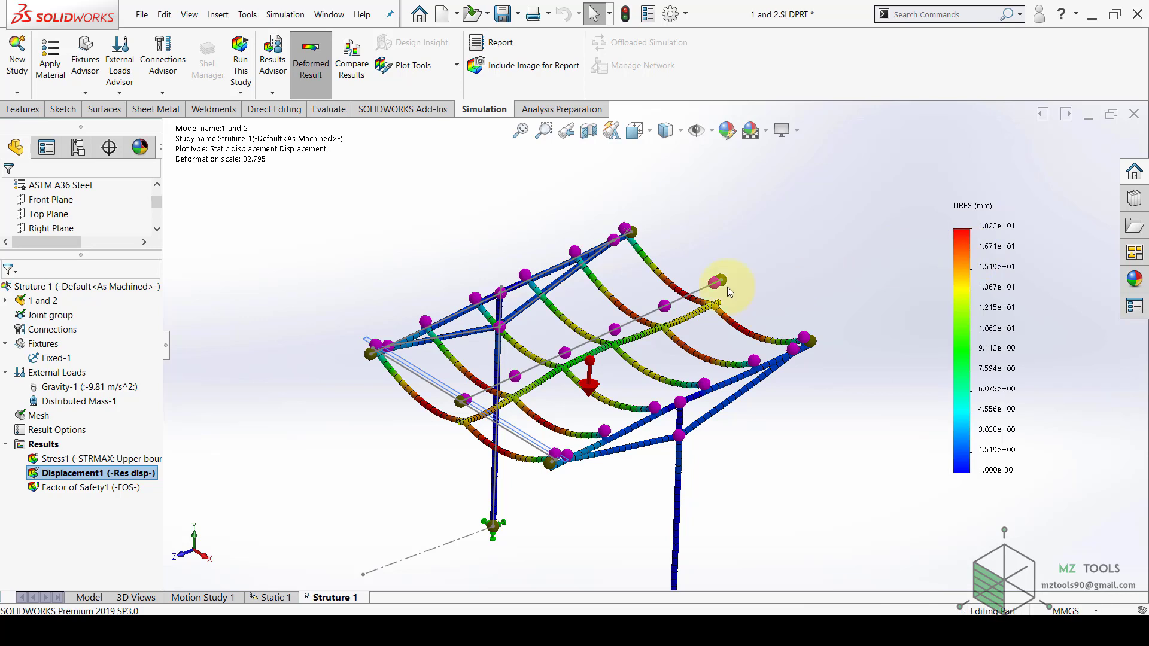
pyautogui.doubleClick(84, 486)
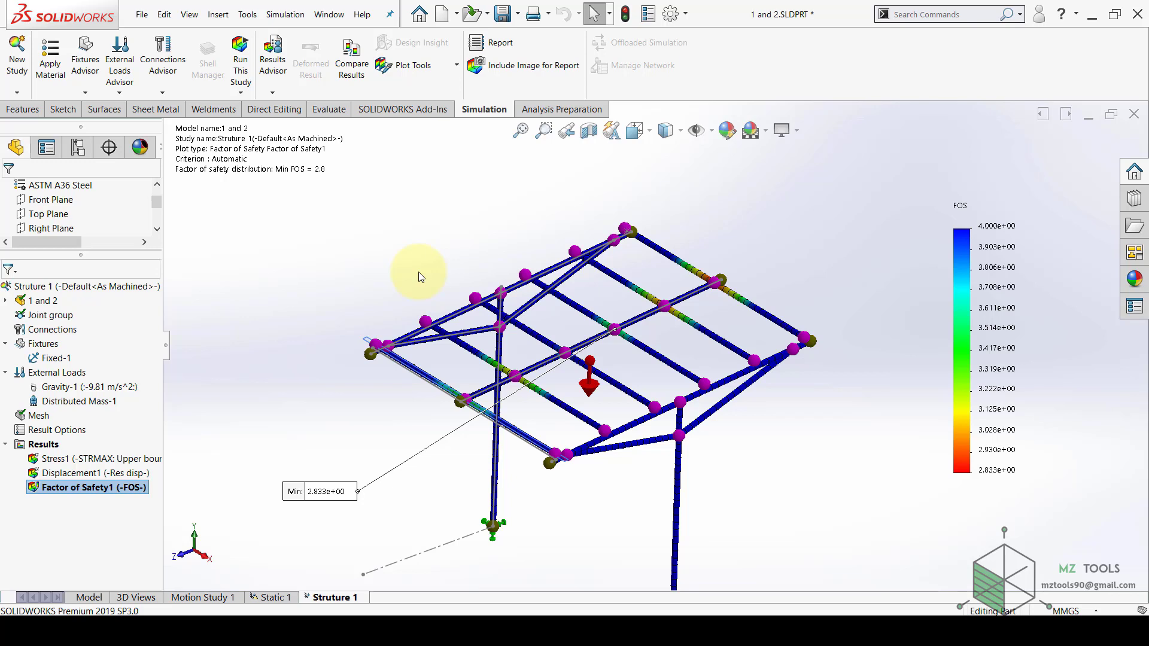
pyautogui.doubleClick(65, 459)
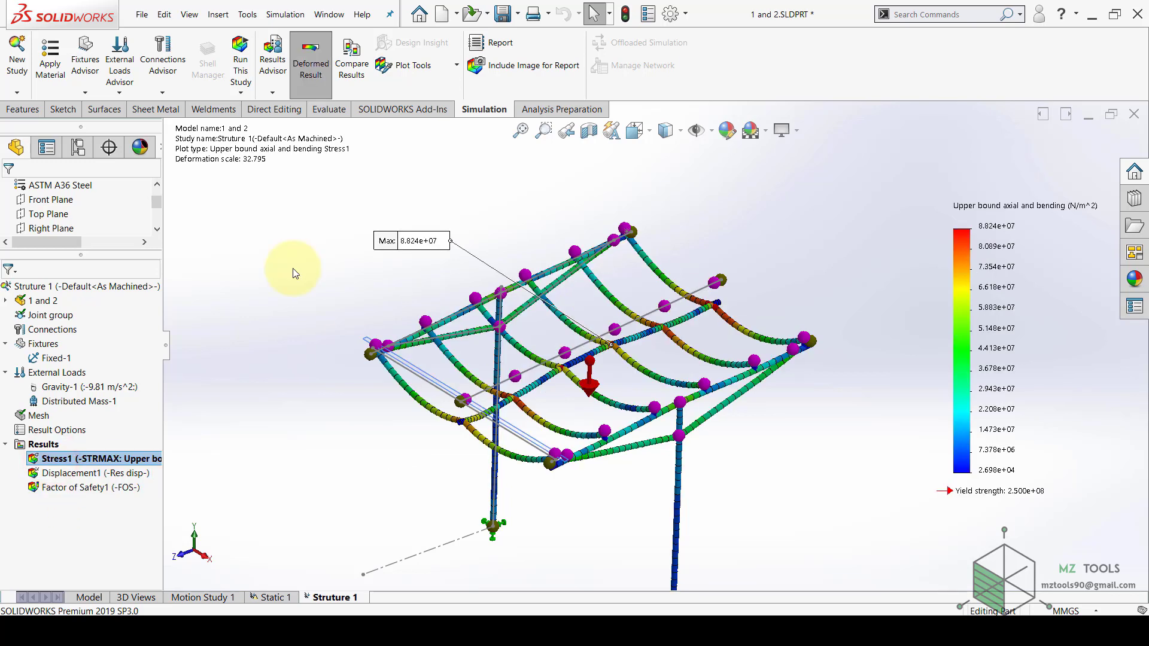
# Move the maximum stress label in the Stress1 plot clear of the purlins into empty space beside the frame
pyautogui.moveTo(323, 352); pyautogui.dragTo(357, 357, button='middle')
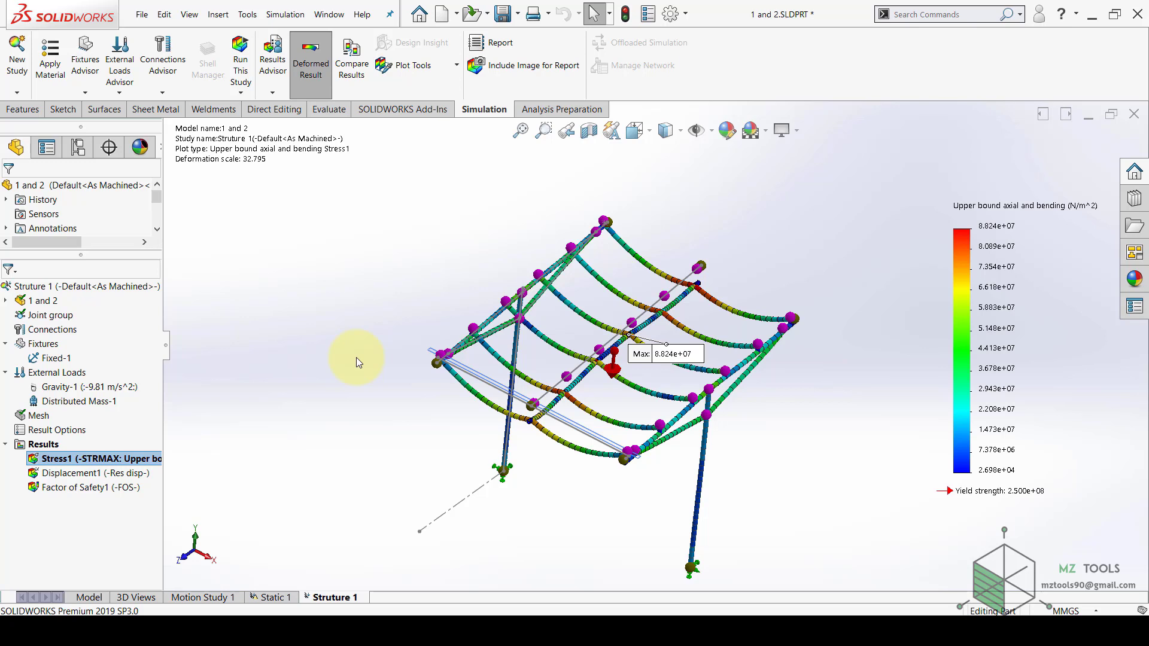
pyautogui.moveTo(402, 313); pyautogui.dragTo(660, 262, button='middle')
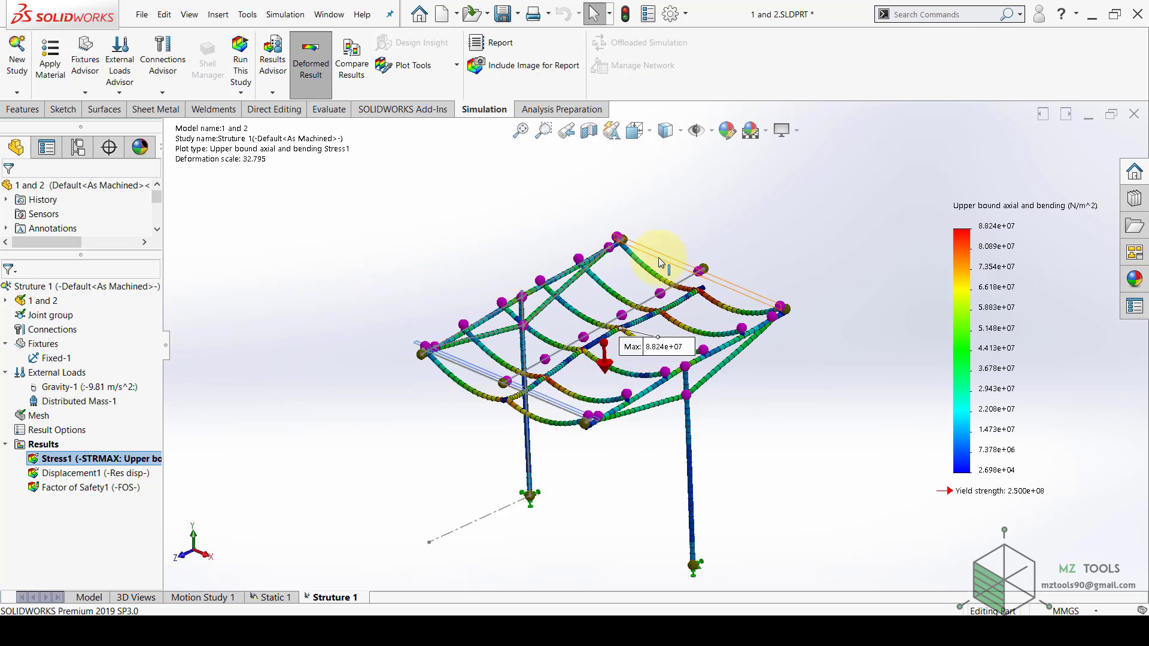
pyautogui.moveTo(626, 345); pyautogui.dragTo(337, 264)
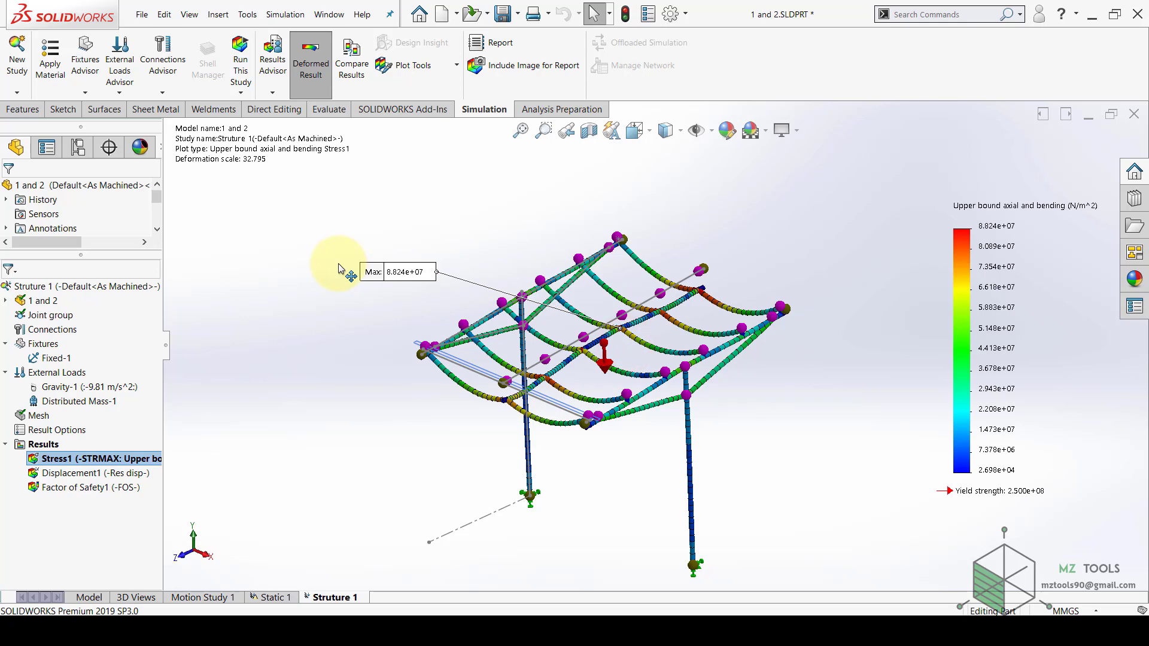
# Compare the undeformed and deformed shapes of the frame in the Stress1 plot, leaving the deformed result on
pyautogui.click(305, 82)
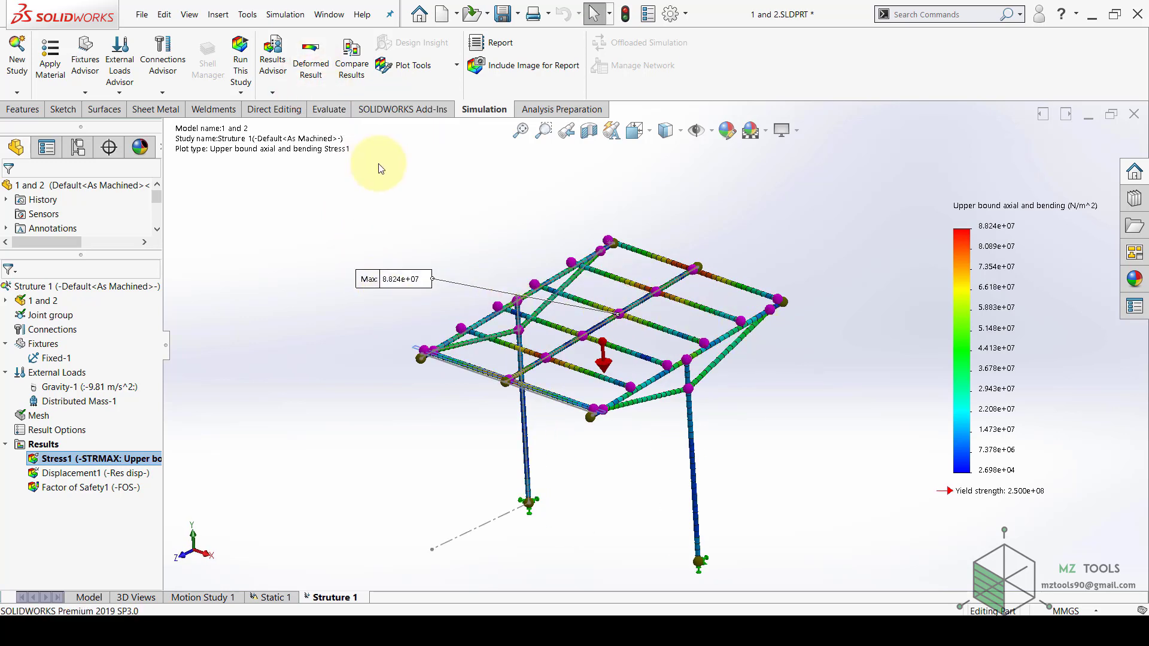
pyautogui.click(308, 58)
pyautogui.moveTo(390, 251); pyautogui.dragTo(441, 249, button='middle')
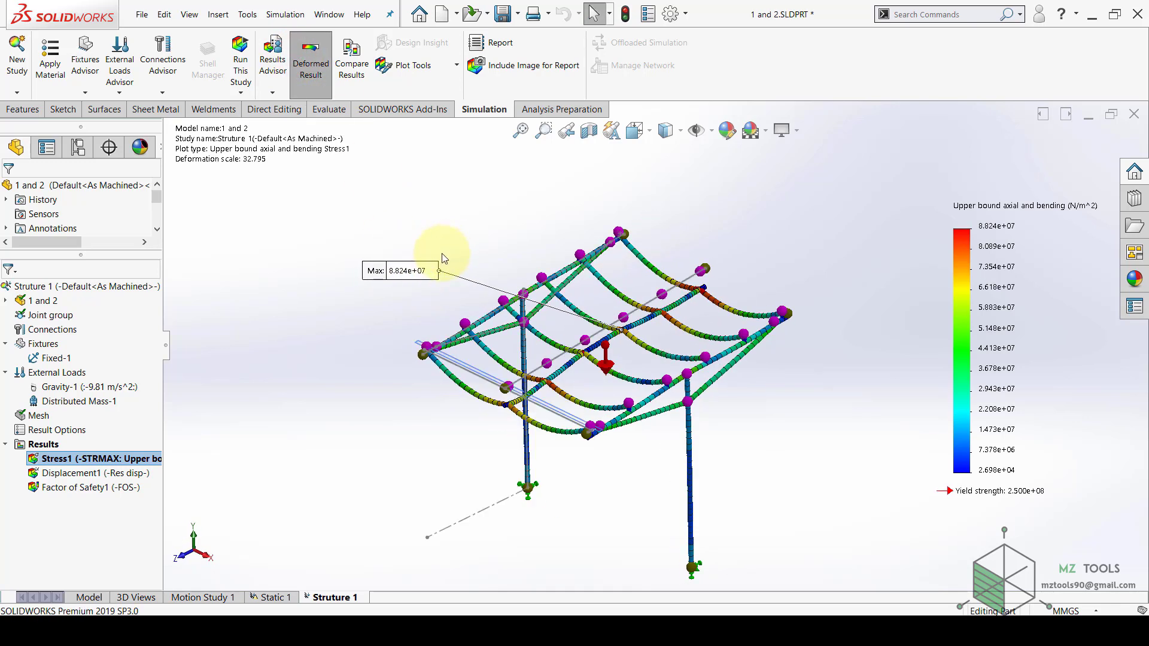
# Turn on the maximum value annotation in the Displacement1 plot and inspect its location on the end purlin
pyautogui.doubleClick(116, 474)
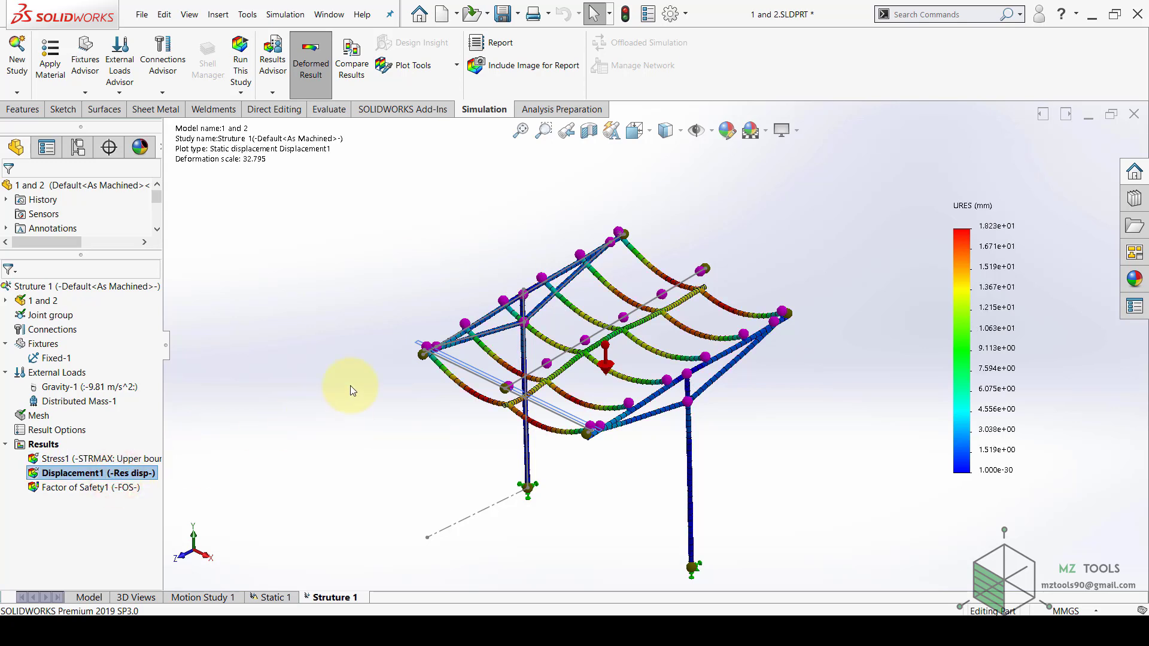
pyautogui.moveTo(371, 350); pyautogui.dragTo(435, 404, button='middle')
pyautogui.click(995, 226)
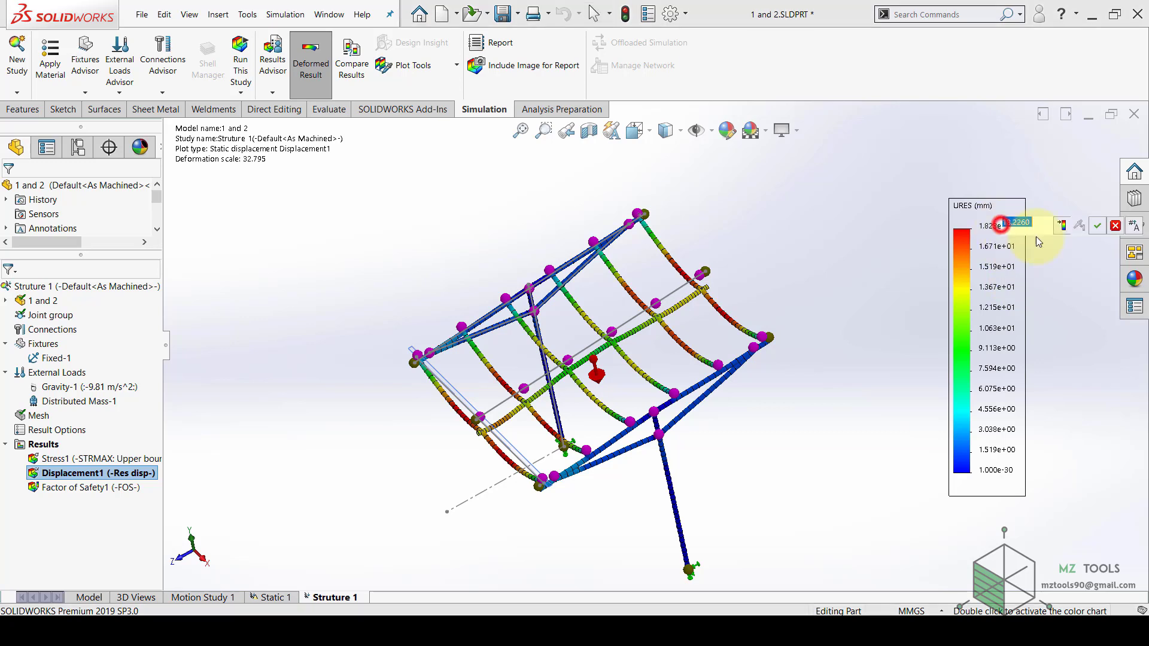
pyautogui.click(1130, 226)
pyautogui.scroll(-4, 525, 476)
pyautogui.moveTo(515, 470); pyautogui.dragTo(441, 479, button='middle')
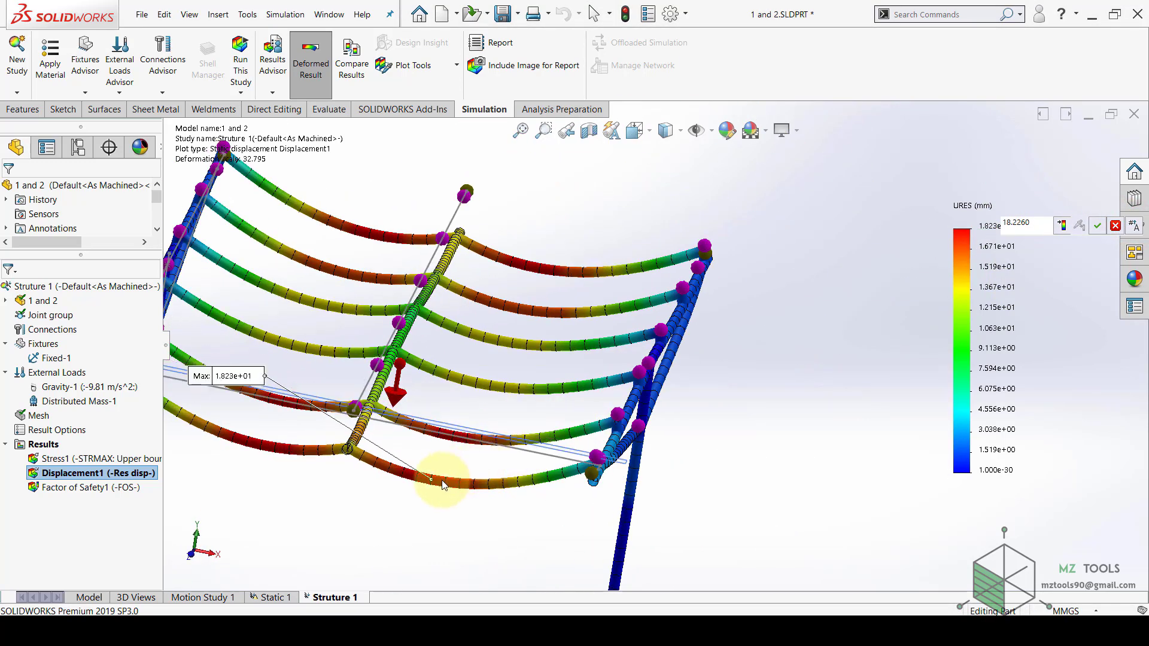
pyautogui.moveTo(232, 436); pyautogui.dragTo(590, 303, button='middle')
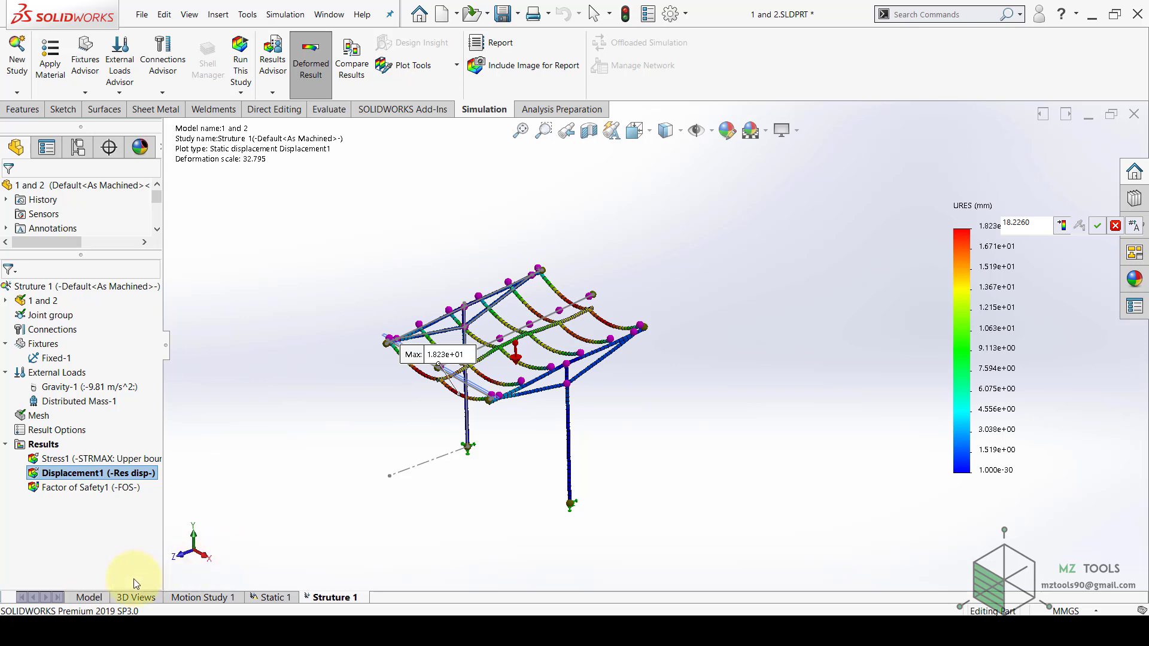
# Show the whole weldment model and compare it with the site photo of the structure in the Photos app
pyautogui.click(87, 597)
pyautogui.click(300, 299)
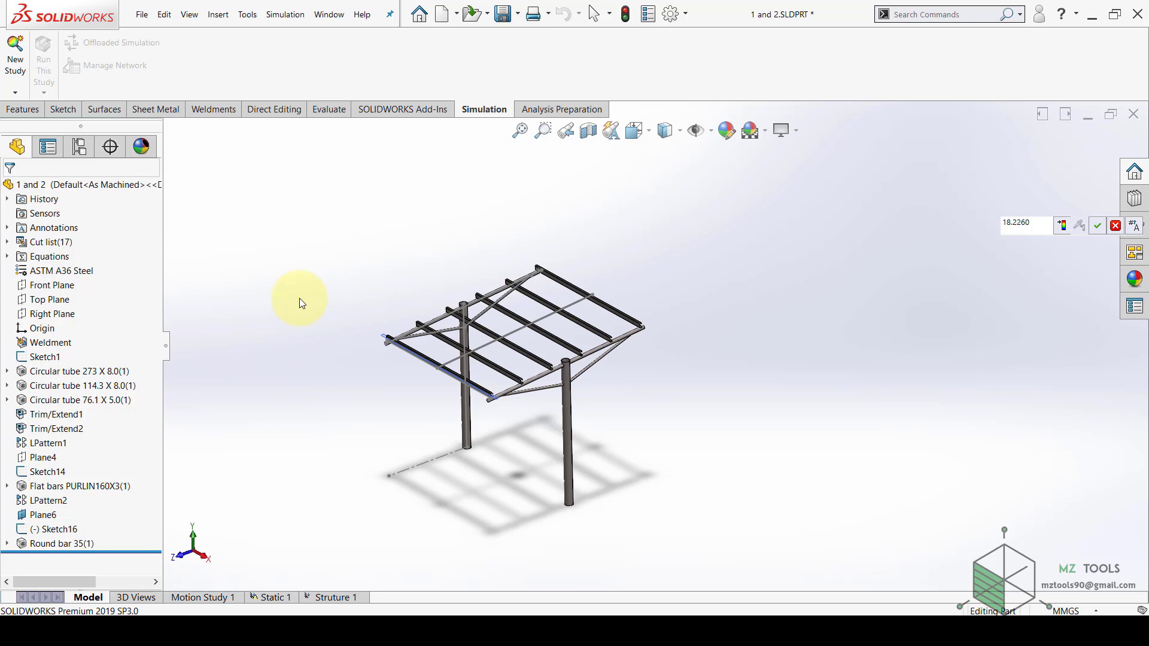
pyautogui.click(520, 130)
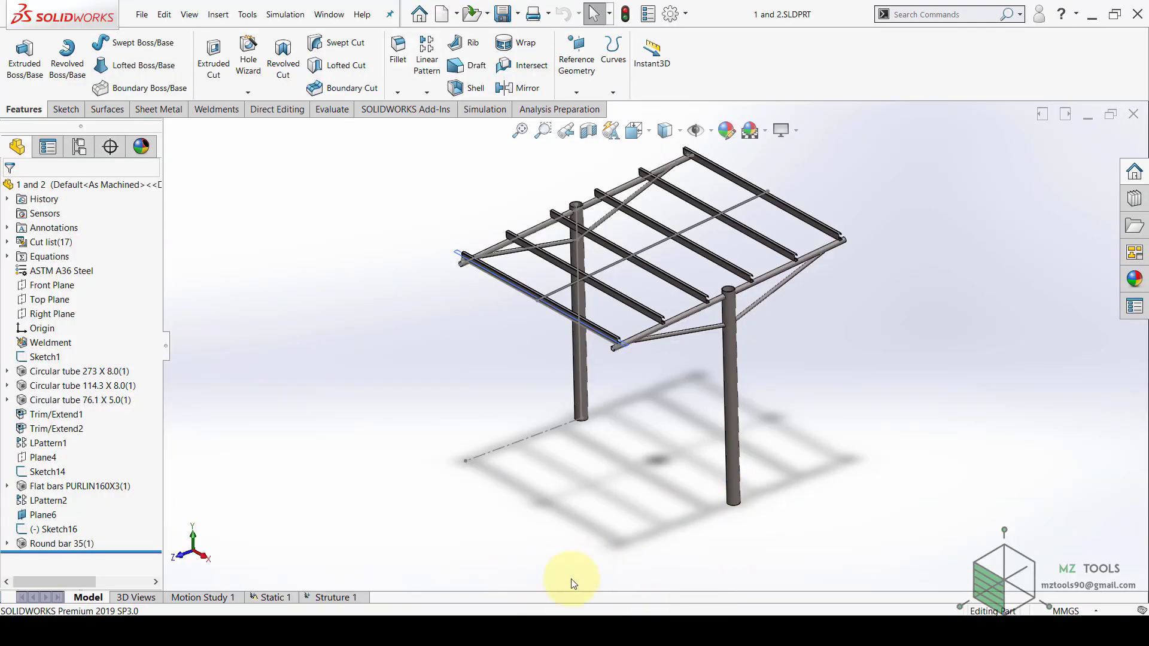
pyautogui.click(522, 630)
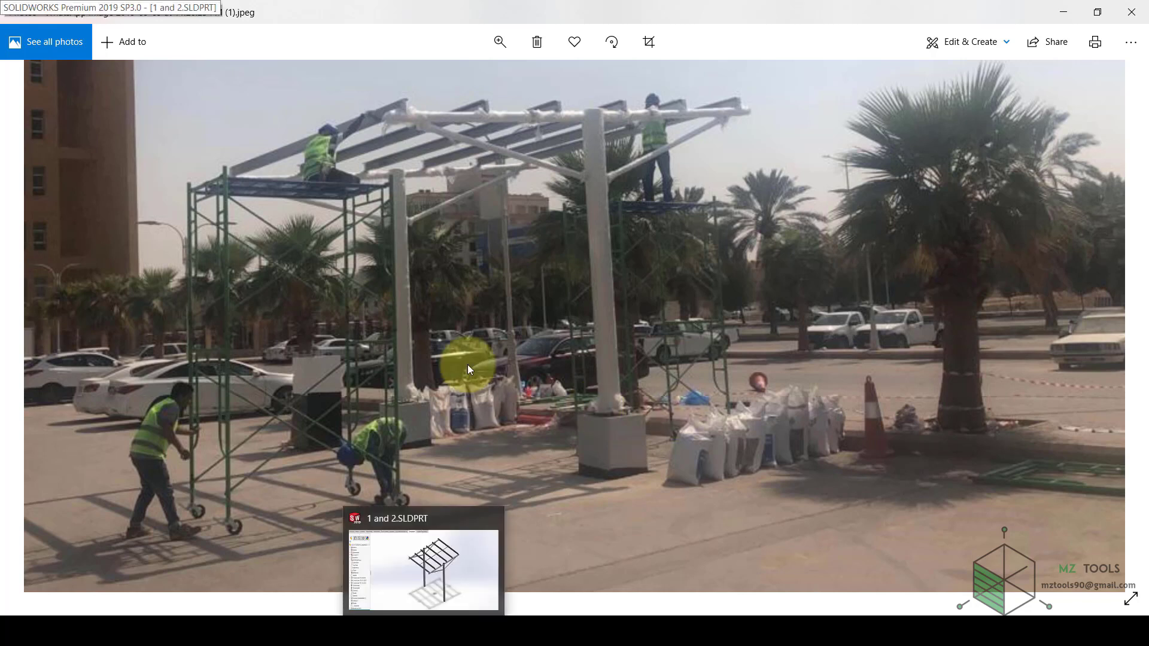
pyautogui.click(412, 583)
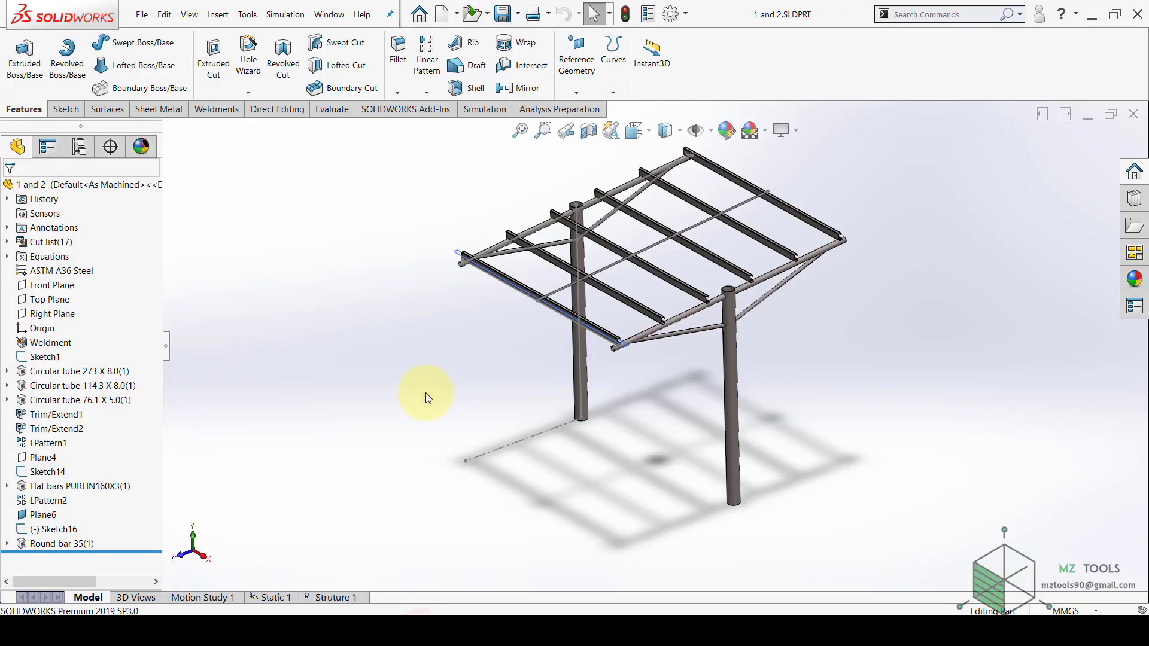
# List the reaction forces in SI units at the base joints of both columns in the Struture 1 study
pyautogui.click(340, 597)
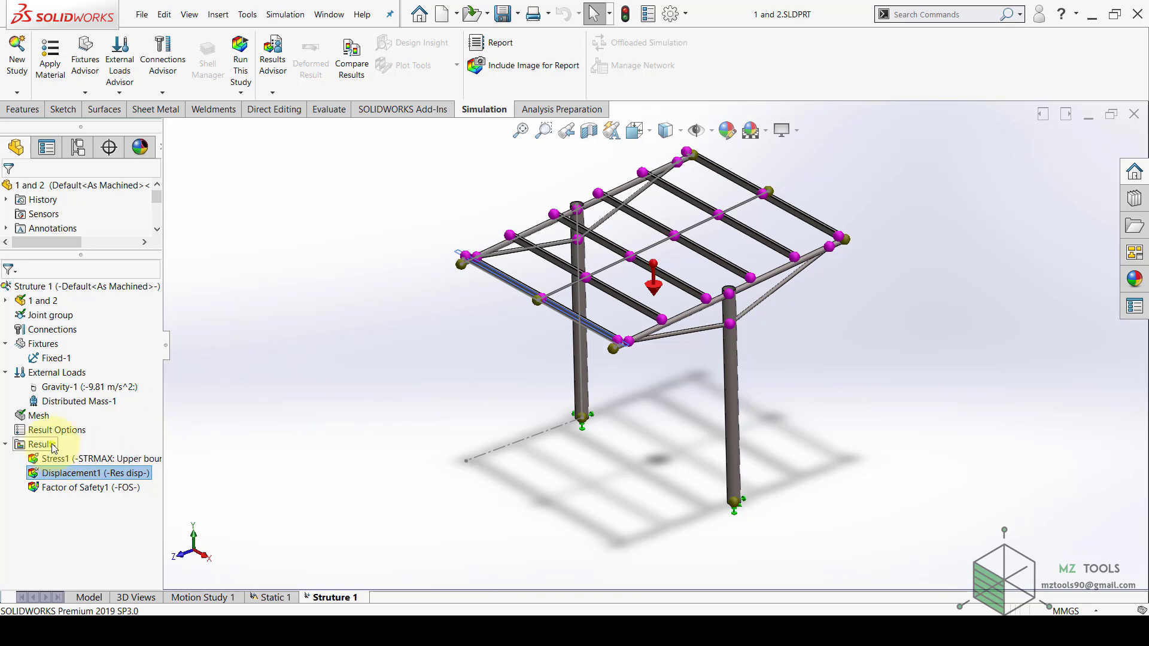
pyautogui.rightClick(54, 448)
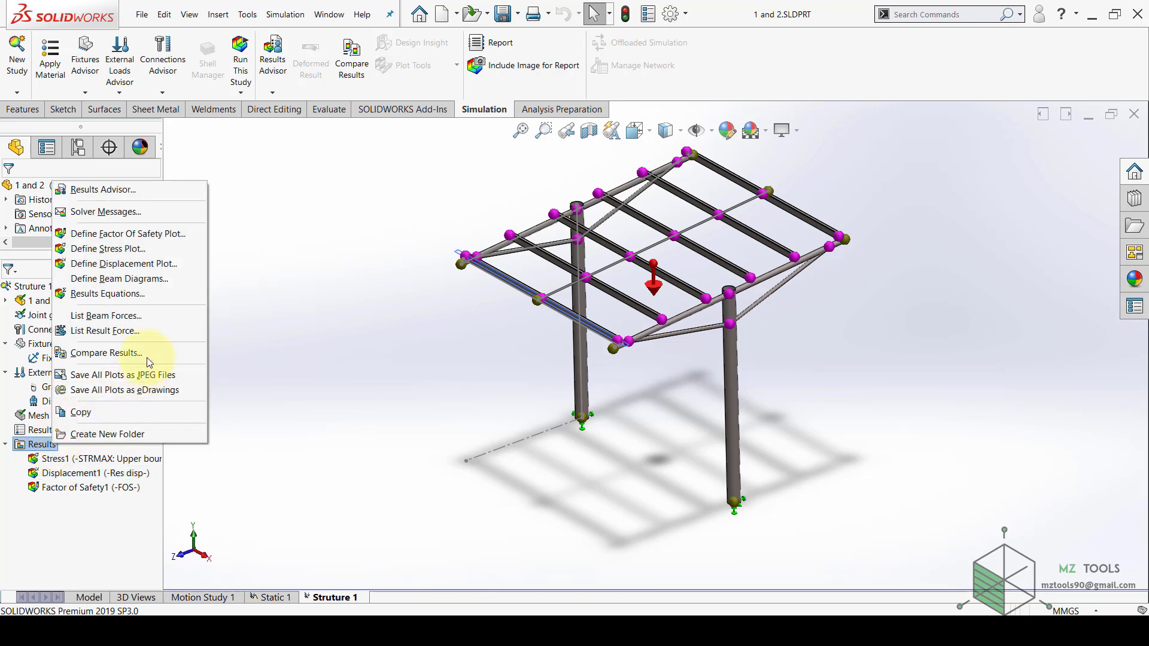
pyautogui.click(108, 331)
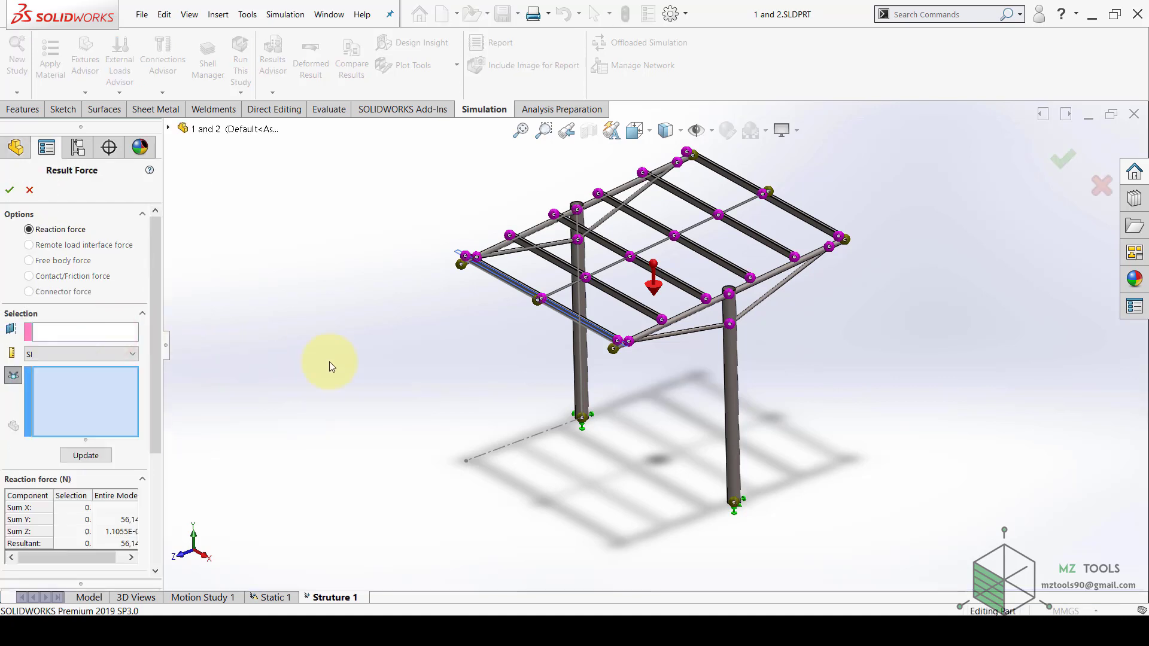
pyautogui.click(13, 375)
pyautogui.click(580, 420)
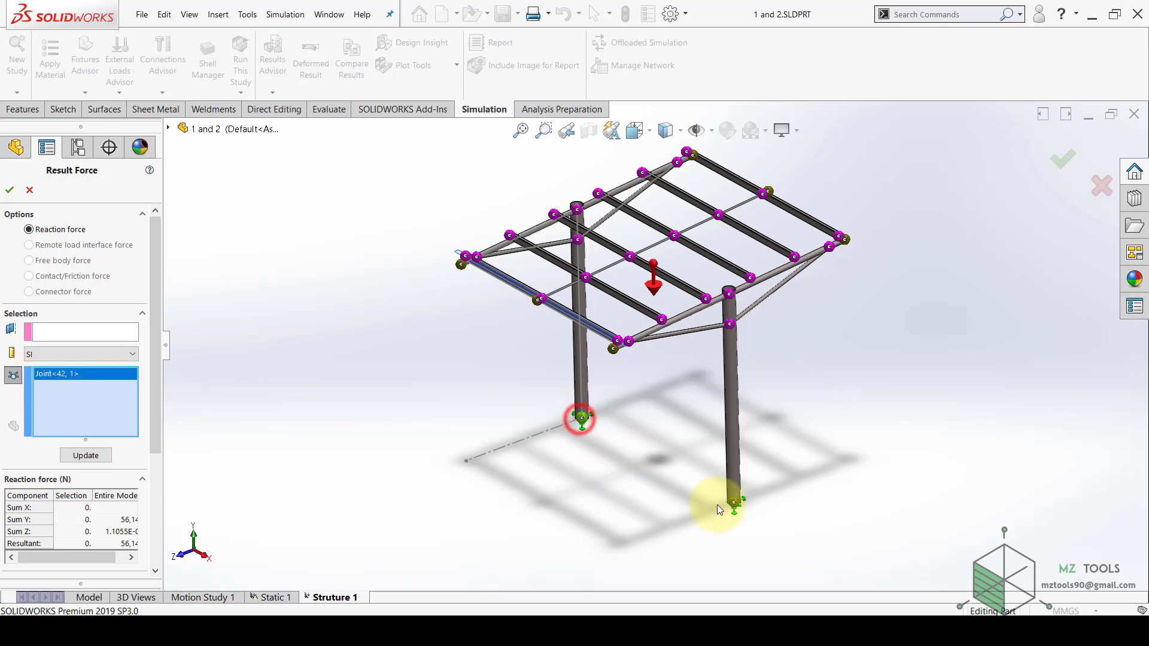
pyautogui.click(736, 503)
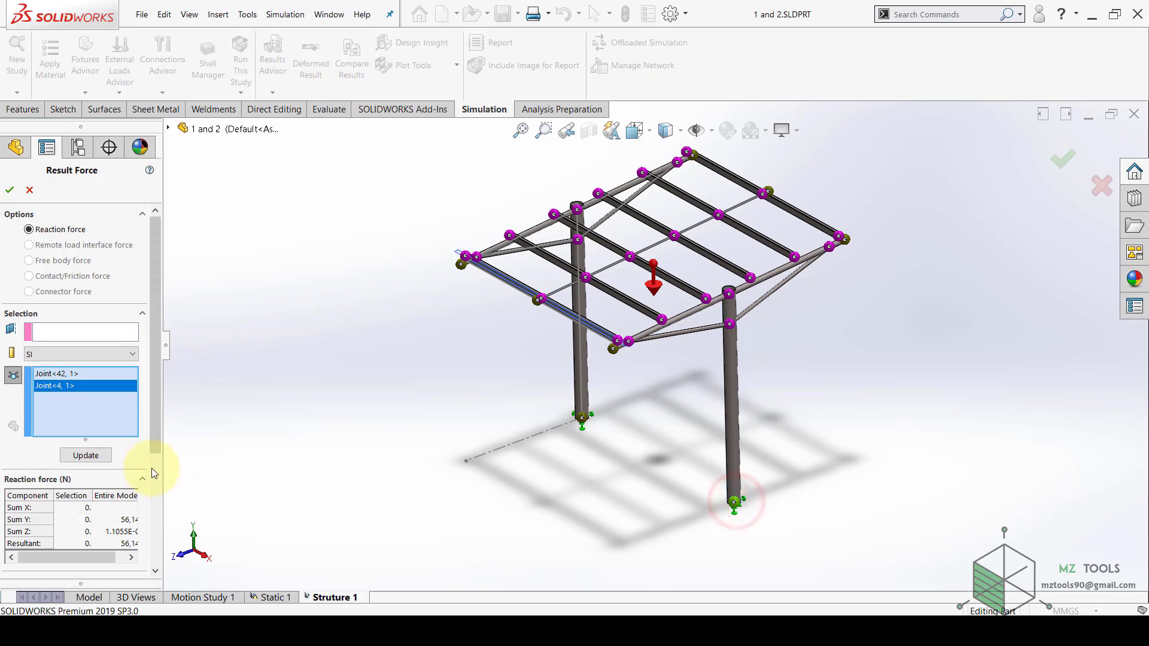
pyautogui.click(93, 458)
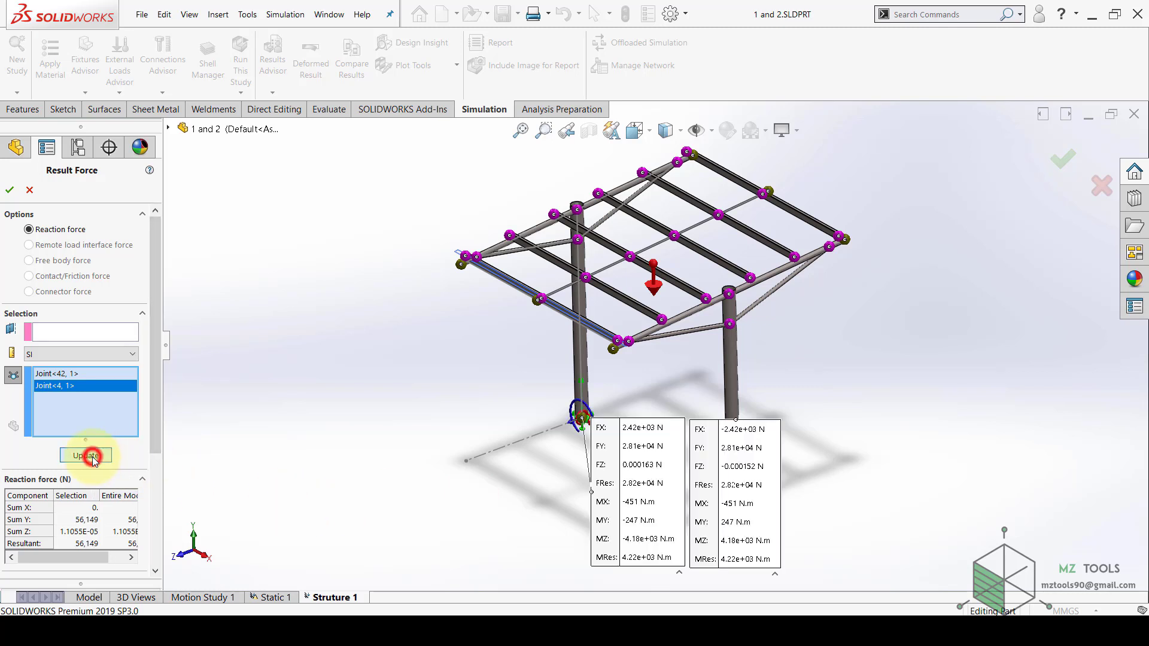
# Move both reaction force callouts clear of the frame, examine the forces and moments at each base, and close the result listing
pyautogui.scroll(2, 591, 423)
pyautogui.scroll(-2, 598, 437)
pyautogui.moveTo(616, 398); pyautogui.dragTo(319, 313)
pyautogui.moveTo(722, 395); pyautogui.dragTo(886, 339)
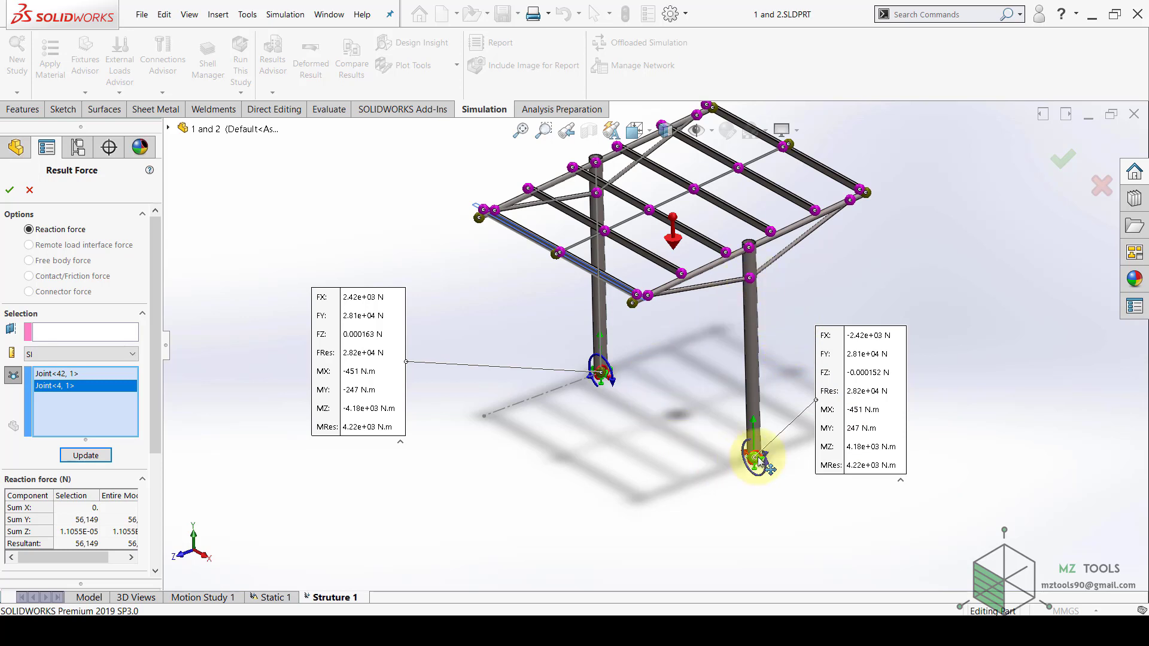
pyautogui.moveTo(834, 332); pyautogui.dragTo(916, 317)
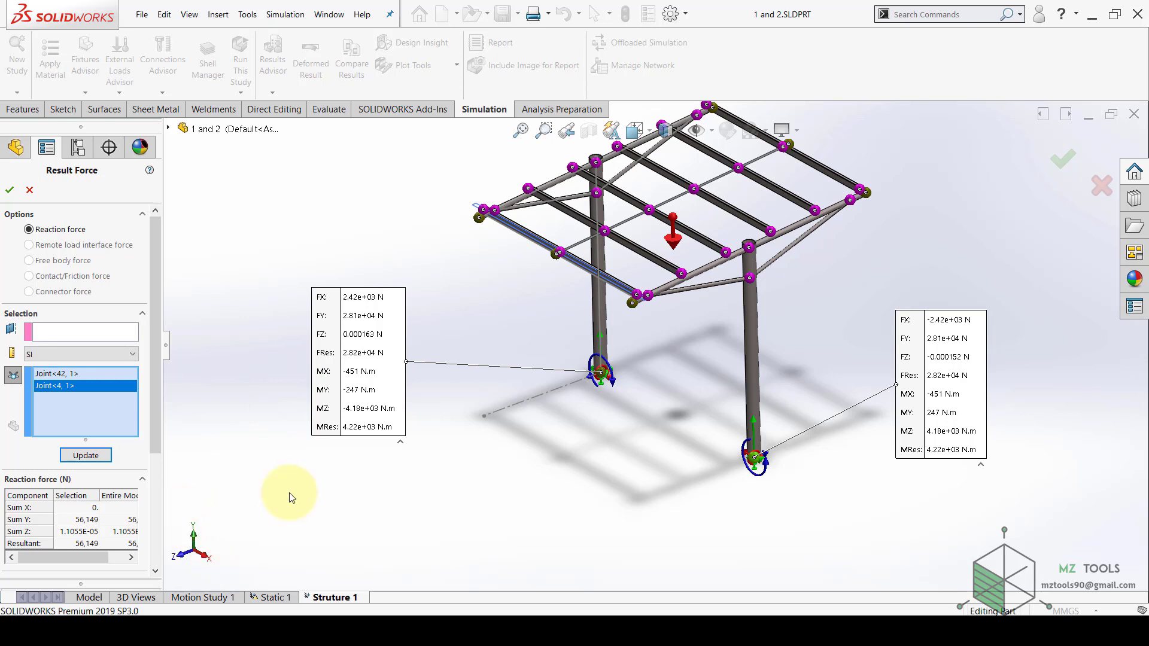
pyautogui.click(11, 191)
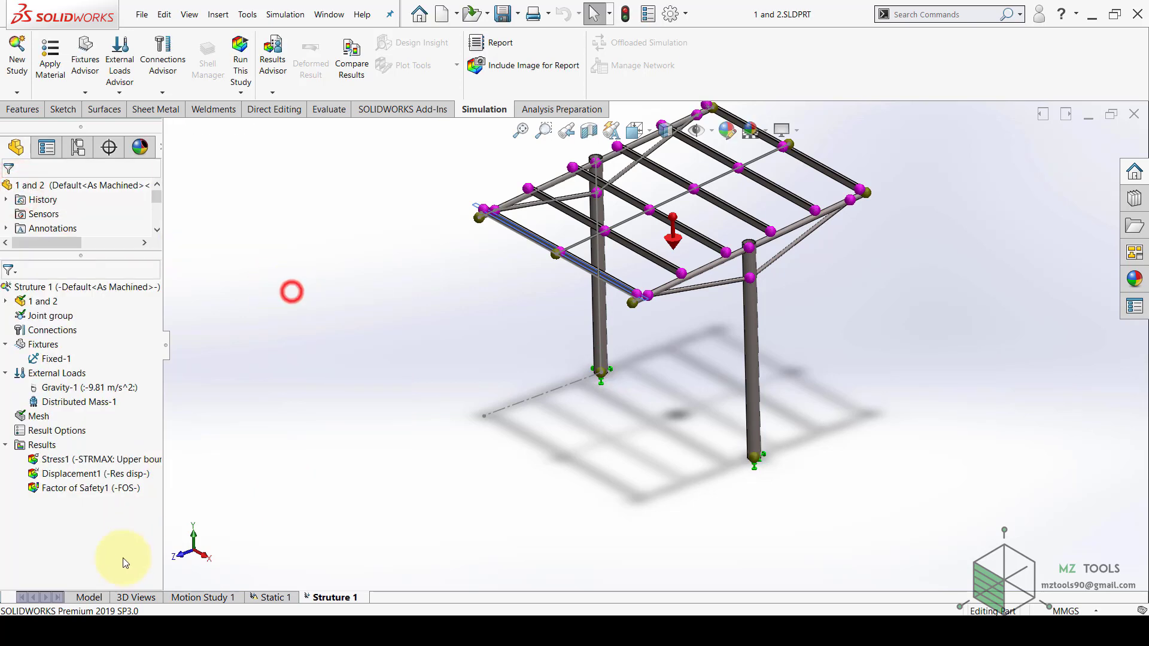
# Return to the part model and fit the whole frame in view
pyautogui.click(87, 596)
pyautogui.click(520, 131)
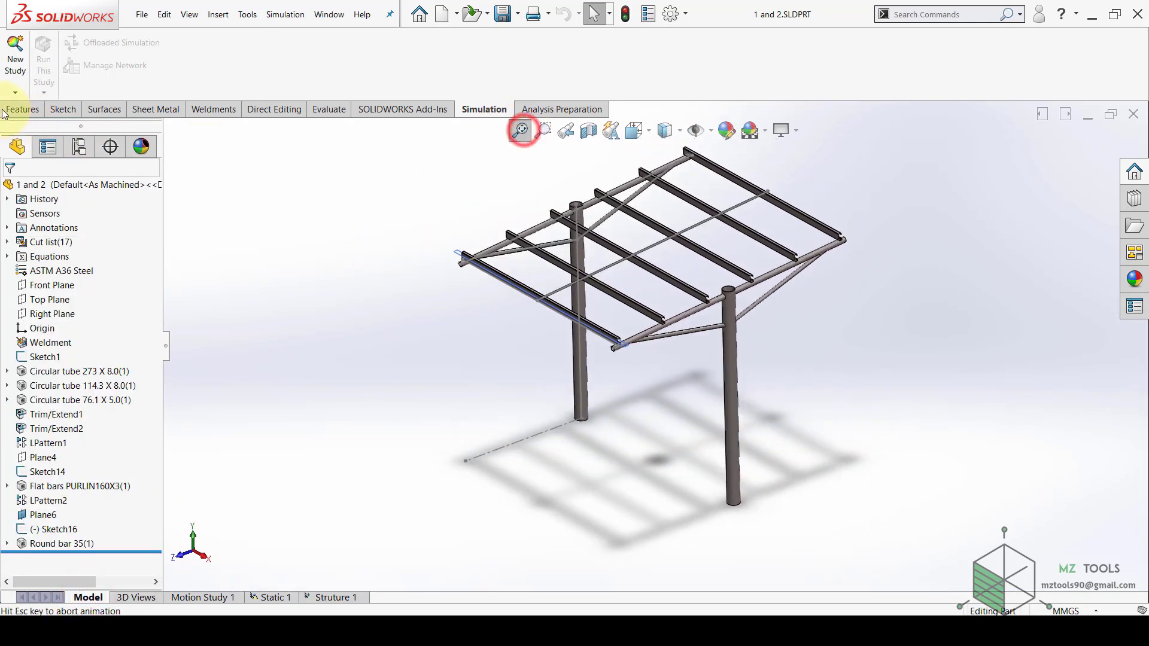